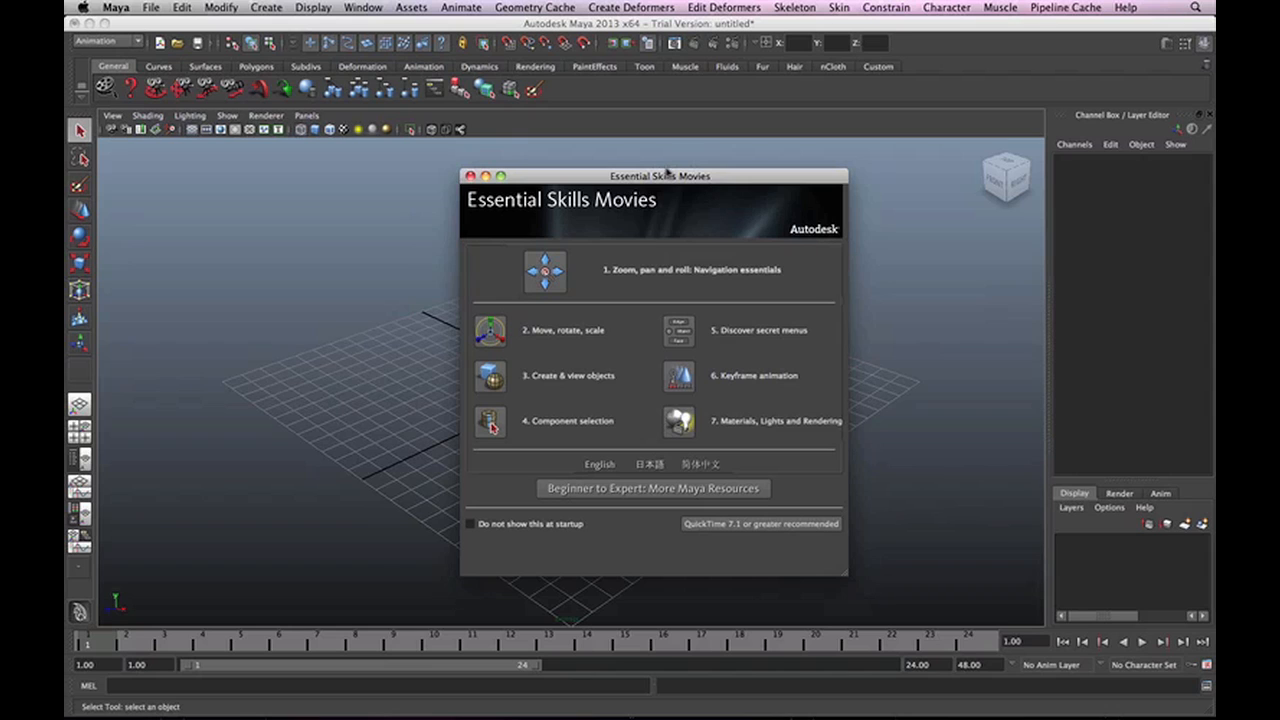
Move the Essential Skills Movies window slightly aside and open the Maya Help documentation.
drag(673, 176, 664, 177)
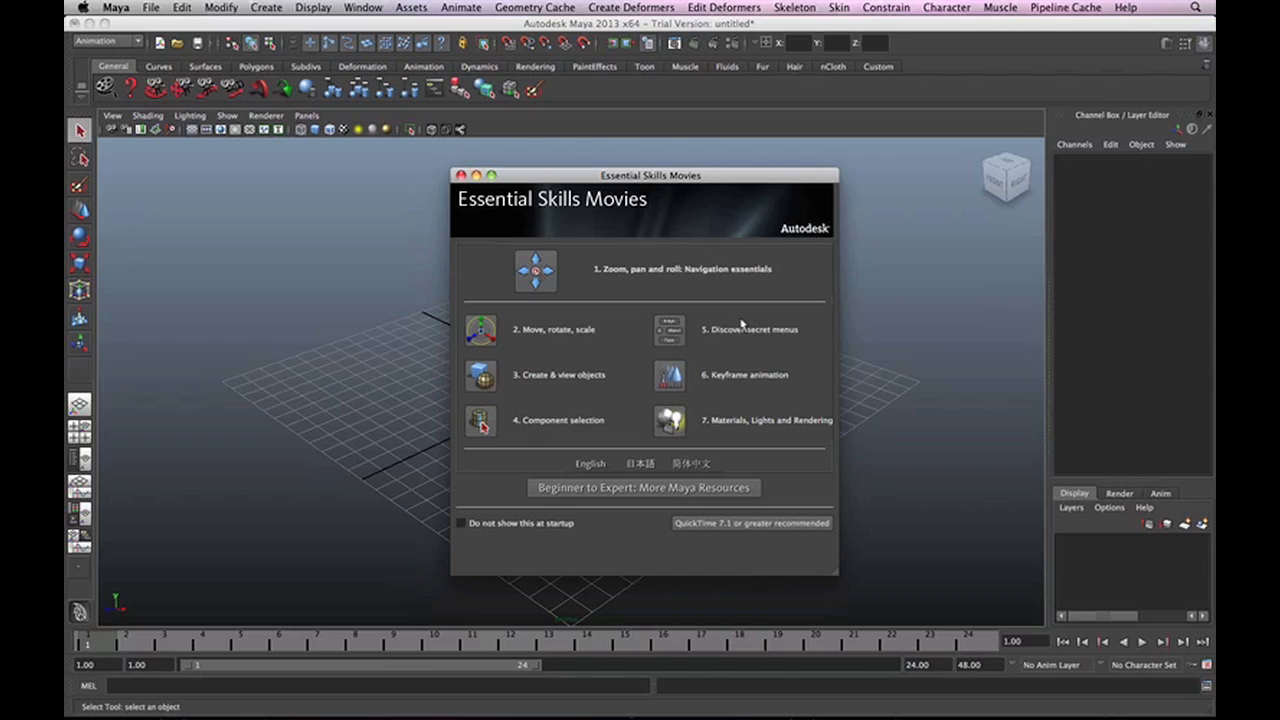
click(1126, 7)
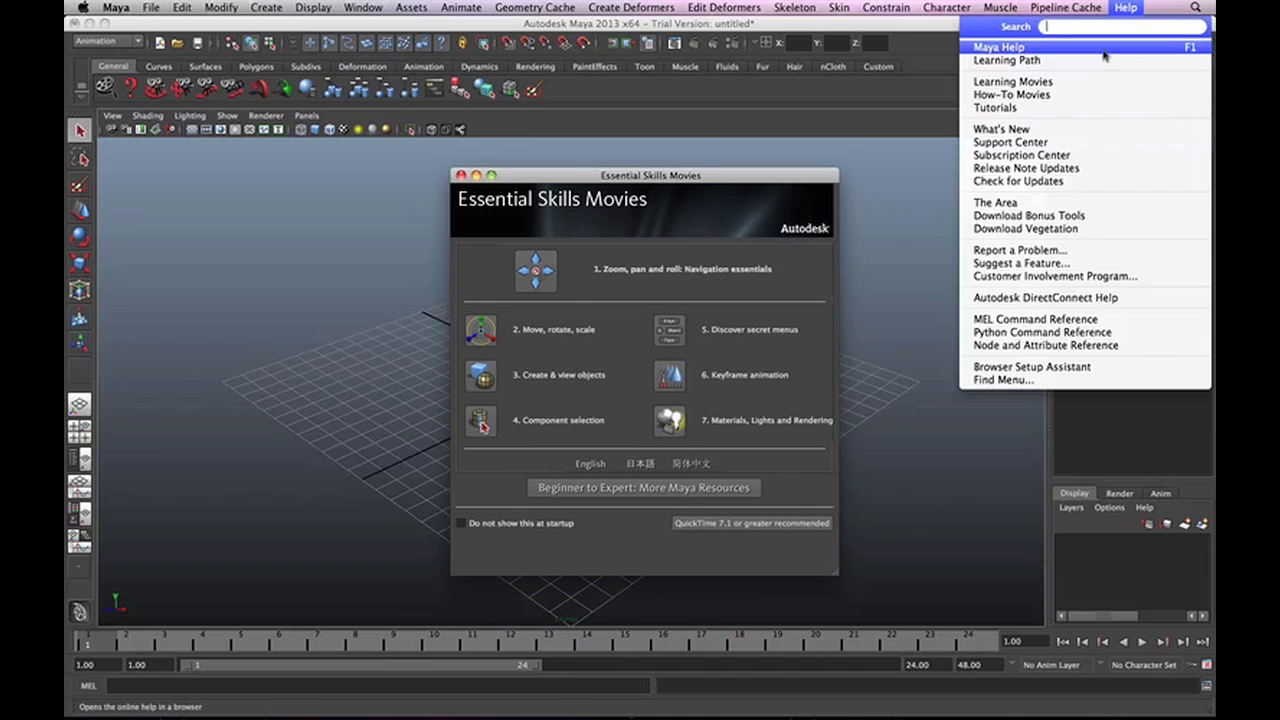
click(1001, 46)
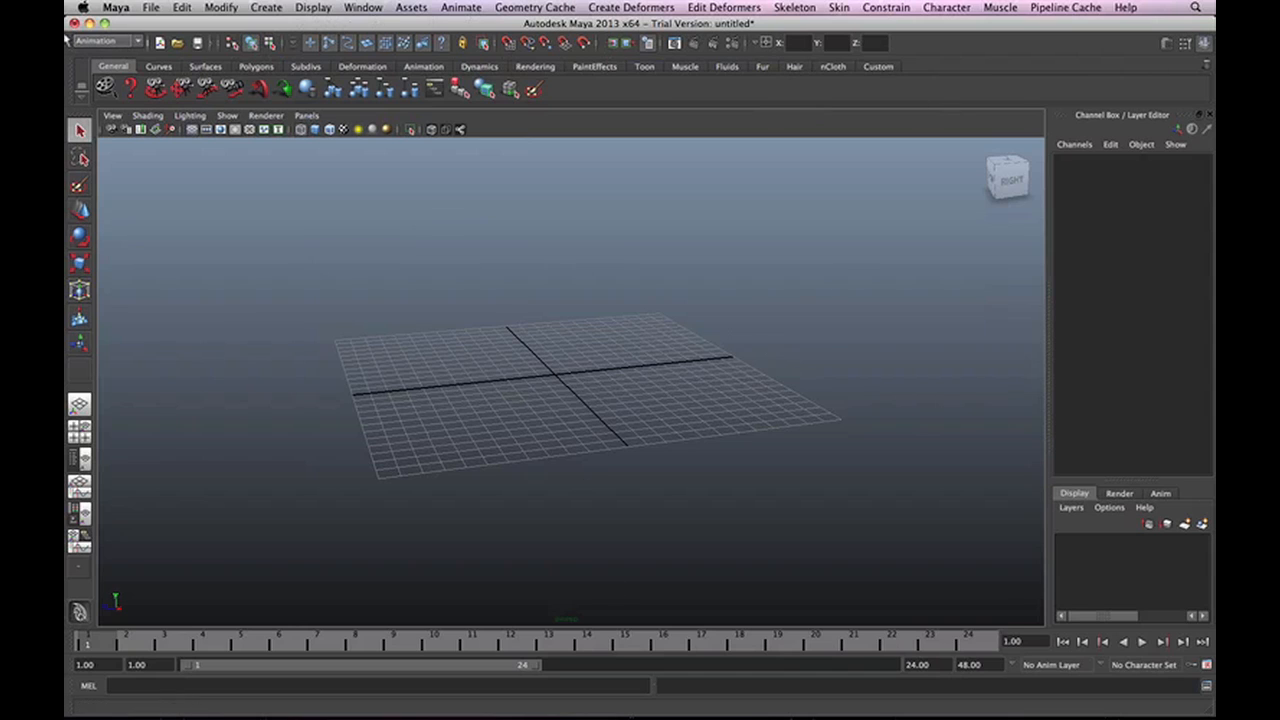
Switch the active menu set from Animation to Polygons.
click(126, 45)
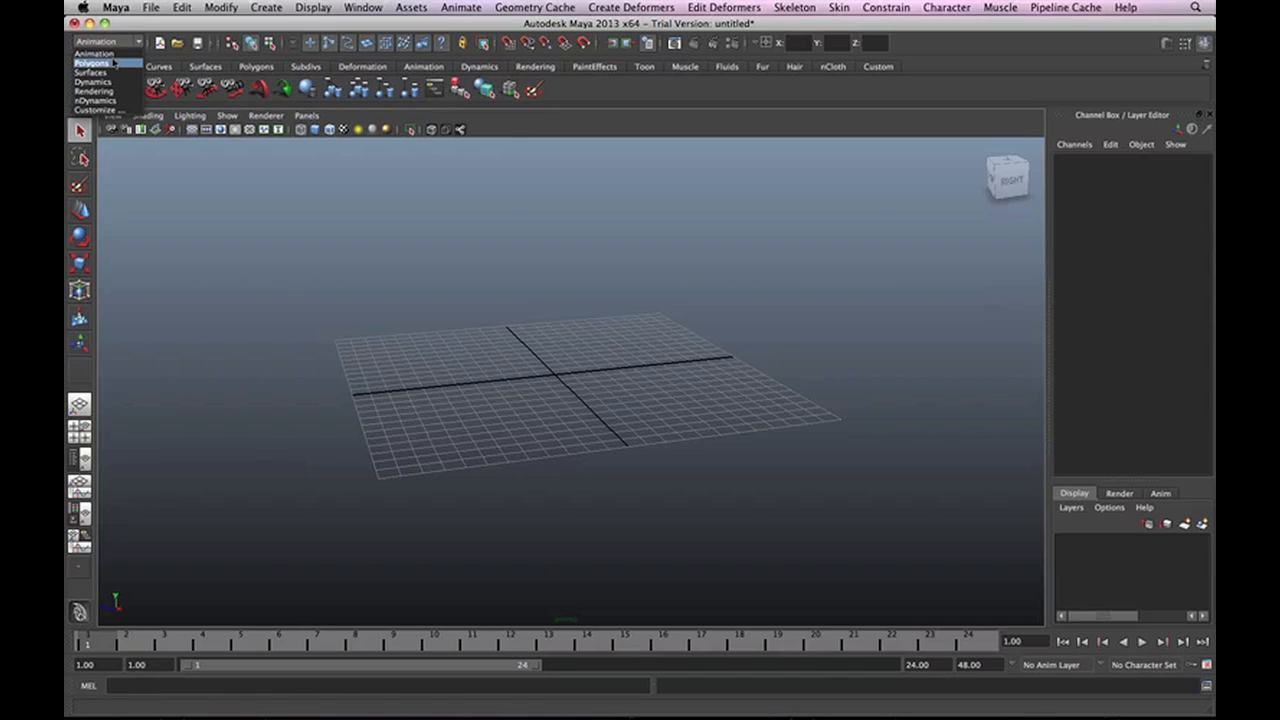
click(110, 63)
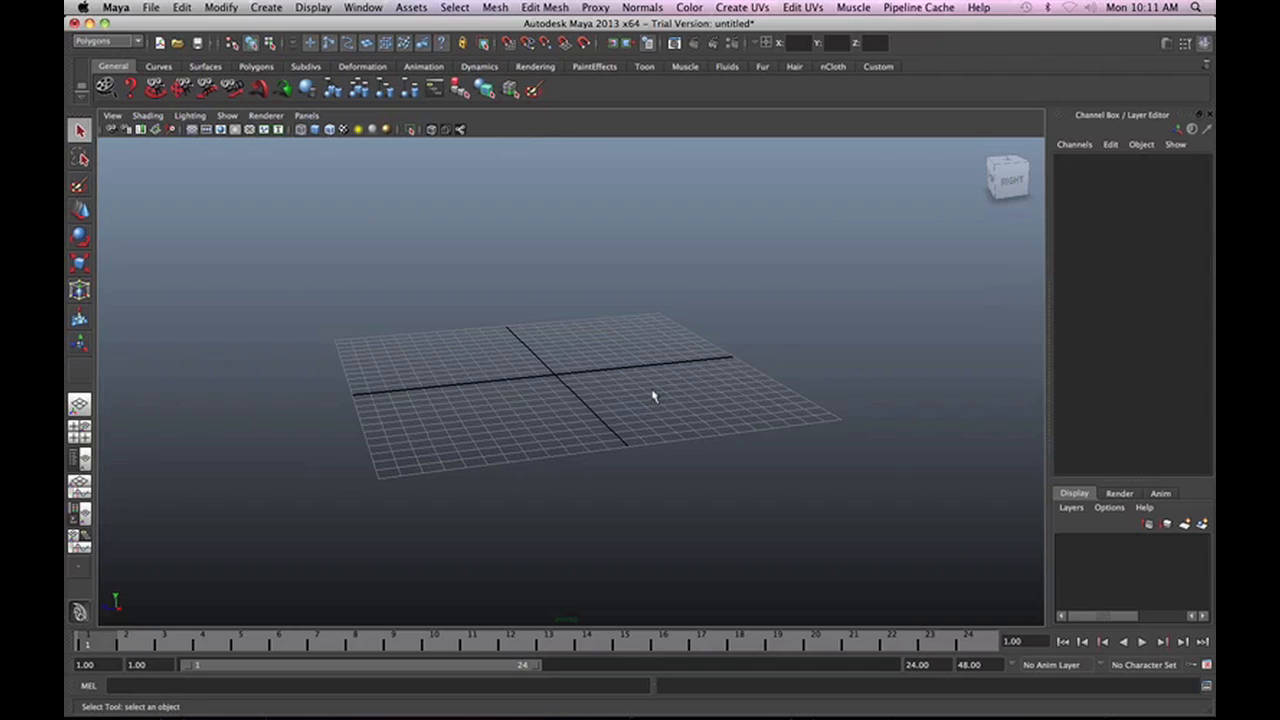
Orbit, pan and zoom the perspective view to examine the empty grid from different angles and distances.
alt+drag(563, 420, 614, 423)
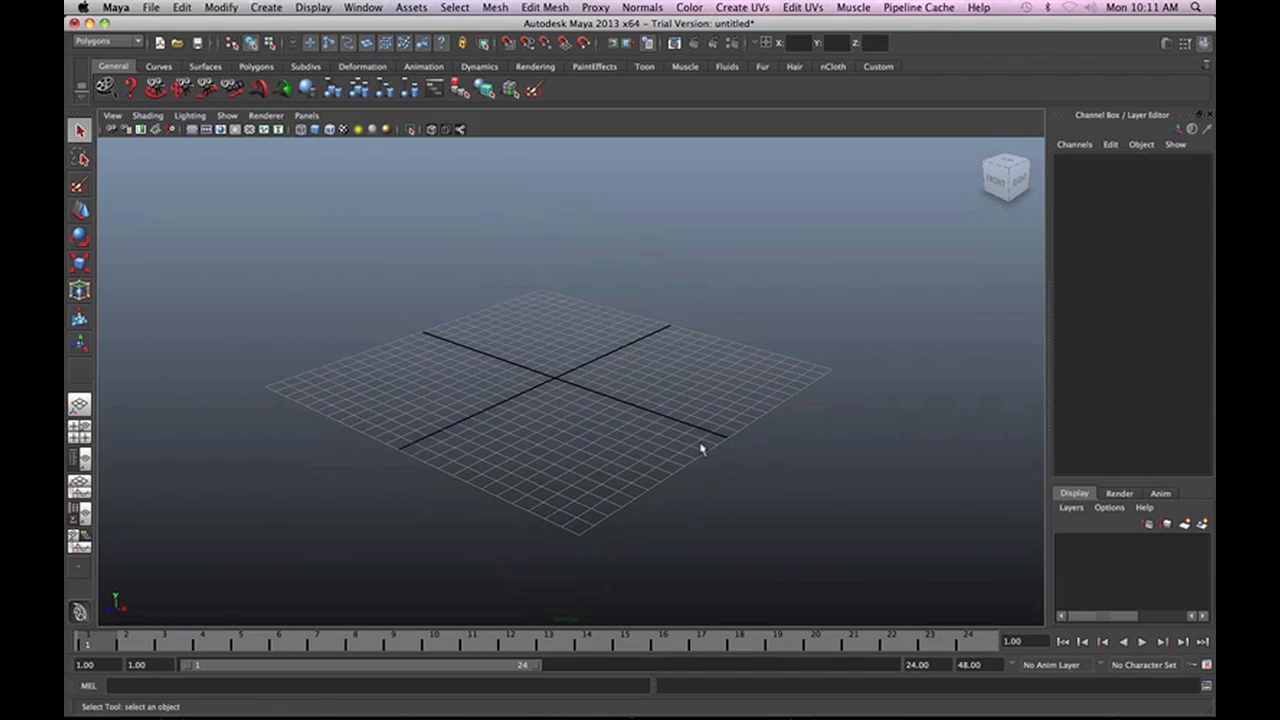
mouse_move(700, 446)
alt+middle_down()
mouse_move(614, 434)
mouse_move(975, 450)
mouse_move(712, 442)
alt+middle_up()
alt+right_drag(712, 442, 601, 484)
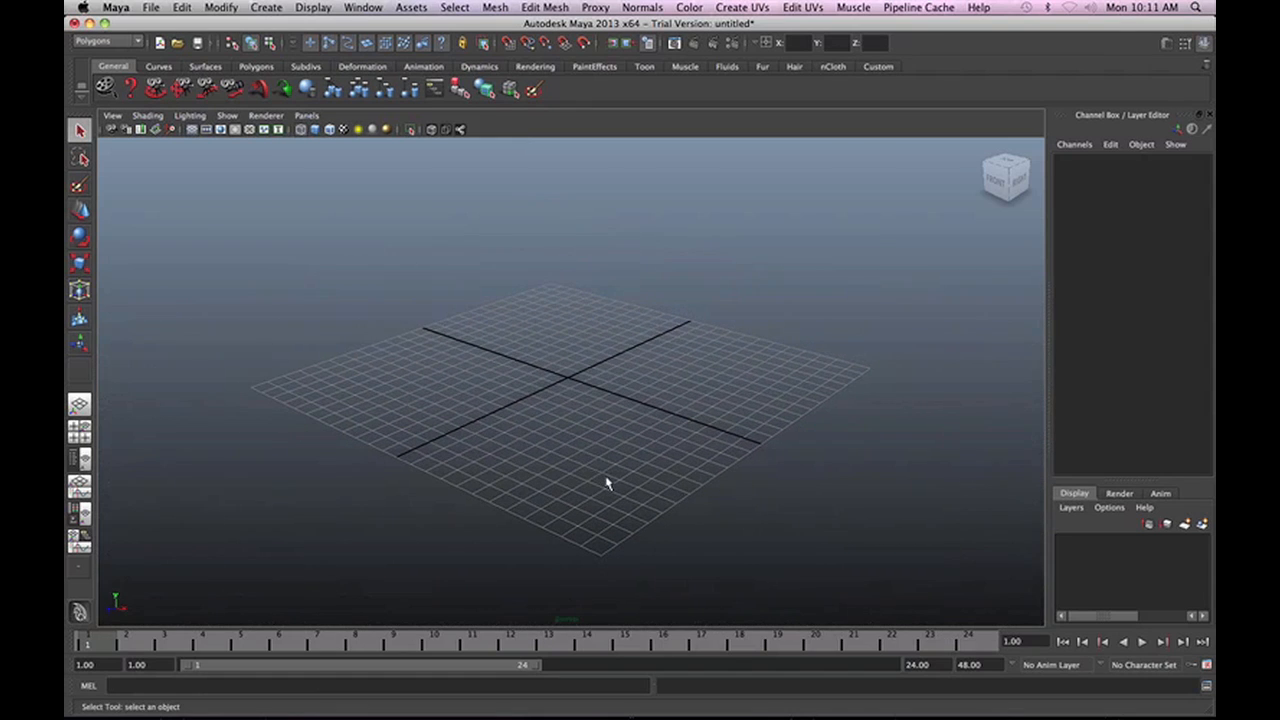
scroll(732, 496, up, 5)
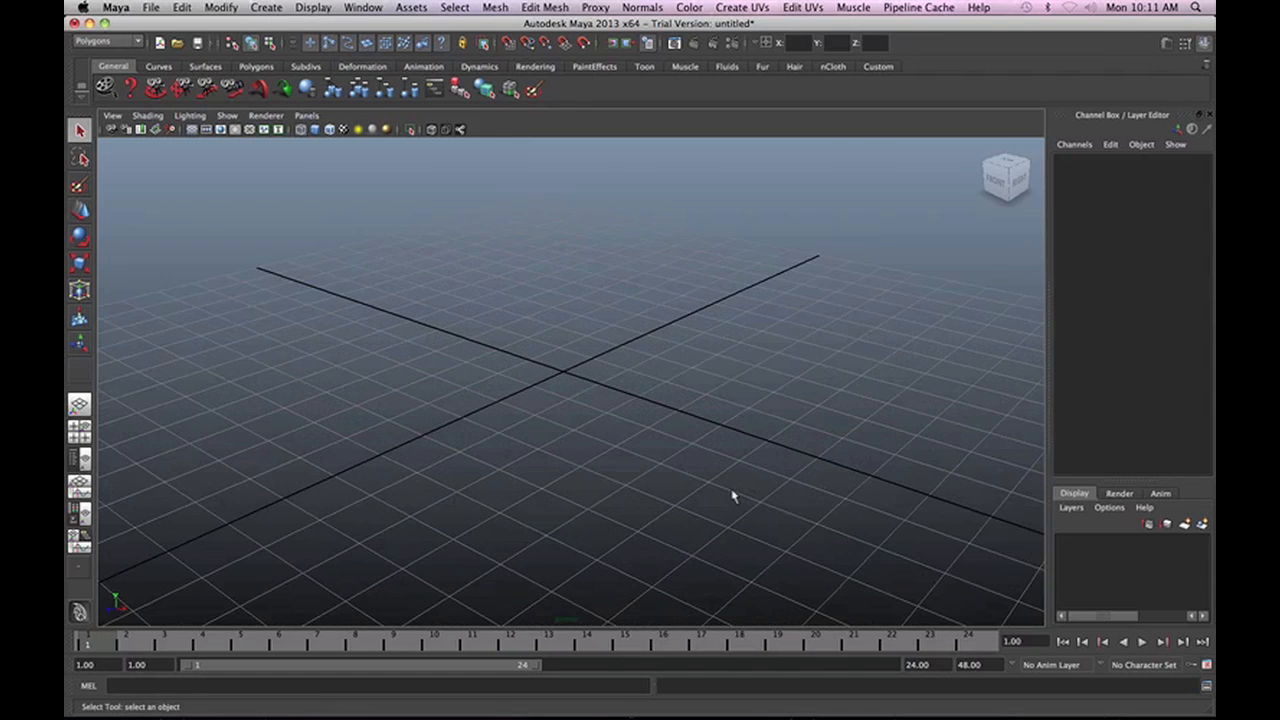
scroll(732, 496, down, 8)
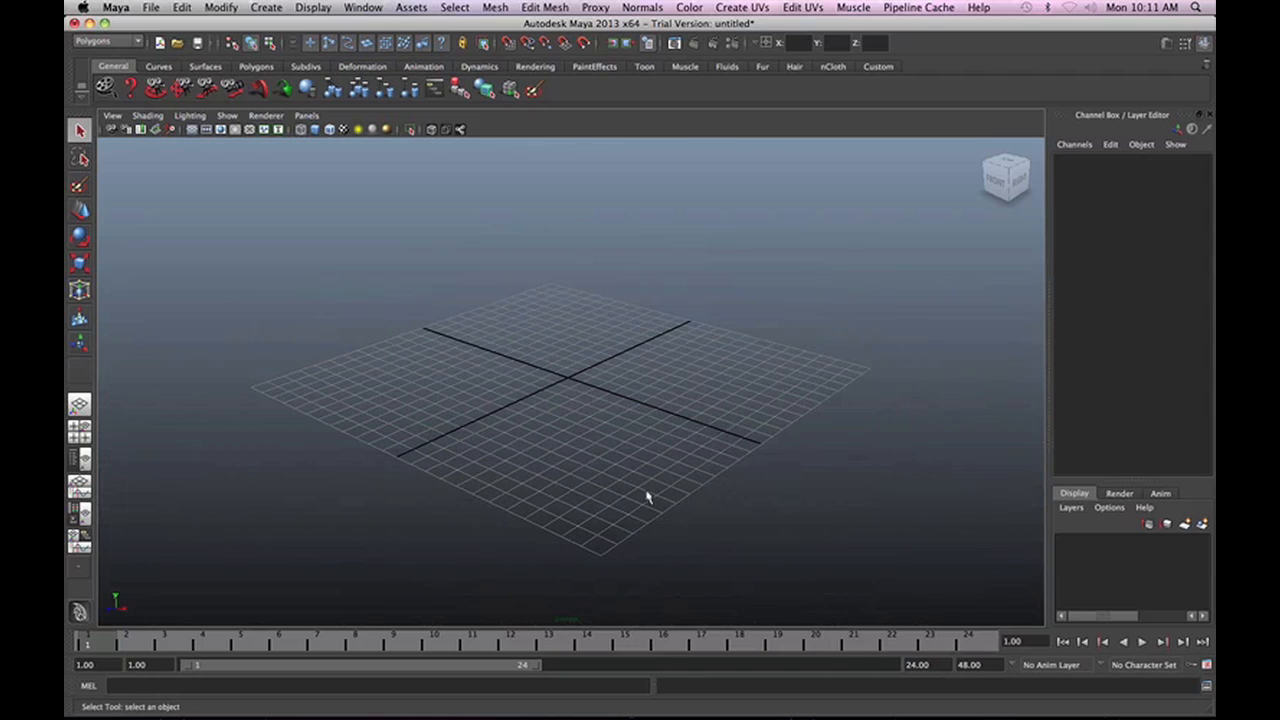
alt+right_drag(646, 497, 694, 509)
scroll(694, 509, up, 3)
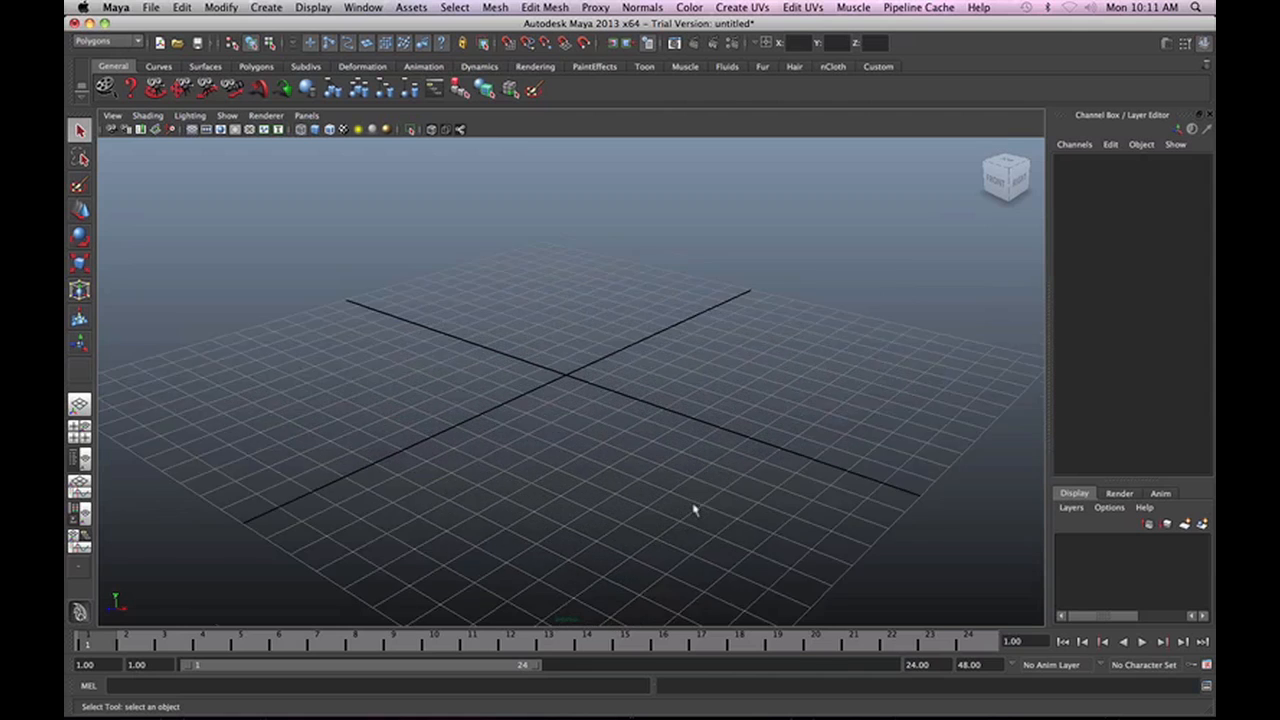
scroll(719, 493, down, 3)
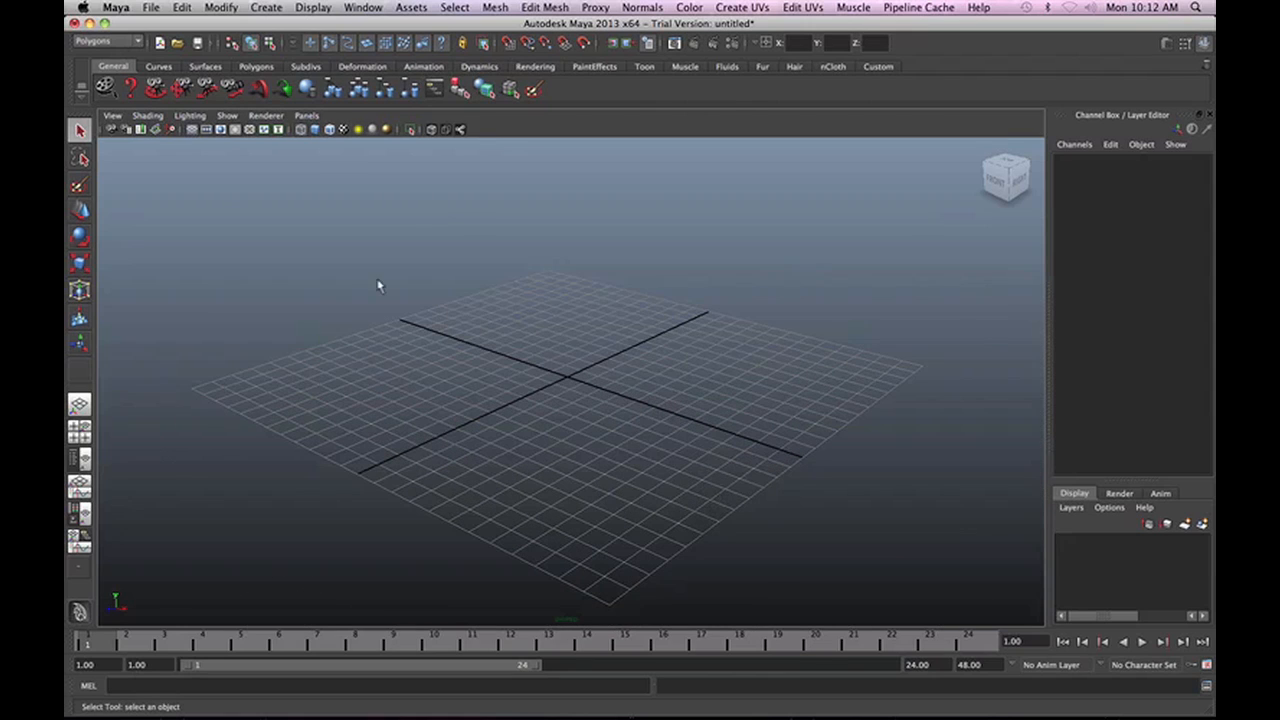
Inspect the grid from the standard front, bottom and right orientations with the ViewCube.
mouse_move(1020, 178)
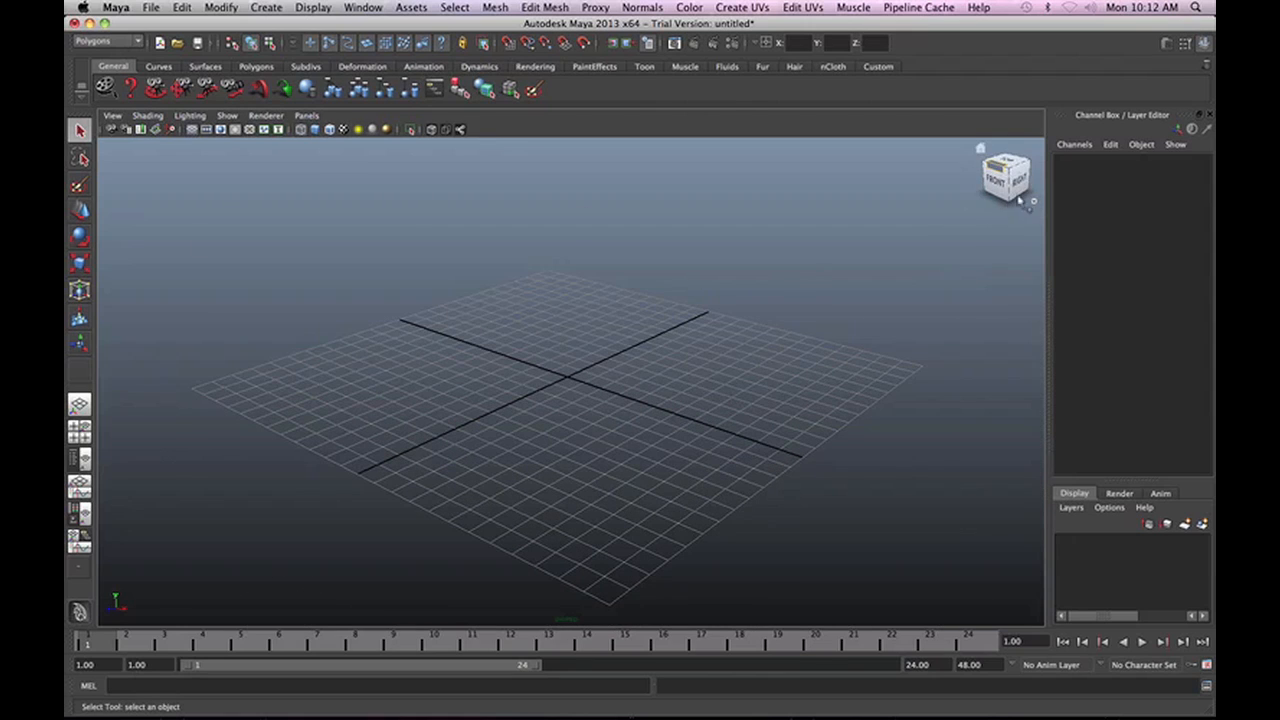
click(1000, 170)
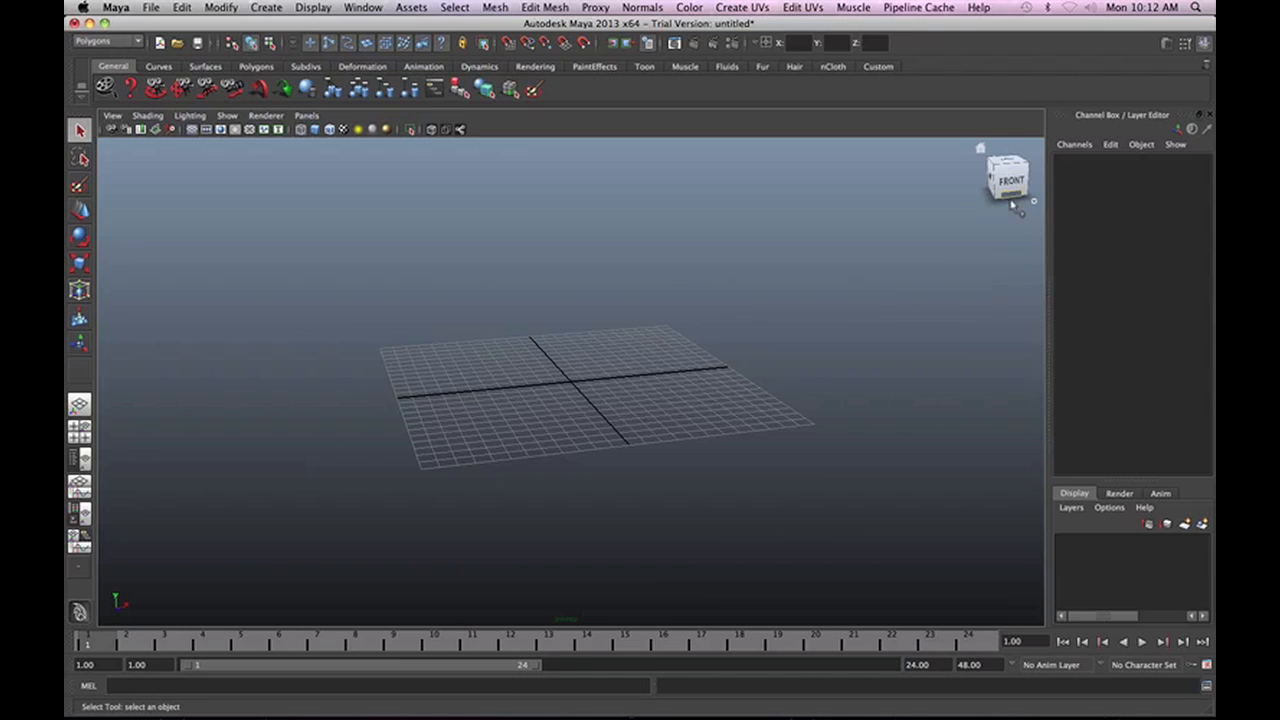
click(1010, 195)
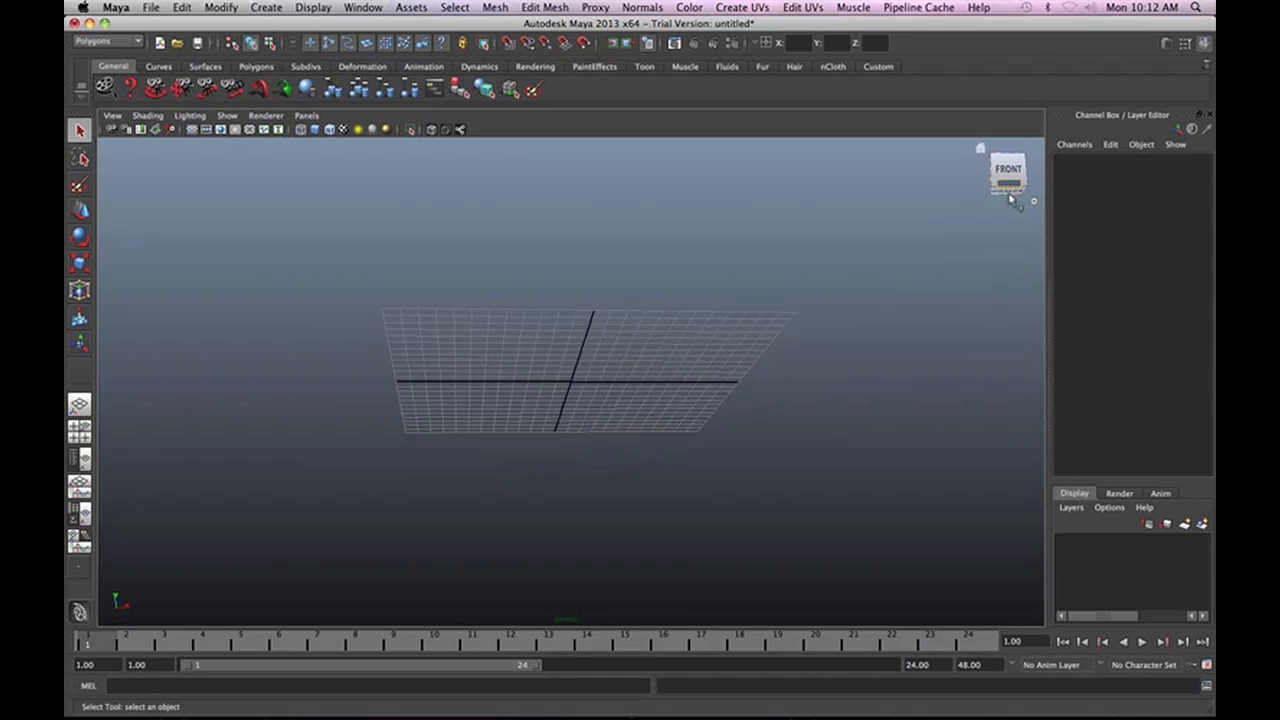
click(1008, 190)
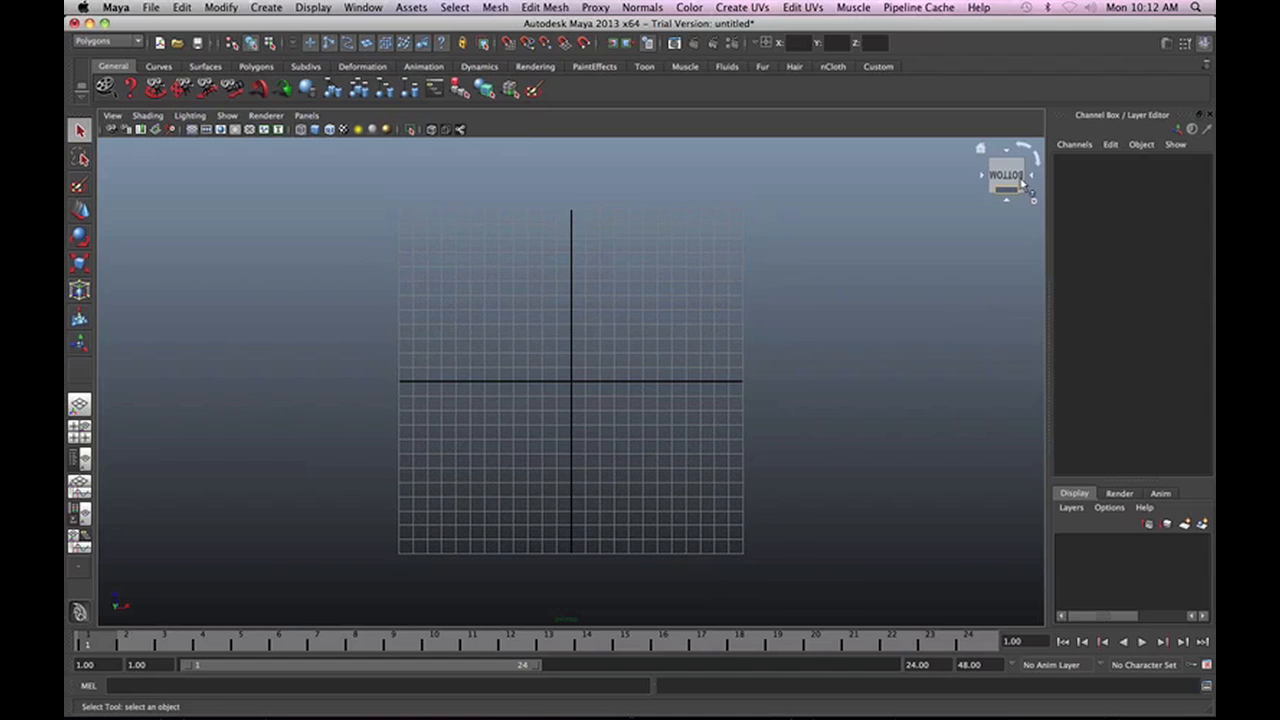
click(1035, 178)
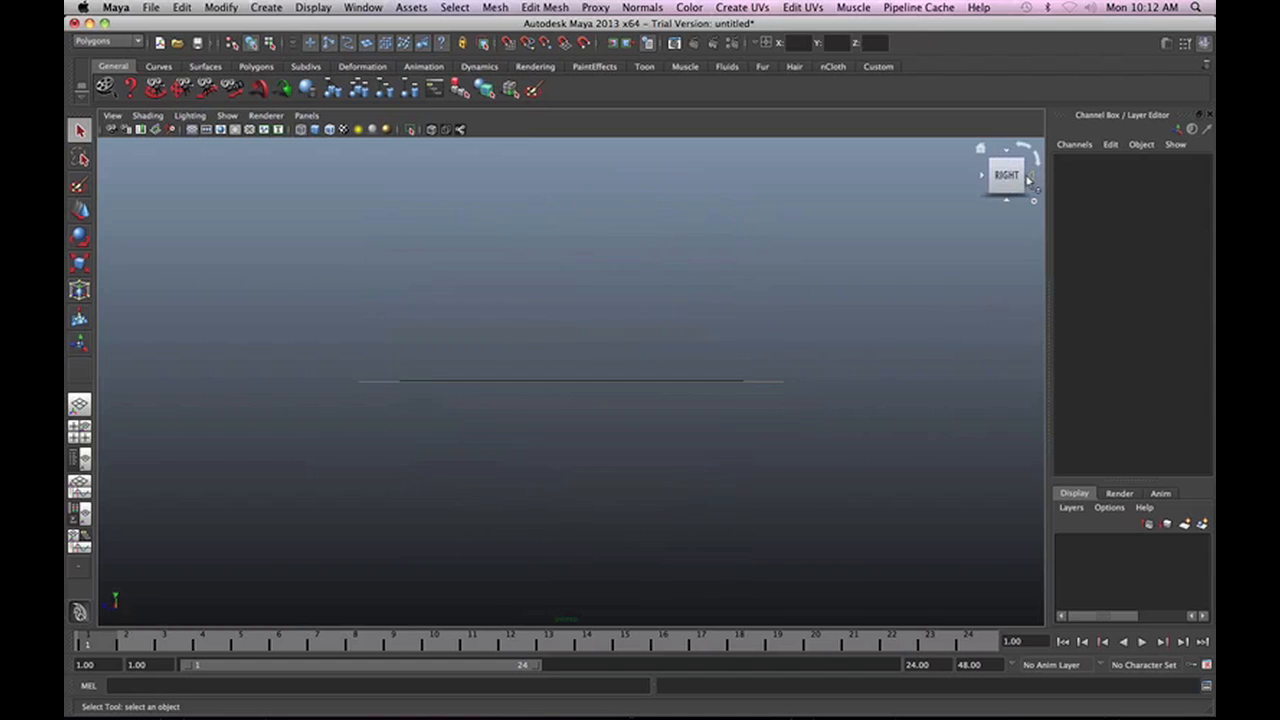
click(1007, 195)
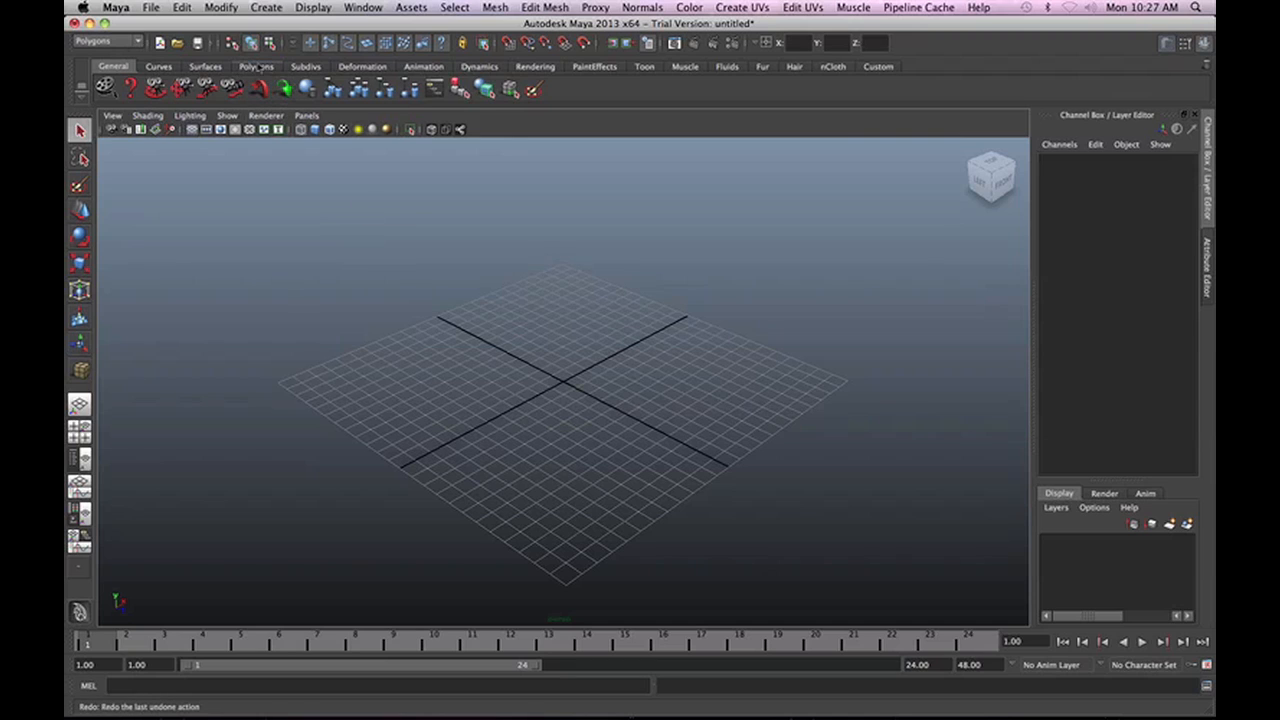
Bring up the set of polygon creation tools.
click(256, 66)
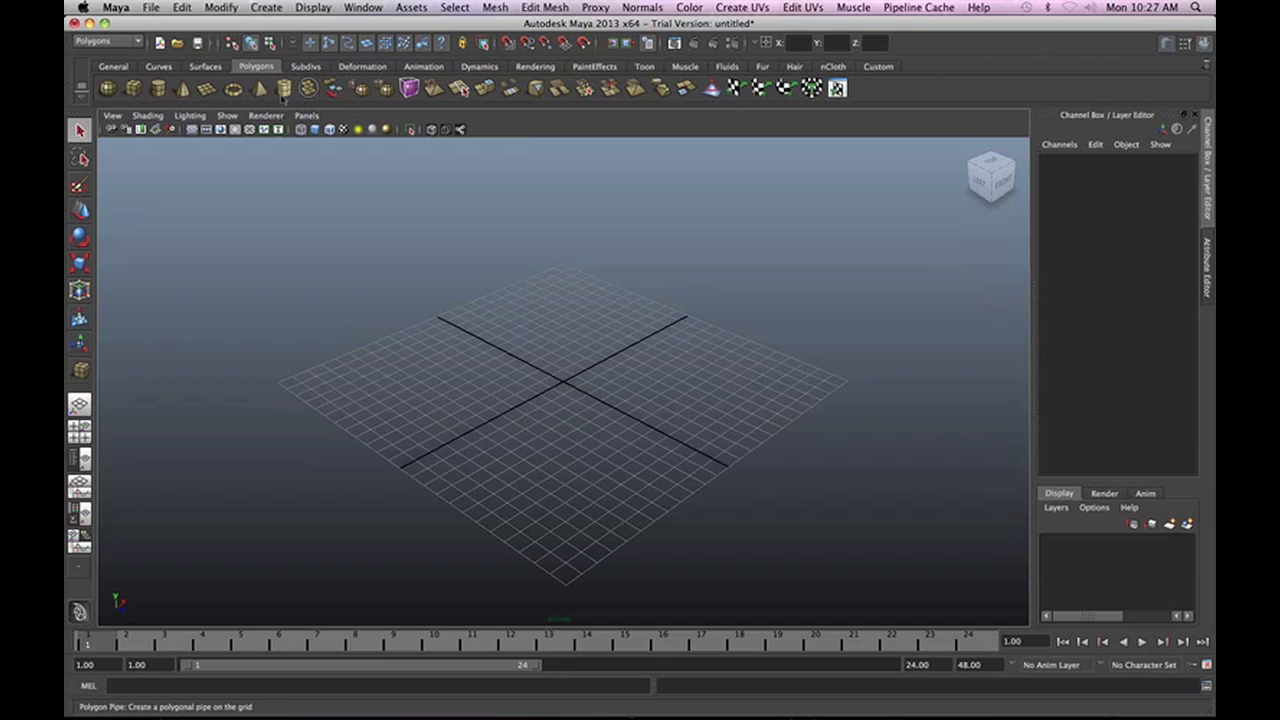
Draw a trial polygon cube about 5.07 wide, 6.48 high and 4.76 deep on the grid, and undo it.
click(133, 88)
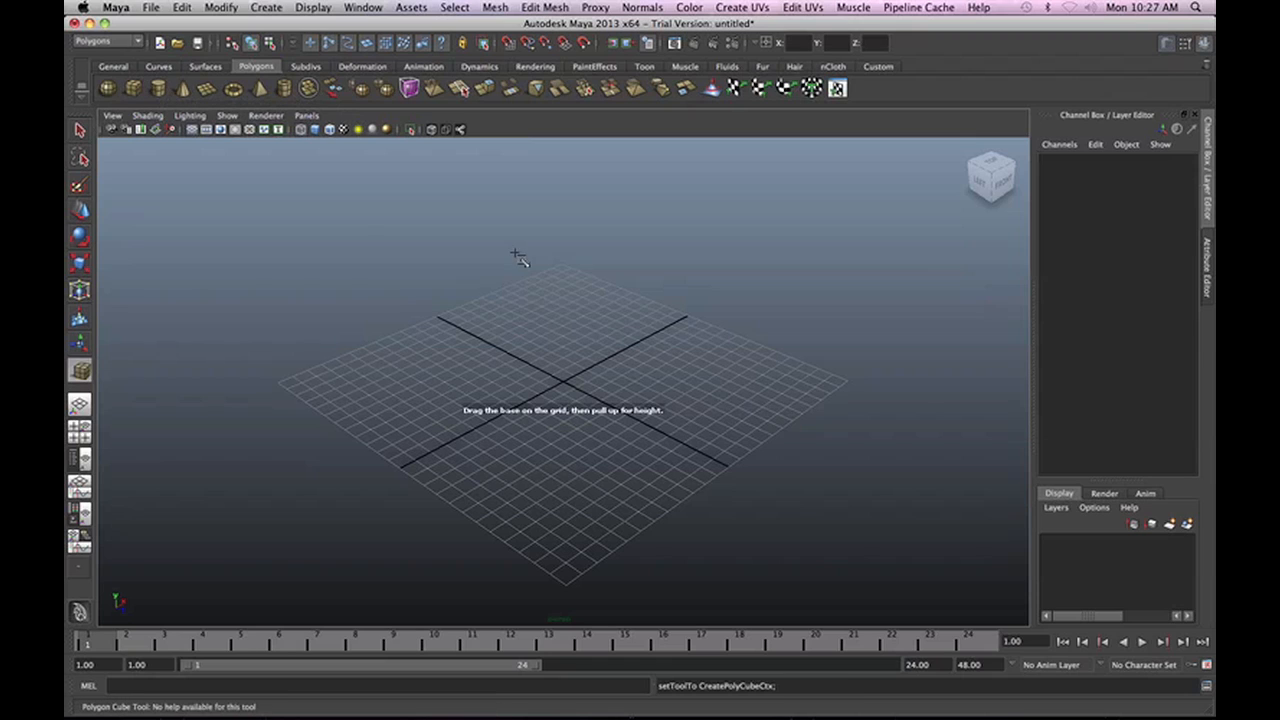
drag(570, 388, 570, 455)
drag(624, 393, 603, 298)
key(z)
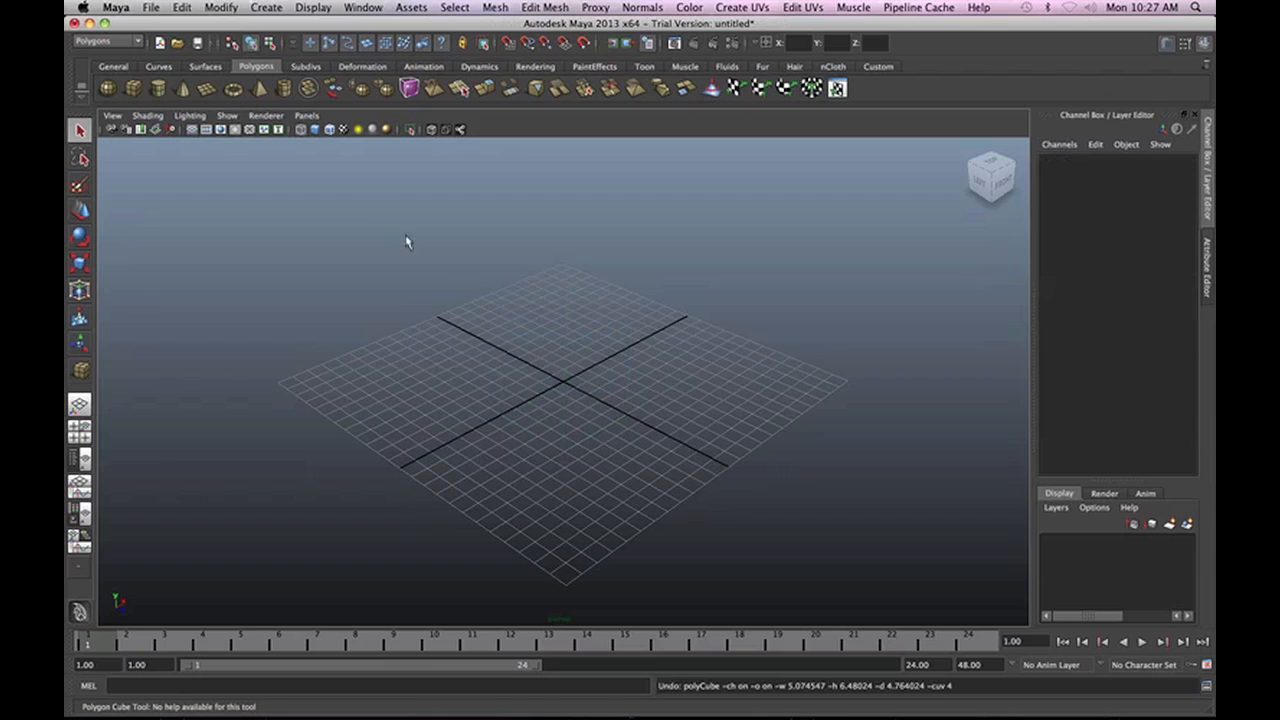
Draw a polygon cube about 2.6 wide, 7.3 high and 8.8 deep near the grid's centre and deselect it.
click(133, 88)
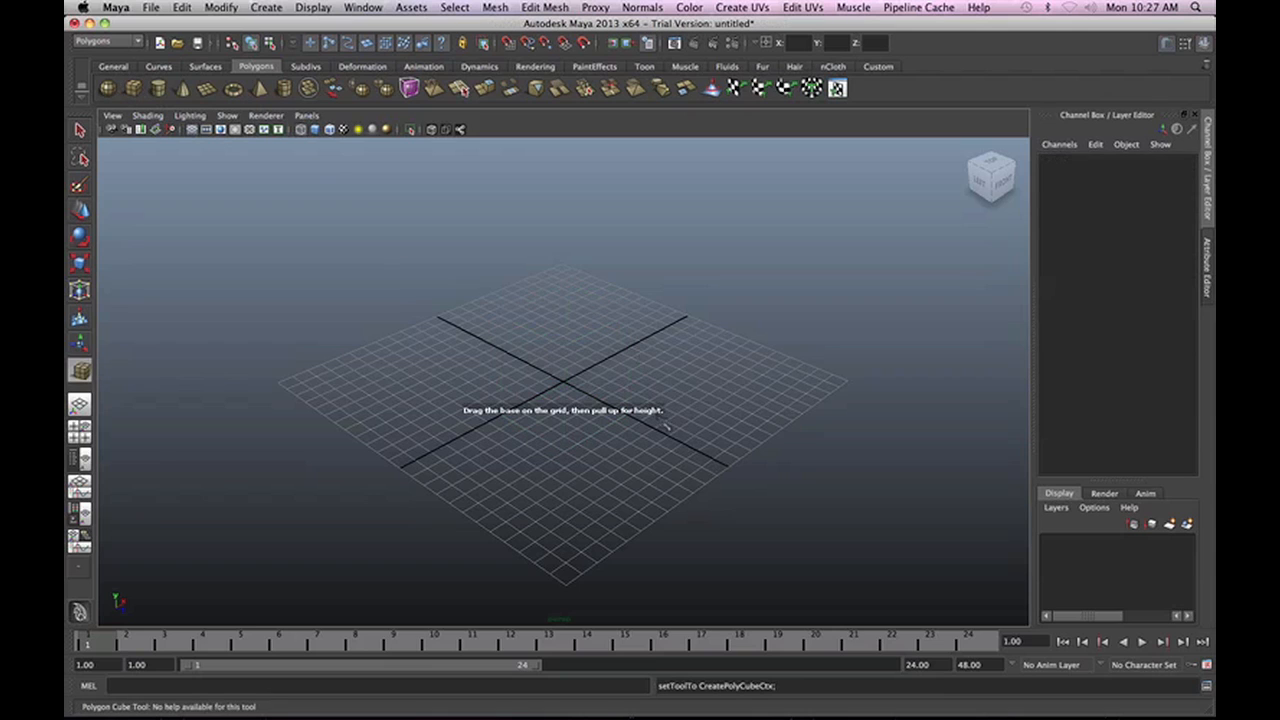
shift+drag(541, 376, 608, 404)
shift+drag(608, 404, 614, 408)
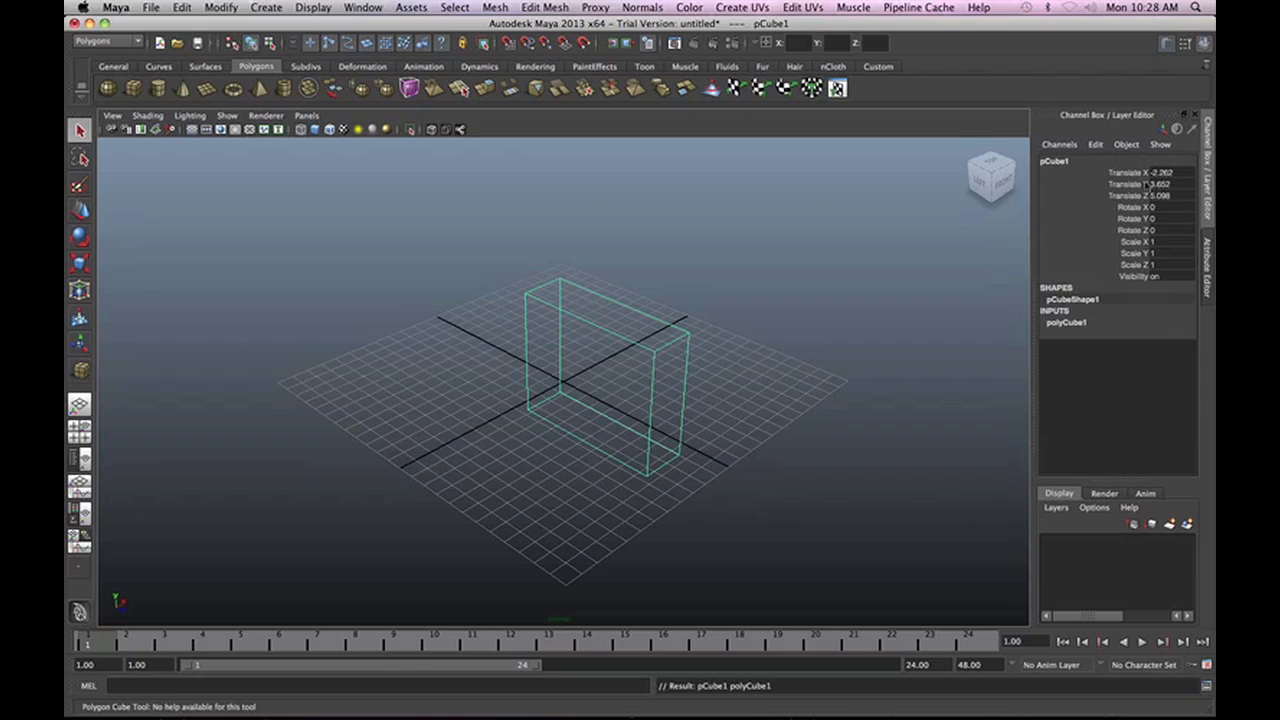
key(q)
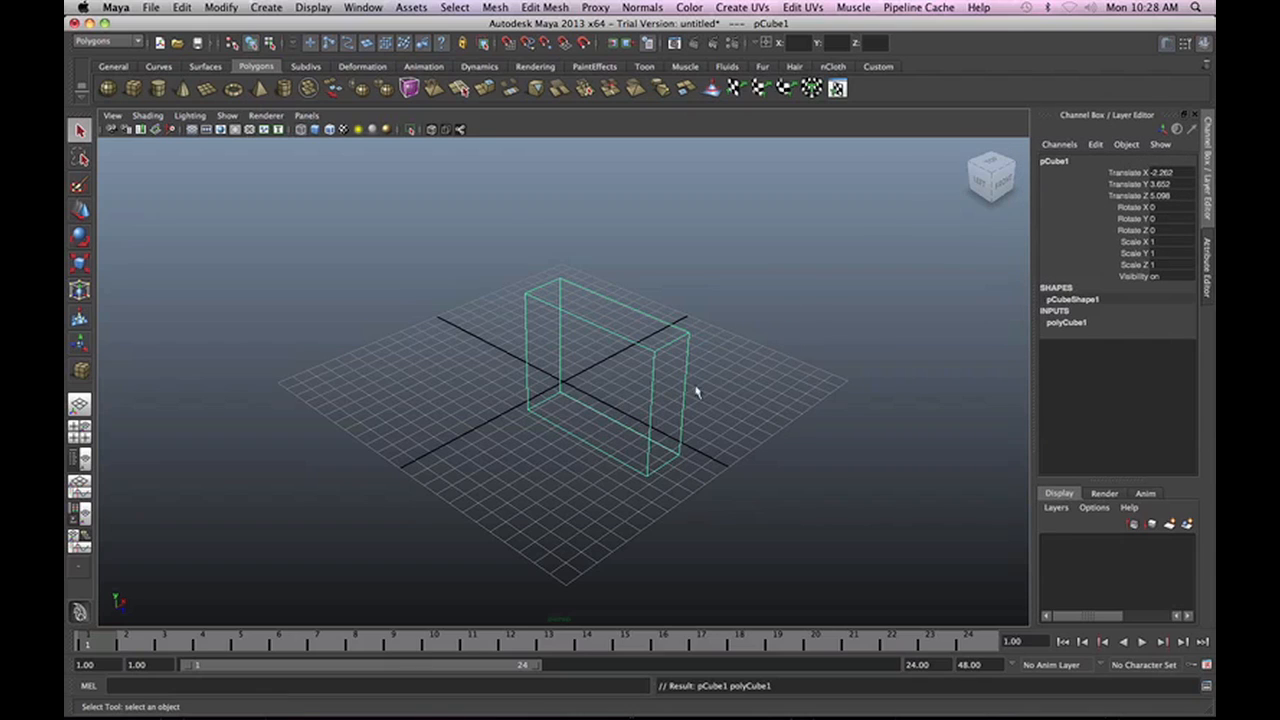
click(833, 336)
click(834, 341)
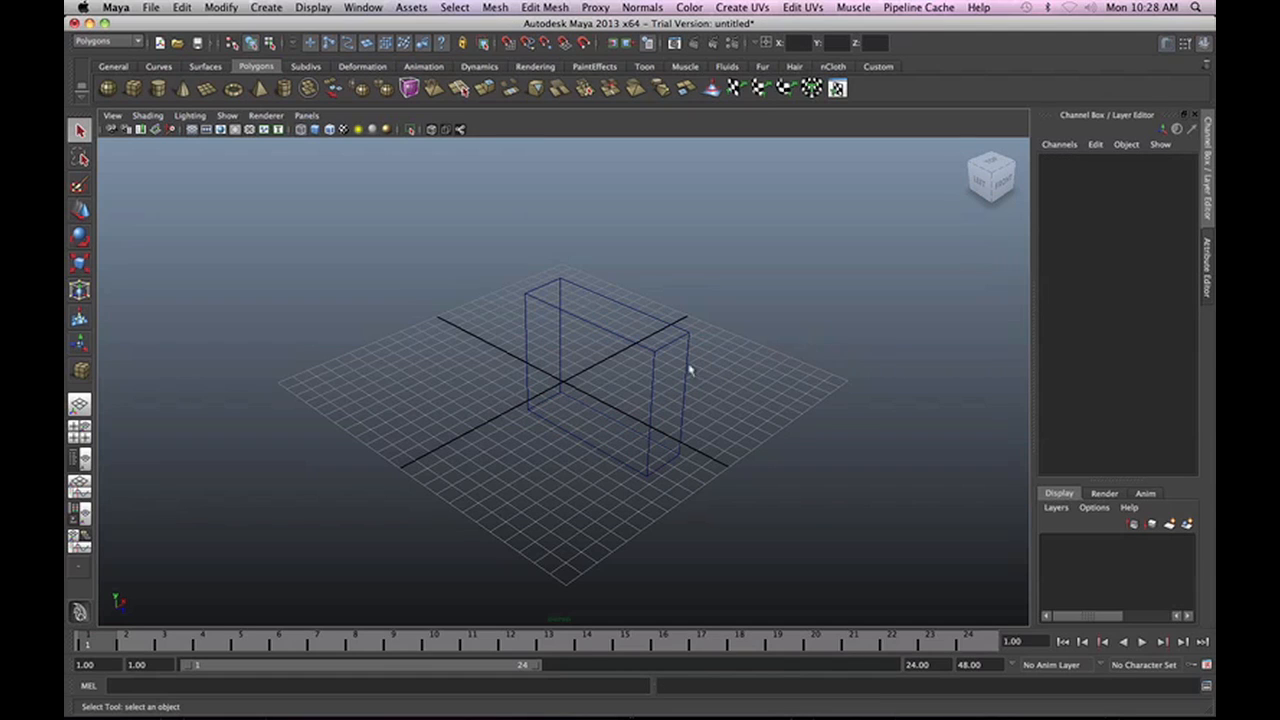
Select the cube and set its Translate X, Y and Z to 0, centring it on the origin.
click(656, 357)
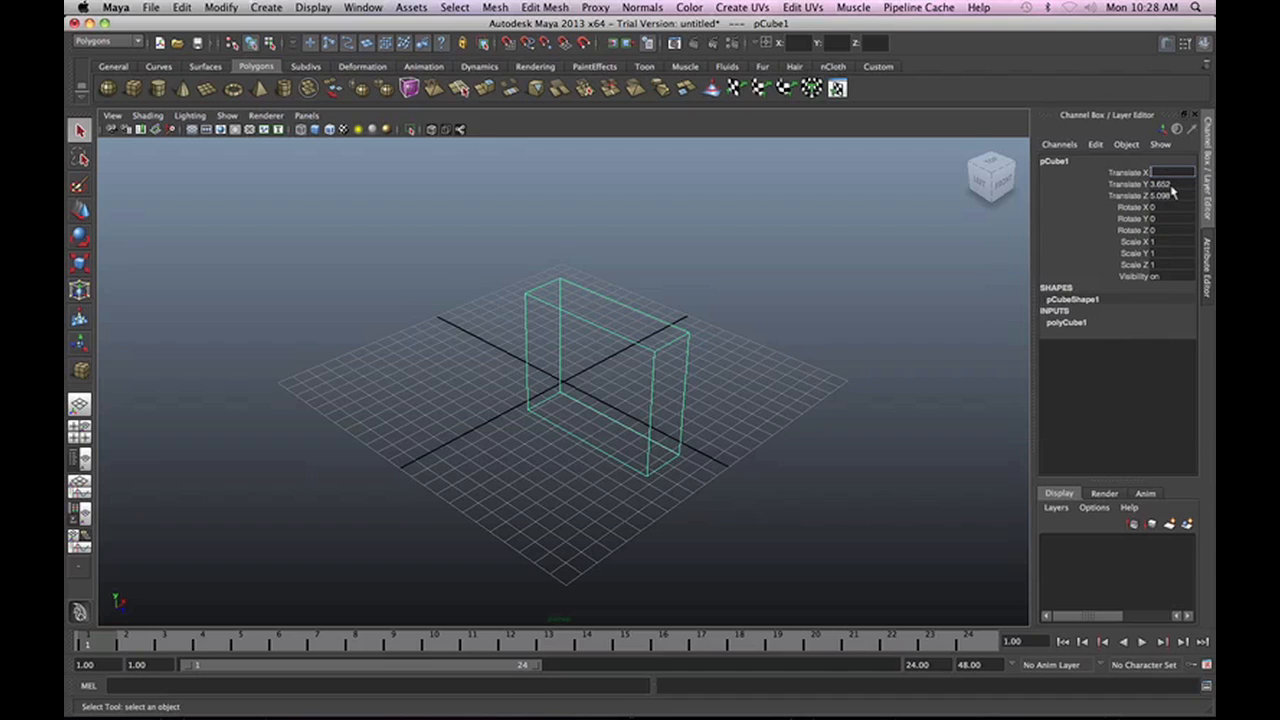
key(Tab)
text(0)
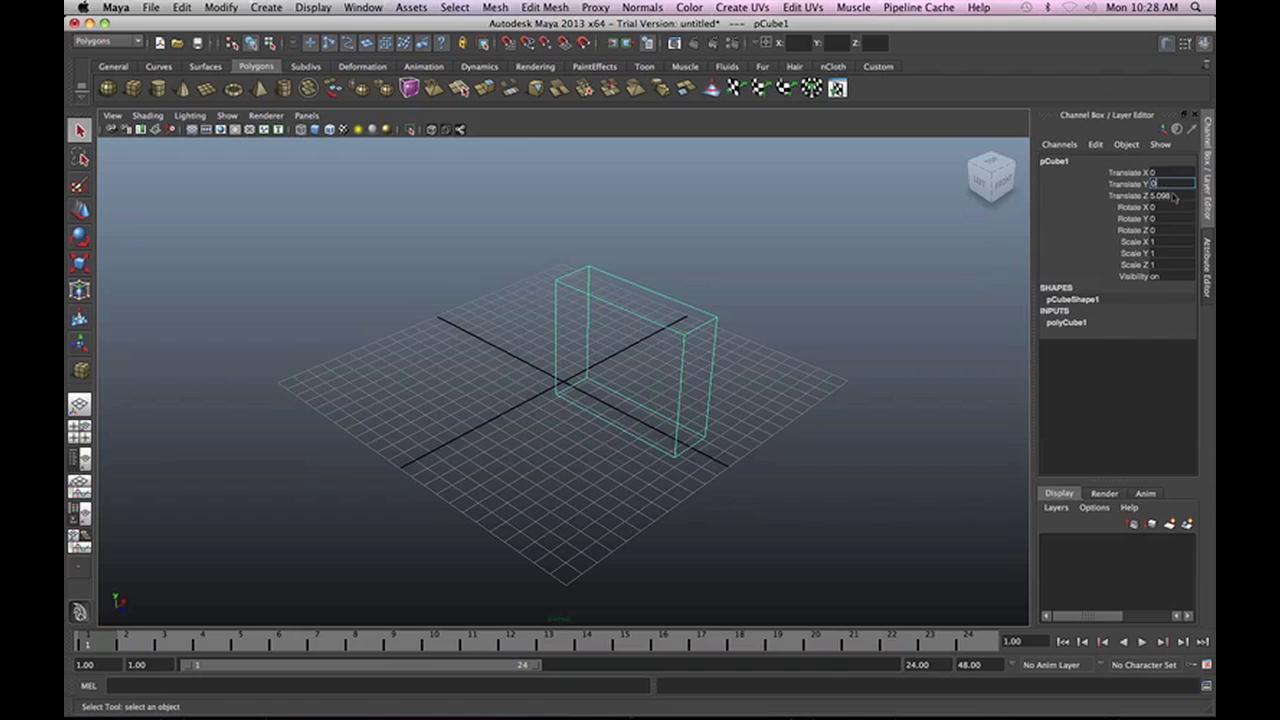
key(Tab)
text(0)
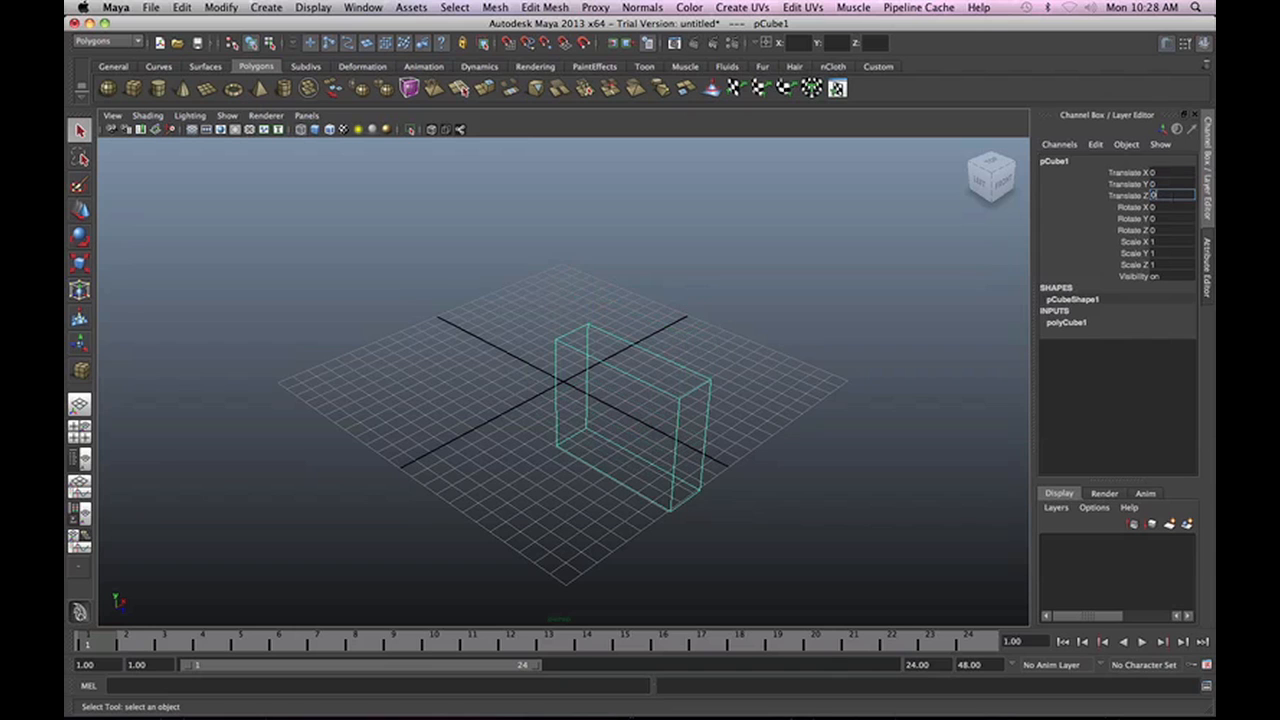
key(Return)
Set the cube's width, height and depth to 10 in its polyCube1 inputs and check its shape from several angles.
alt+drag(600, 425, 803, 372)
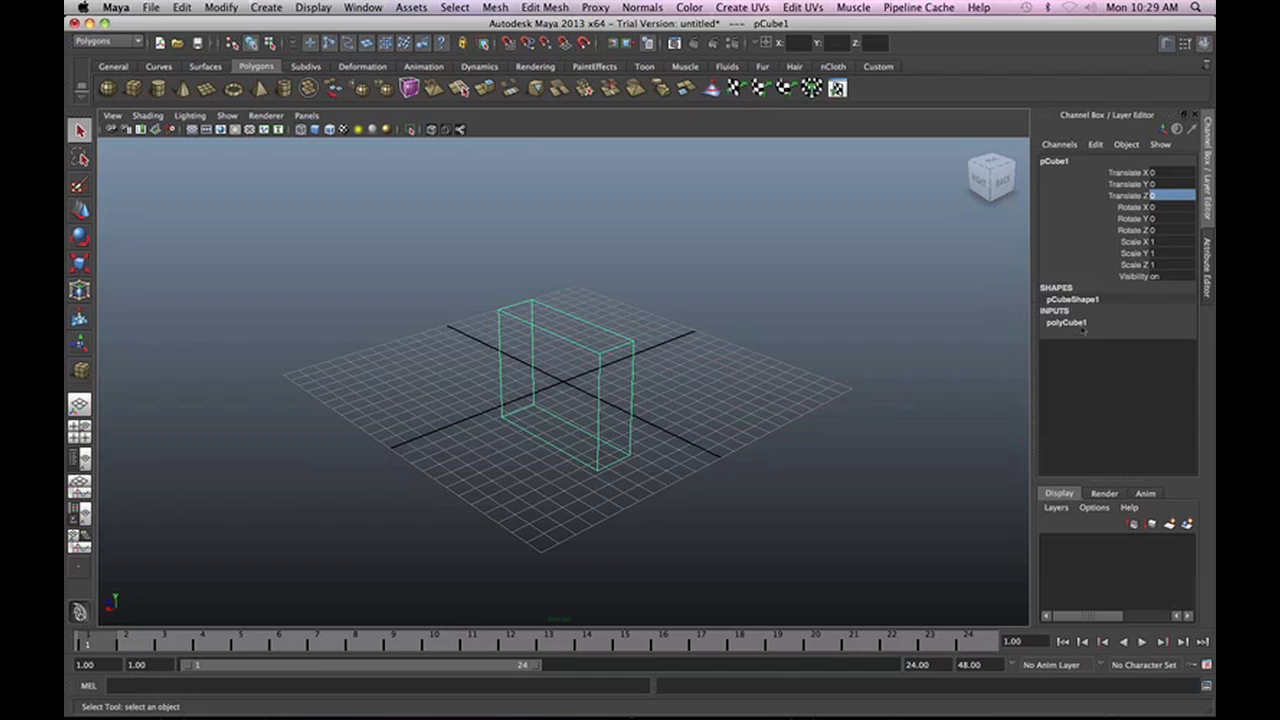
click(1060, 323)
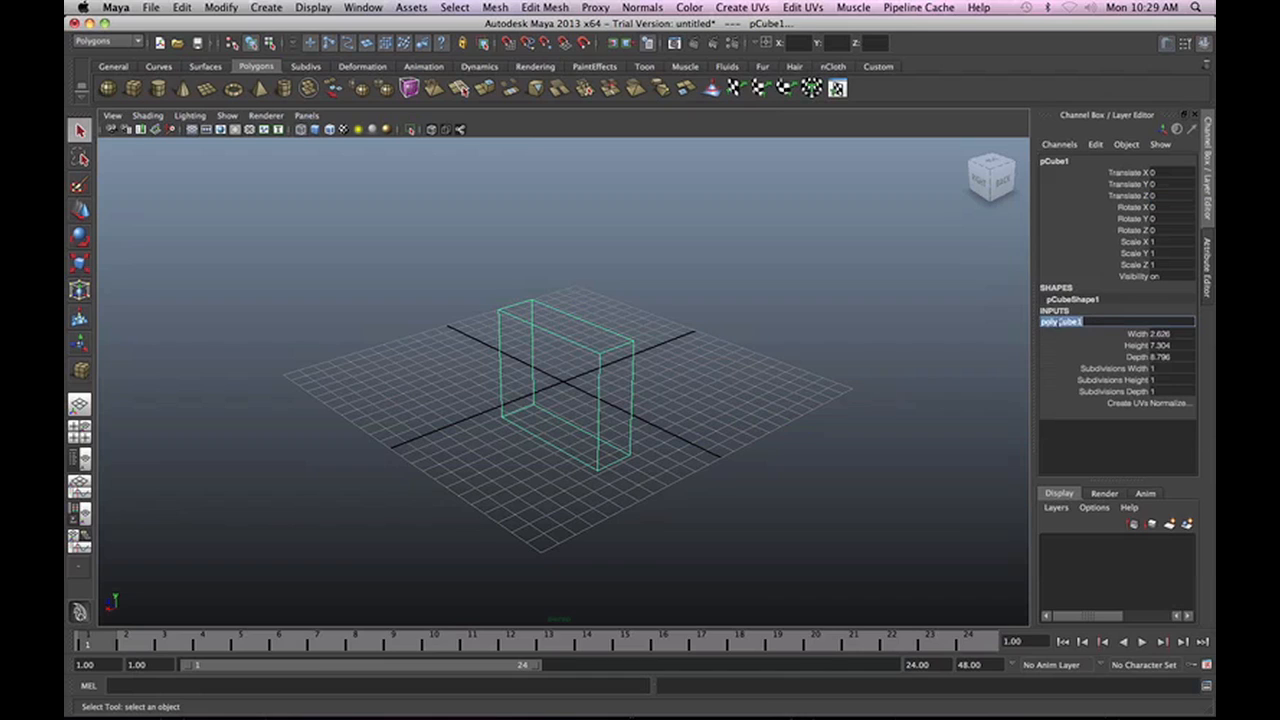
click(1105, 346)
double_click(1172, 333)
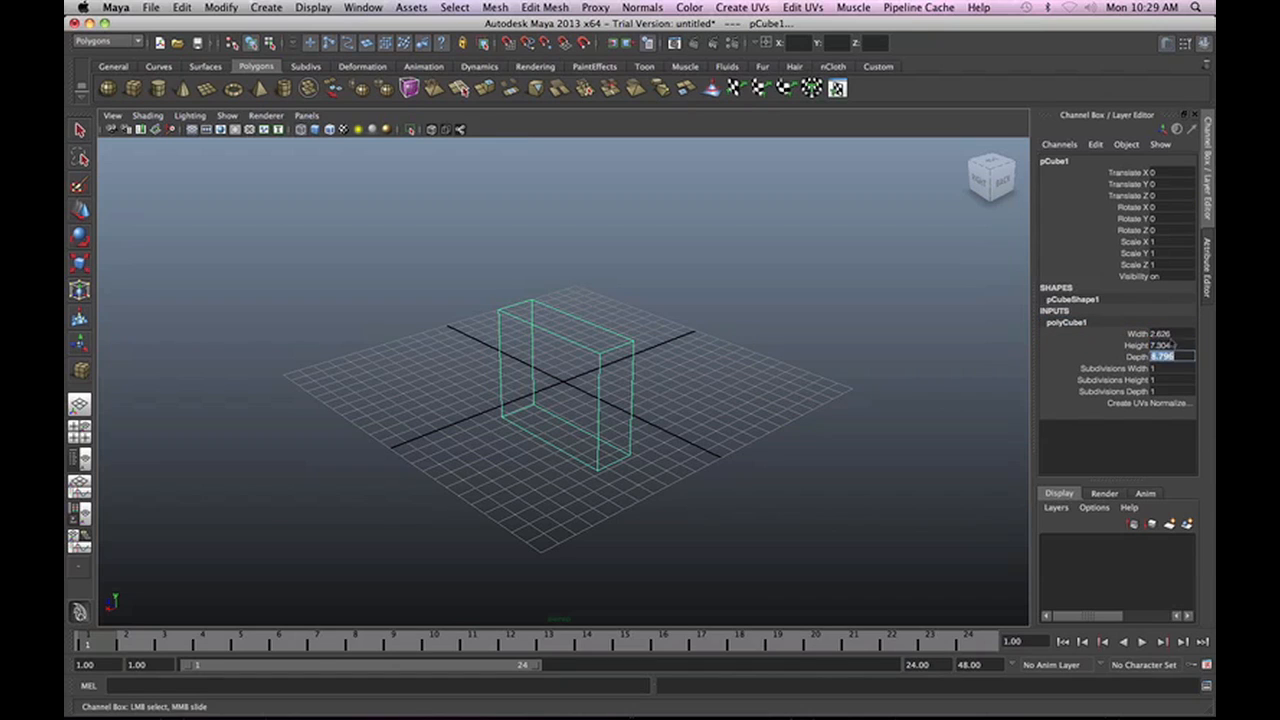
text(1)
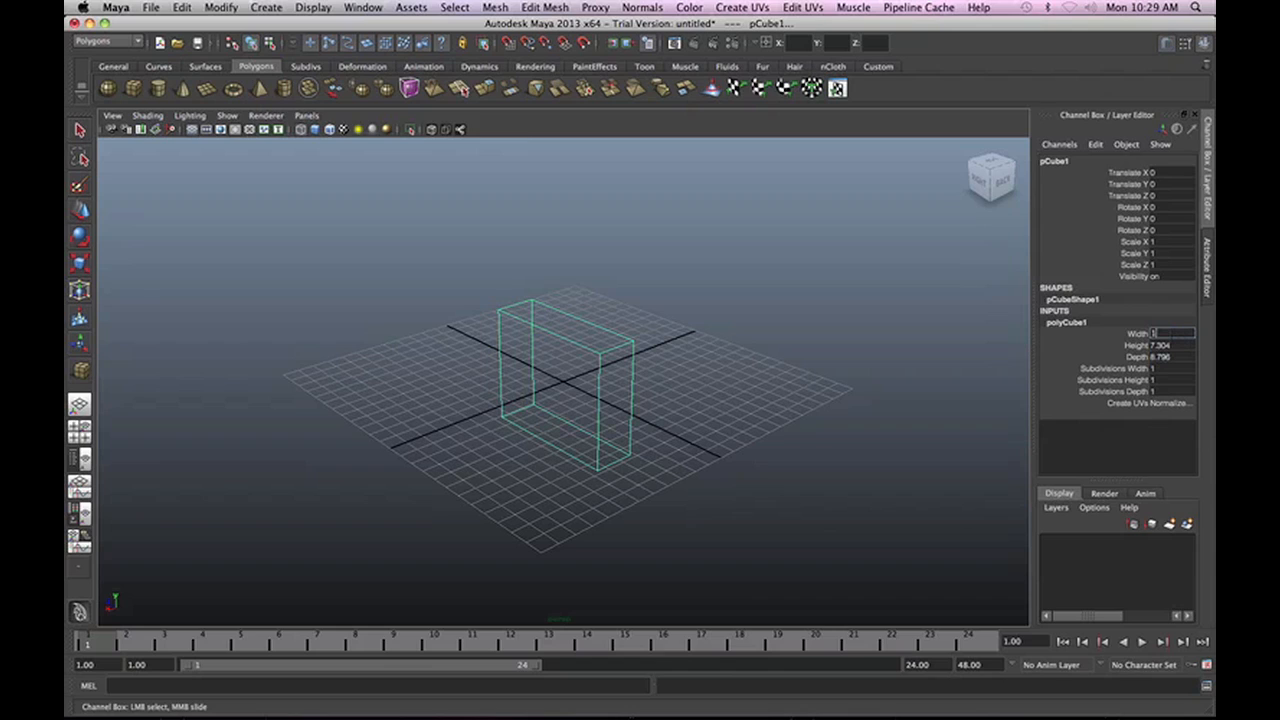
text(0)
key(Tab)
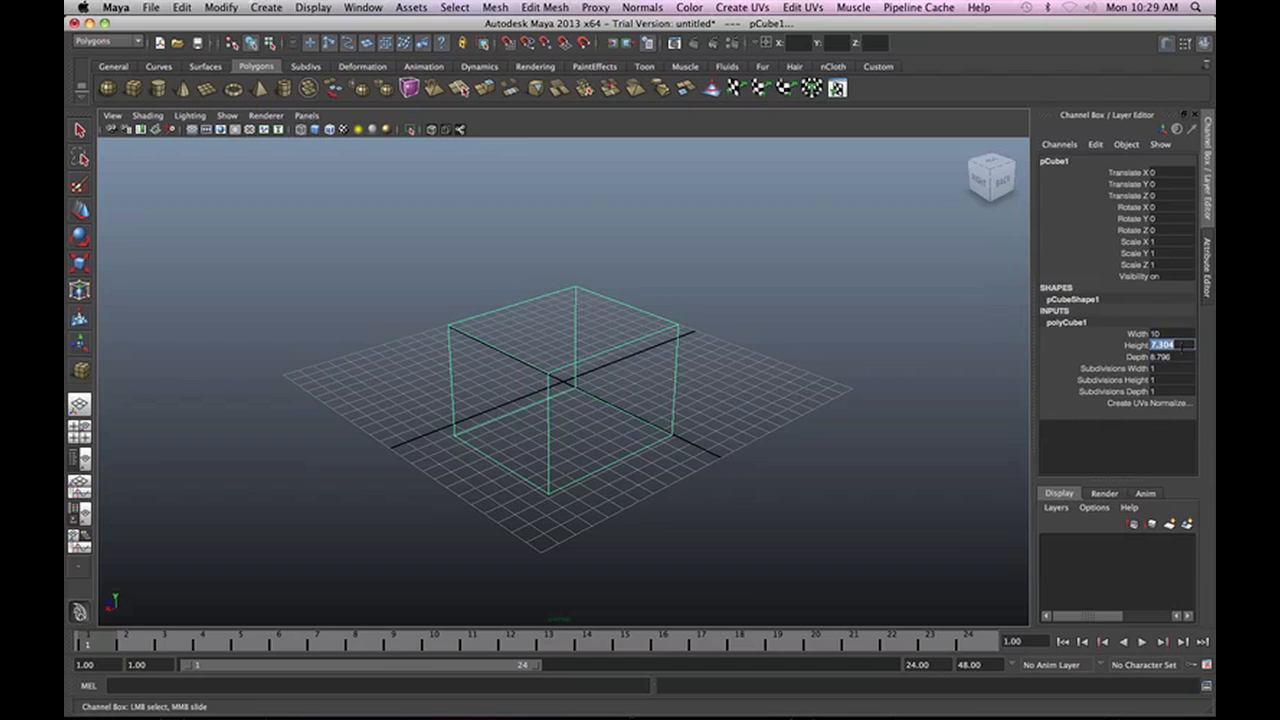
text(10)
key(Tab)
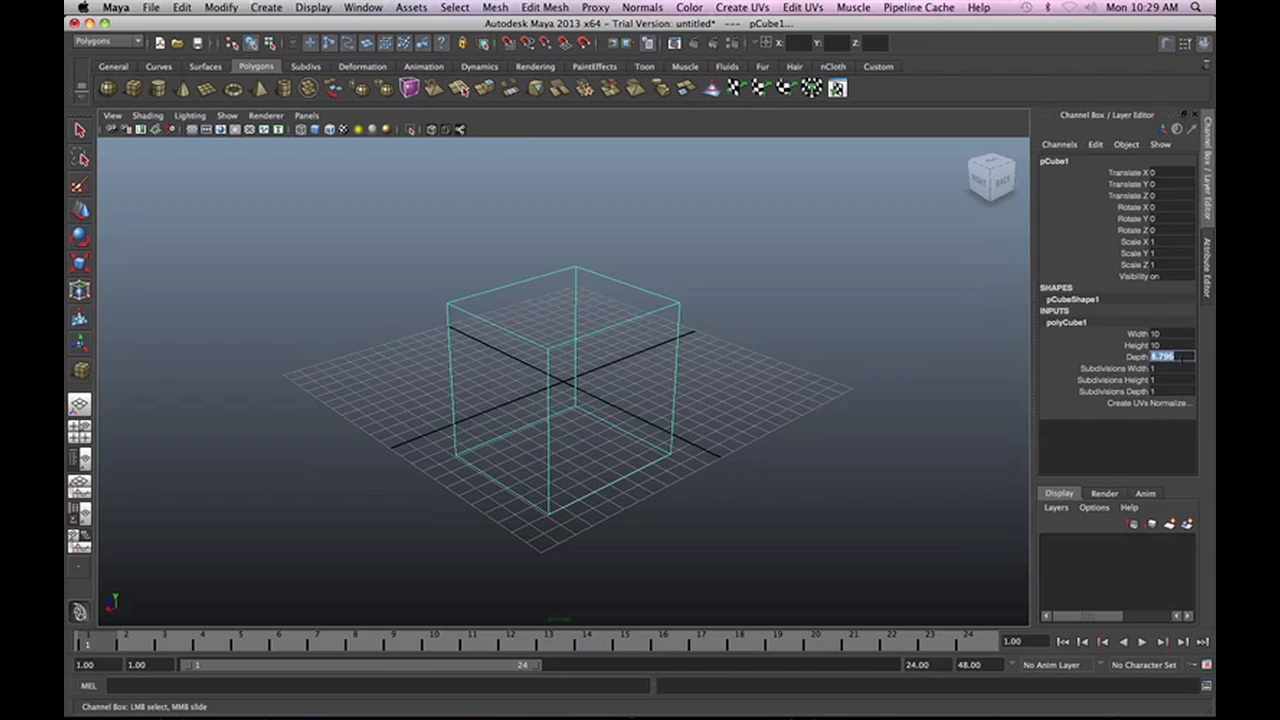
text(10)
key(Return)
alt+drag(650, 330, 586, 420)
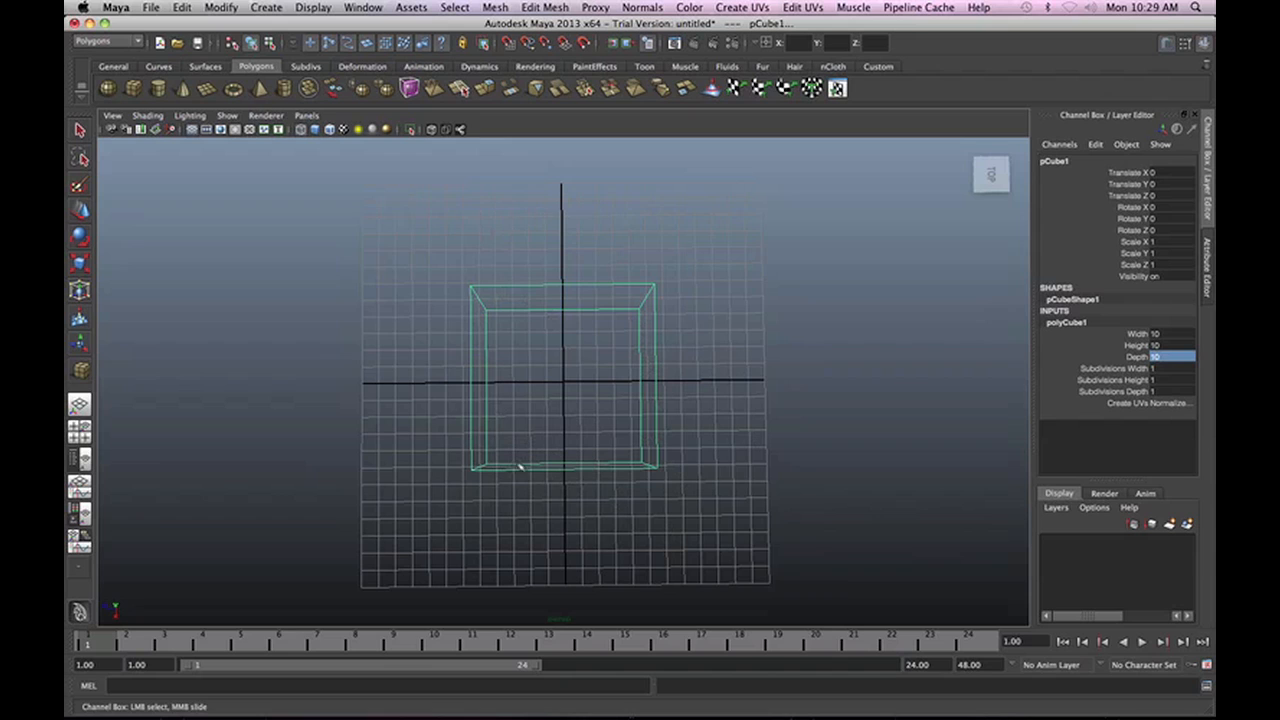
alt+drag(636, 500, 567, 411)
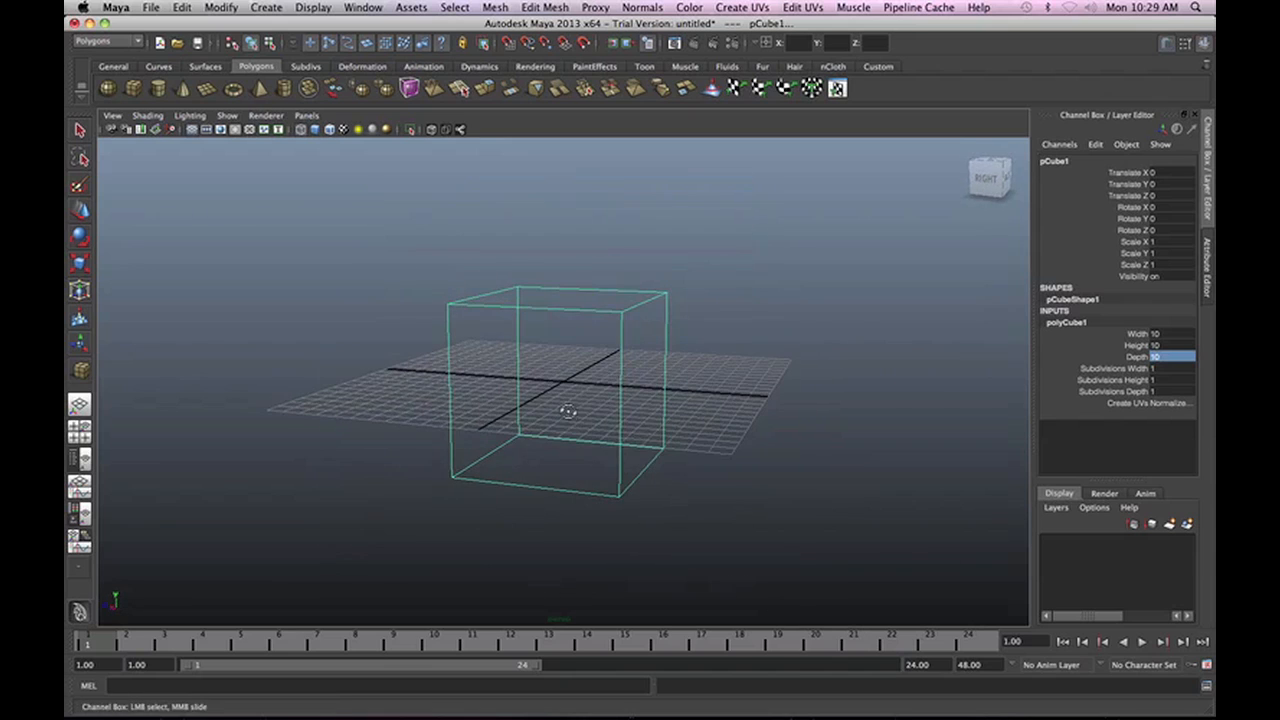
Open the Attribute Editor for the cube and review its pCube1, pCubeShape1 and polyCube1 attributes.
click(1209, 287)
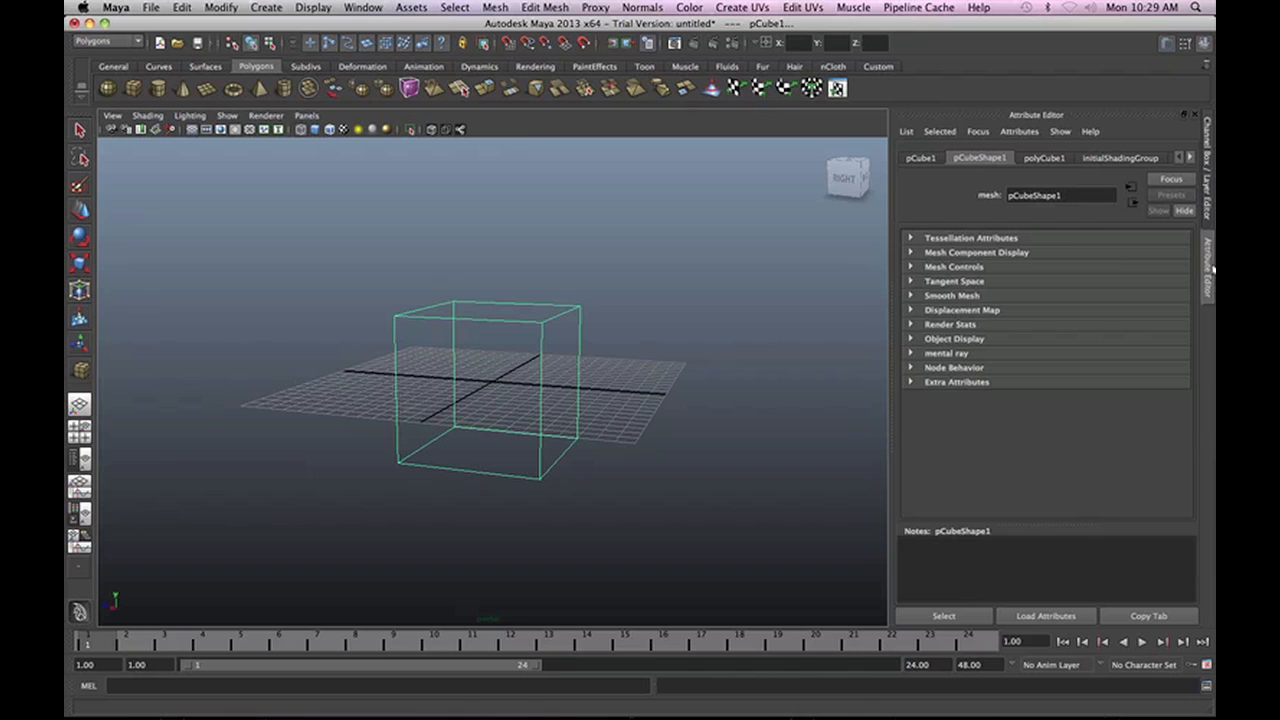
click(363, 7)
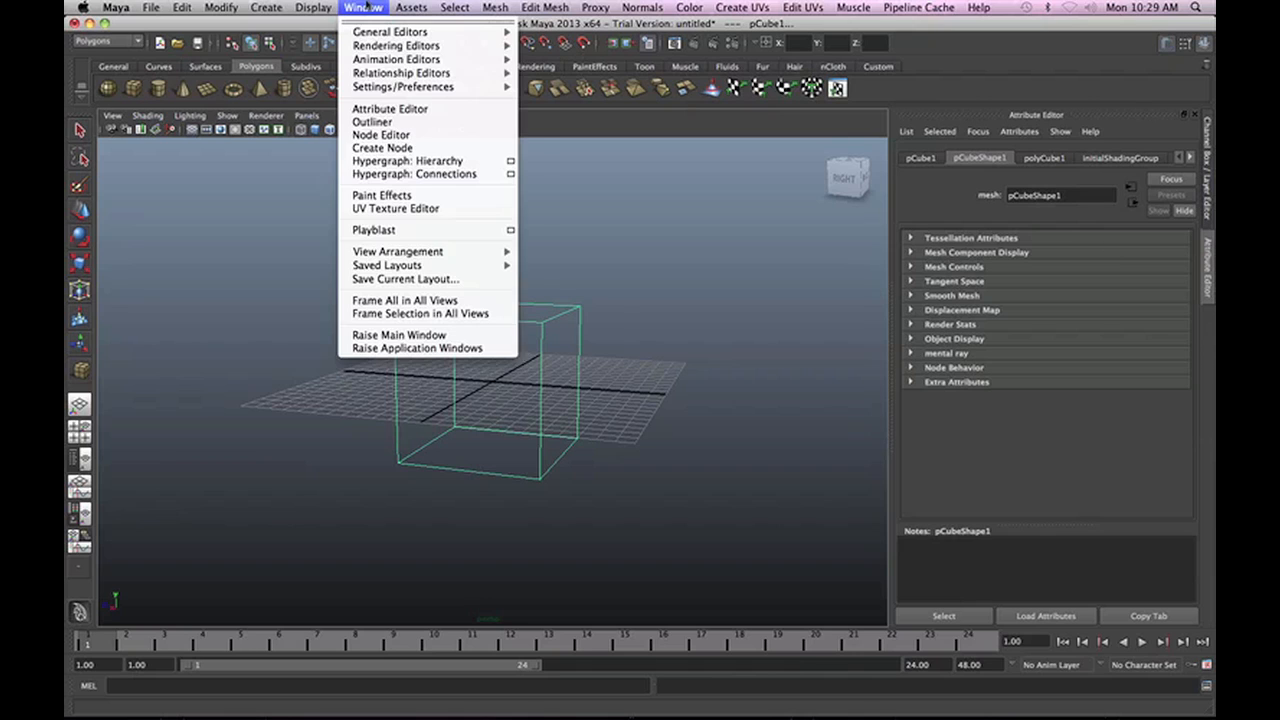
click(395, 110)
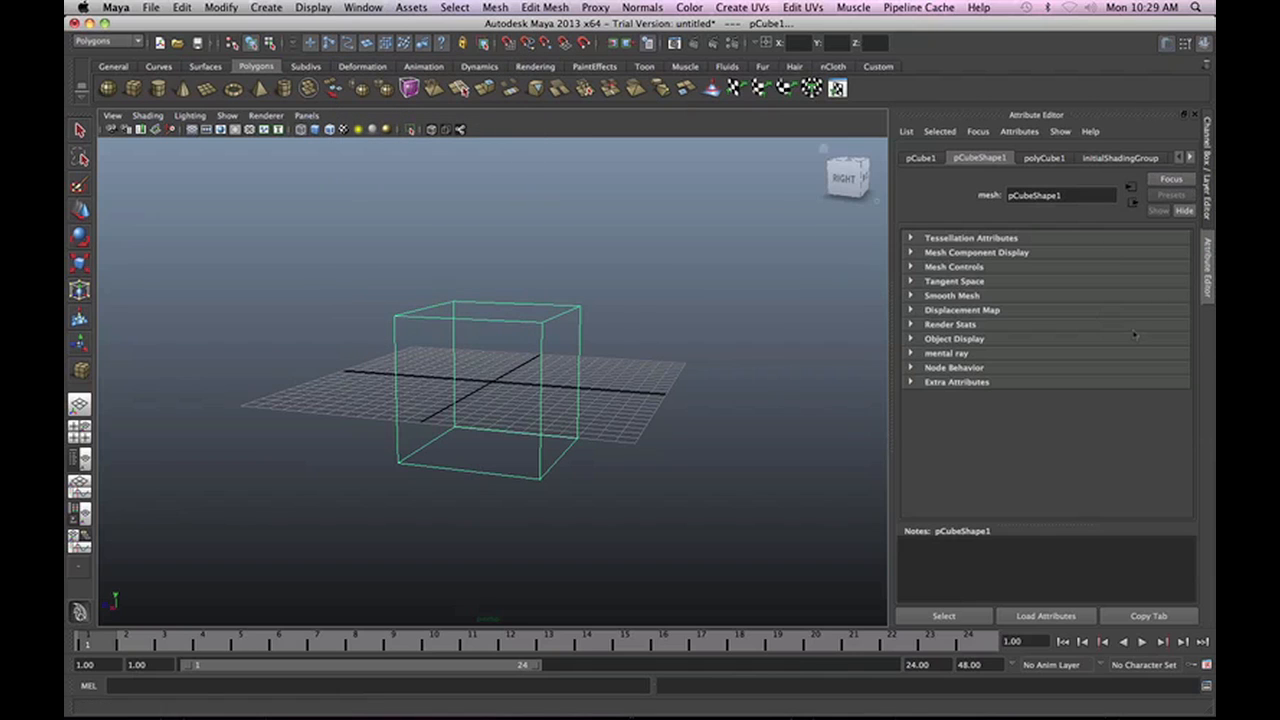
click(918, 160)
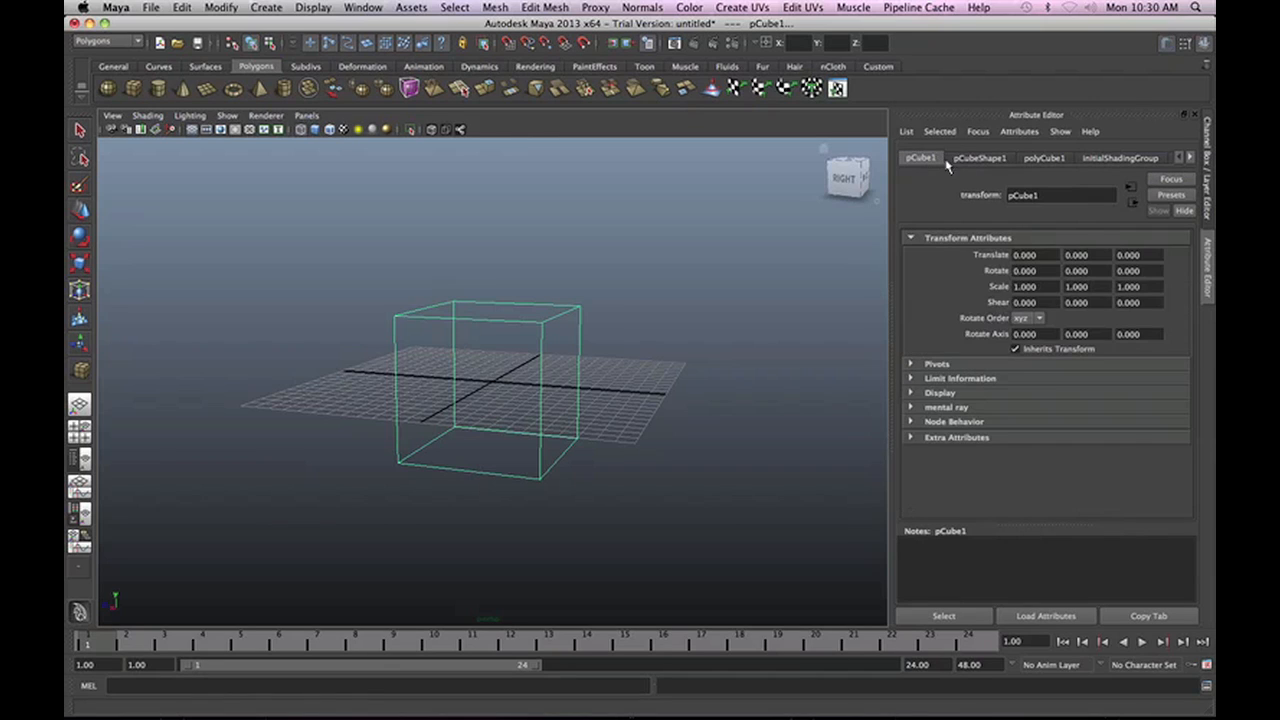
click(975, 160)
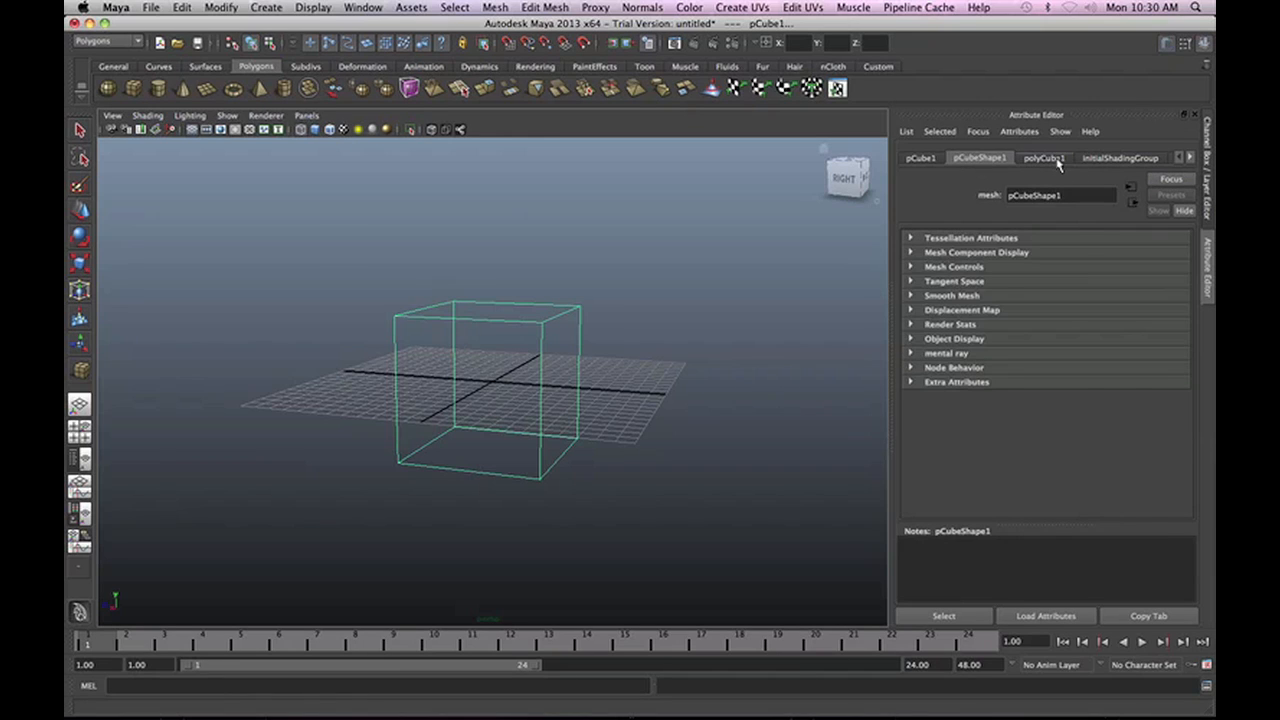
click(1056, 160)
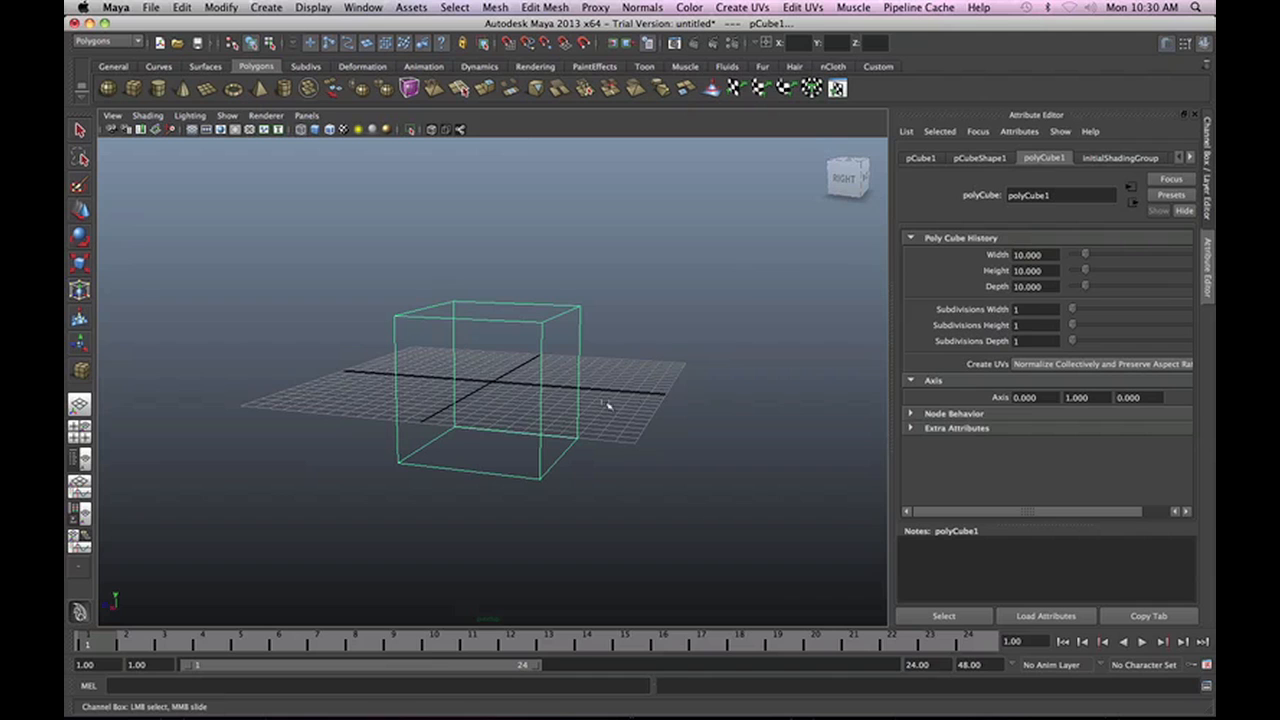
Toggle the perspective view between wireframe and smooth shading, leaving the cube shaded.
alt+drag(520, 423, 487, 427)
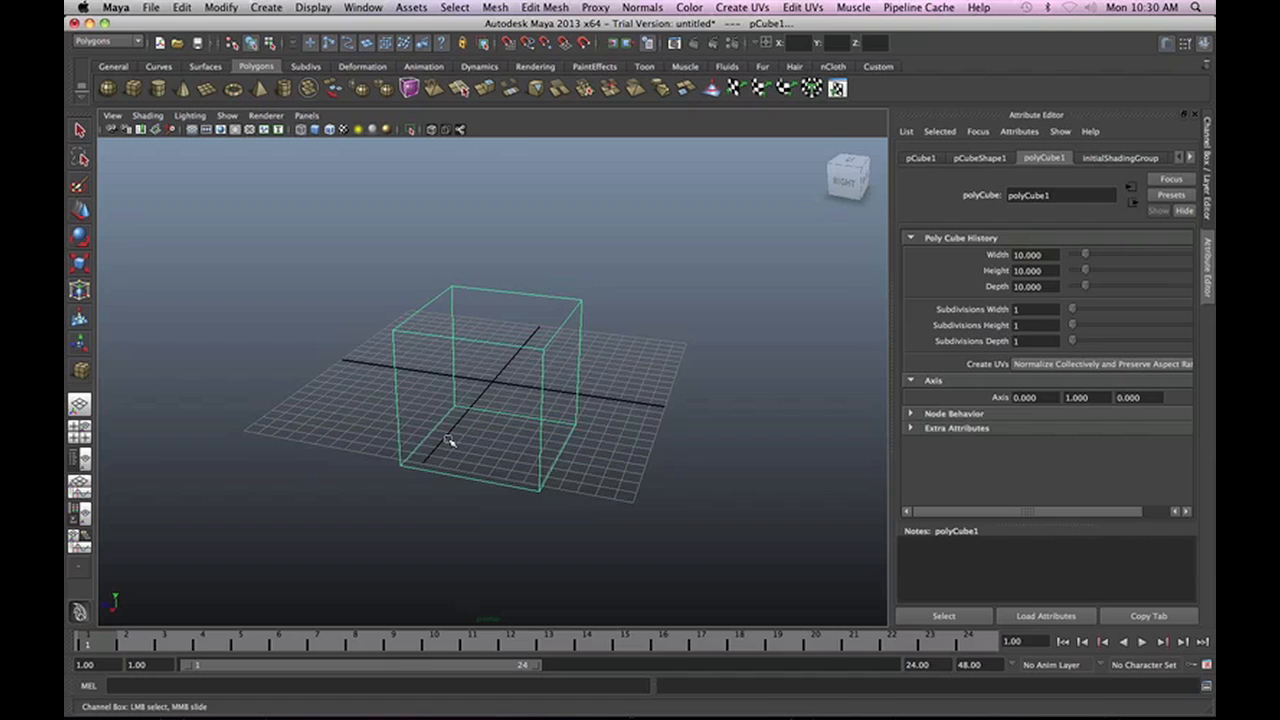
key(5)
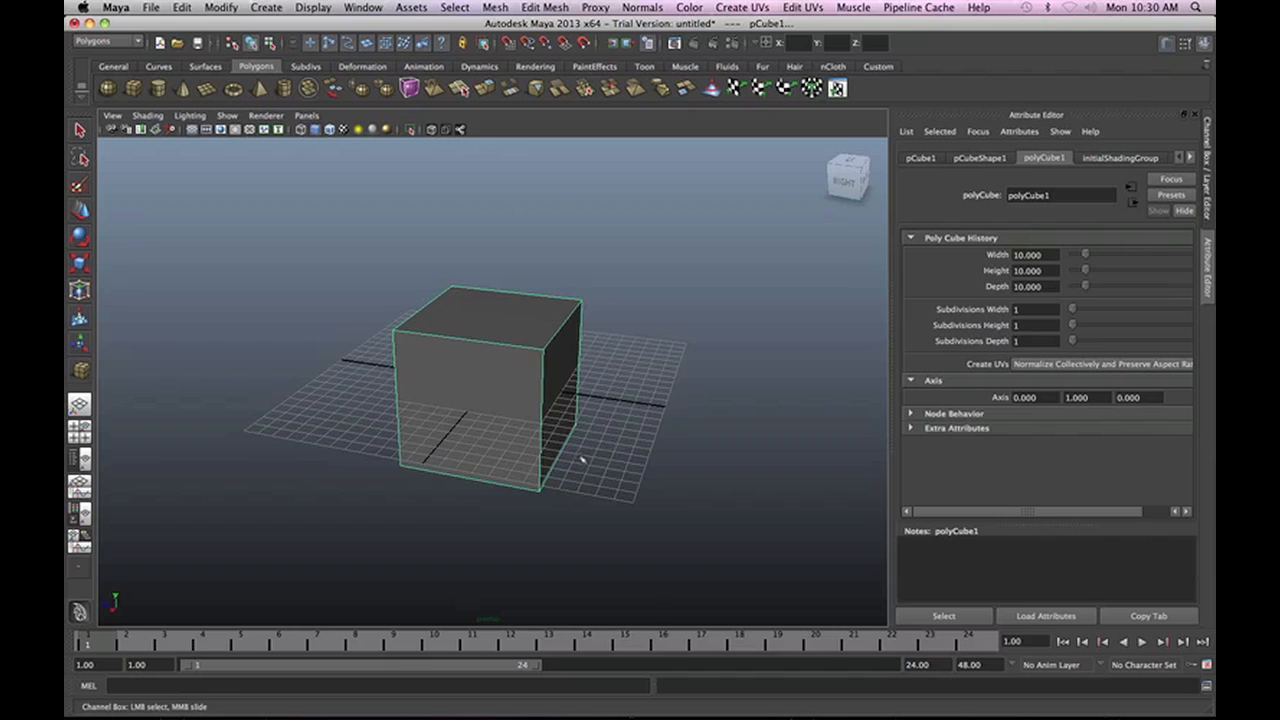
key(4)
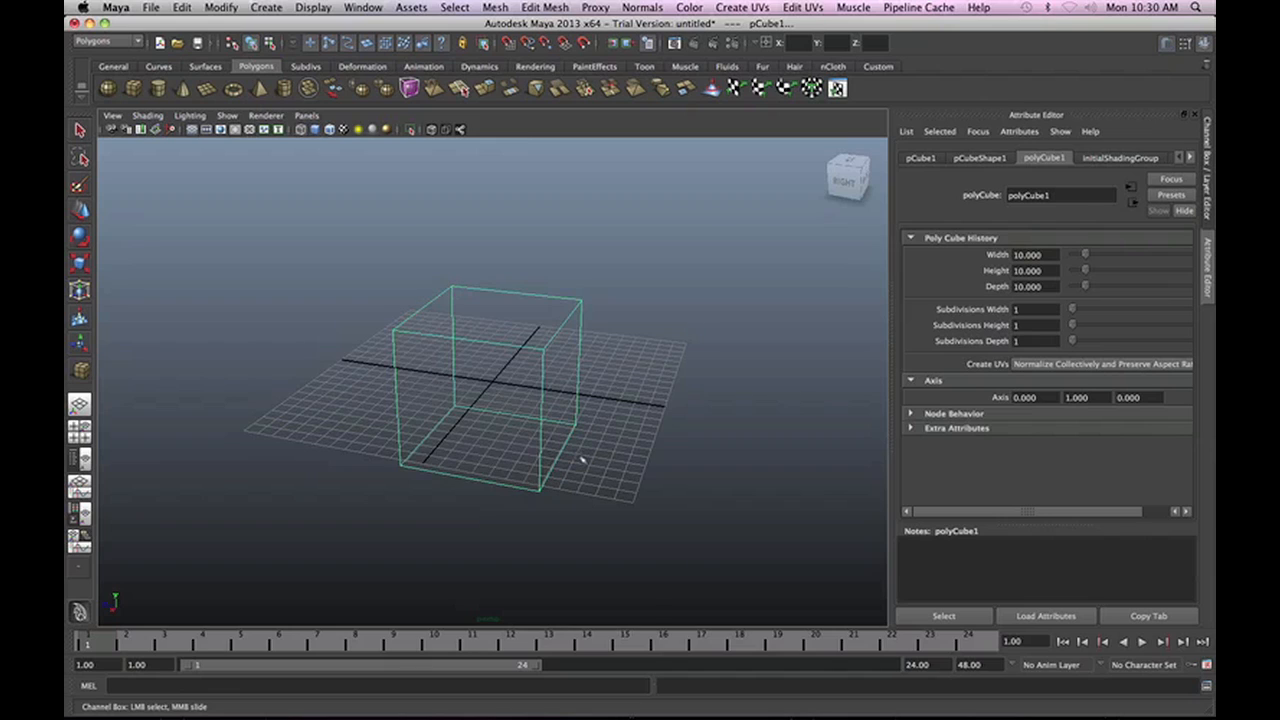
key(5)
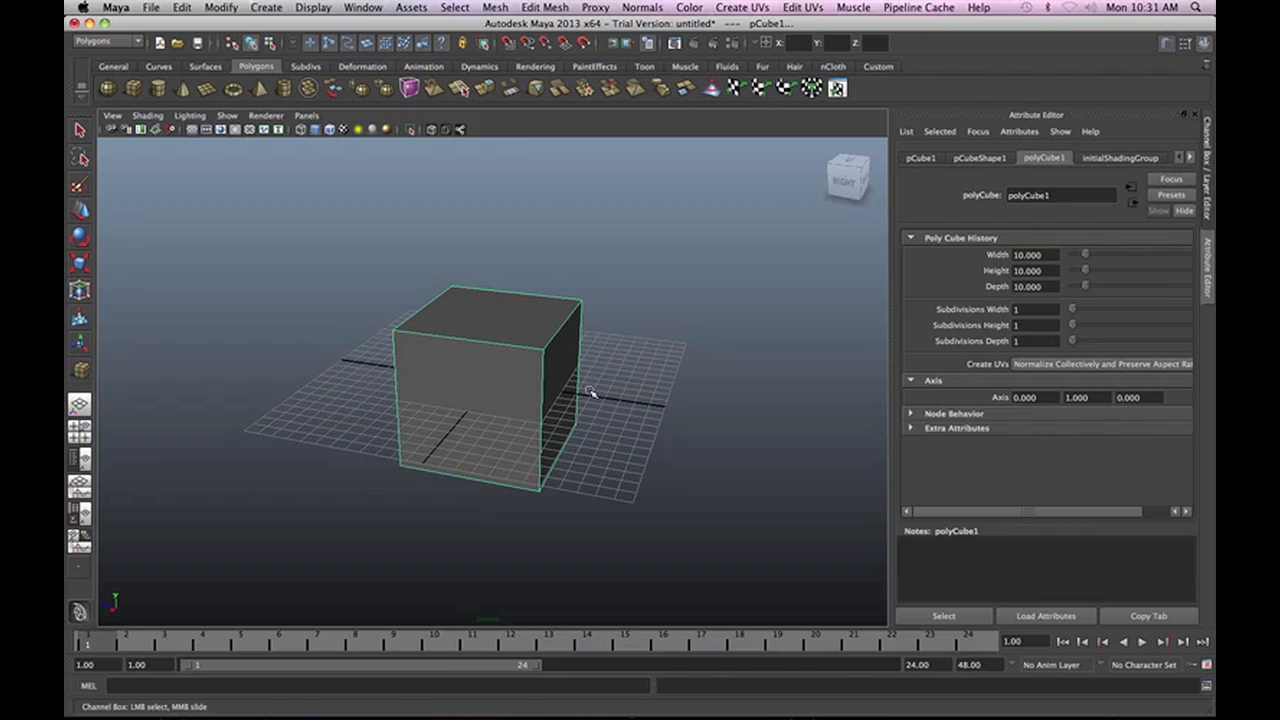
key(4)
key(5)
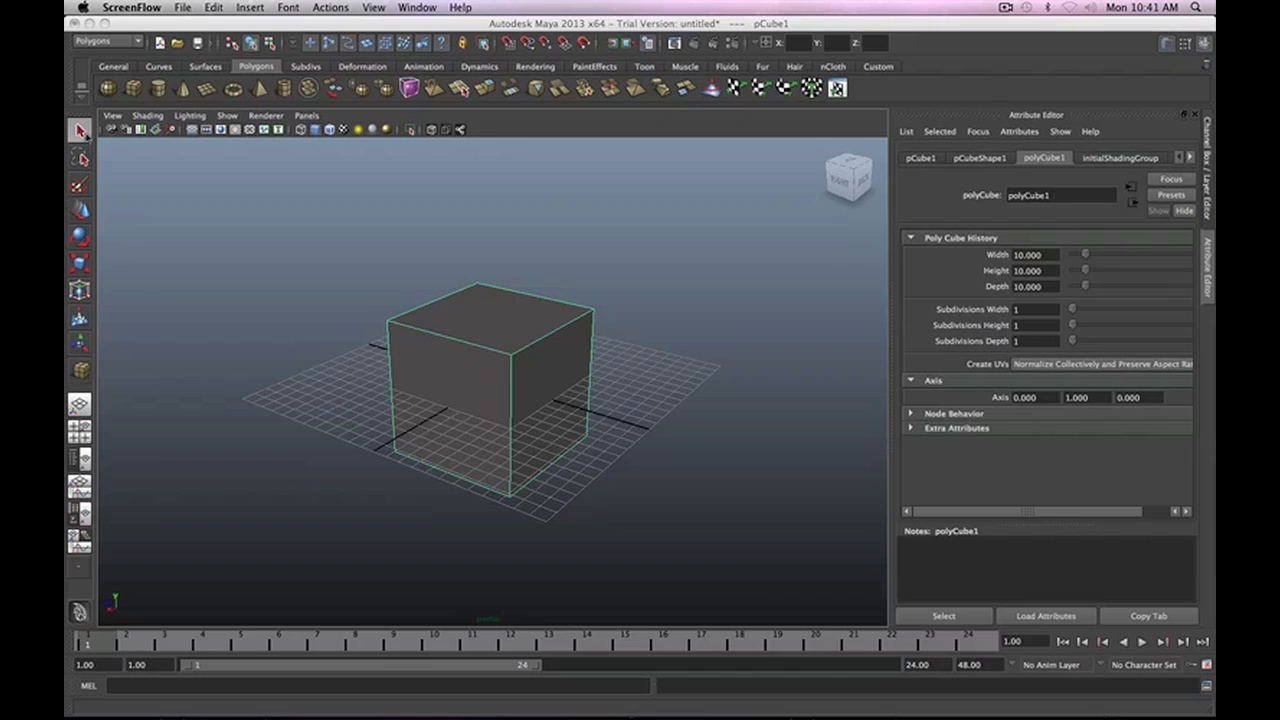
Try moving the cube with the Move tool, along its Z axis and freely to about 16.5, -9.3, -1.4.
click(82, 133)
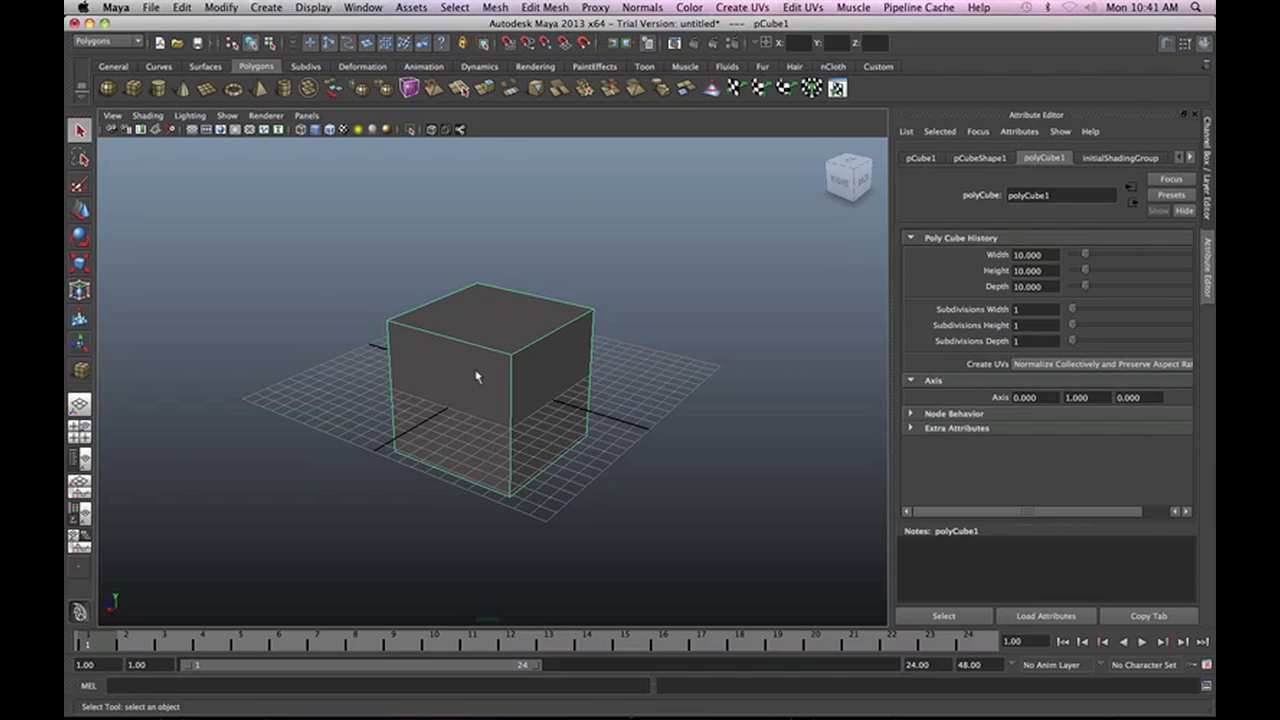
click(79, 212)
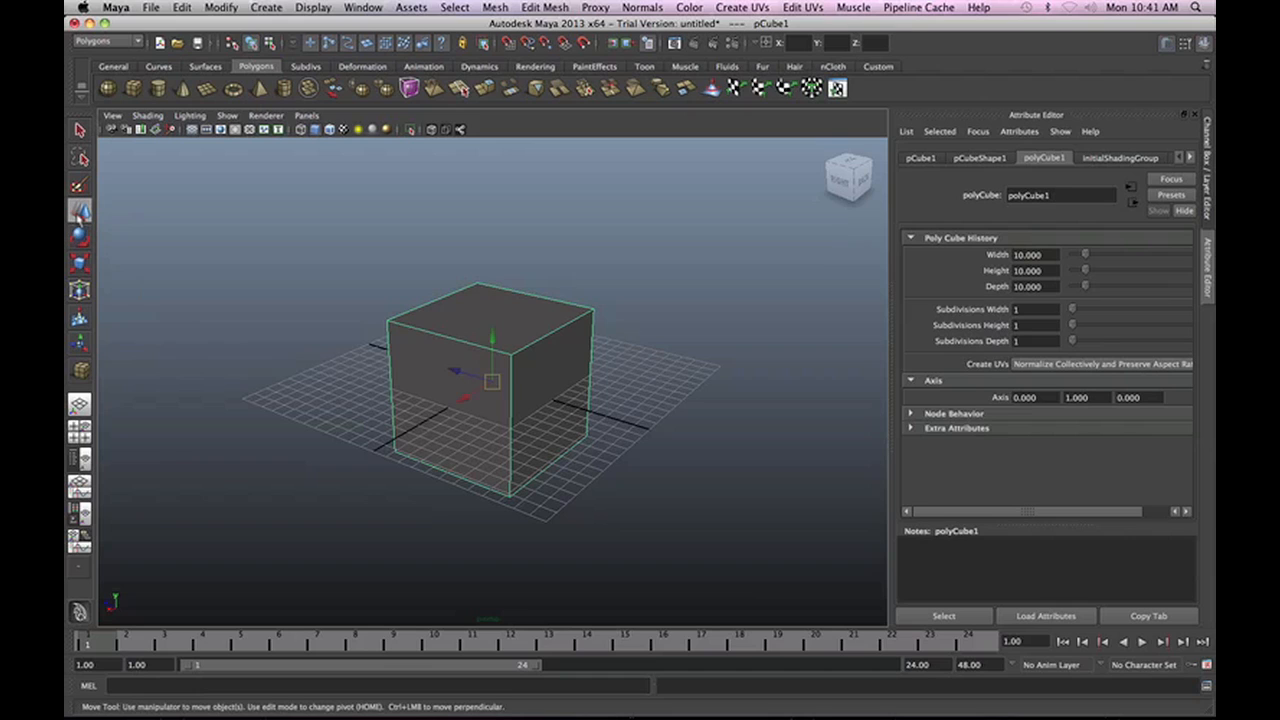
drag(458, 372, 558, 316)
alt+drag(408, 388, 630, 356)
drag(466, 304, 727, 506)
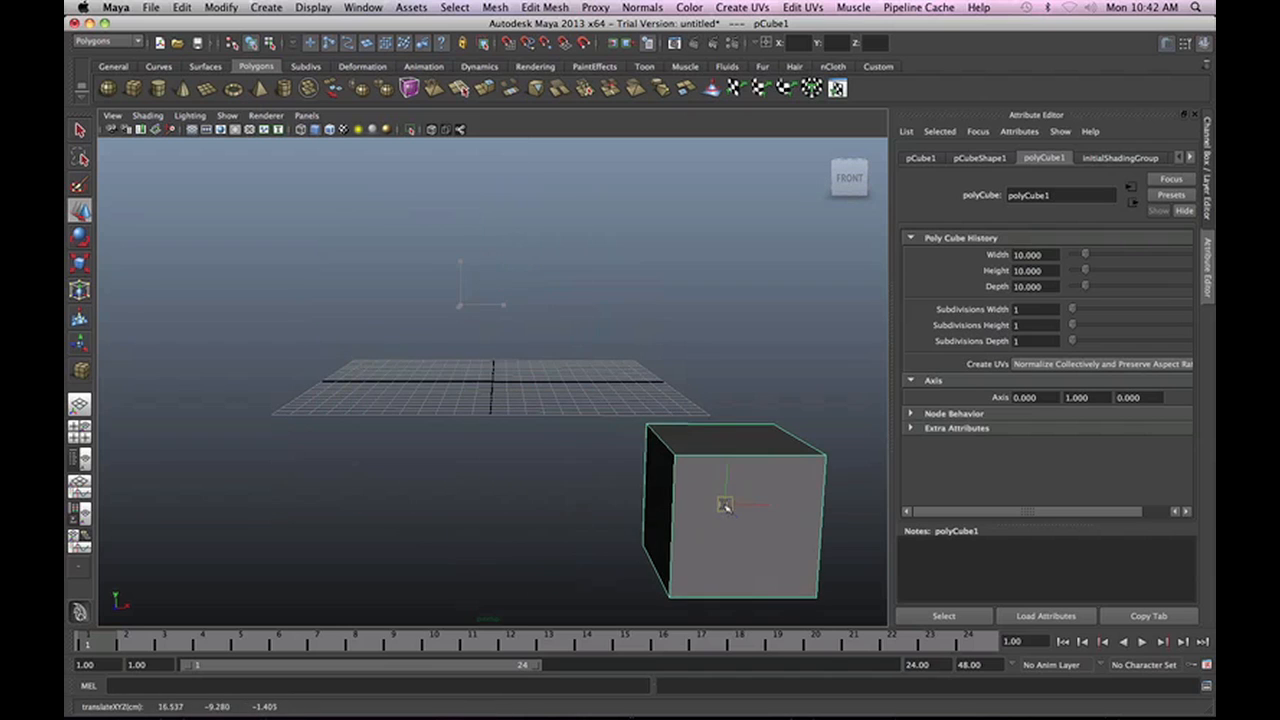
alt+drag(435, 449, 598, 435)
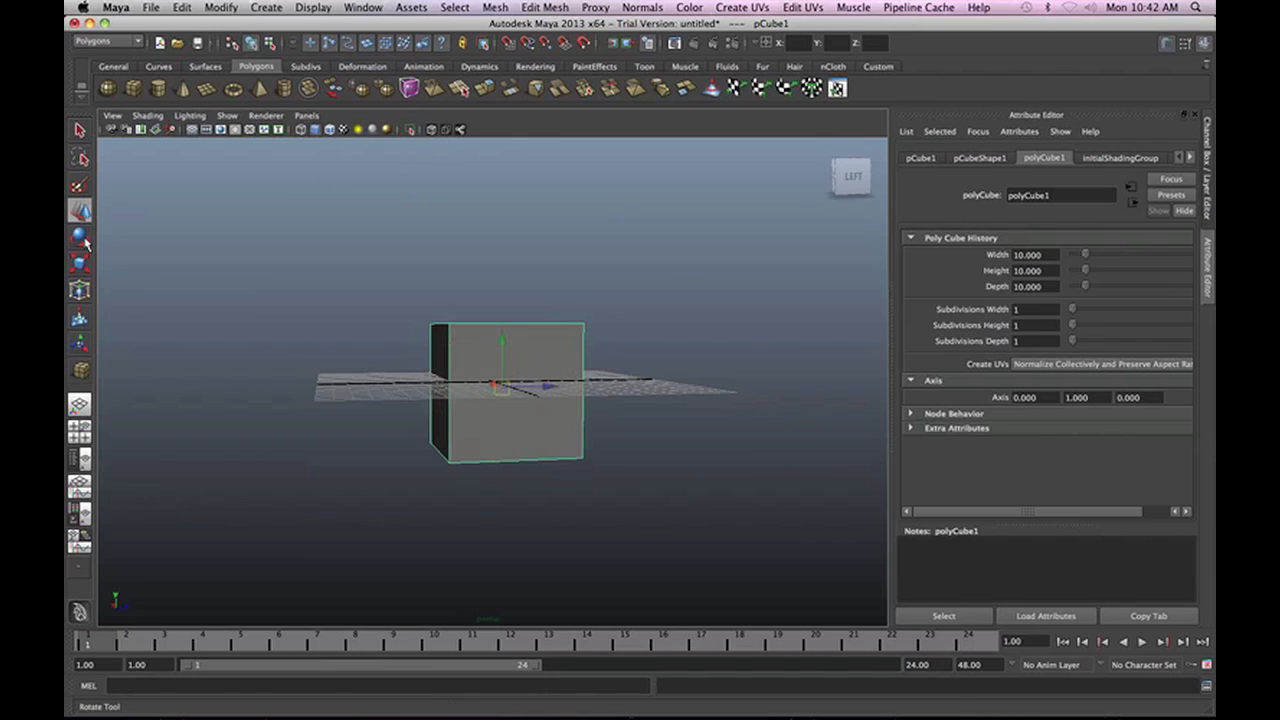
Try rotating the cube about its centre with the Rotate tool.
click(80, 237)
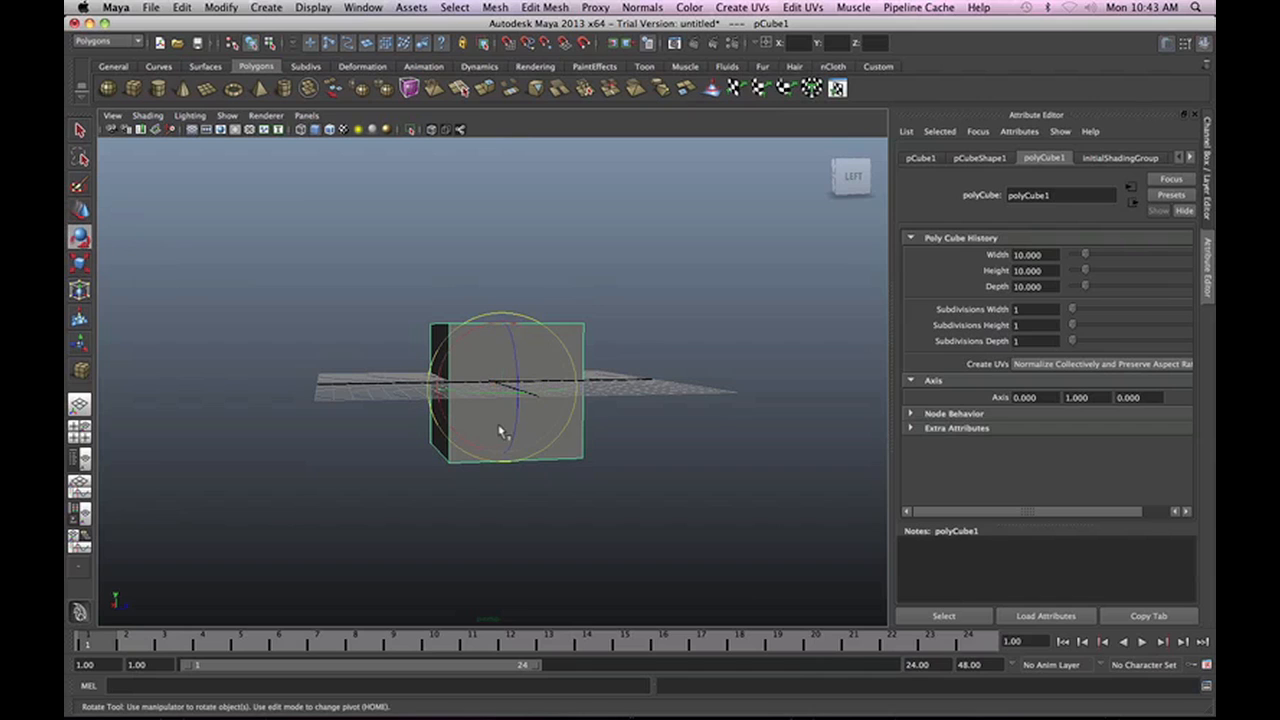
scroll(480, 337, up, 4)
click(480, 340)
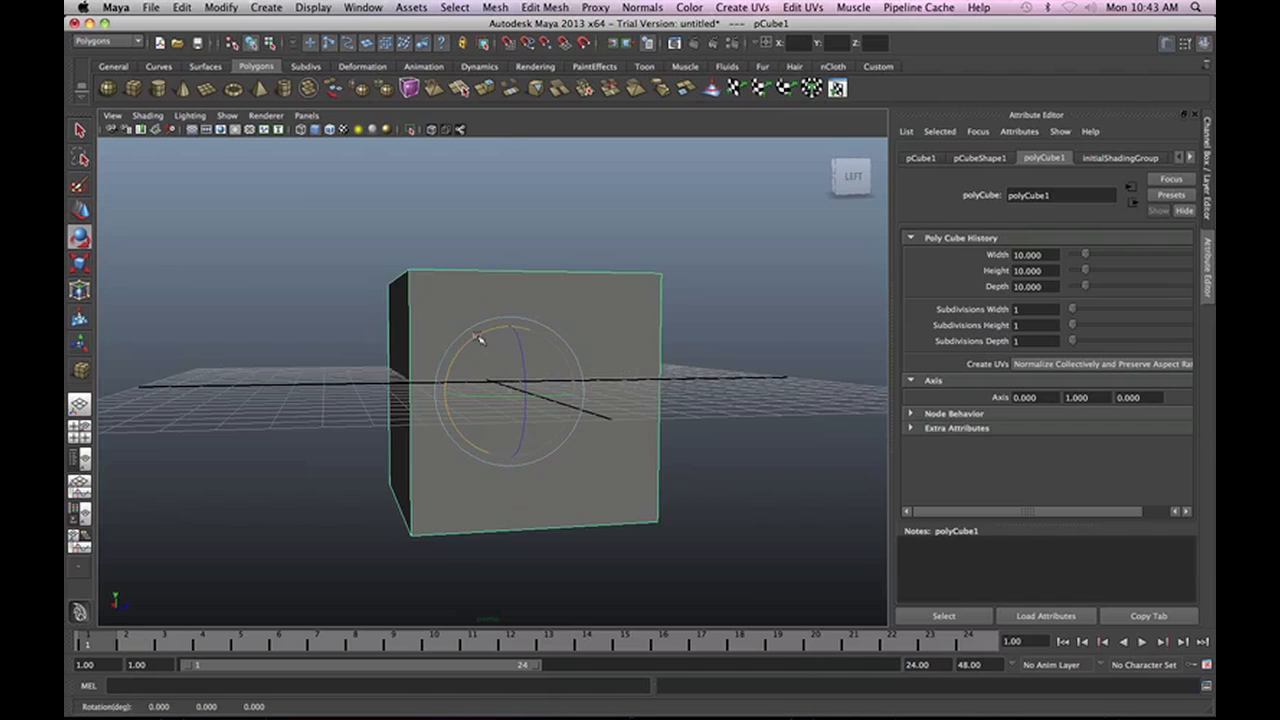
drag(480, 340, 601, 428)
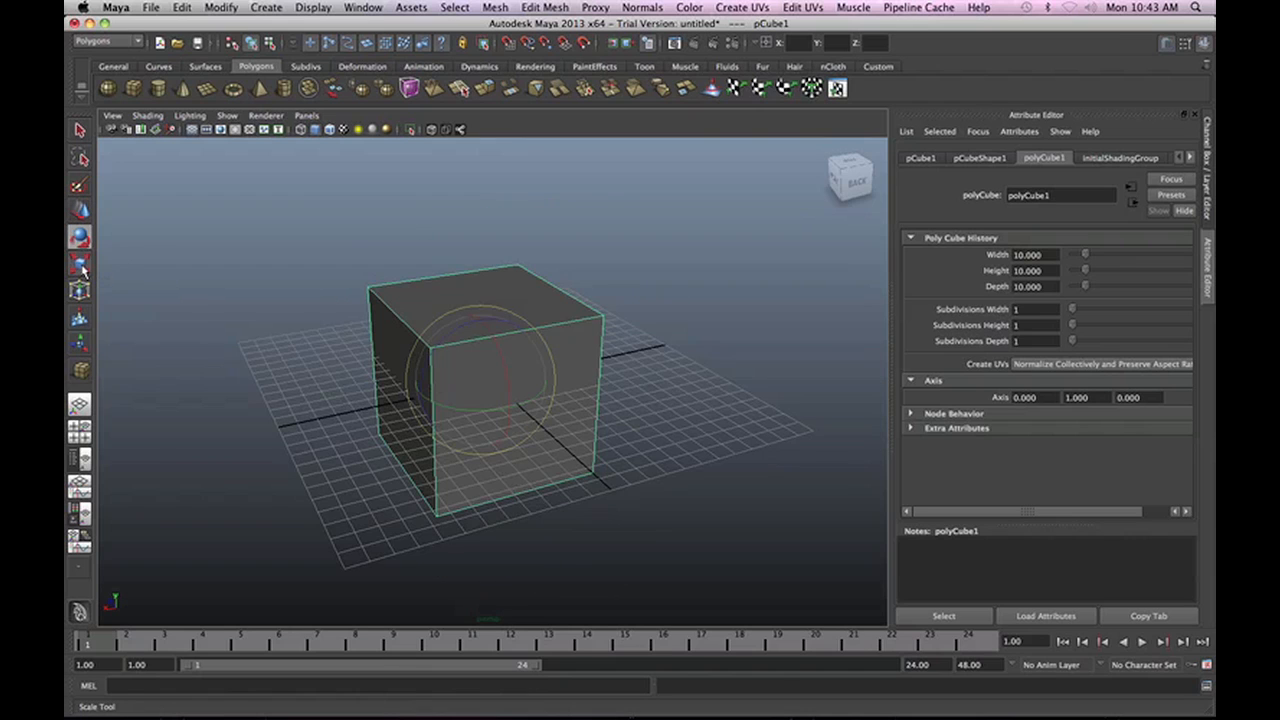
Try scaling the cube separately along its X, Y and Z axes, and undo all the scaling.
click(80, 264)
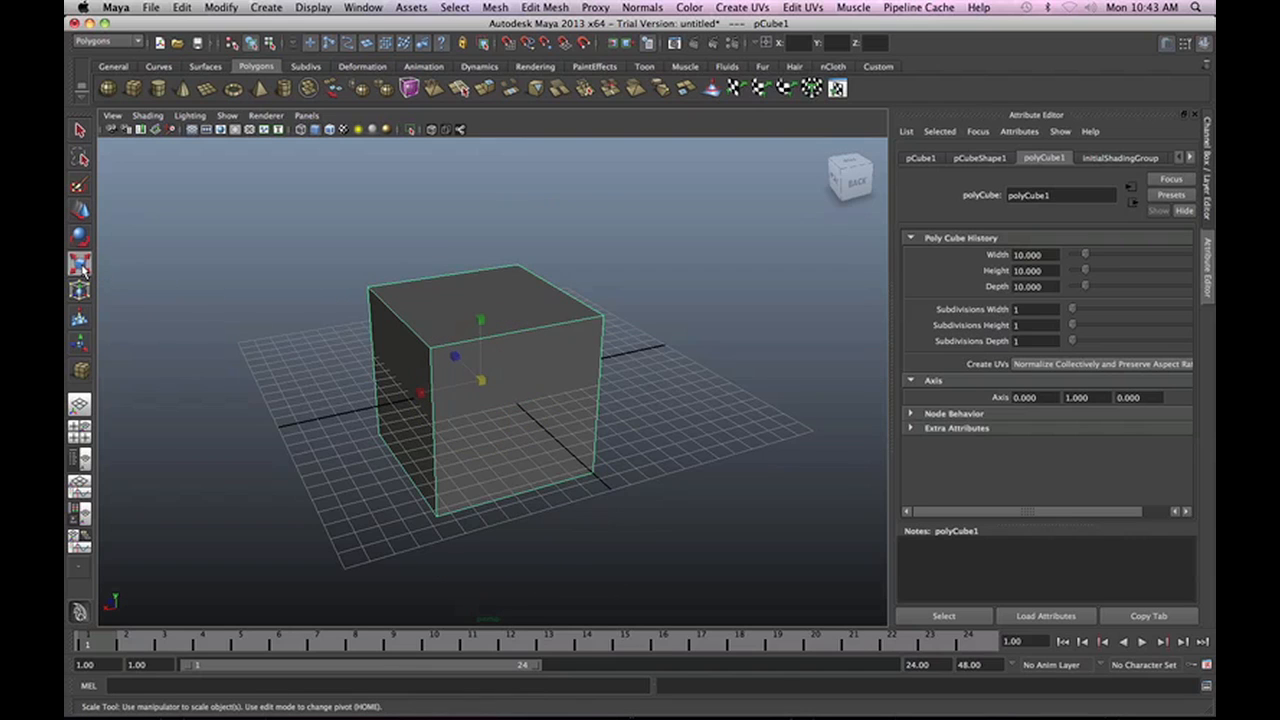
mouse_move(424, 392)
mouse_down()
mouse_move(350, 398)
mouse_move(451, 374)
mouse_move(331, 409)
mouse_move(446, 384)
mouse_up()
drag(479, 336, 470, 257)
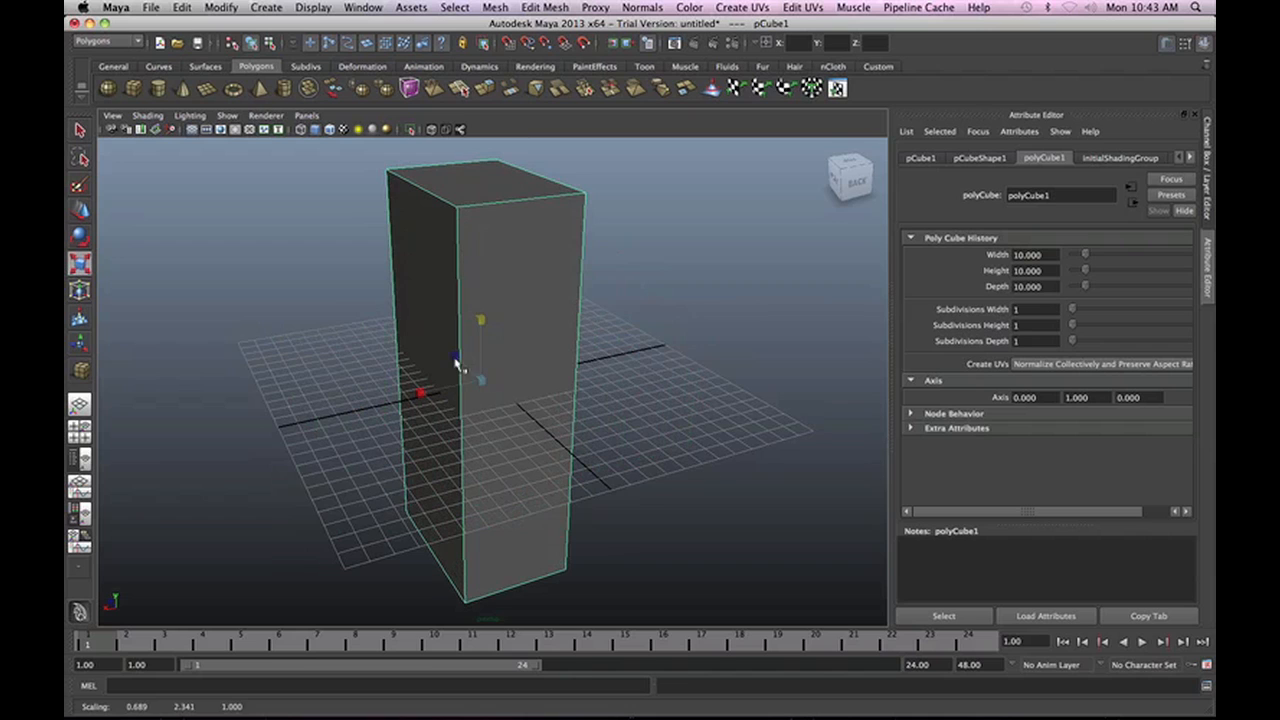
drag(459, 366, 357, 443)
key(ctrl+z)
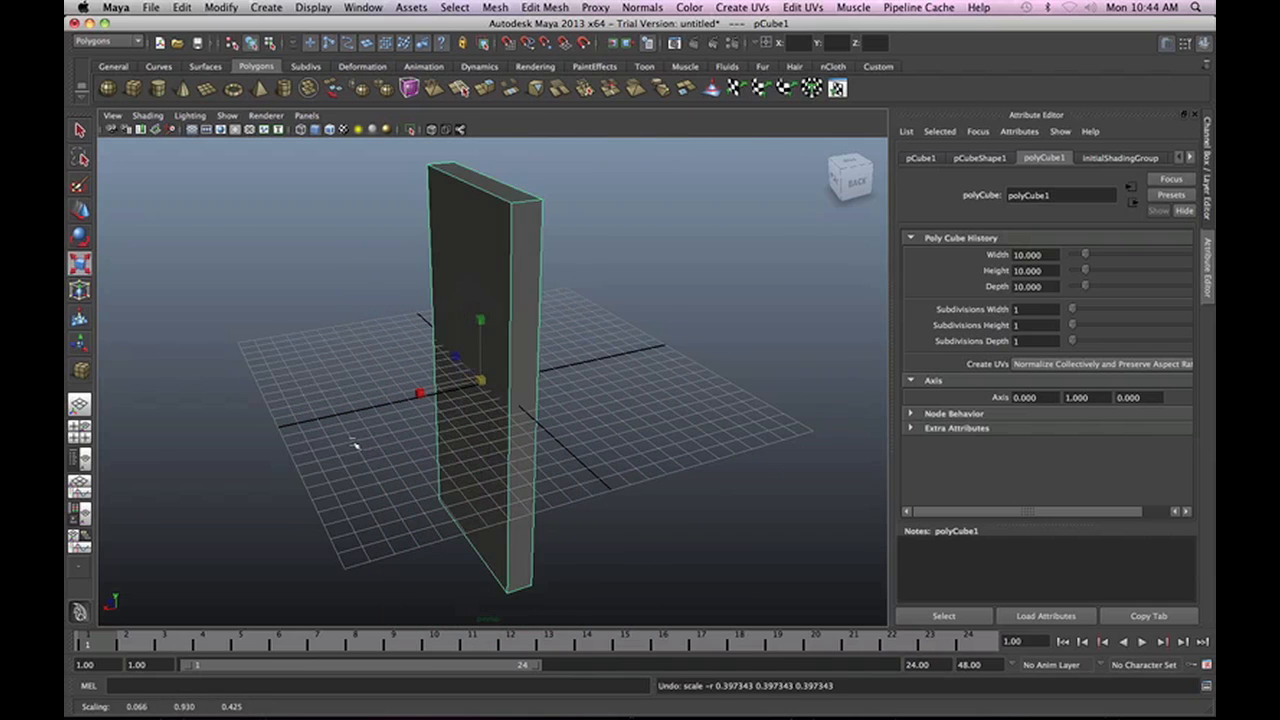
key(ctrl+z)
key(ctrl+z)
key(ctrl+z)
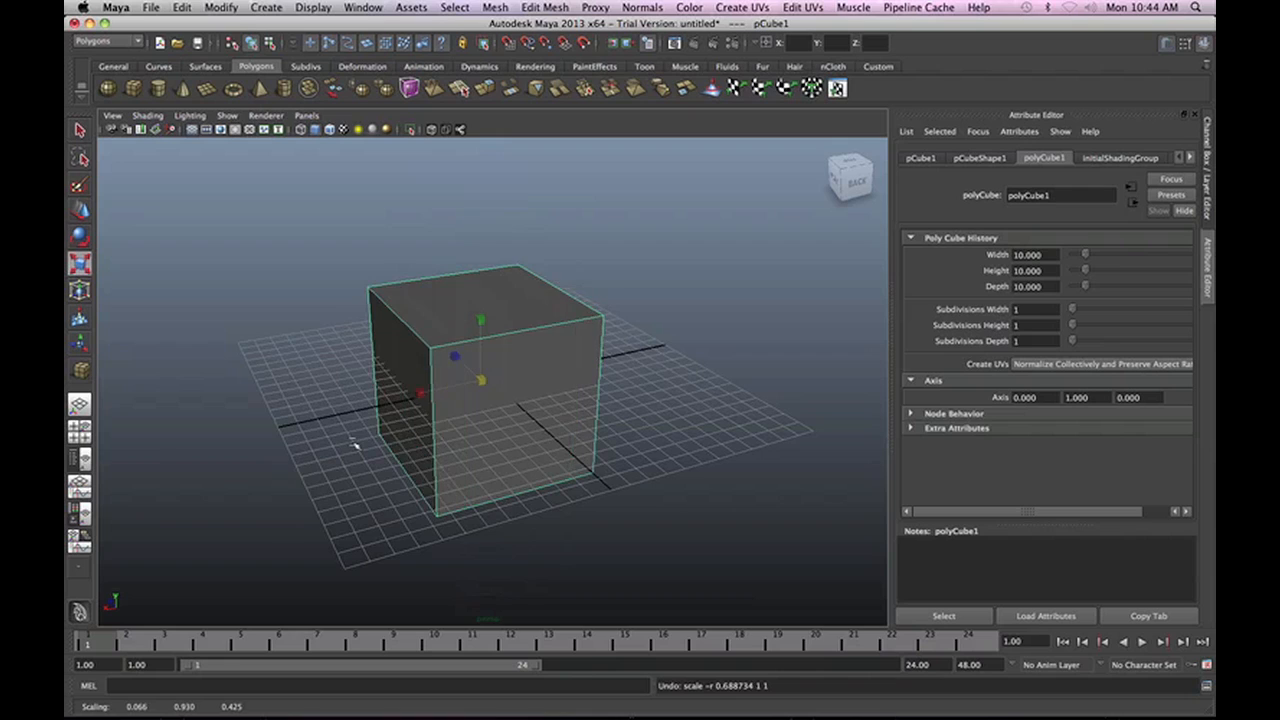
Undo the cube's last move and move it along the X axis back near the grid's centre.
key(ctrl+z)
key(w)
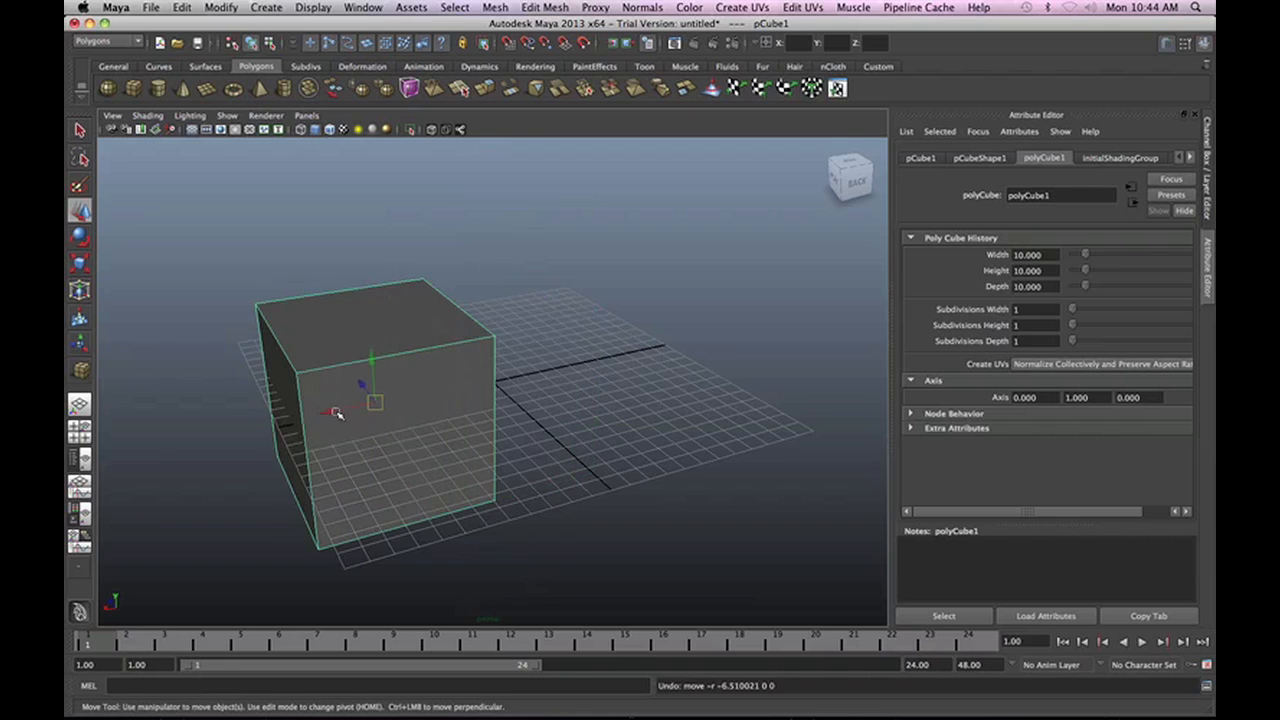
drag(335, 412, 460, 388)
Cycle the cube's manipulator through the Scale, Move and Rotate tools, ending on the Select tool.
key(r)
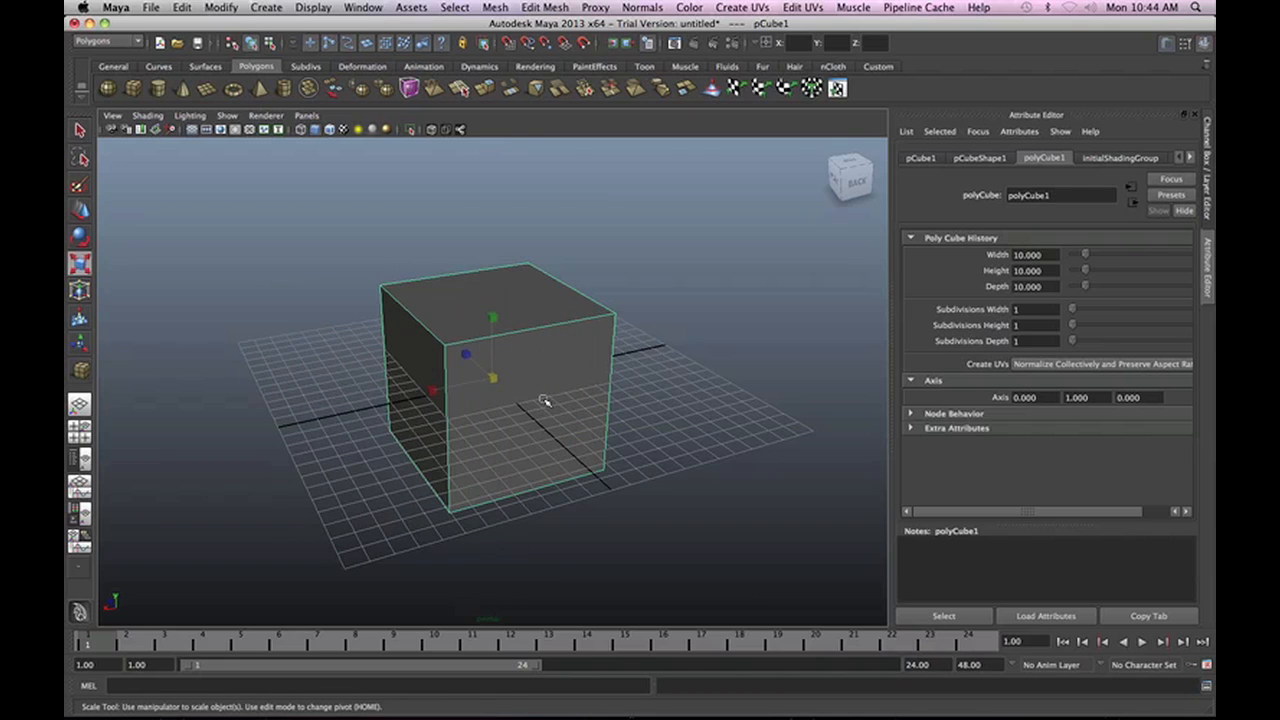
key(w)
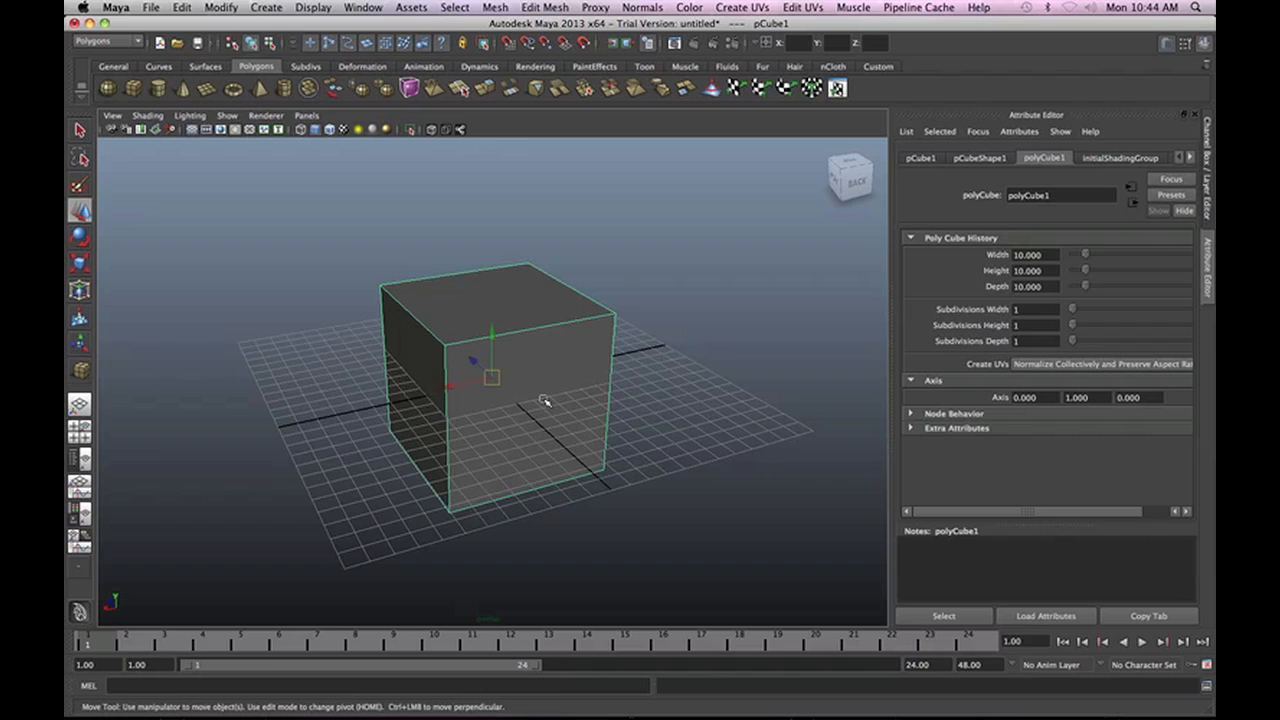
key(e)
key(r)
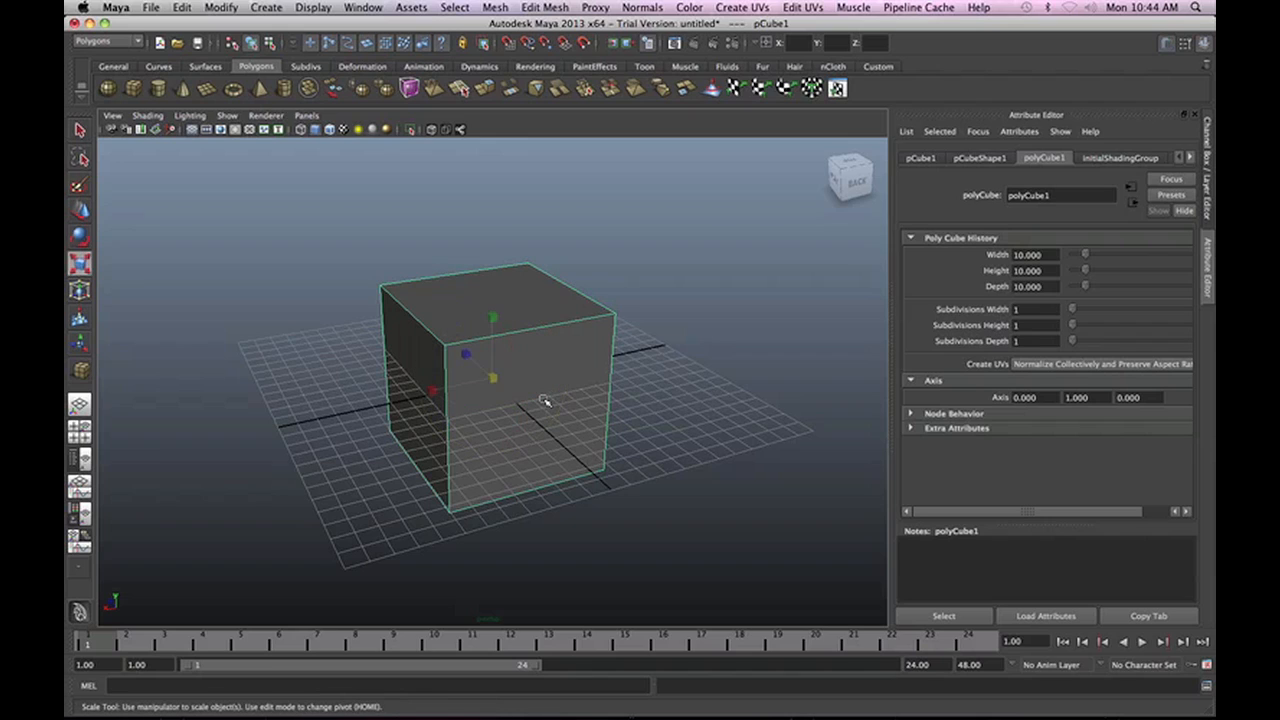
key(q)
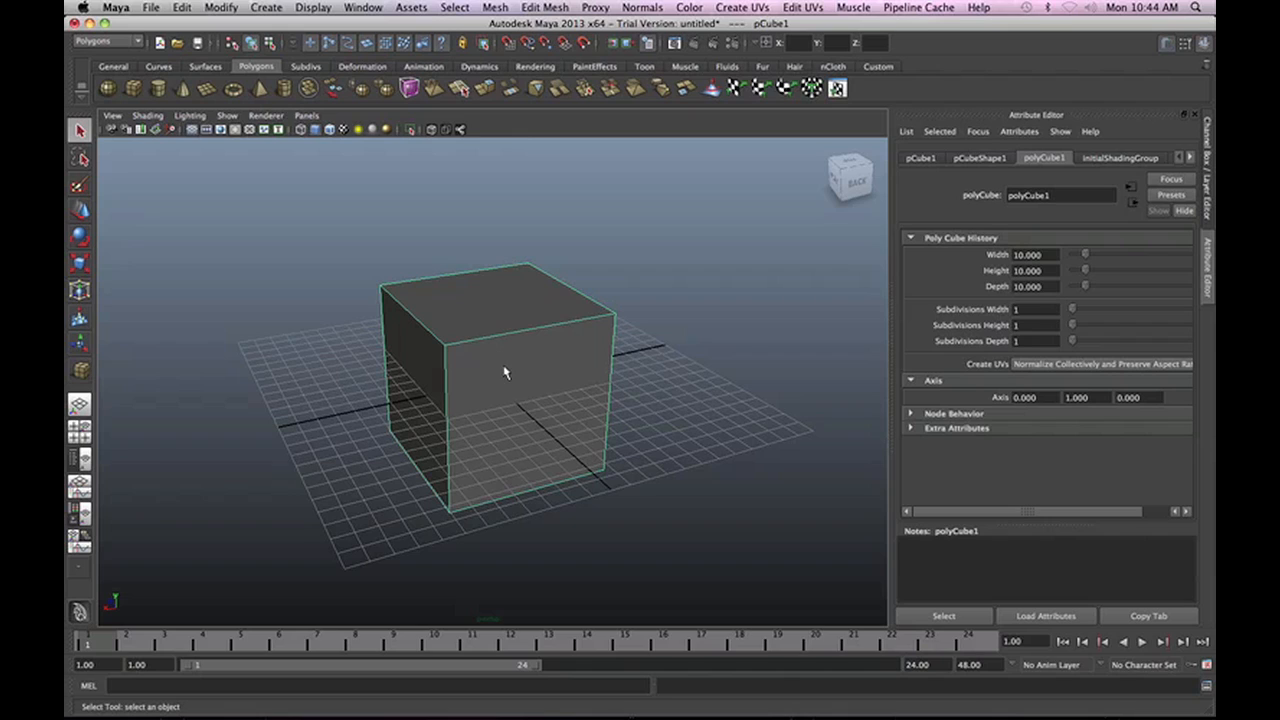
key(w)
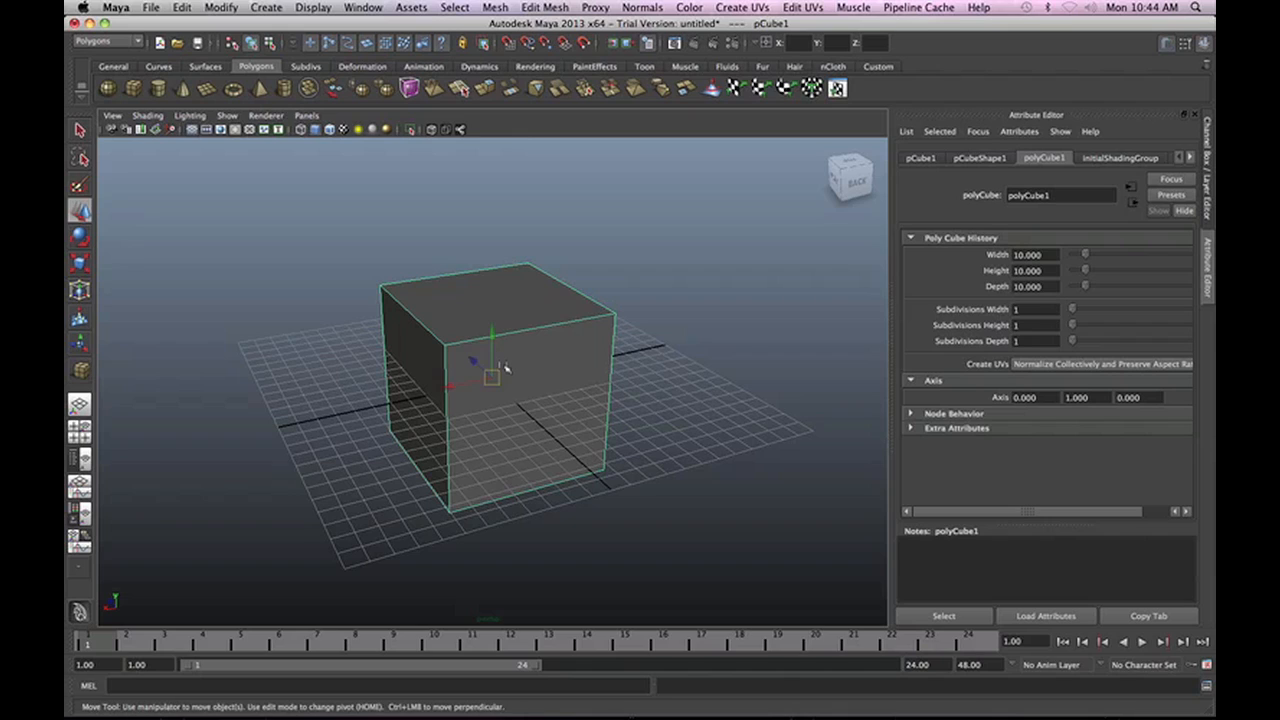
key(e)
key(r)
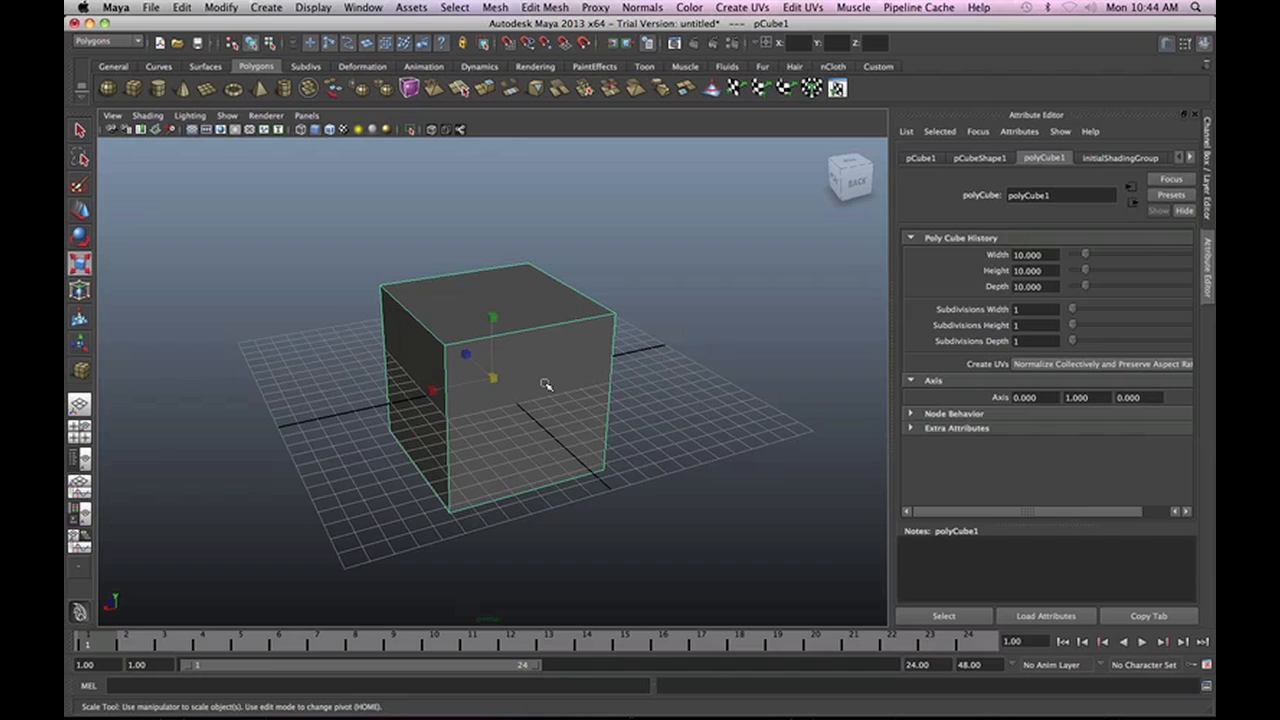
key(q)
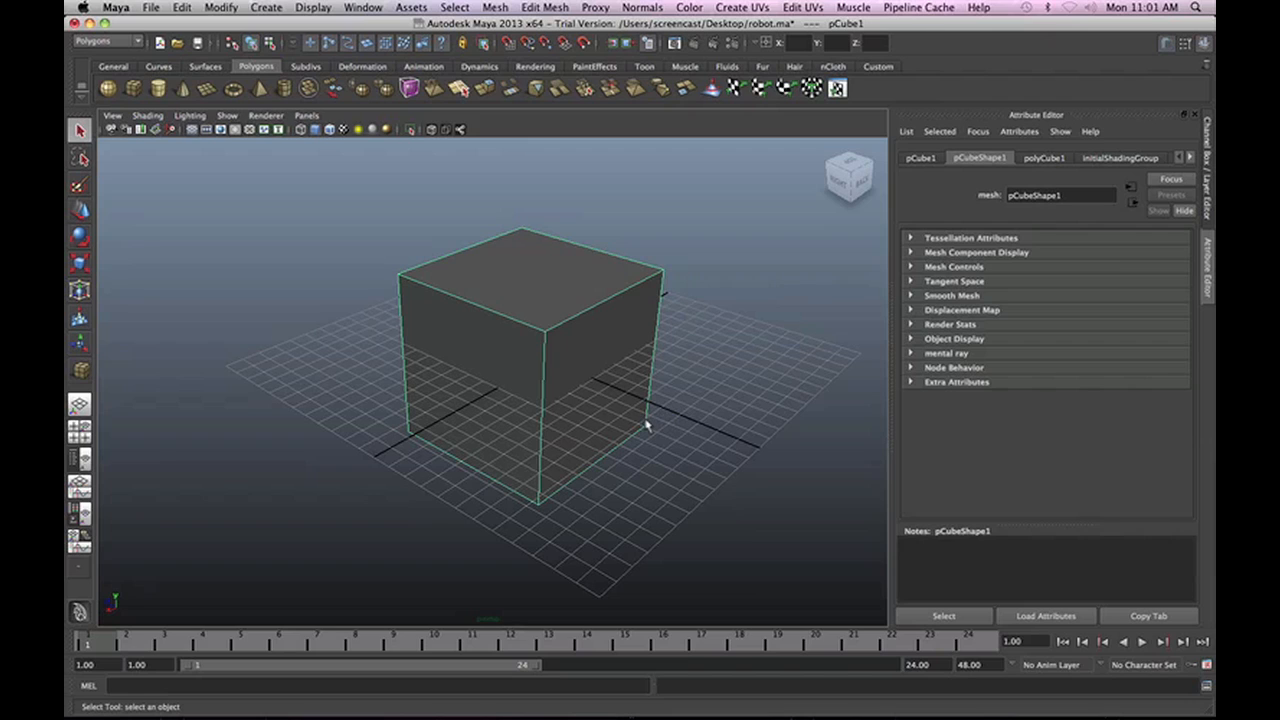
Save the scene to the Desktop as robot in Maya ASCII format.
key(ctrl+s)
key(ctrl+shift+s)
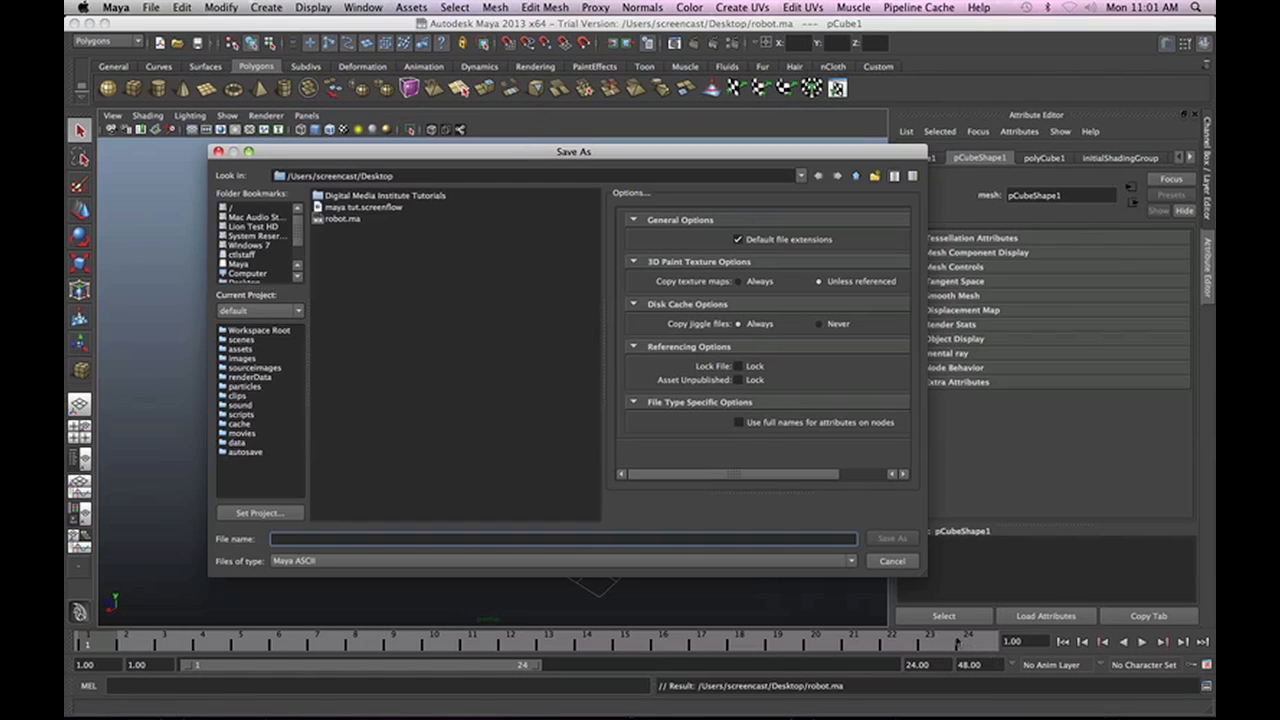
click(524, 561)
click(526, 575)
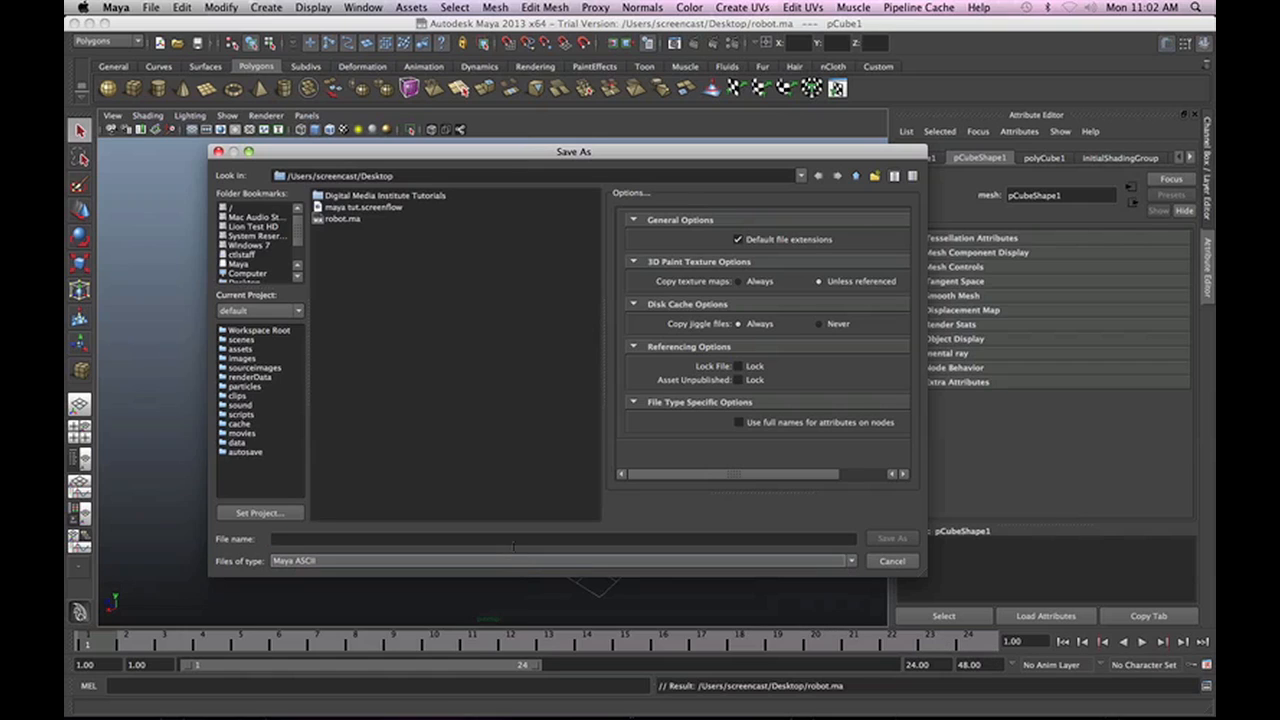
click(513, 540)
text(robo)
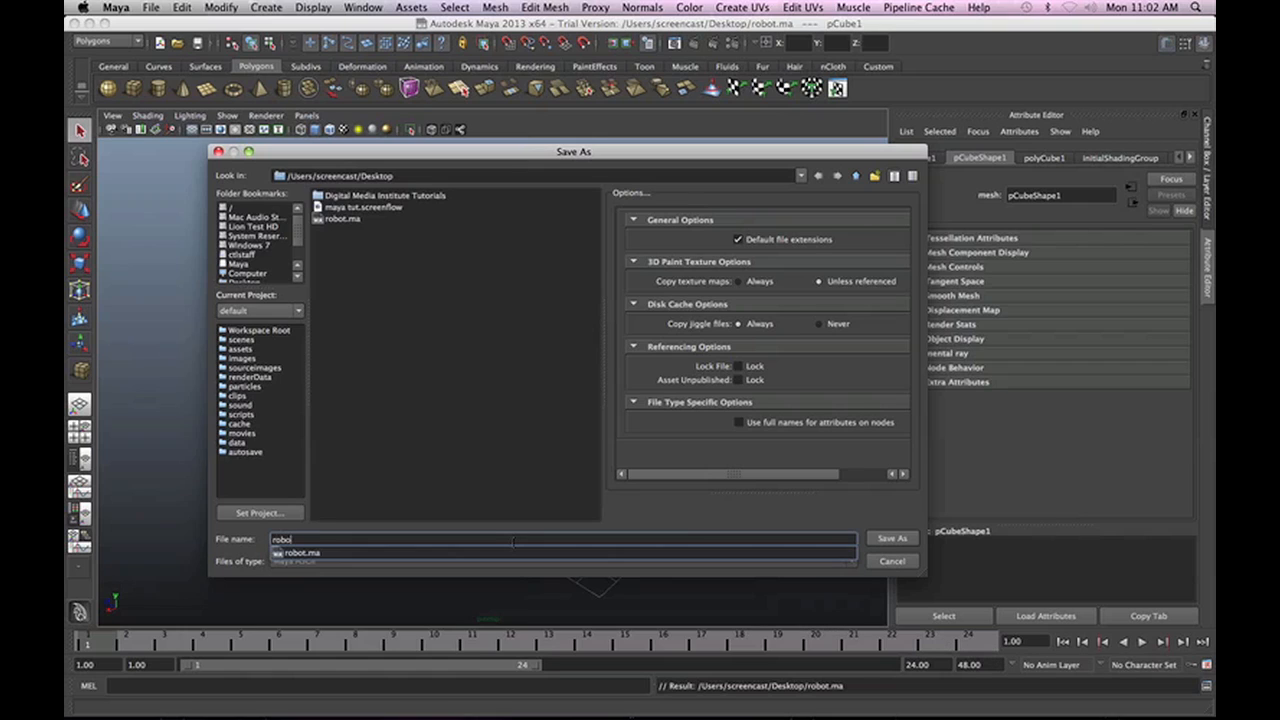
text(t)
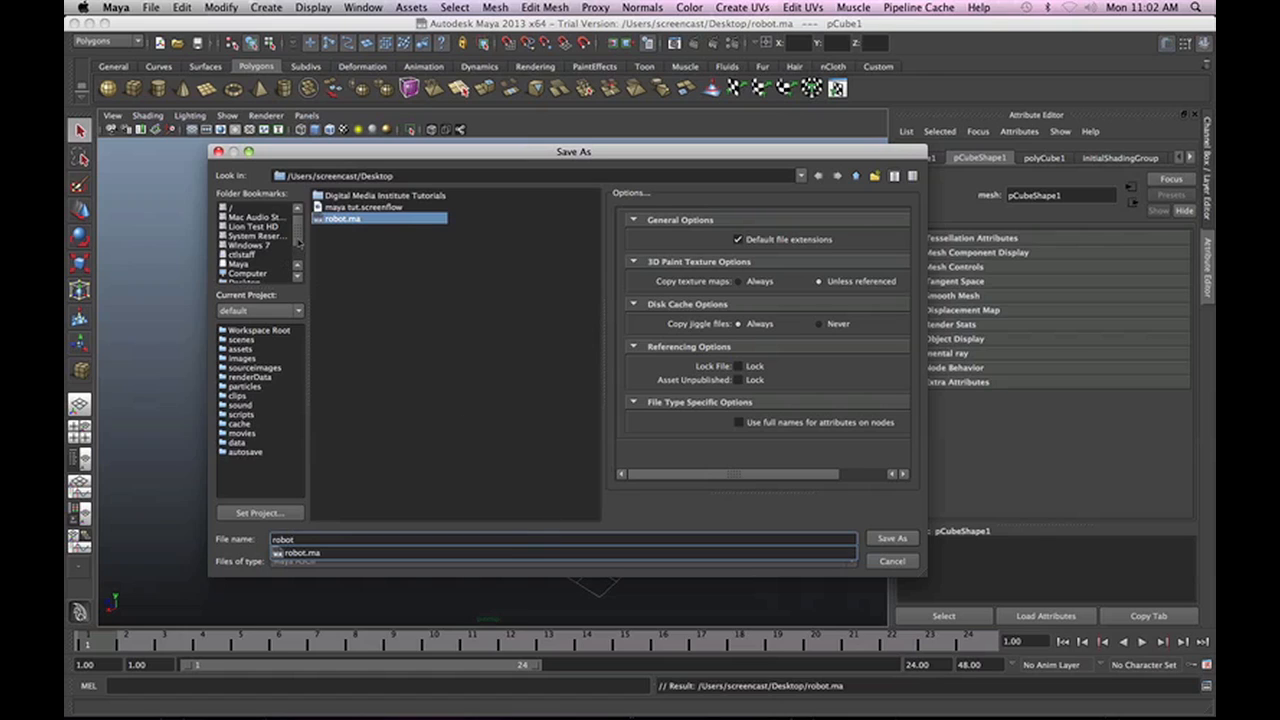
scroll(300, 246, down, 3)
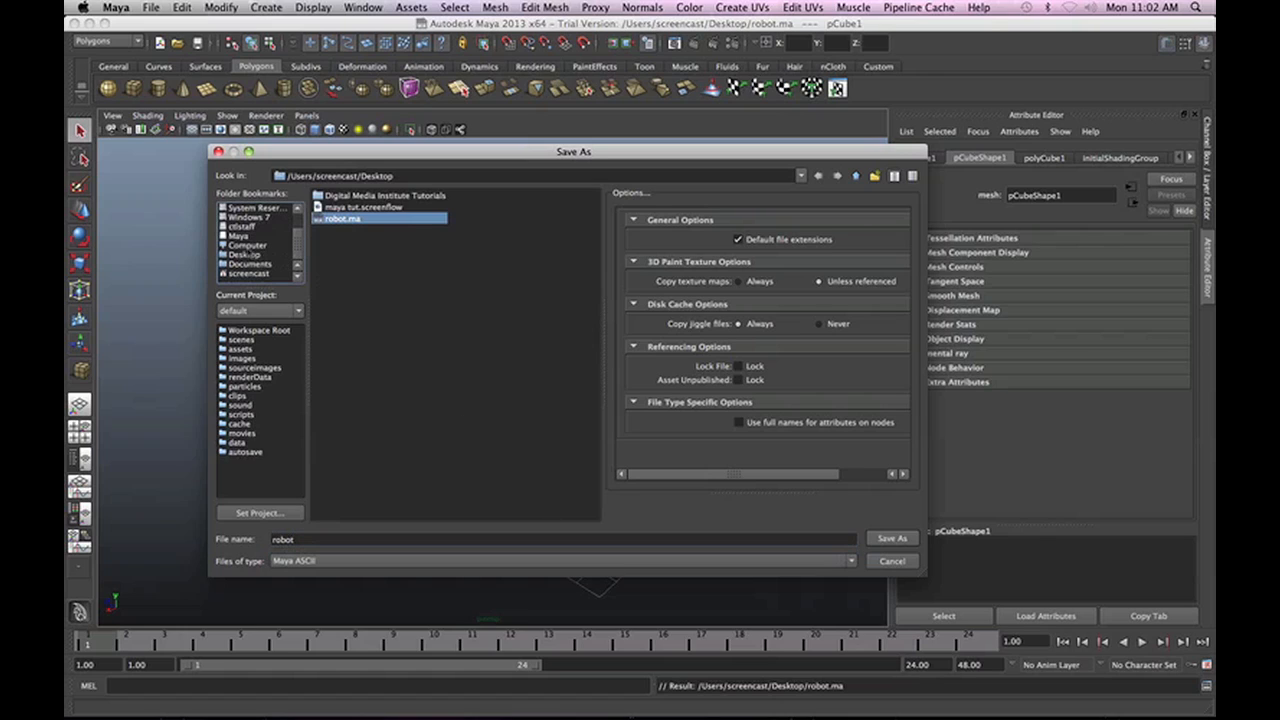
click(247, 255)
click(892, 538)
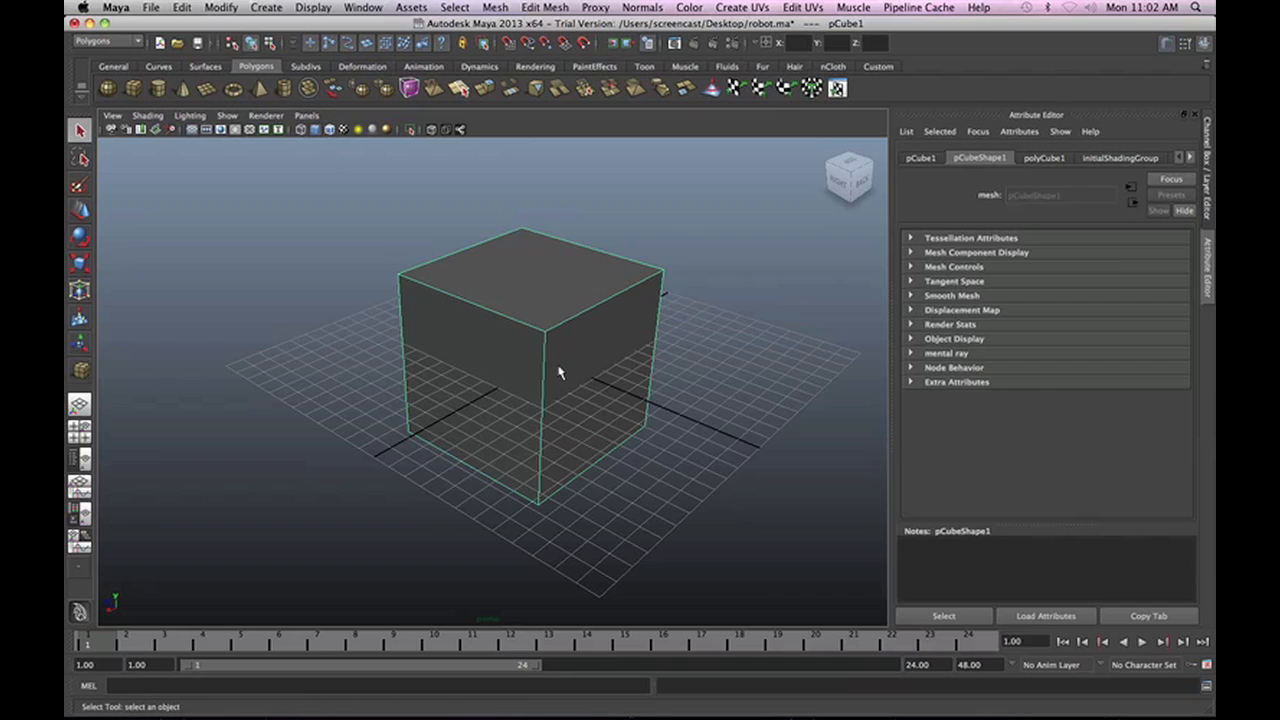
Delete the large cube and draw a small flat polygon box on the grid near its centre.
key(Delete)
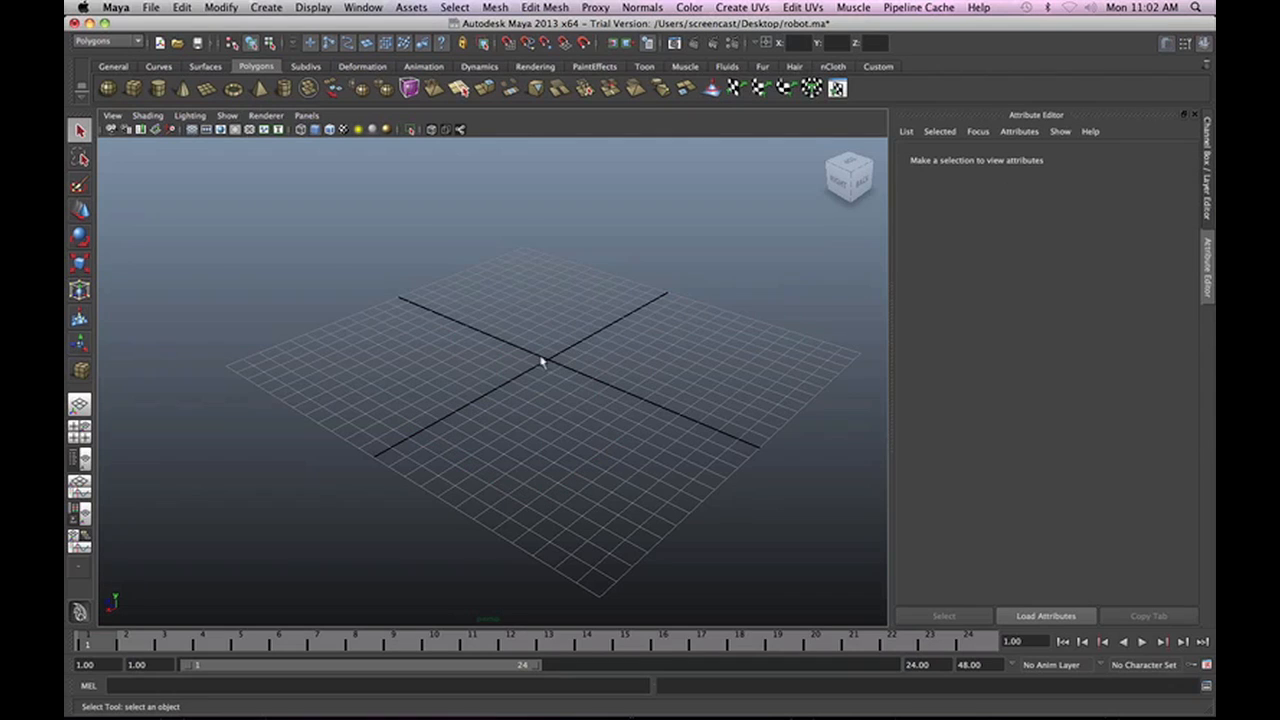
alt+drag(427, 373, 346, 251)
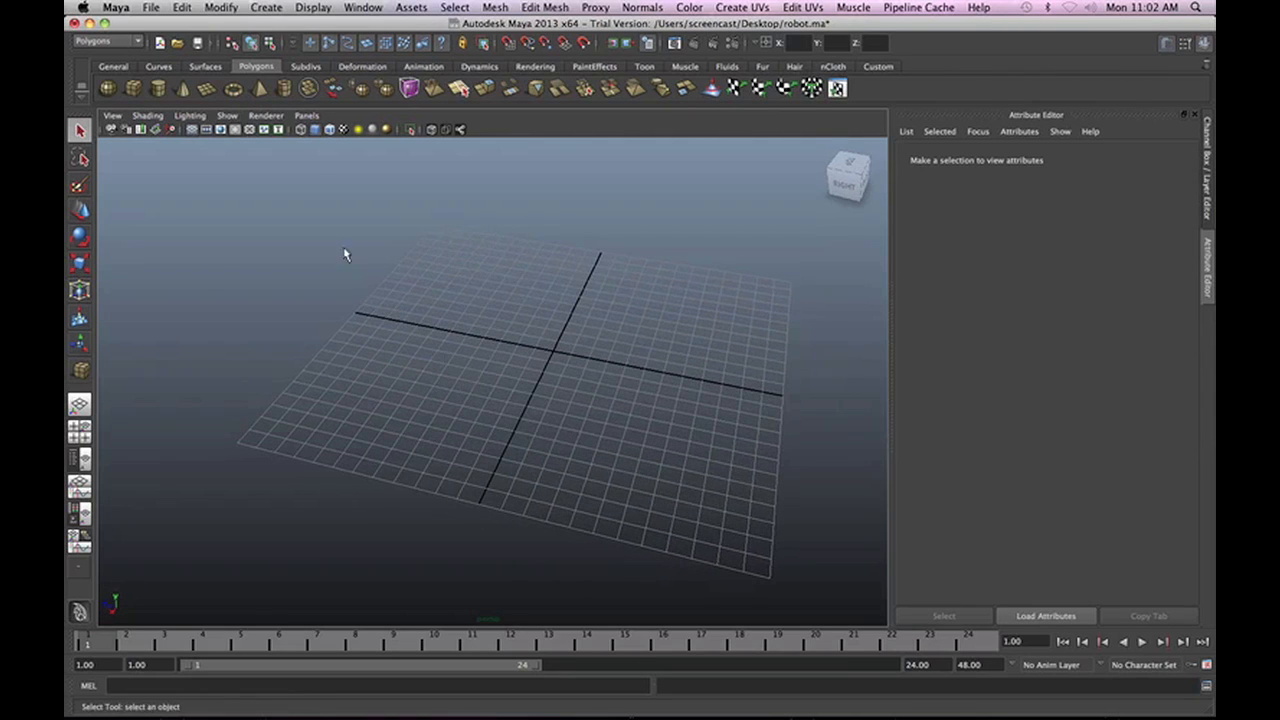
click(133, 88)
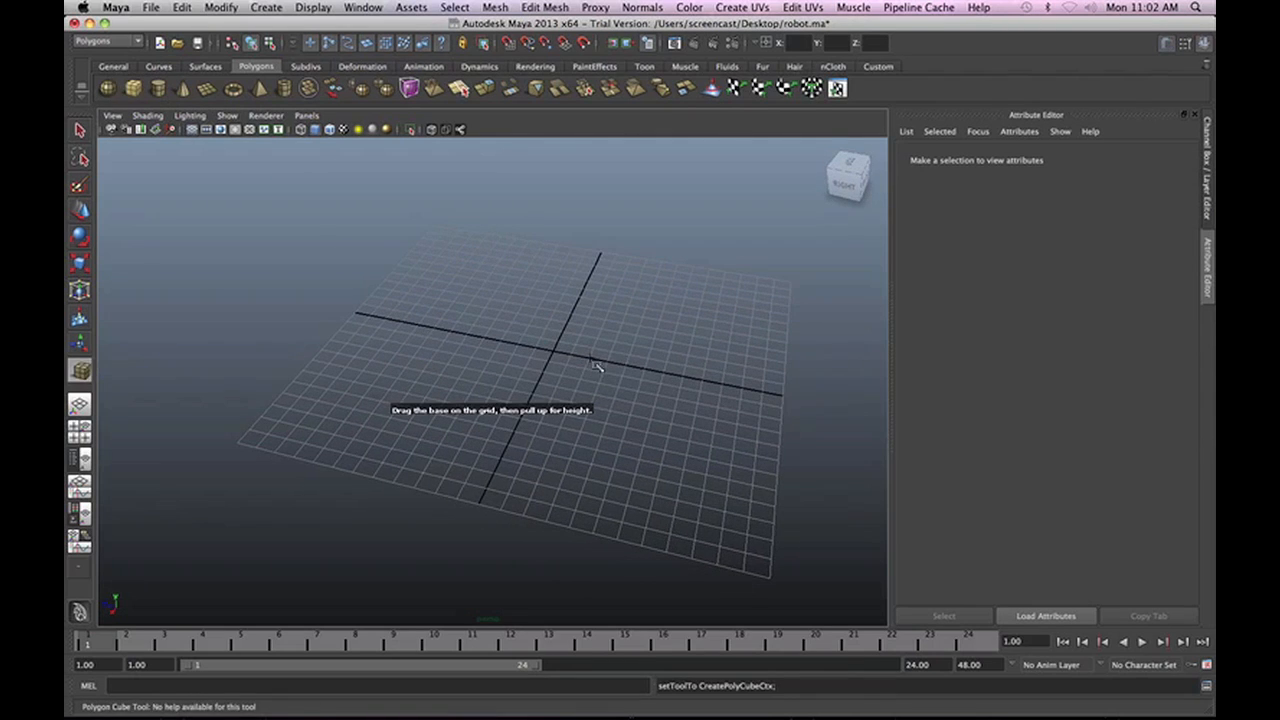
drag(584, 362, 632, 357)
alt+drag(604, 436, 649, 434)
click(133, 88)
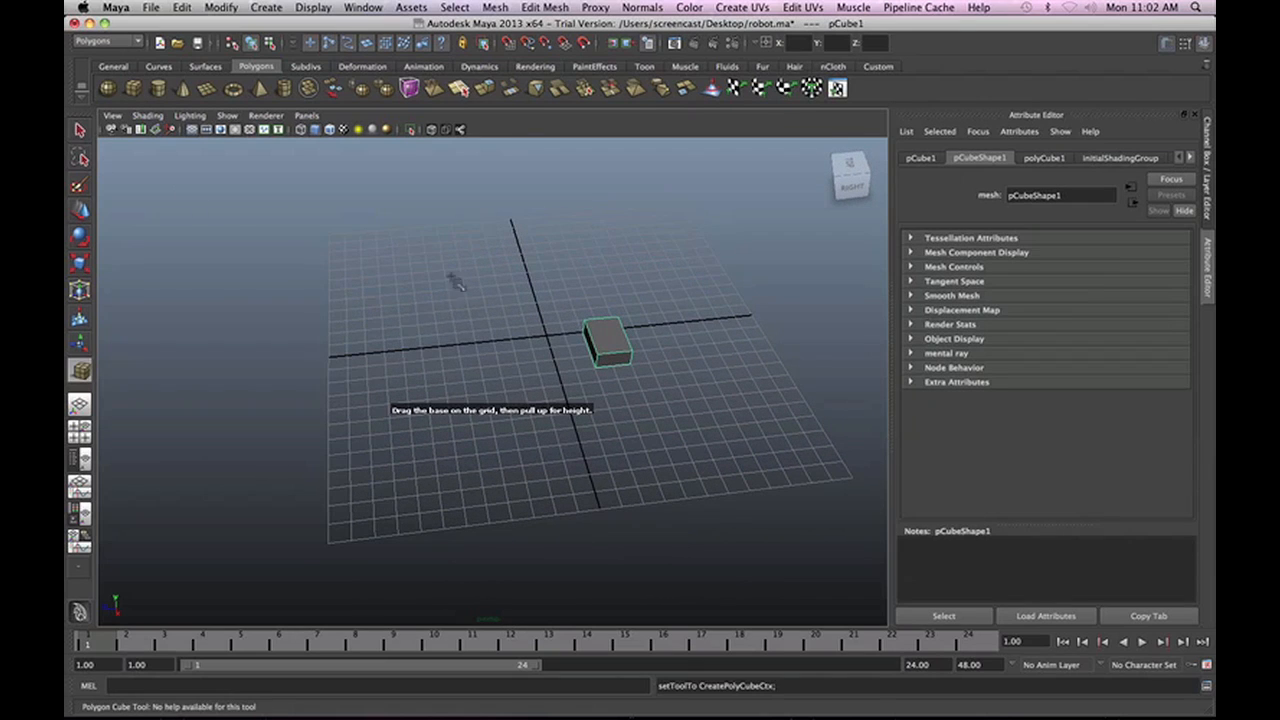
drag(440, 293, 500, 262)
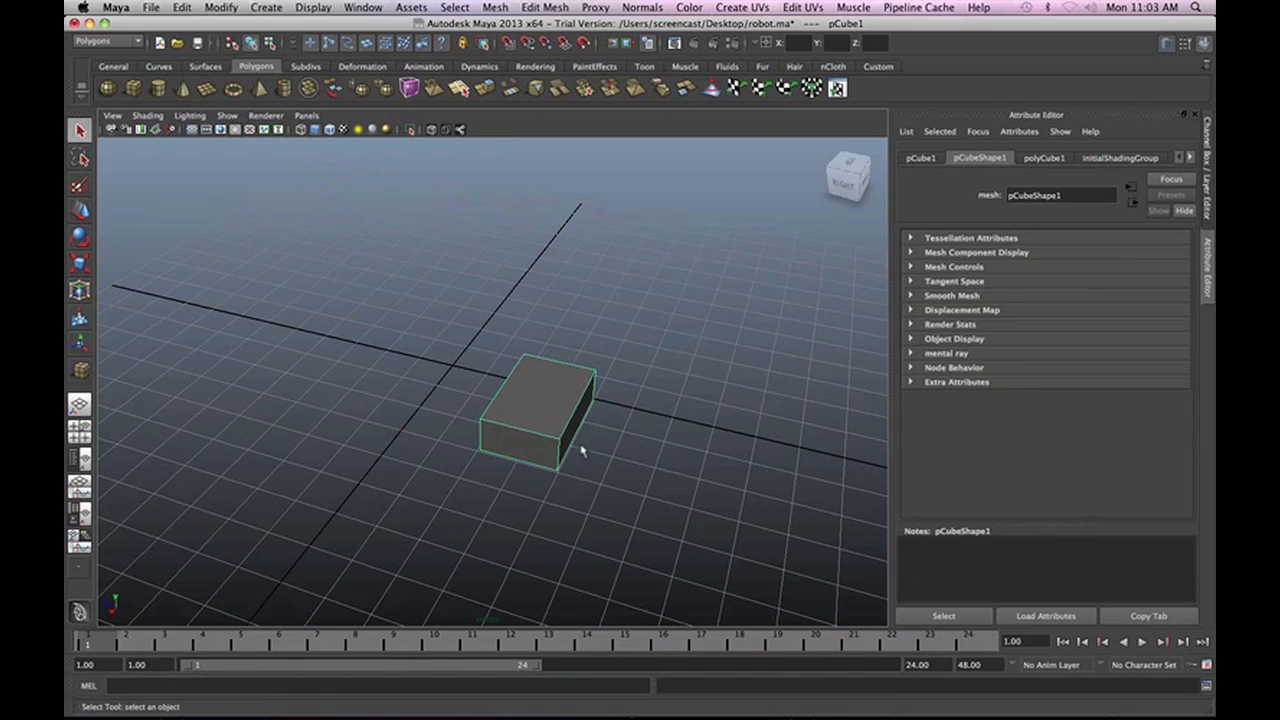
Make the small box a live surface and draw a tall, thin polygon box on its top face.
click(221, 8)
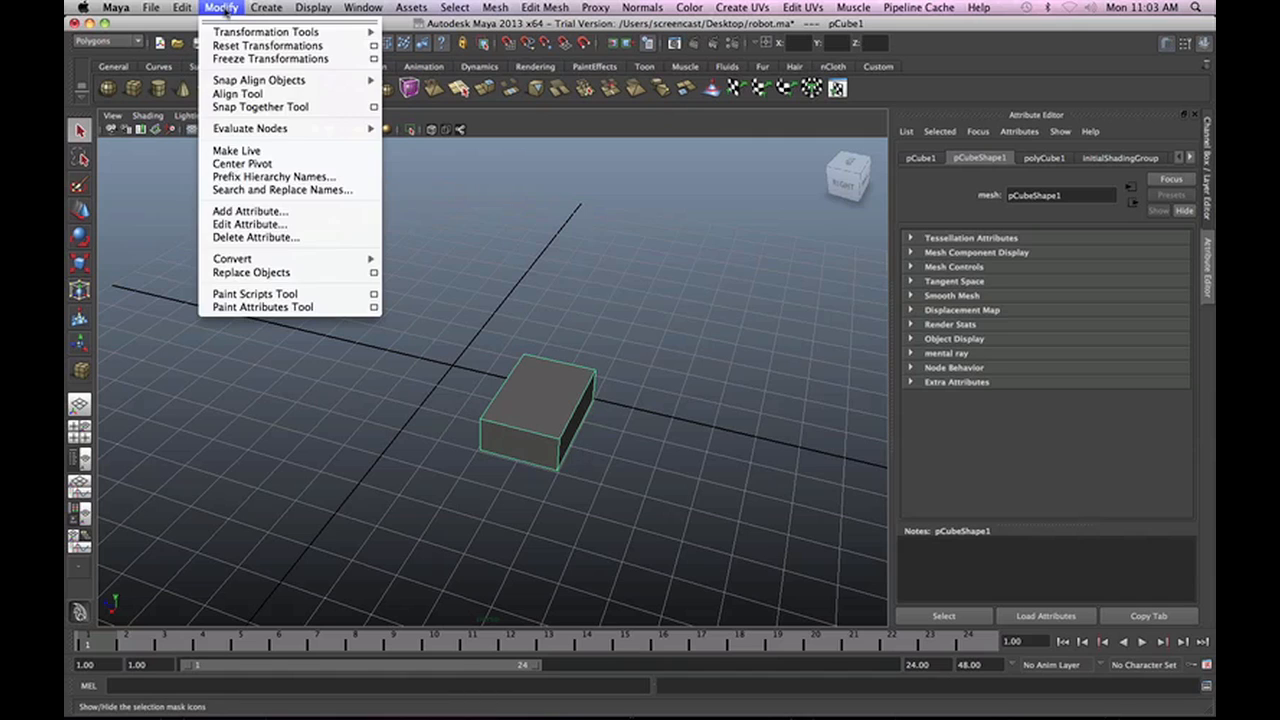
mouse_move(229, 33)
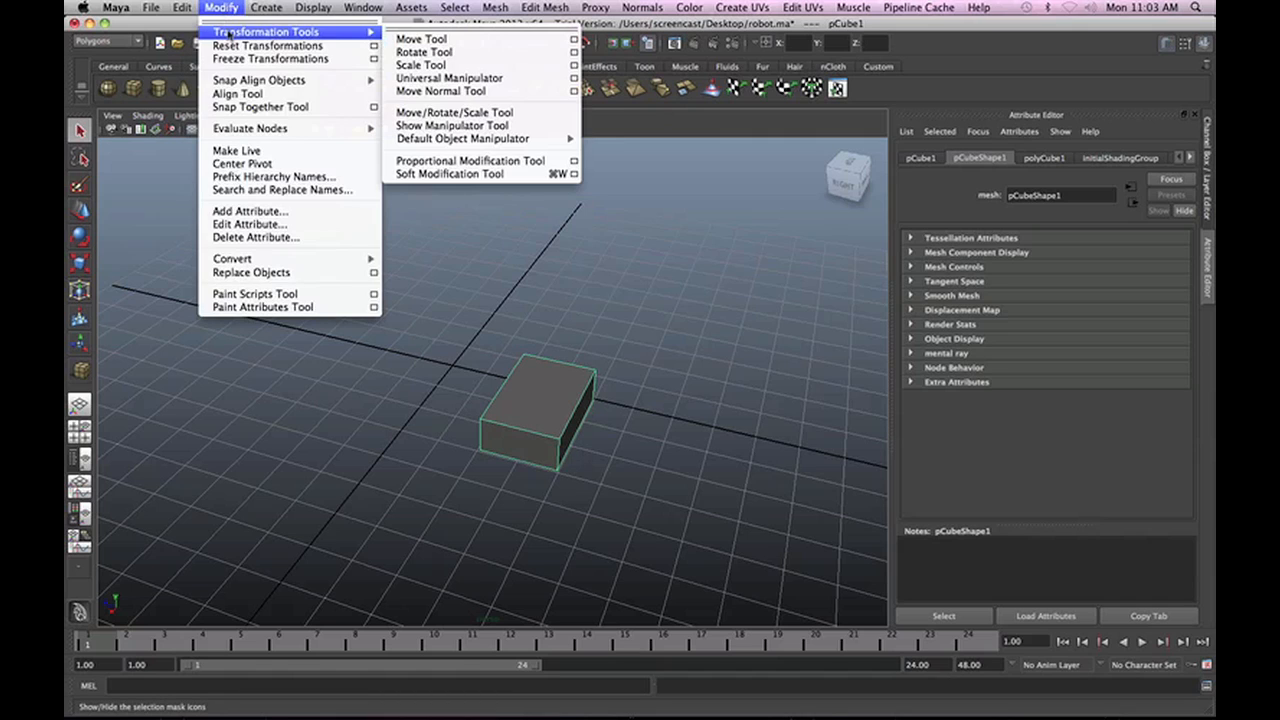
click(255, 152)
key(y)
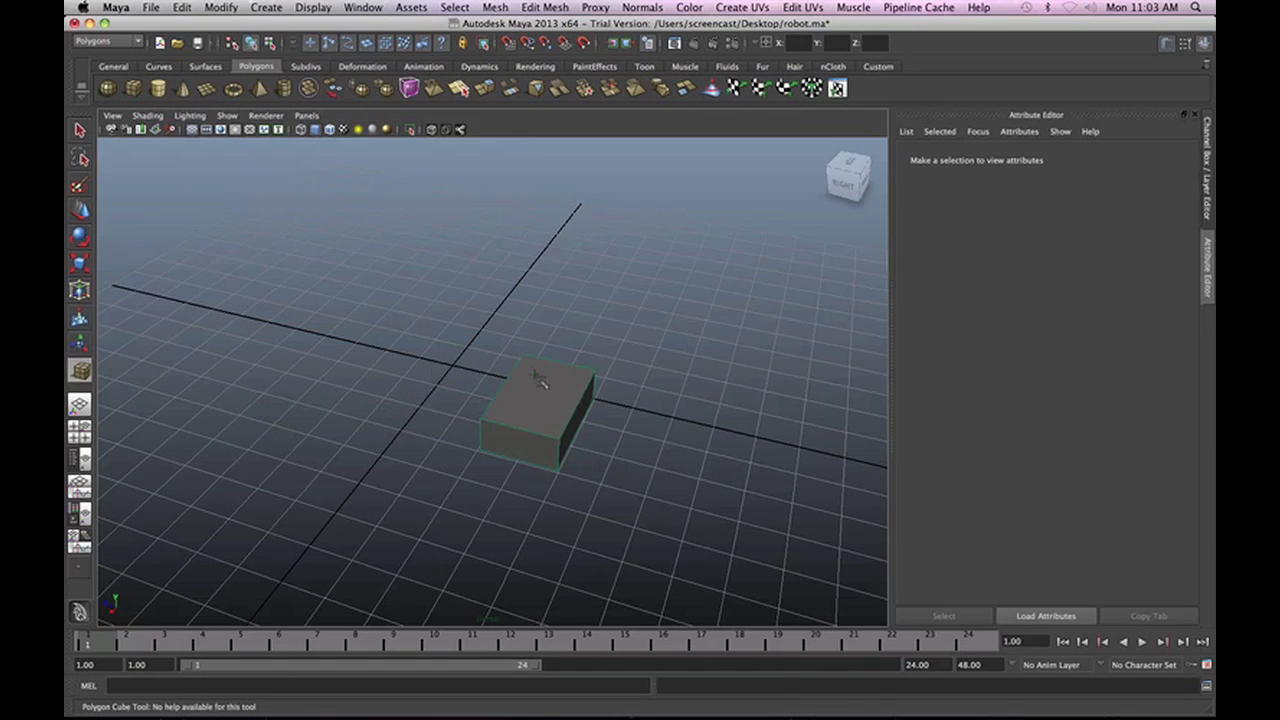
drag(524, 376, 528, 160)
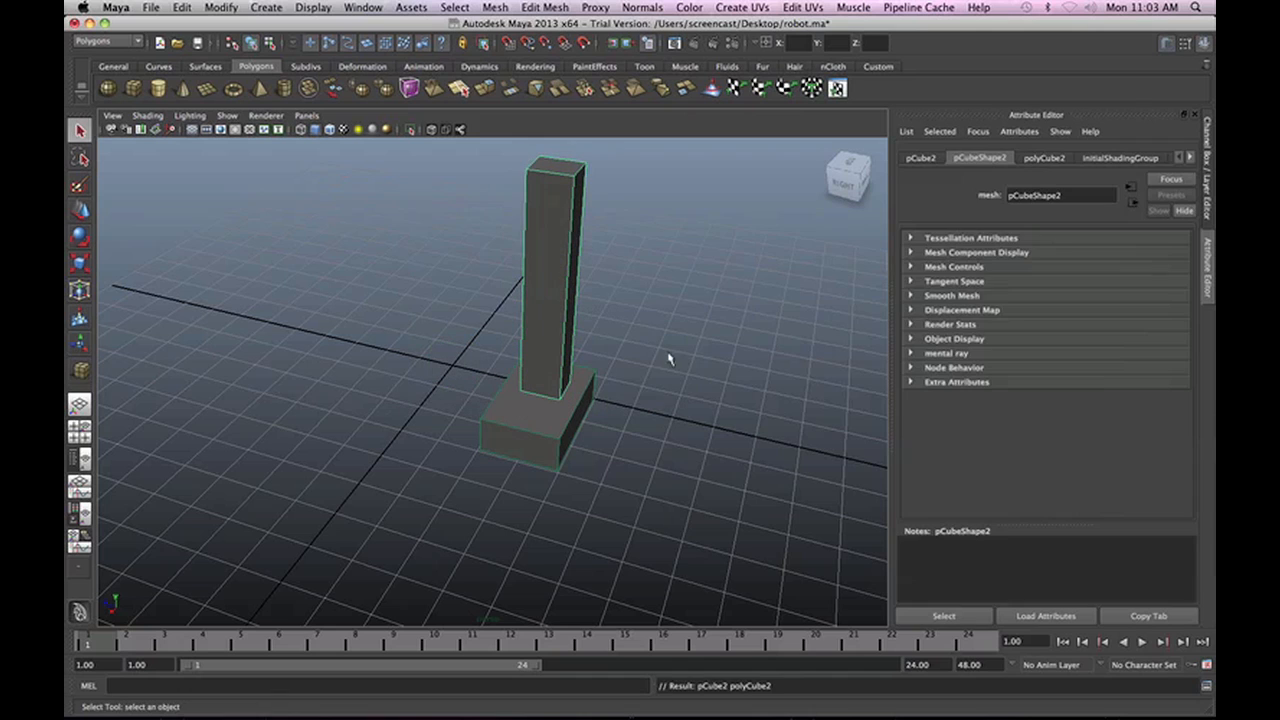
Draw a smaller, lower polygon box against the end face of the live box as the toe of the foot.
alt+drag(680, 434, 600, 480)
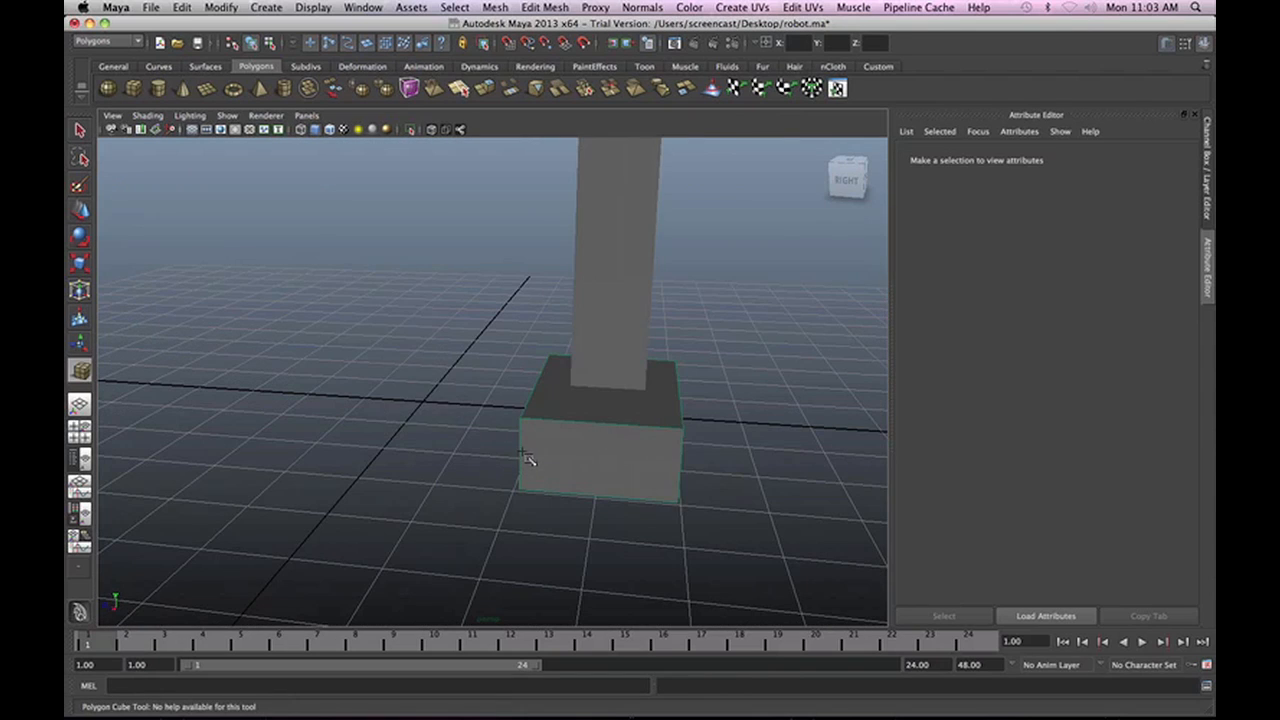
drag(521, 456, 586, 517)
alt+middle_drag(594, 497, 689, 579)
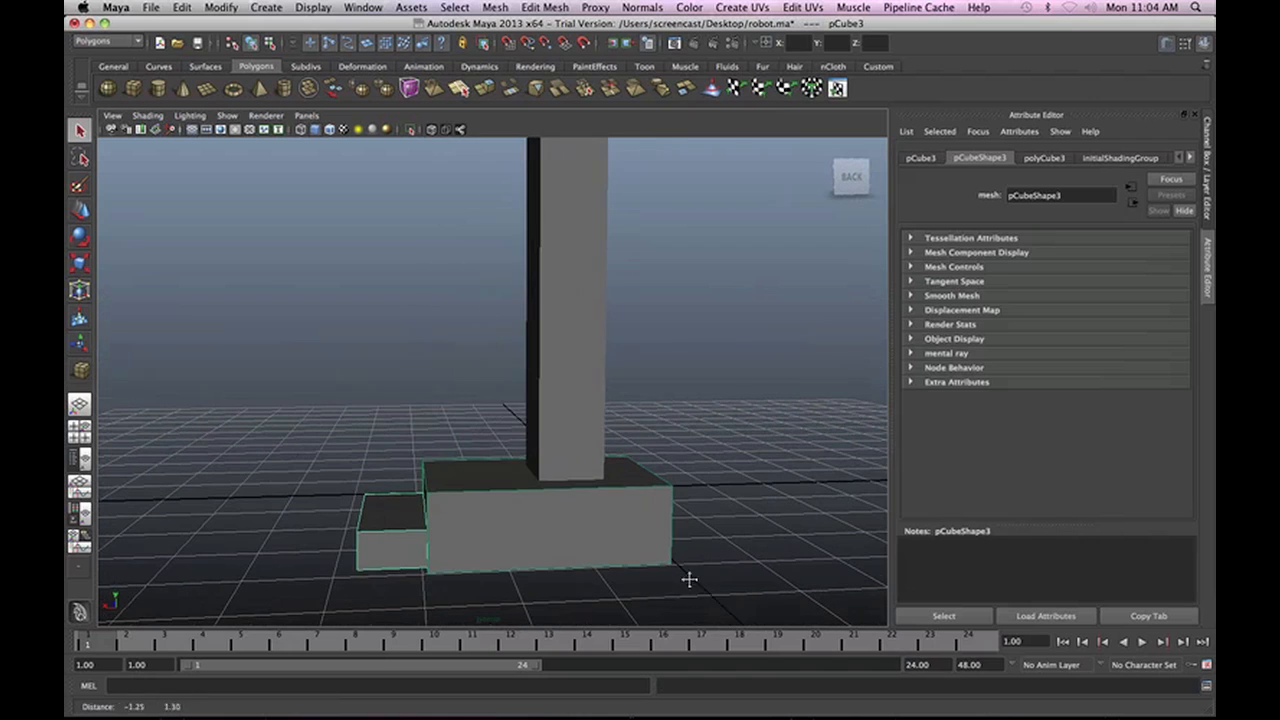
Replace the tall, thin box with an upright polygon cylinder on the foot's top face, at the end opposite the toe.
click(586, 415)
key(Delete)
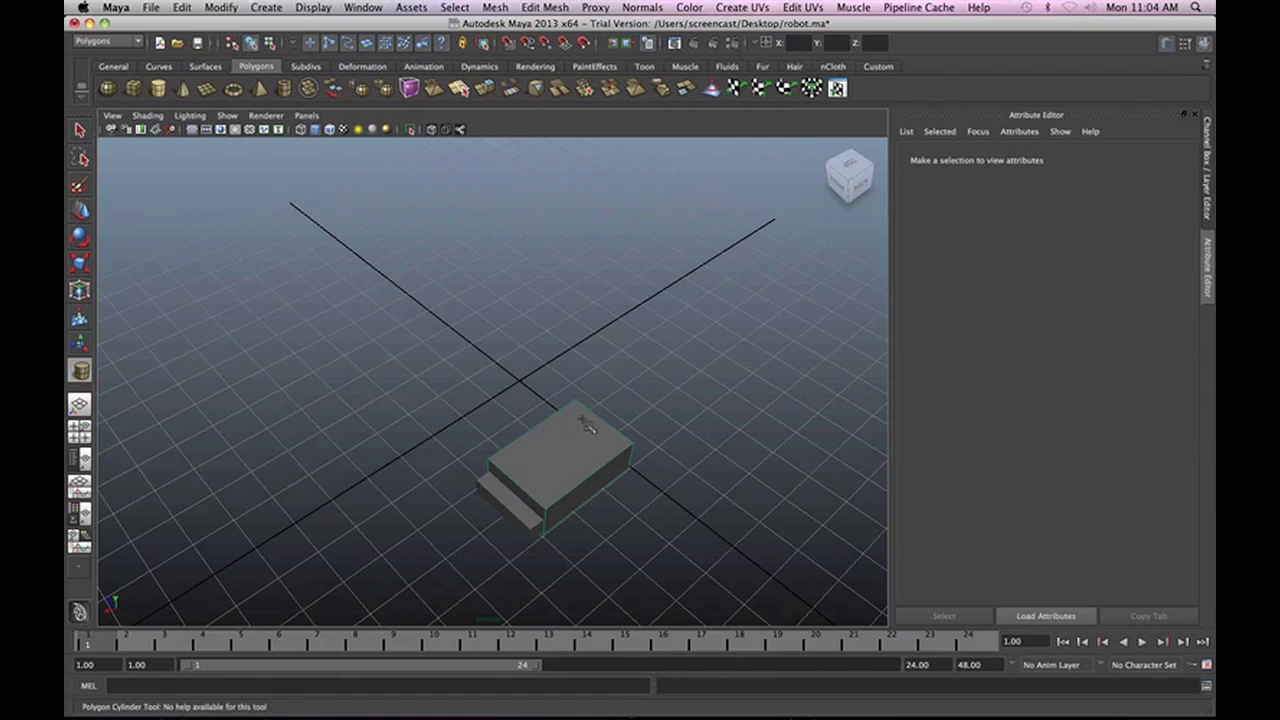
mouse_move(581, 420)
mouse_down()
mouse_move(593, 446)
mouse_move(598, 436)
mouse_up()
drag(603, 383, 588, 300)
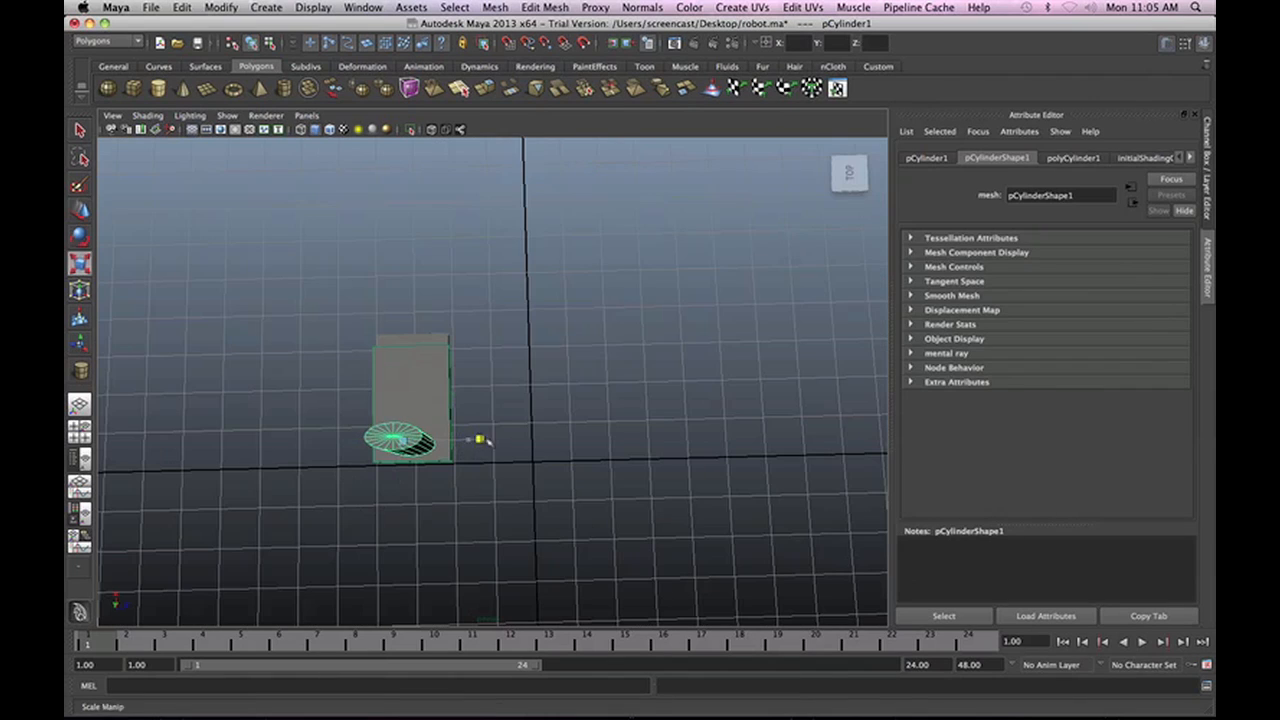
Stretch the cylinder along the Z axis to a scale of about 1.42, and make the foot's base box not live.
mouse_move(480, 439)
mouse_down()
mouse_move(508, 440)
mouse_move(496, 441)
mouse_up()
alt+drag(429, 500, 640, 437)
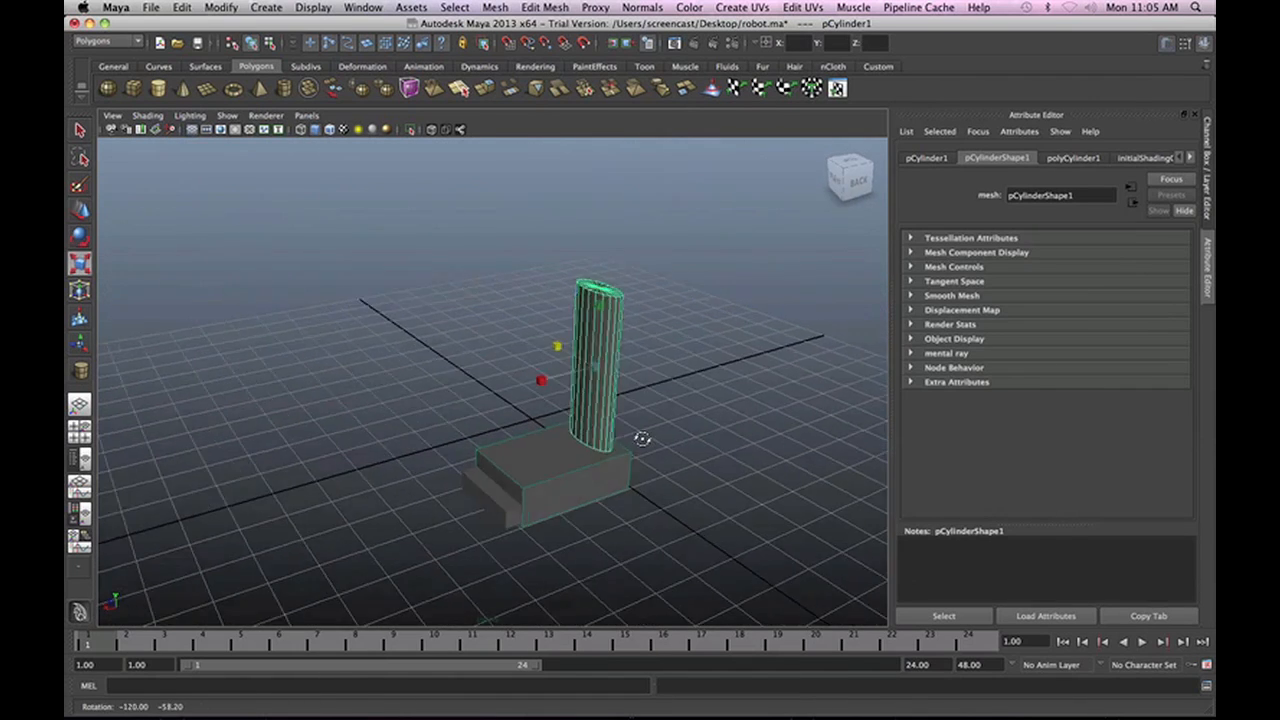
click(640, 437)
click(219, 8)
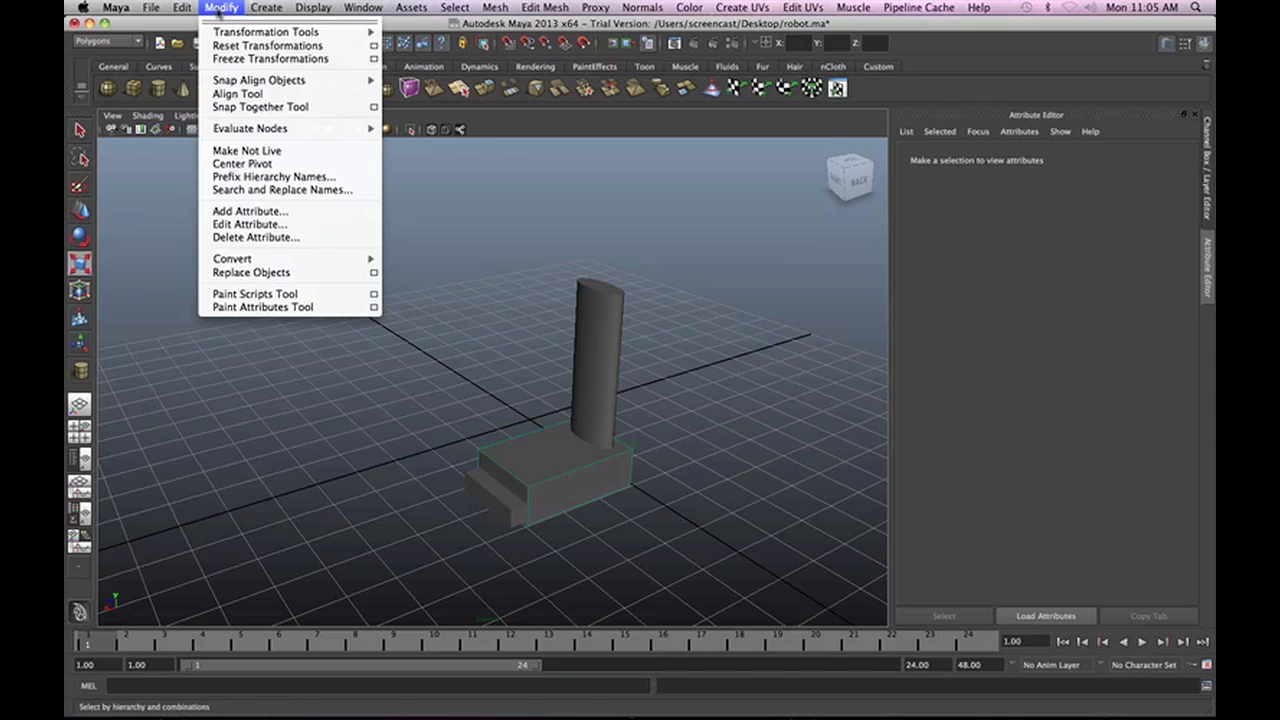
click(271, 155)
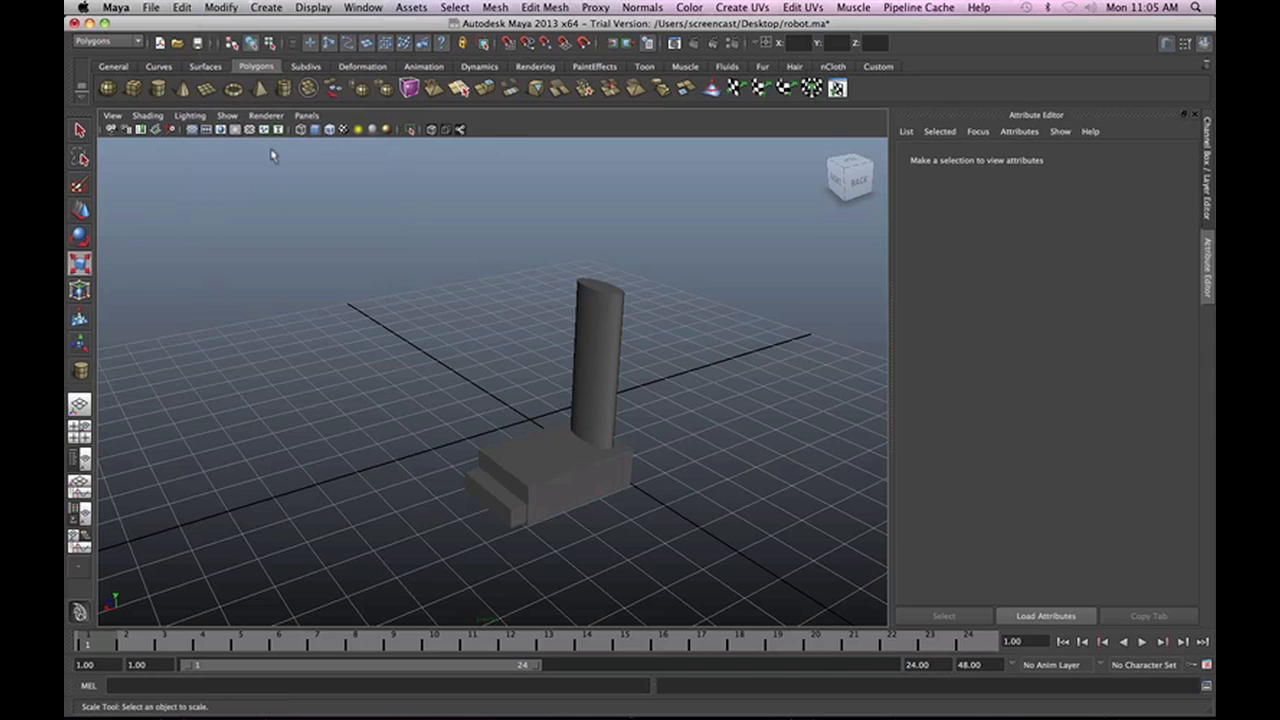
Select the cylinder and set its Subdivisions Axis to 10 in the polyCylinder1 inputs.
alt+drag(717, 528, 687, 496)
click(611, 388)
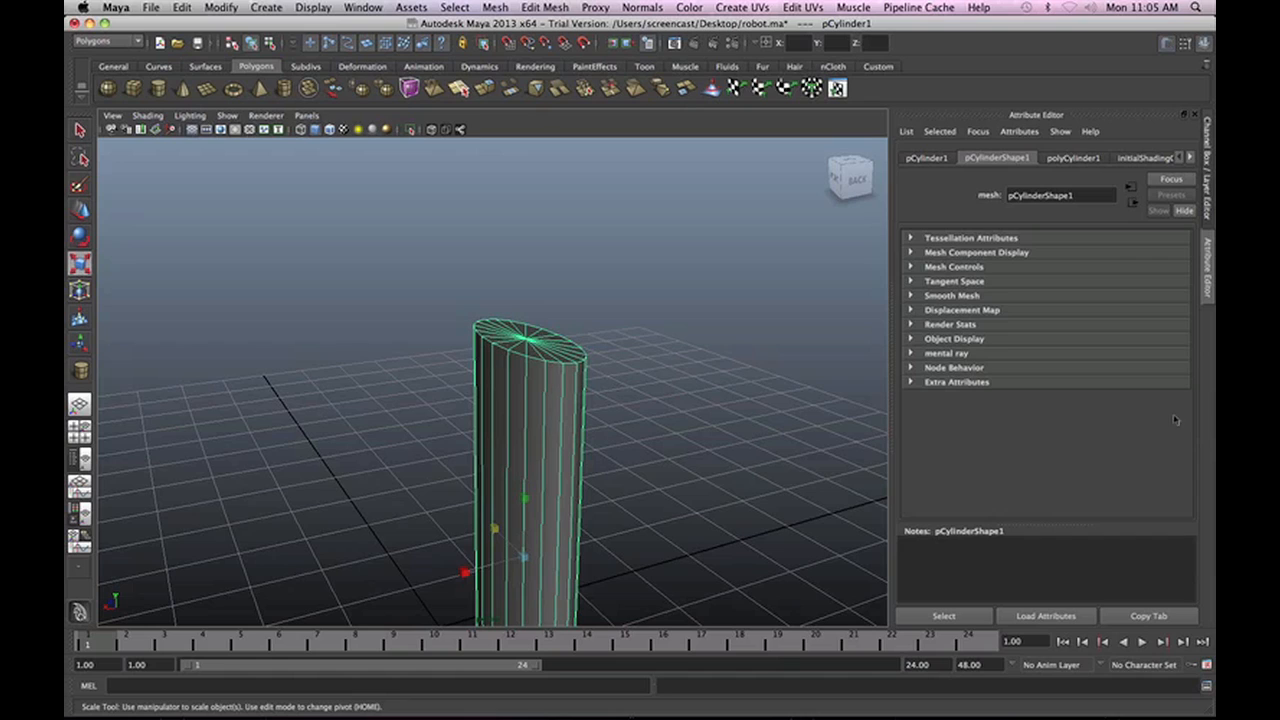
click(936, 160)
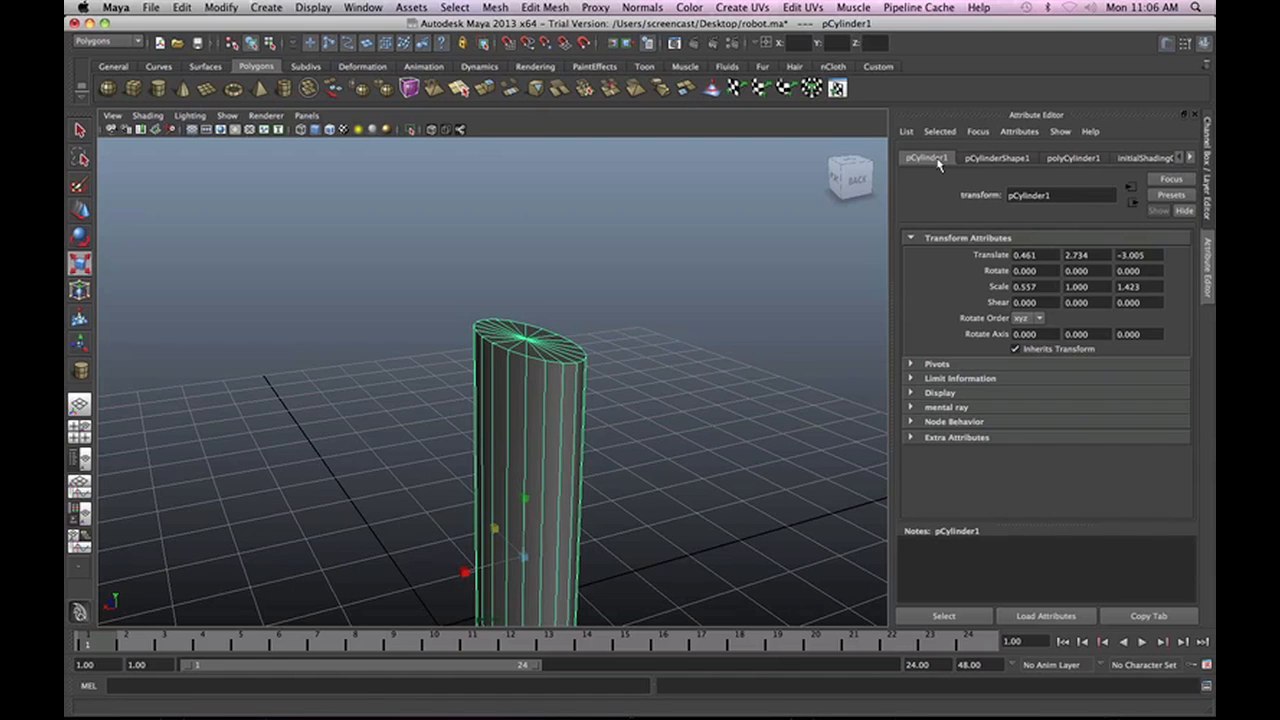
click(1206, 192)
click(1074, 324)
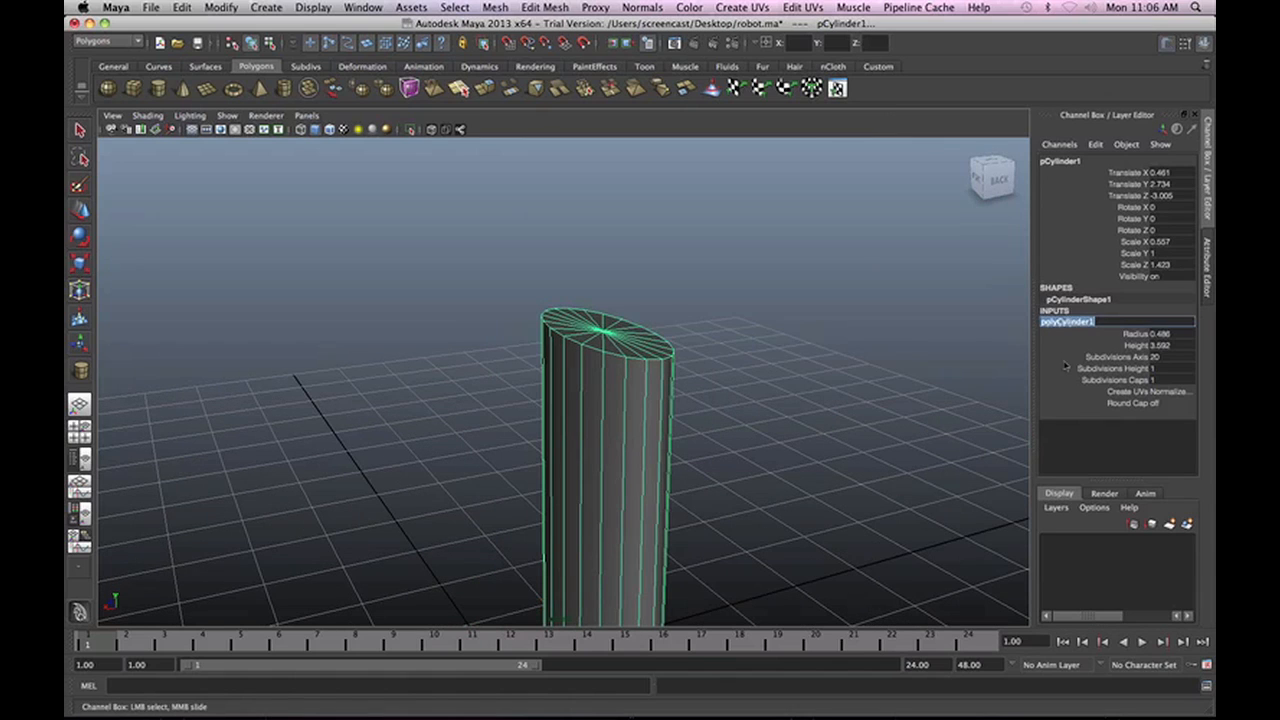
click(1066, 358)
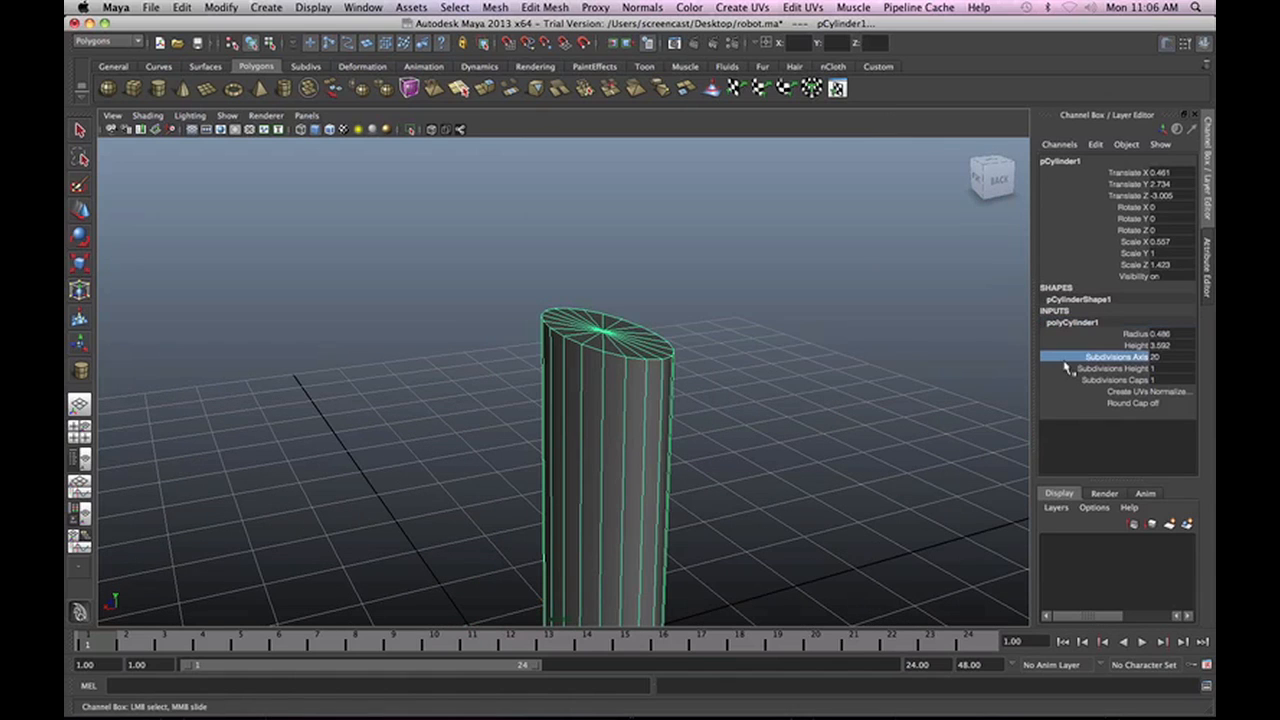
double_click(1164, 358)
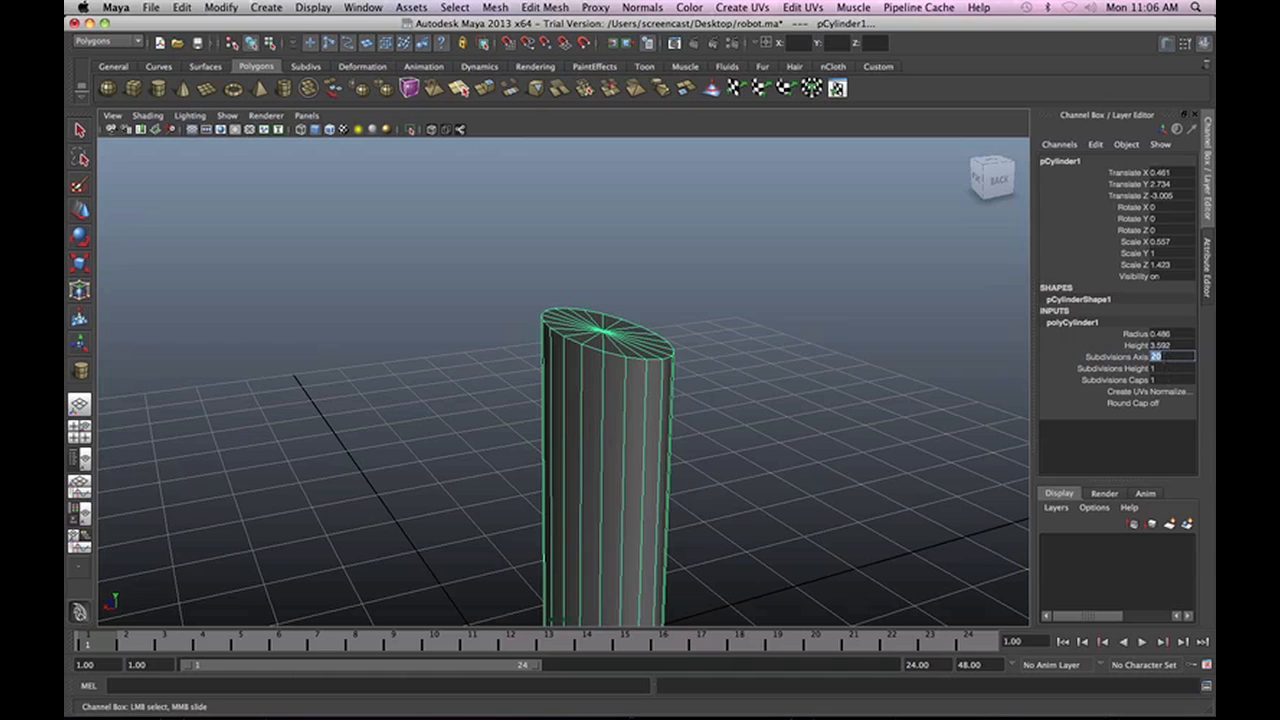
key(Return)
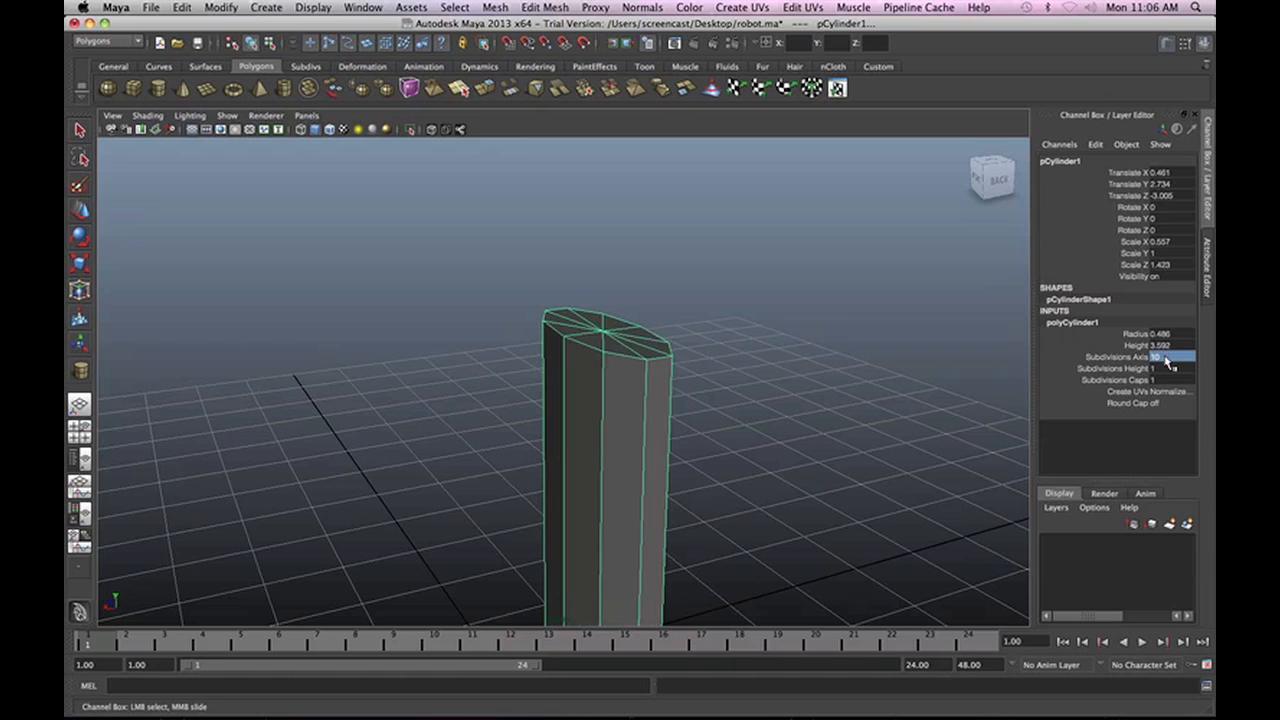
Try 8 and 7 for the cylinder's Subdivisions Axis and settle on 6.
alt+drag(886, 443, 852, 402)
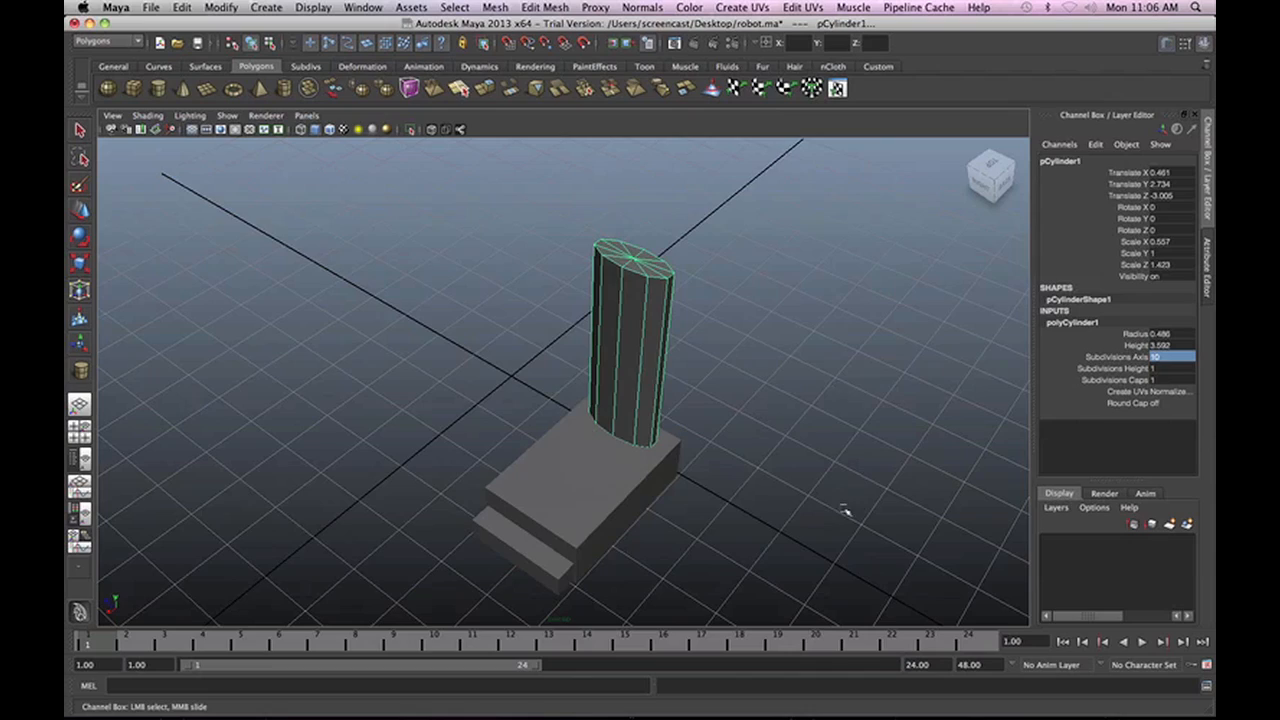
alt+drag(845, 511, 474, 410)
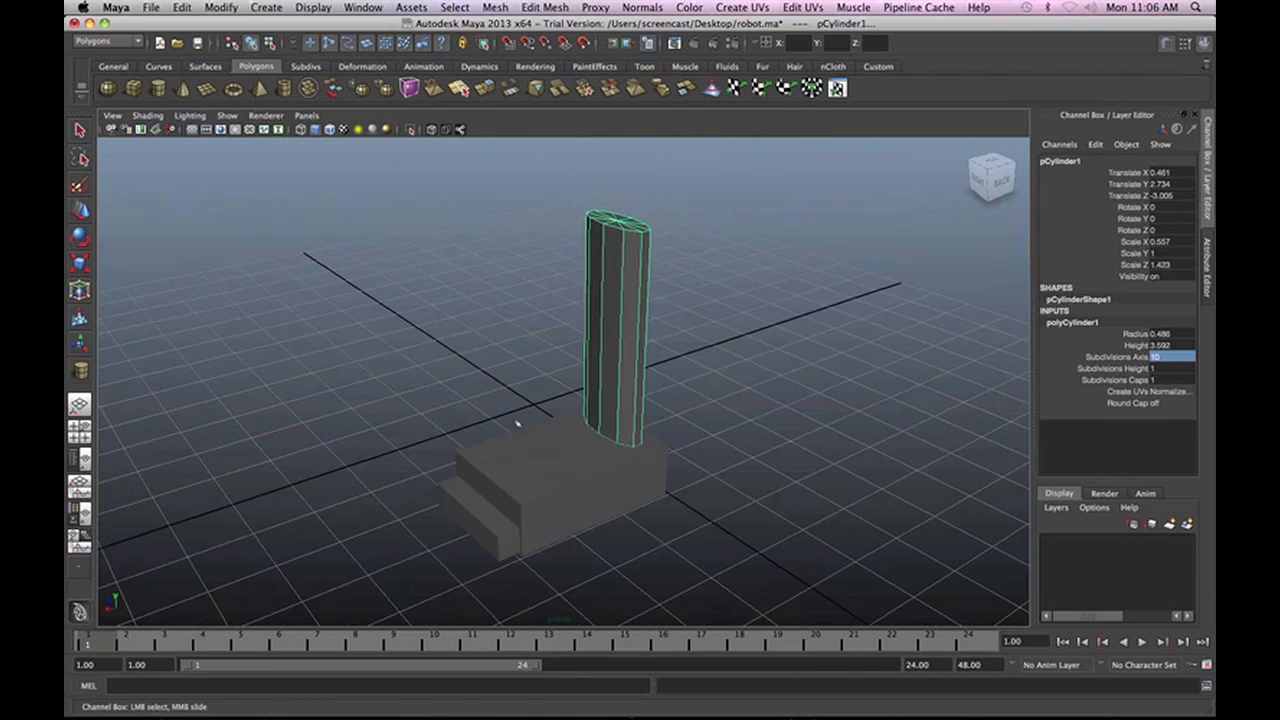
alt+drag(710, 489, 614, 500)
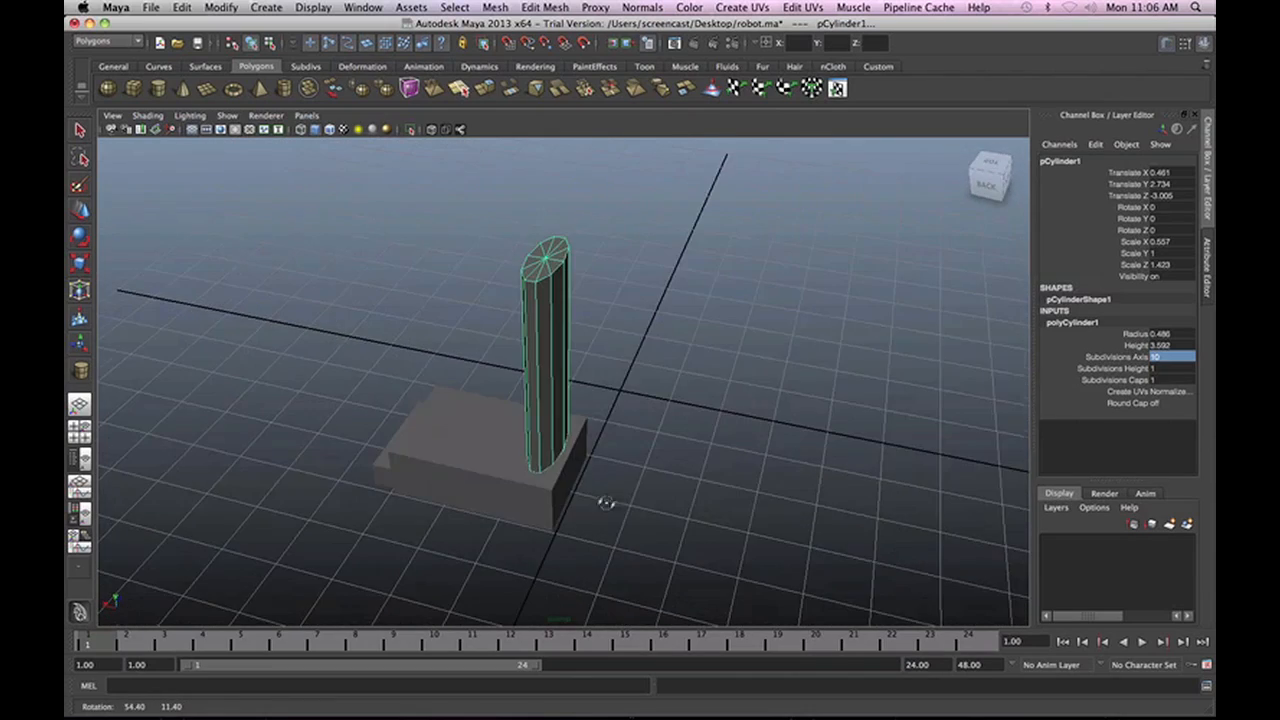
text(8)
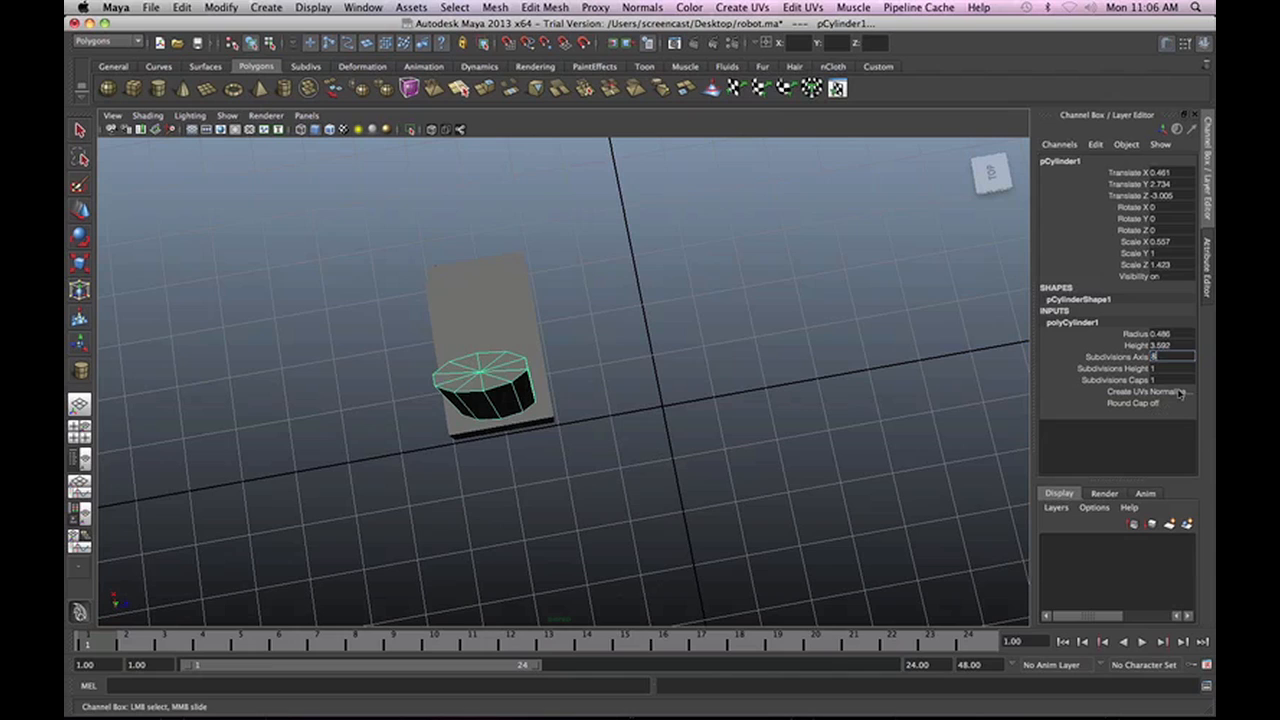
key(Return)
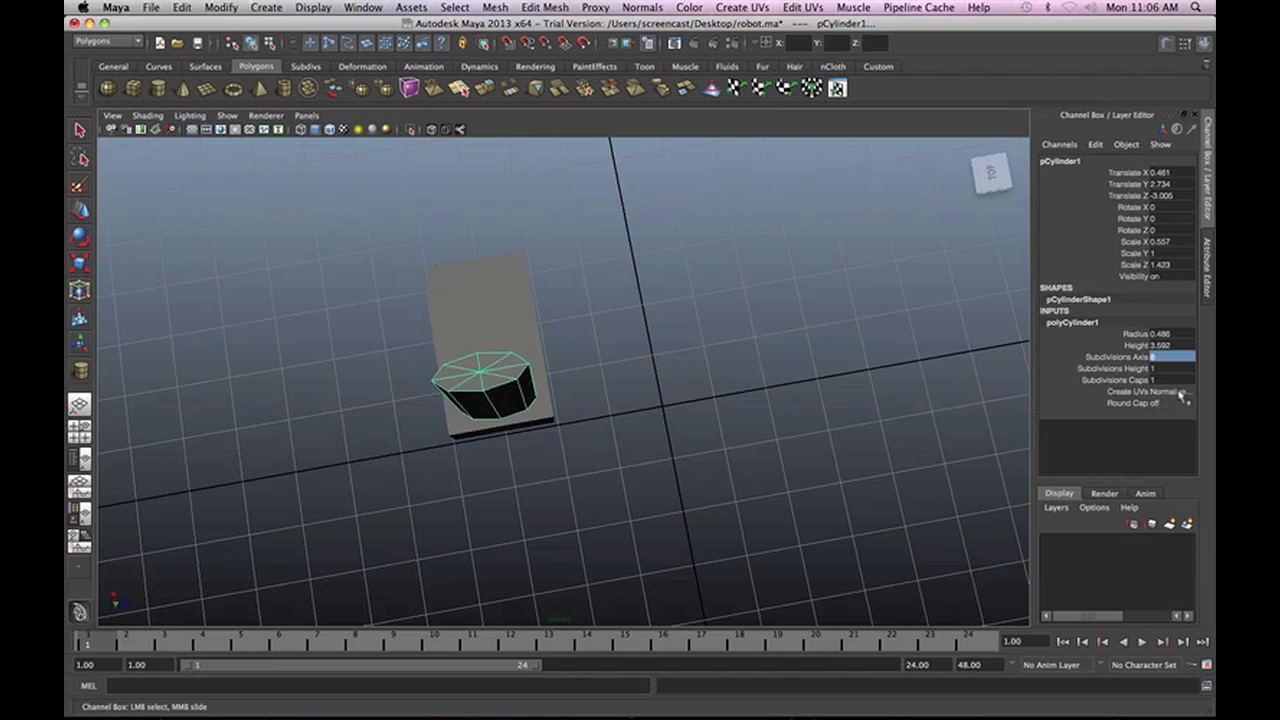
text(6)
key(Return)
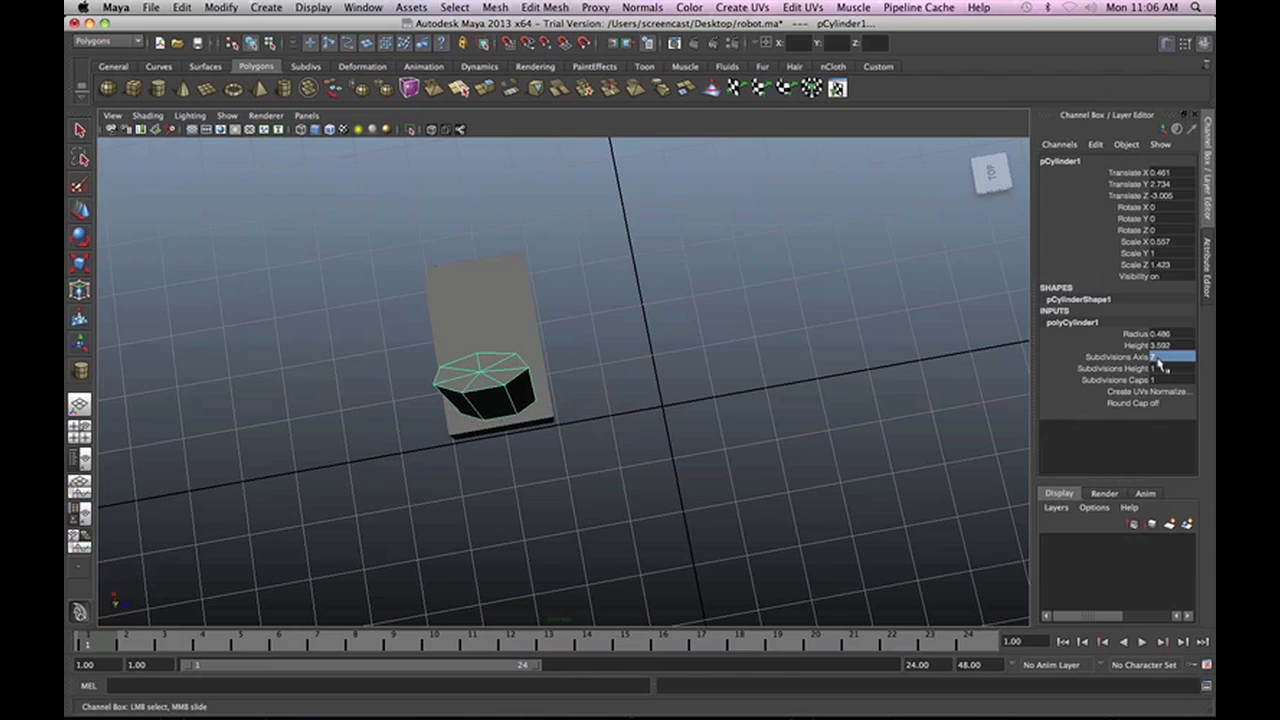
click(1157, 358)
text(4)
key(Return)
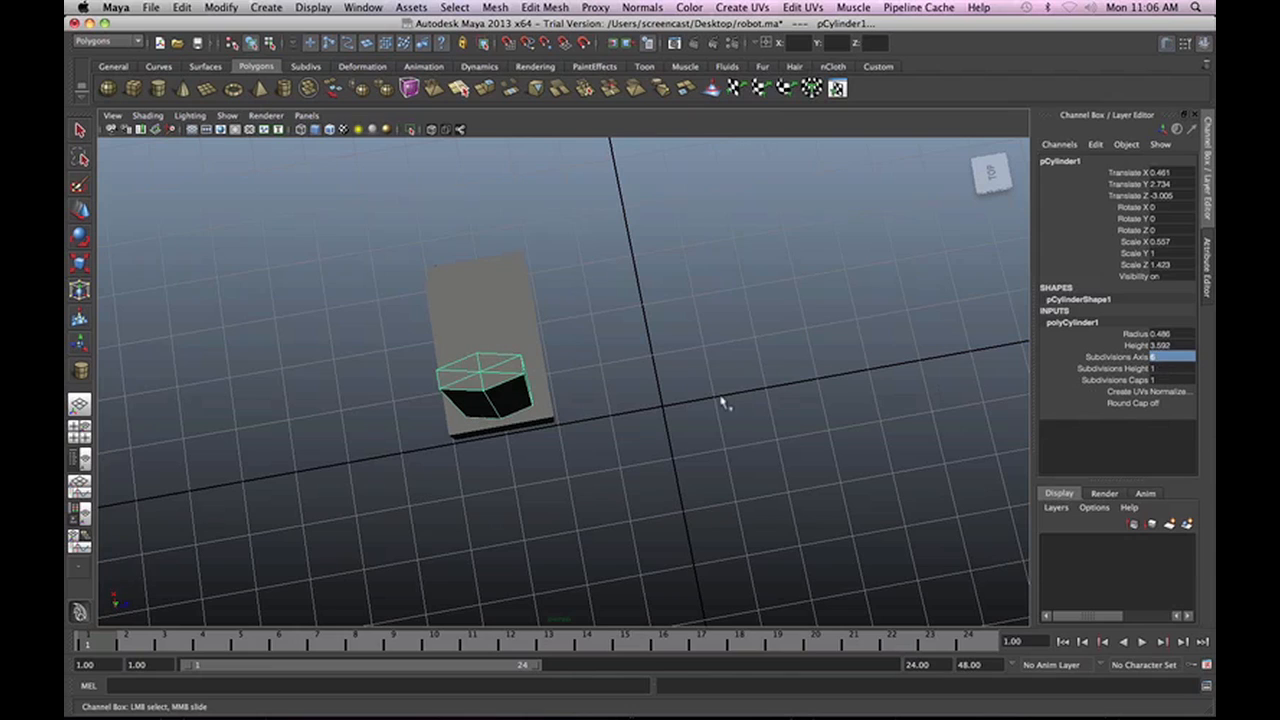
Make the cylinder live and place a polygon sphere with a radius of about 0.65 on top of it.
alt+drag(721, 405, 708, 438)
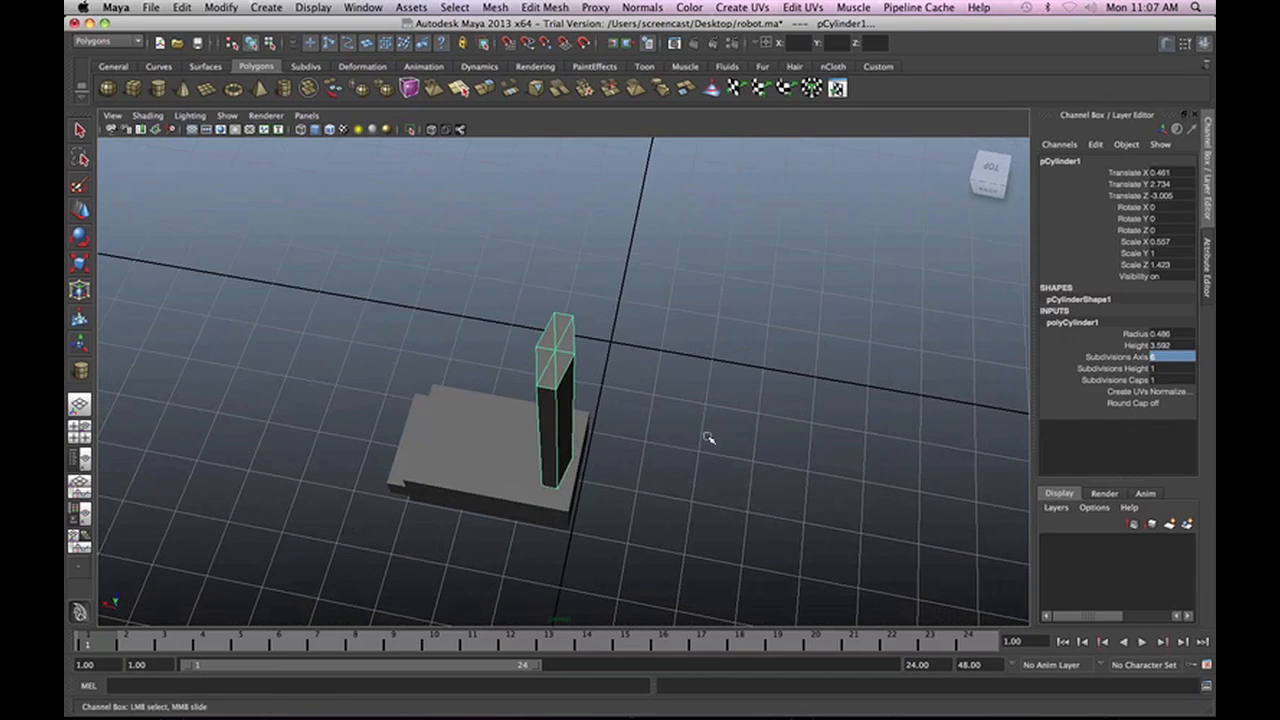
alt+drag(462, 408, 432, 252)
click(222, 8)
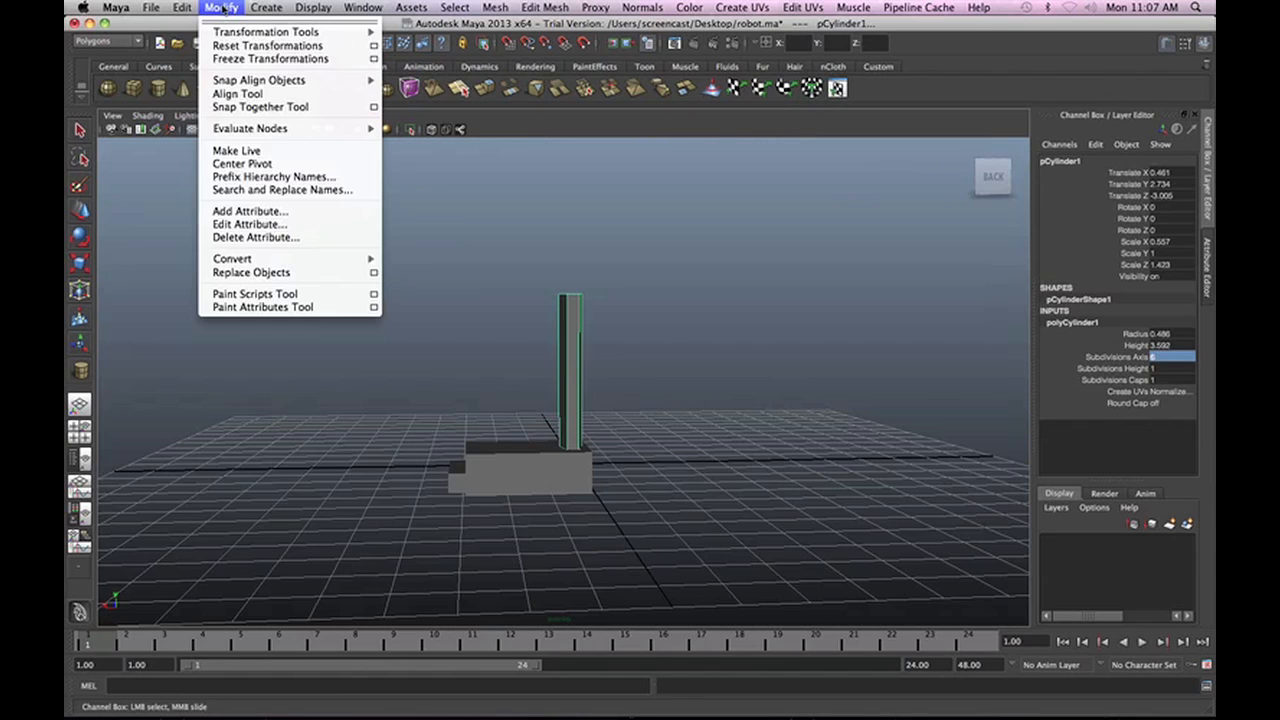
click(271, 149)
alt+drag(540, 390, 579, 337)
click(578, 351)
key(r)
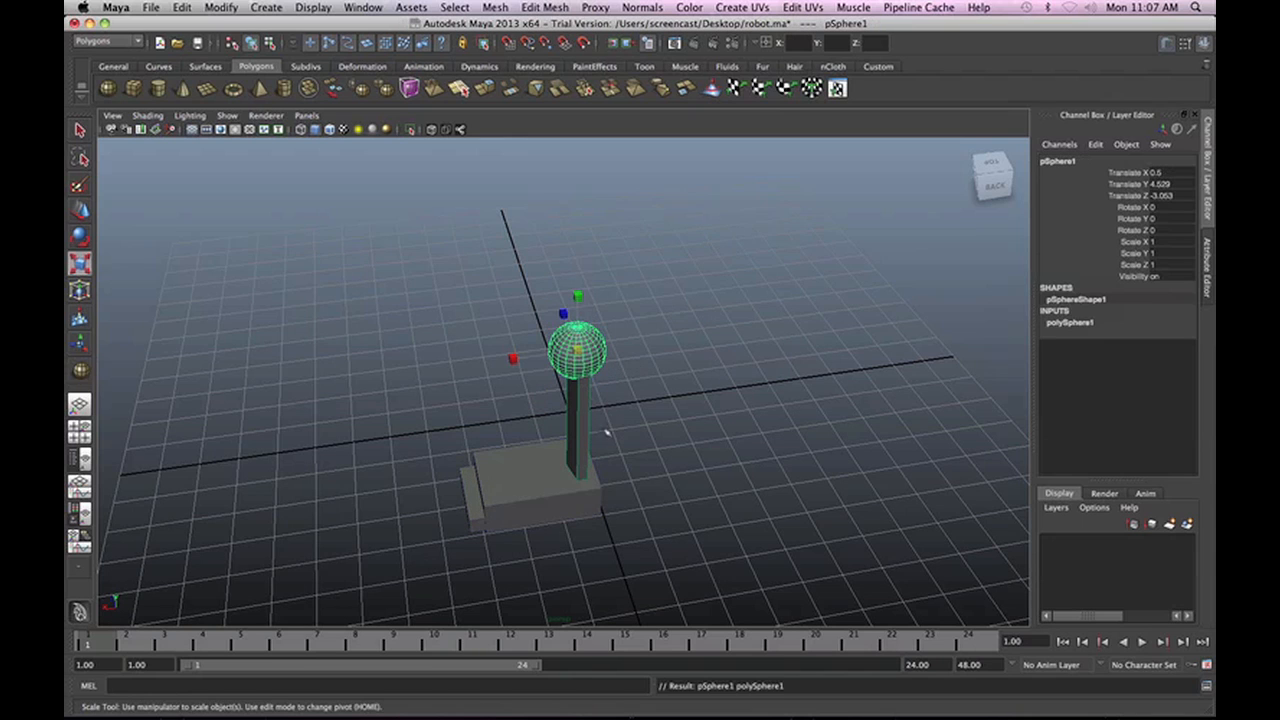
Set the sphere's Subdivisions Axis and Subdivisions Height to 8, and shift it over the cylinder to about X 0.455, Z -2.991.
alt+drag(606, 432, 555, 408)
scroll(640, 396, up, 5)
alt+middle_drag(643, 359, 643, 375)
scroll(656, 377, up, 5)
alt+middle_drag(657, 279, 671, 530)
scroll(672, 450, up, 5)
alt+middle_drag(672, 435, 676, 400)
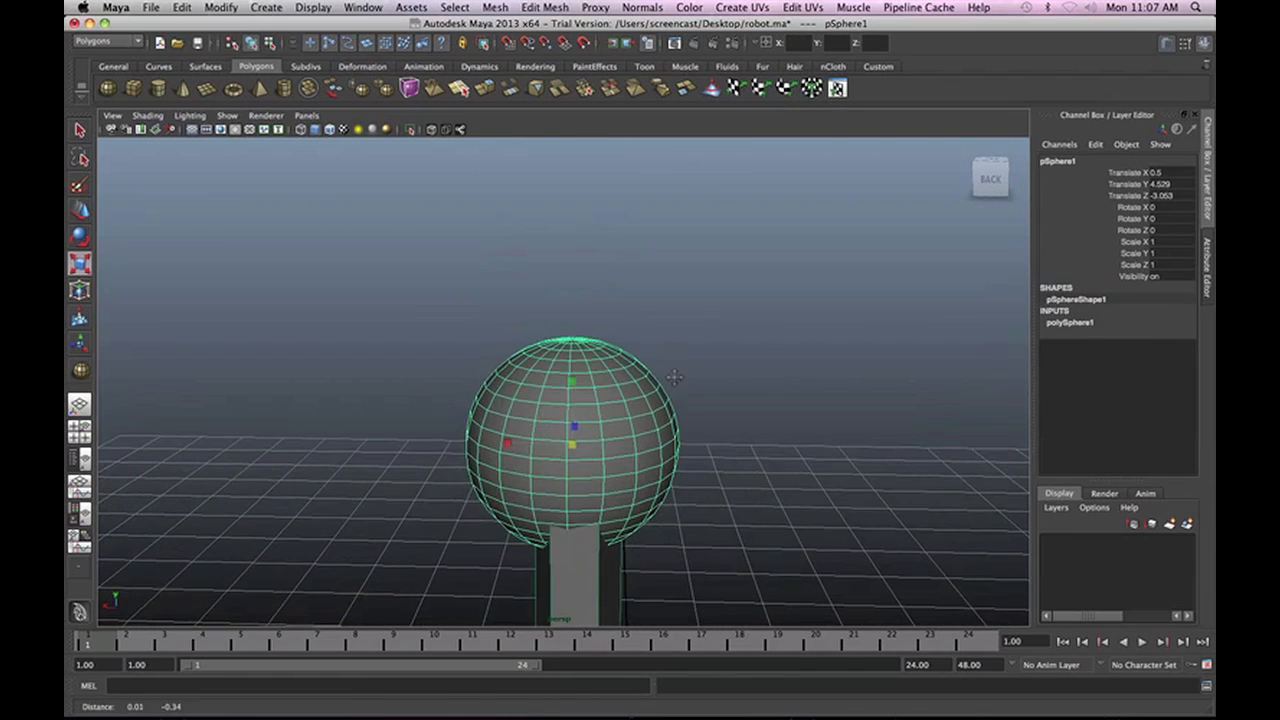
scroll(690, 420, down, 5)
click(1049, 325)
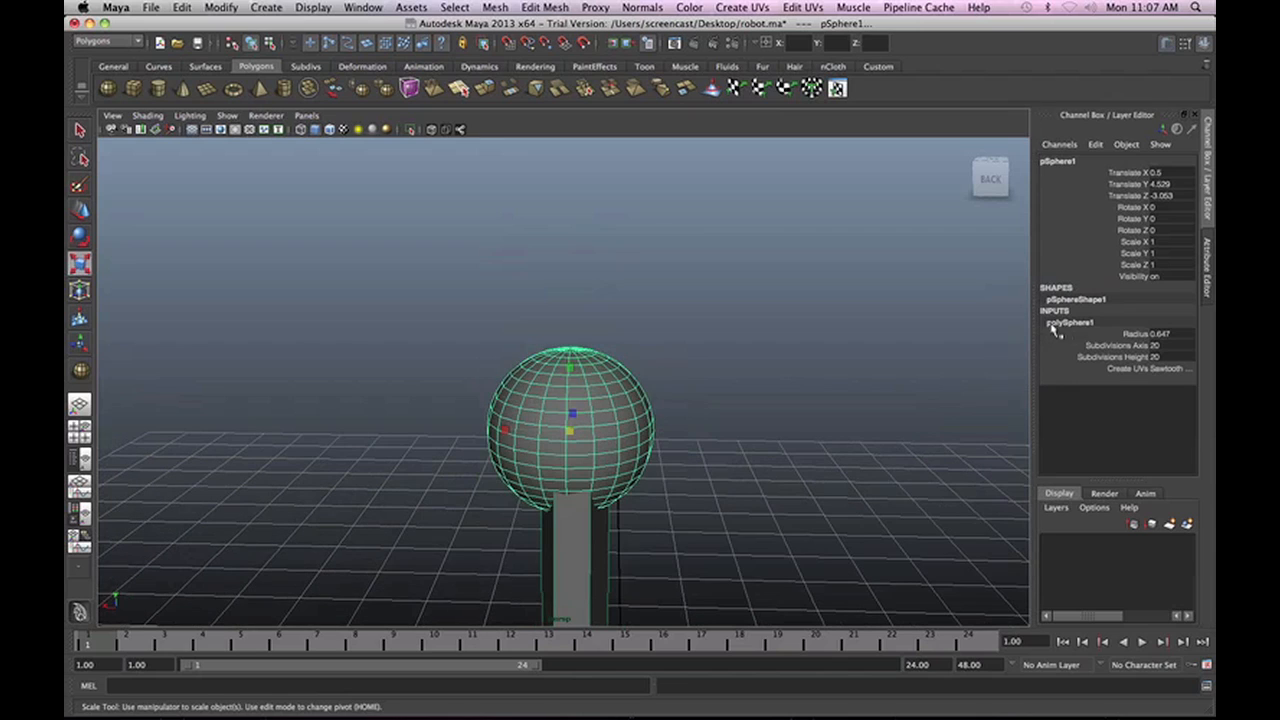
text(8)
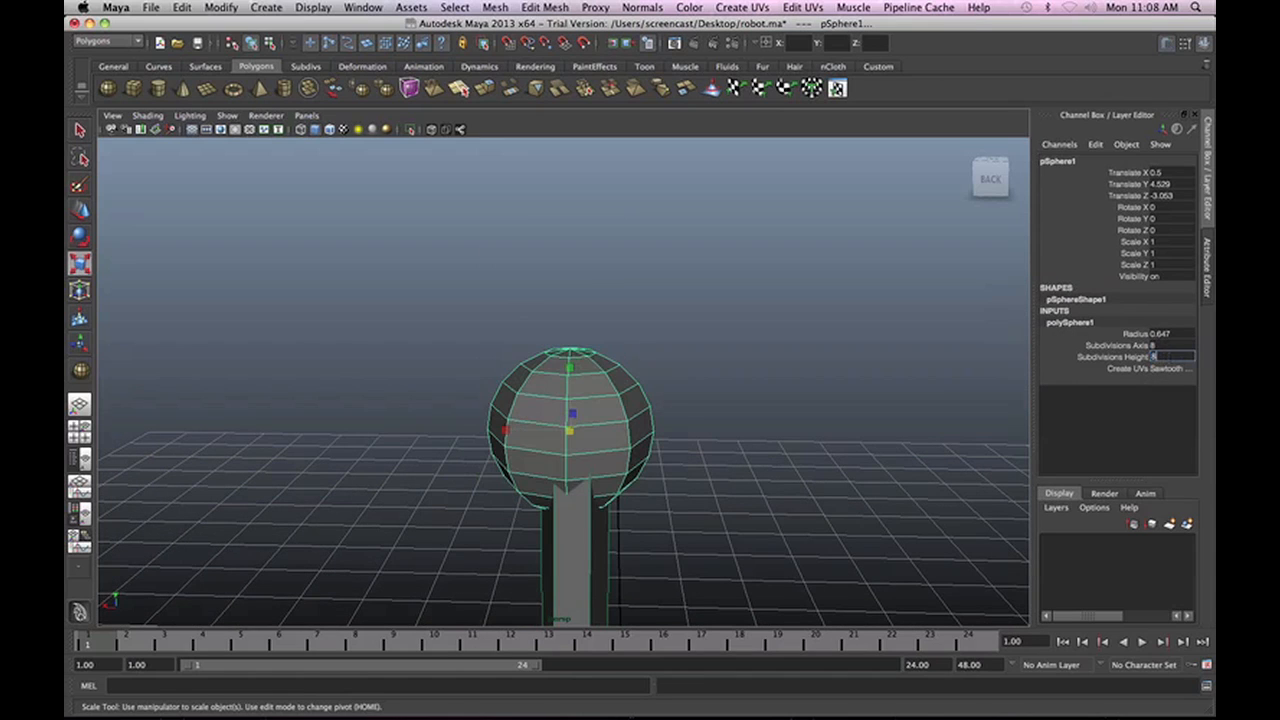
key(Return)
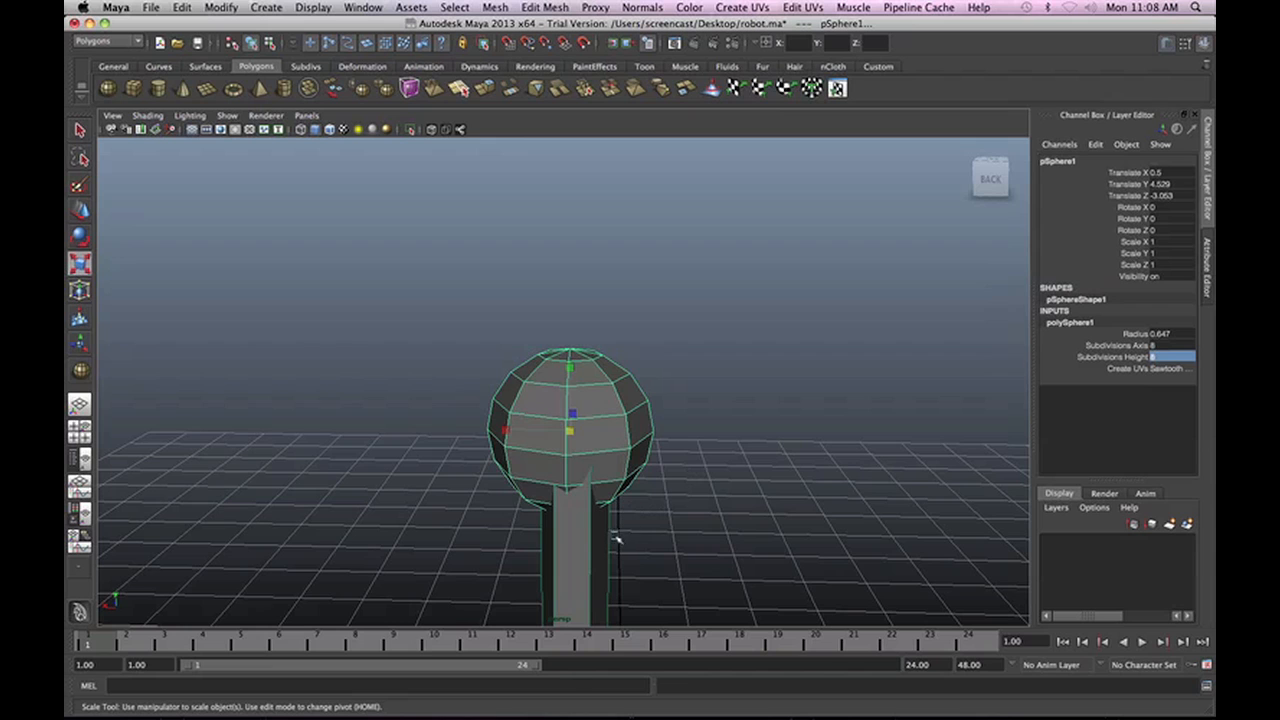
alt+drag(654, 436, 637, 494)
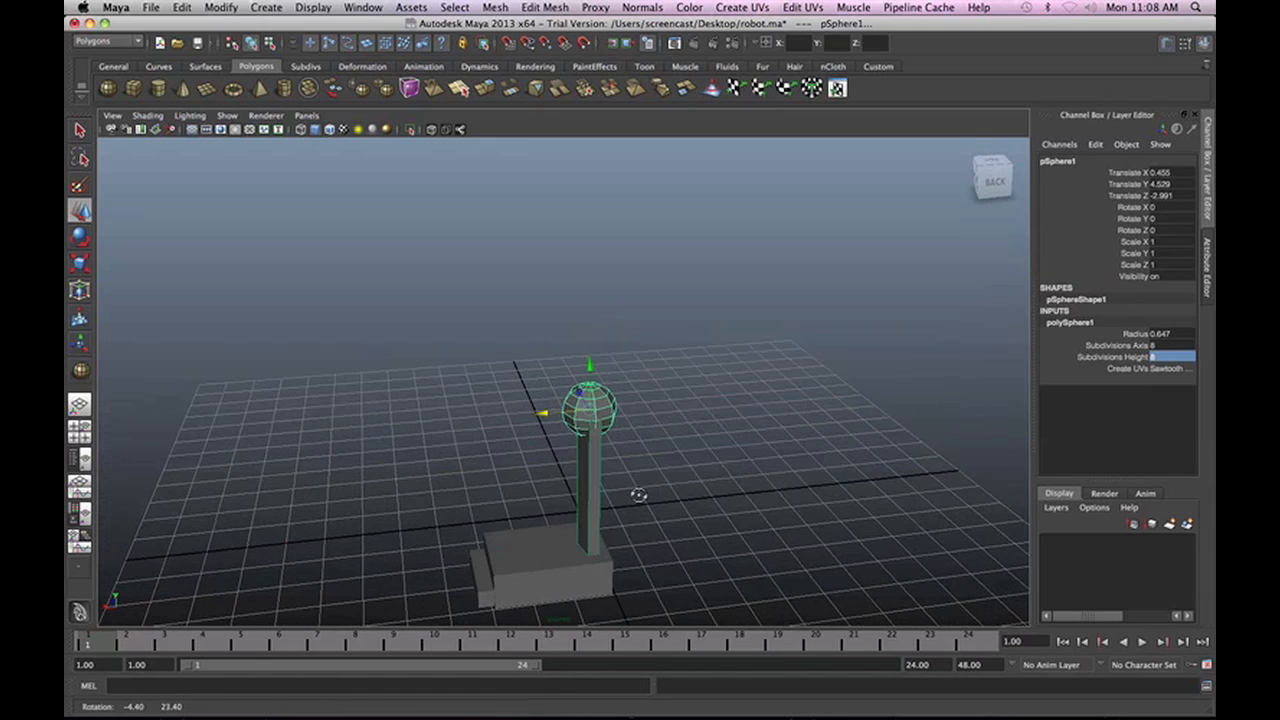
alt+middle_drag(634, 492, 669, 403)
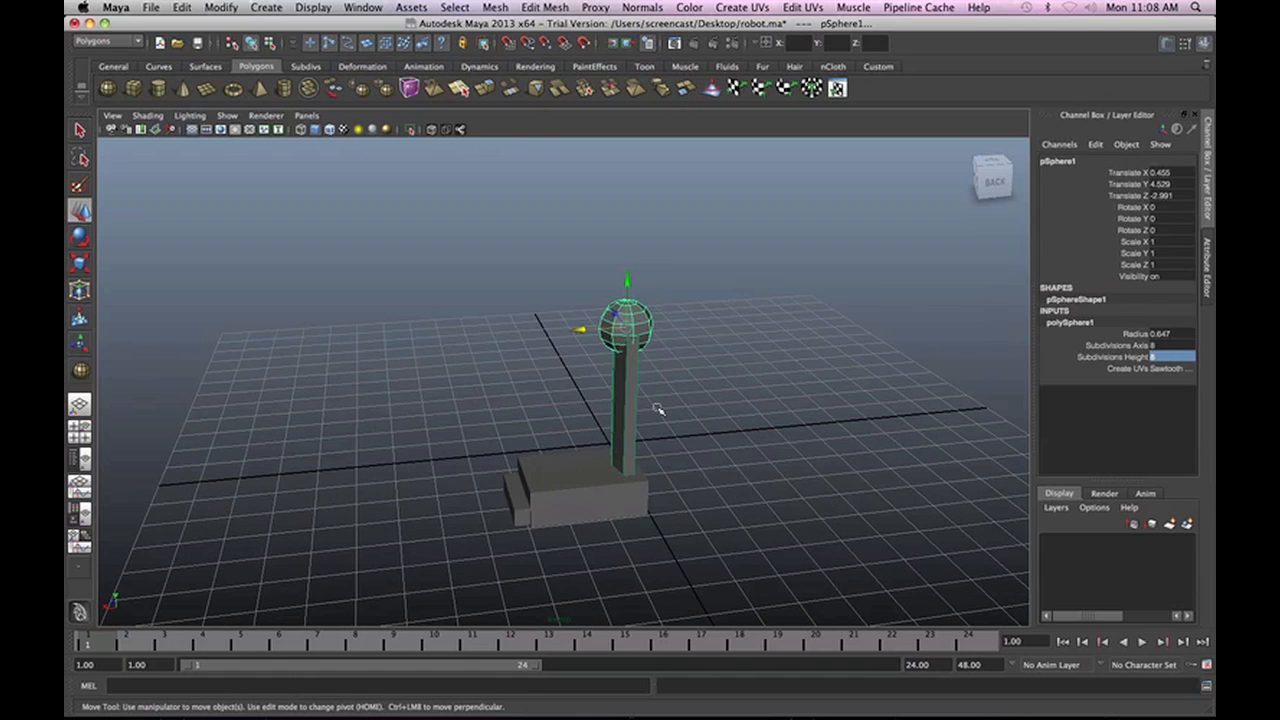
Try scaling the foot's base box uniformly on its own, and together with the toe box, undoing each scale.
click(590, 520)
key(r)
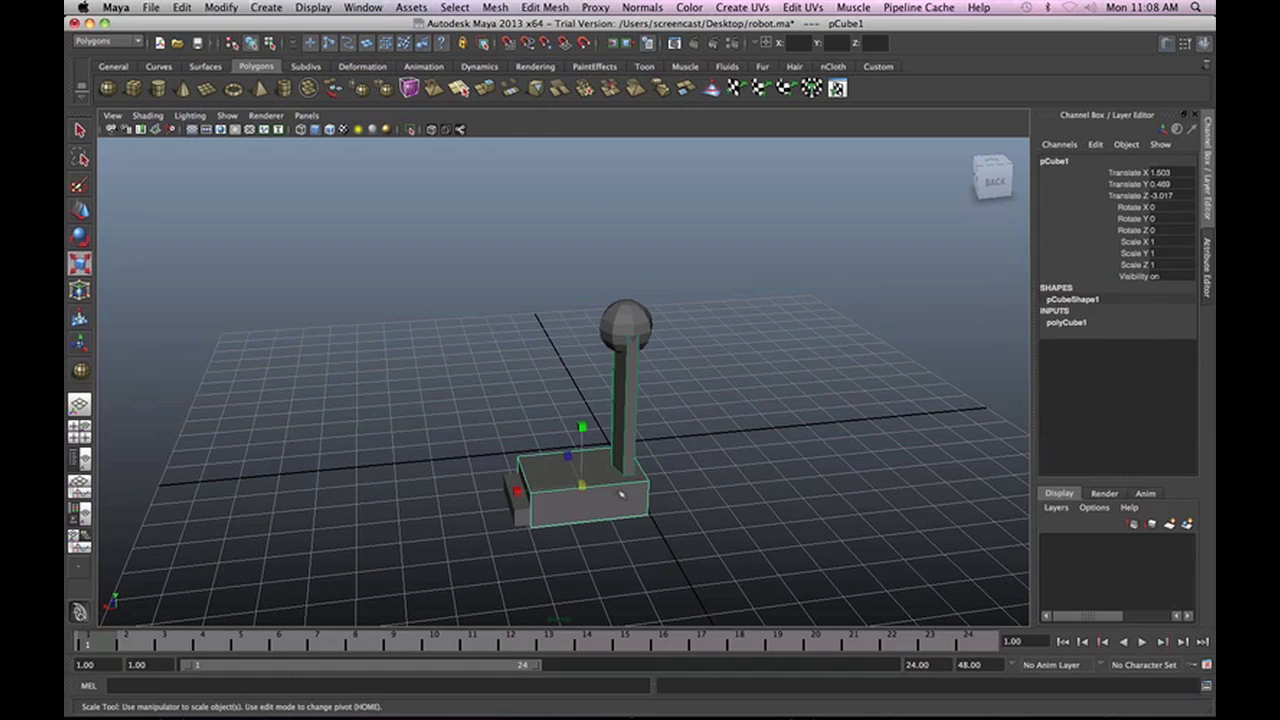
drag(580, 484, 547, 490)
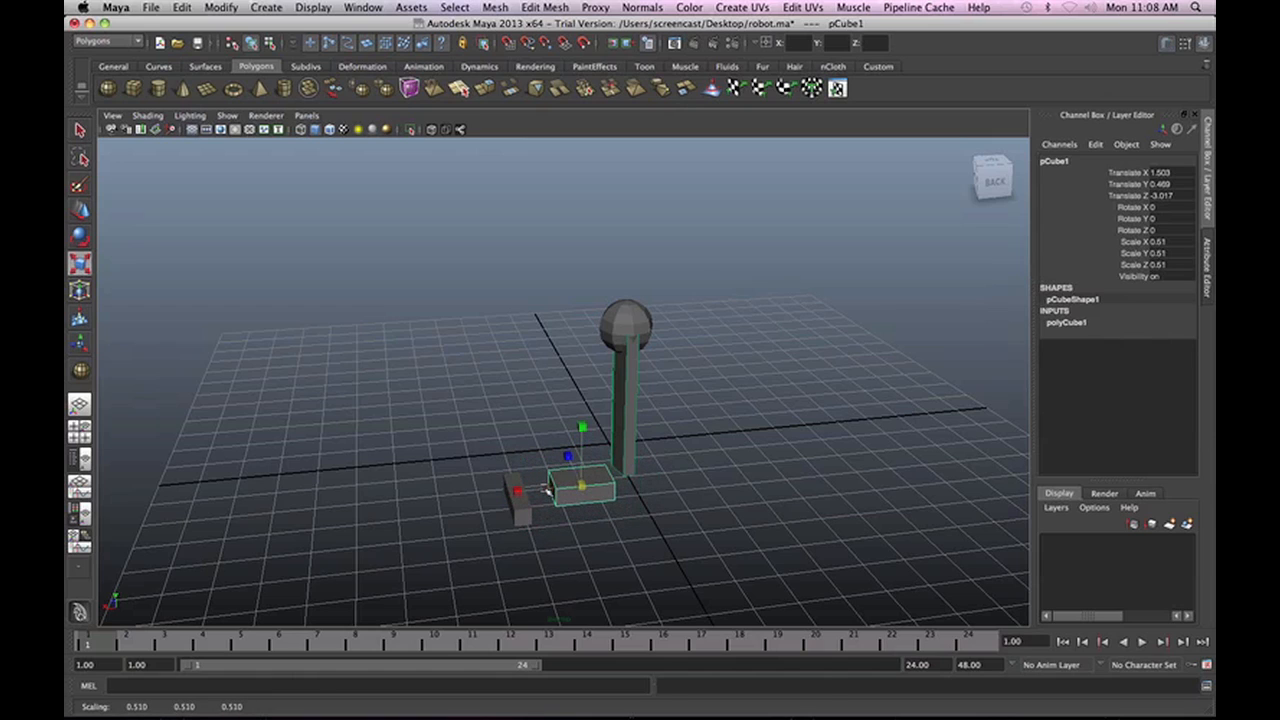
key(z)
click(523, 514)
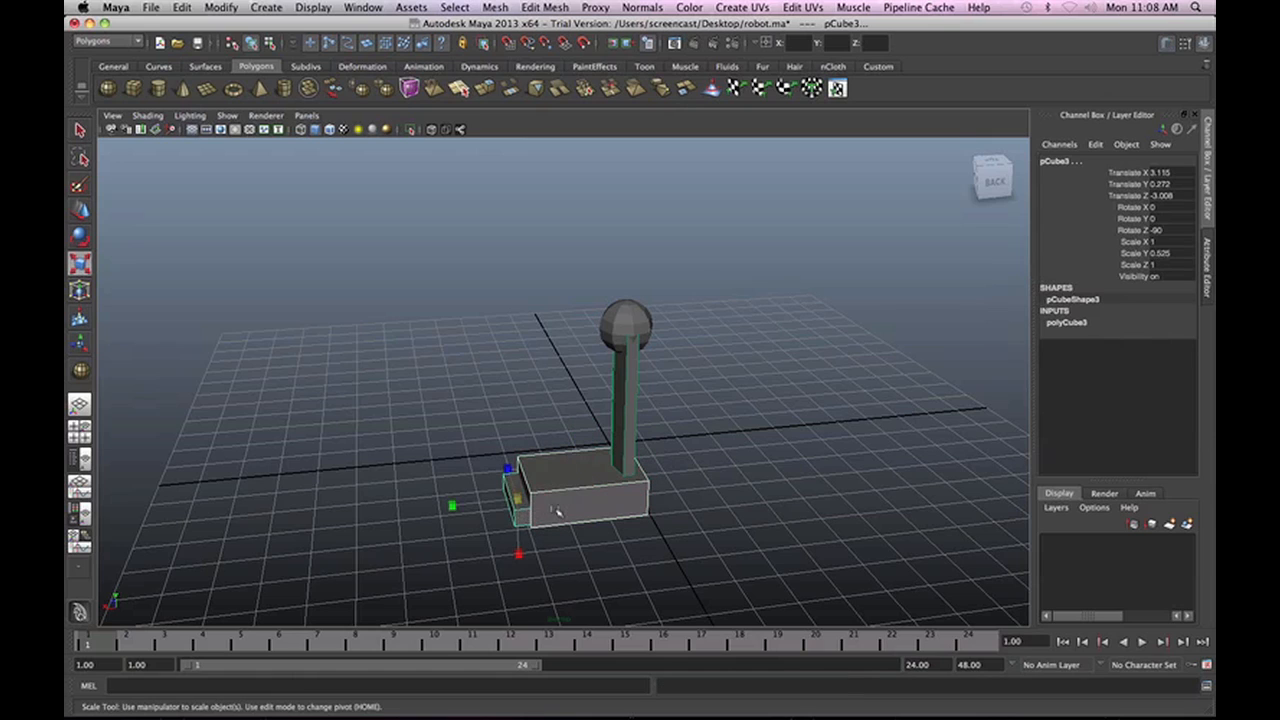
drag(519, 501, 494, 502)
key(ctrl+z)
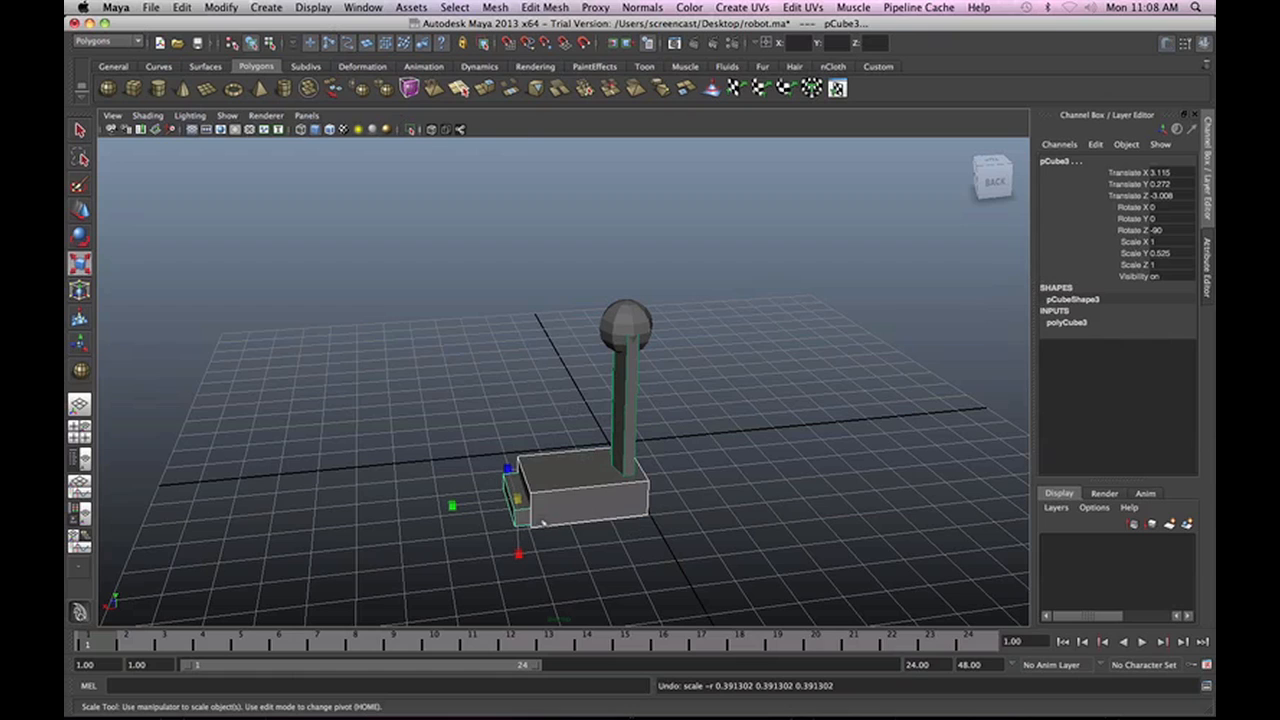
Make the cylinder not live, and combine the foot's base box and toe box into one mesh.
click(600, 424)
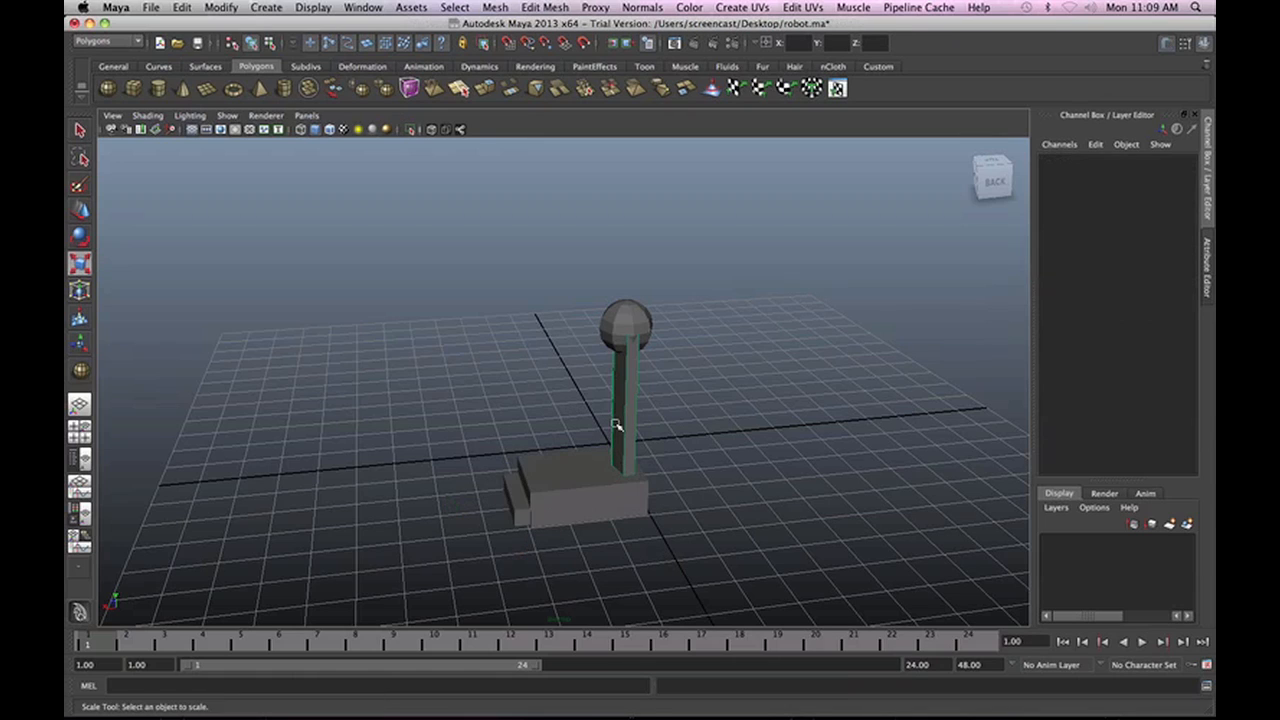
click(560, 502)
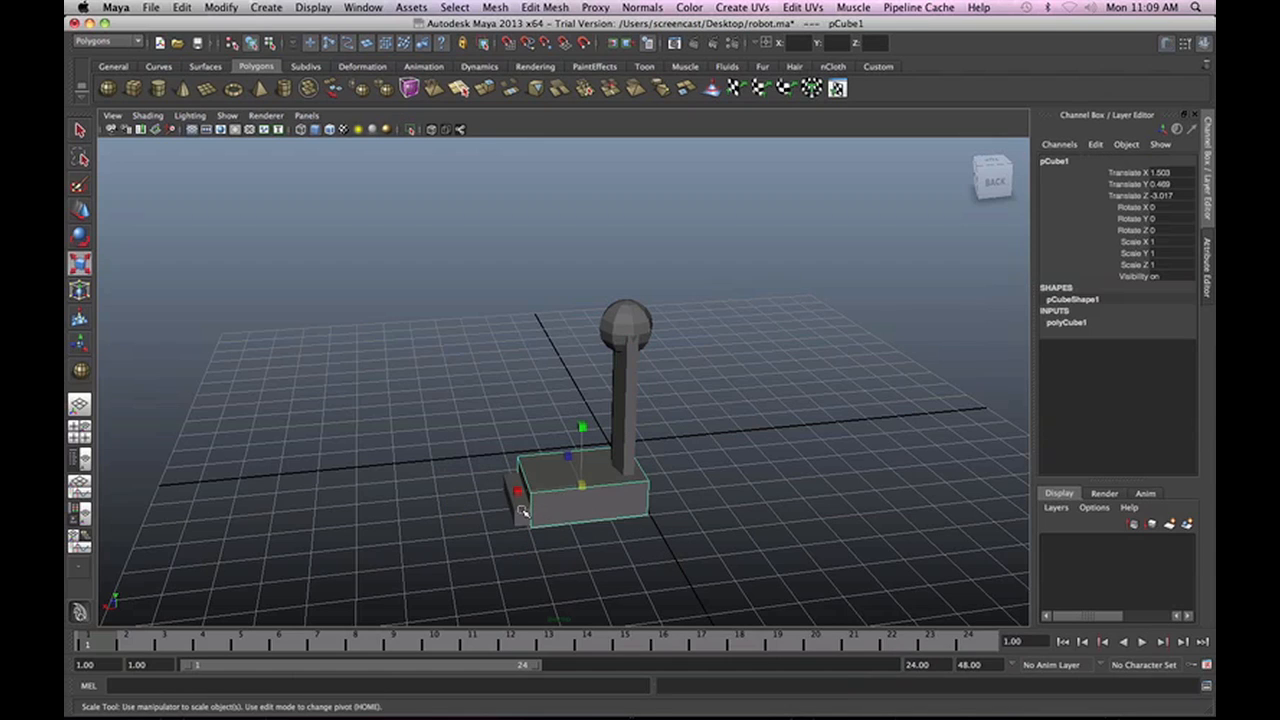
click(522, 511)
click(497, 7)
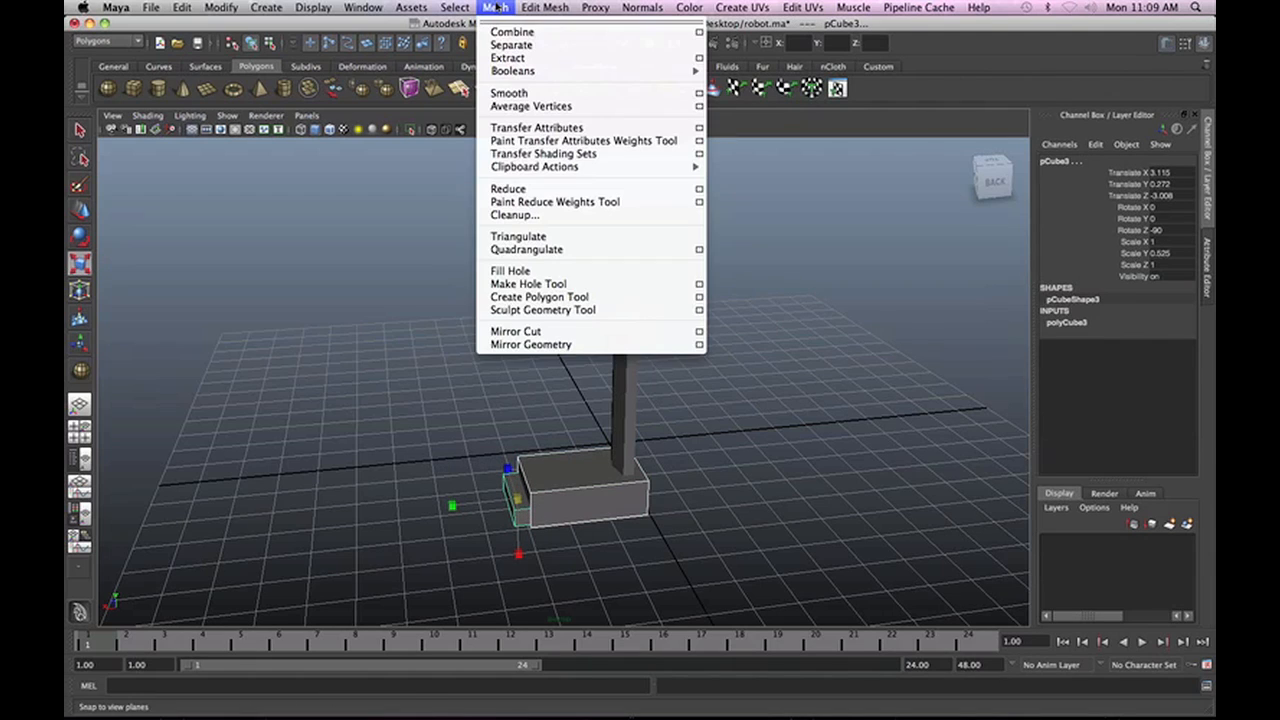
click(510, 38)
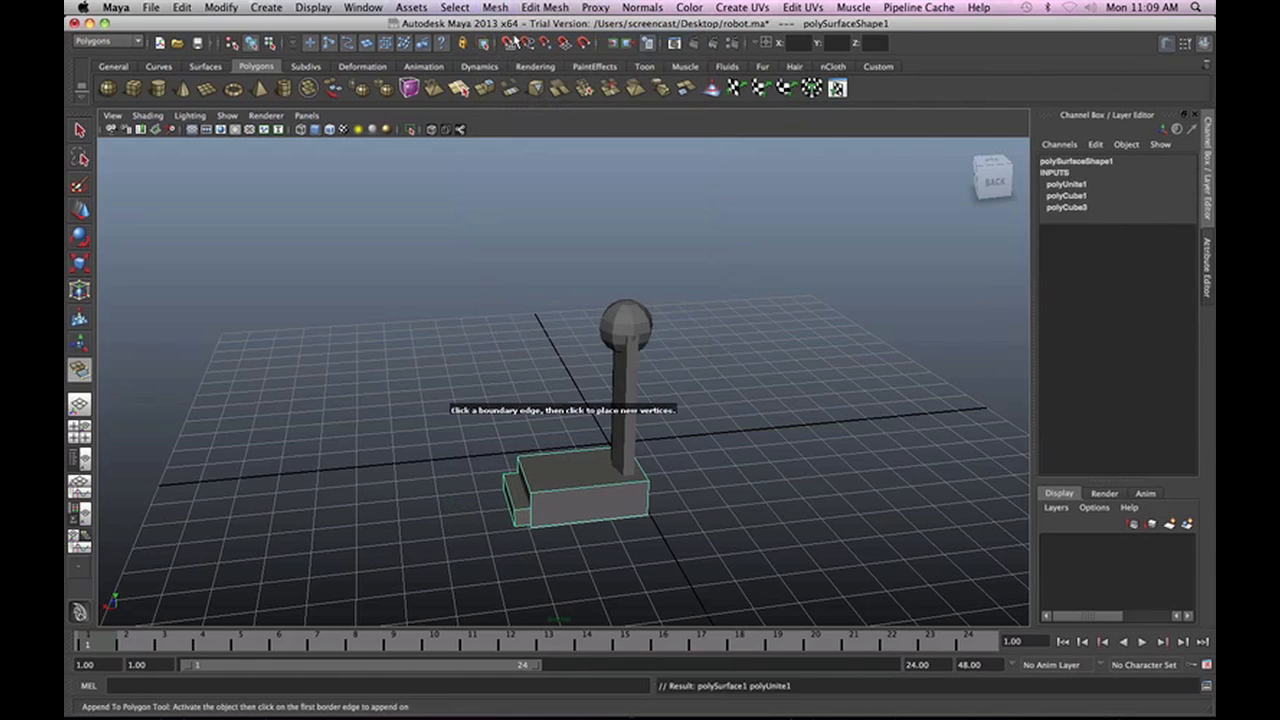
key(q)
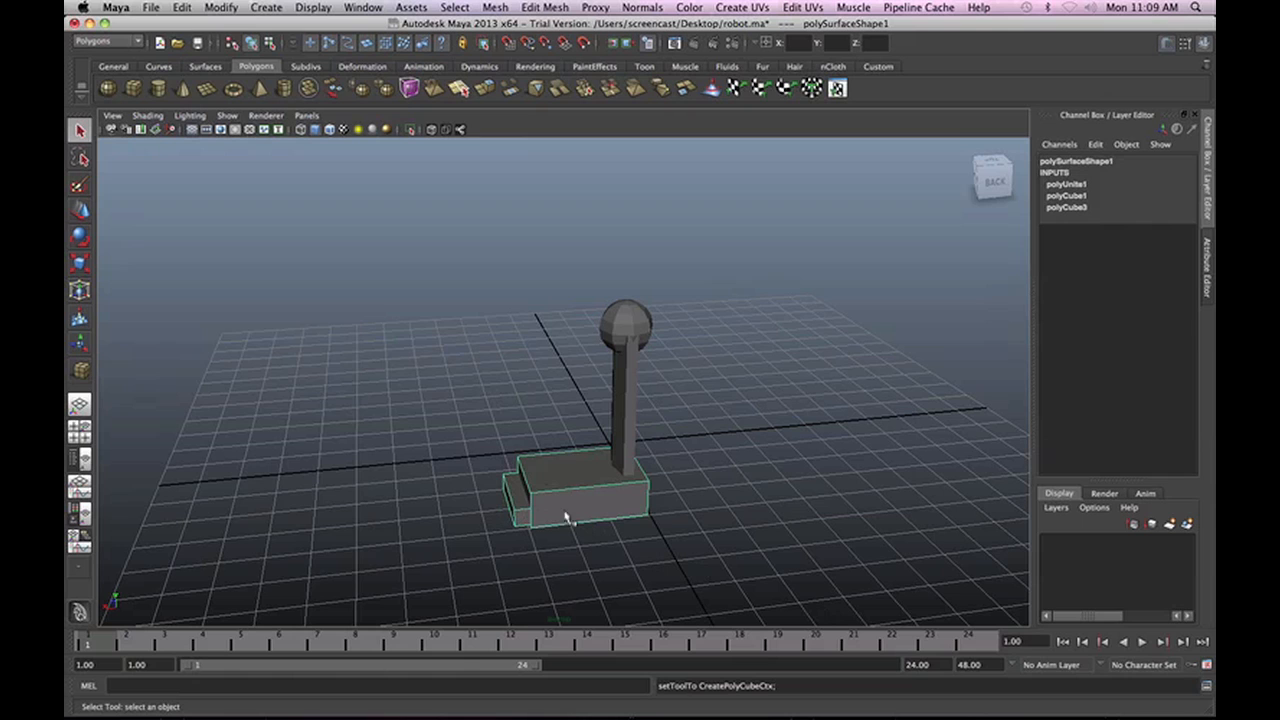
Try scaling the combined foot uniformly about its current pivot, and undo the scale.
key(e)
alt+drag(565, 518, 667, 524)
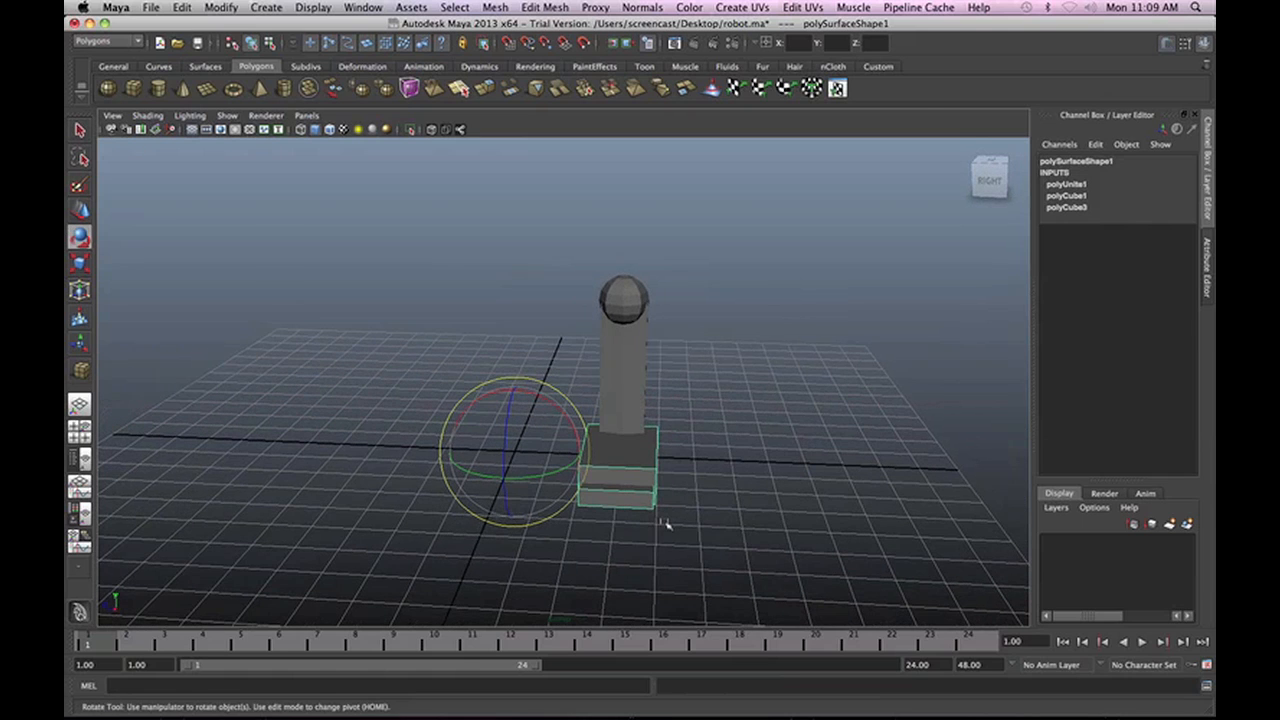
key(r)
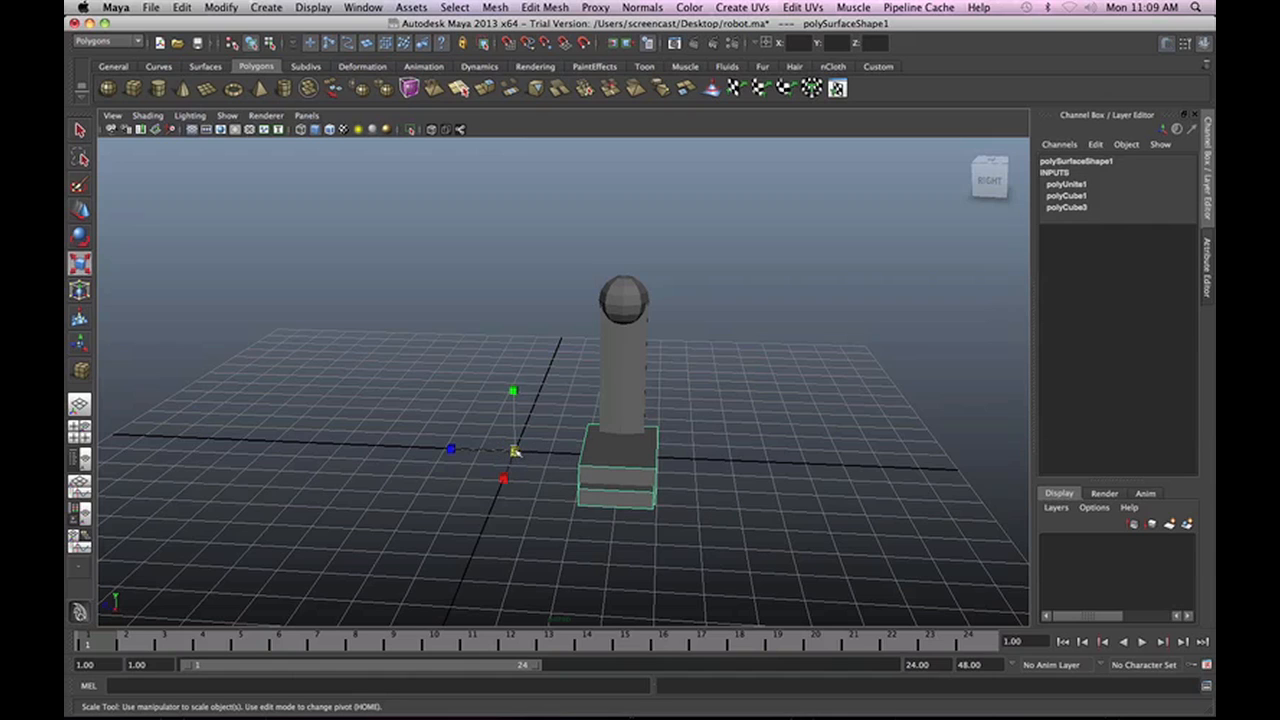
drag(514, 452, 435, 466)
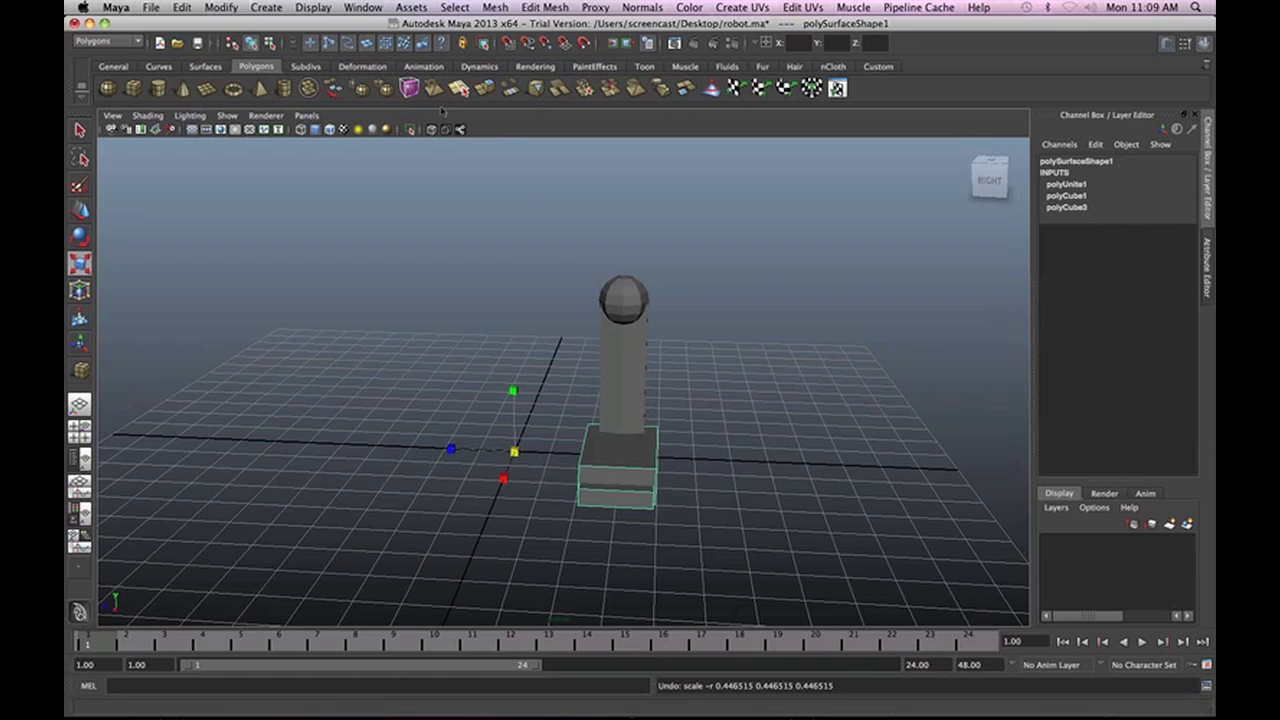
Select the combined foot object and center its pivot.
click(614, 463)
click(221, 7)
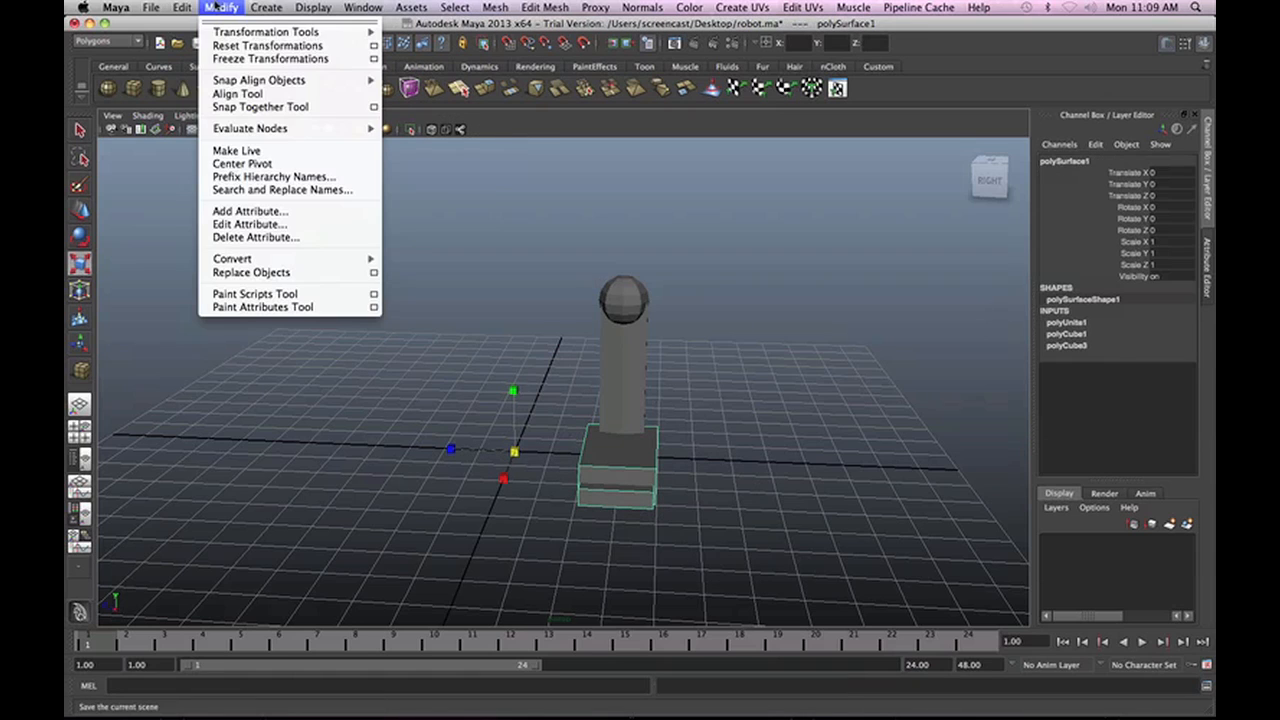
click(248, 163)
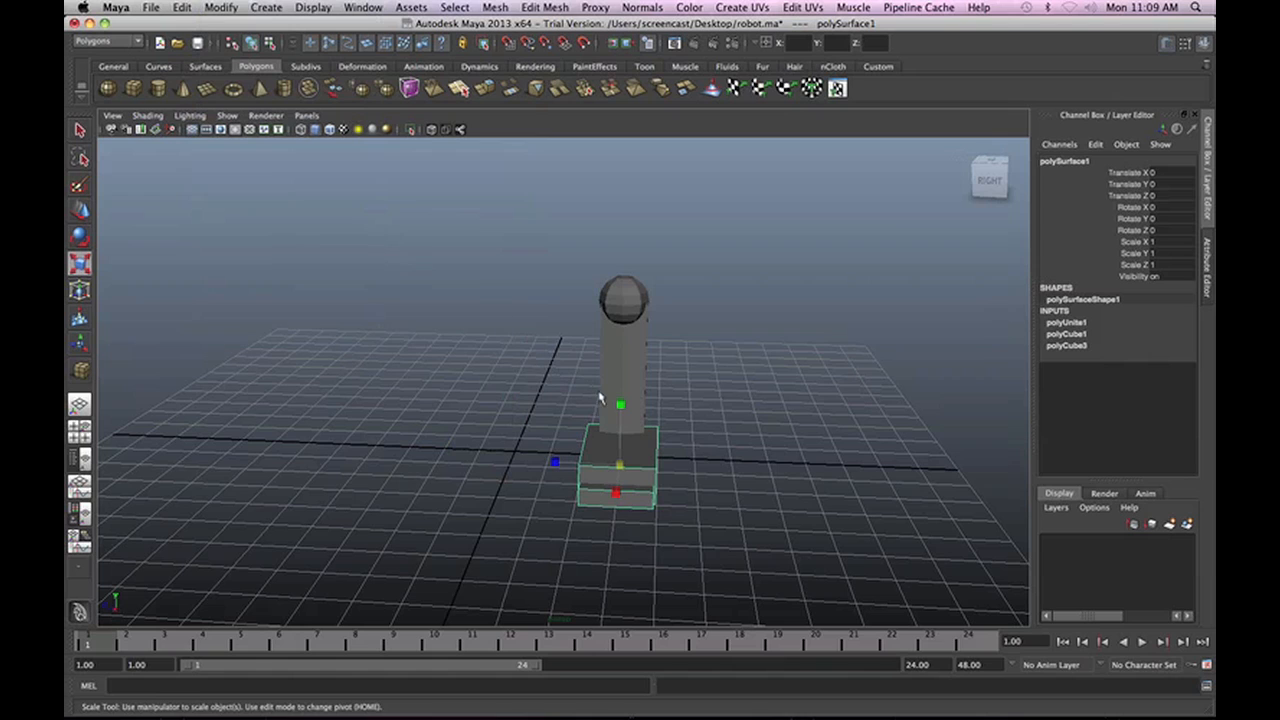
Duplicate the leg cylinder and raise the copy above the knee sphere to a Translate Y of about 6.36.
alt+drag(646, 386, 535, 481)
alt+drag(449, 489, 532, 520)
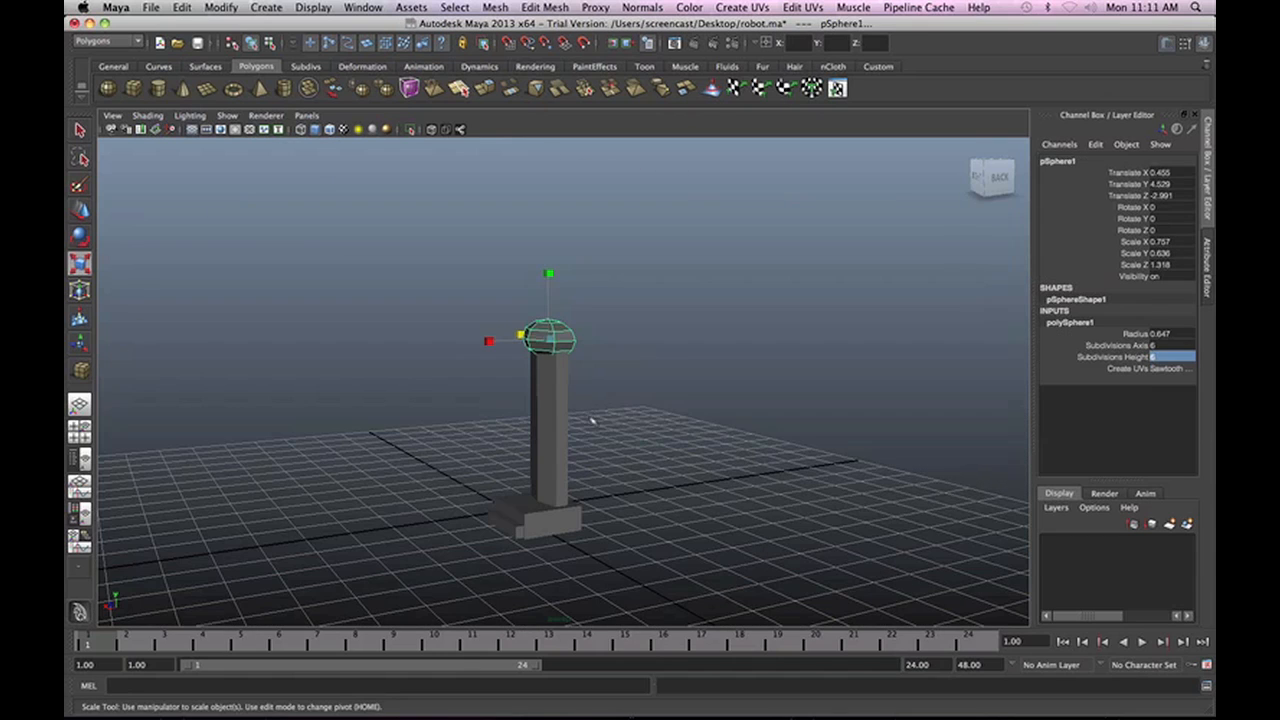
click(549, 433)
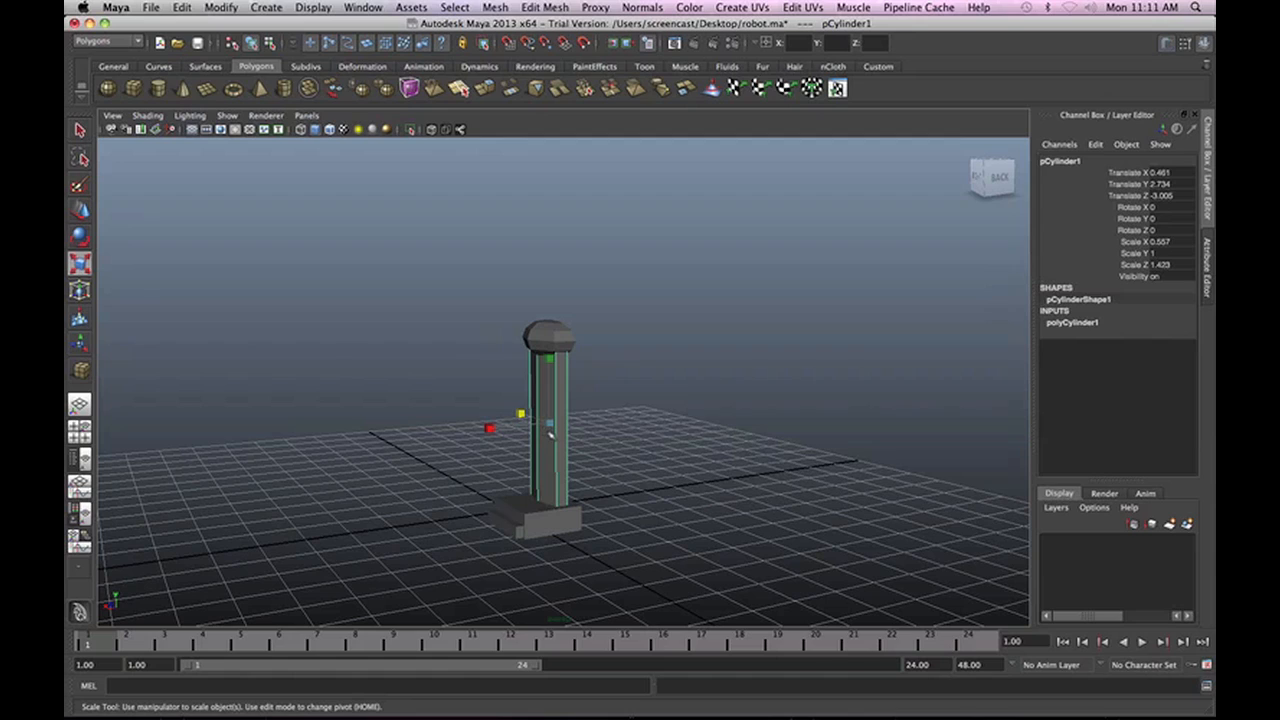
key(ctrl+d)
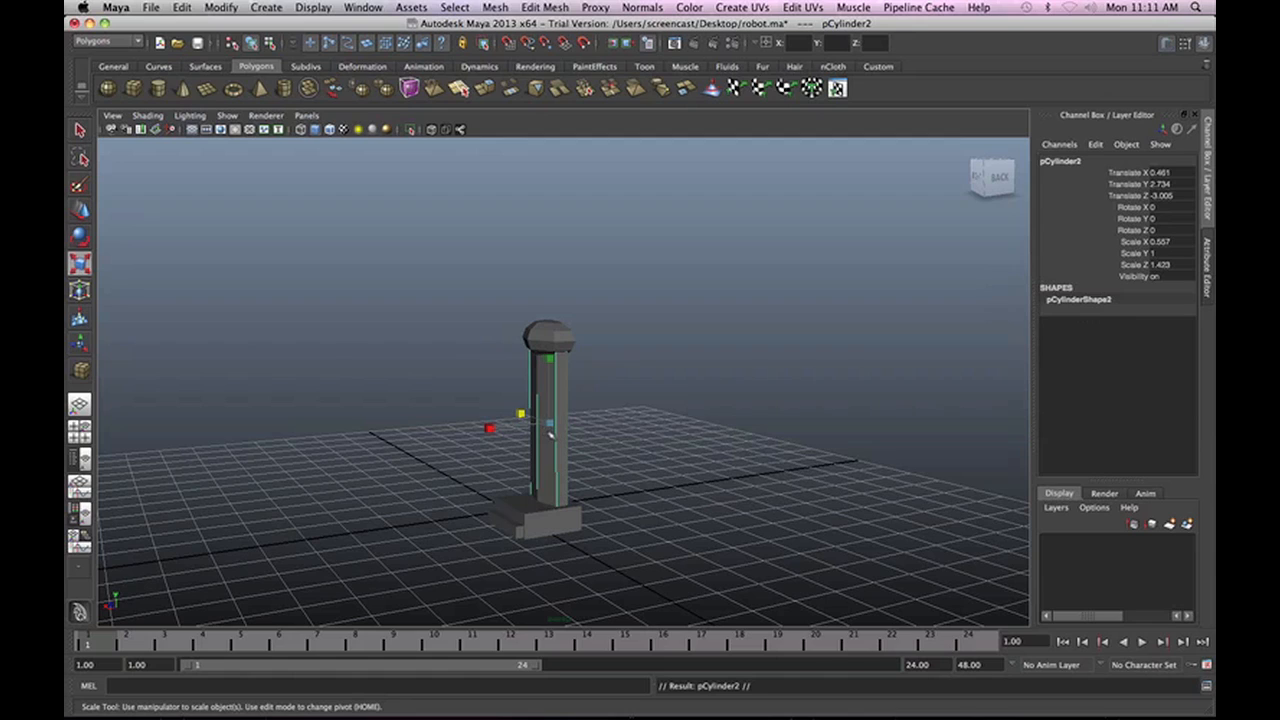
key(w)
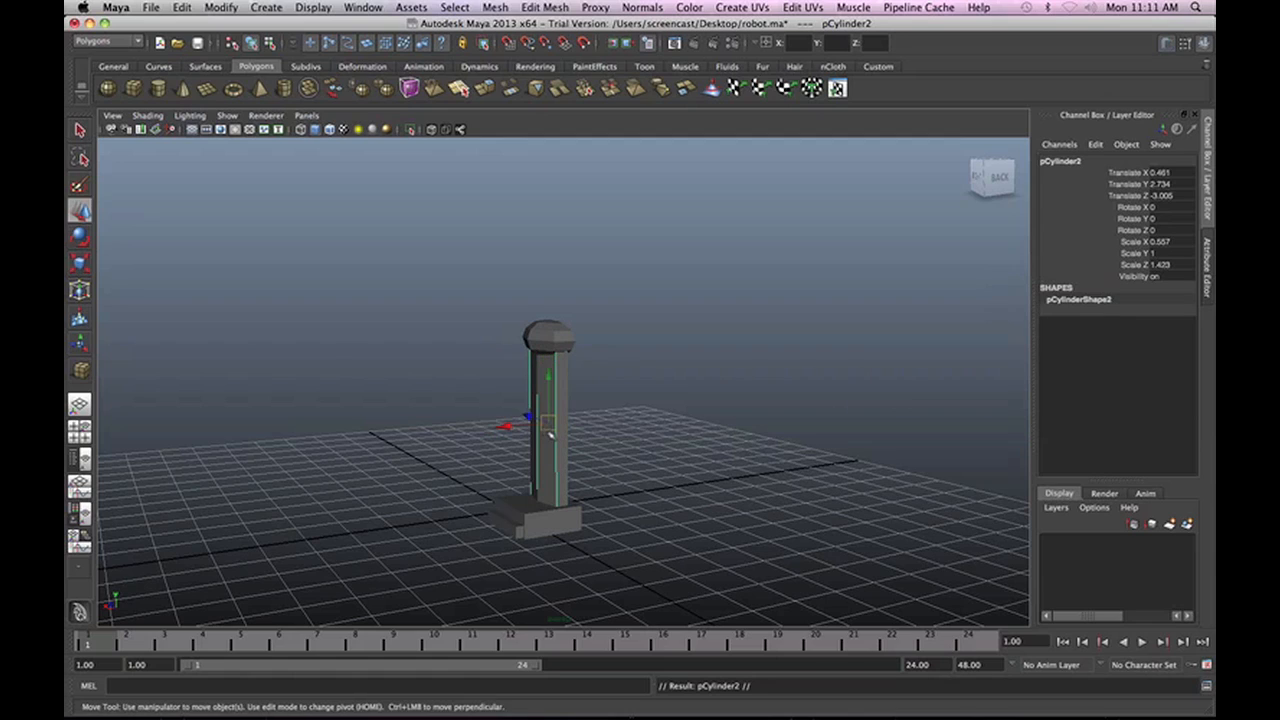
drag(544, 387, 554, 176)
drag(555, 177, 555, 199)
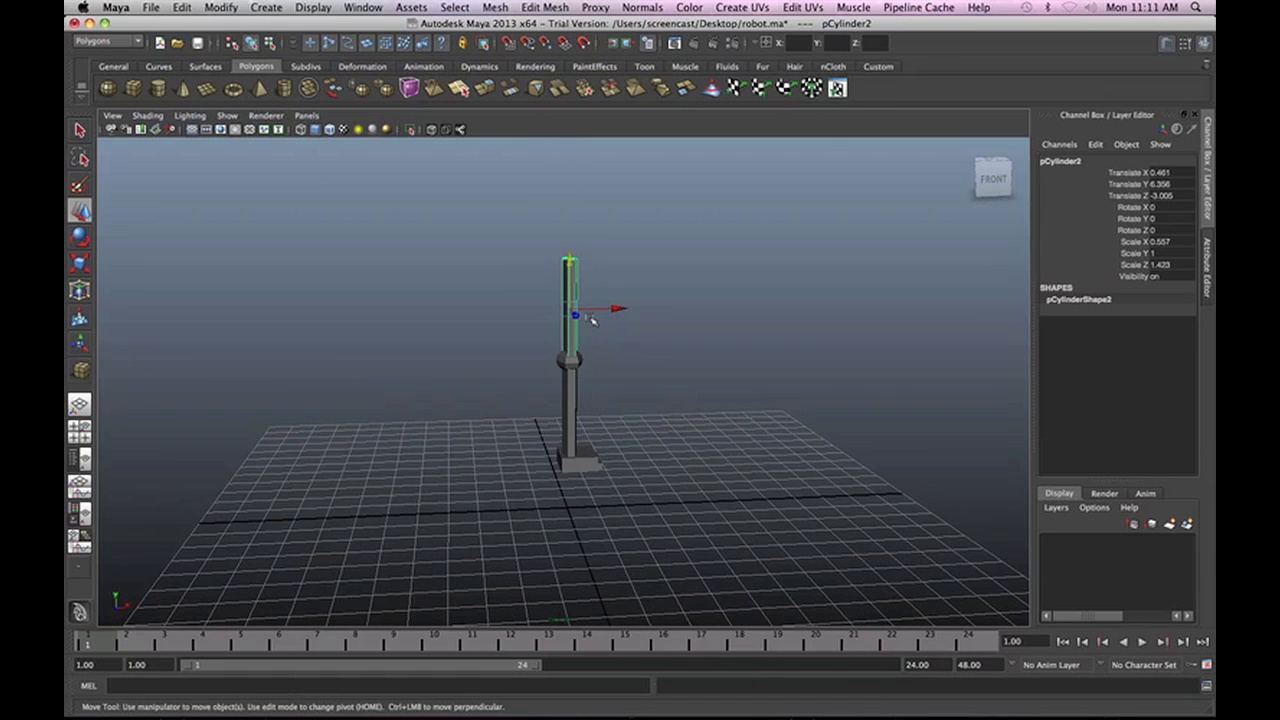
Shorten the upper cylinder along the Y axis to a scale of about 0.45.
key(e)
key(t)
key(r)
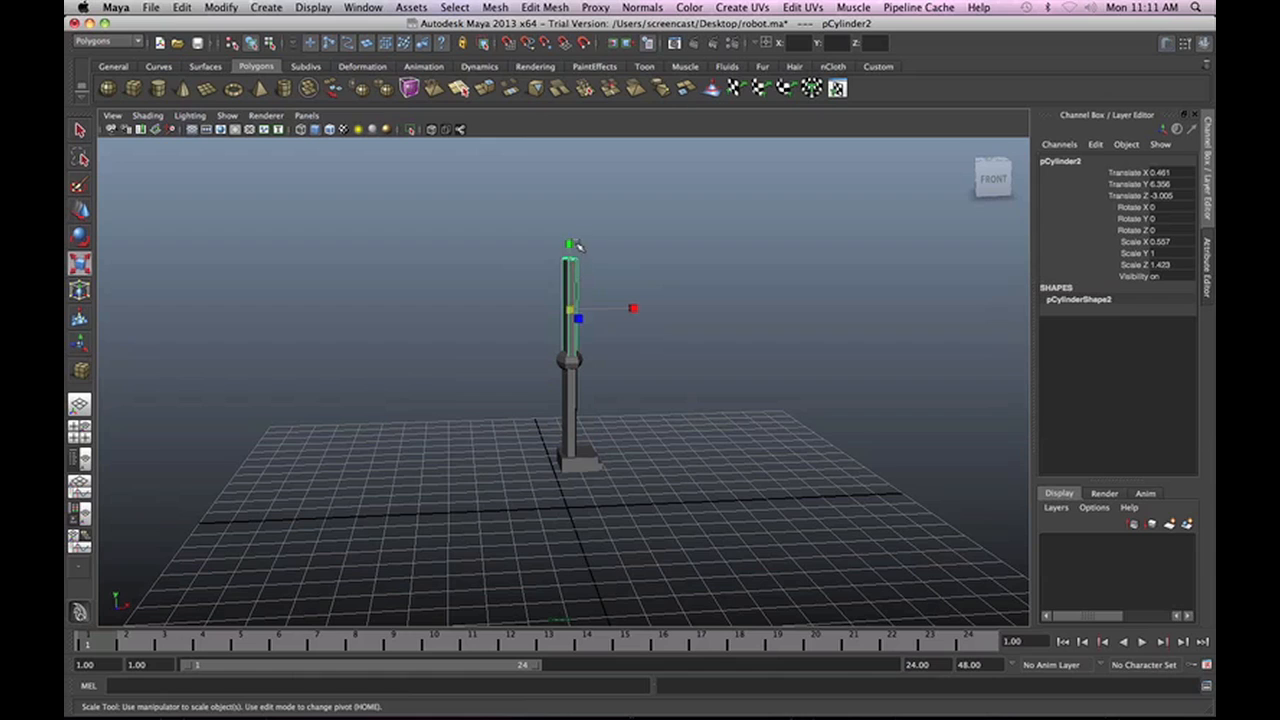
drag(577, 246, 593, 410)
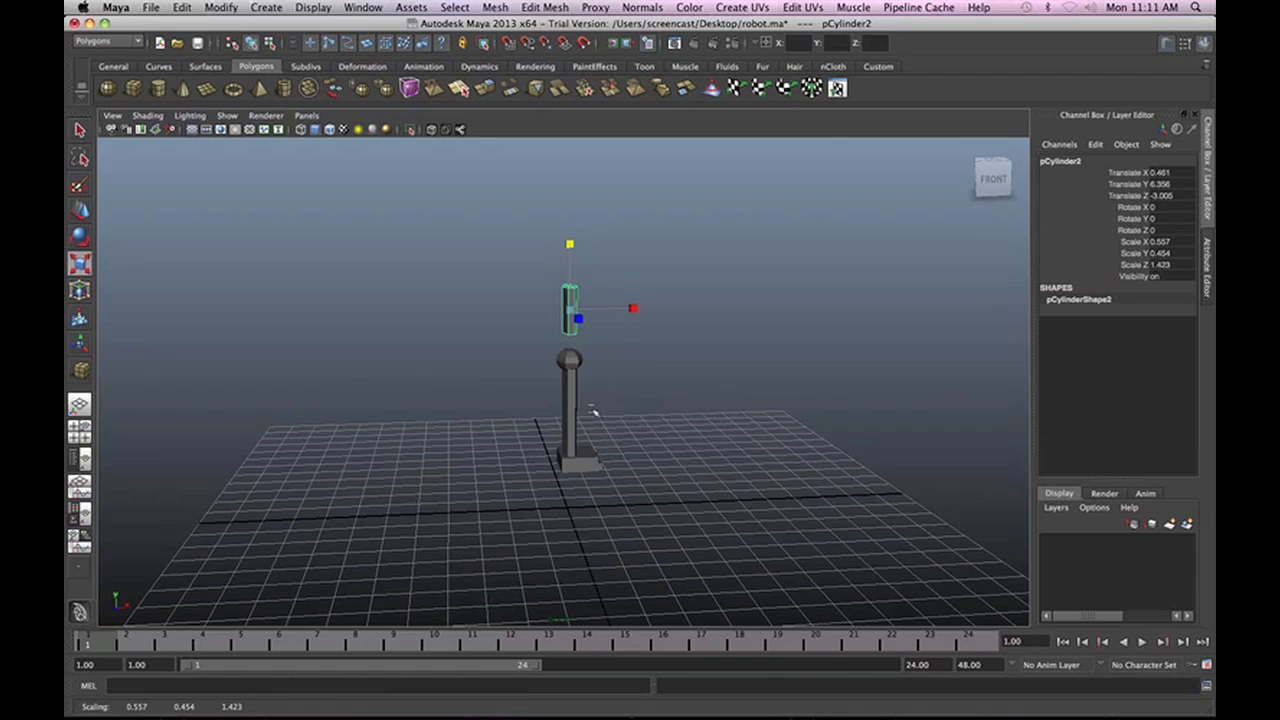
Shorten the lower cylinder to a Y scale of about 0.43 and lower it onto the foot at about Translate Y 1.78.
click(571, 414)
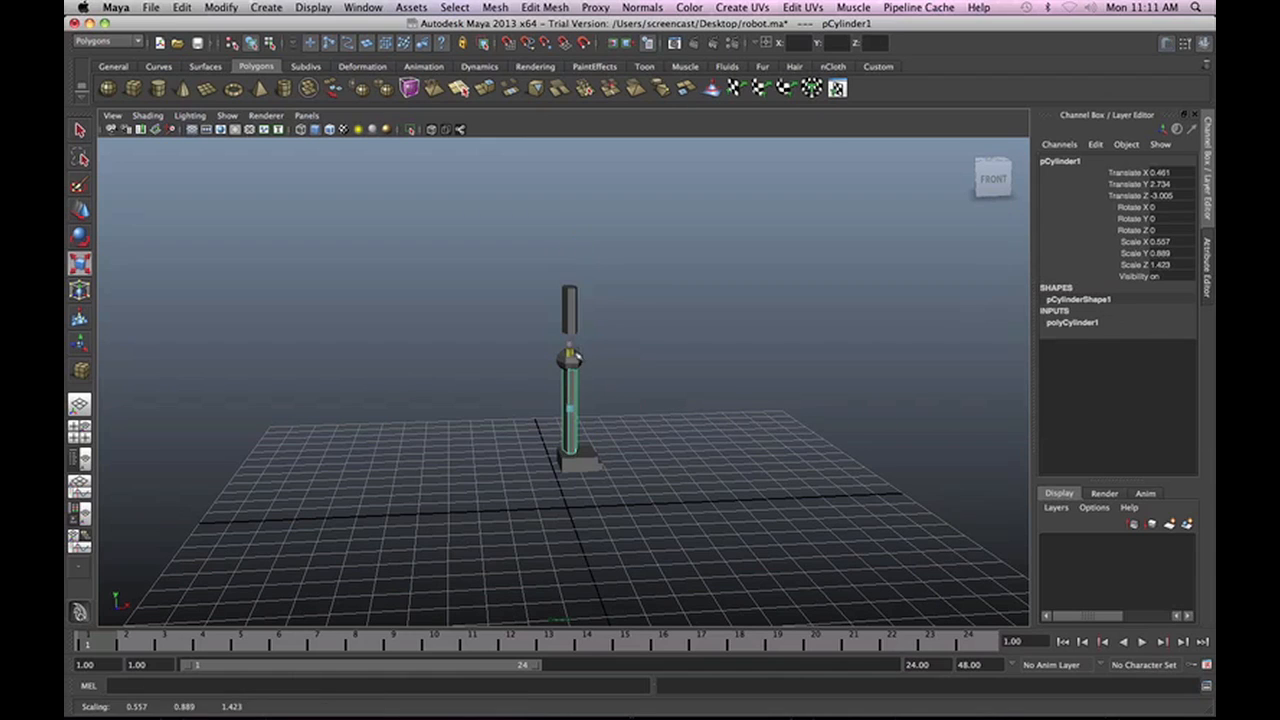
drag(576, 357, 579, 386)
key(w)
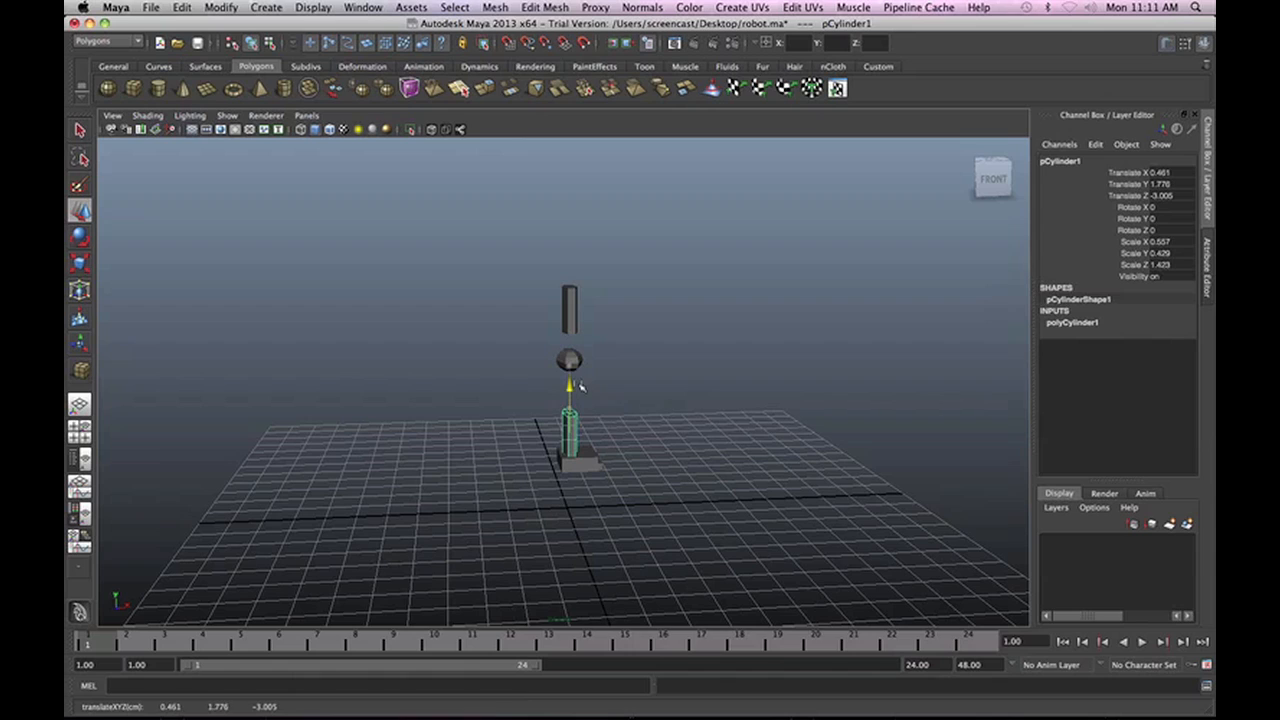
Lower the sphere onto the lower cylinder at about Translate Y 2.7, and lower the upper cylinder onto the sphere.
click(569, 360)
drag(574, 318, 577, 366)
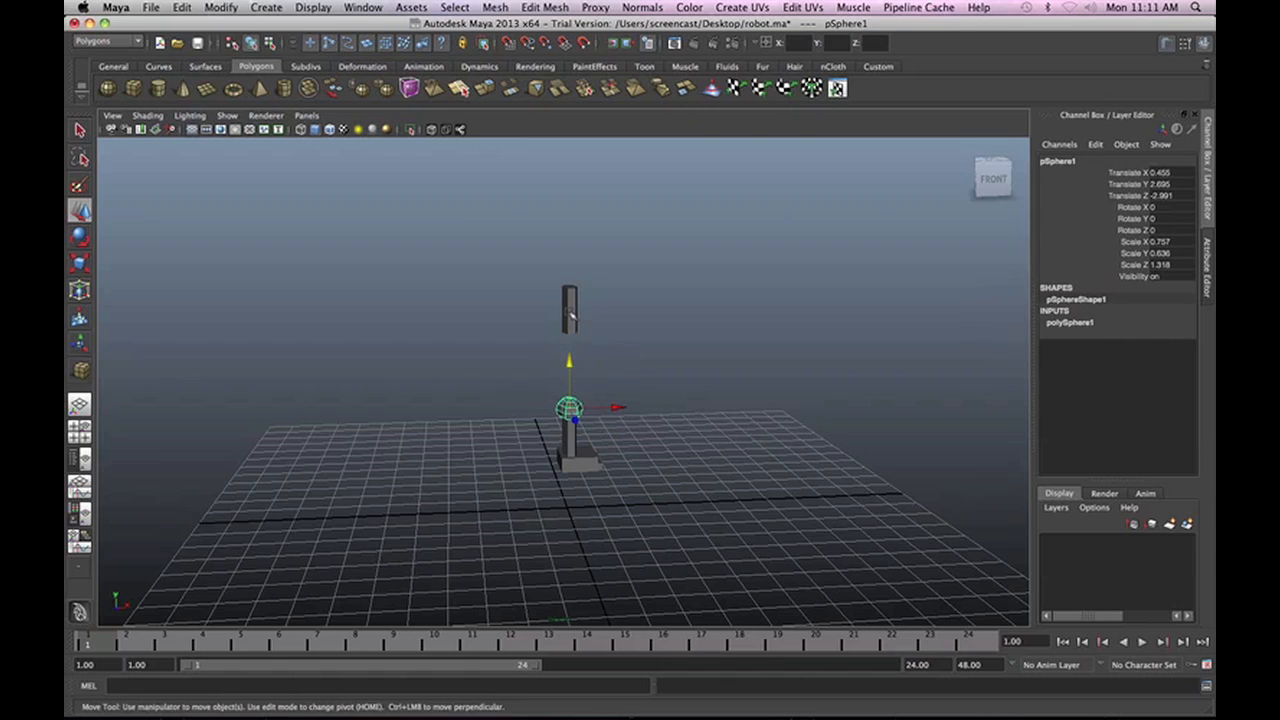
click(572, 318)
drag(572, 268, 573, 323)
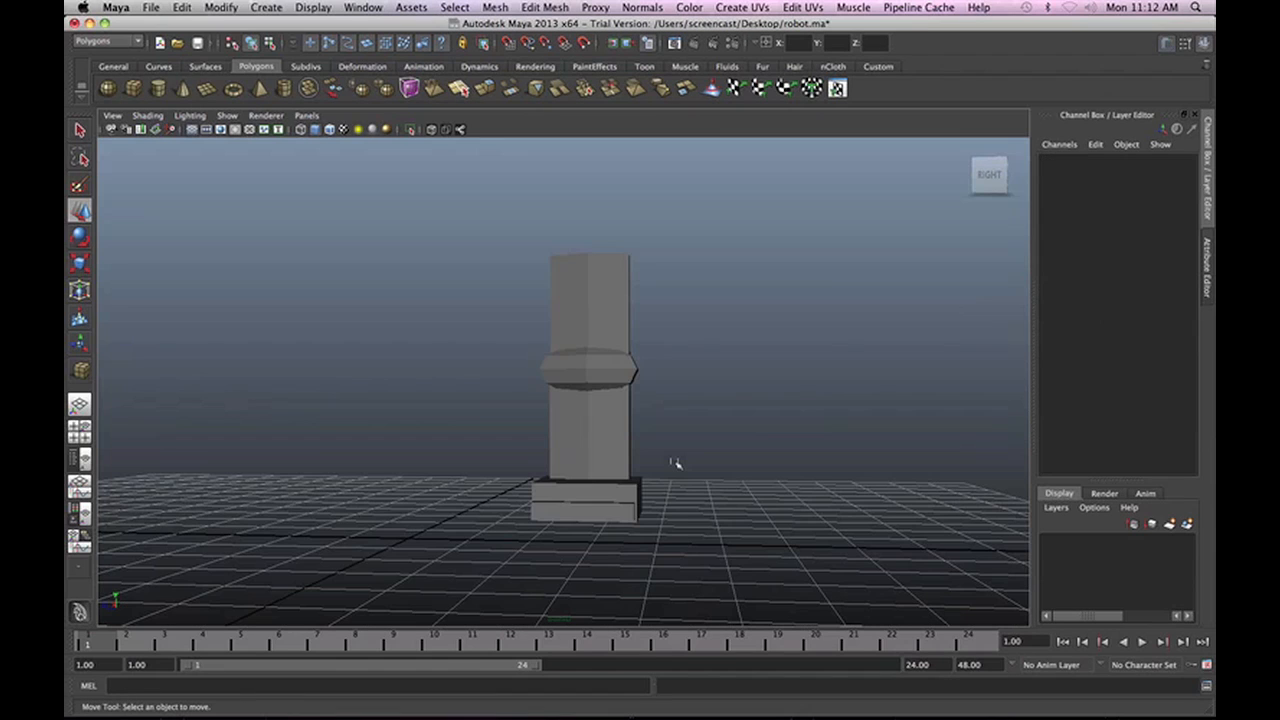
scroll(704, 434, down, 3)
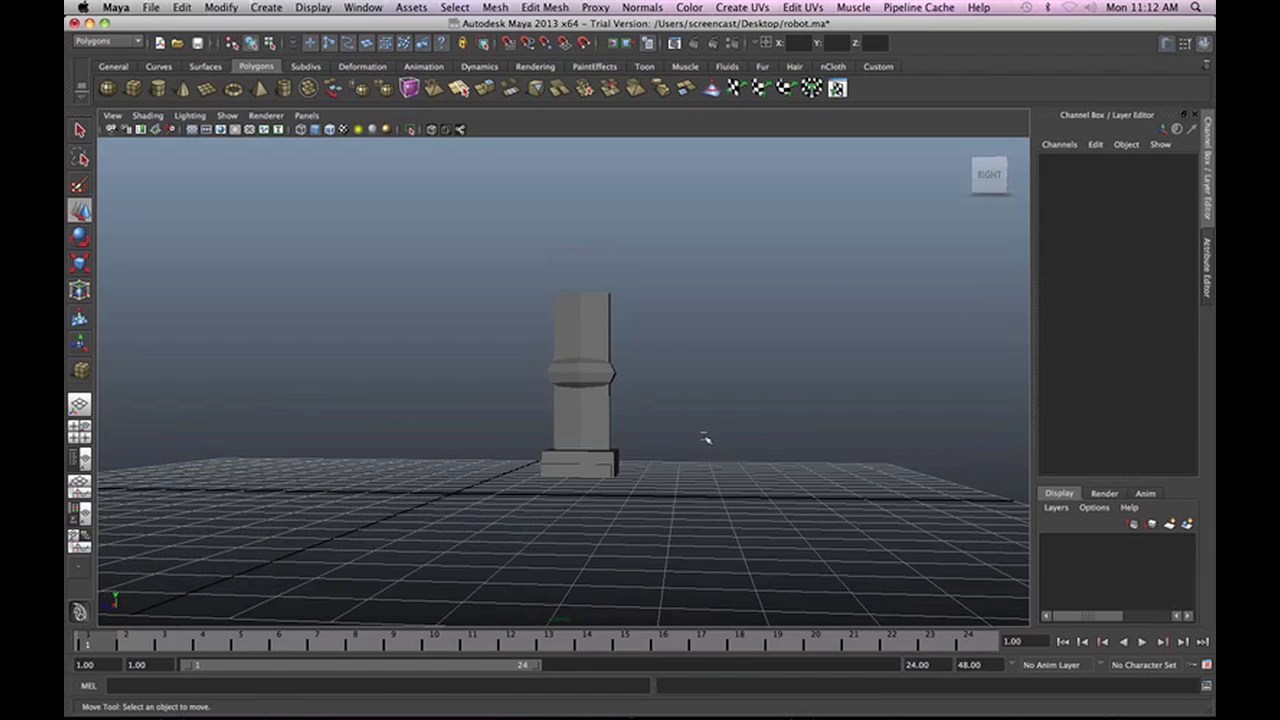
Duplicate the whole leg with its foot and move the copy along Z until its upper cylinder is at about Translate Z -0.16.
alt+drag(708, 448, 700, 509)
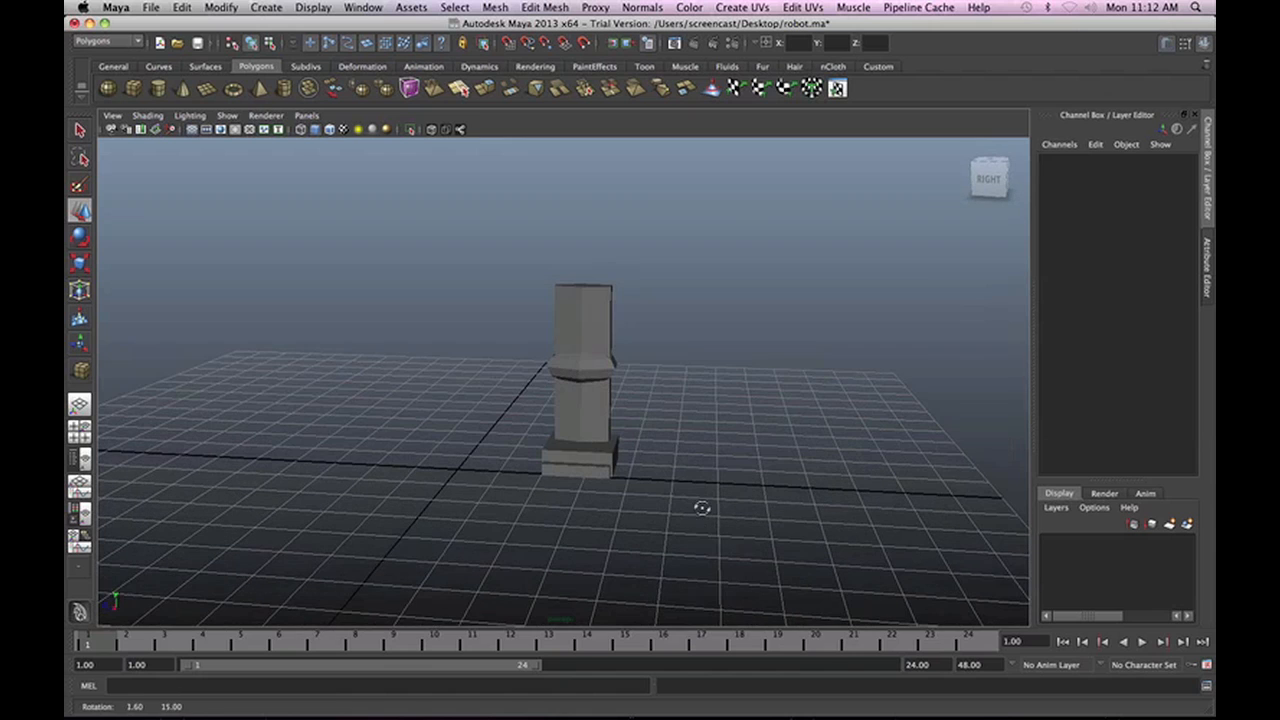
alt+middle_drag(694, 500, 788, 526)
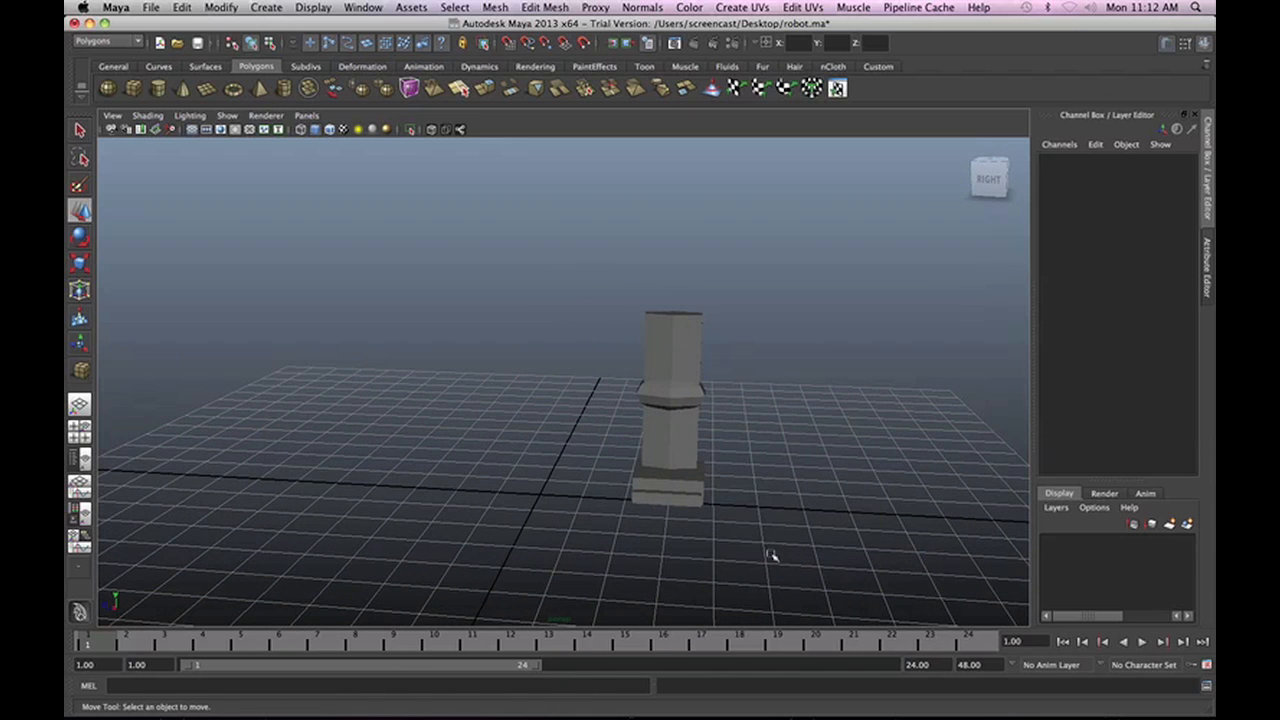
drag(787, 561, 568, 277)
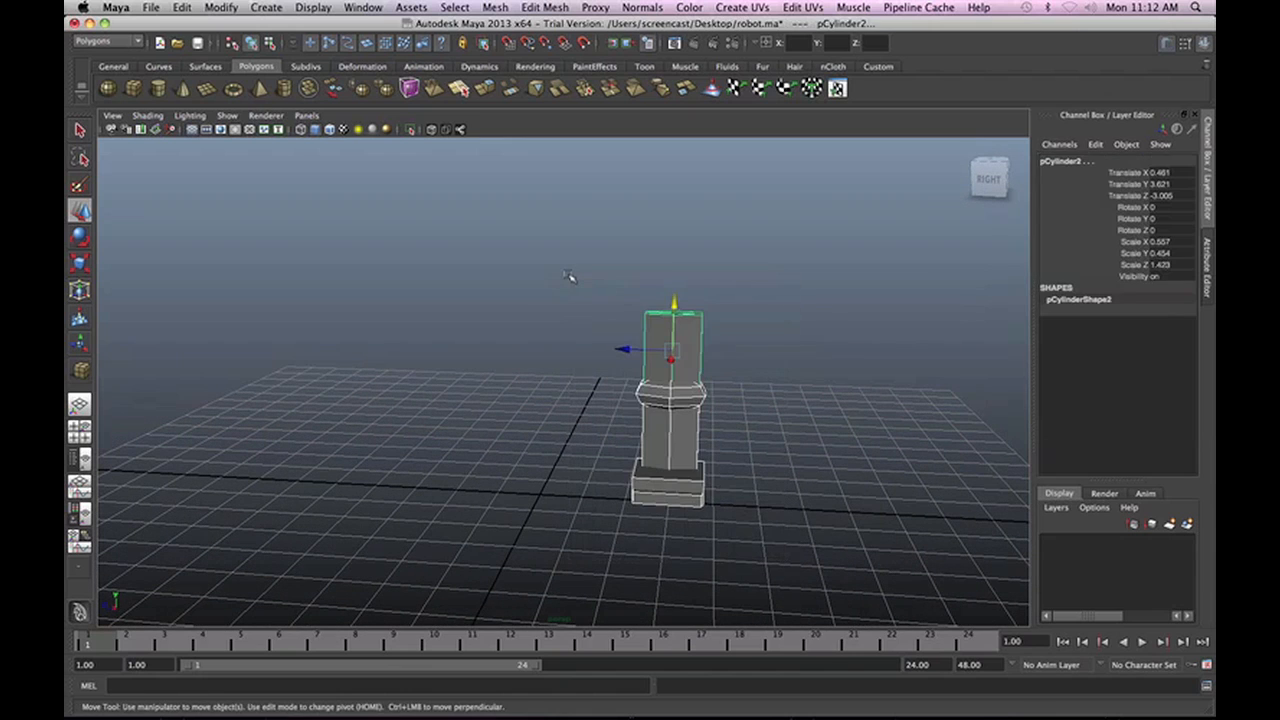
key(ctrl+d)
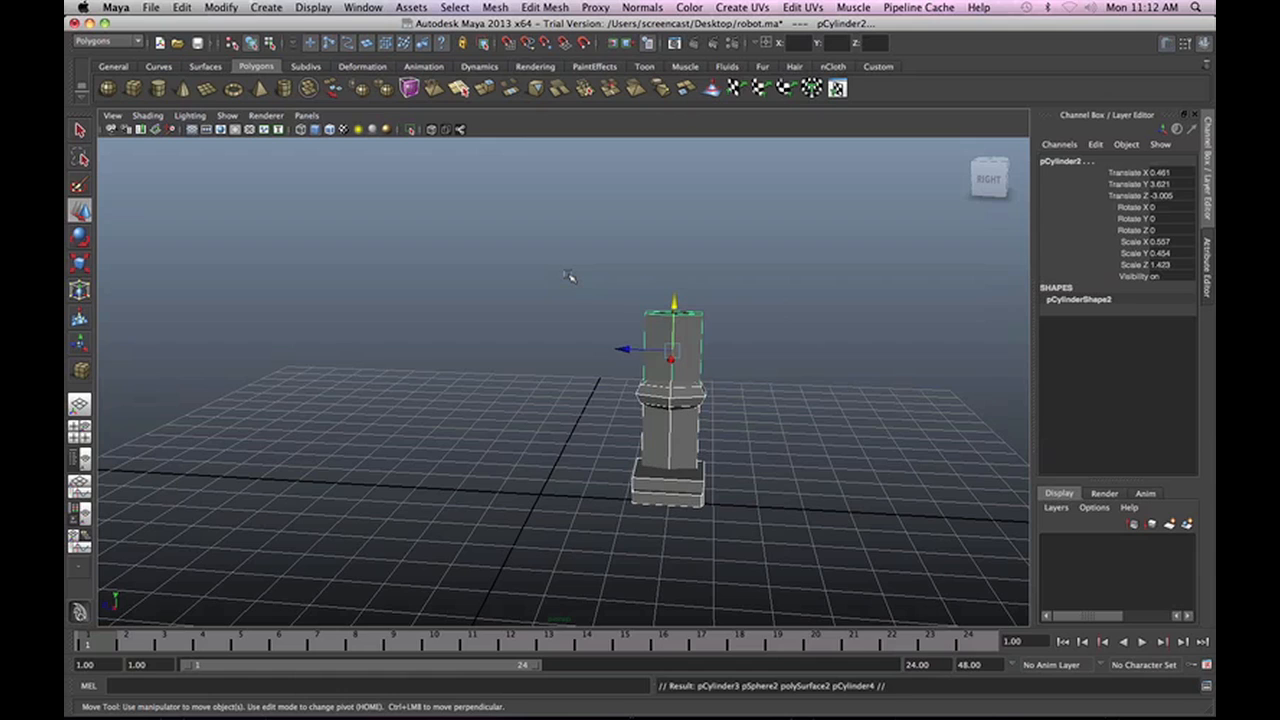
drag(629, 351, 496, 348)
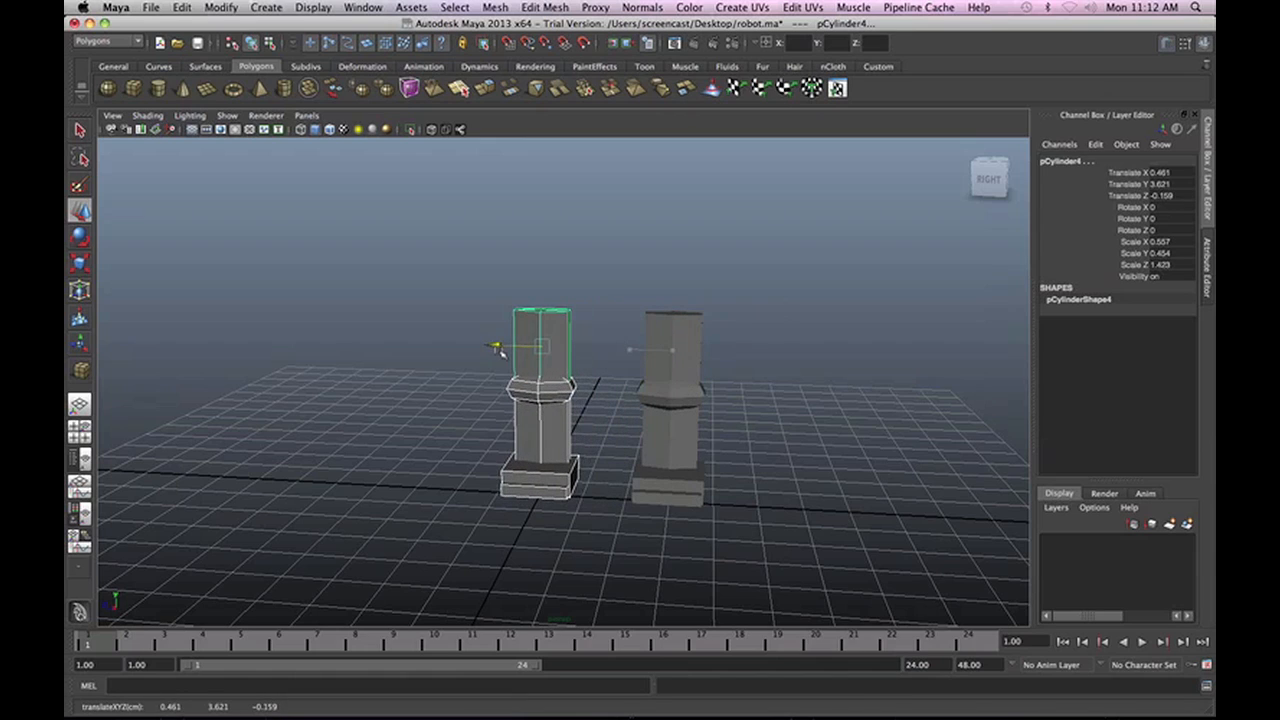
click(812, 521)
Create a tall polygon box for the robot's body and place it on top of both legs at about Translate Y 7.73.
alt+drag(812, 521, 309, 286)
click(133, 89)
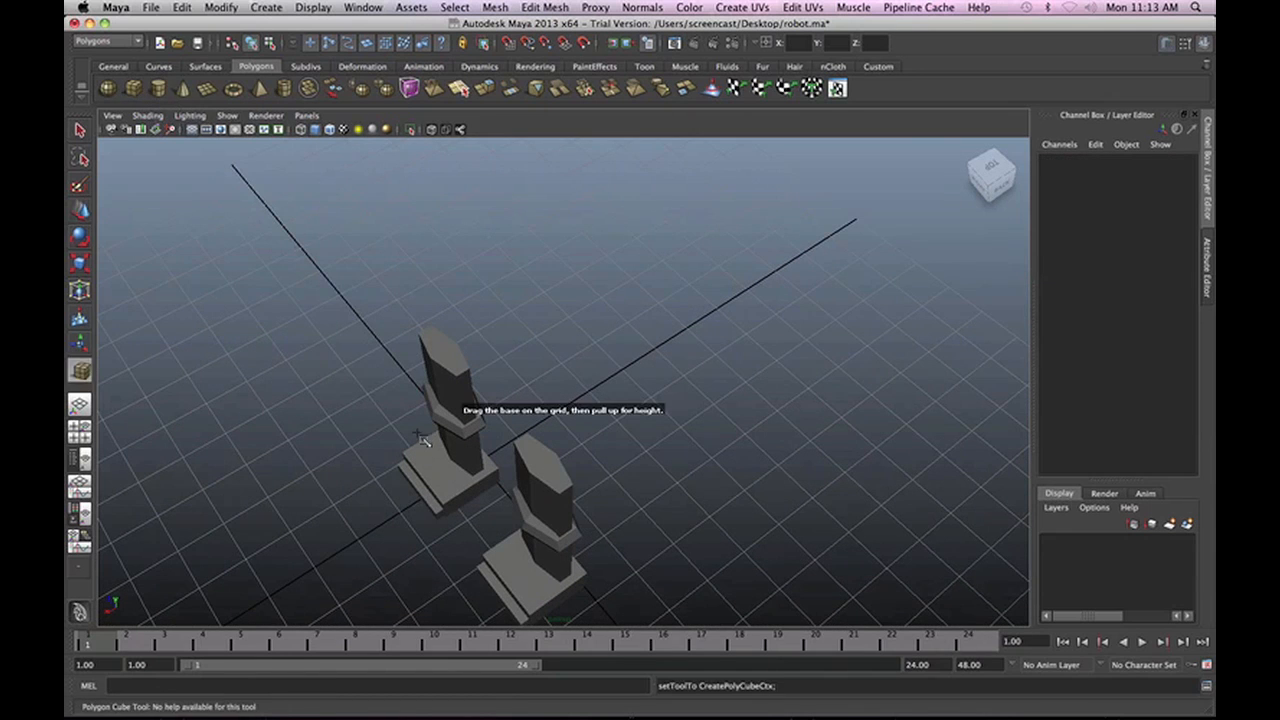
drag(466, 496, 646, 557)
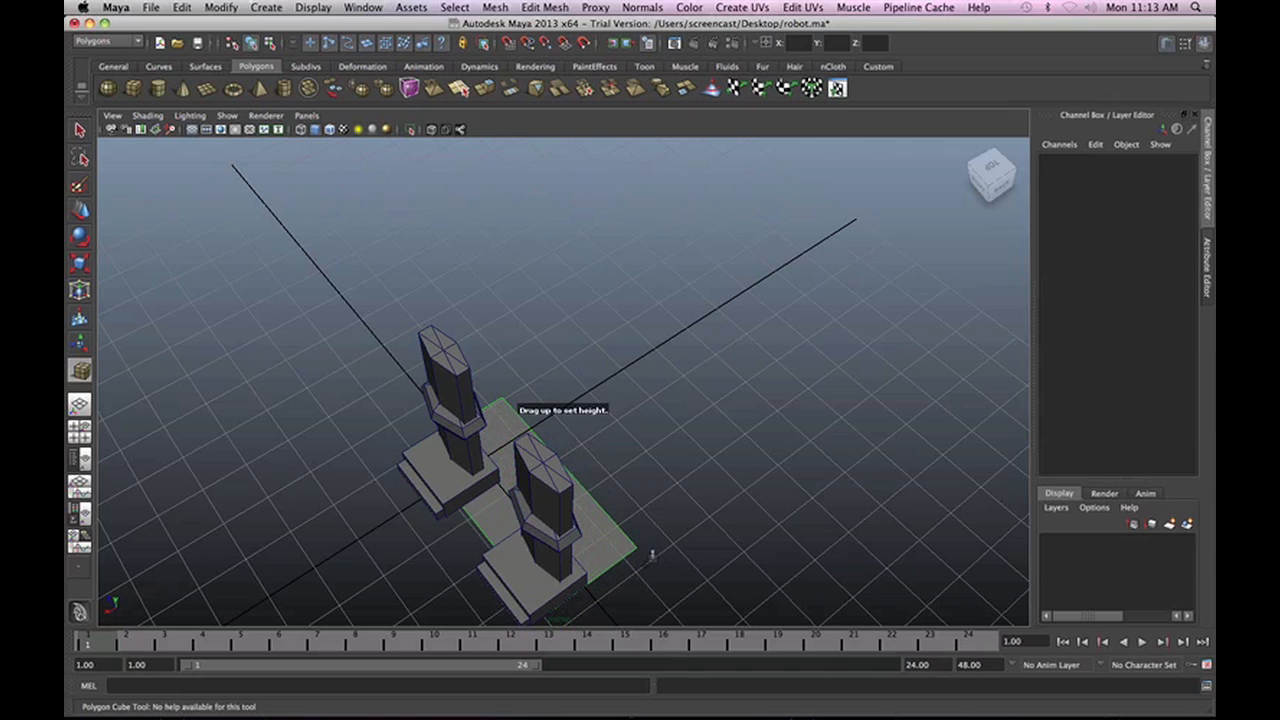
drag(625, 505, 631, 279)
alt+drag(631, 451, 631, 384)
drag(518, 371, 483, 127)
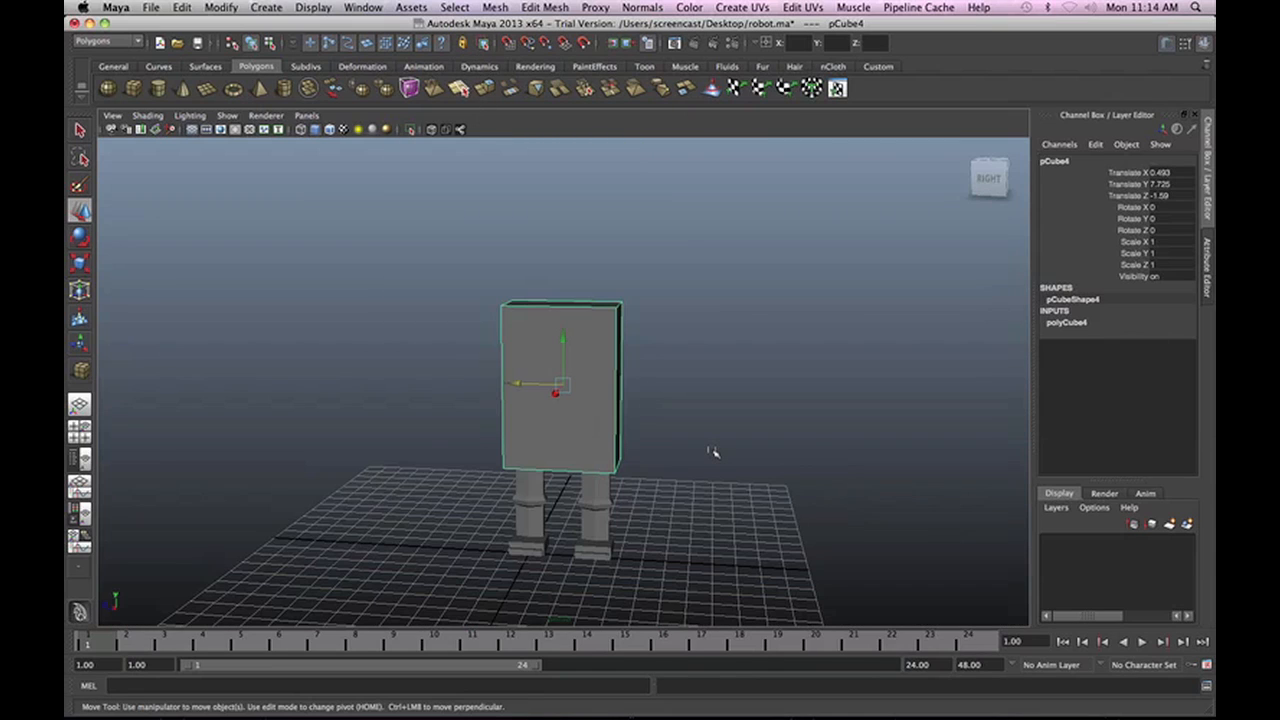
Examine the body and legs from the right, back and left sides, ending on the right view.
alt+drag(779, 452, 714, 414)
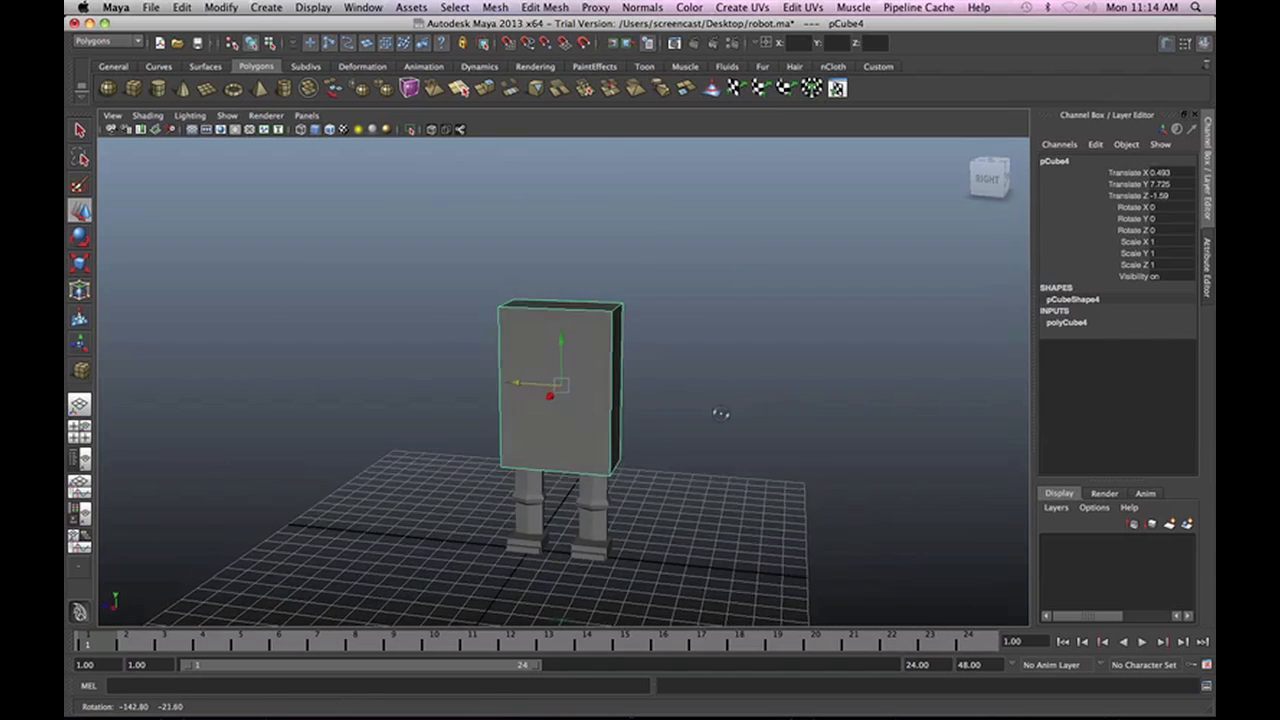
click(990, 178)
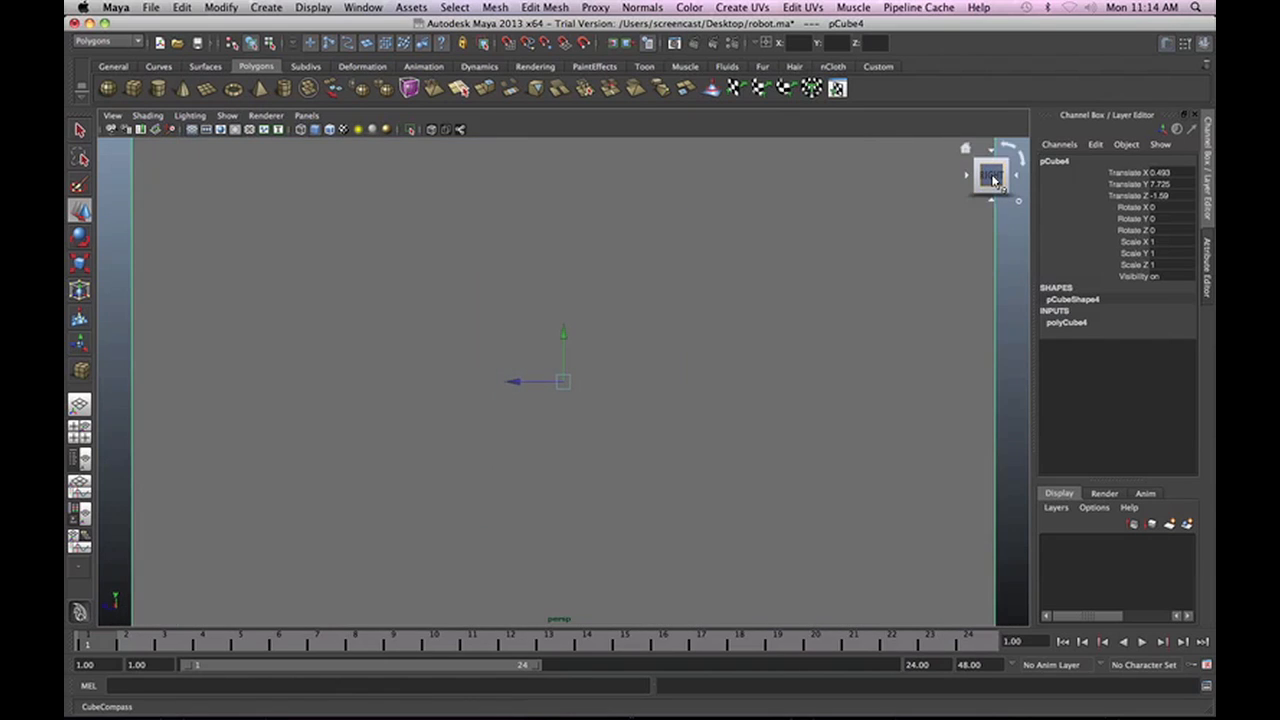
key(a)
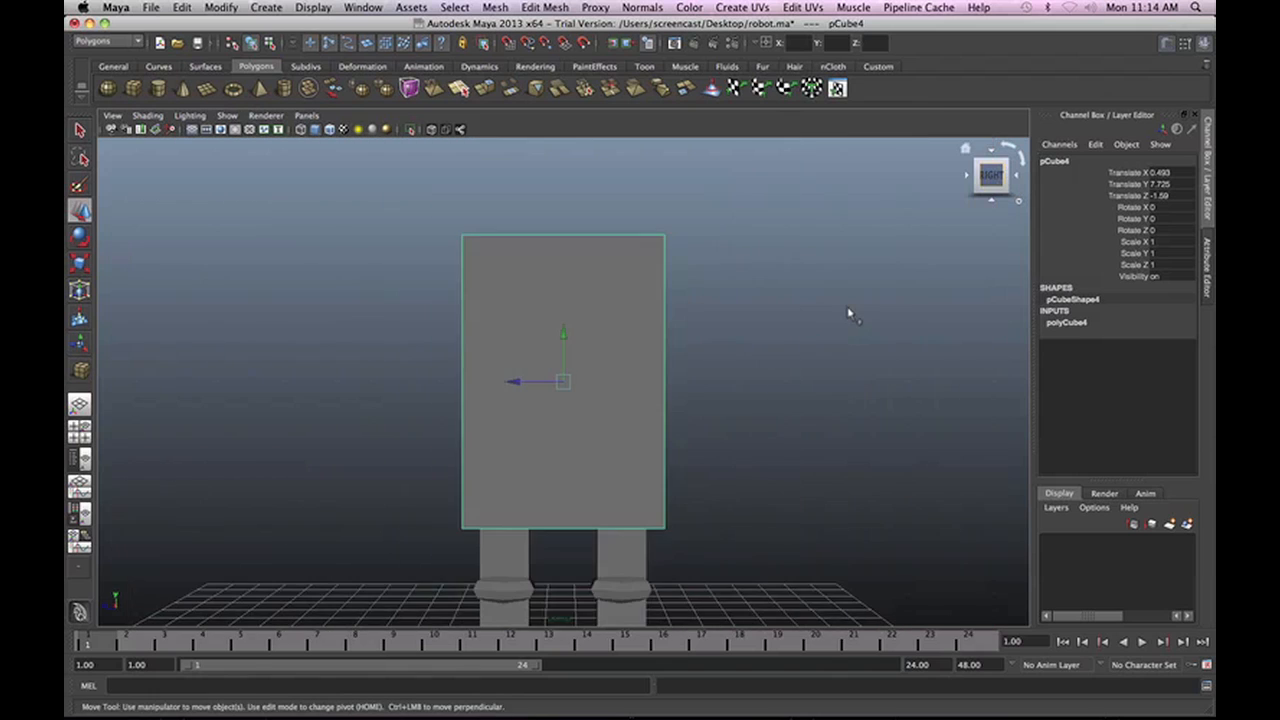
click(1018, 180)
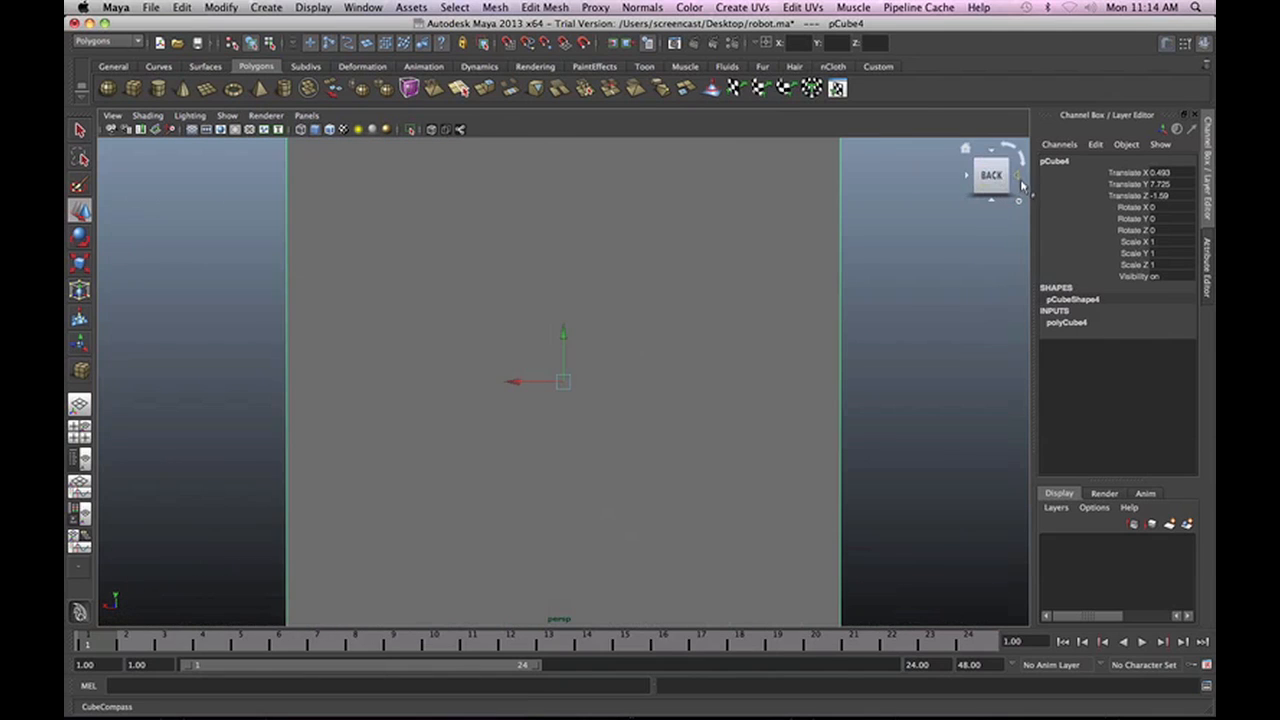
click(1019, 178)
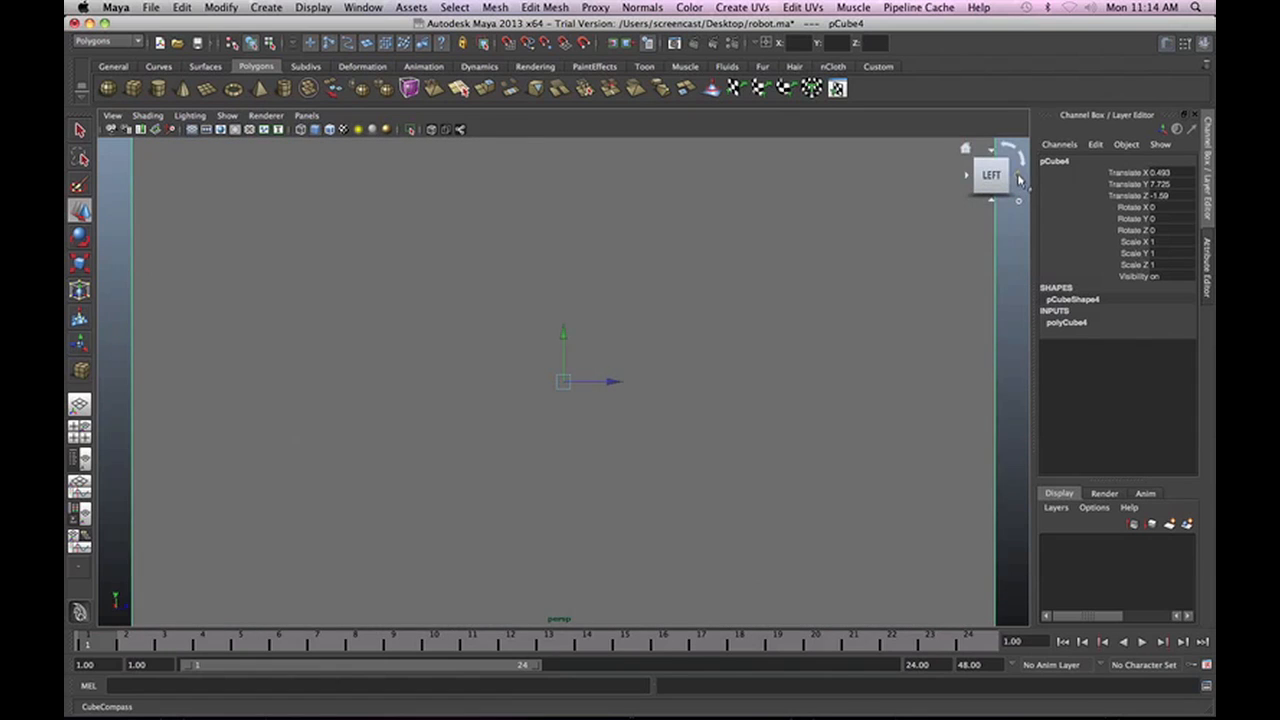
click(1019, 178)
click(1019, 178)
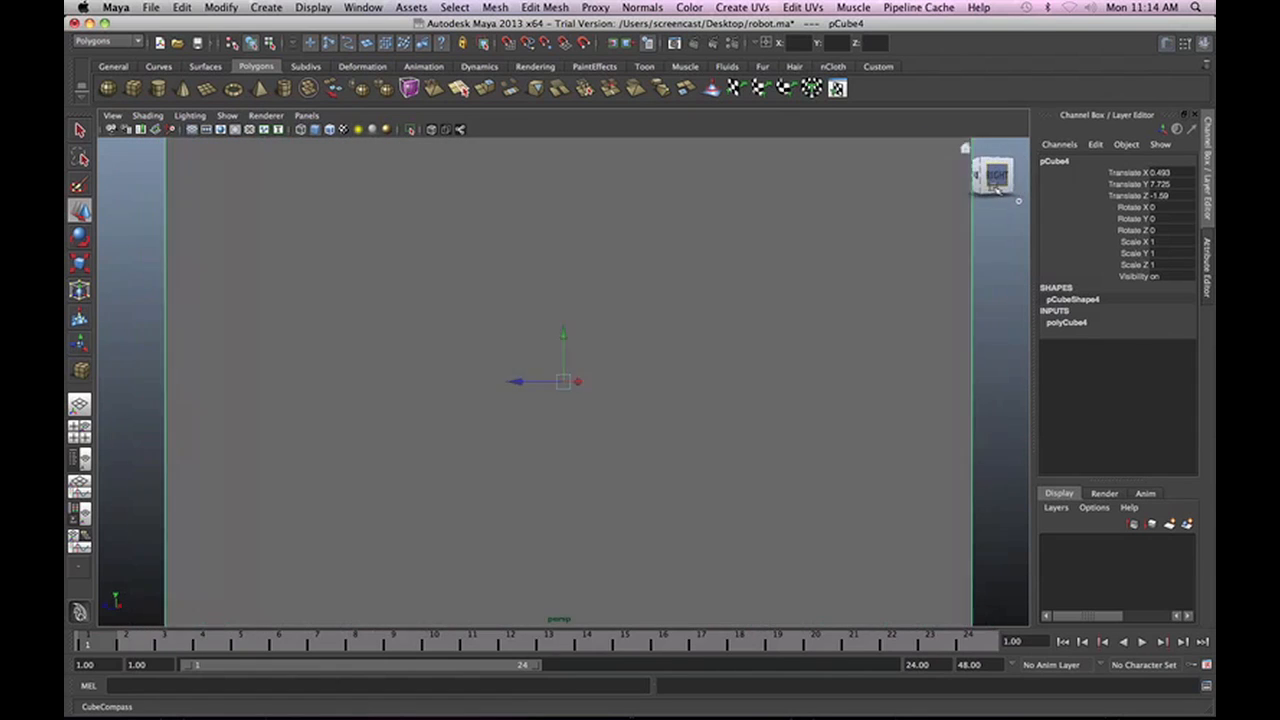
scroll(983, 320, down, 2)
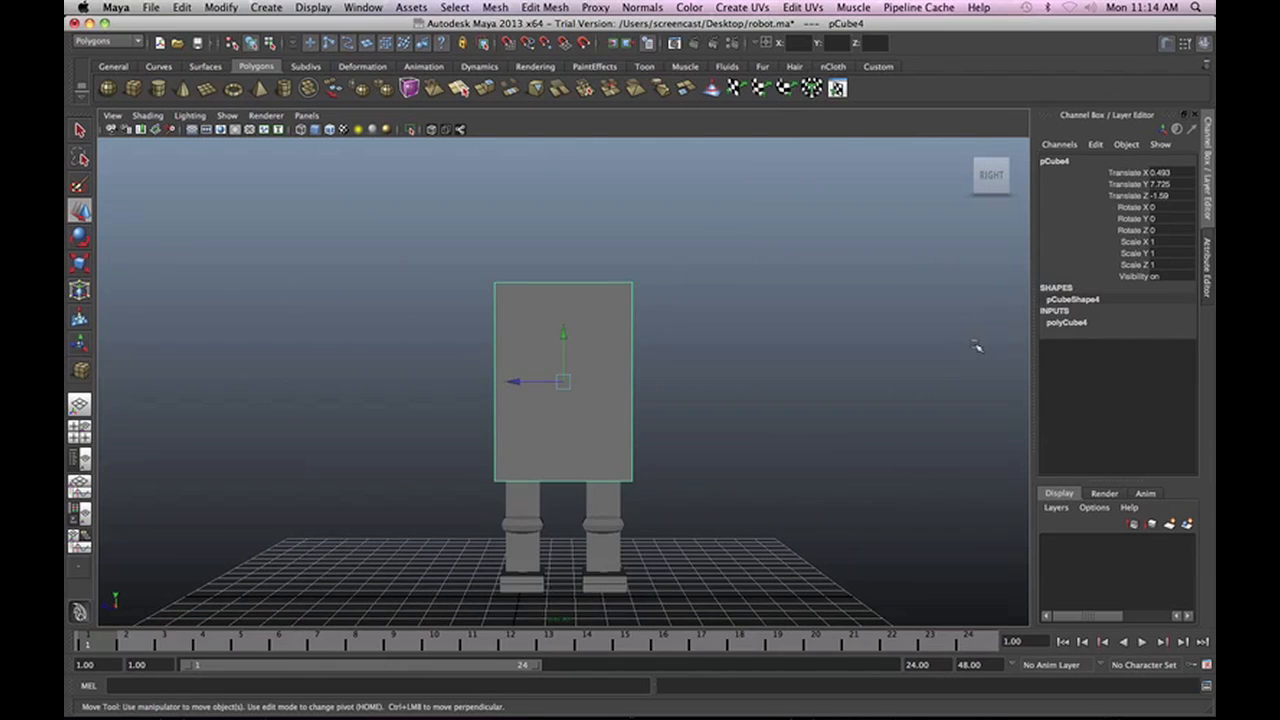
click(671, 500)
click(586, 409)
click(686, 458)
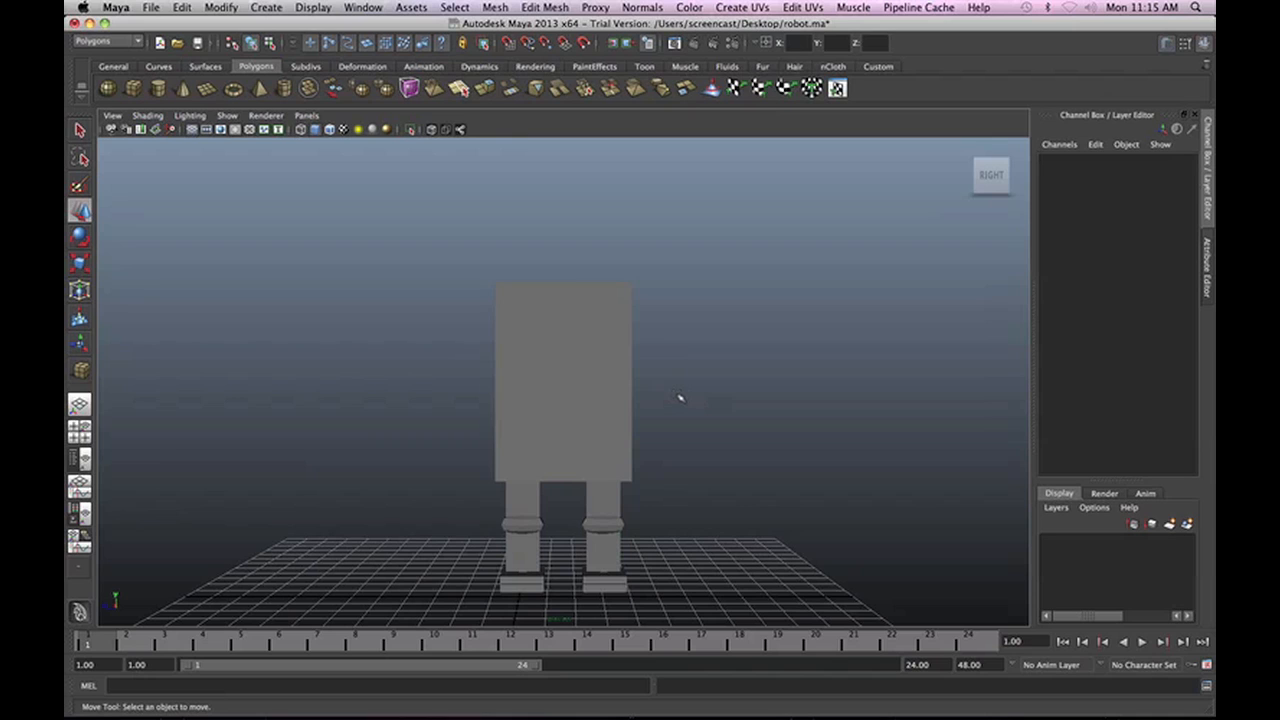
Scale the body box to about X 0.48, Y 0.52 and Z 0.93 in the four-view layout and lower it to Translate Y 6.
key(space)
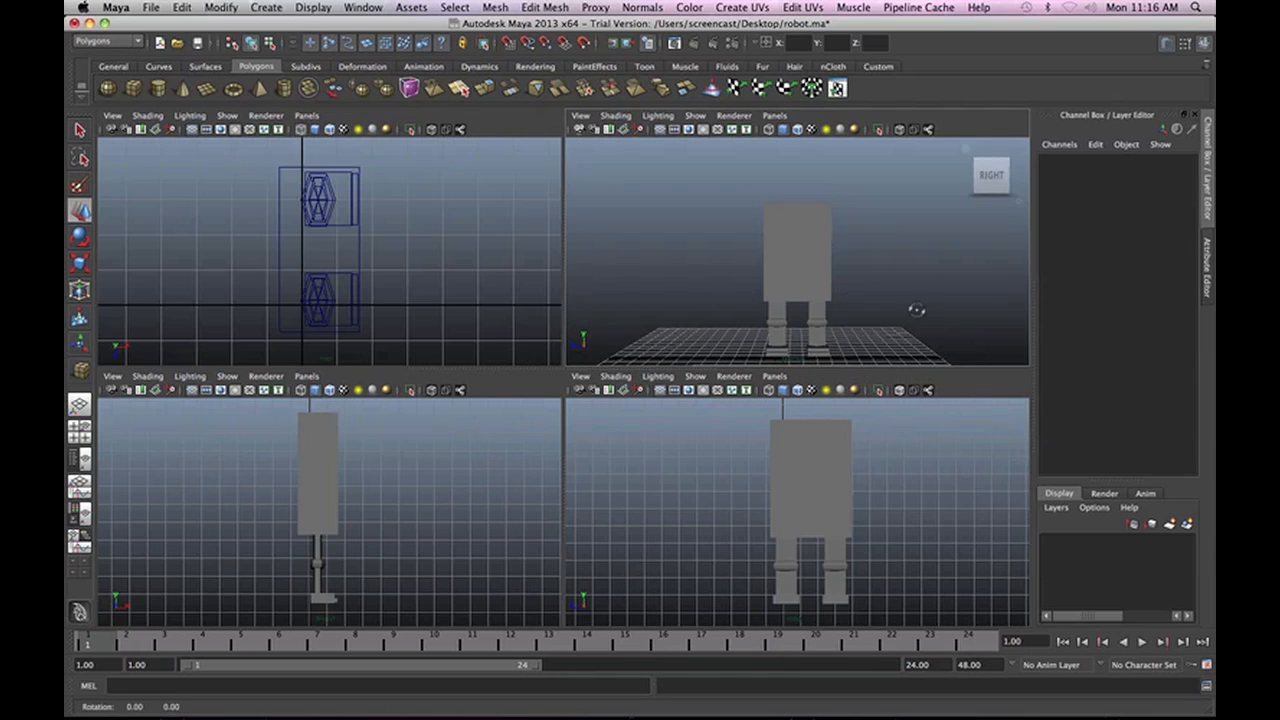
alt+drag(909, 309, 830, 270)
click(812, 262)
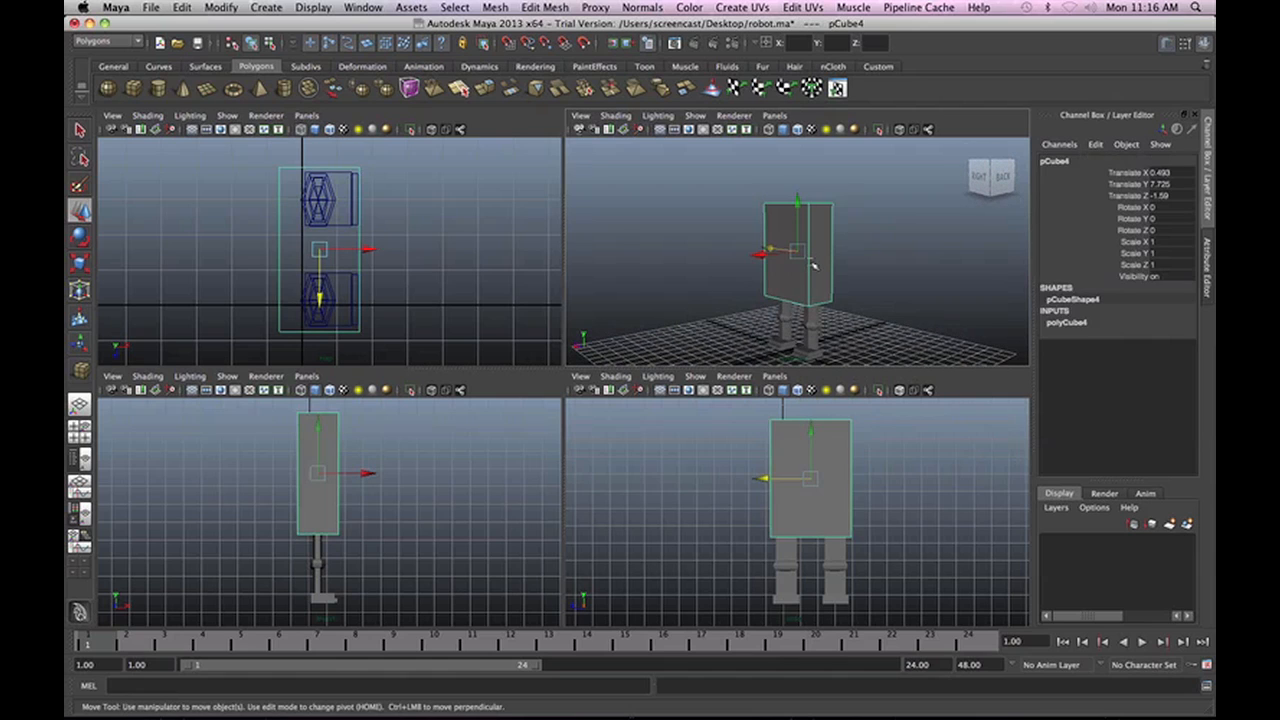
key(e)
key(r)
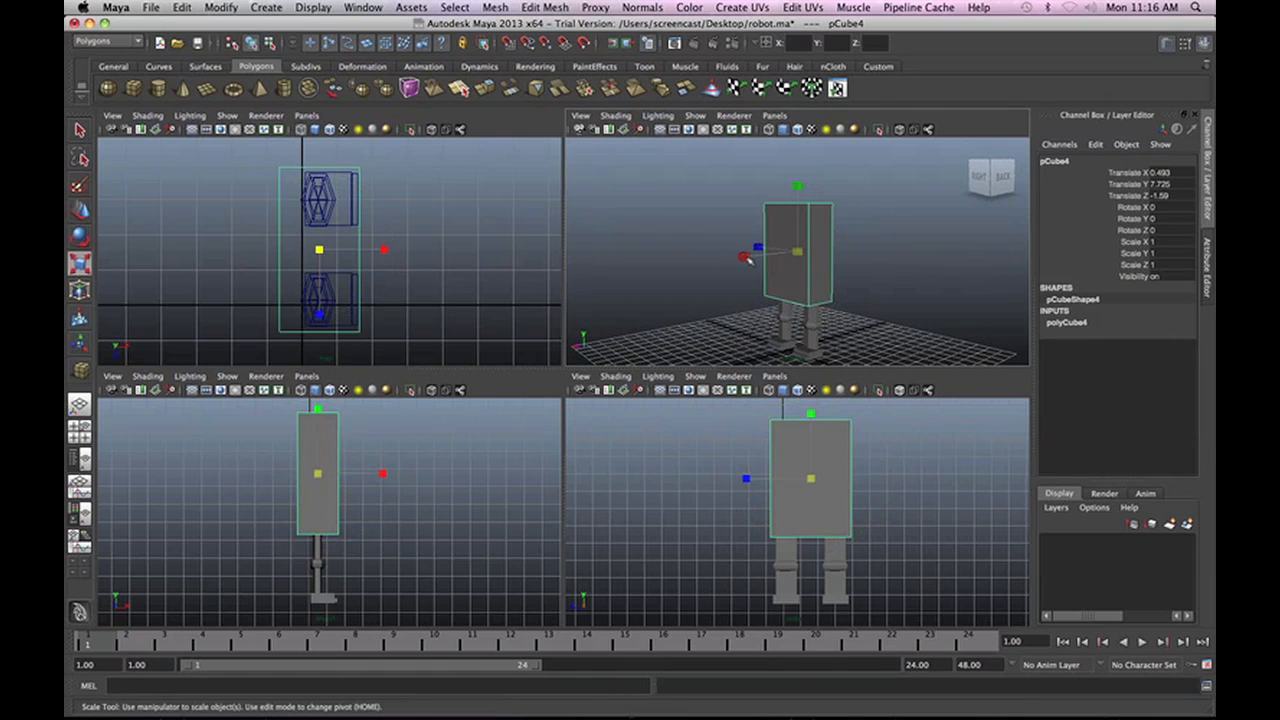
drag(745, 258, 777, 257)
drag(797, 188, 802, 221)
key(w)
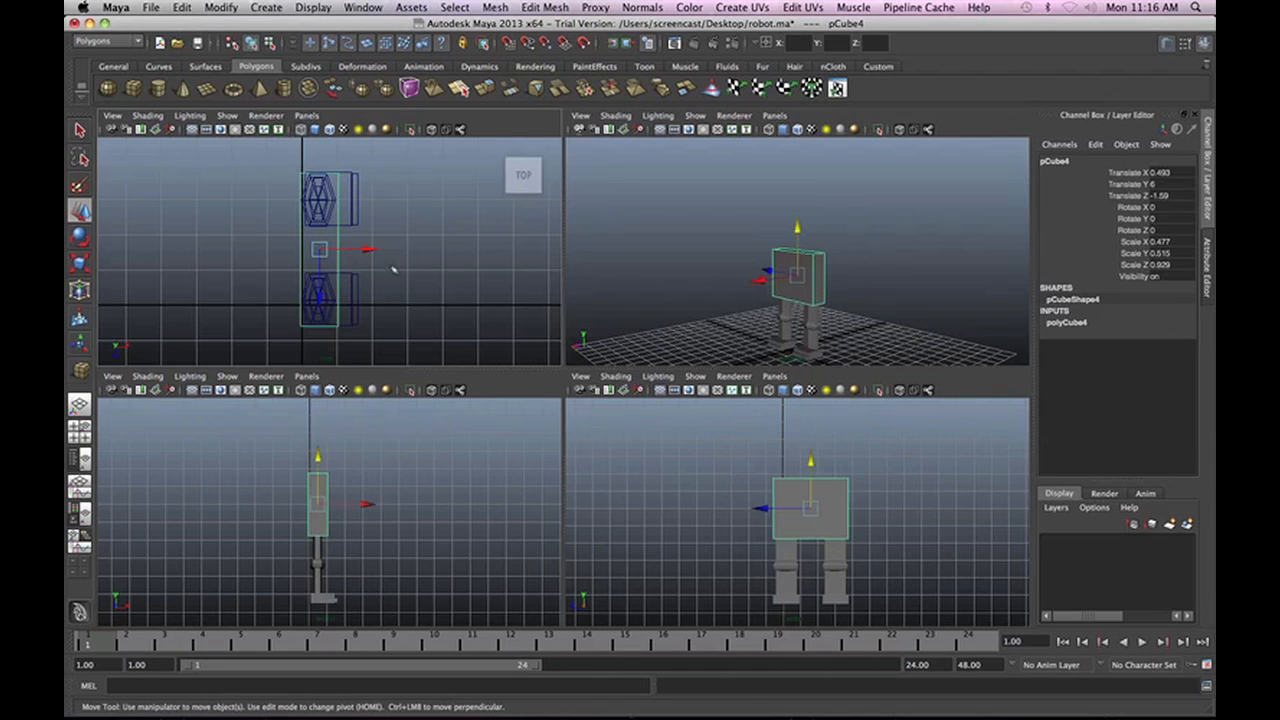
Look at the top and front views at full size and return to the four-view layout.
key(space)
key(space)
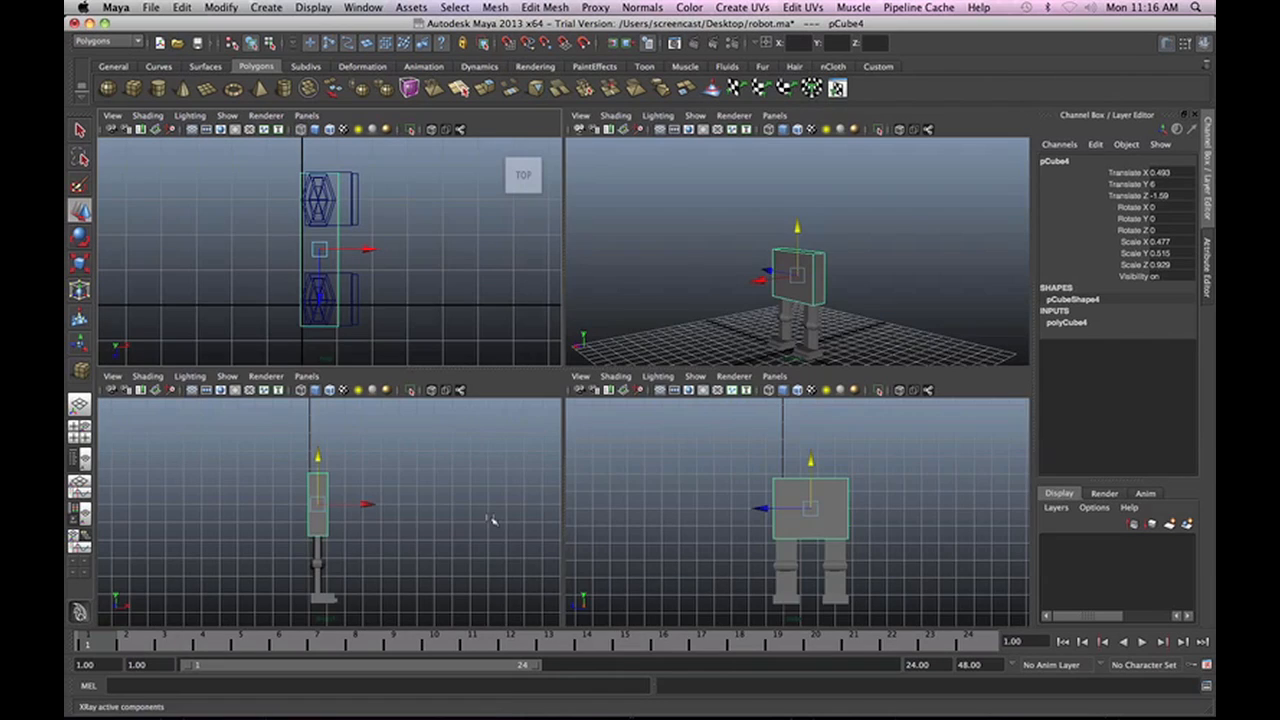
key(space)
key(space)
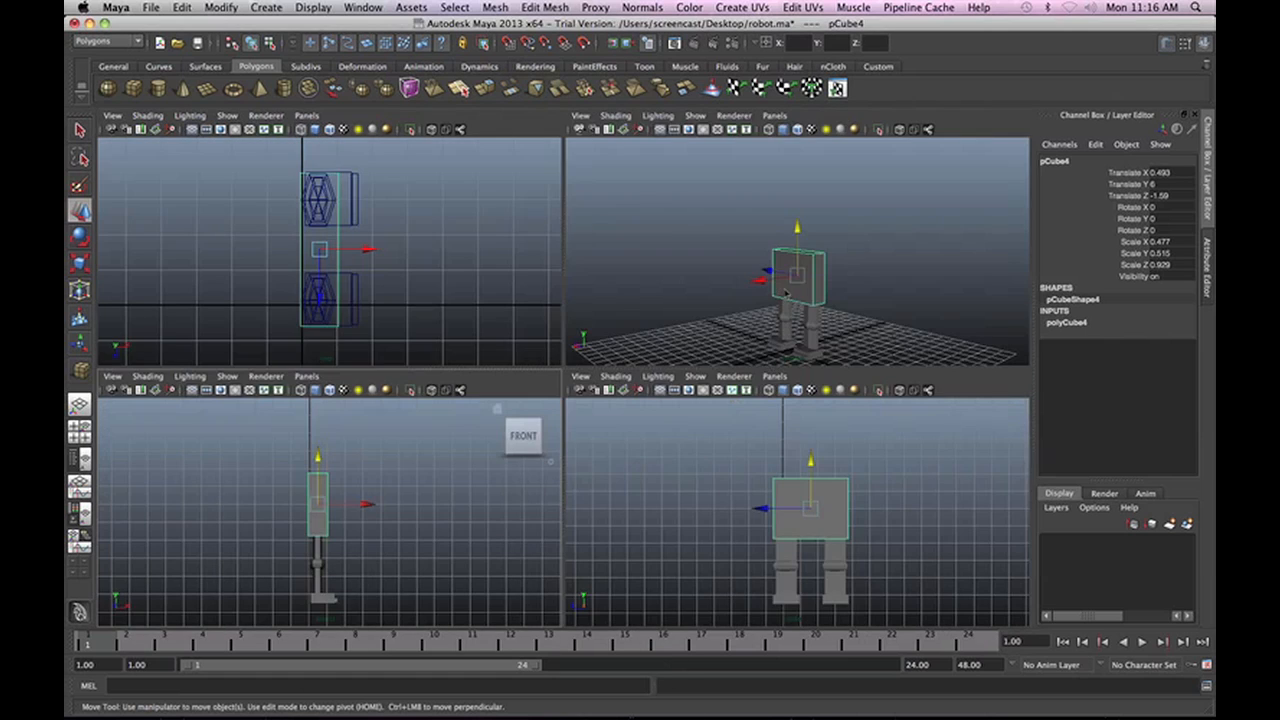
Inspect the original and duplicated feet up close in the perspective view, selecting each in turn.
key(space)
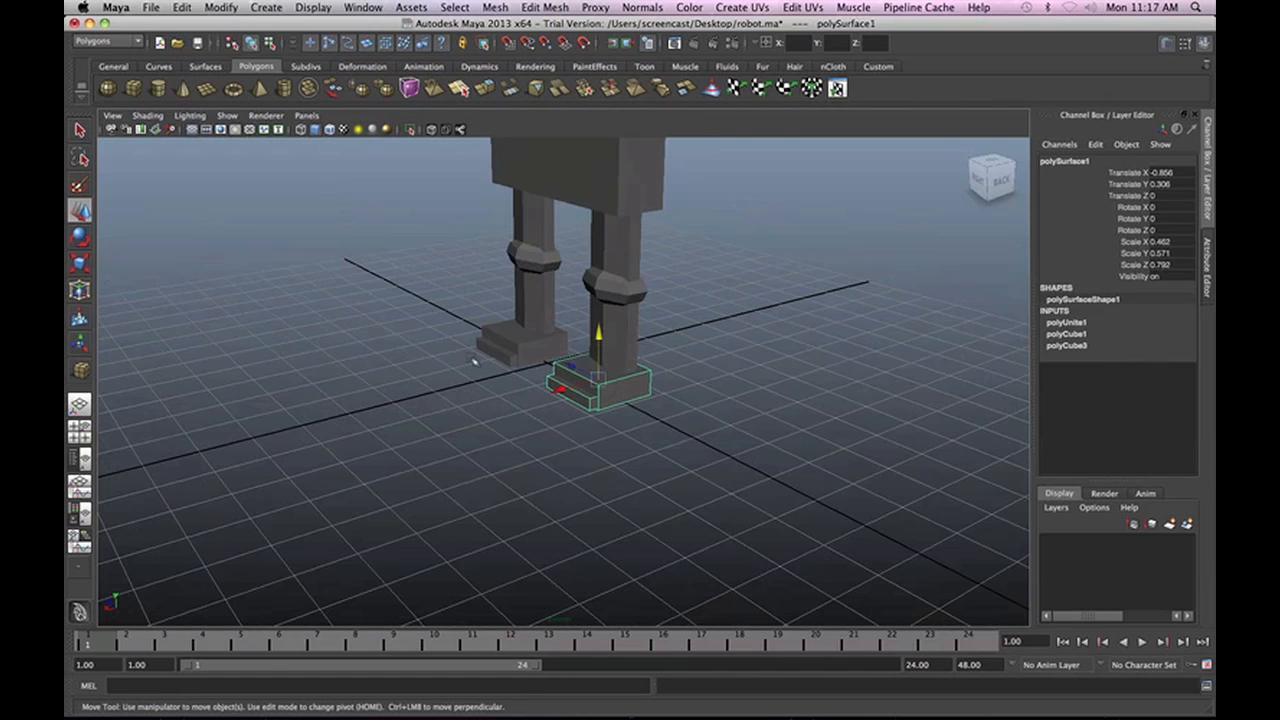
alt+middle_drag(471, 357, 674, 463)
alt+drag(573, 407, 449, 474)
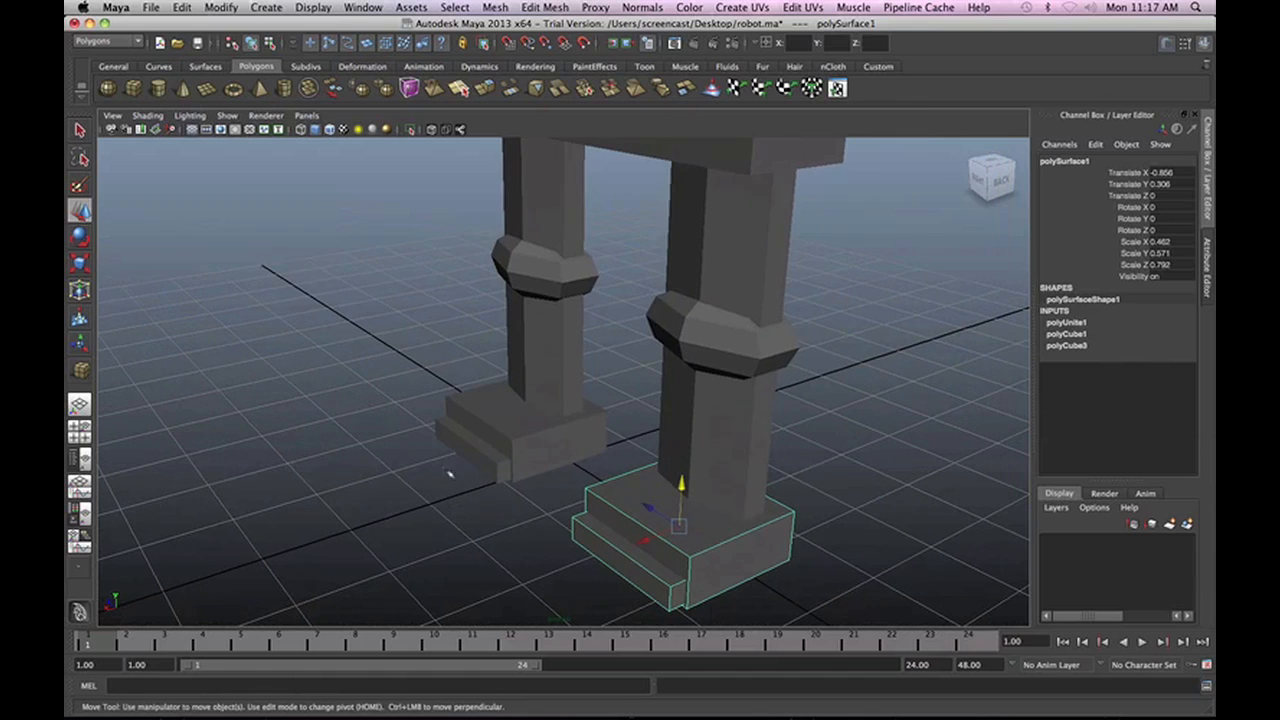
click(533, 433)
mouse_move(497, 541)
alt+mouse_down()
mouse_move(520, 546)
mouse_move(577, 520)
mouse_move(517, 547)
alt+mouse_up()
scroll(519, 547, up, 3)
alt+middle_drag(523, 547, 693, 390)
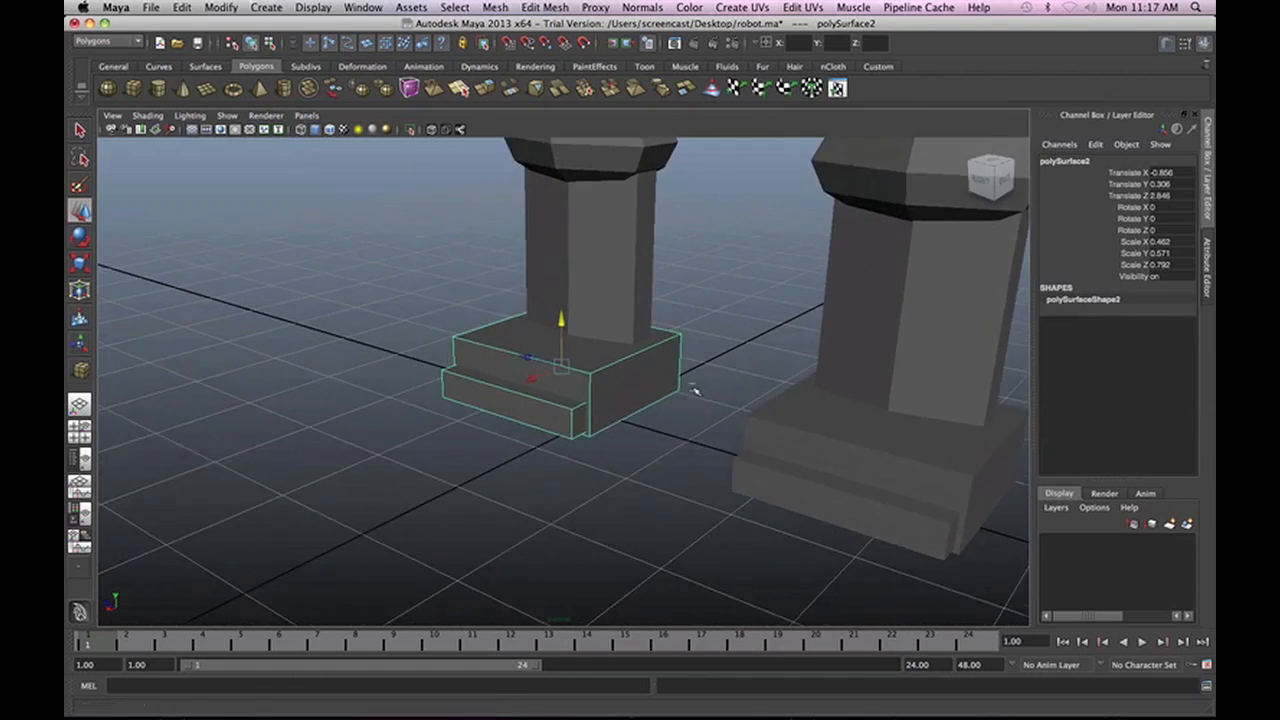
scroll(680, 378, up, 1)
click(887, 437)
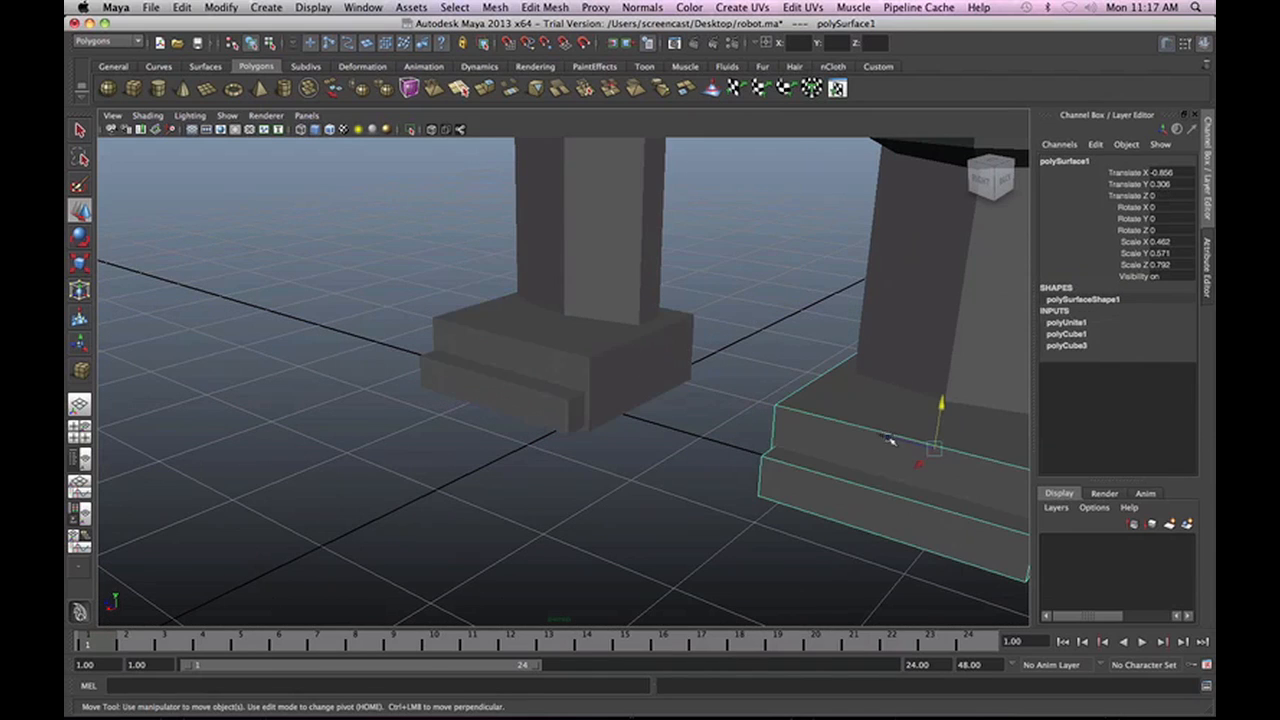
Separate the duplicated foot's combined mesh into its individual boxes.
click(665, 362)
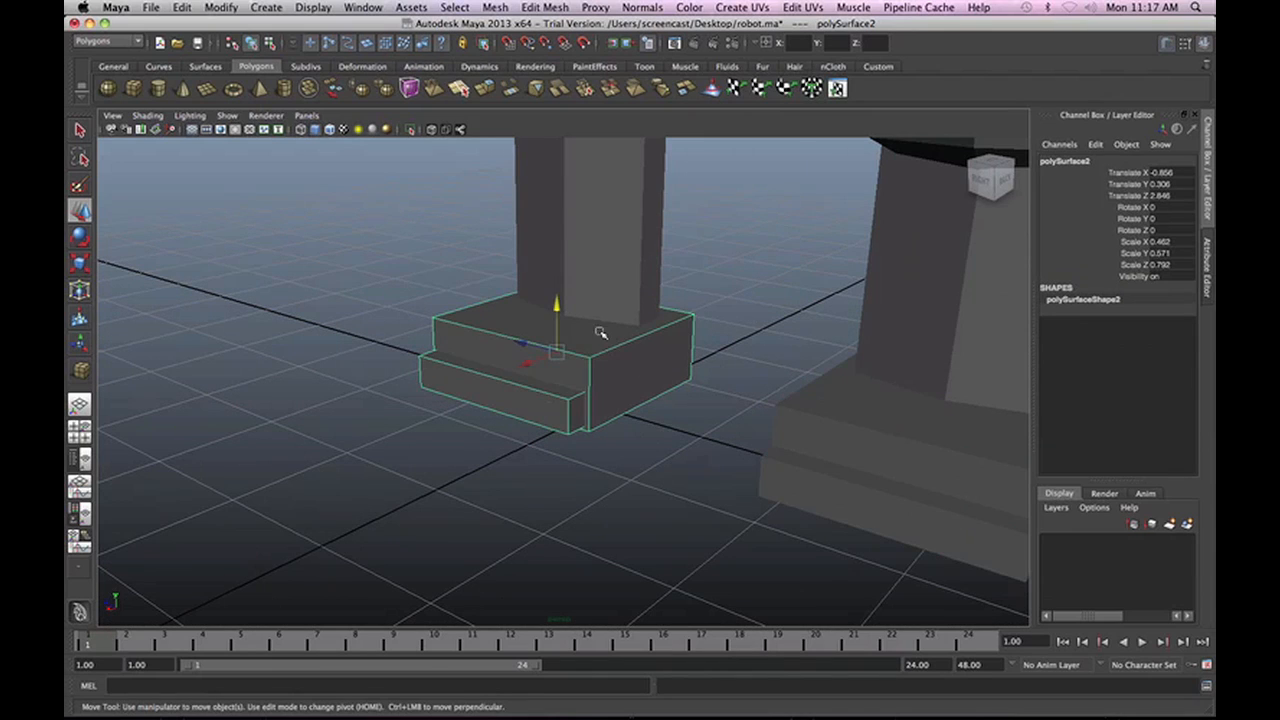
click(496, 8)
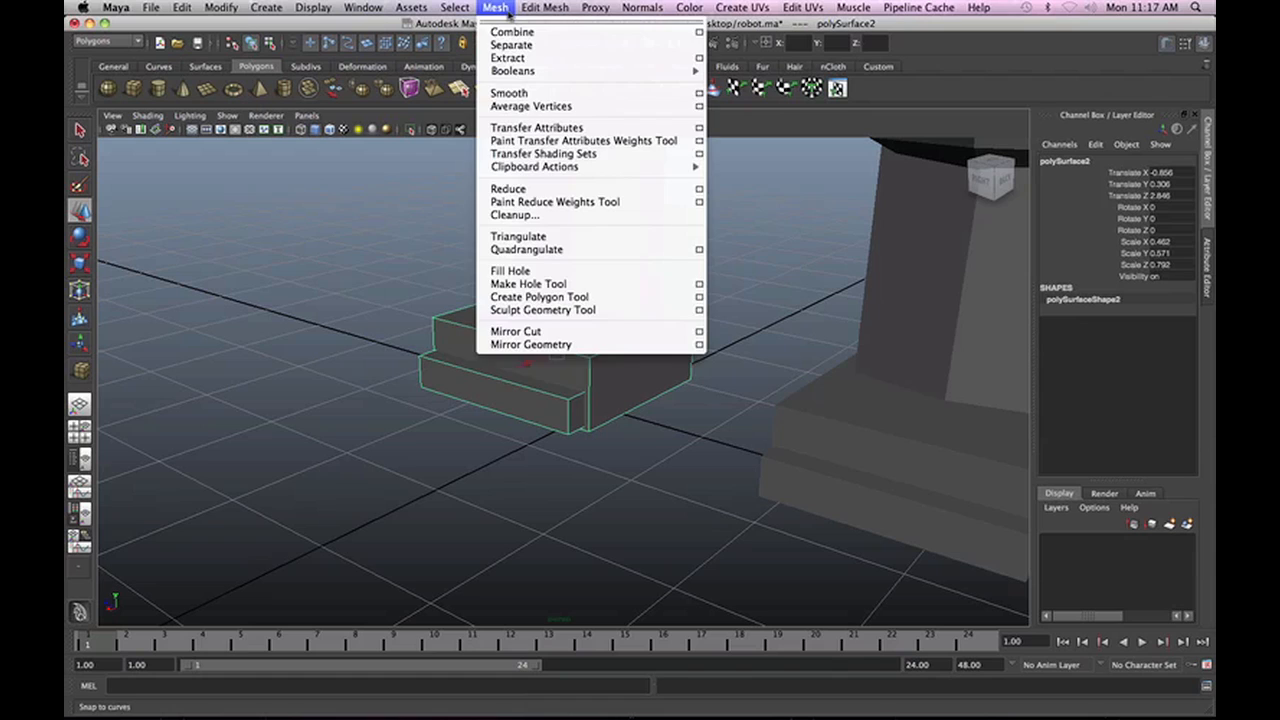
click(516, 45)
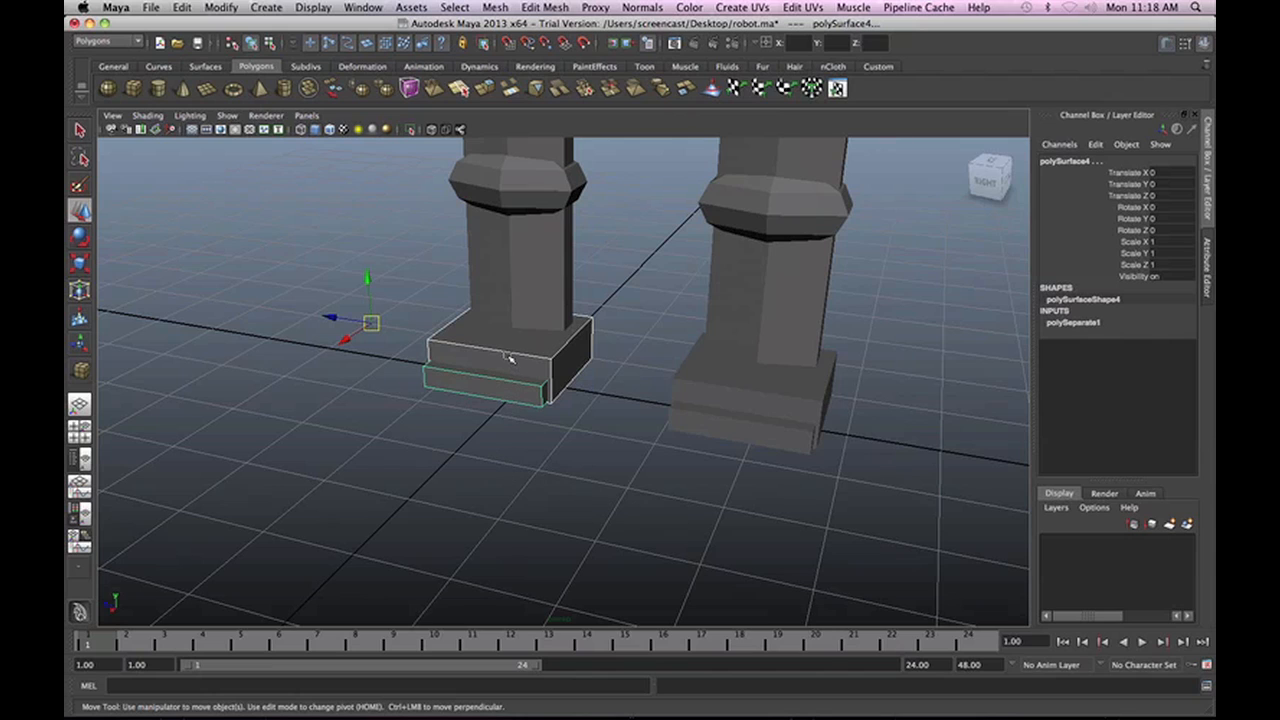
Select both boxes of the separated foot and center their pivots.
click(722, 400)
key(z)
key(z)
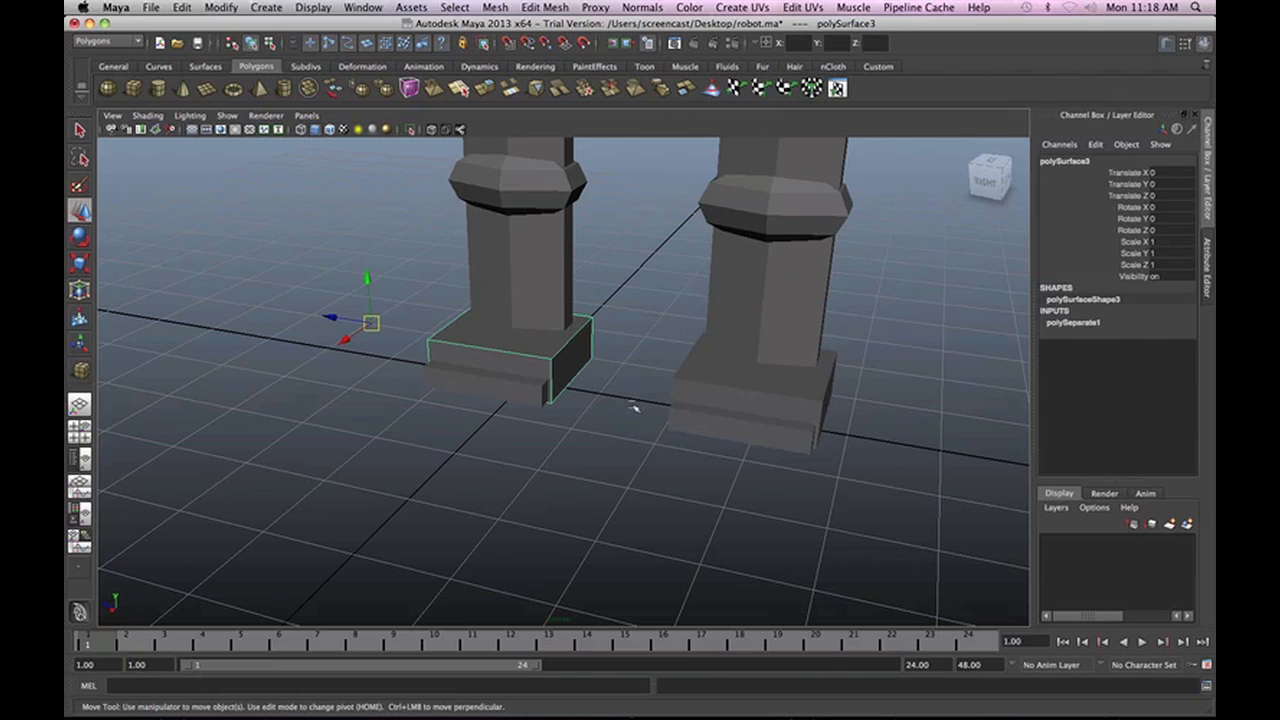
click(747, 400)
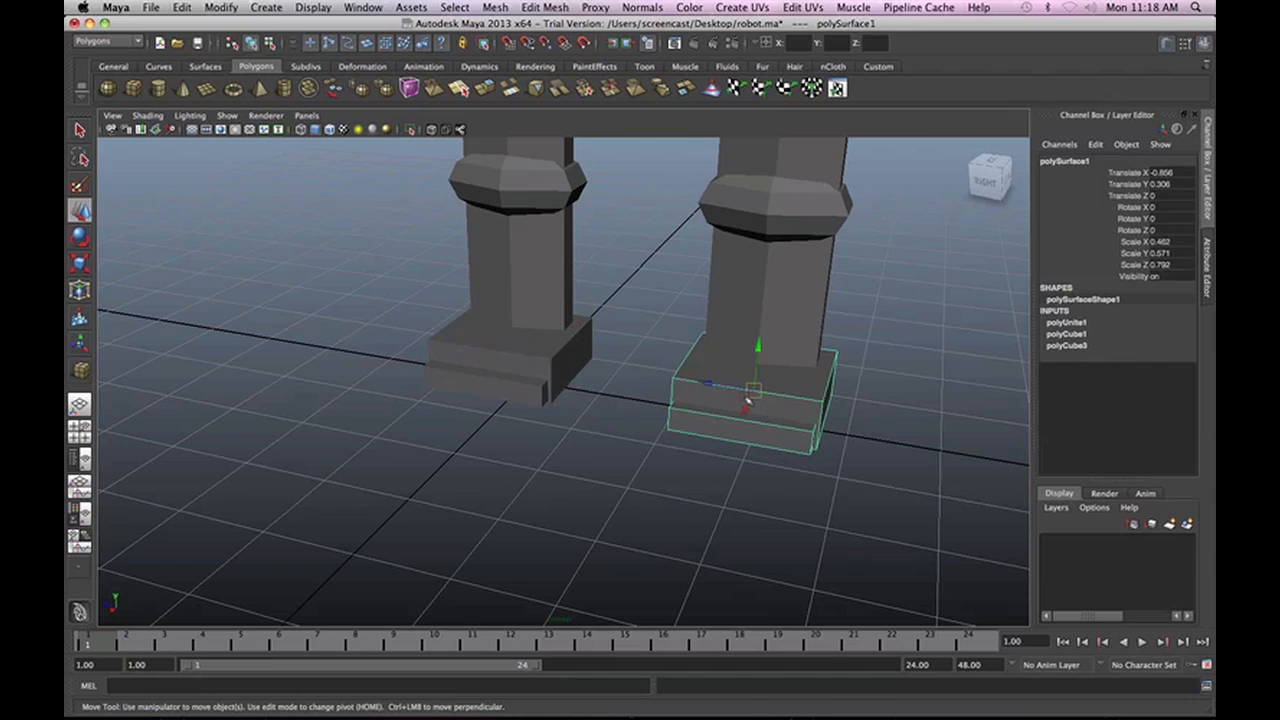
click(503, 351)
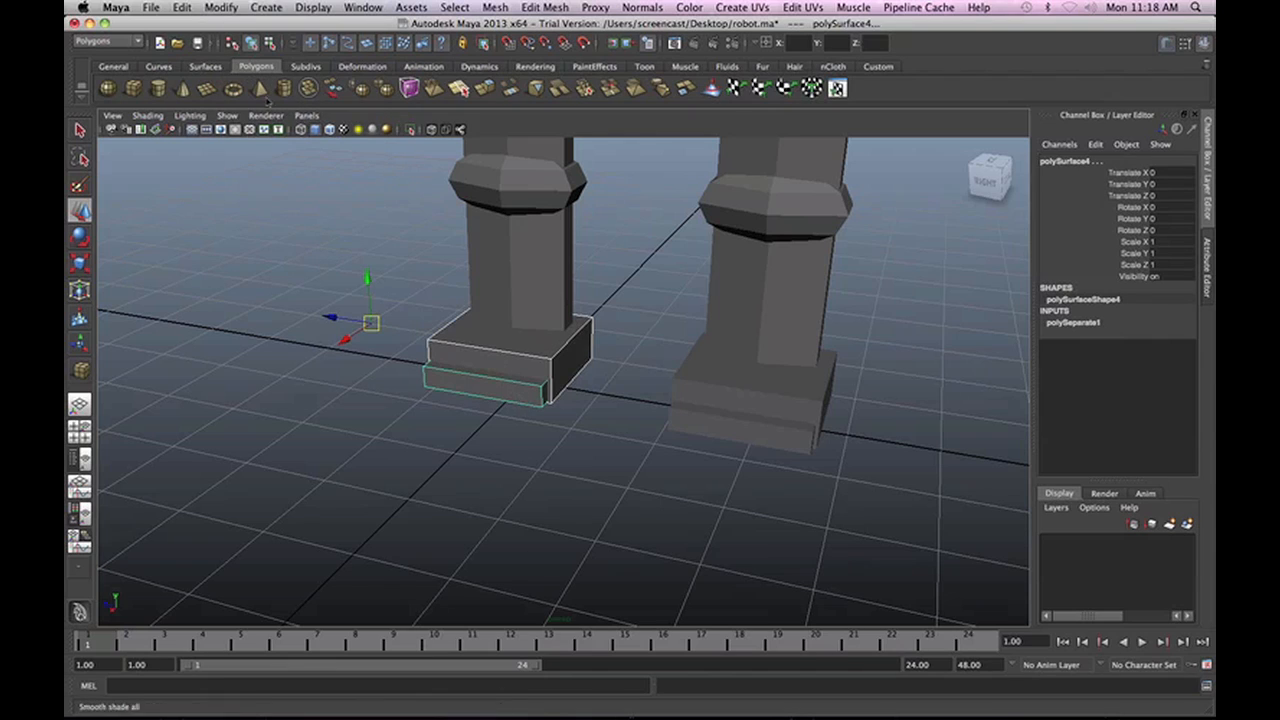
click(221, 8)
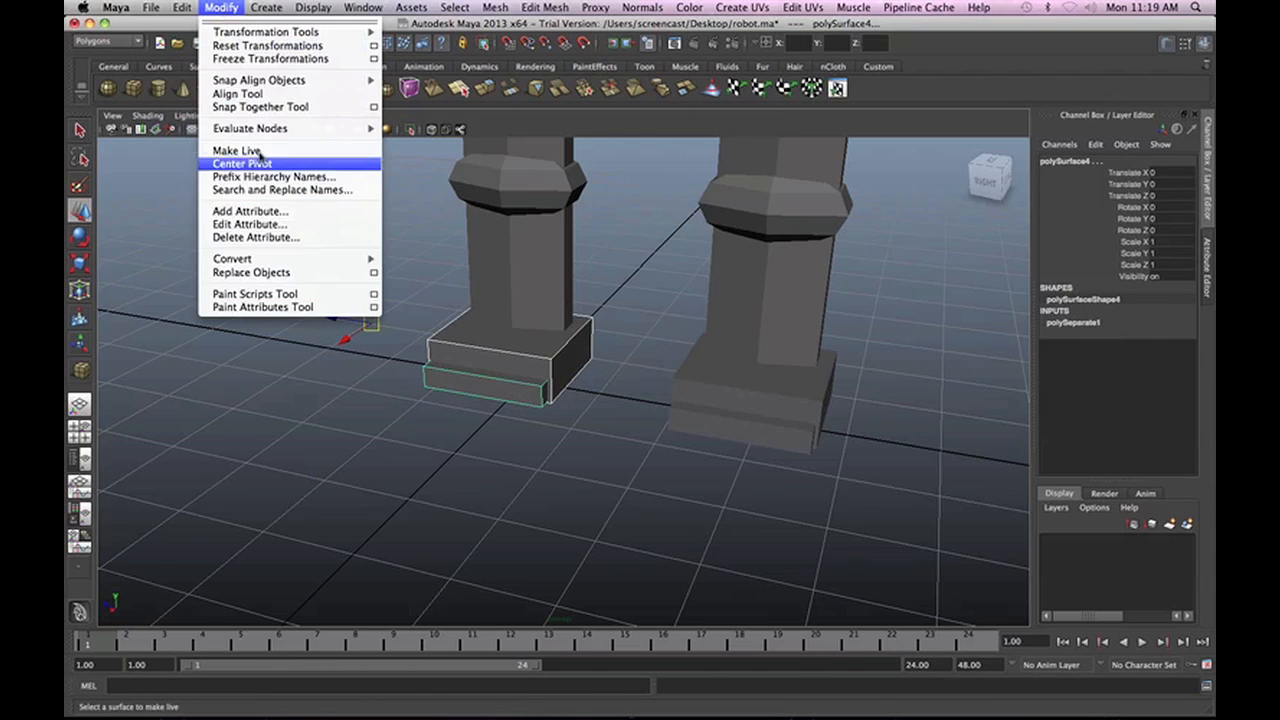
click(260, 163)
Remove the small toe box from the separated foot, stretch the remaining box to about Scale Y 2.96, and raise it to about Translate Y 1.
alt+drag(260, 170, 554, 462)
click(554, 462)
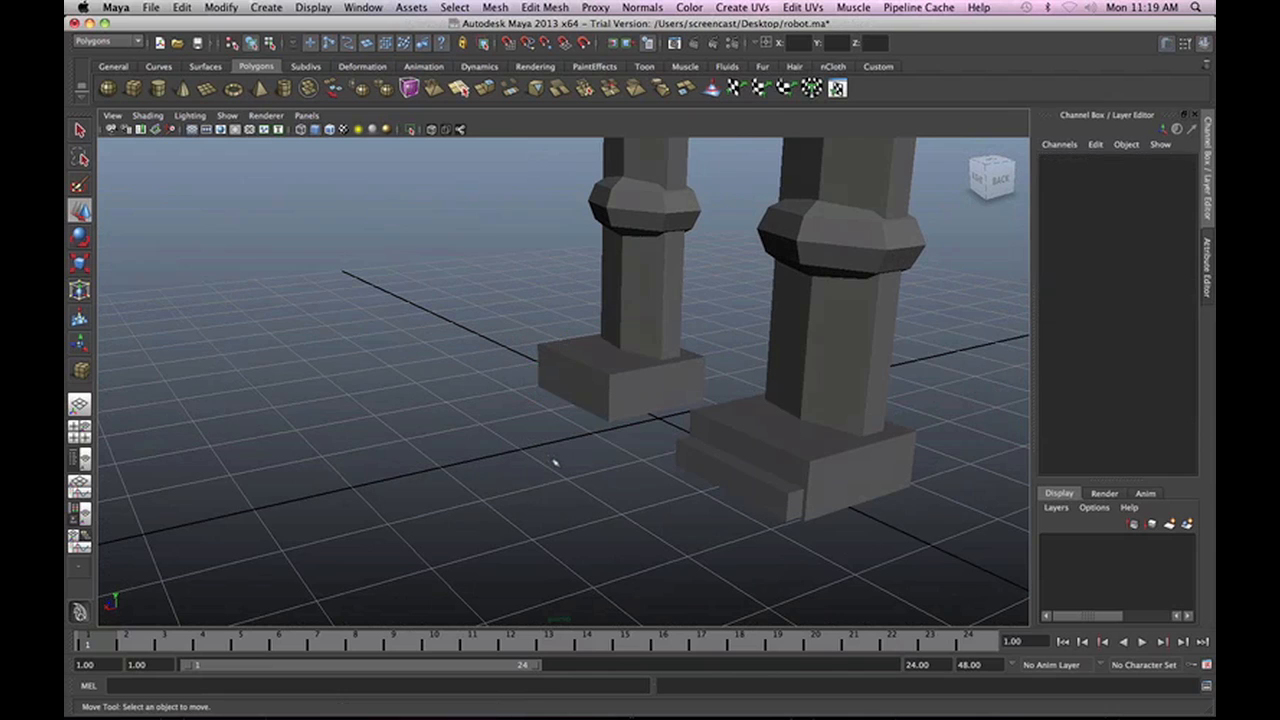
click(594, 375)
key(r)
drag(620, 315, 600, 185)
alt+drag(604, 415, 663, 419)
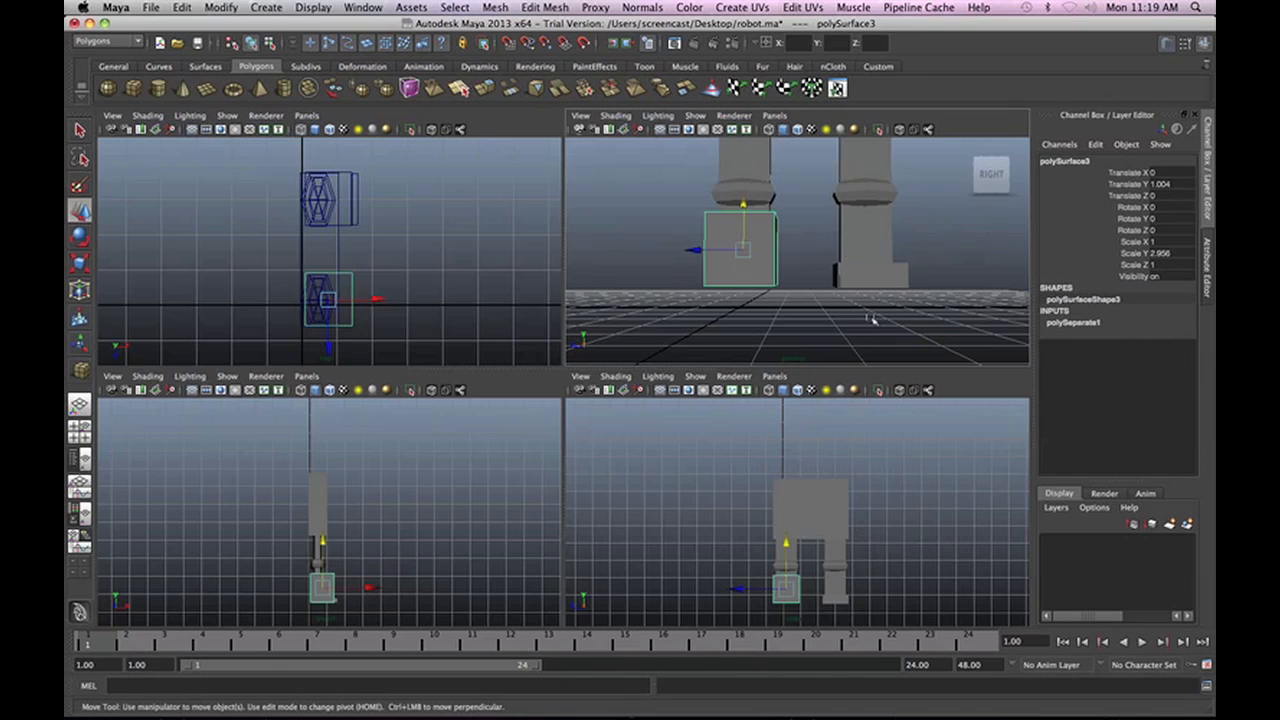
Examine the robot's legs, body and stretched foot box in the side view, both close up and from farther away.
scroll(838, 573, up, 10)
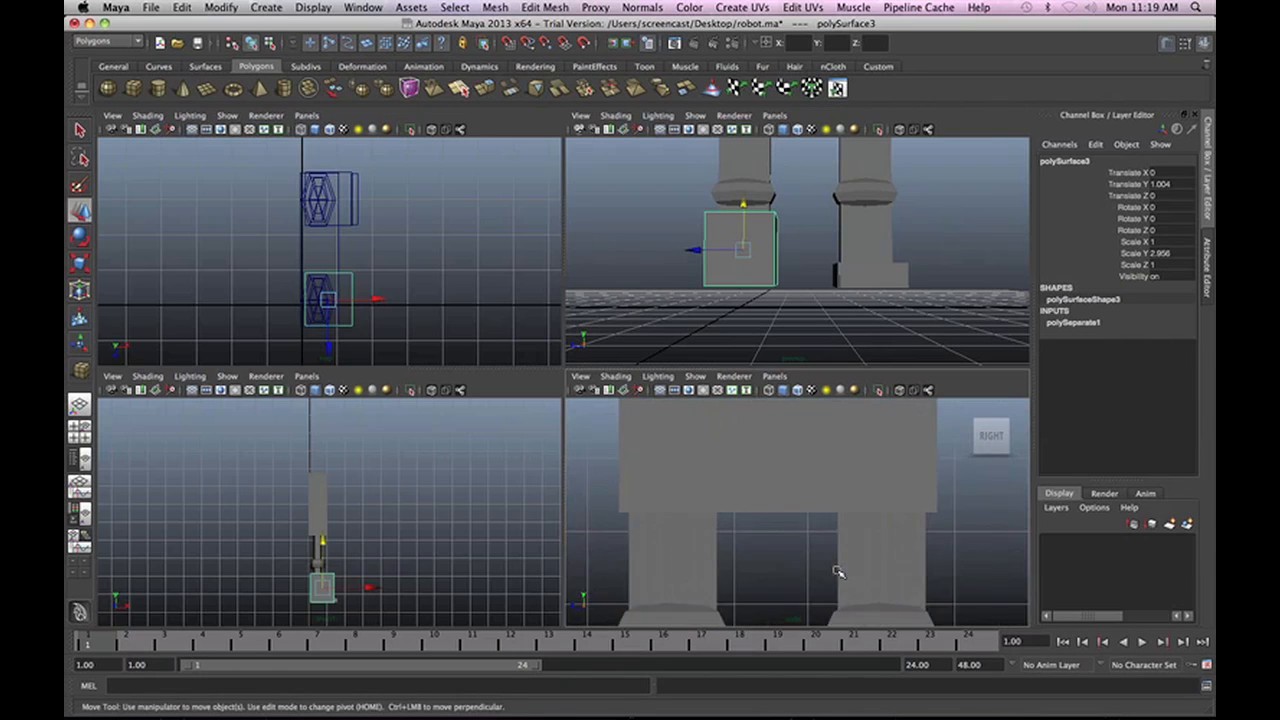
alt+middle_drag(799, 534, 786, 412)
scroll(812, 472, down, 6)
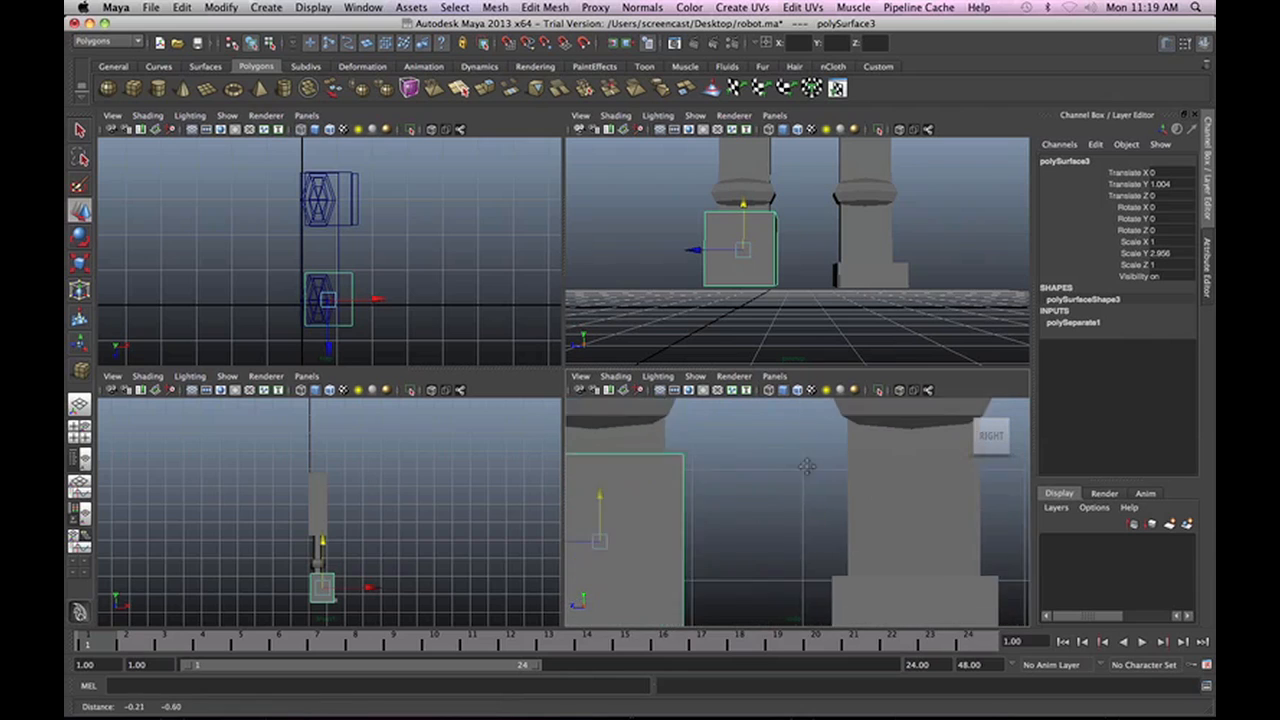
scroll(838, 531, down, 4)
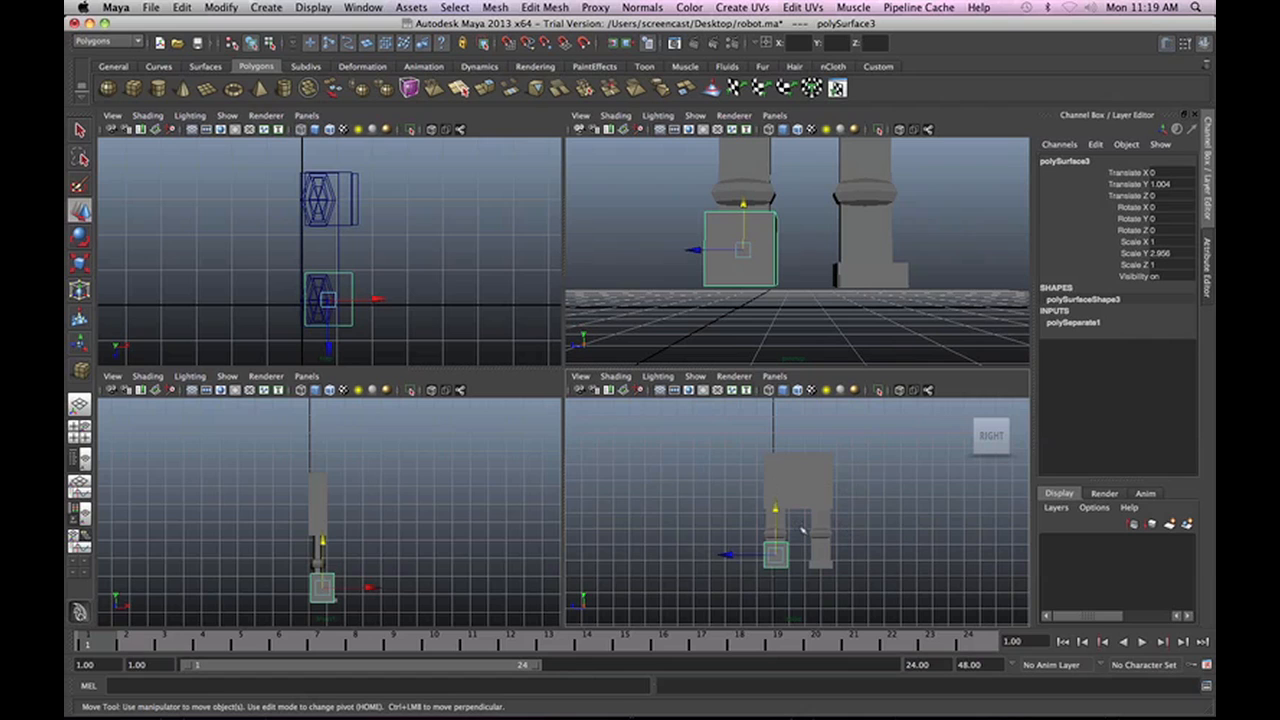
scroll(801, 531, up, 6)
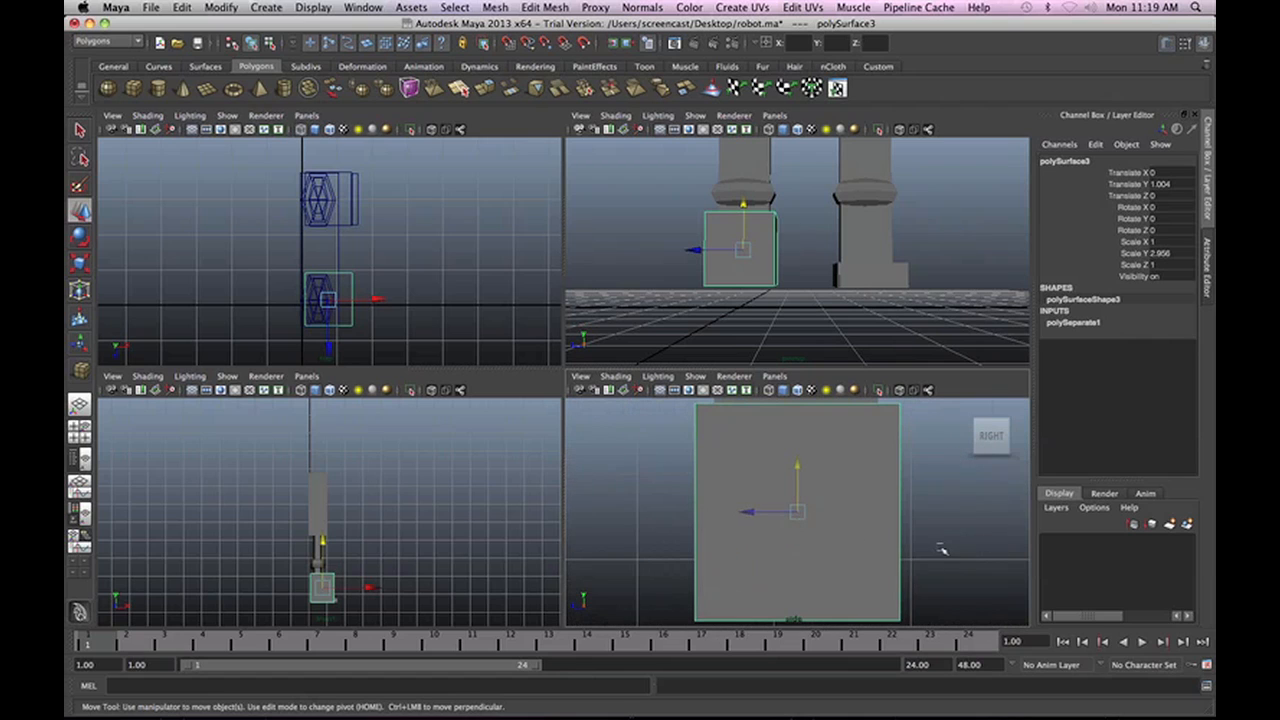
scroll(941, 549, down, 5)
scroll(765, 505, up, 3)
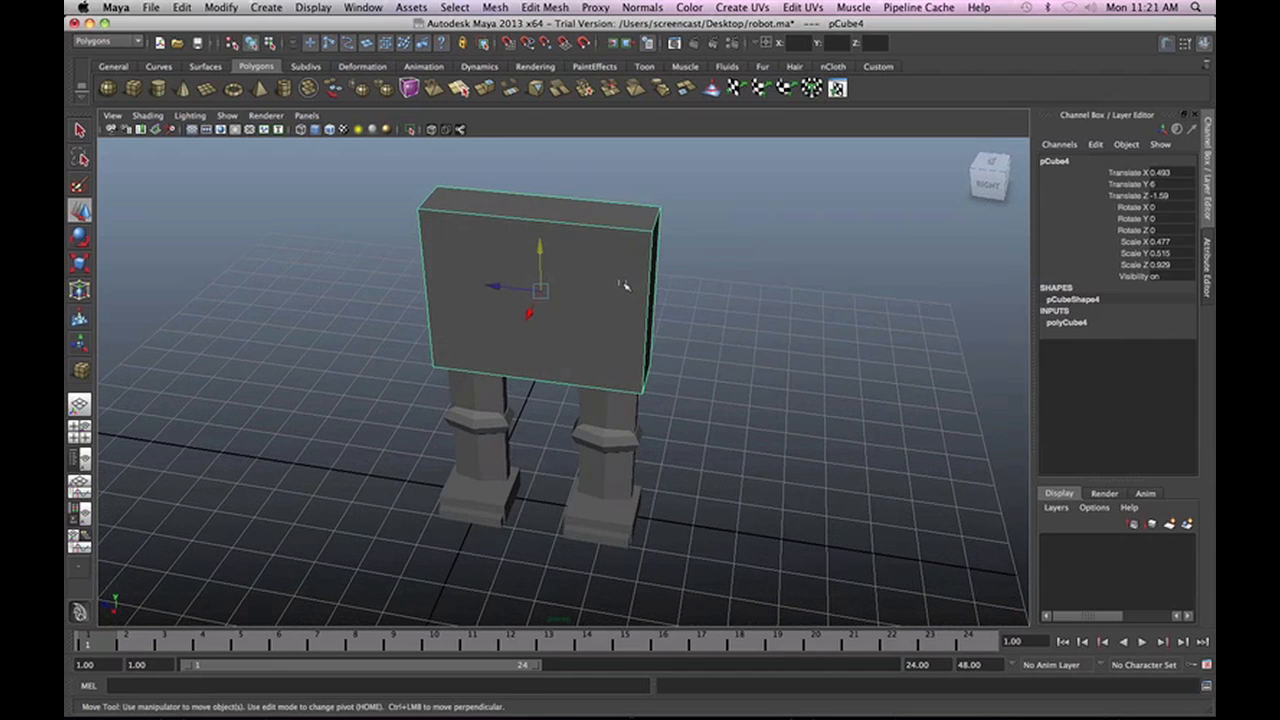
Switch the body box to face selection and select its top face.
alt+drag(623, 286, 748, 321)
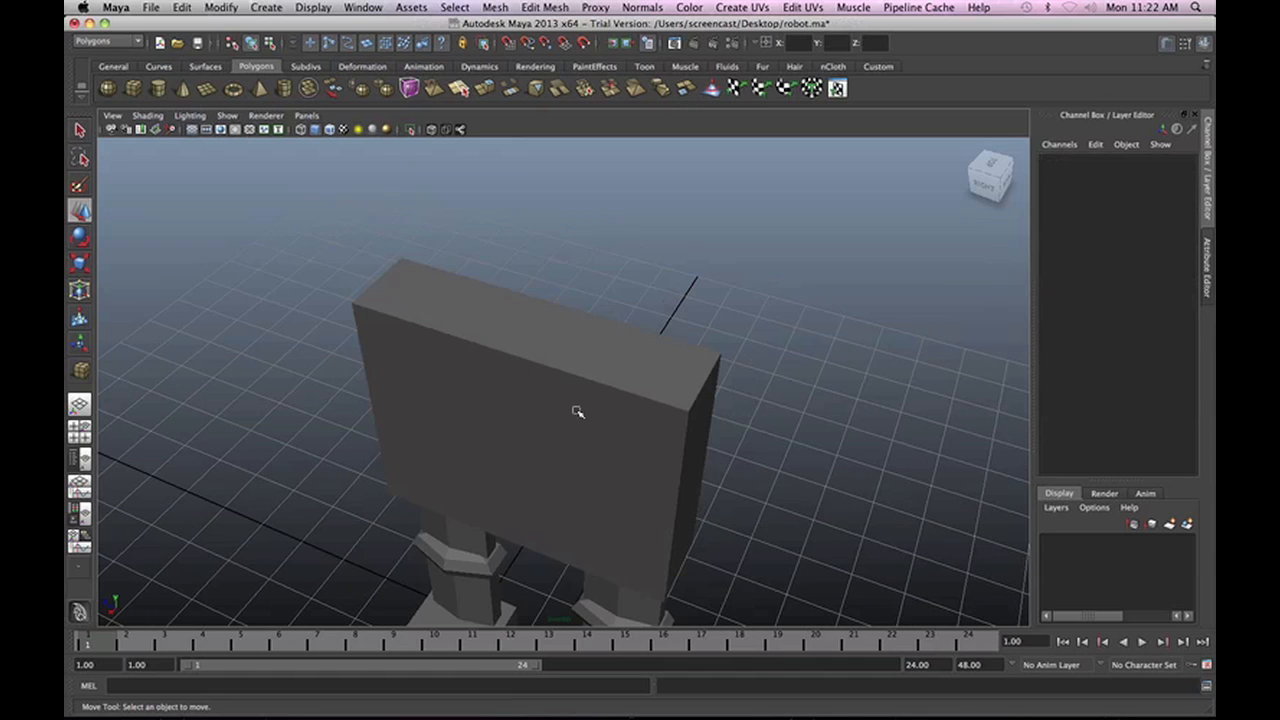
click(560, 388)
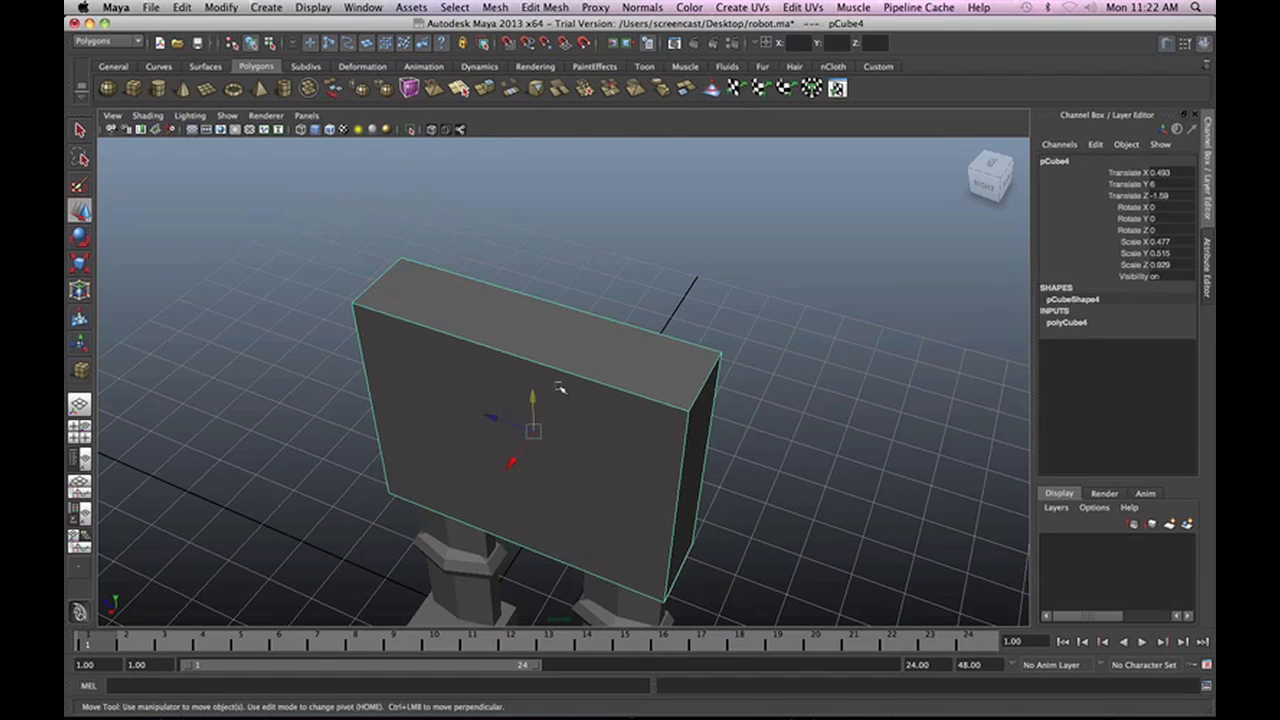
right_click(560, 332)
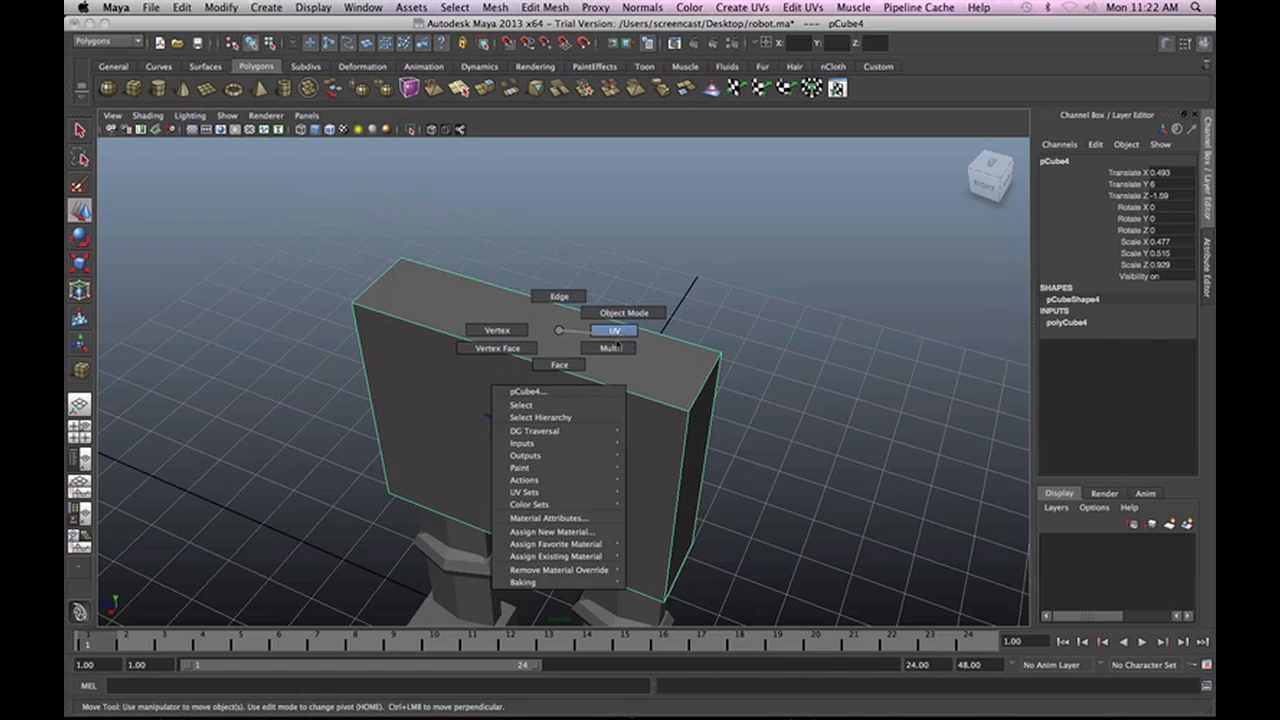
click(560, 366)
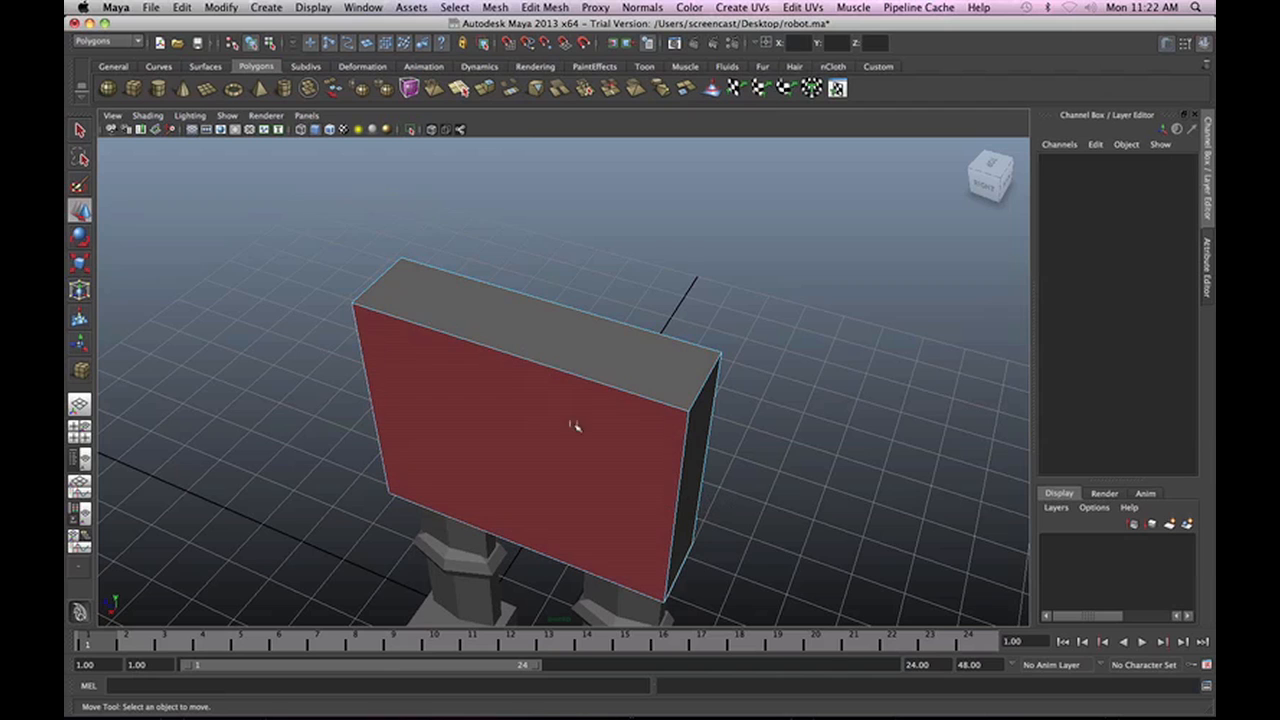
alt+drag(702, 500, 491, 477)
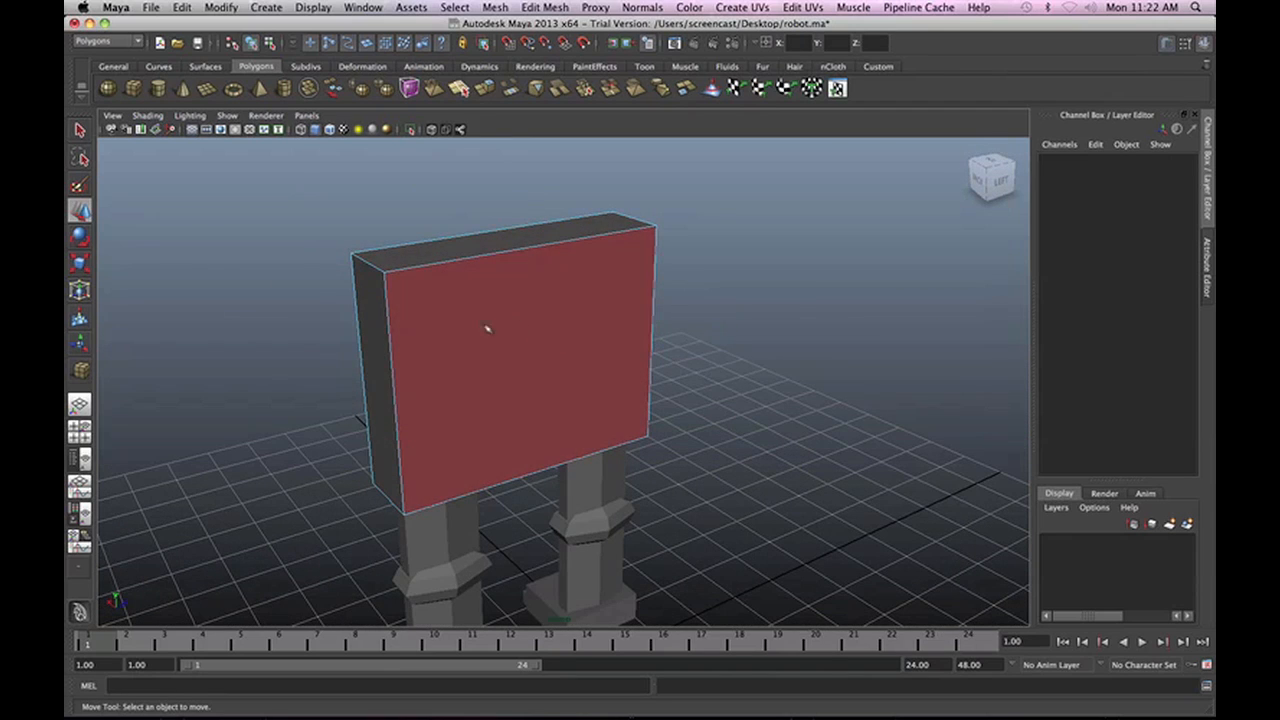
alt+drag(358, 360, 554, 397)
click(546, 369)
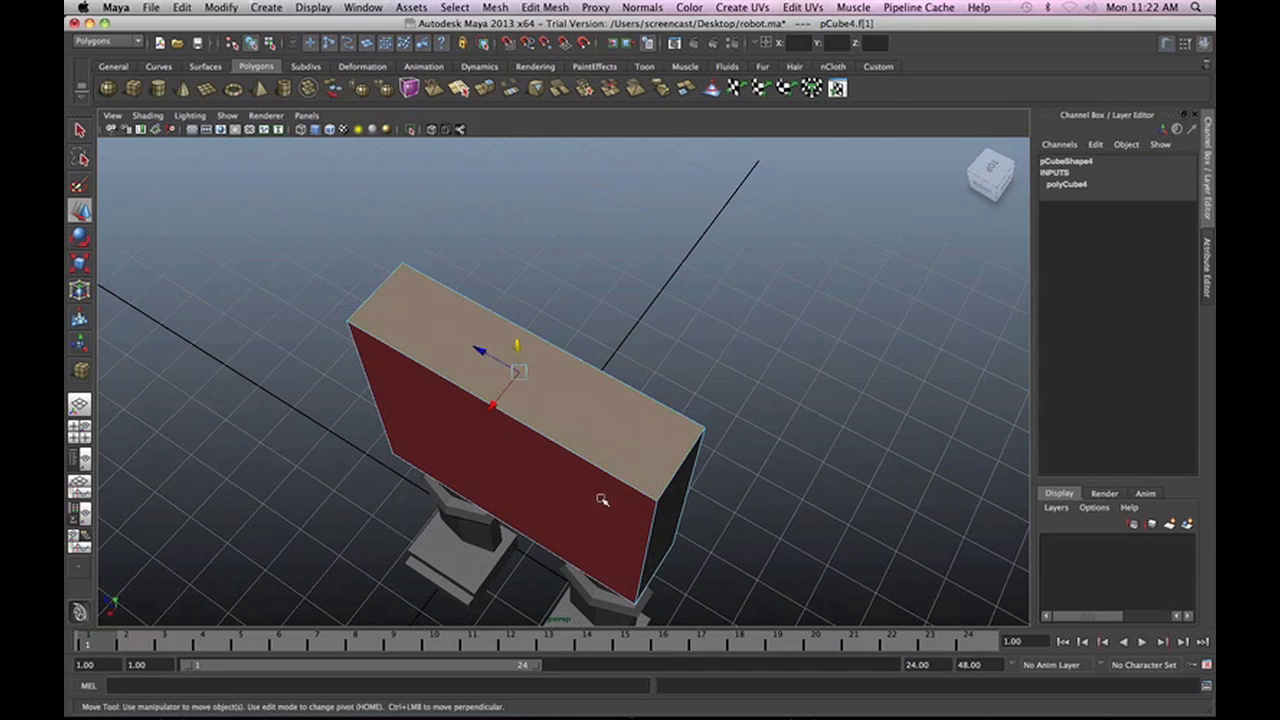
alt+drag(672, 472, 654, 286)
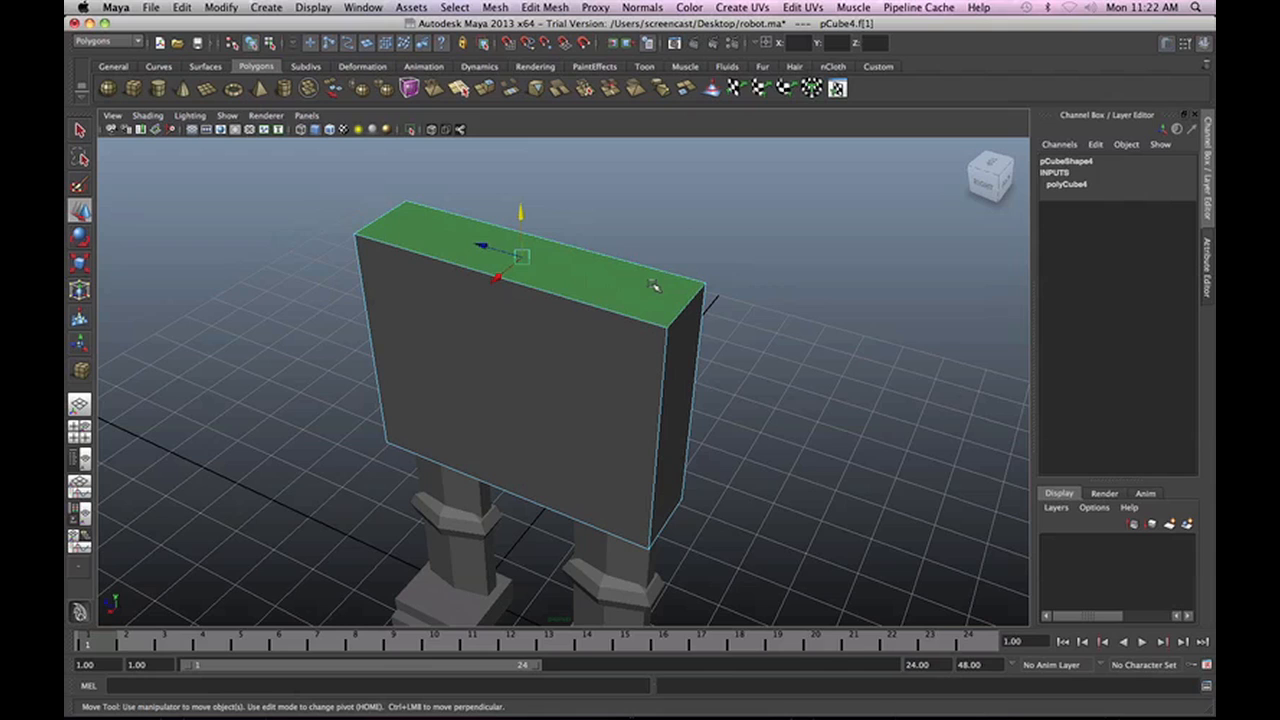
Try moving the body's top face along Z and rotating it about X, undoing each change.
drag(486, 250, 336, 222)
key(ctrl+z)
key(e)
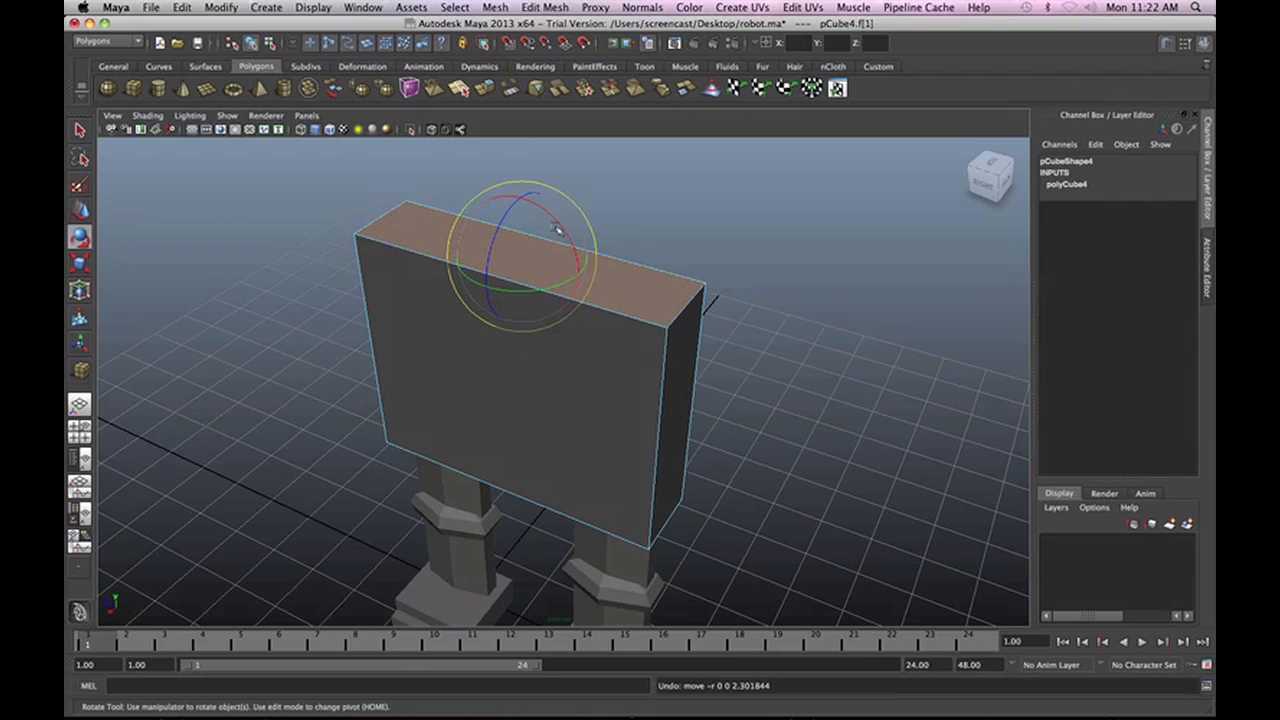
mouse_move(558, 222)
mouse_down()
mouse_move(586, 284)
mouse_move(543, 216)
mouse_move(546, 227)
mouse_up()
key(ctrl+z)
Scale the body's top face down strongly along Z so the box tapers toward the top.
key(r)
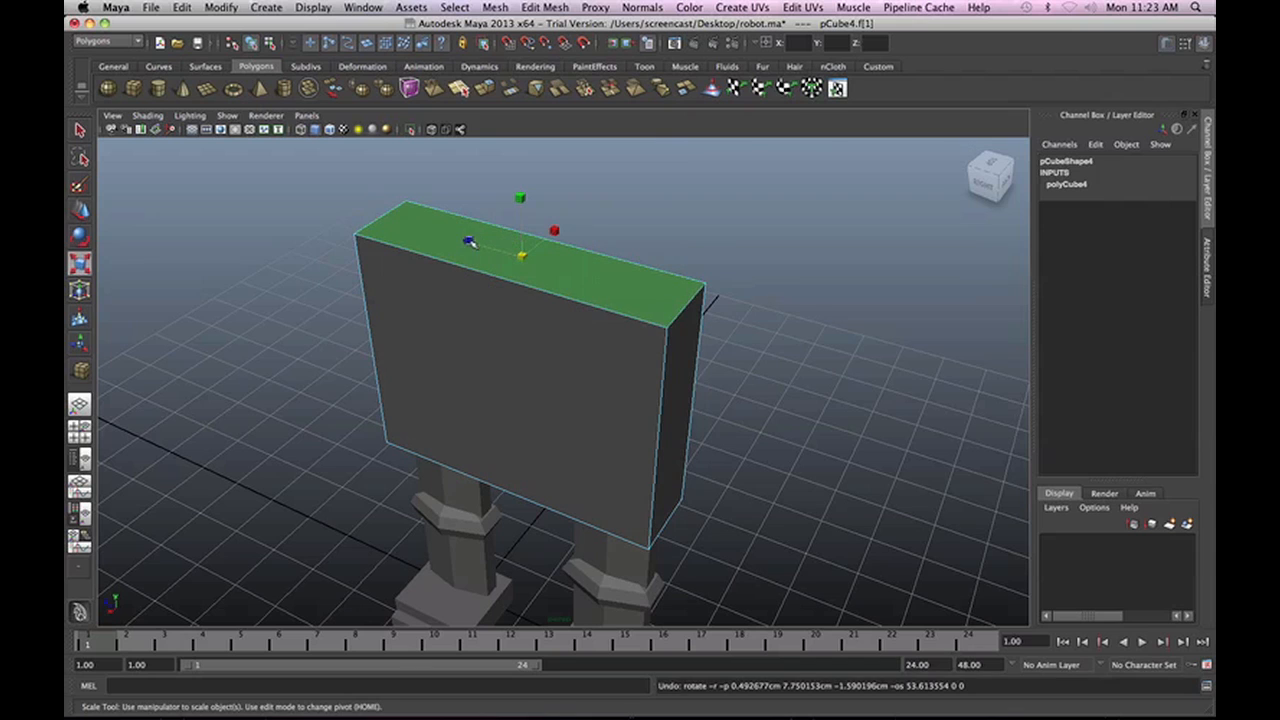
drag(470, 242, 511, 253)
alt+drag(531, 411, 598, 373)
scroll(736, 370, down, 2)
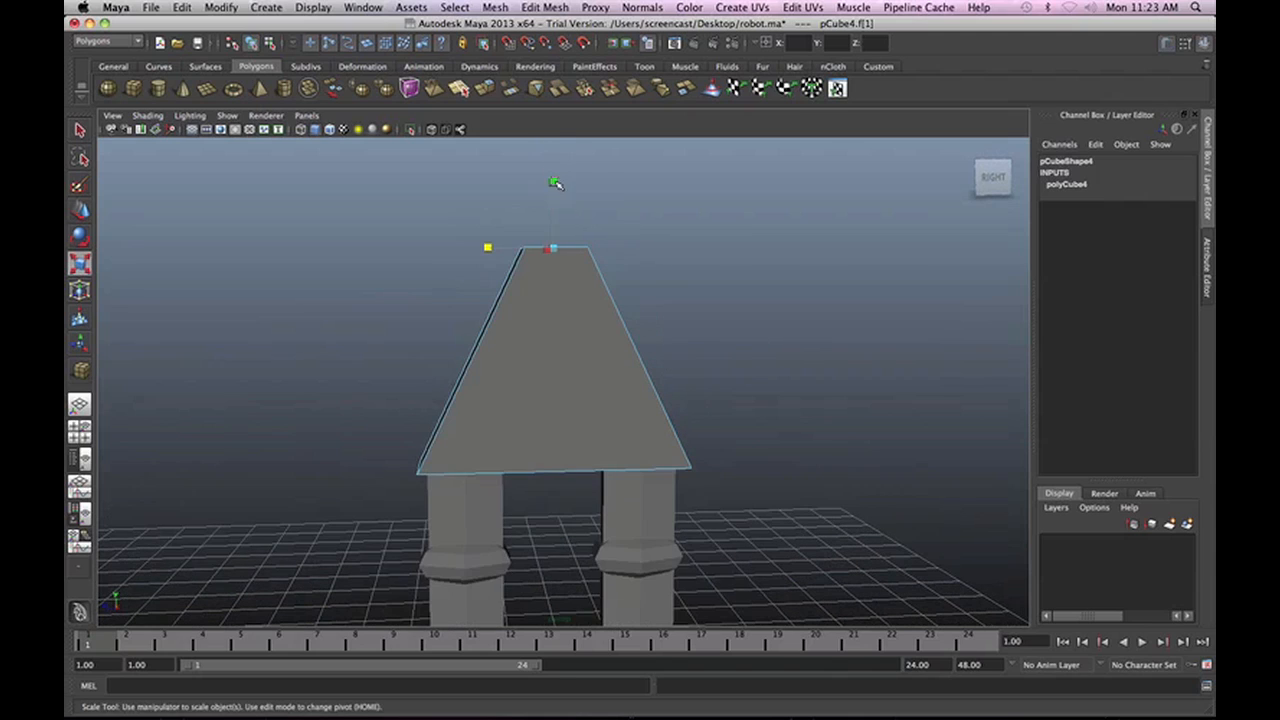
drag(555, 182, 560, 236)
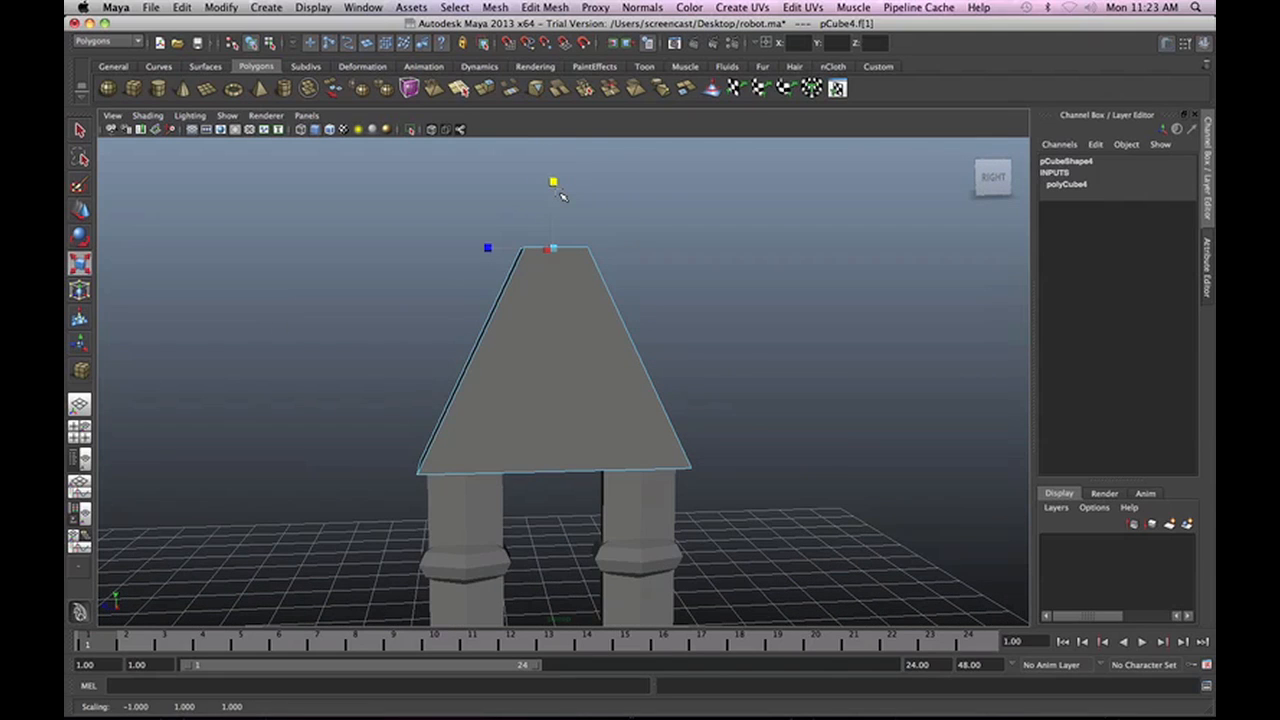
Lower the body's narrowed top face, then widen it along Z to form a shorter, broader trapezoid.
key(w)
drag(556, 207, 554, 268)
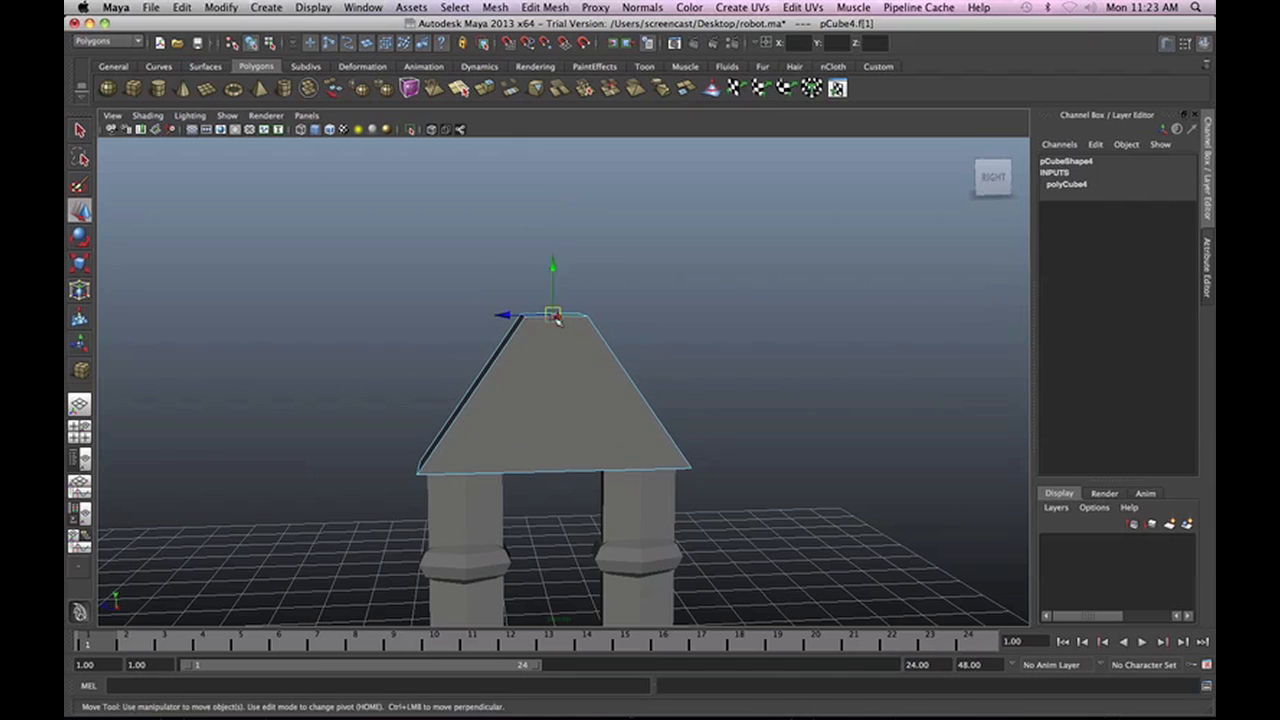
key(r)
drag(487, 316, 414, 309)
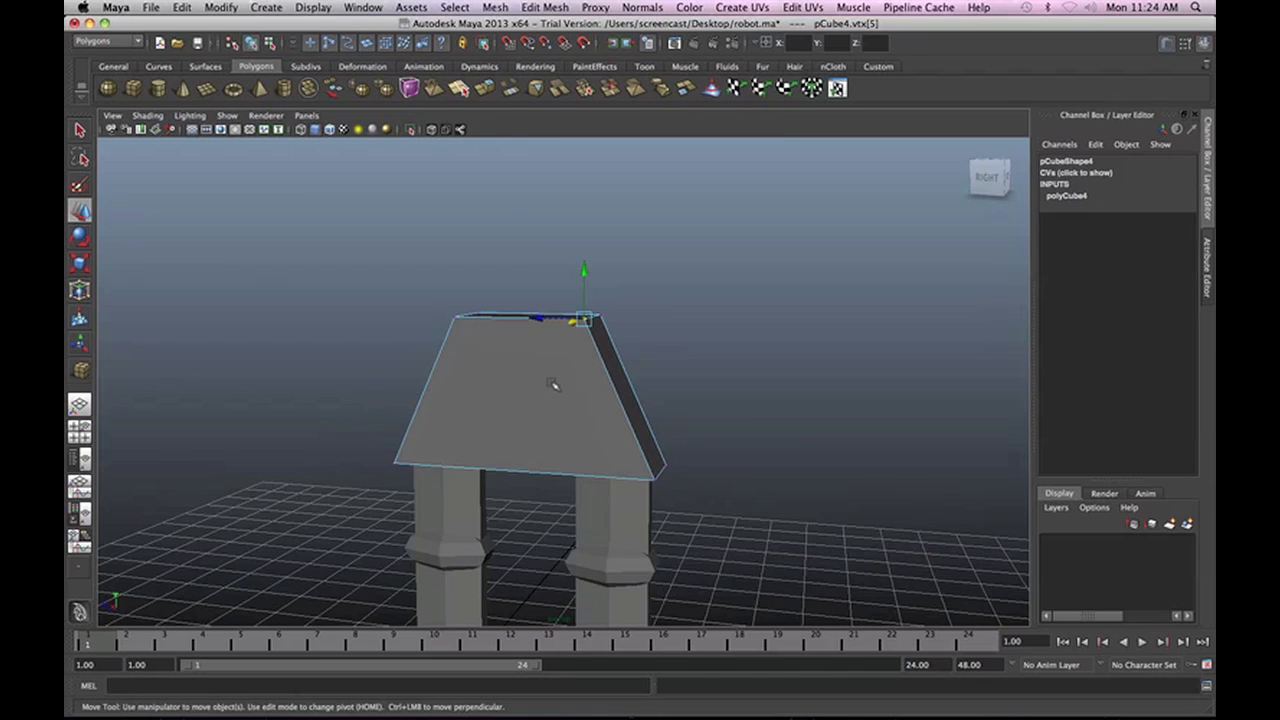
Return the tapered body to object mode and select it as a whole.
right_click(538, 368)
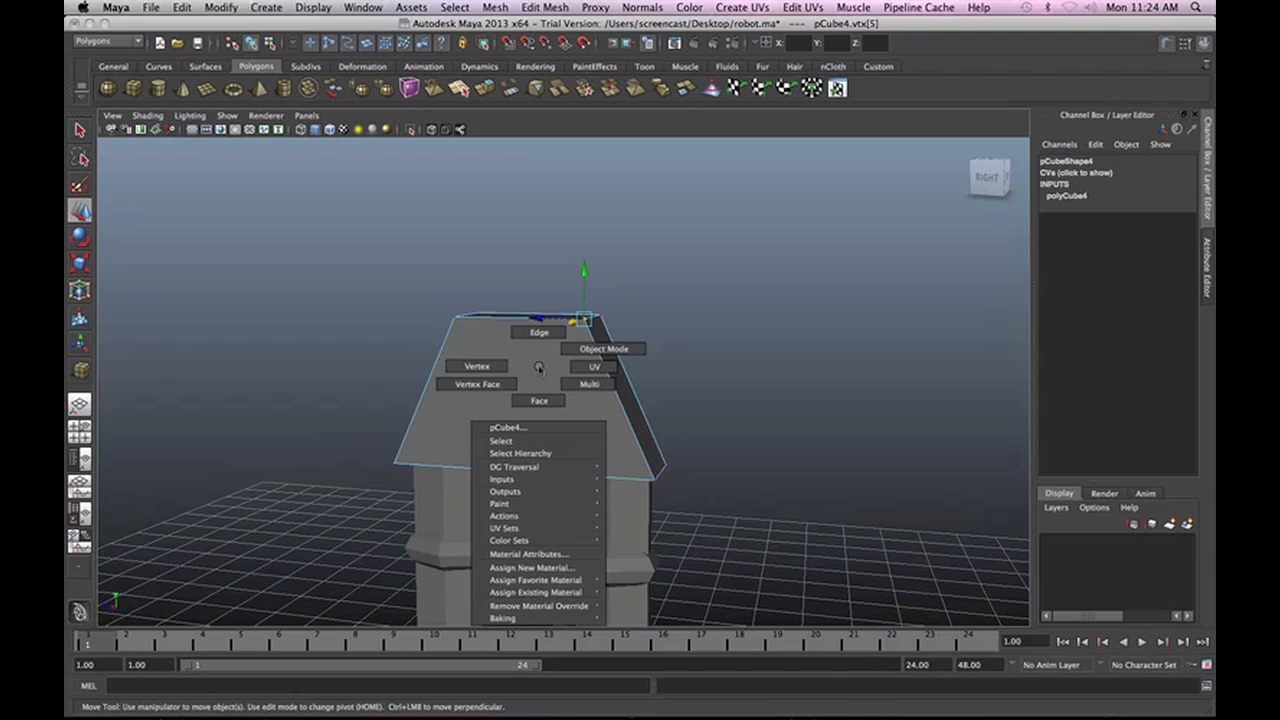
right_drag(539, 368, 577, 349)
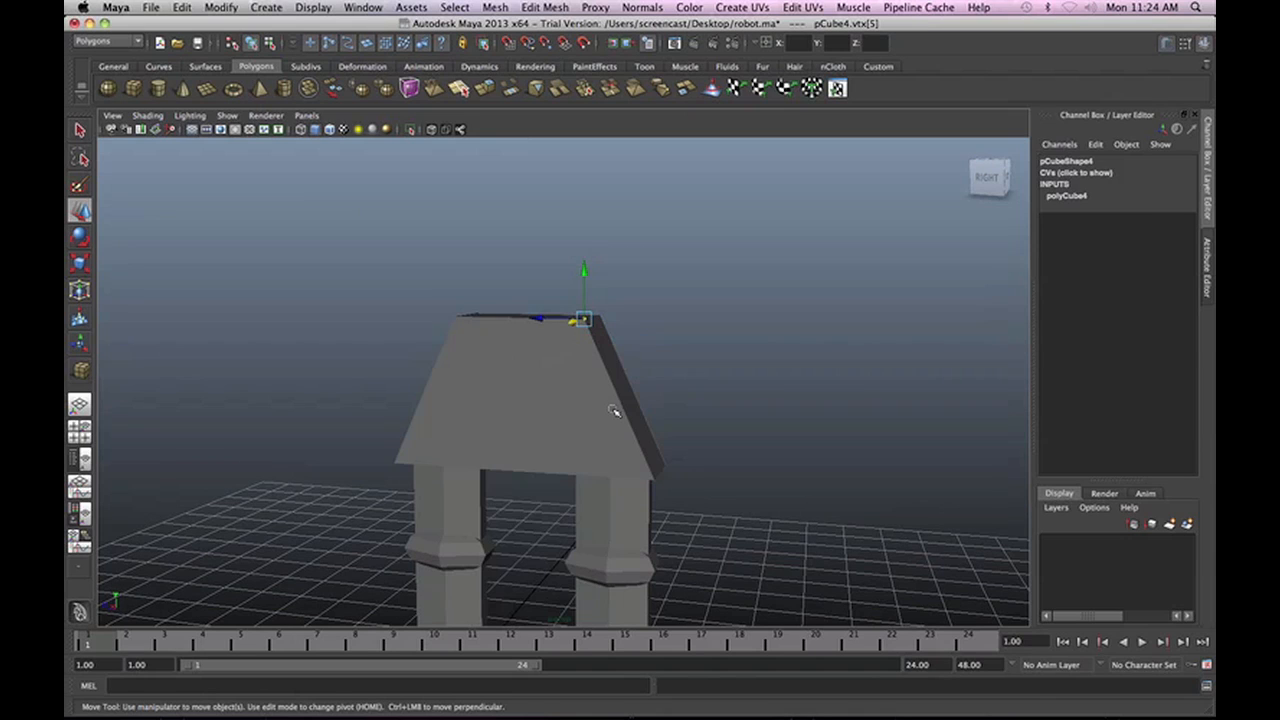
click(614, 411)
click(640, 542)
click(507, 413)
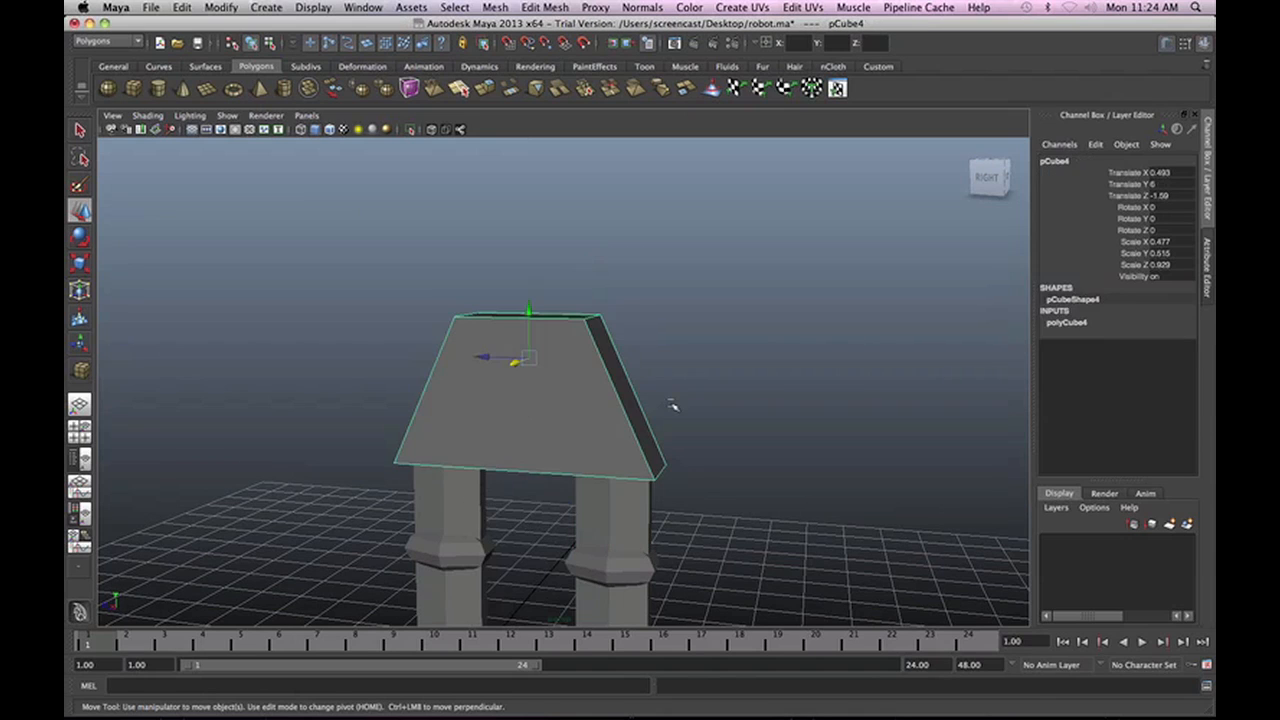
alt+drag(672, 405, 594, 432)
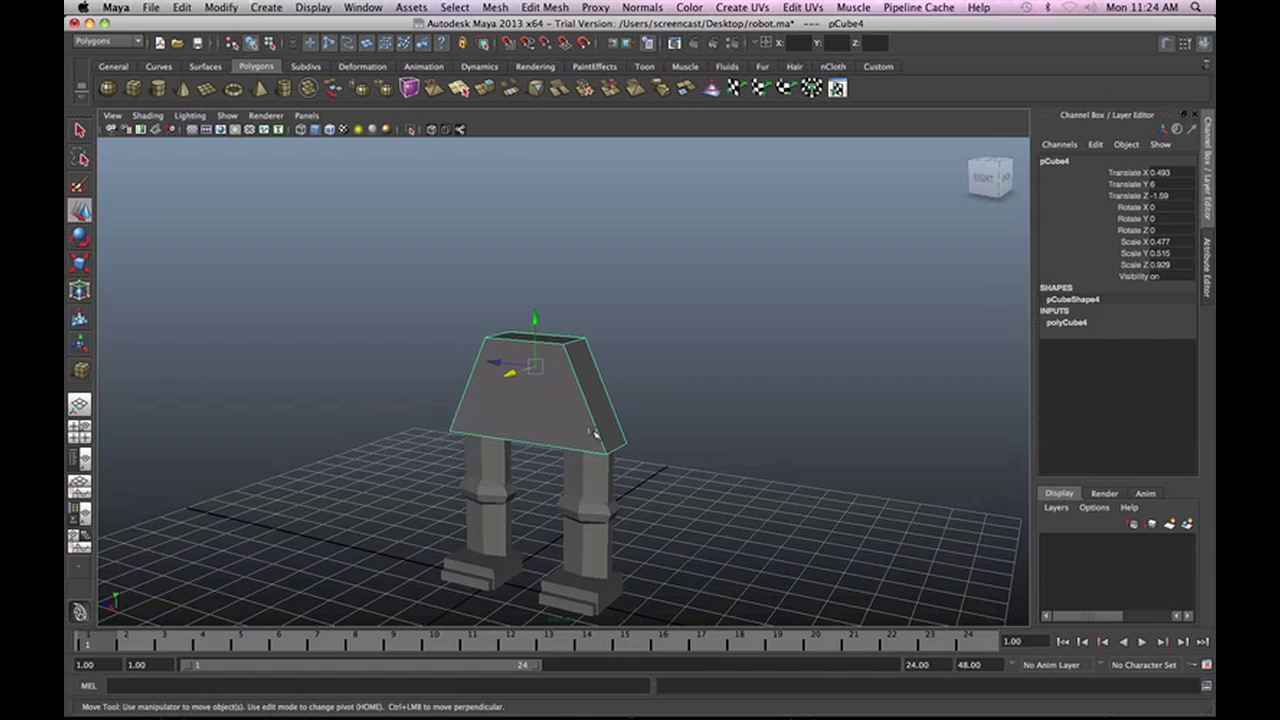
Duplicate the tapered body and flip the copy upside down with a Scale Y of about -0.477.
key(ctrl+d)
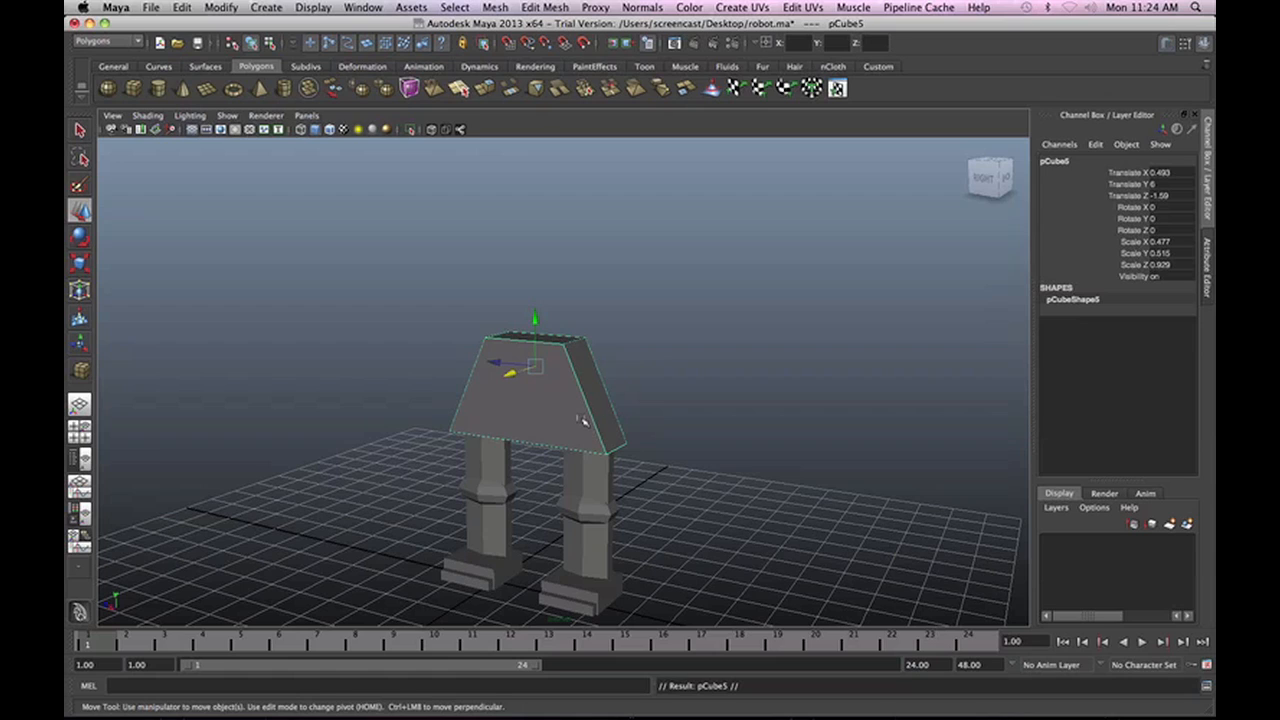
key(e)
key(r)
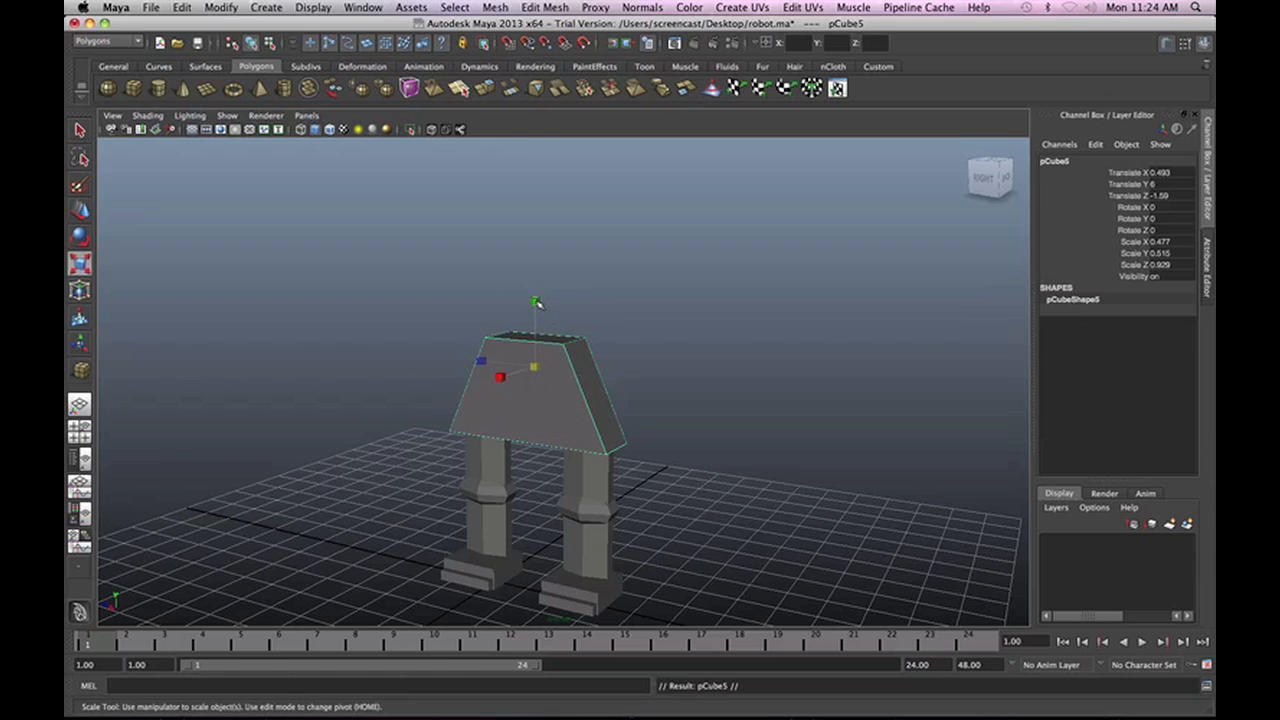
drag(537, 303, 544, 428)
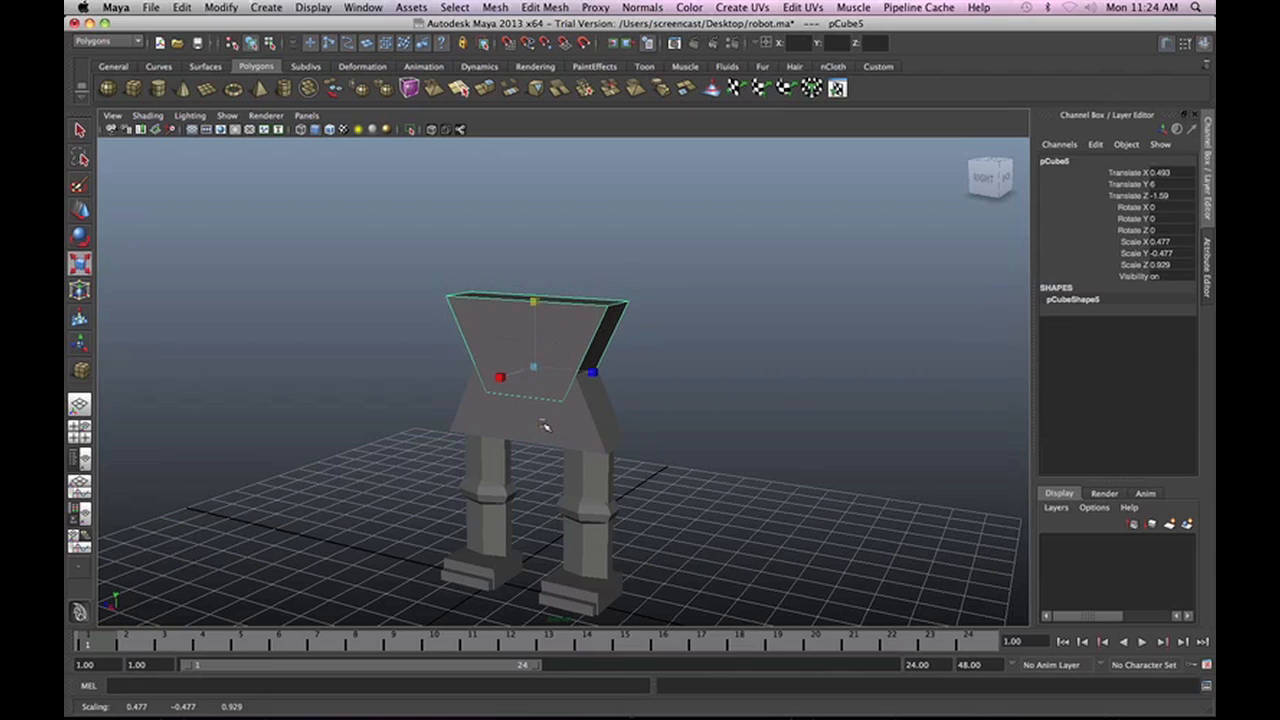
Raise the flipped copy to about Translate Y 7.318 so it stands on the lower body.
key(w)
drag(540, 318, 533, 258)
key(r)
key(f)
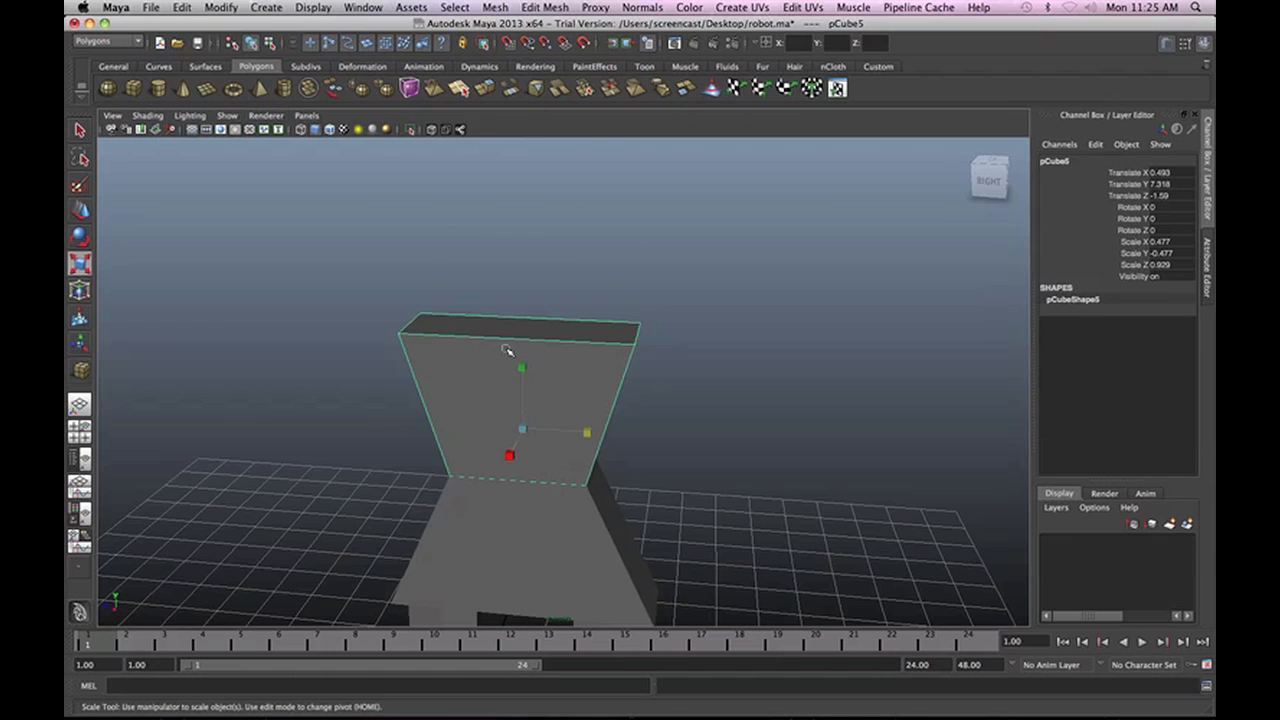
Make the upper body piece live, build a thin polygon cube slab over its top face, and turn the live surface off.
click(221, 8)
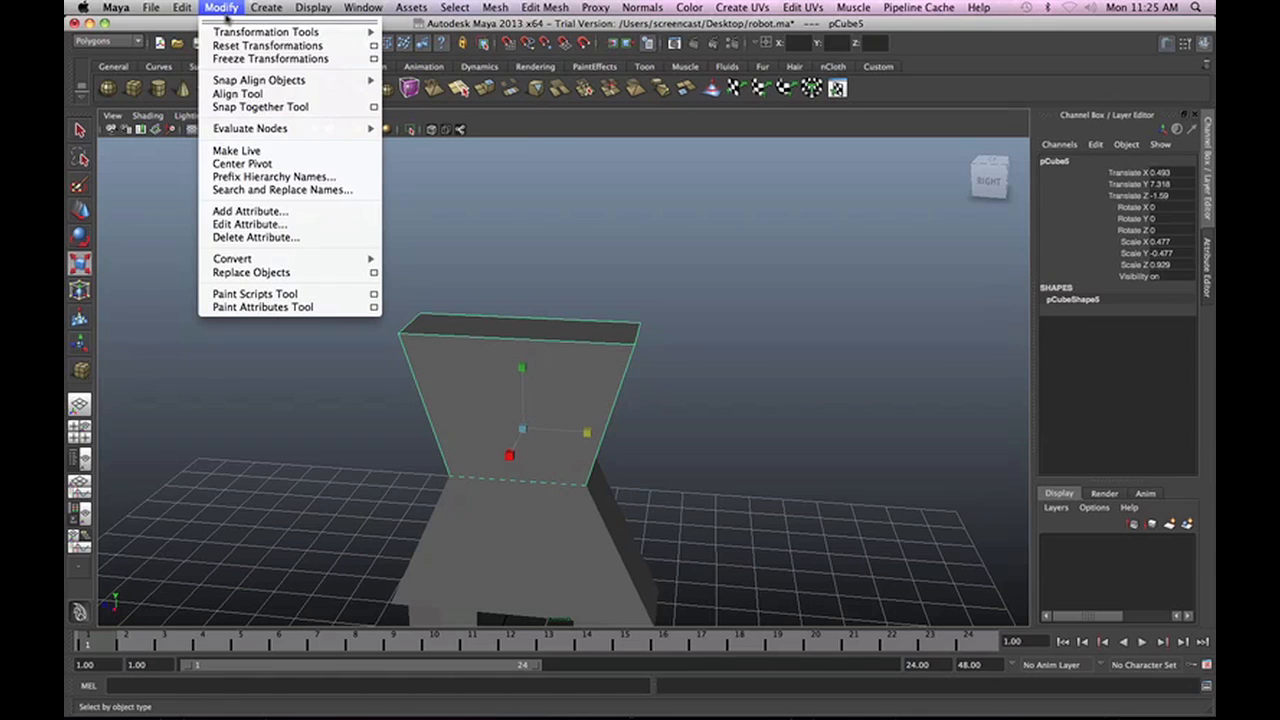
click(258, 151)
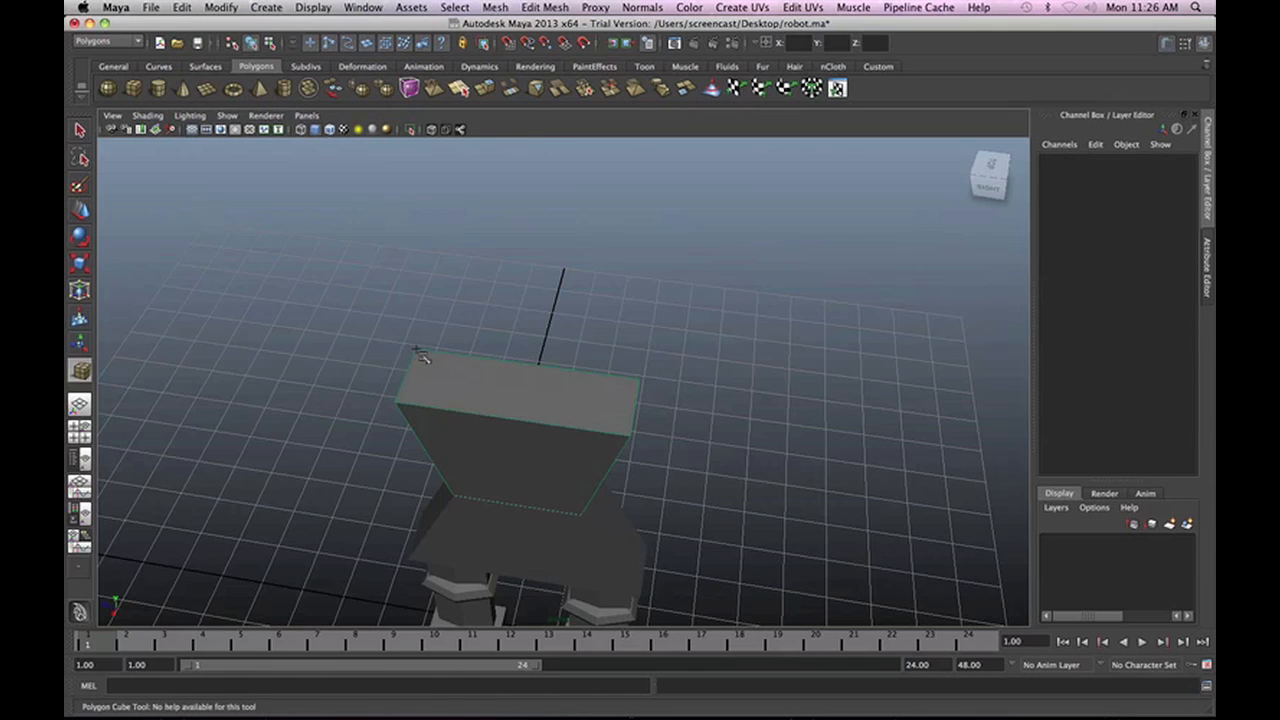
drag(420, 355, 634, 432)
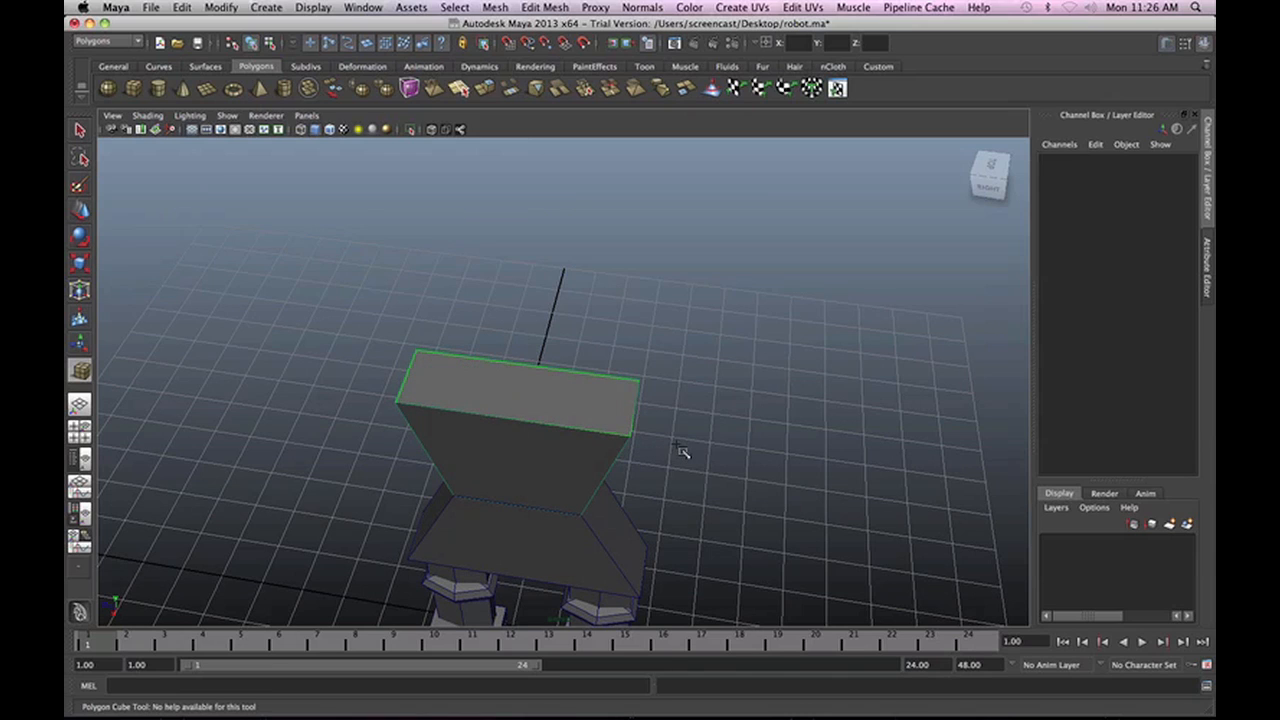
drag(639, 420, 649, 380)
alt+drag(643, 471, 663, 434)
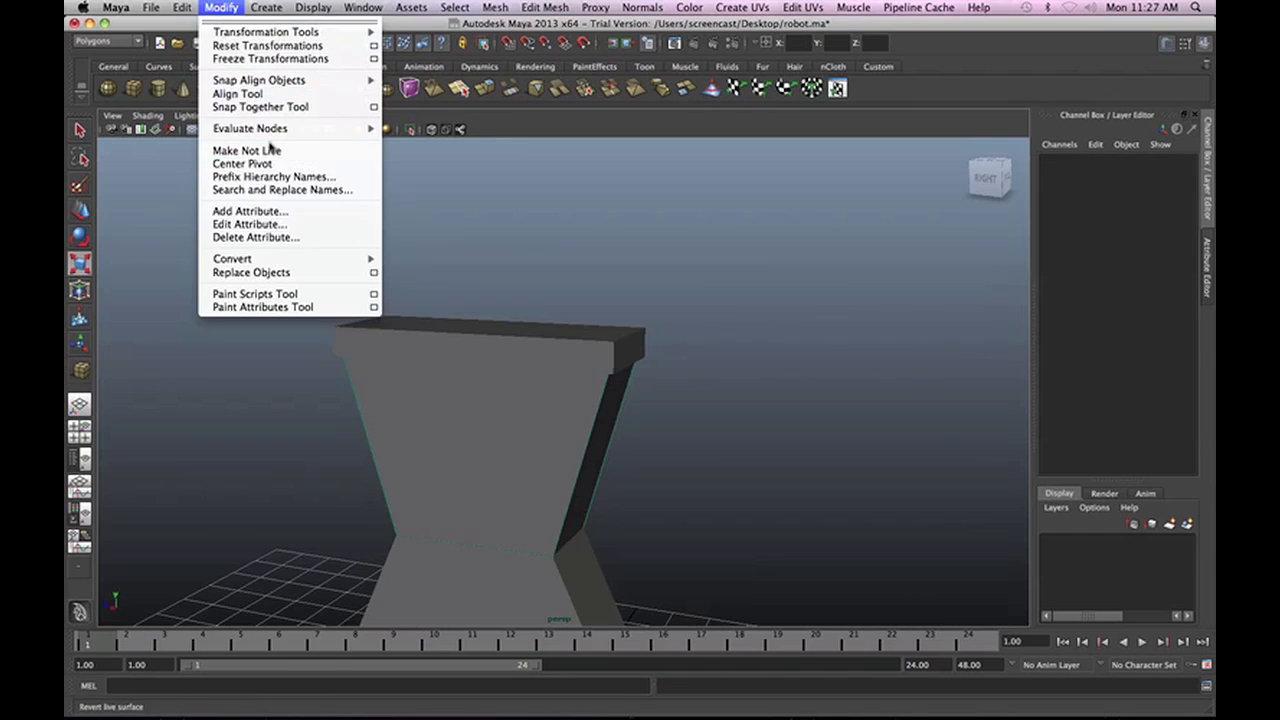
click(270, 151)
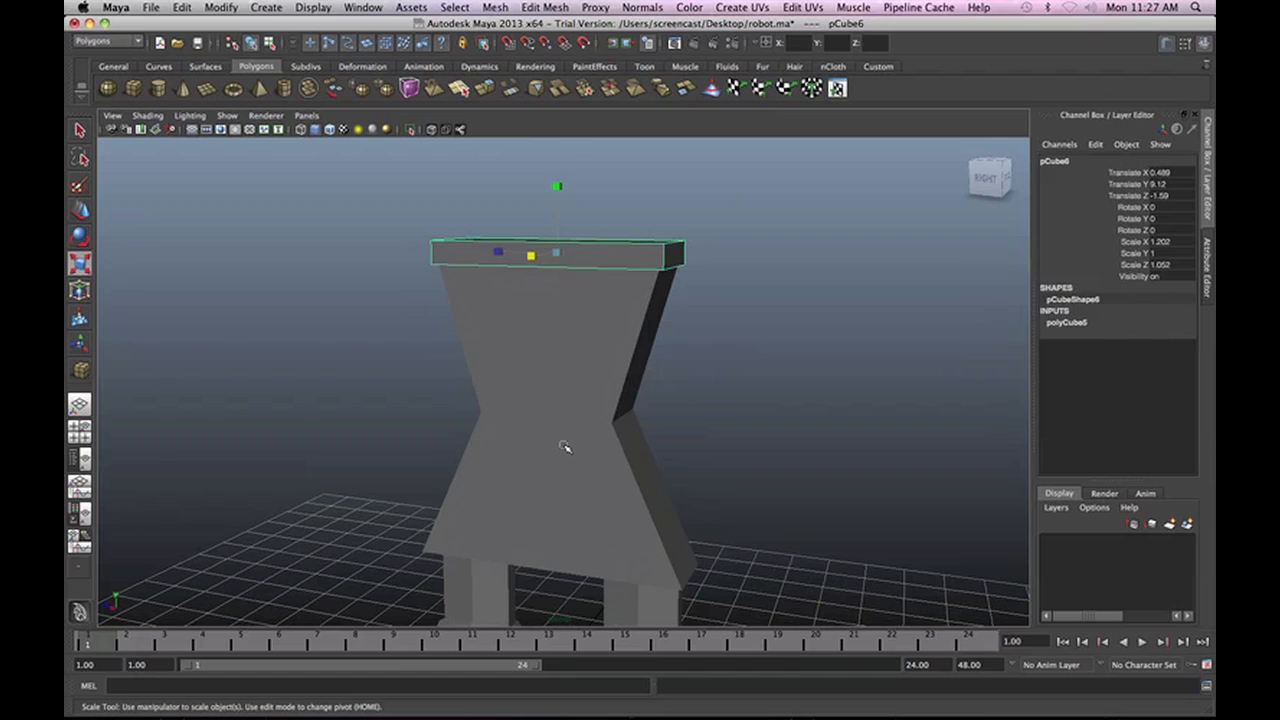
Duplicate the top slab and lower the copy to about Translate Y 6.504, at the waist between the two body pieces.
key(ctrl+d)
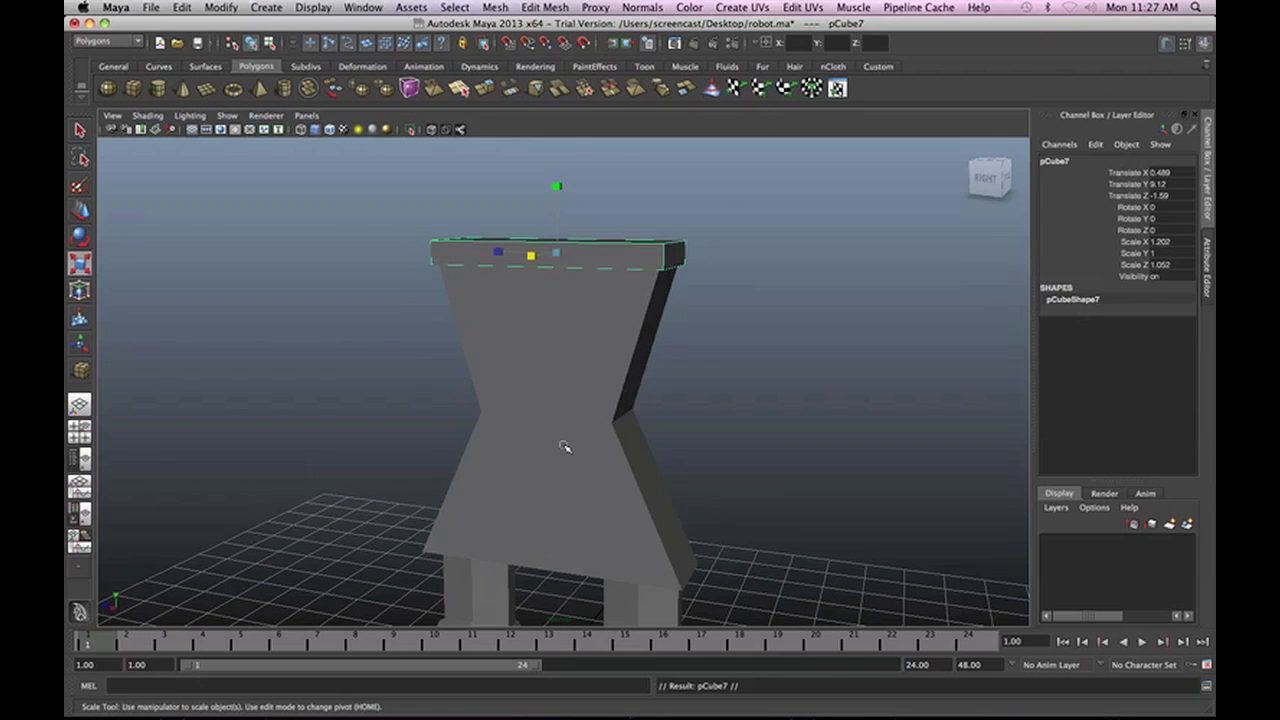
key(w)
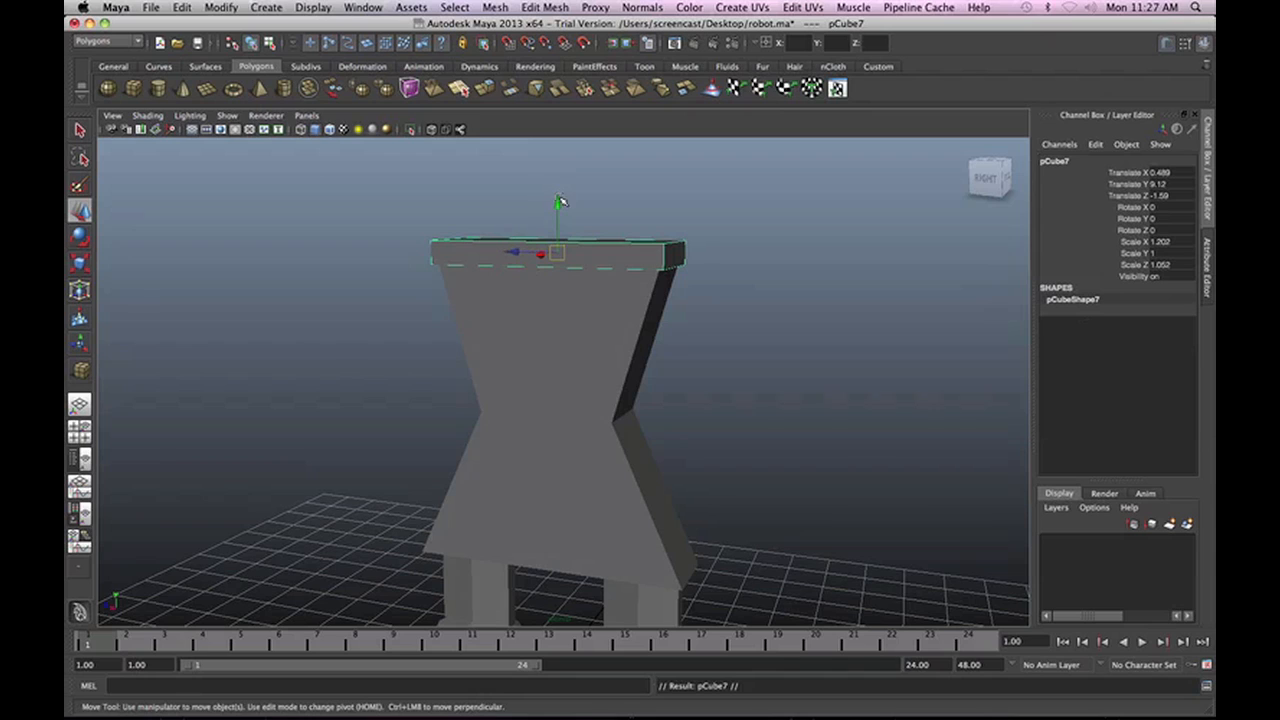
drag(558, 204, 558, 386)
key(s)
key(e)
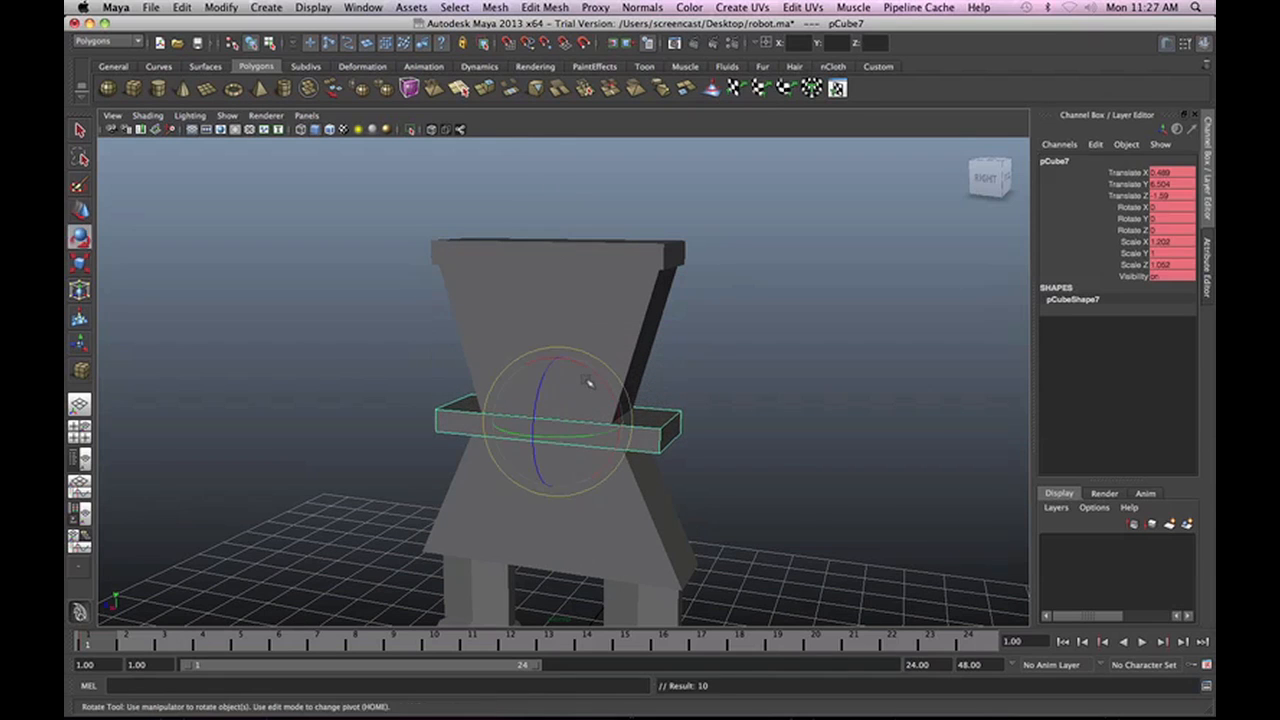
key(r)
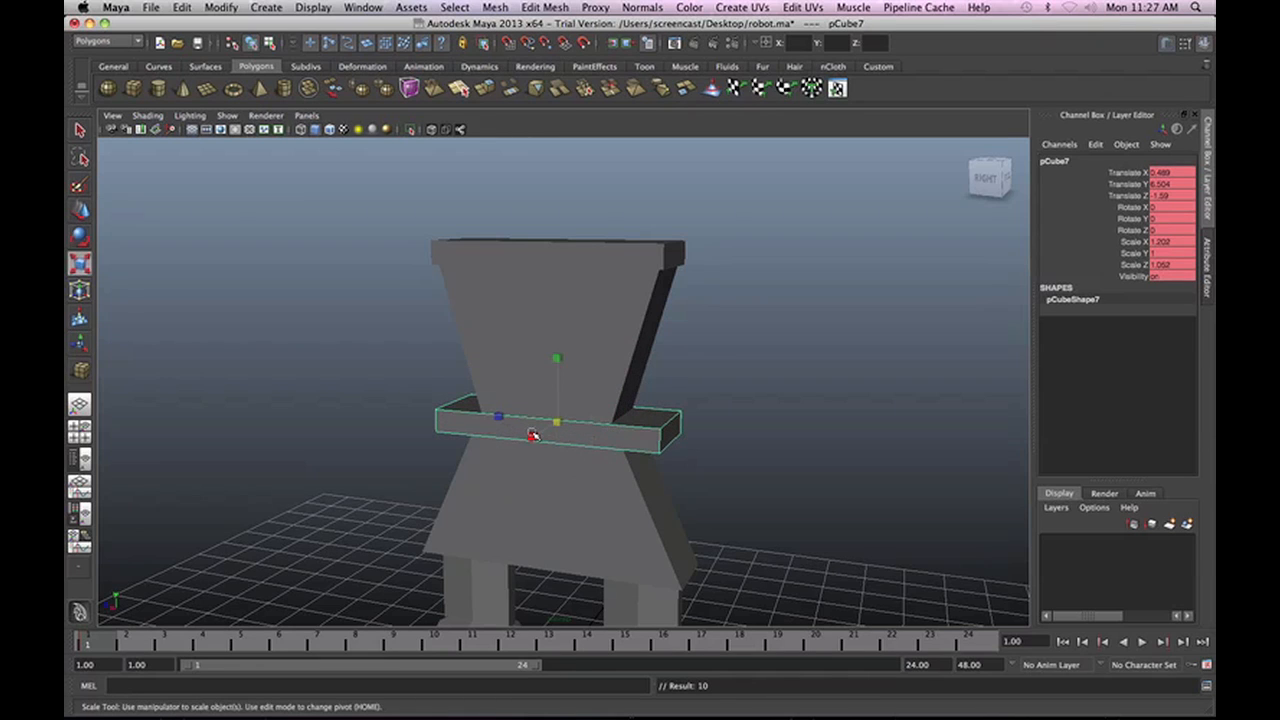
Make the slab on top of the upper body piece a live surface.
alt+drag(737, 460, 671, 457)
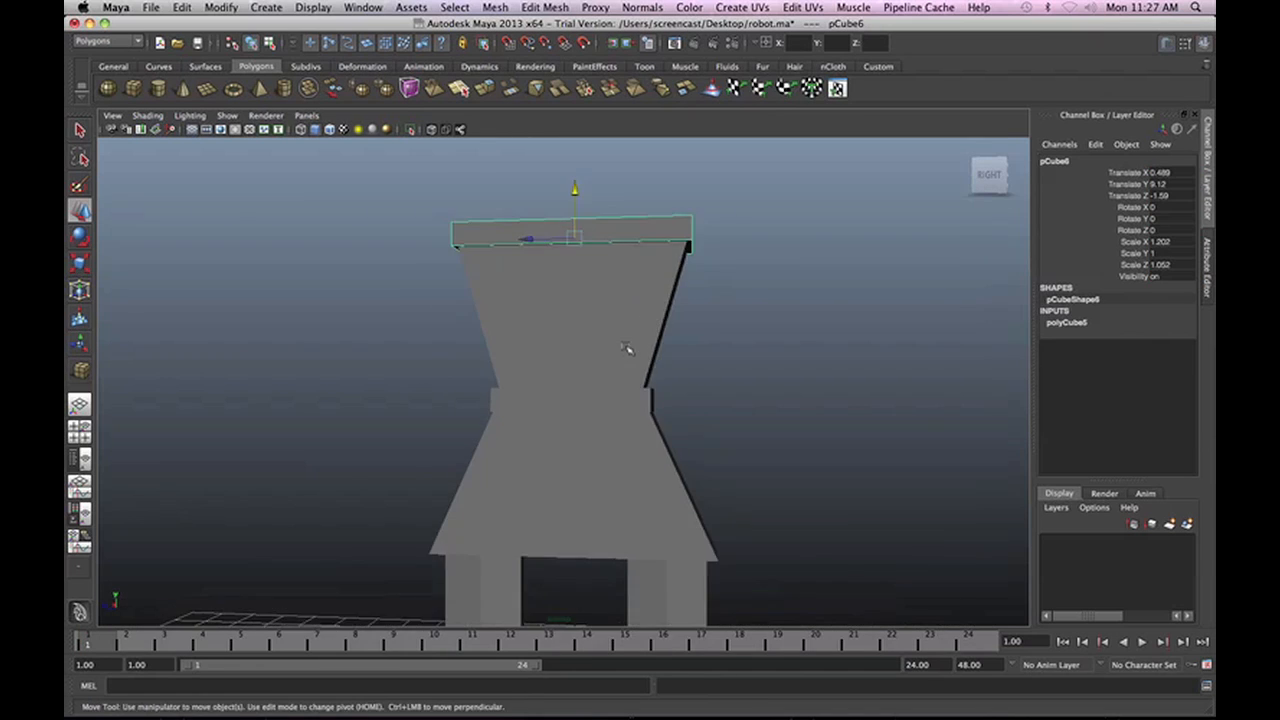
alt+middle_drag(629, 349, 591, 515)
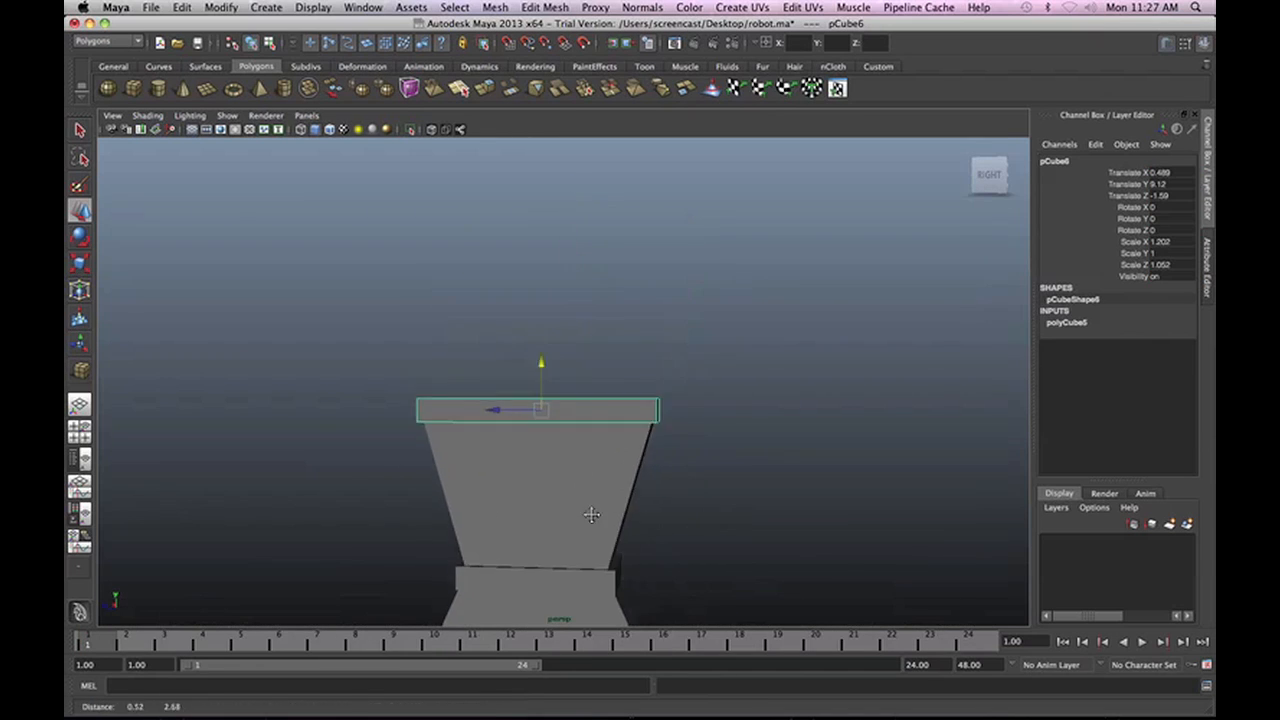
scroll(592, 516, up, 4)
alt+drag(551, 449, 580, 507)
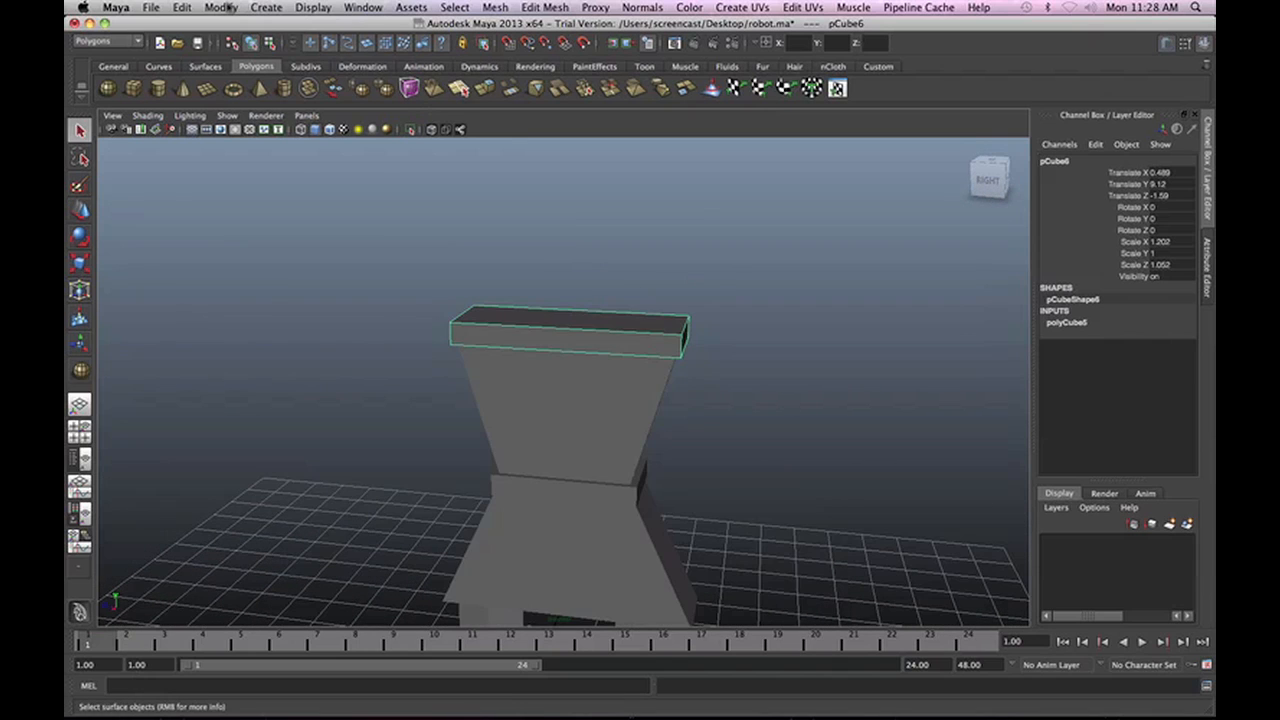
click(221, 7)
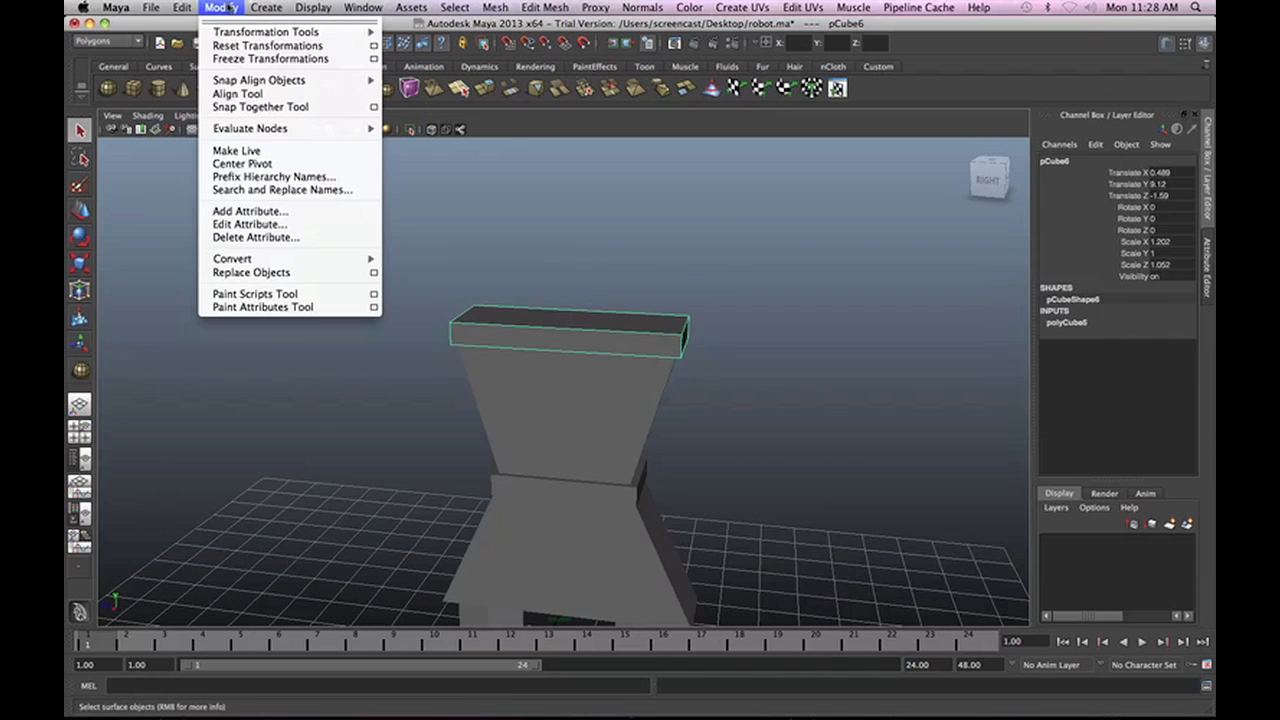
click(251, 151)
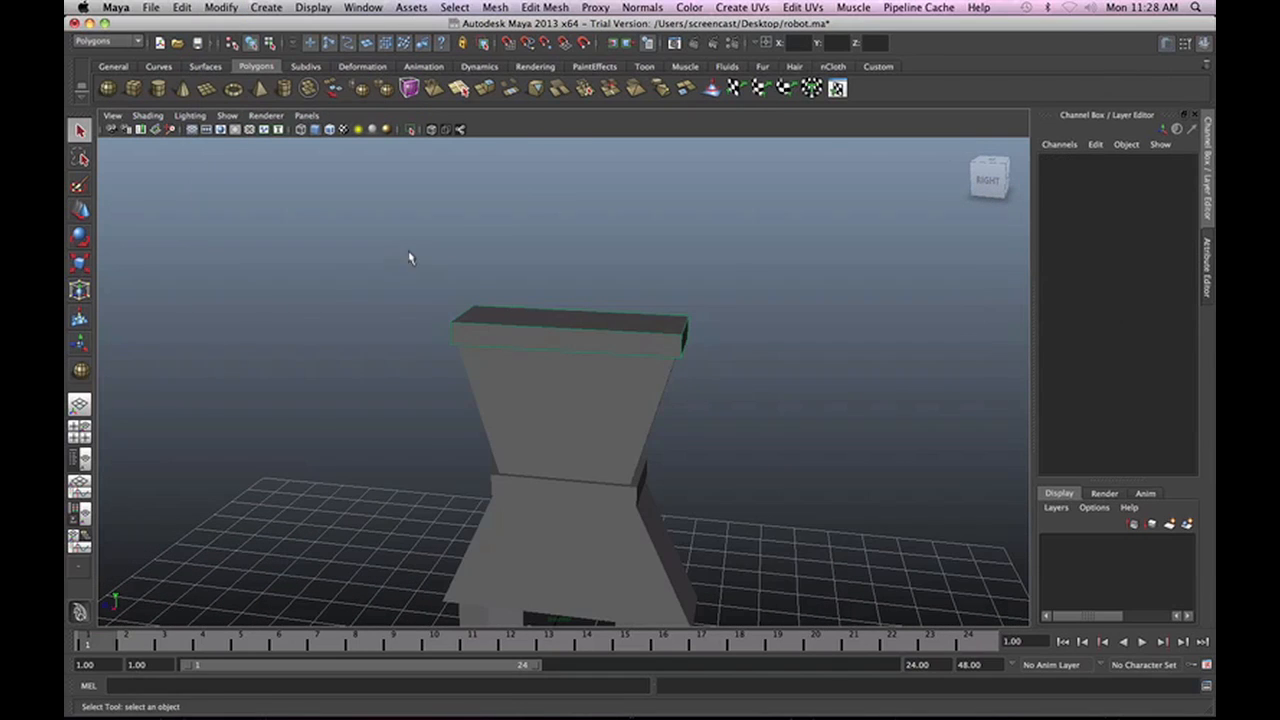
Draw a polygon sphere with a radius of about 0.6 on each end face of the live top slab.
key(y)
alt+drag(831, 412, 714, 401)
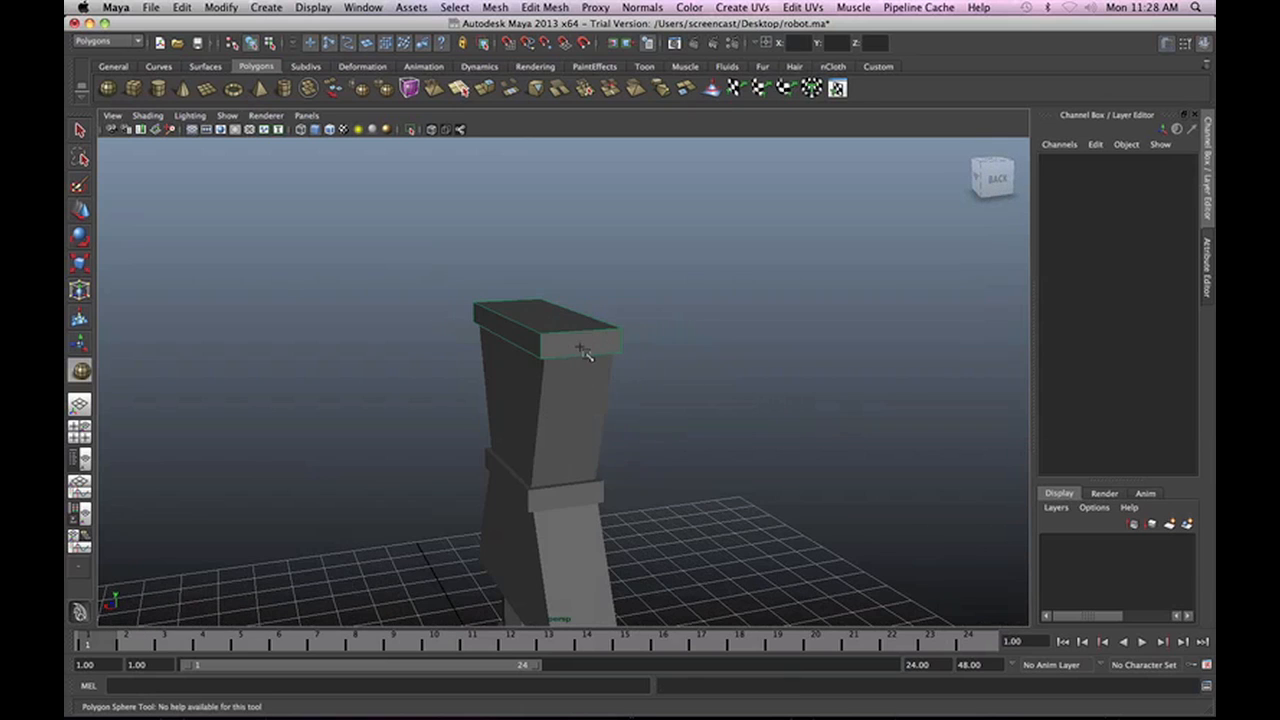
drag(585, 346, 630, 368)
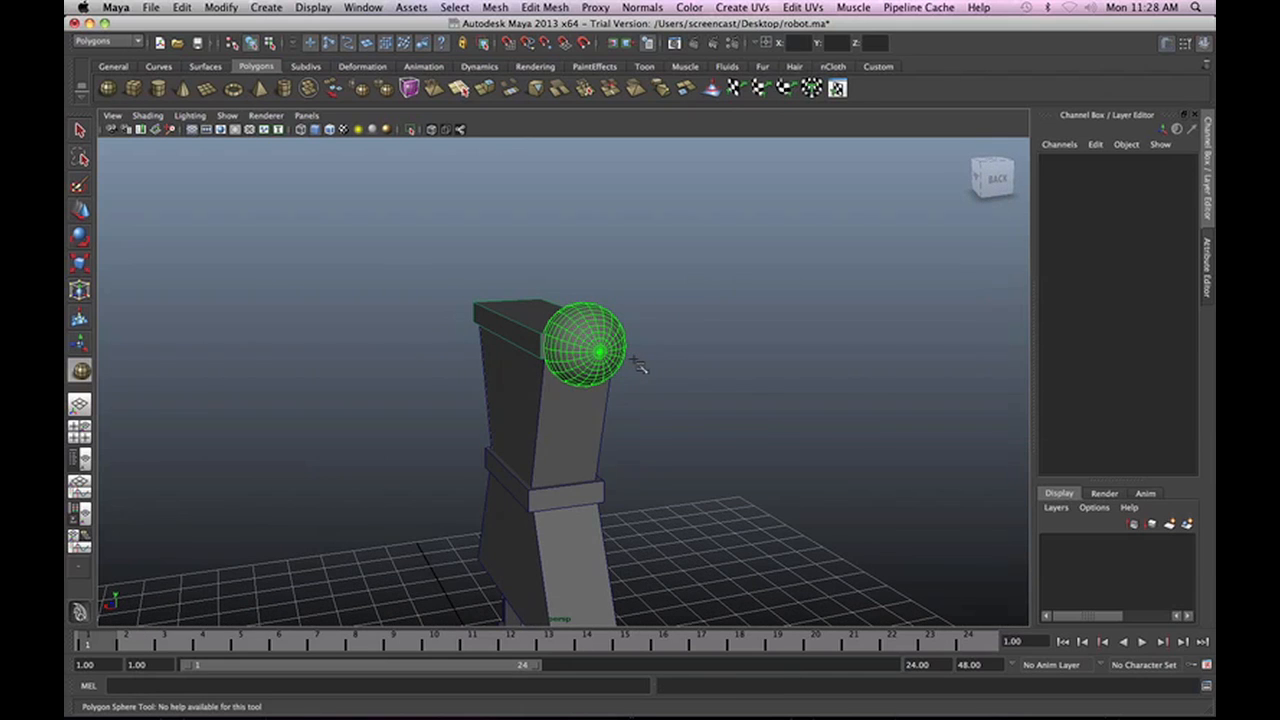
alt+drag(455, 397, 716, 388)
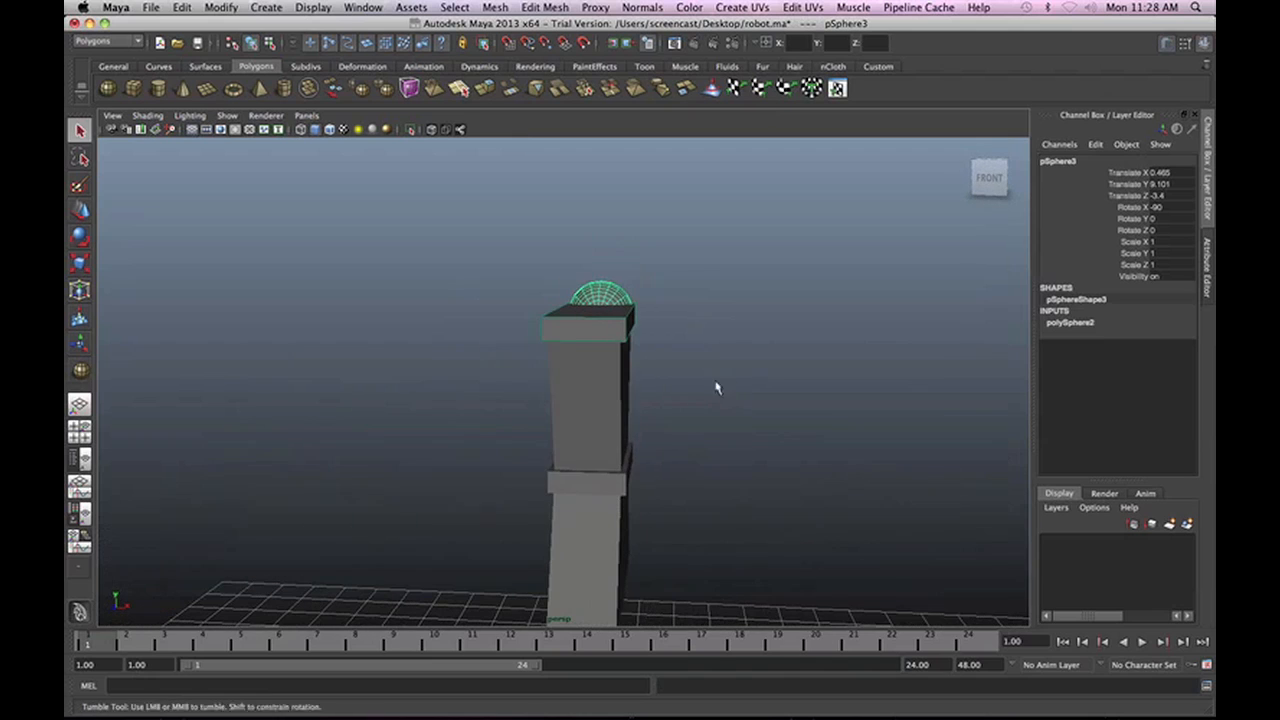
key(y)
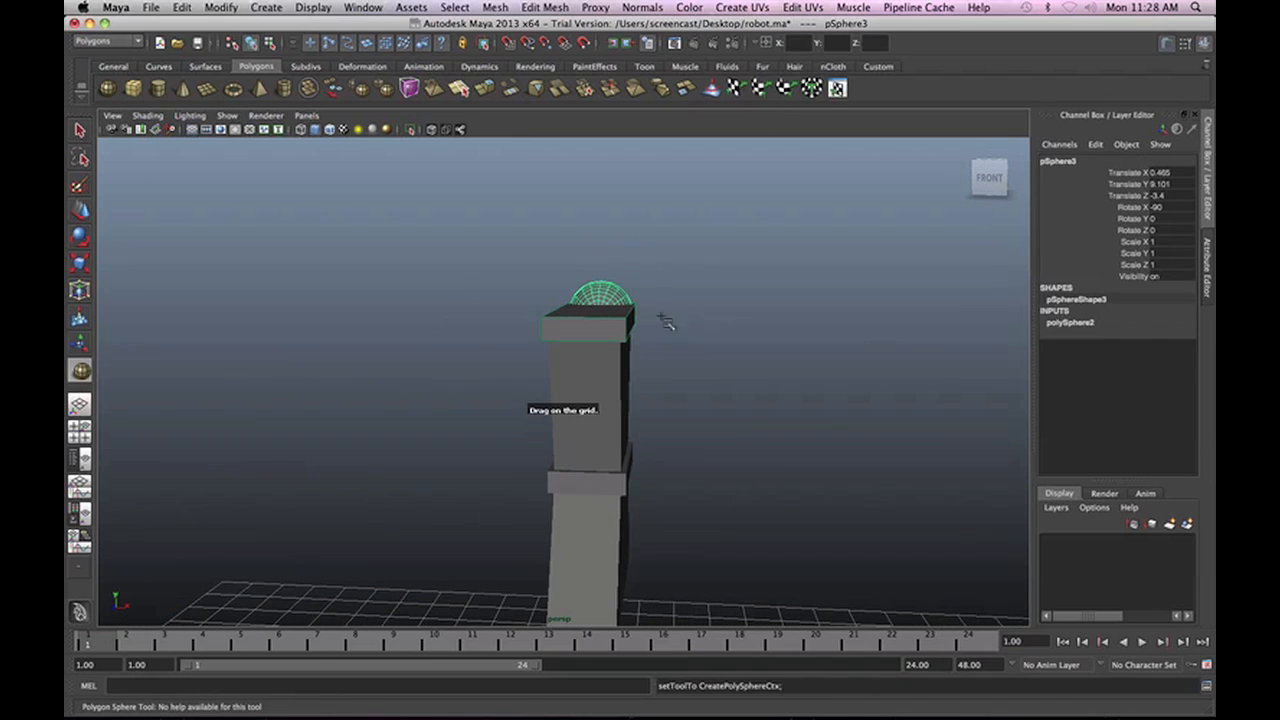
drag(588, 335, 640, 348)
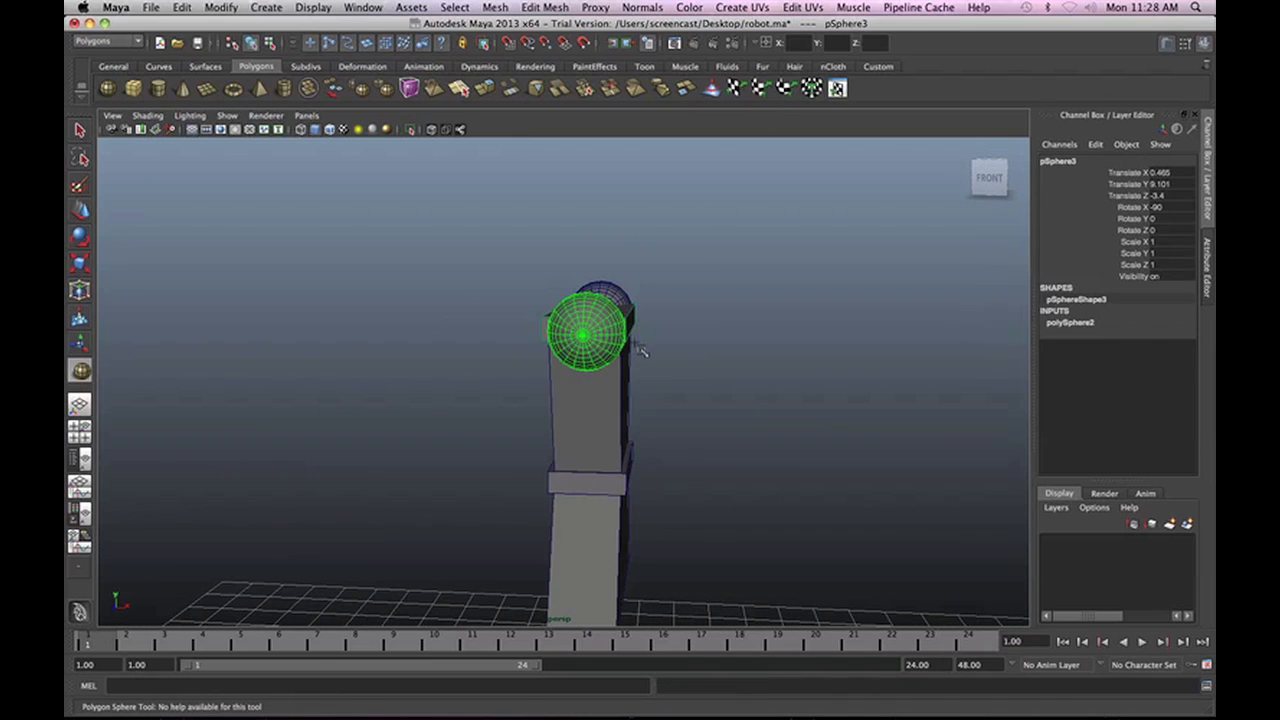
Set Subdivisions Axis and Subdivisions Height to 6 for the sphere on the slab's back end.
alt+drag(723, 371, 440, 393)
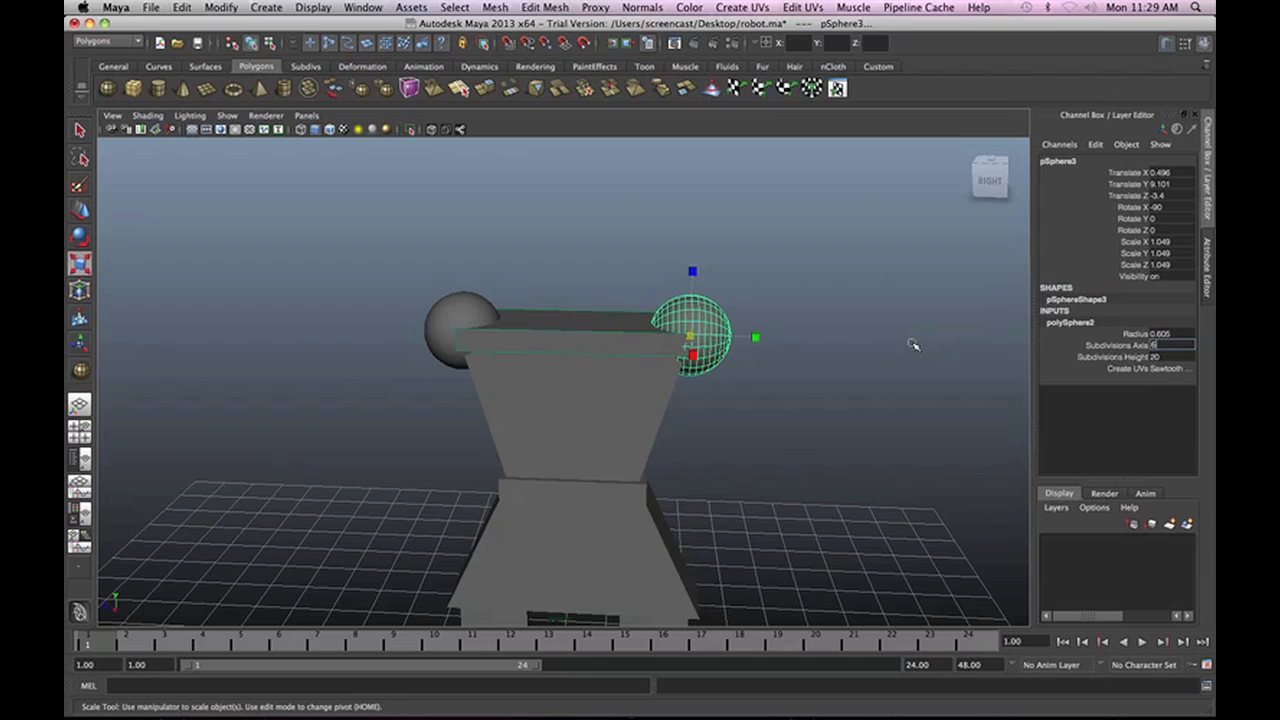
key(Return)
click(1158, 357)
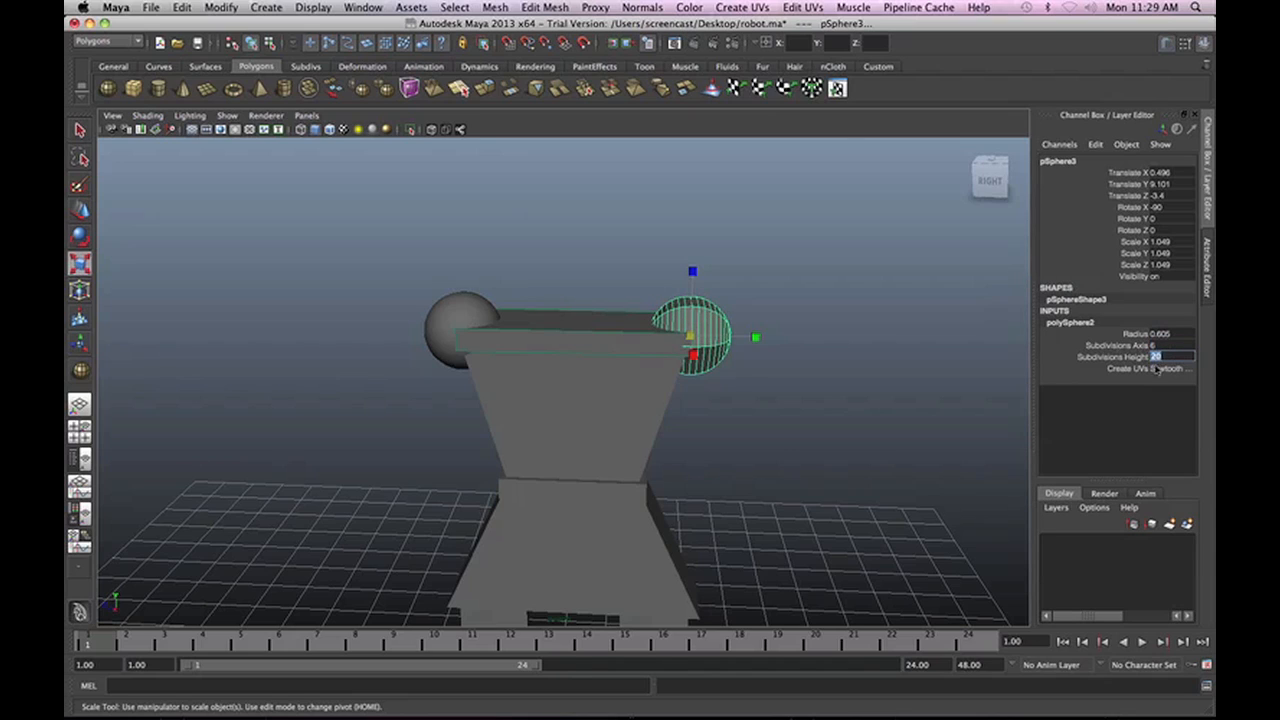
text(6)
key(Return)
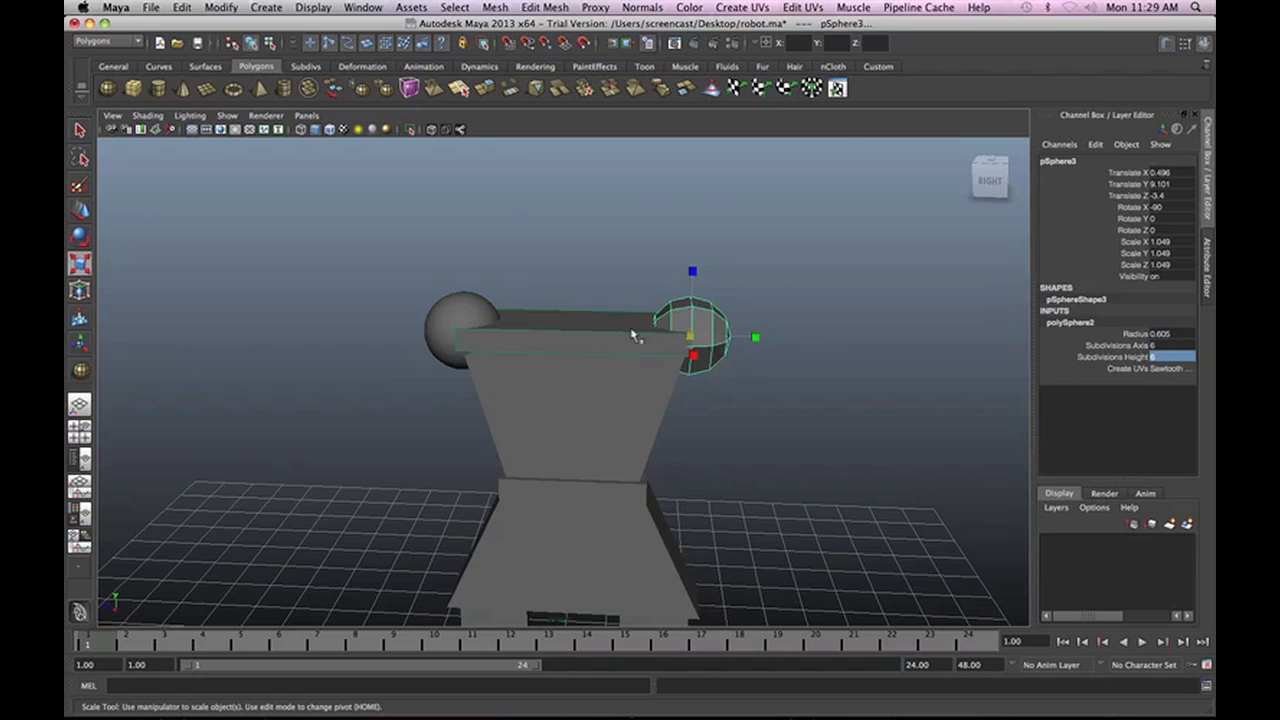
Set the axis and height subdivisions of the front-end sphere to 6 as well.
click(456, 329)
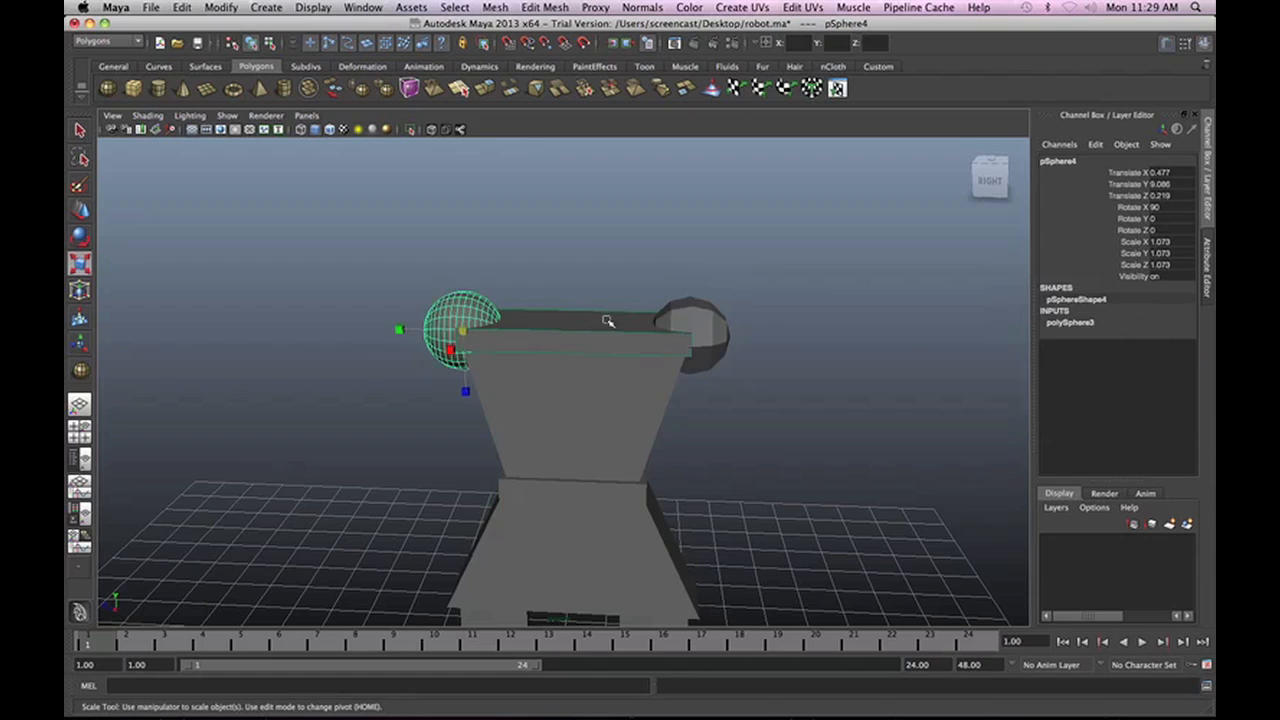
click(1080, 323)
click(1158, 345)
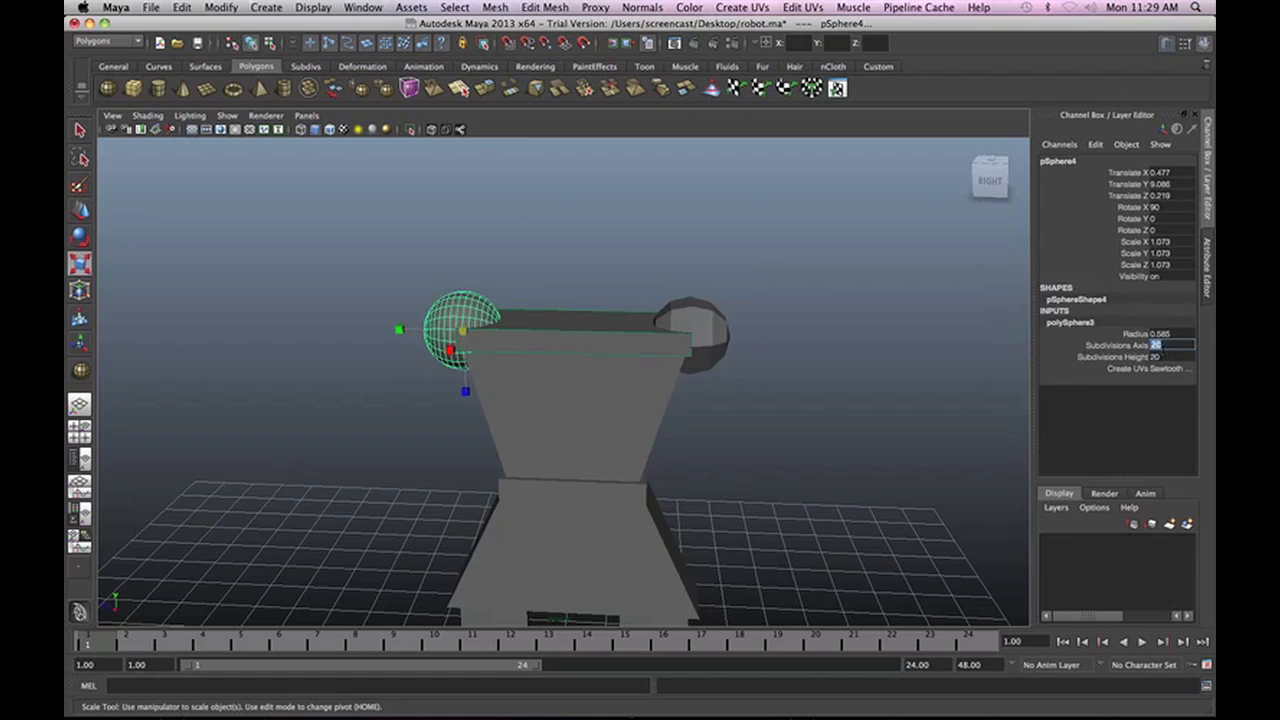
text(6)
key(Return)
click(1158, 357)
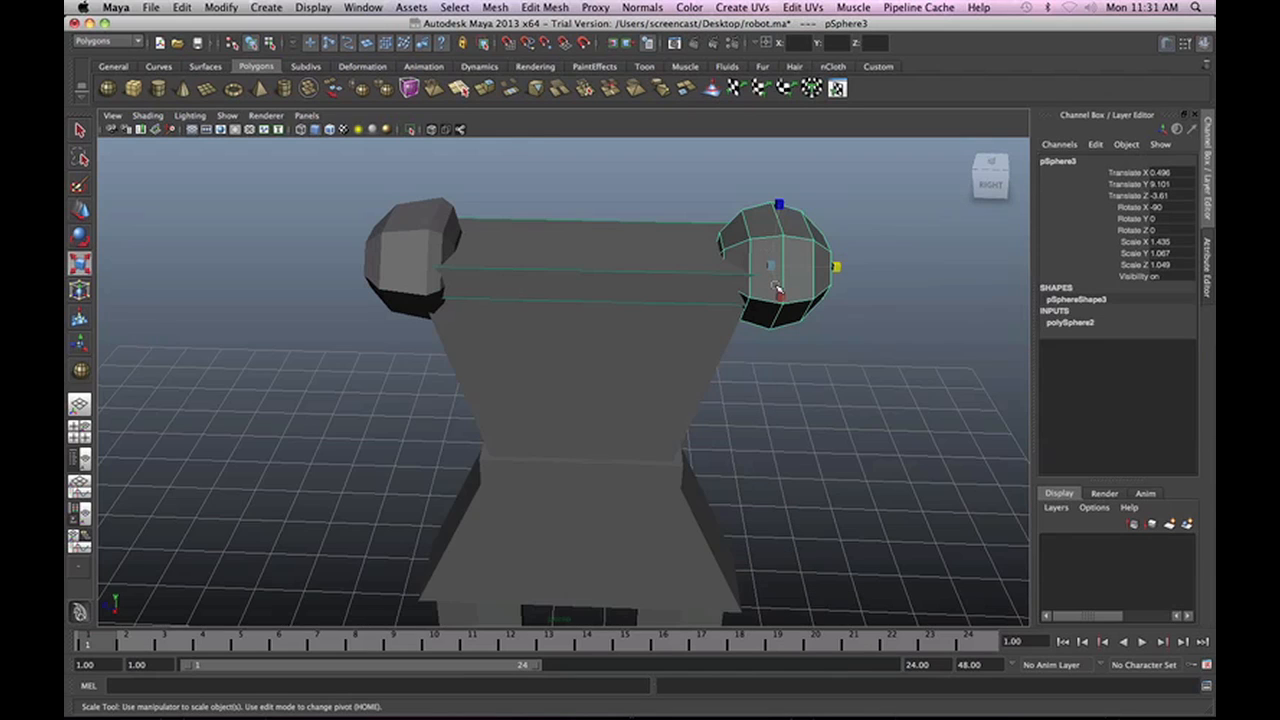
Delete the back-end sphere and rotate the remaining front-end sphere to about -89.6 in Rotate Z.
key(Delete)
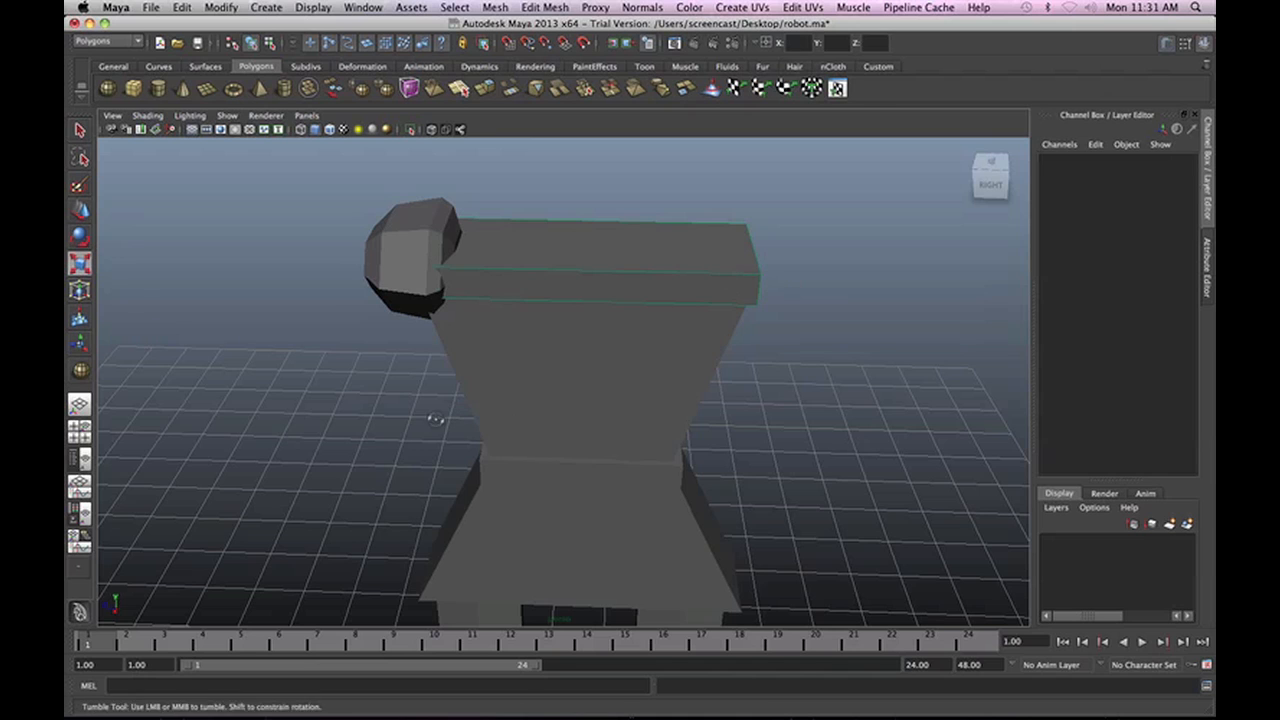
alt+drag(434, 423, 446, 394)
alt+right_drag(446, 394, 545, 340)
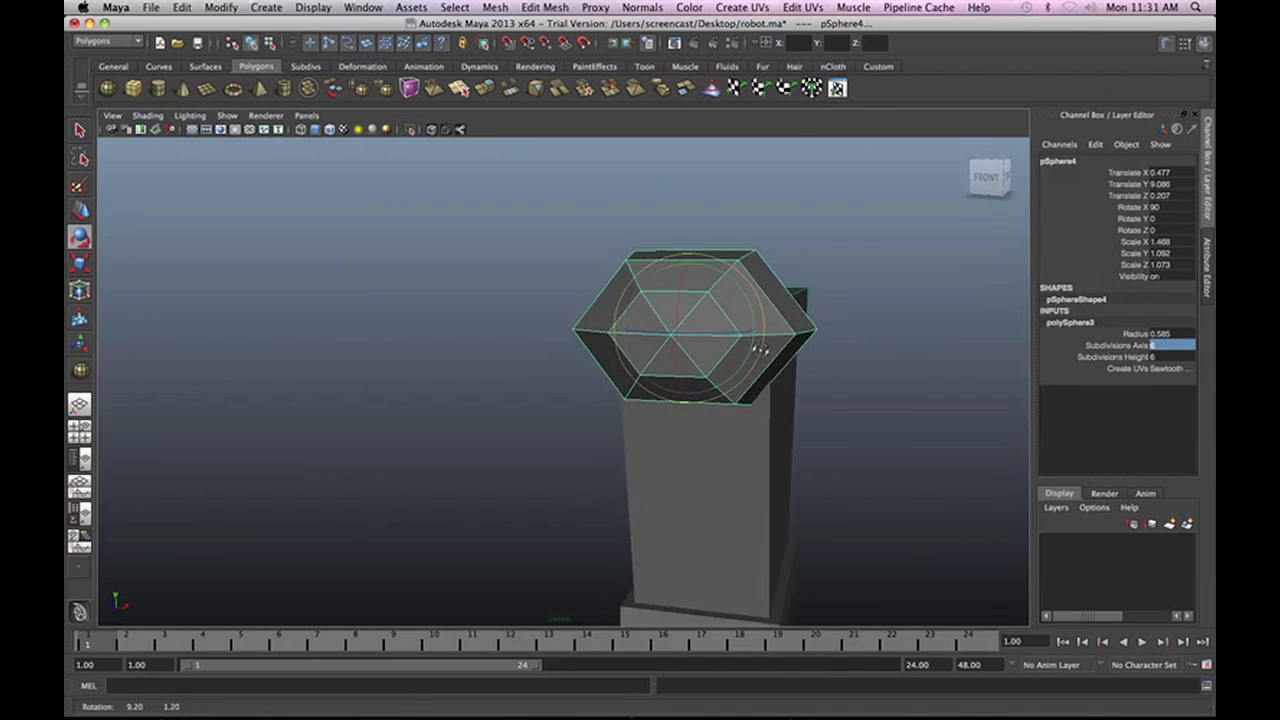
alt+drag(748, 350, 716, 404)
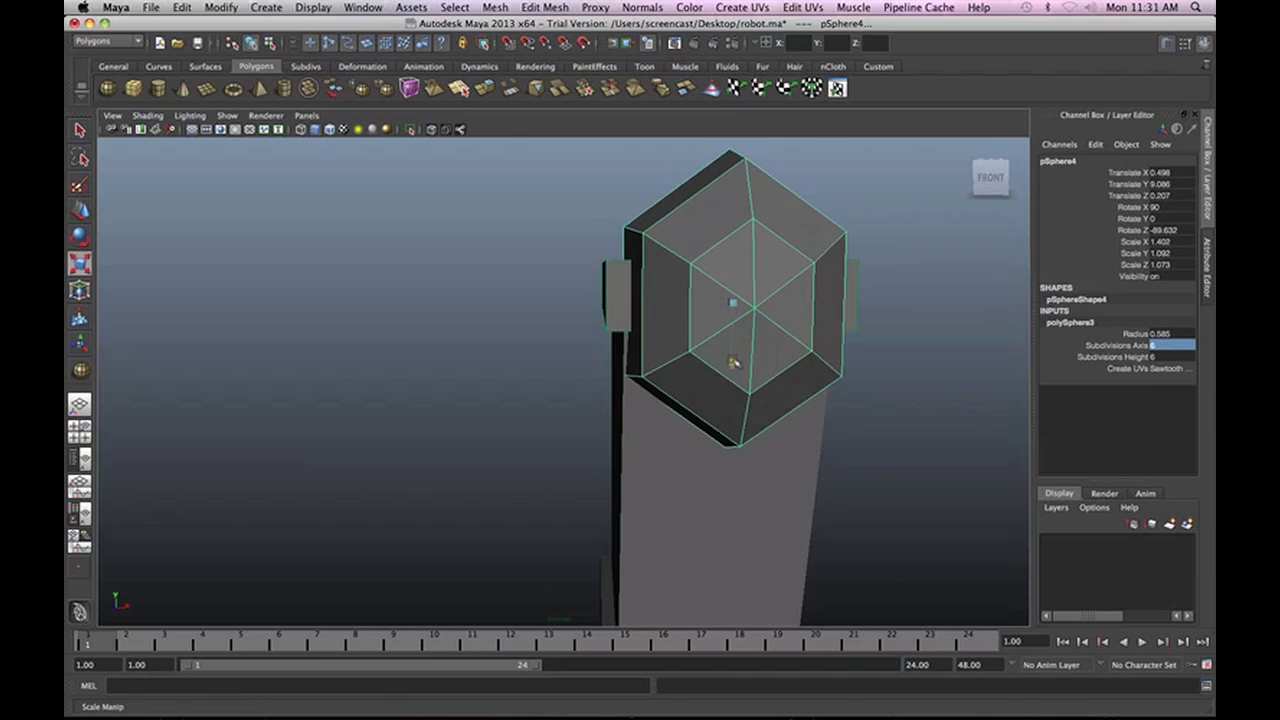
Flatten the front-end sphere to a Scale X of about 0.686 and widen it across the slab's end.
drag(745, 345, 735, 342)
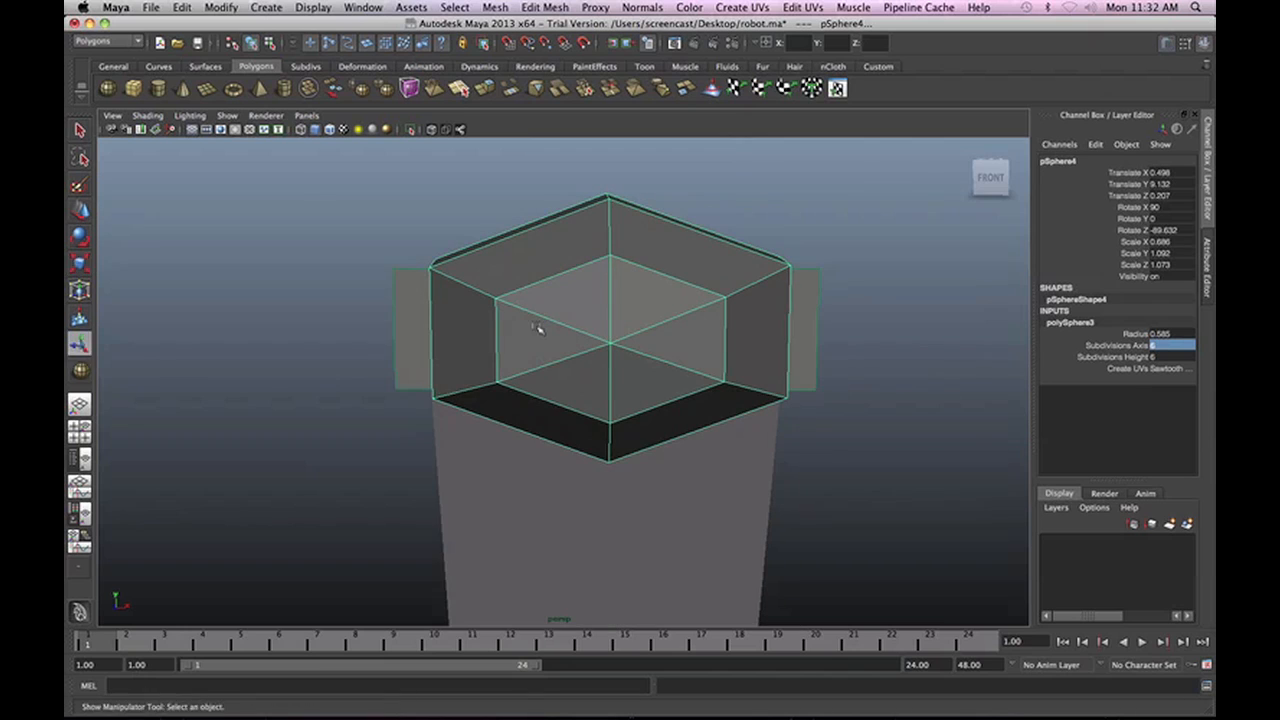
key(r)
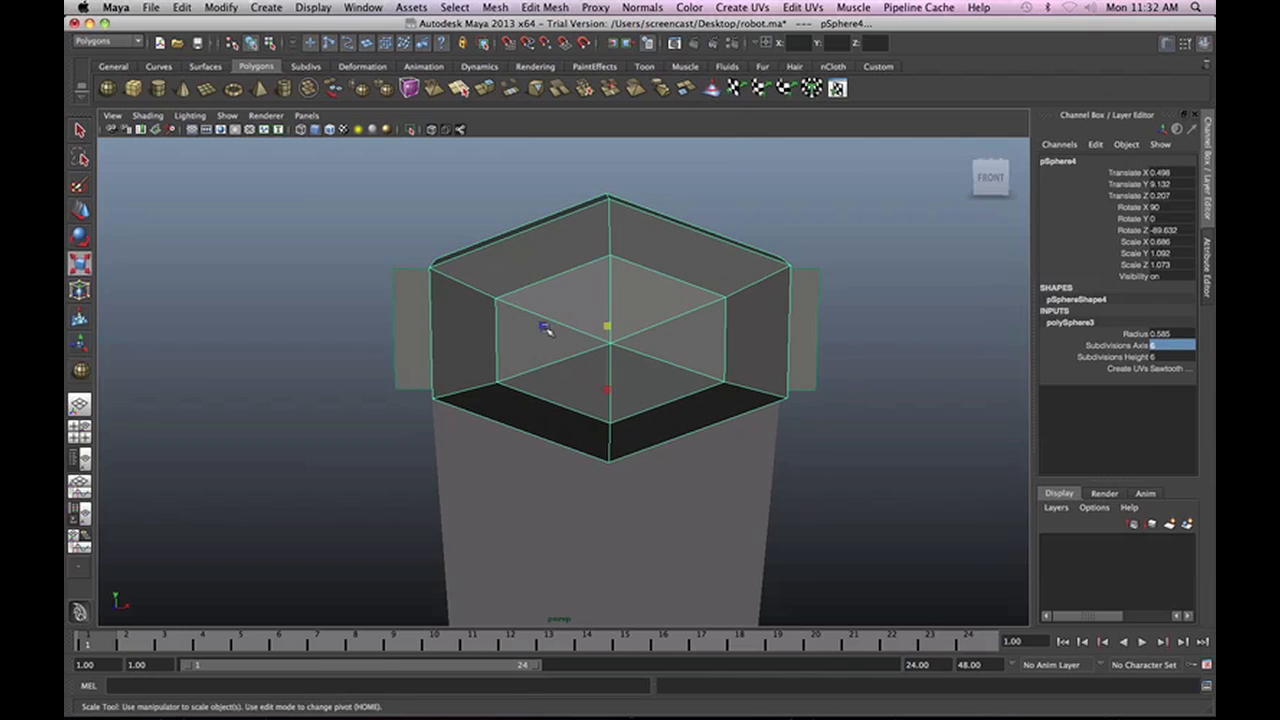
drag(543, 328, 515, 391)
click(482, 364)
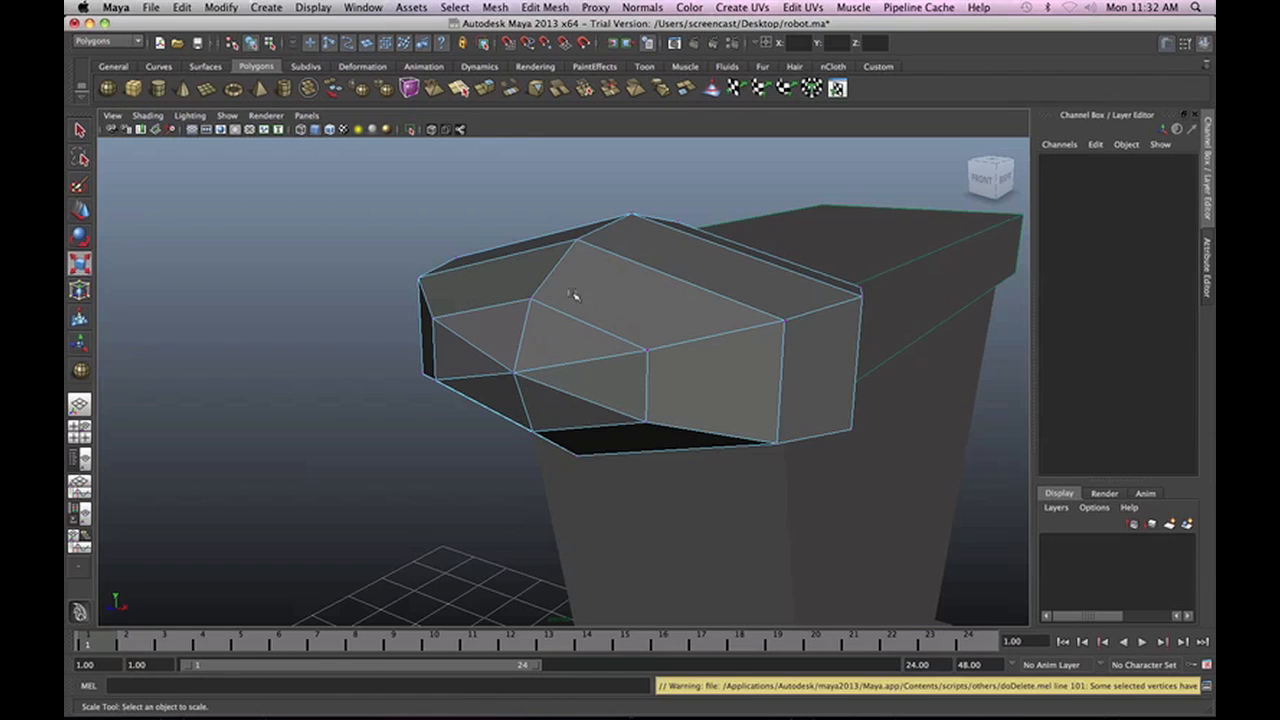
Delete the six triangular faces that meet at the outer pole of the flattened sphere.
right_drag(574, 294, 588, 330)
click(580, 340)
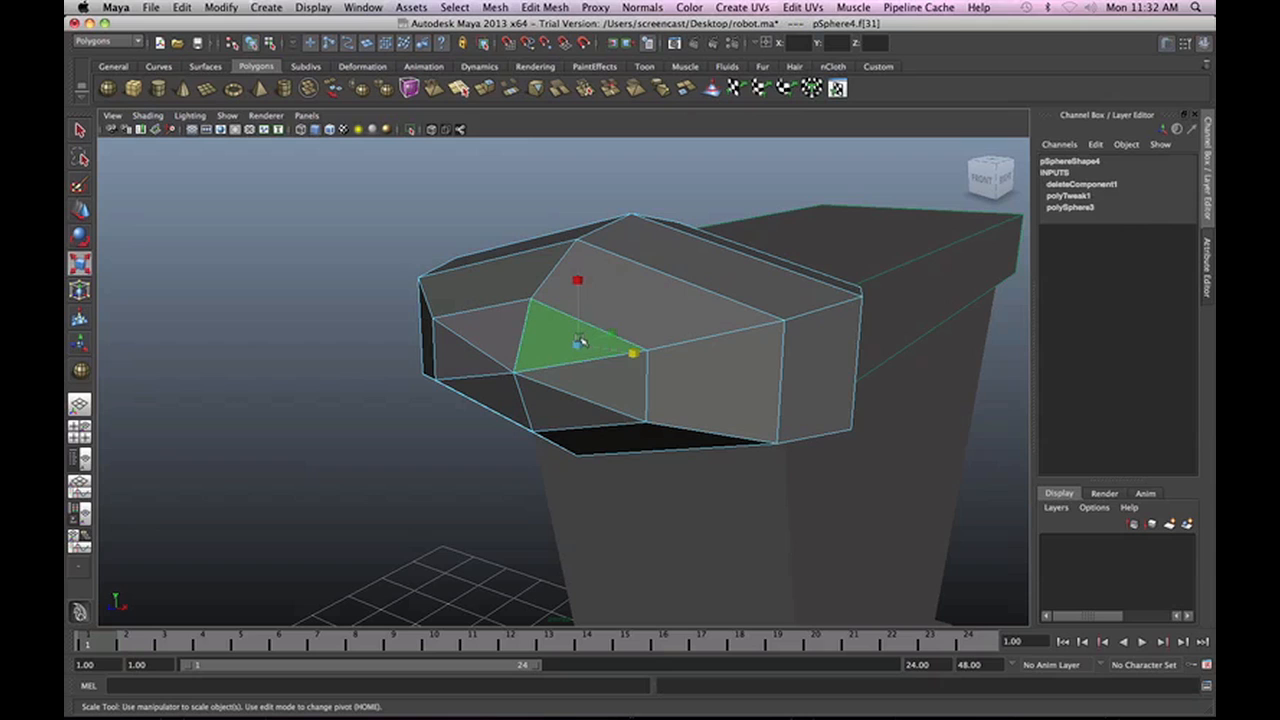
shift+click(590, 386)
shift+click(558, 408)
shift+click(508, 403)
shift+click(466, 367)
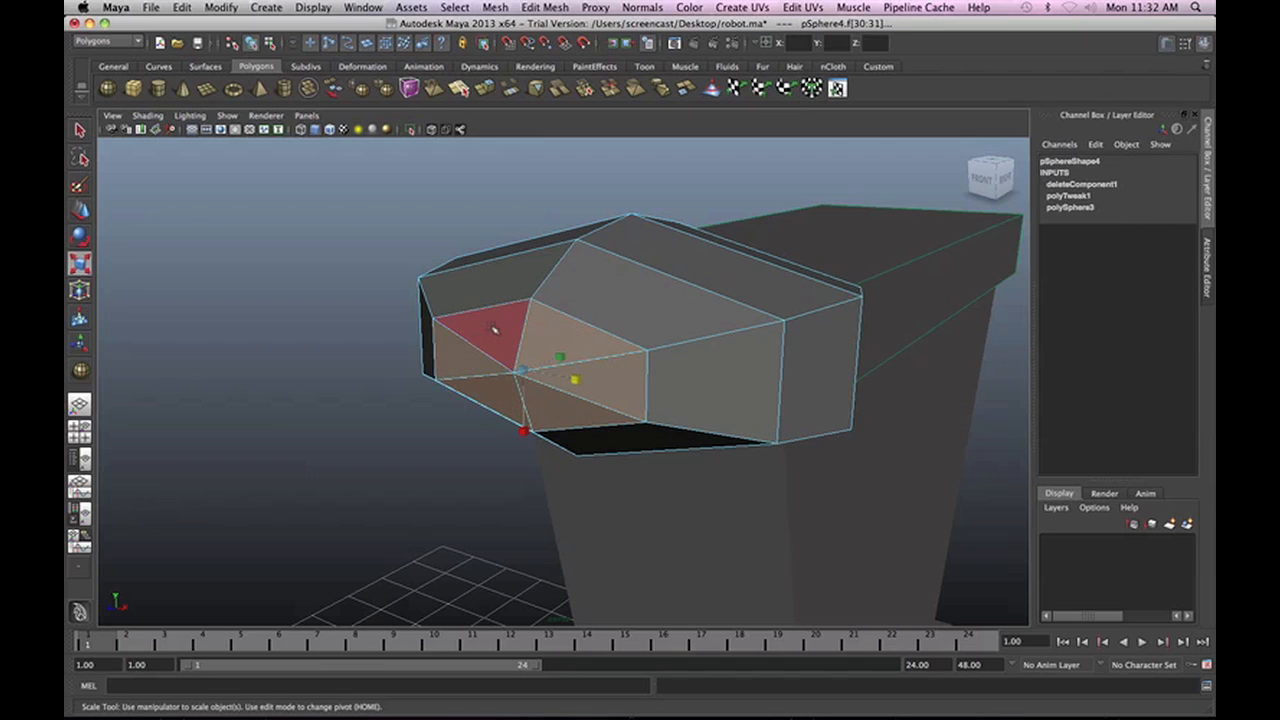
shift+click(494, 330)
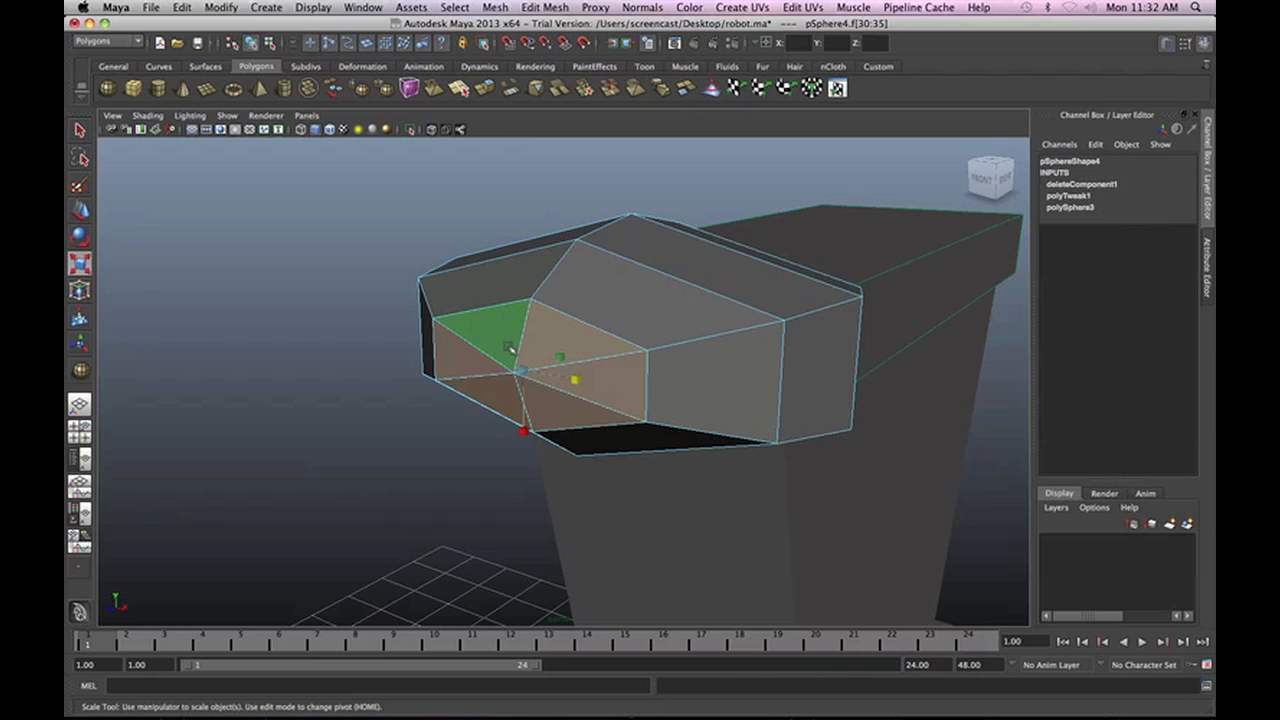
key(Delete)
Select the six vertices around the opening in the sphere's outer end and close it with Fill Hole.
alt+drag(528, 358, 543, 337)
right_click(566, 266)
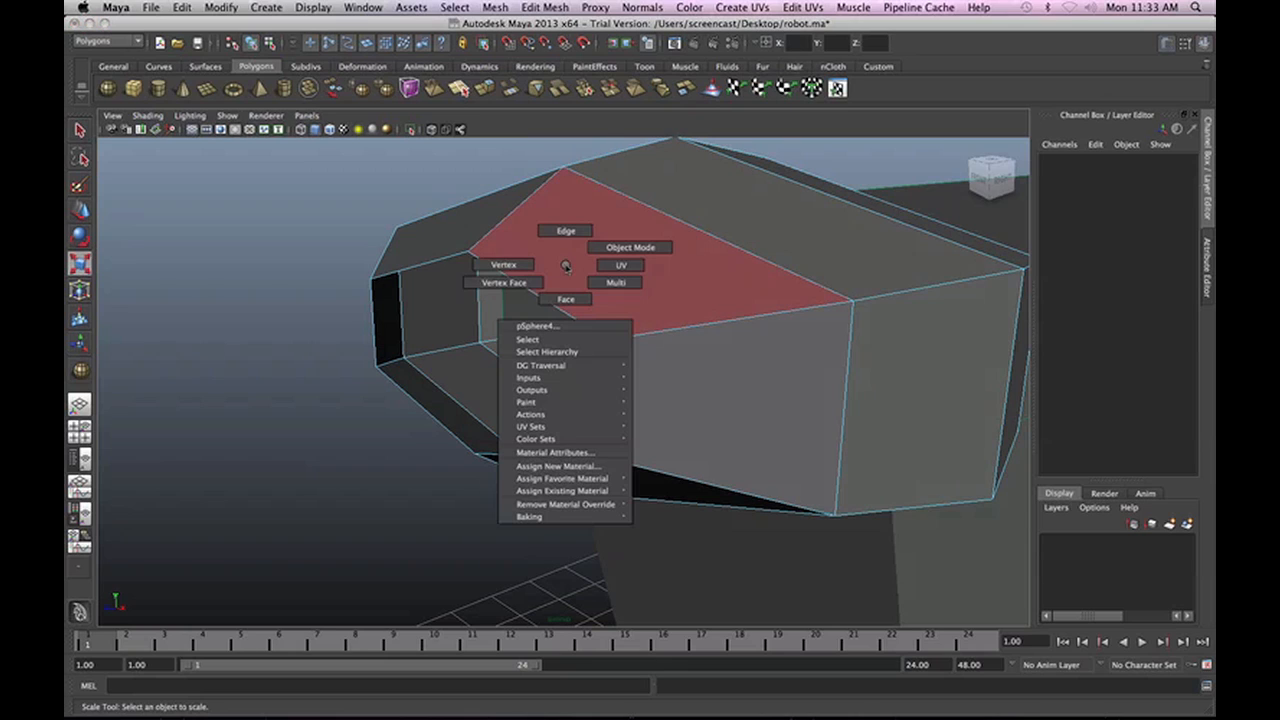
click(498, 264)
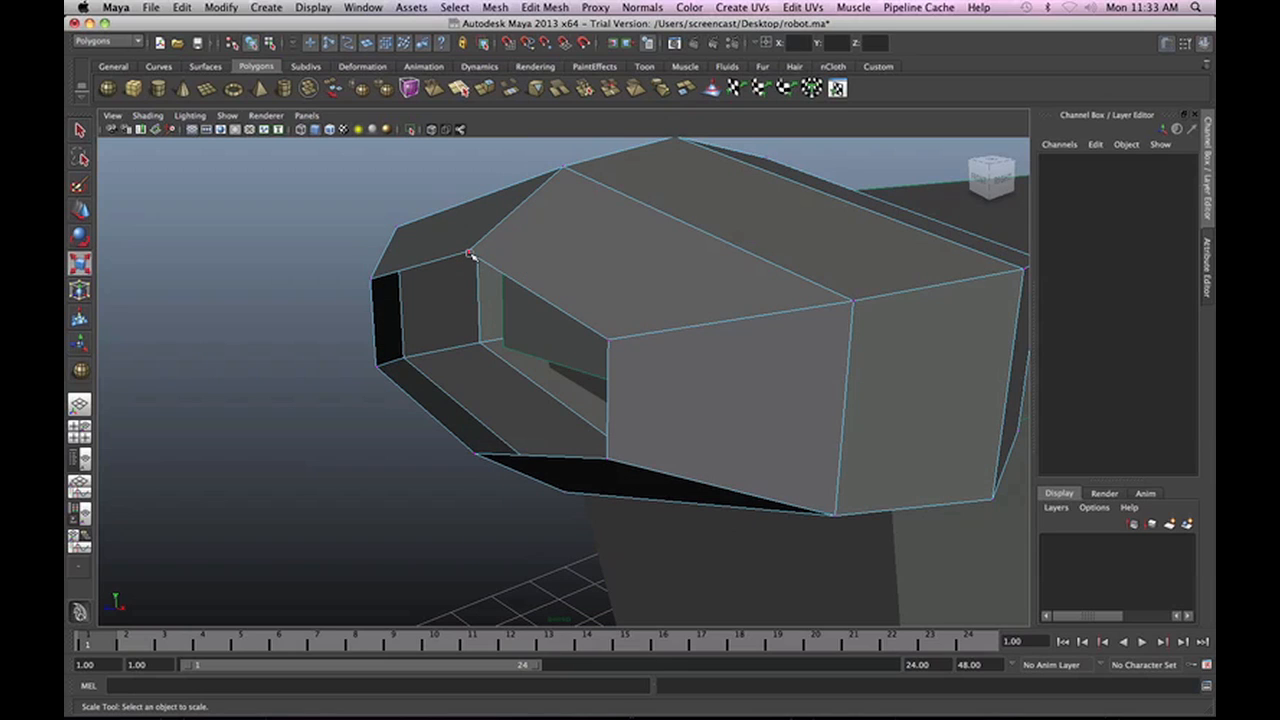
click(469, 254)
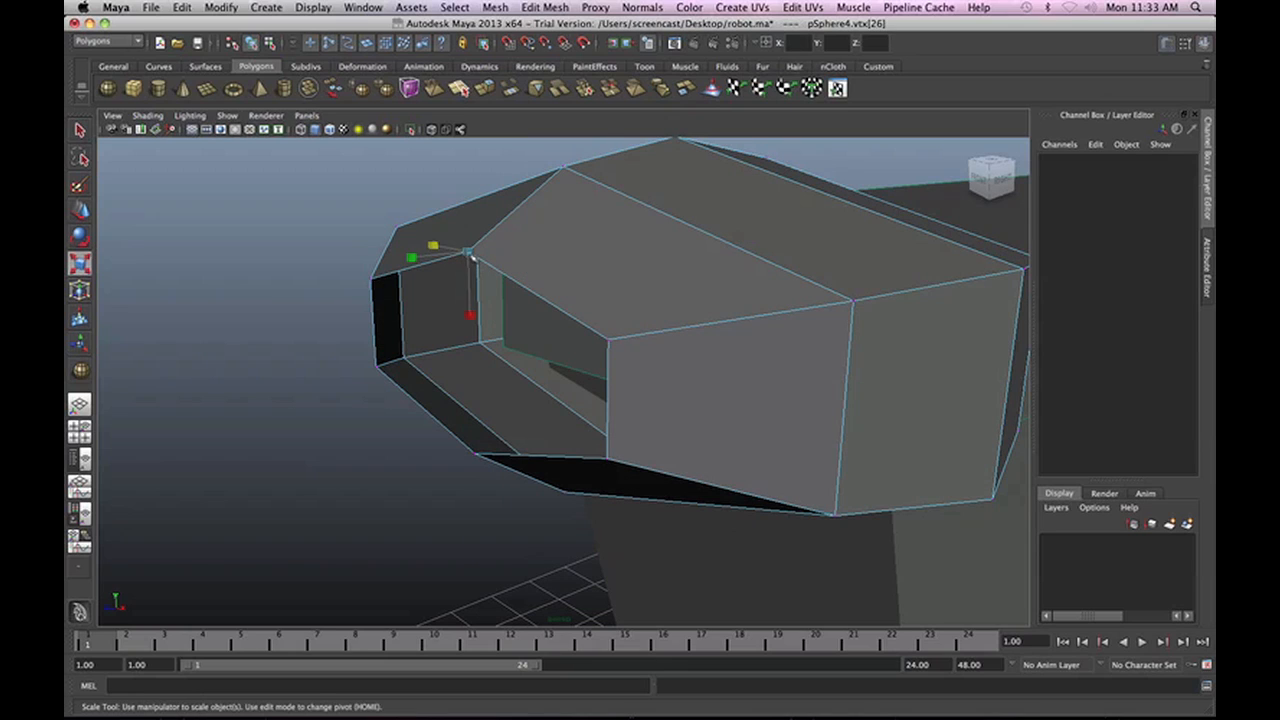
shift+click(608, 342)
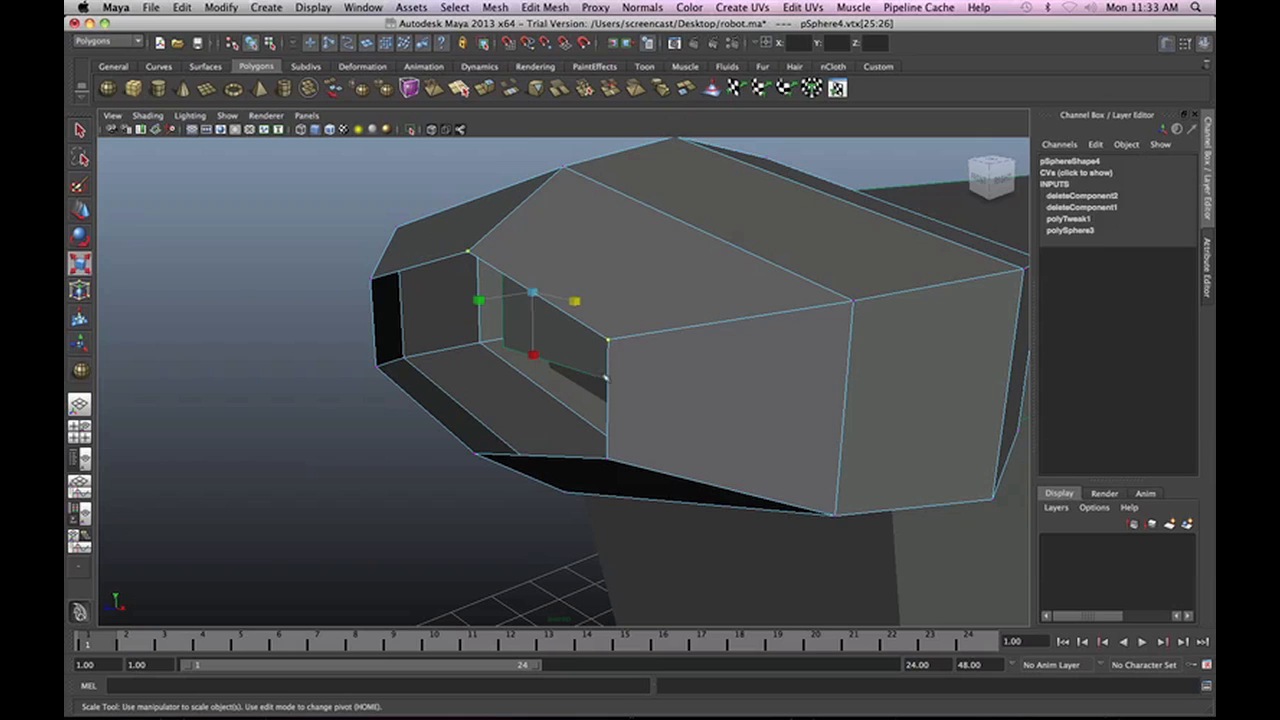
shift+click(608, 459)
shift+click(476, 455)
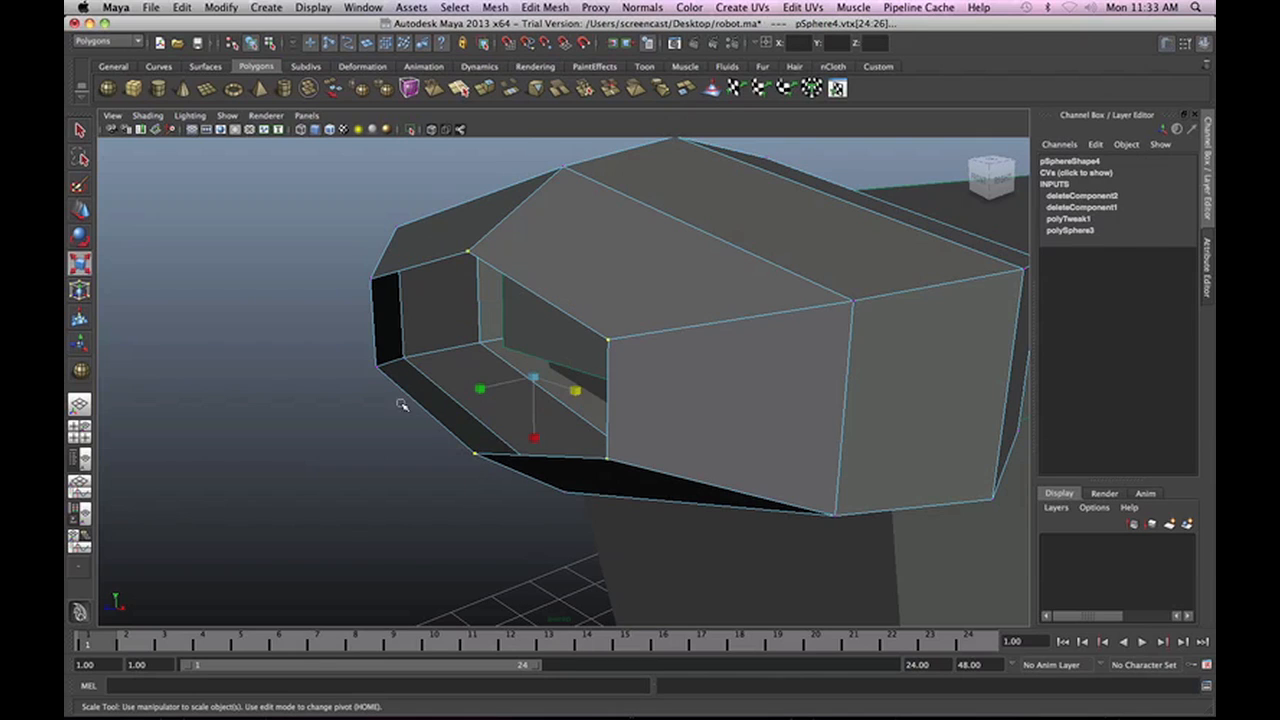
shift+click(377, 367)
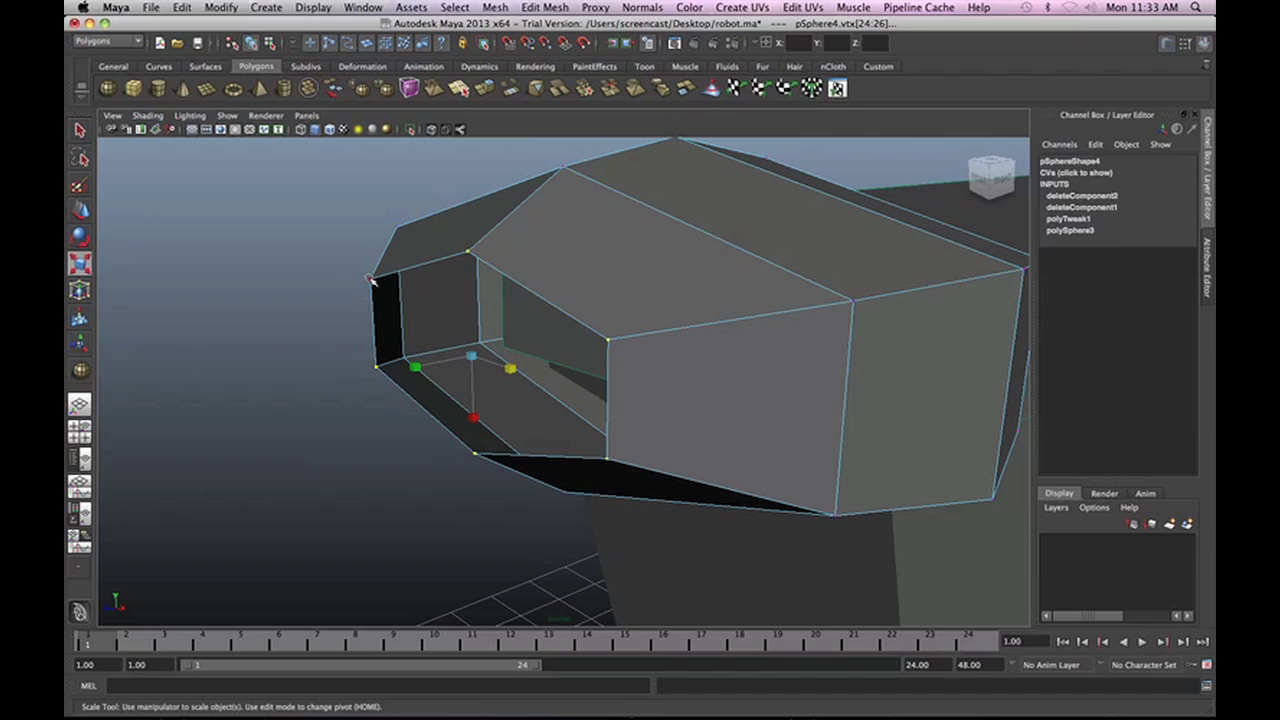
shift+click(371, 280)
click(497, 8)
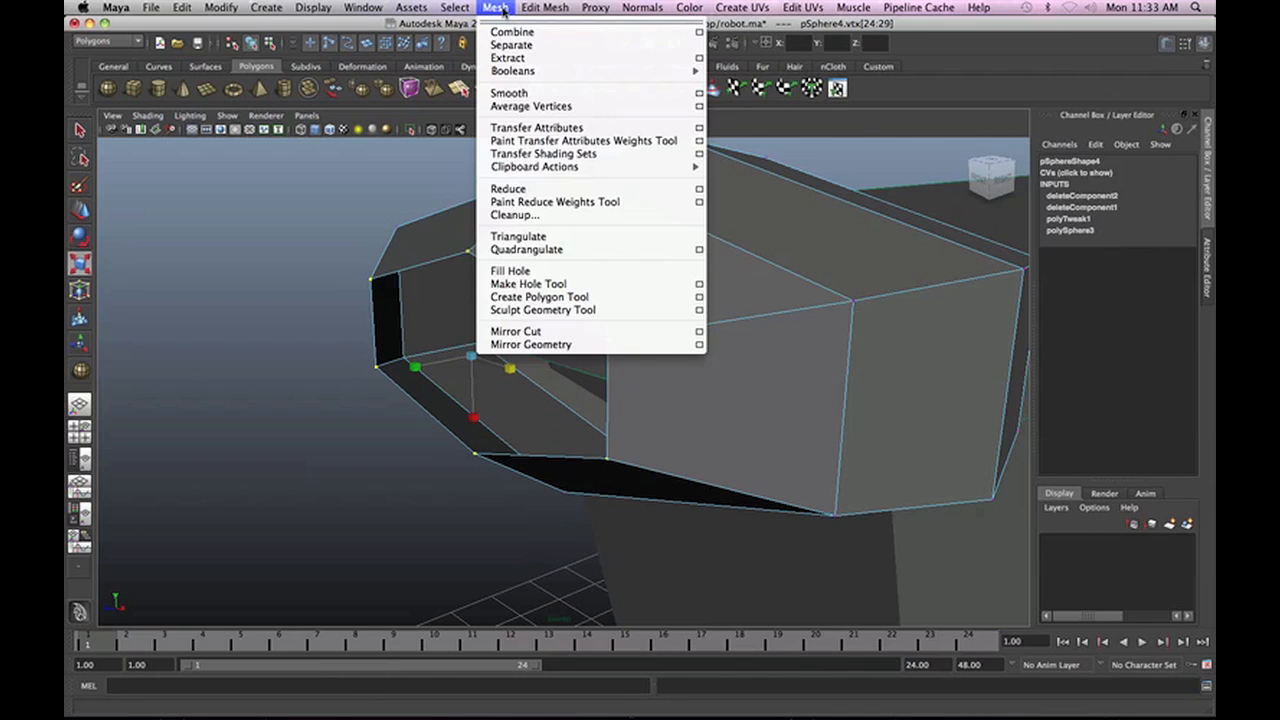
click(512, 271)
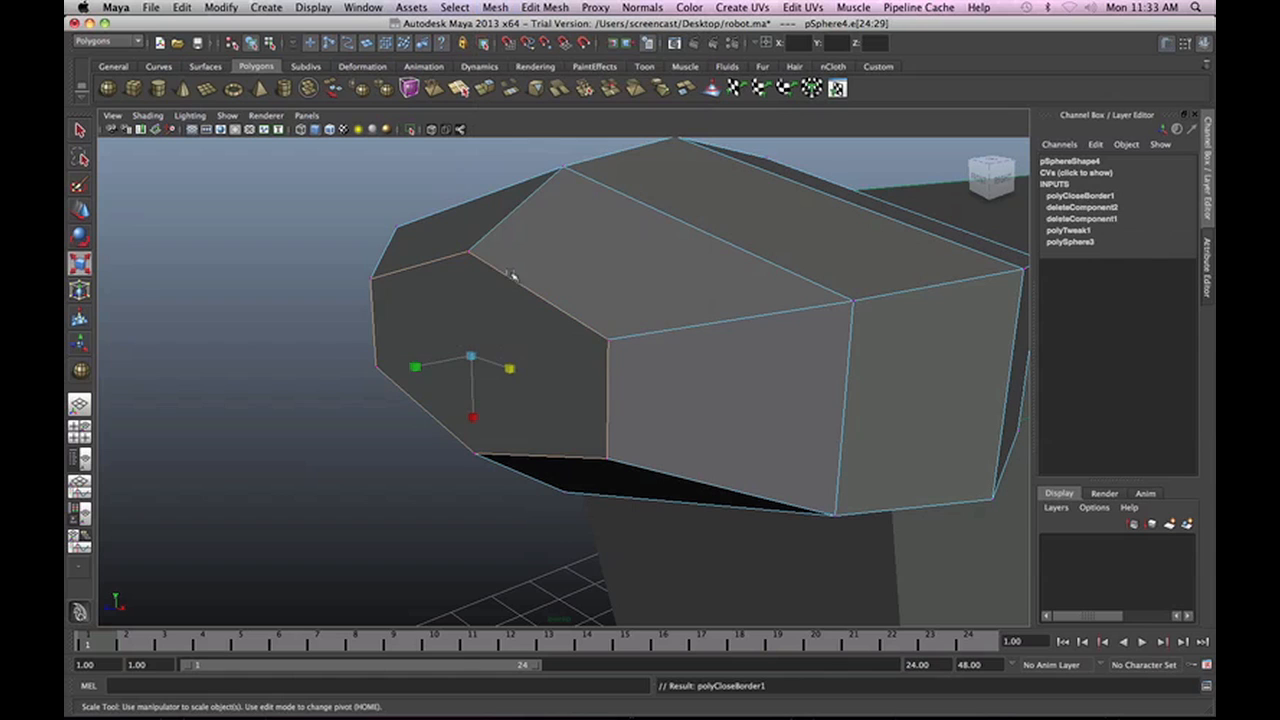
Delete the six triangular faces that meet at the sphere's inner pole, on the side facing the slab.
alt+drag(445, 438, 602, 386)
key(4)
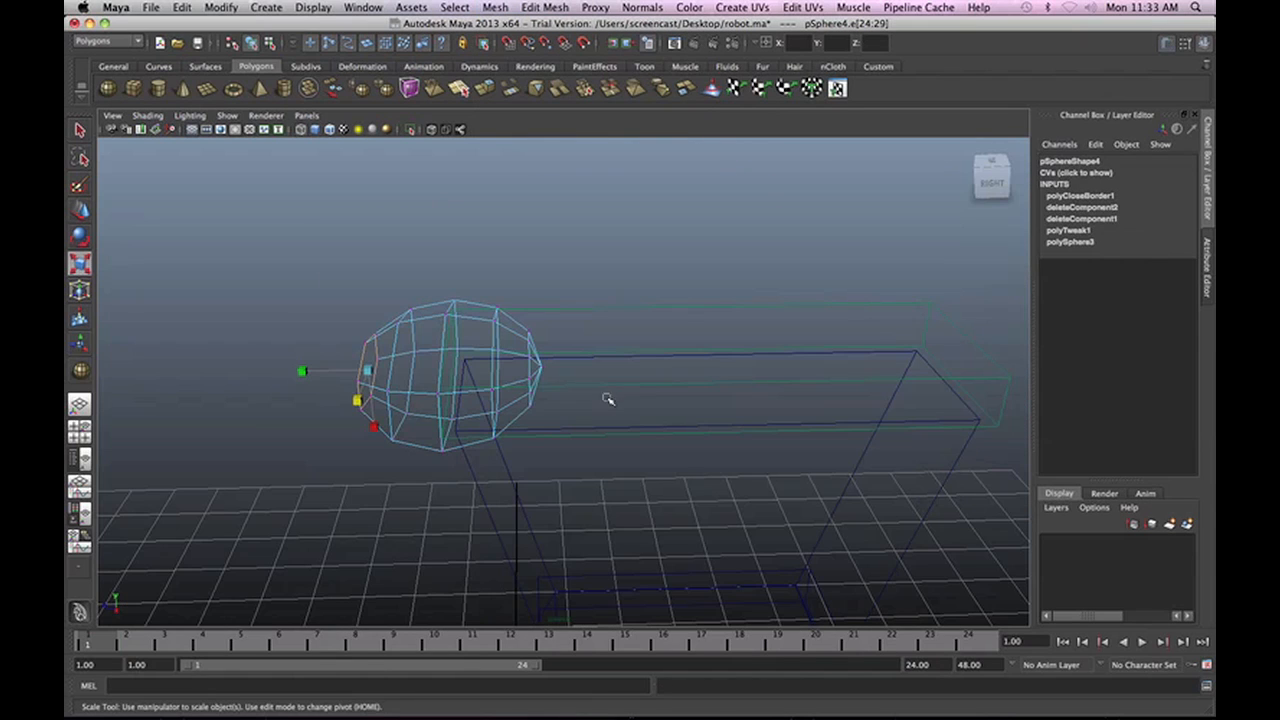
click(538, 366)
alt+drag(600, 391, 543, 386)
scroll(538, 388, up, 6)
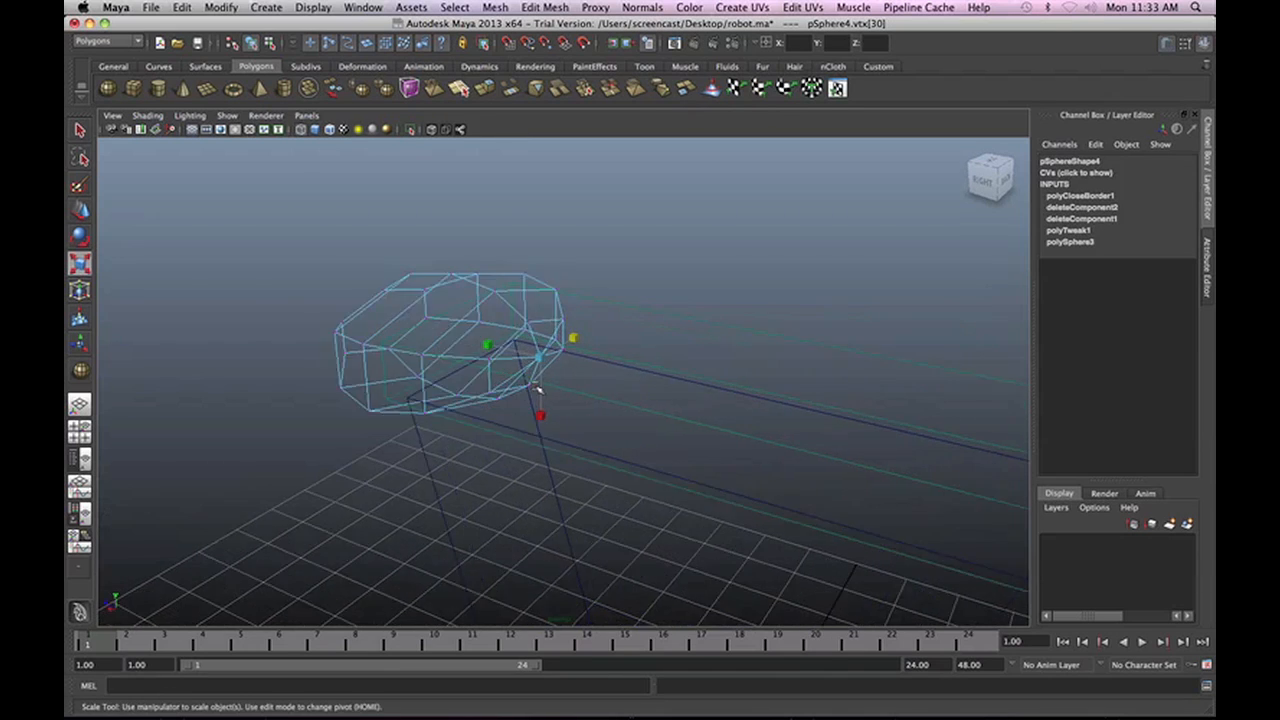
scroll(556, 386, down, 3)
key(5)
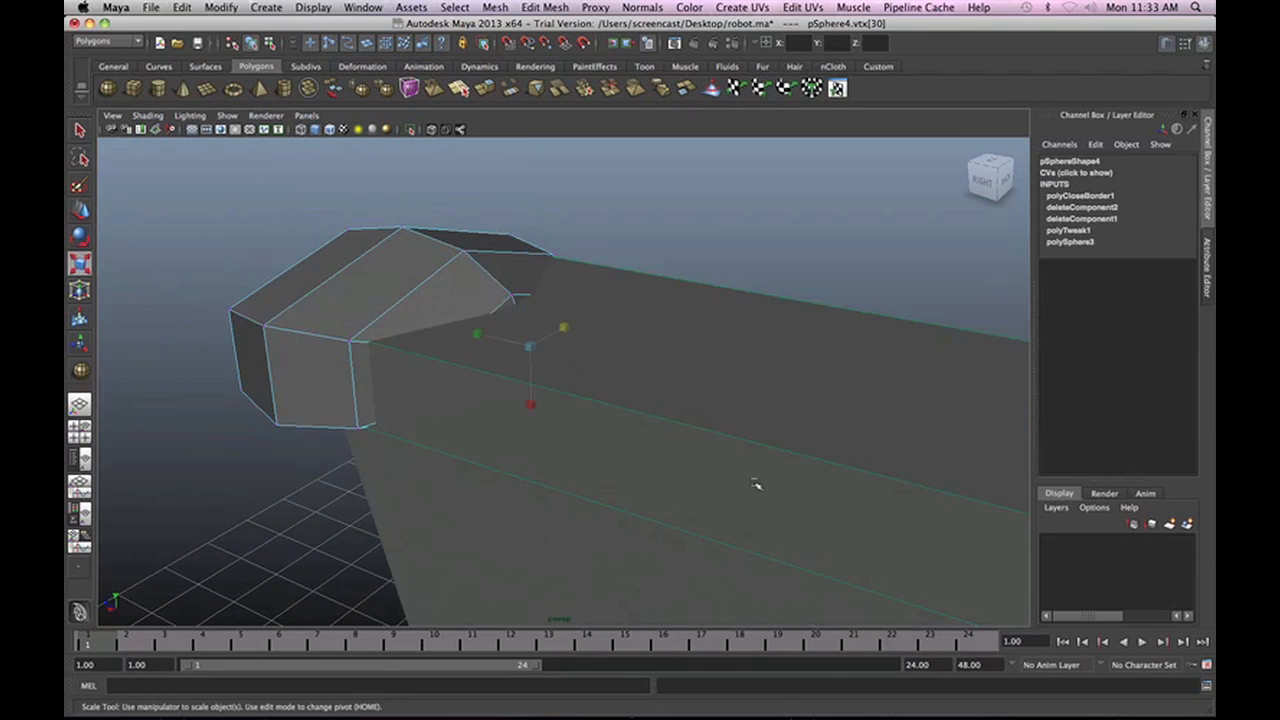
key(4)
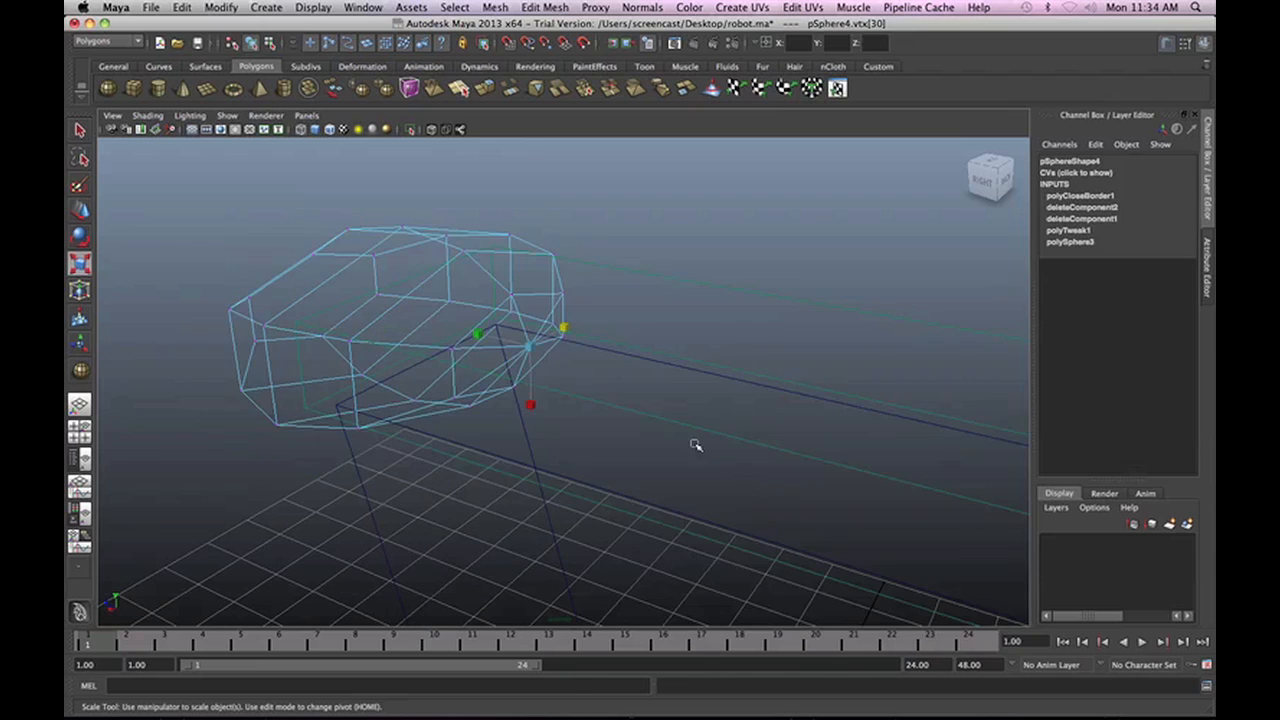
scroll(506, 381, up, 5)
alt+middle_drag(555, 356, 645, 424)
right_drag(511, 306, 514, 341)
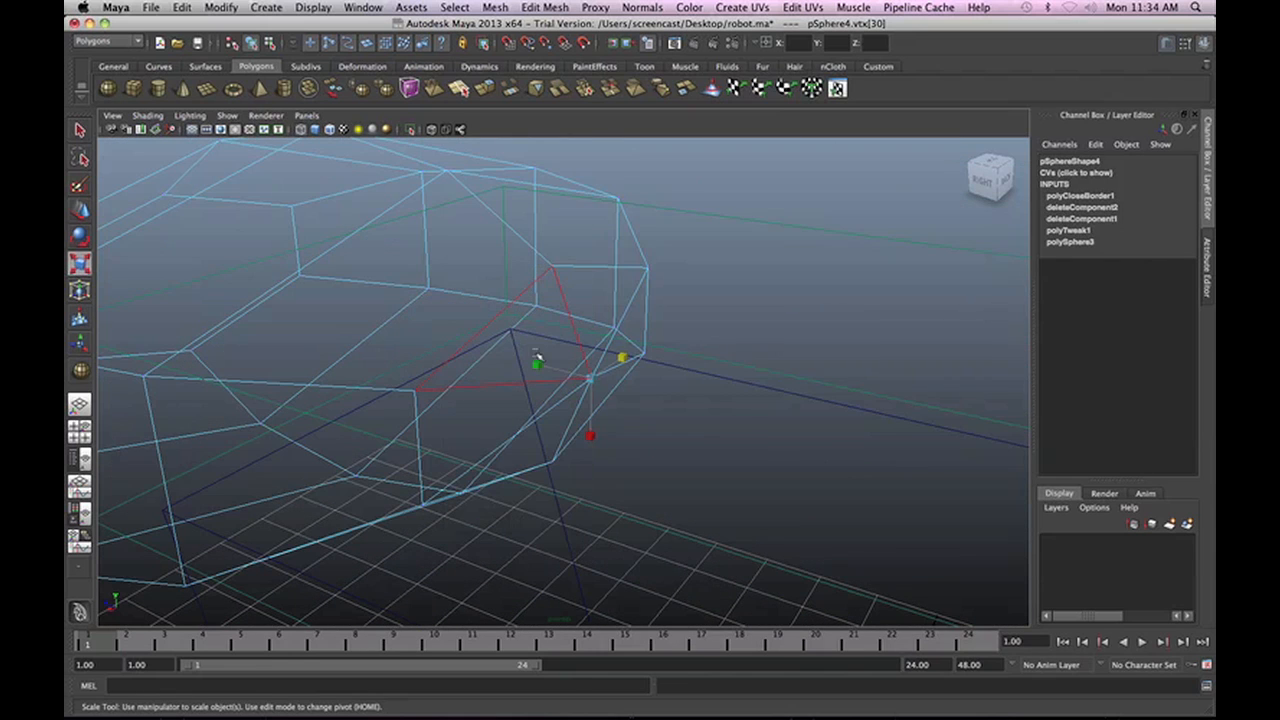
click(533, 350)
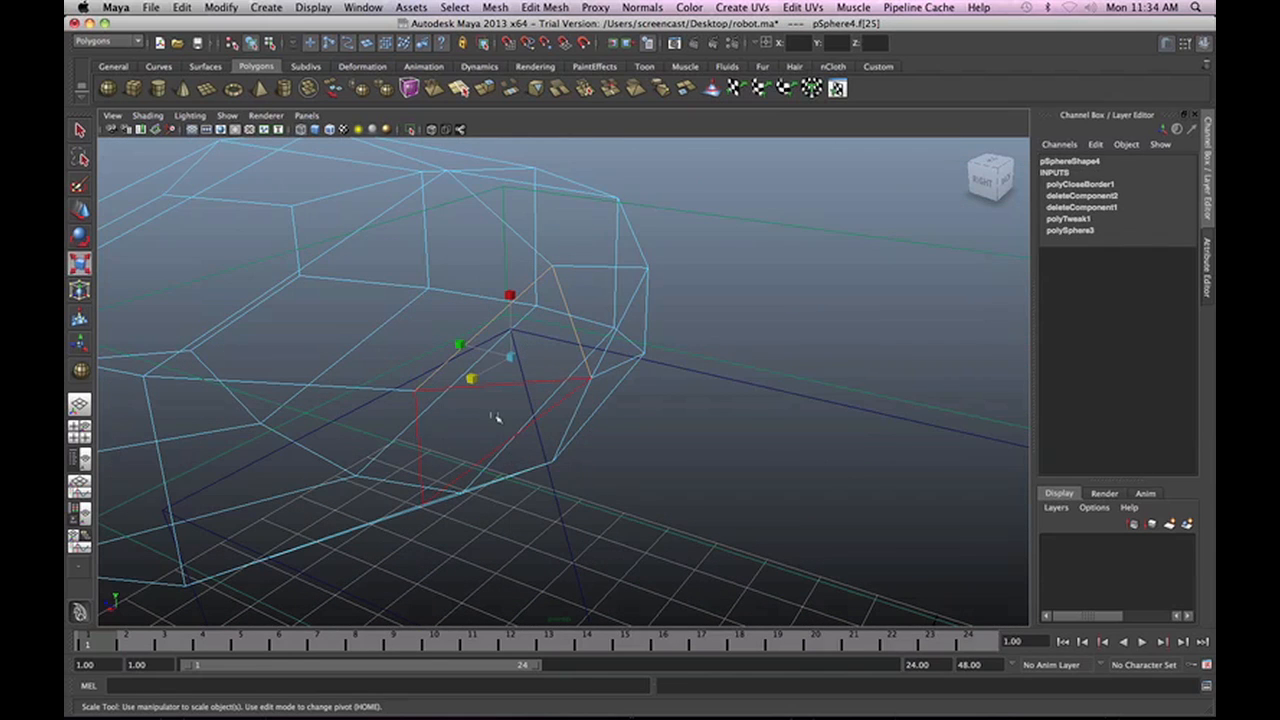
shift+click(497, 418)
shift+click(546, 432)
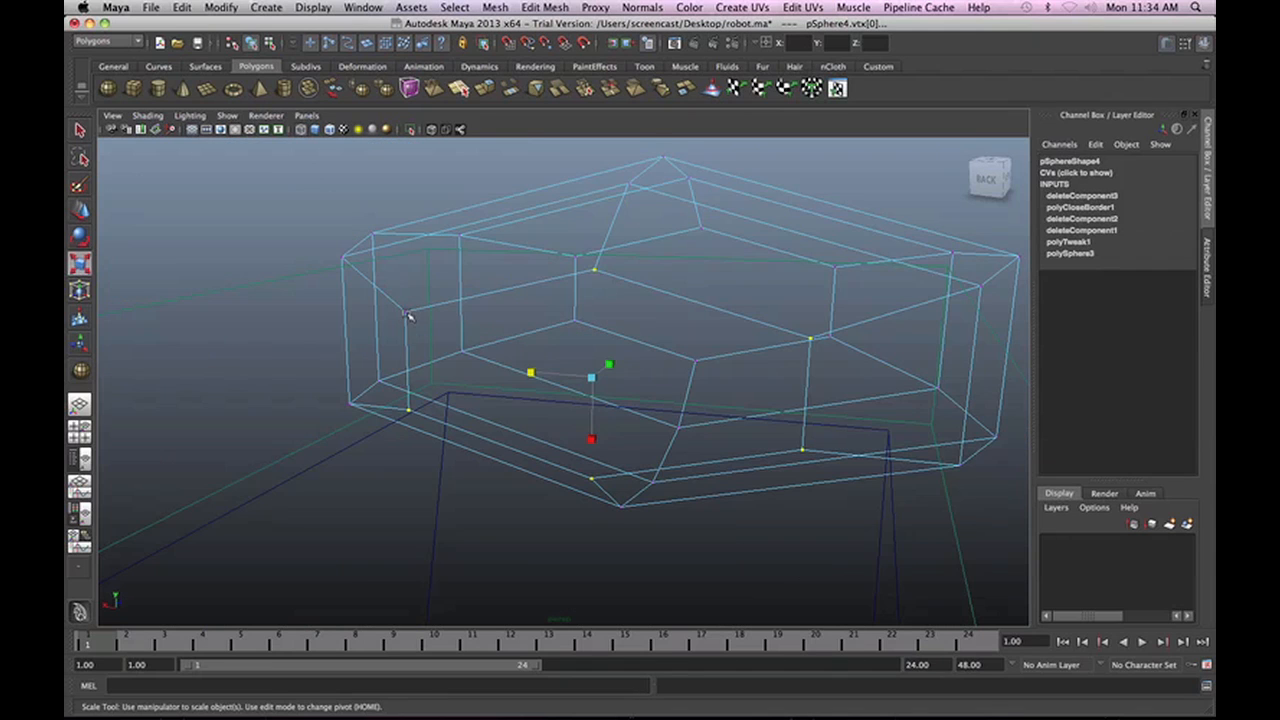
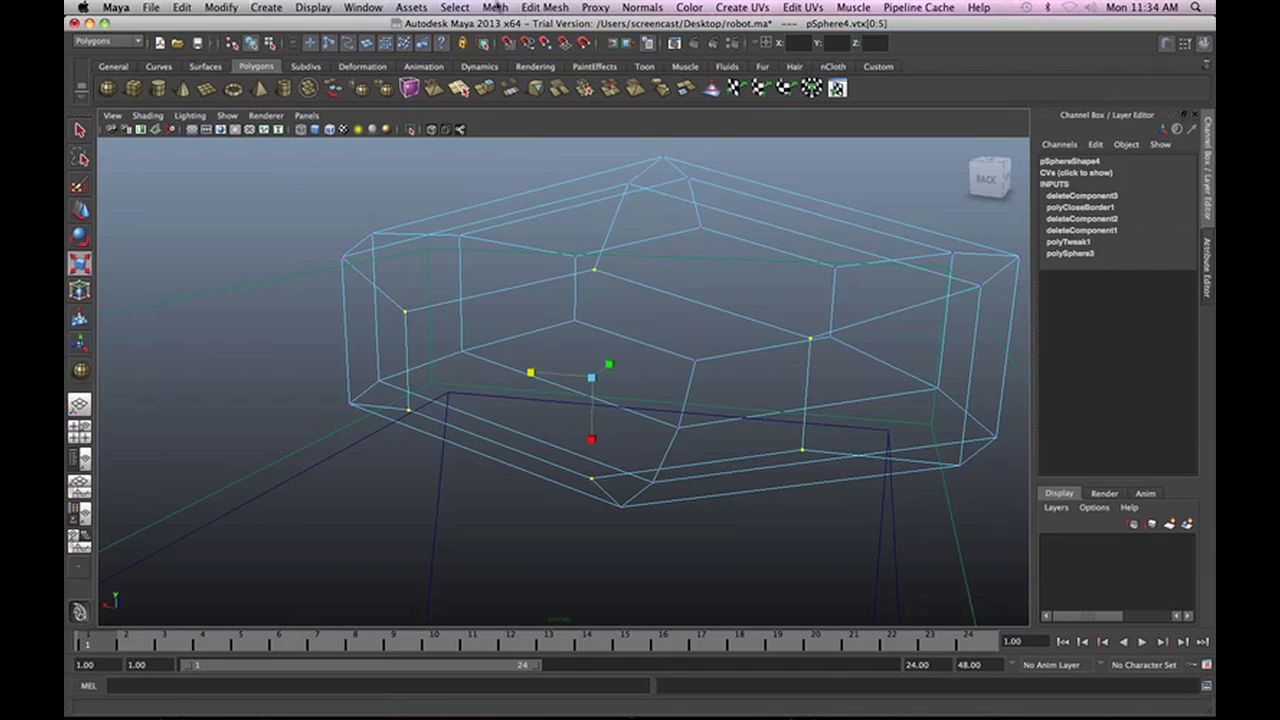
Select the six vertices around the sphere's inner opening, close it with Fill Hole and return to shaded display.
click(495, 7)
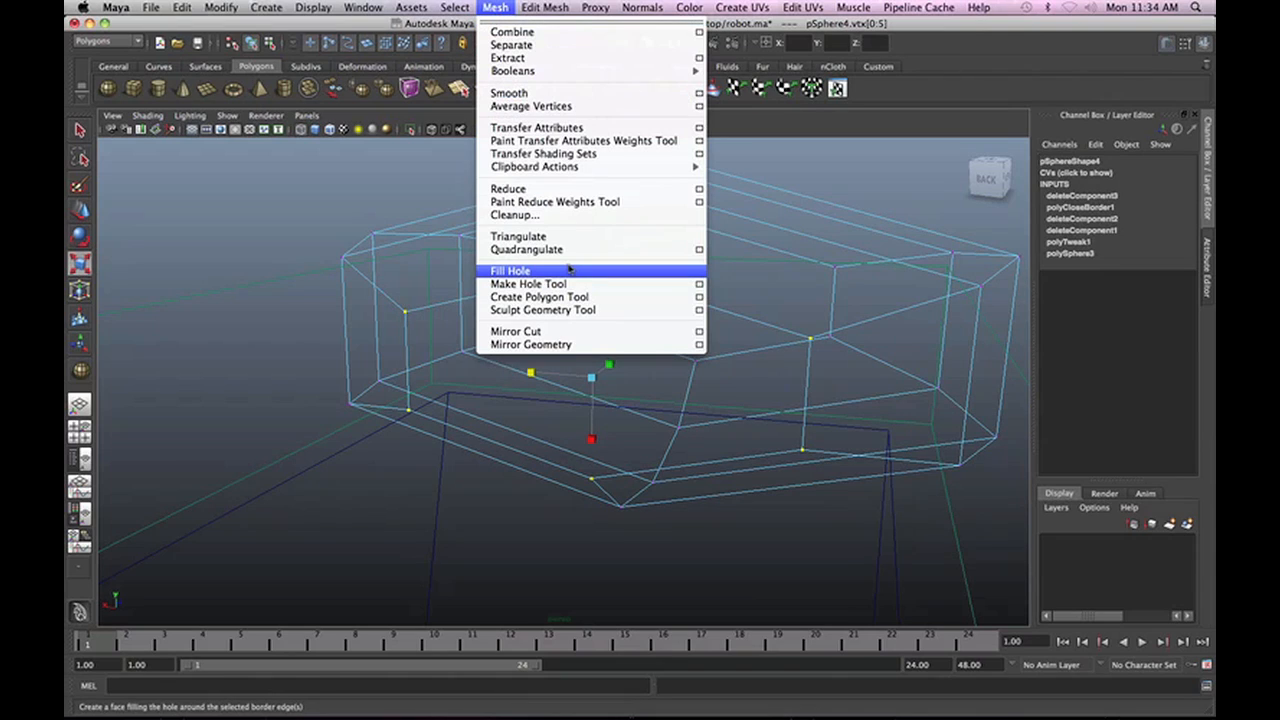
click(512, 271)
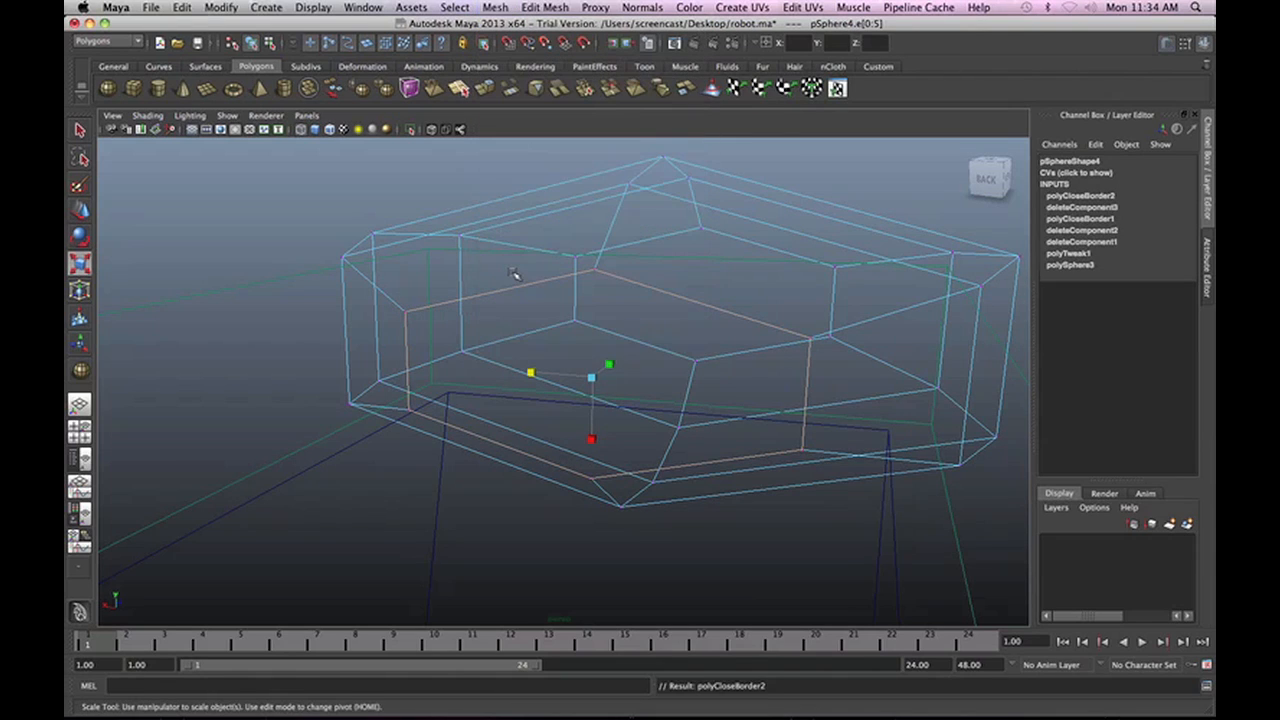
key(5)
scroll(650, 440, up, 8)
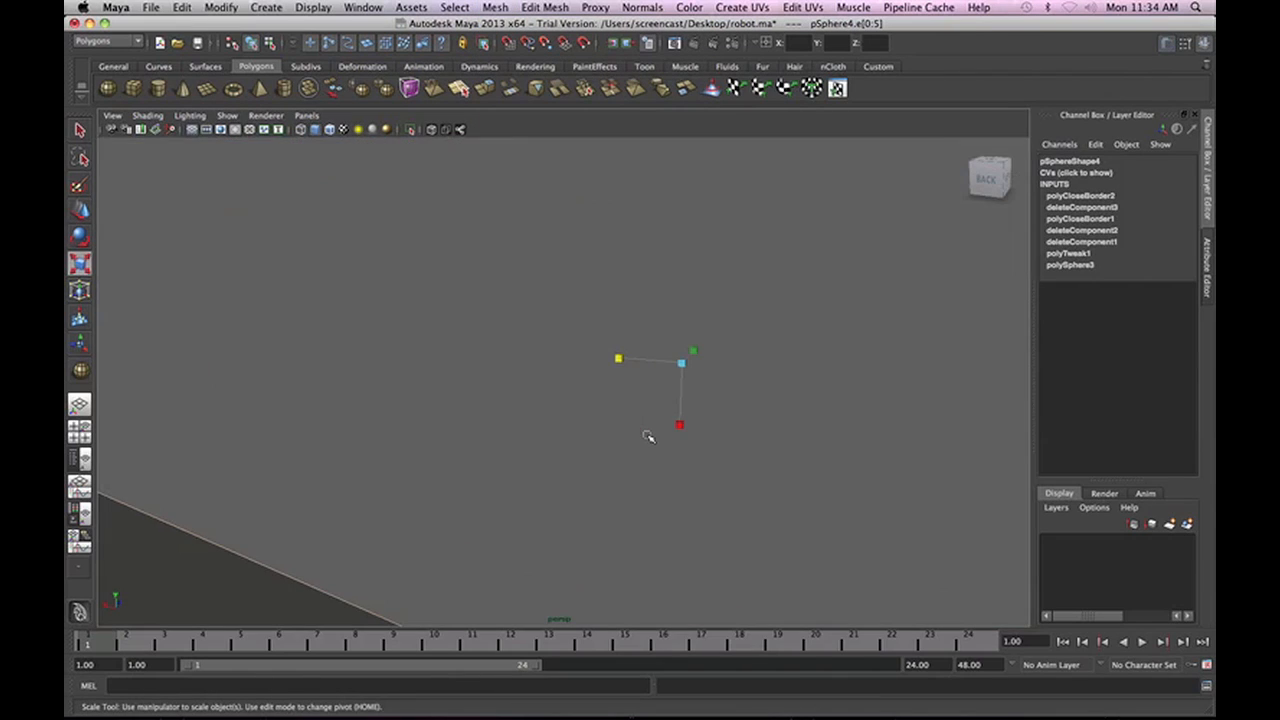
scroll(648, 437, down, 5)
scroll(645, 445, down, 3)
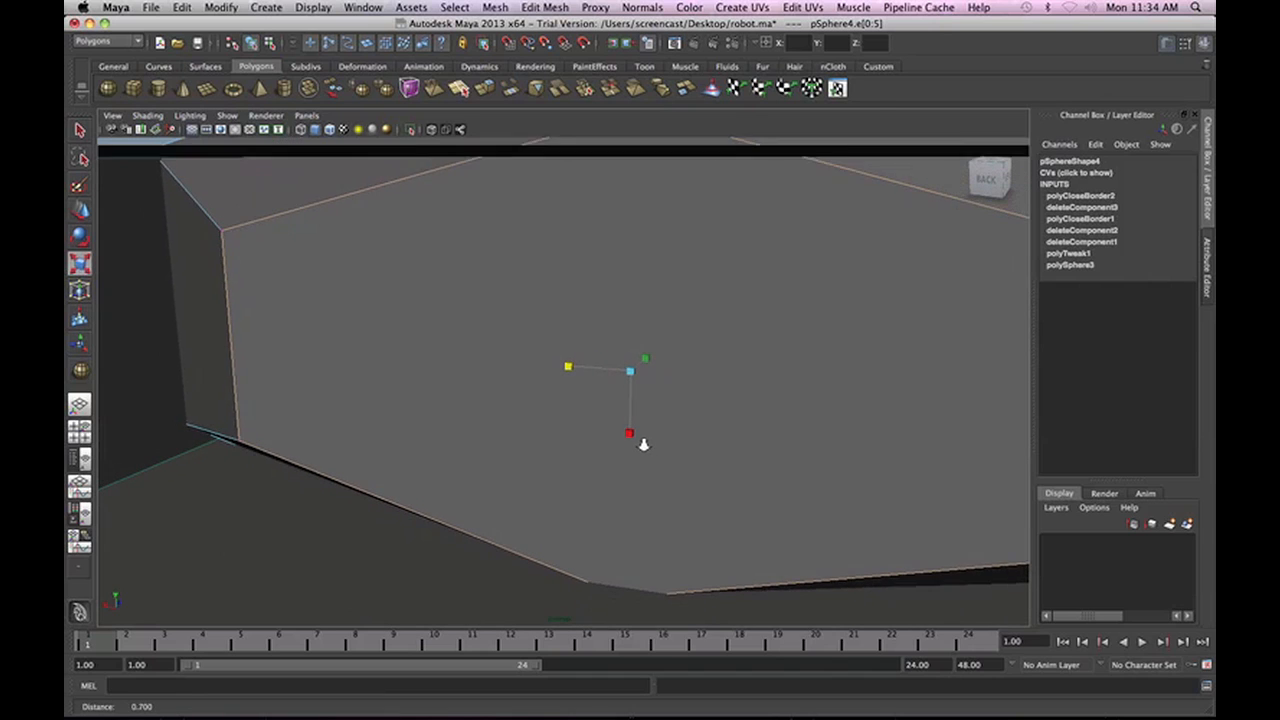
In top view, select the faces of the sphere's slab-side half and scale them flatter along the slab's length.
alt+drag(630, 350, 578, 375)
scroll(555, 446, down, 5)
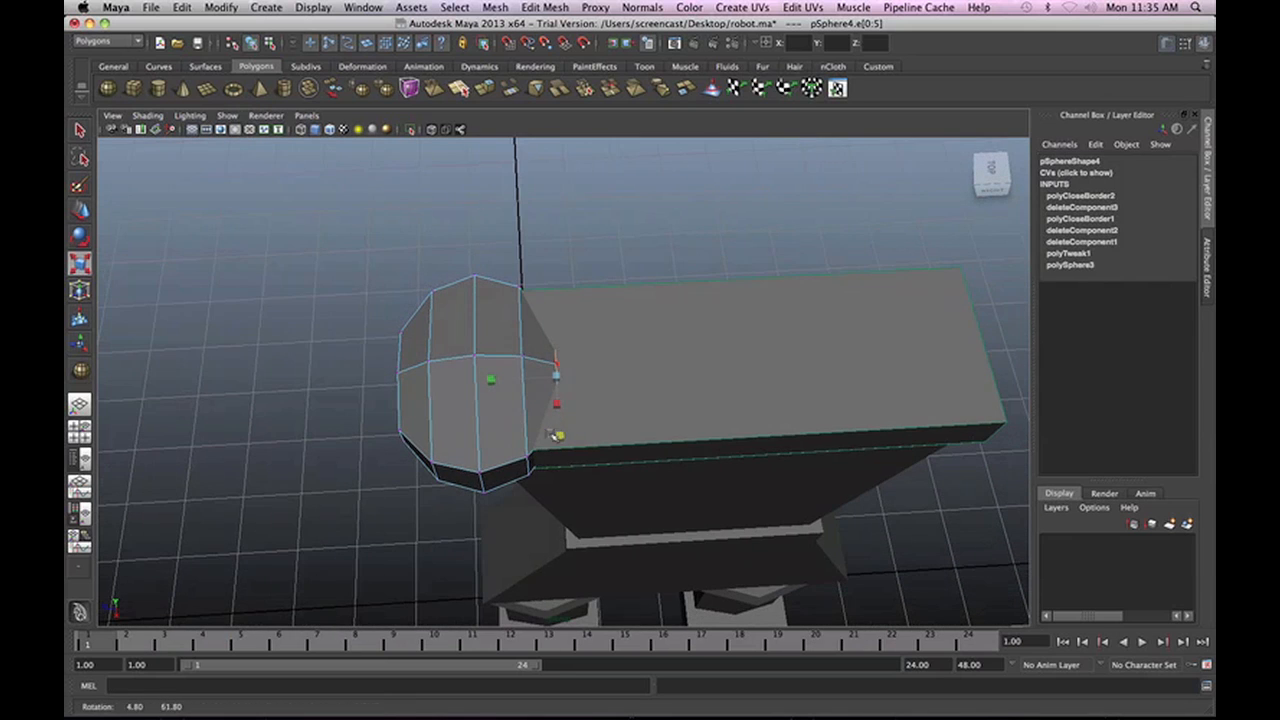
right_click(490, 327)
right_drag(490, 327, 491, 360)
mouse_move(608, 427)
alt+mouse_down()
mouse_move(606, 445)
mouse_move(612, 432)
alt+mouse_up()
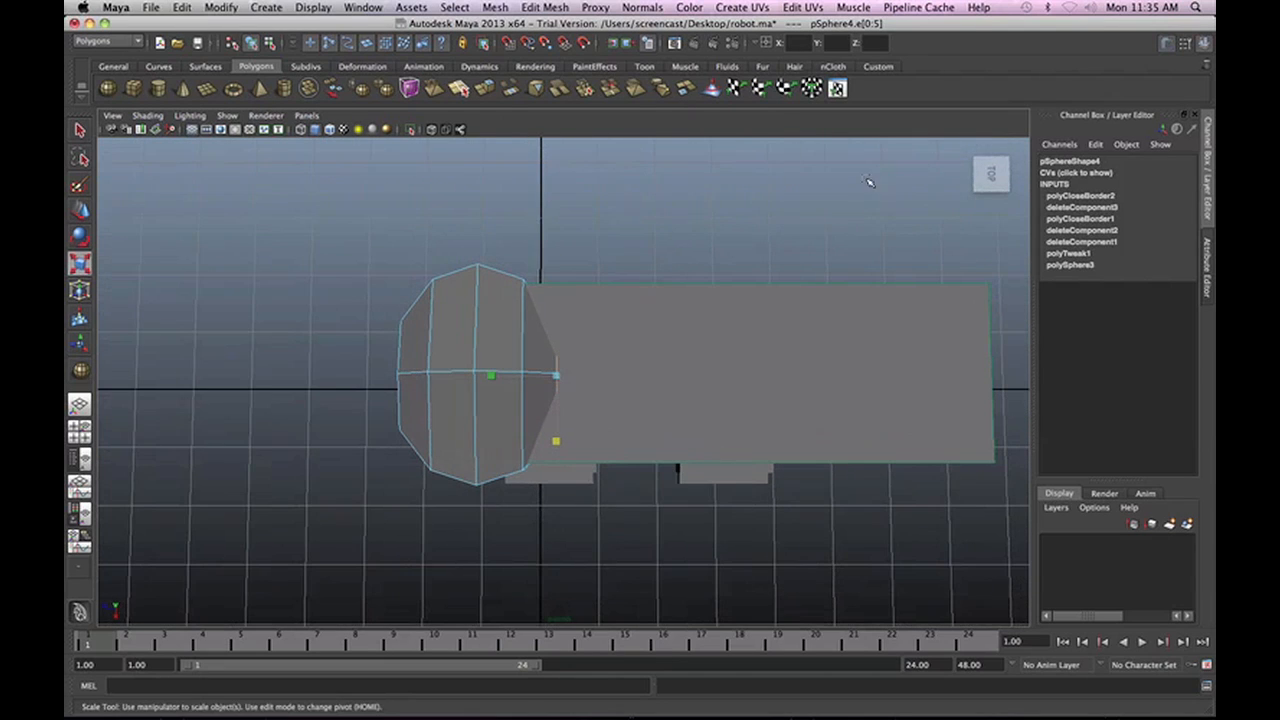
click(990, 174)
scroll(556, 337, down, 5)
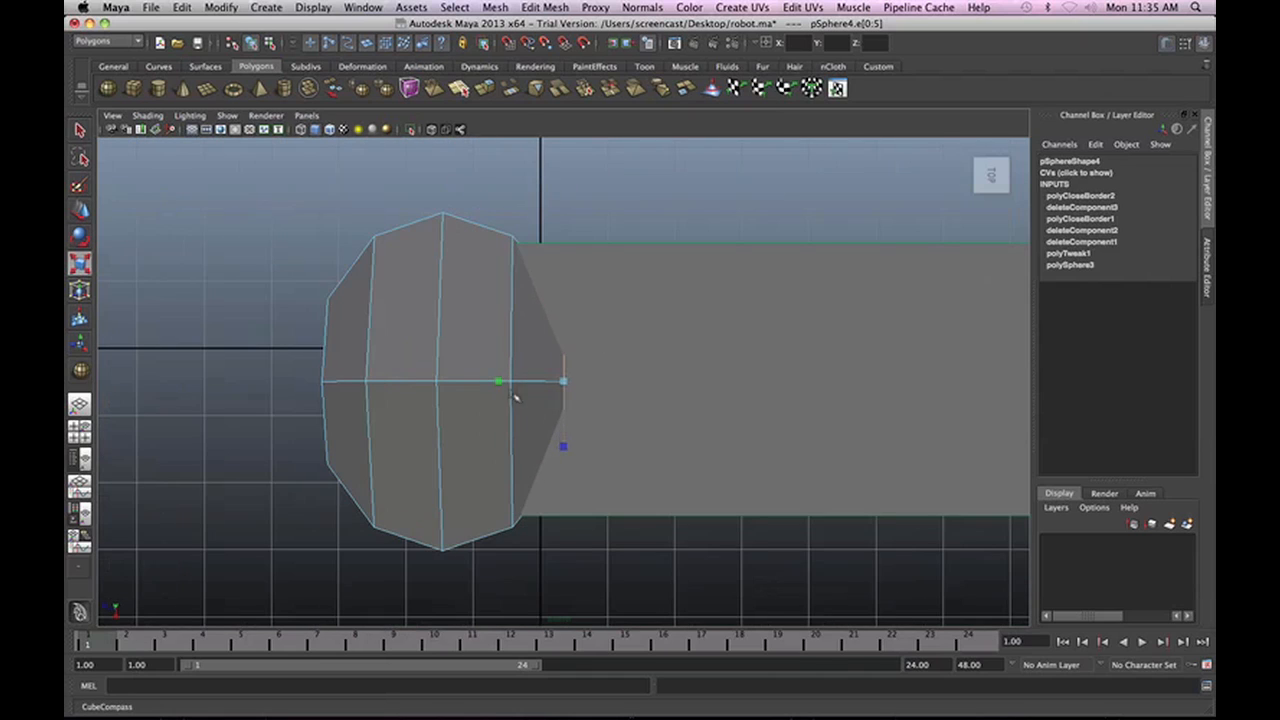
drag(469, 192, 611, 586)
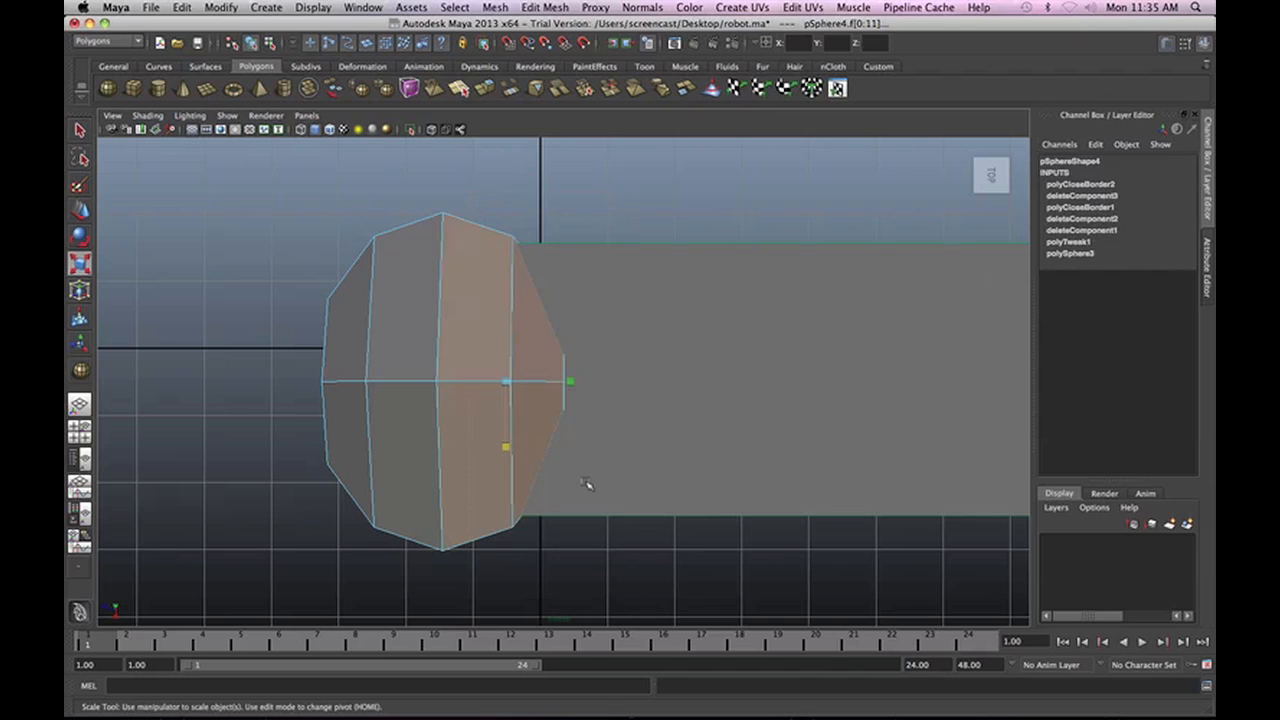
key(e)
key(r)
drag(571, 381, 525, 380)
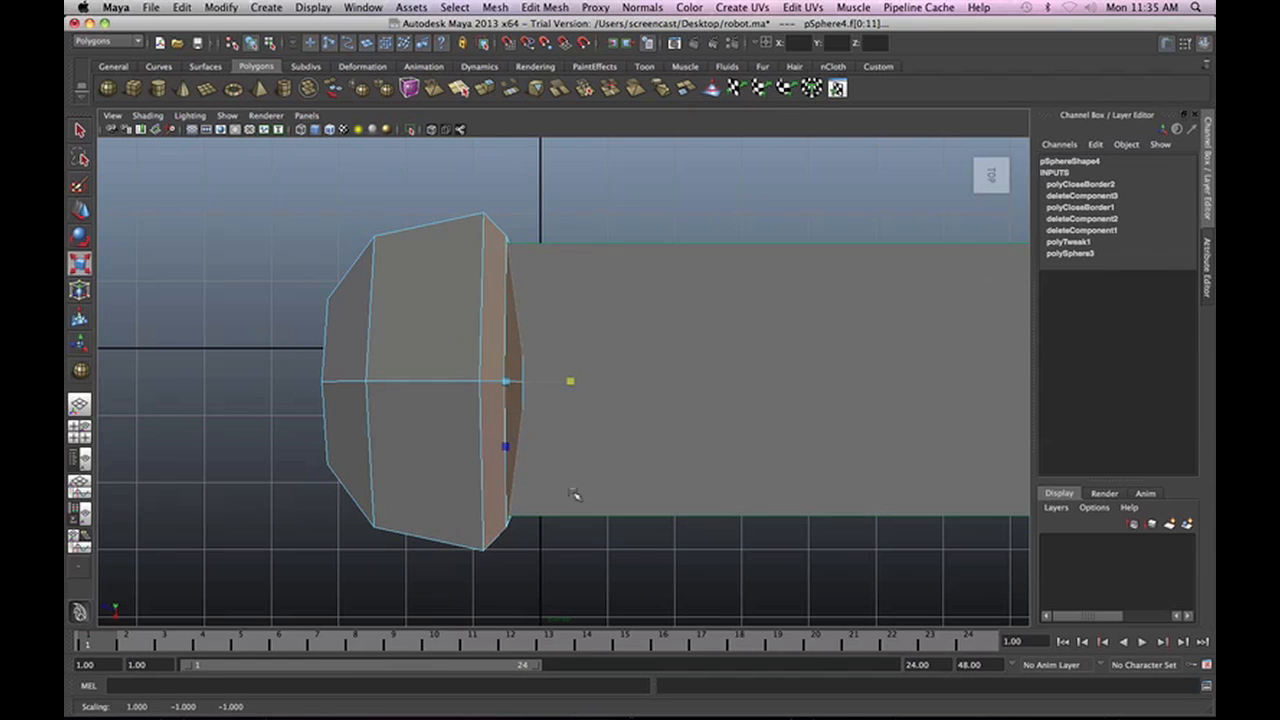
Select the edge loop nearest the sphere's outer end and move it outward, away from the slab.
alt+drag(574, 494, 432, 368)
right_click(432, 368)
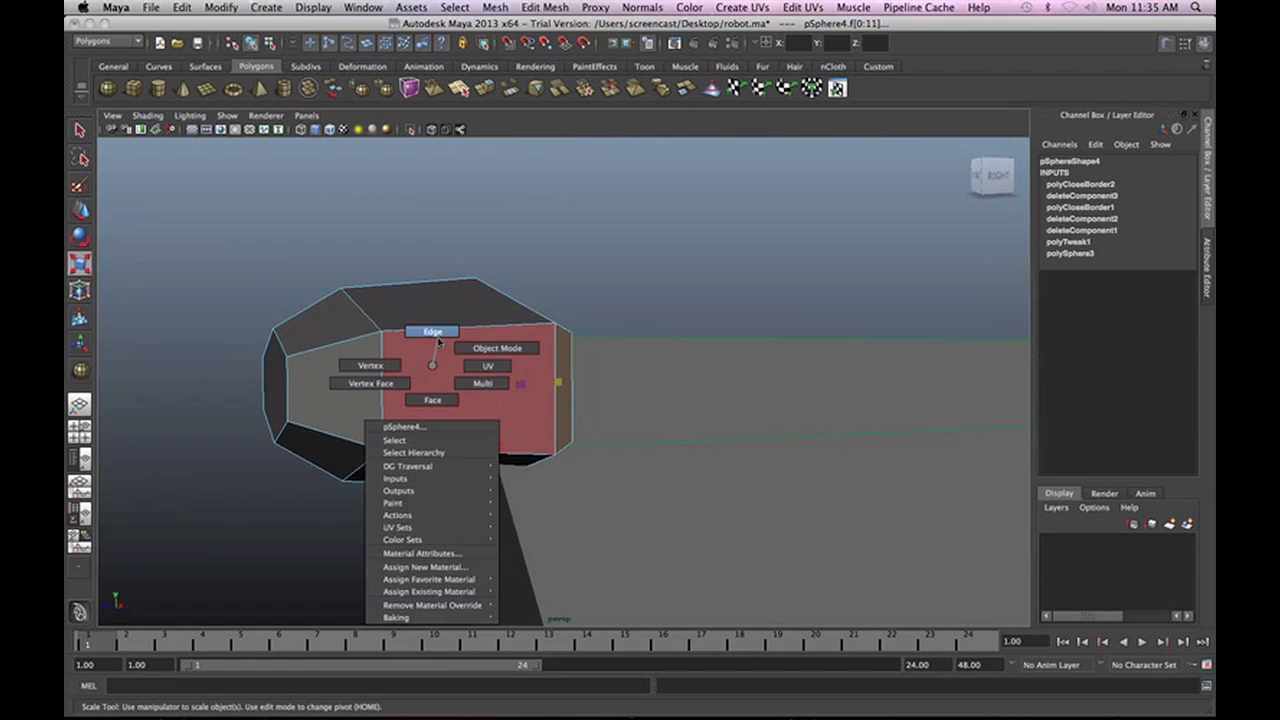
click(432, 332)
click(381, 384)
double_click(381, 385)
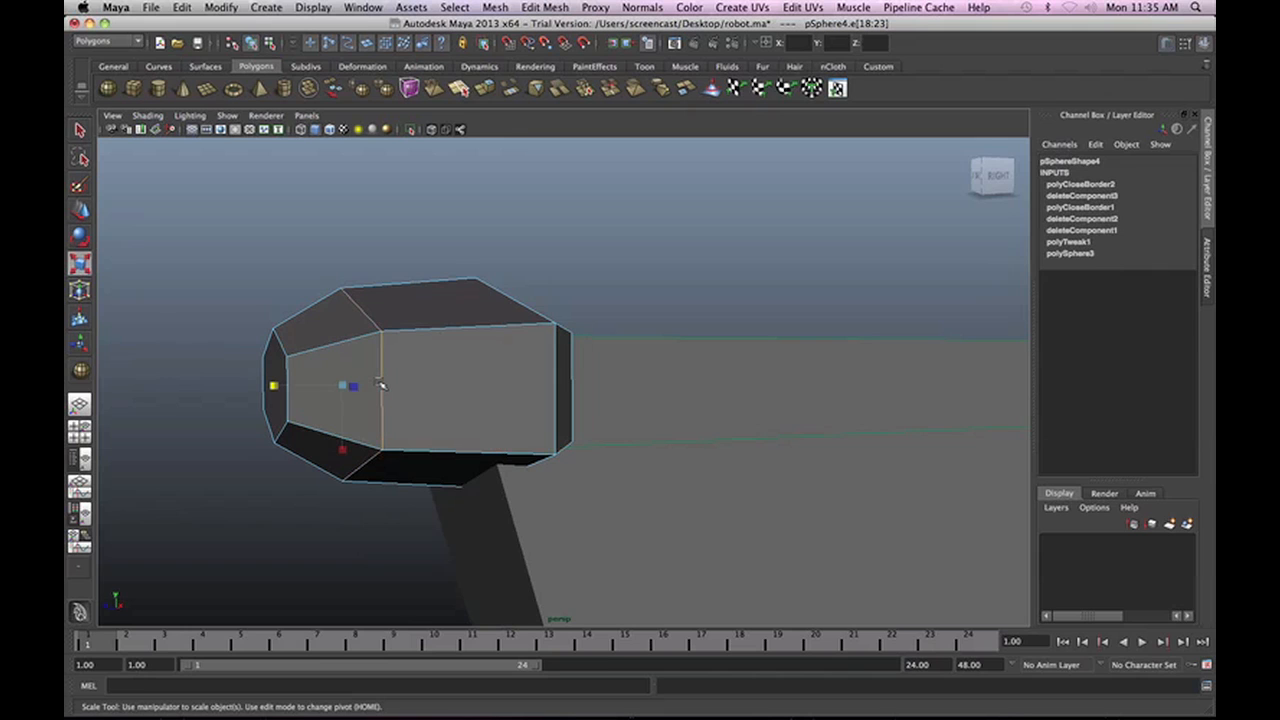
alt+drag(388, 402, 578, 390)
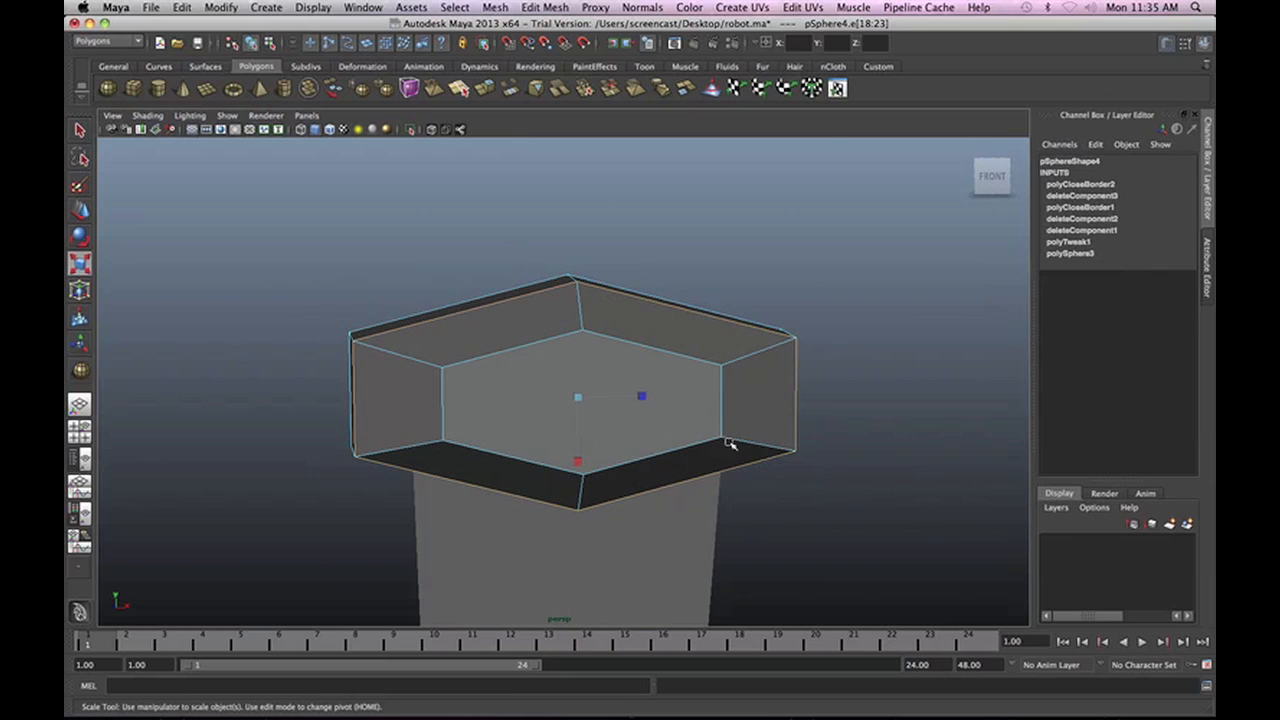
alt+drag(731, 446, 648, 433)
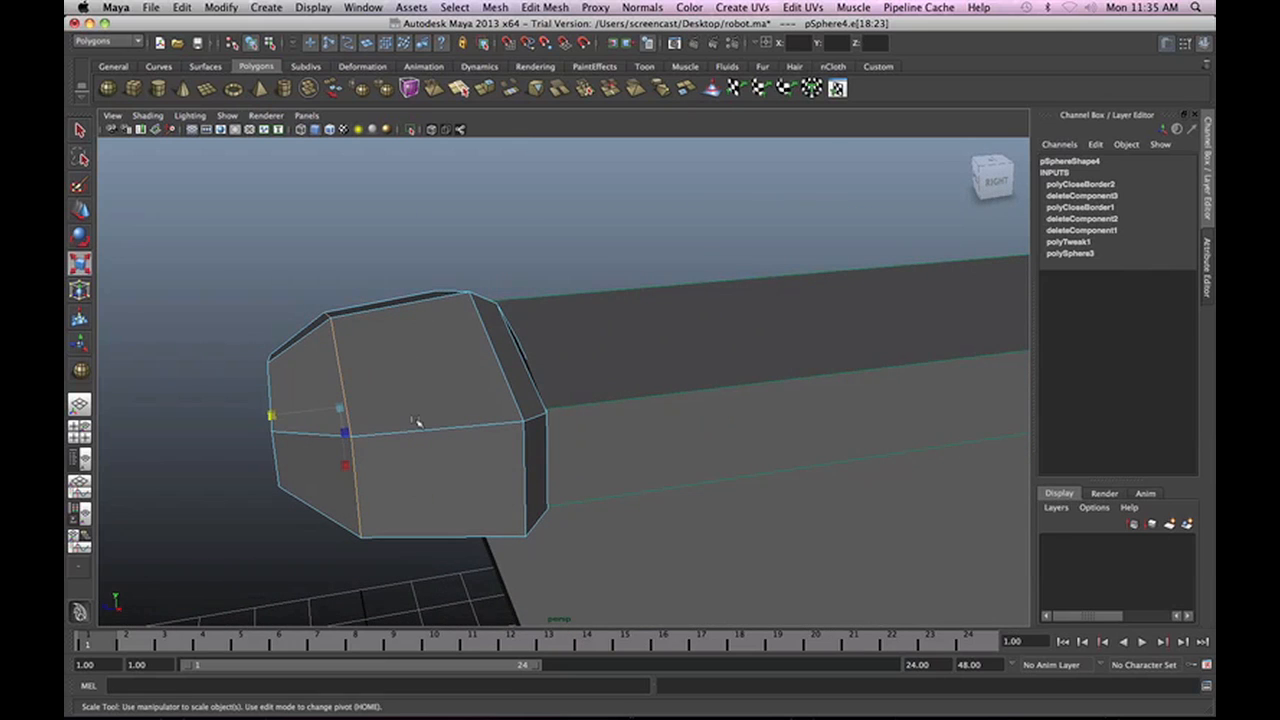
key(w)
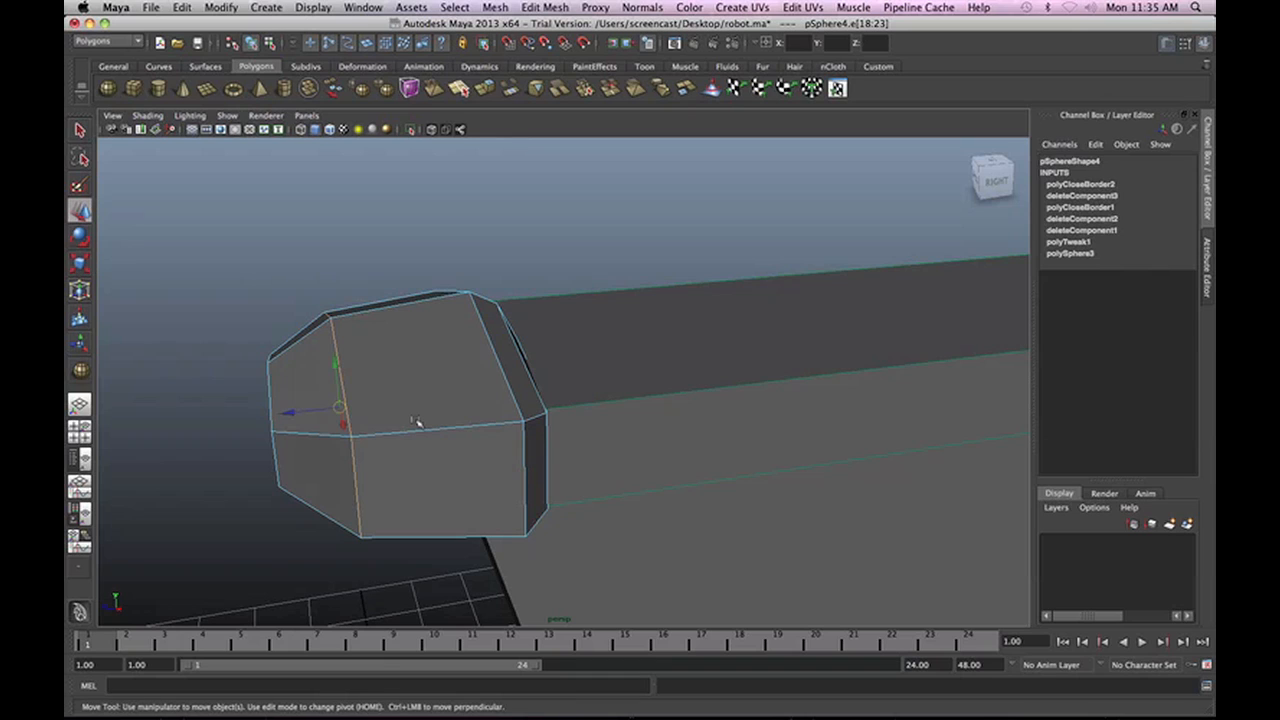
drag(293, 410, 262, 417)
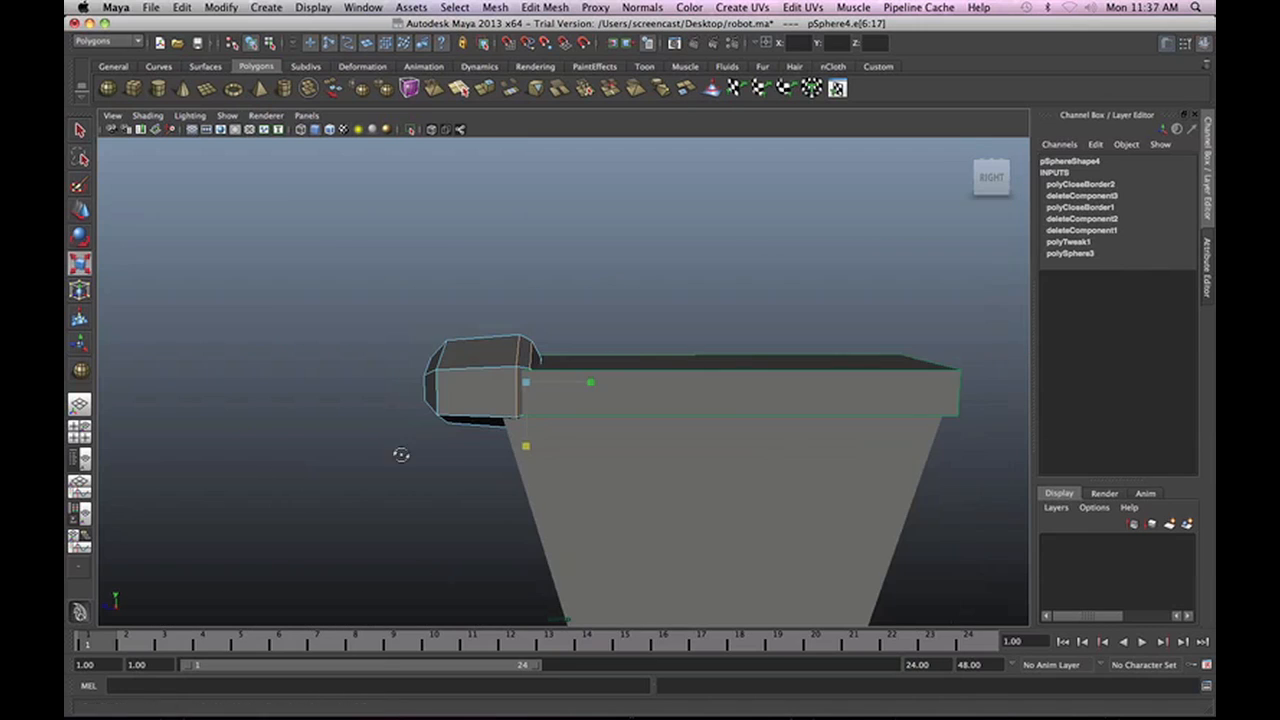
Return the faceted sphere to object mode and make it a live surface.
alt+drag(400, 455, 433, 449)
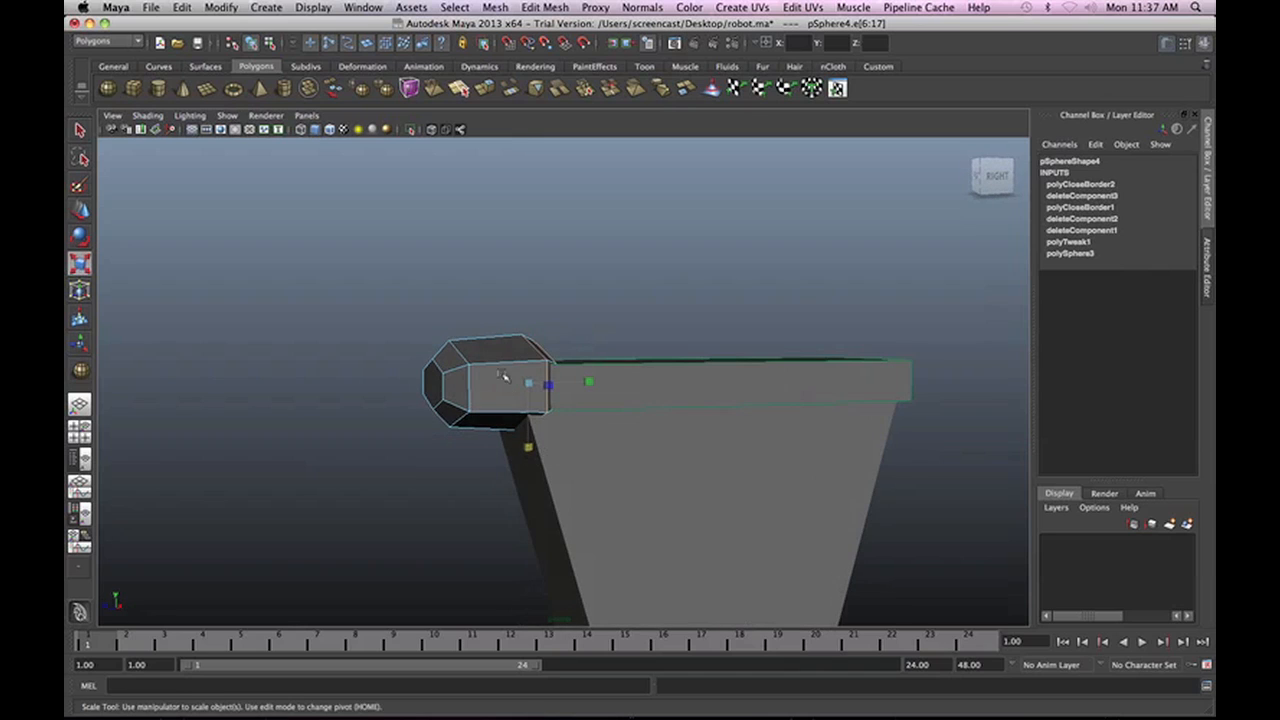
right_drag(498, 365, 530, 345)
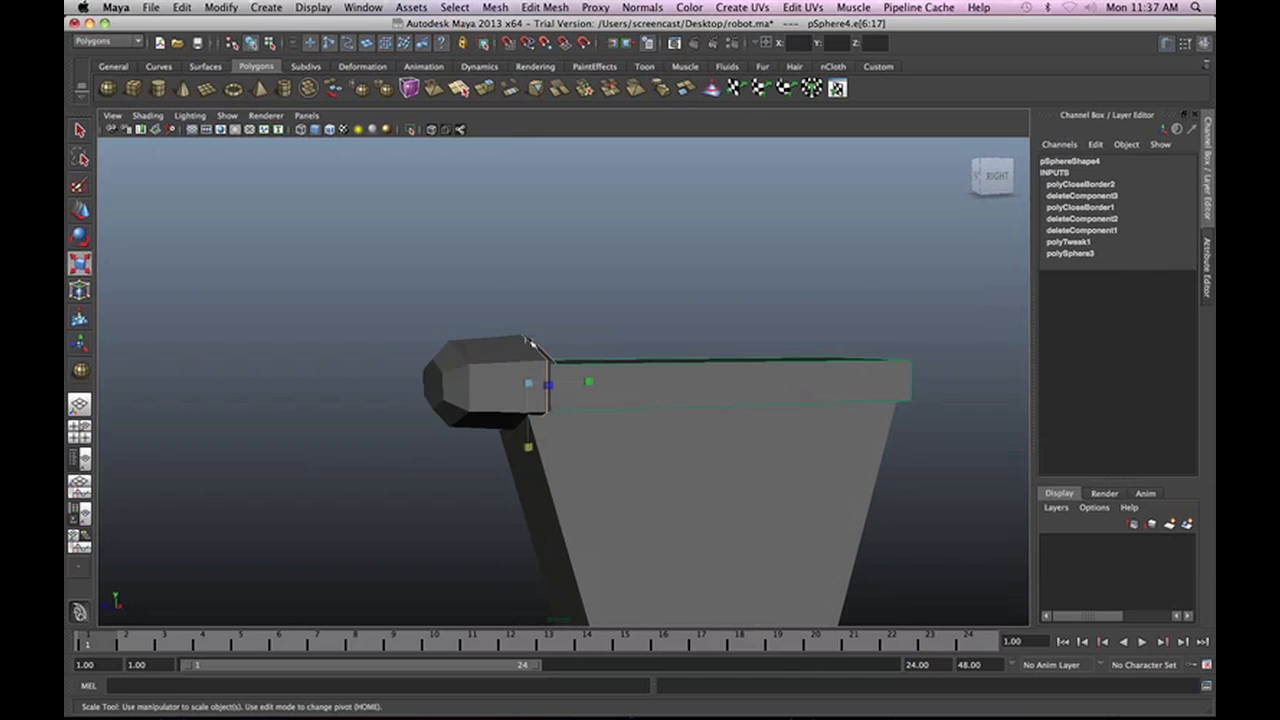
click(496, 382)
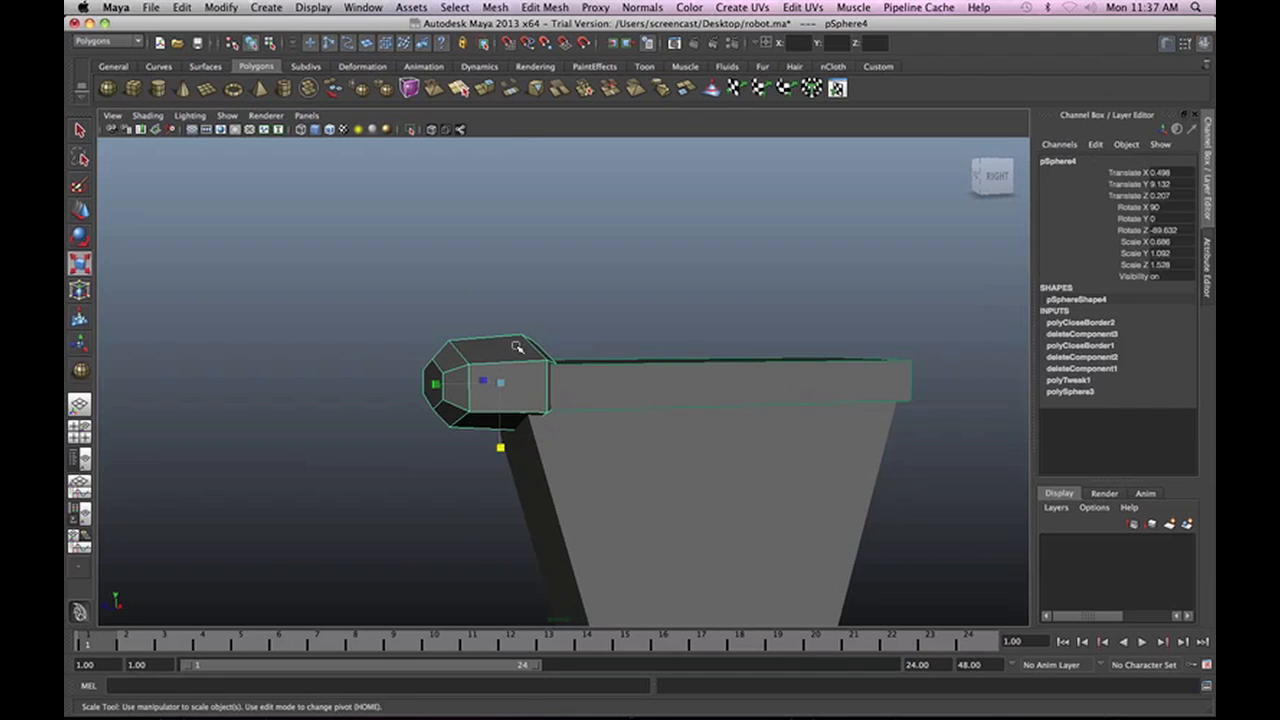
click(220, 7)
click(257, 151)
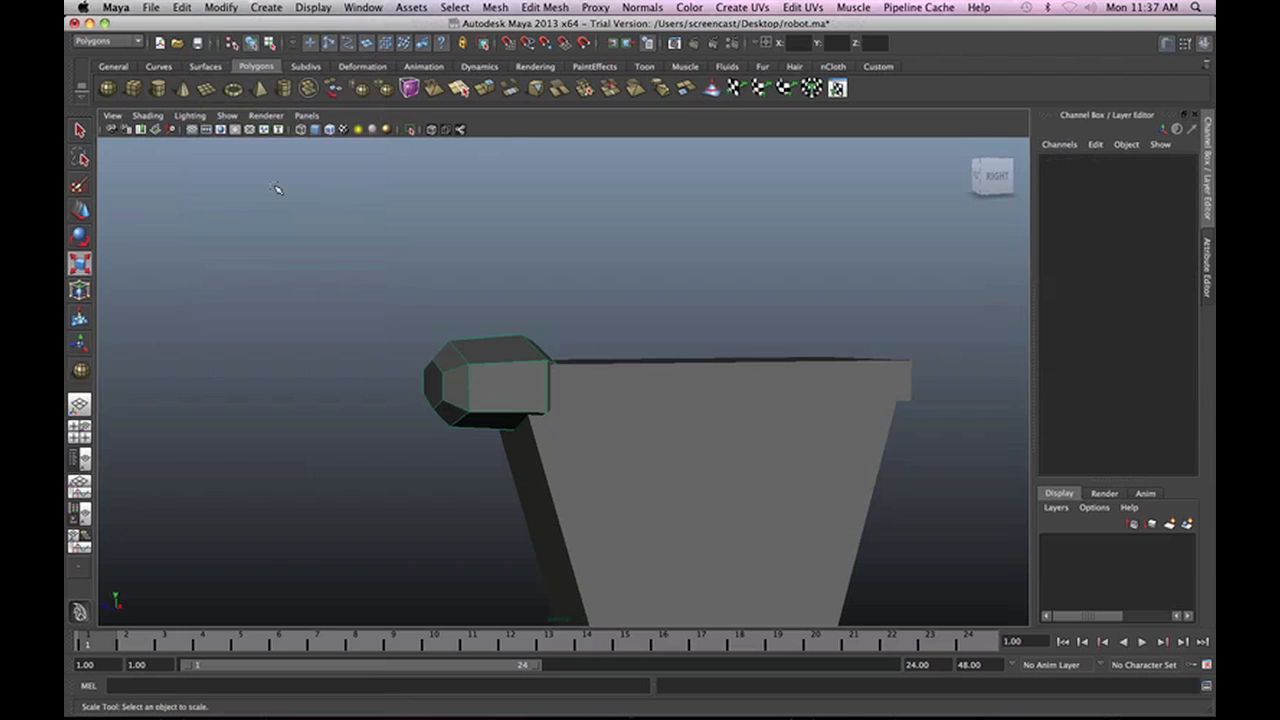
click(672, 380)
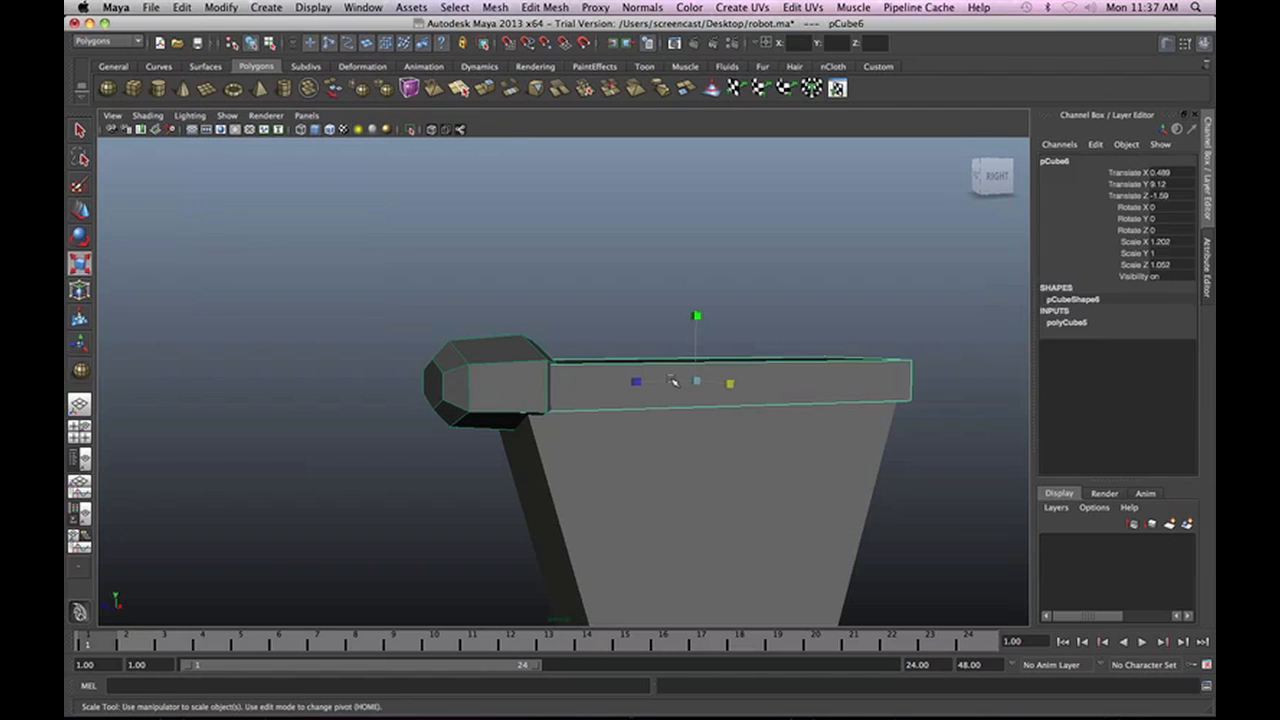
click(563, 398)
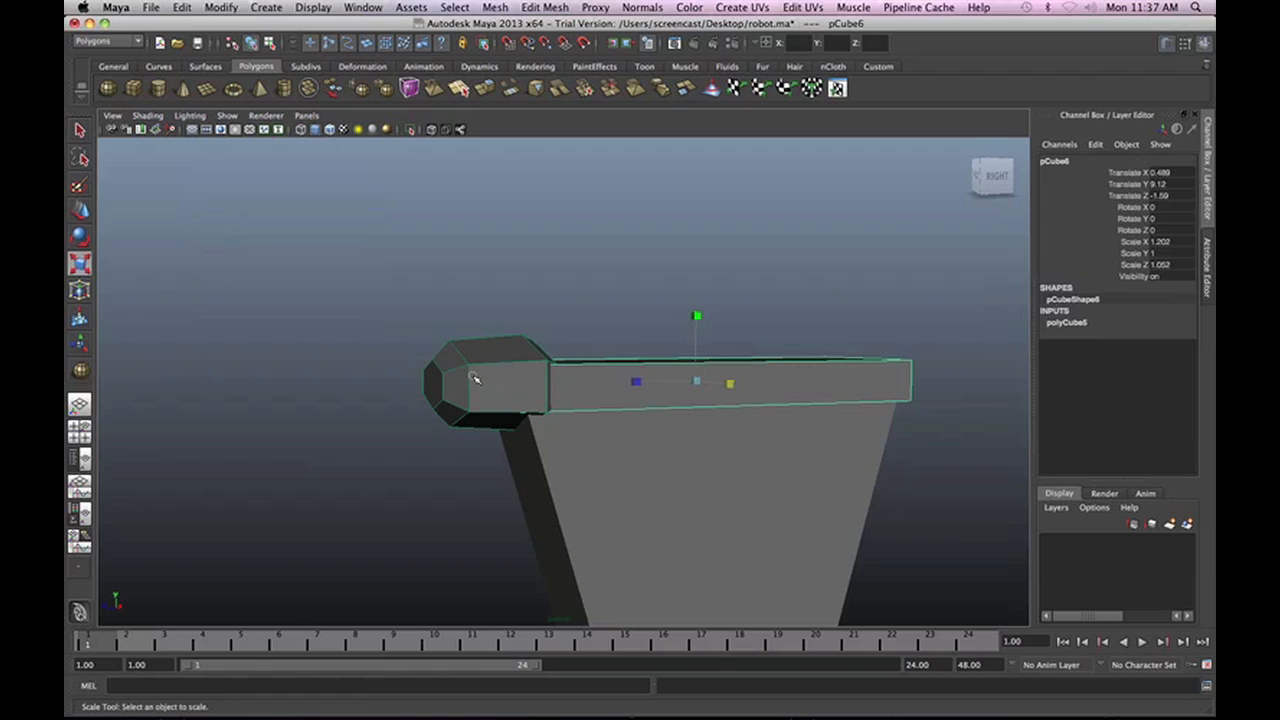
Draw a polygon cylinder as an arm, with its base on the underside of the live shoulder and its height pulled outward.
alt+drag(531, 405, 635, 321)
scroll(634, 322, up, 5)
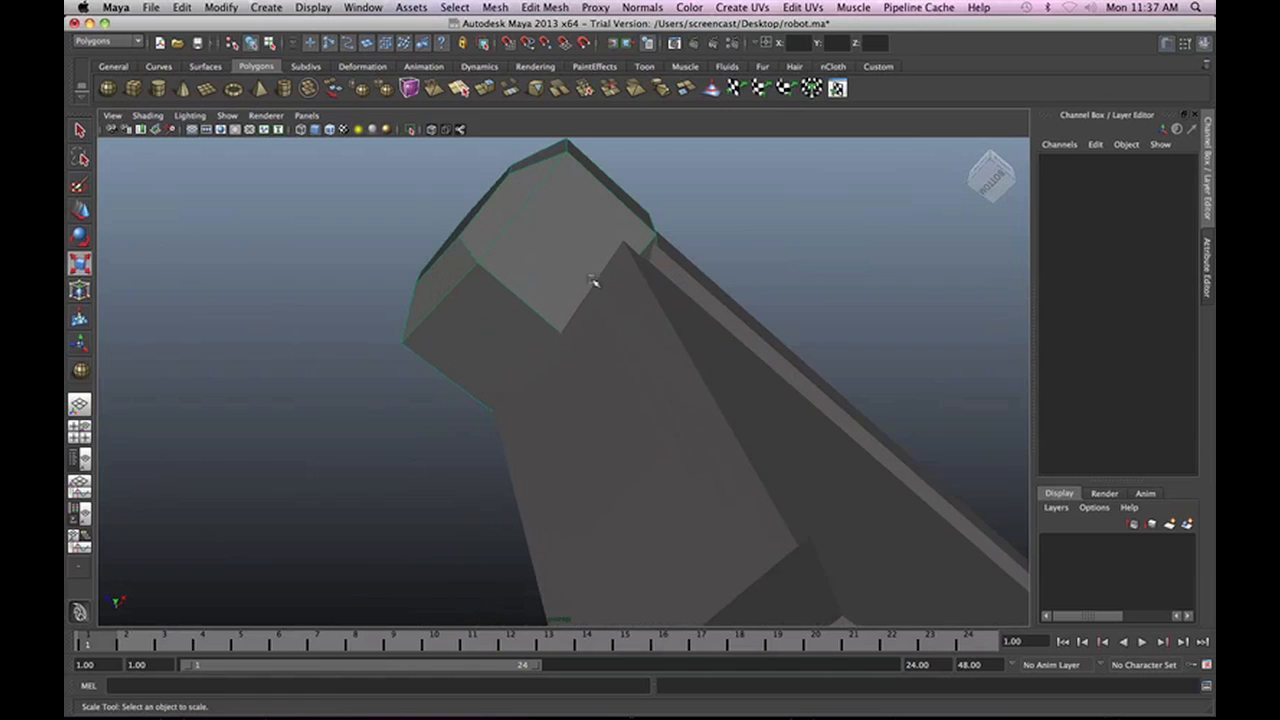
alt+middle_drag(594, 283, 557, 382)
alt+drag(650, 390, 599, 449)
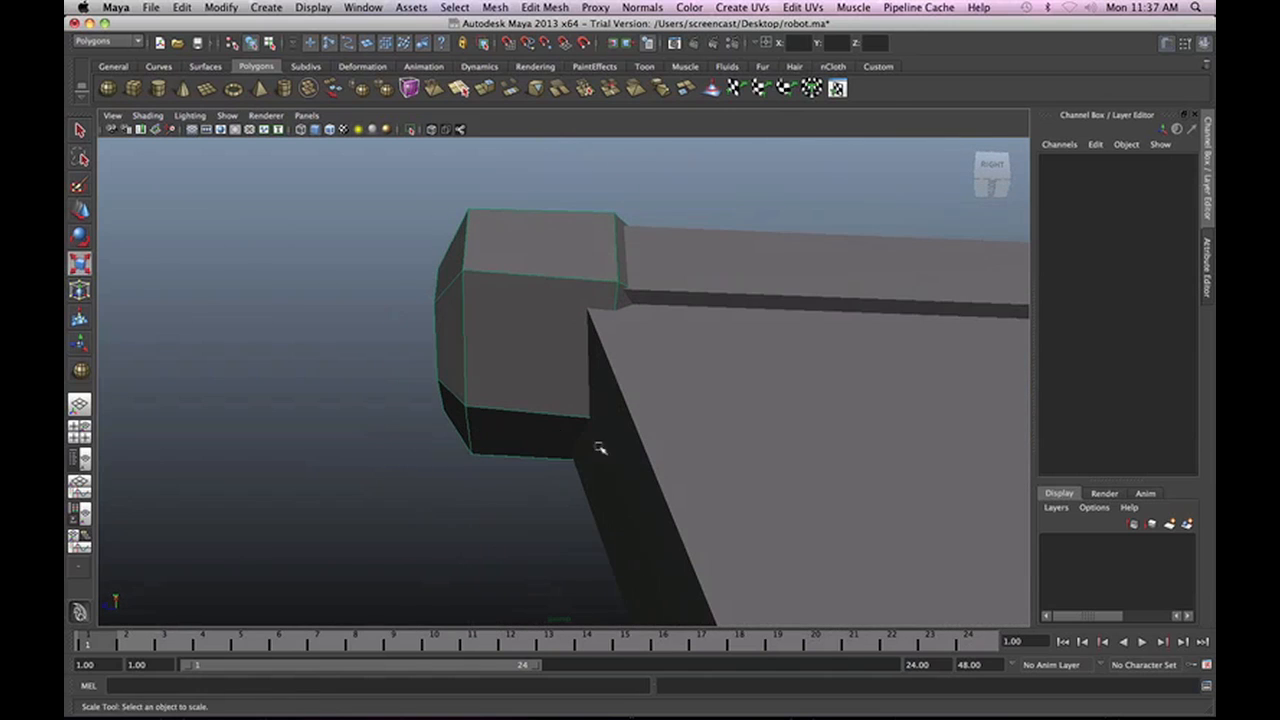
click(160, 90)
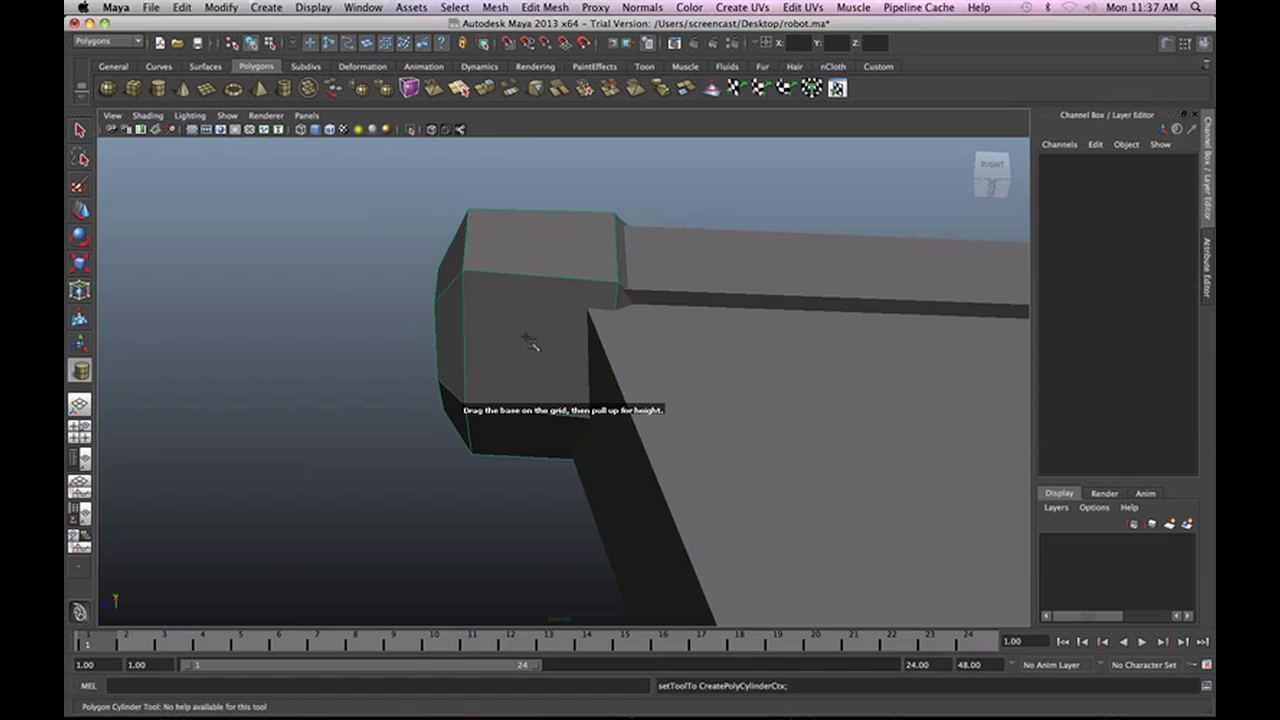
drag(524, 341, 572, 386)
drag(552, 368, 313, 410)
Move the arm cylinder in under the shoulder and rotate it closer to vertical, to about -164.5 in Z.
key(r)
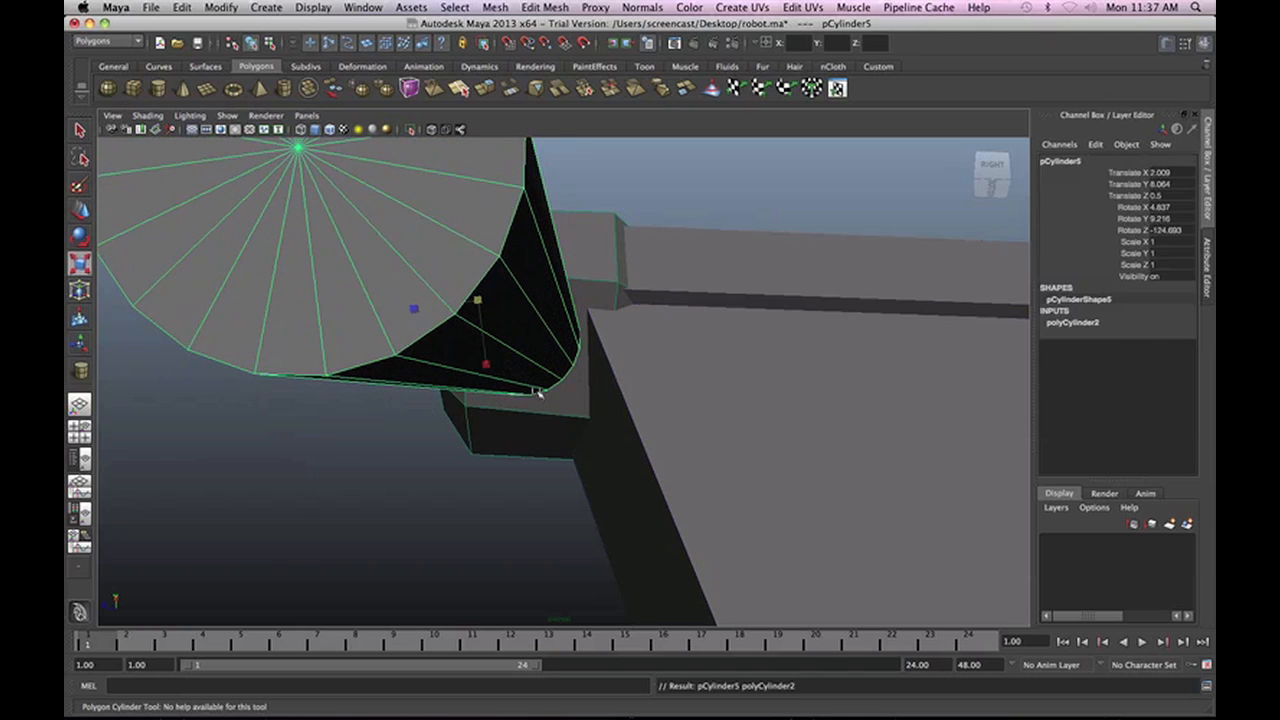
alt+drag(529, 363, 767, 516)
key(e)
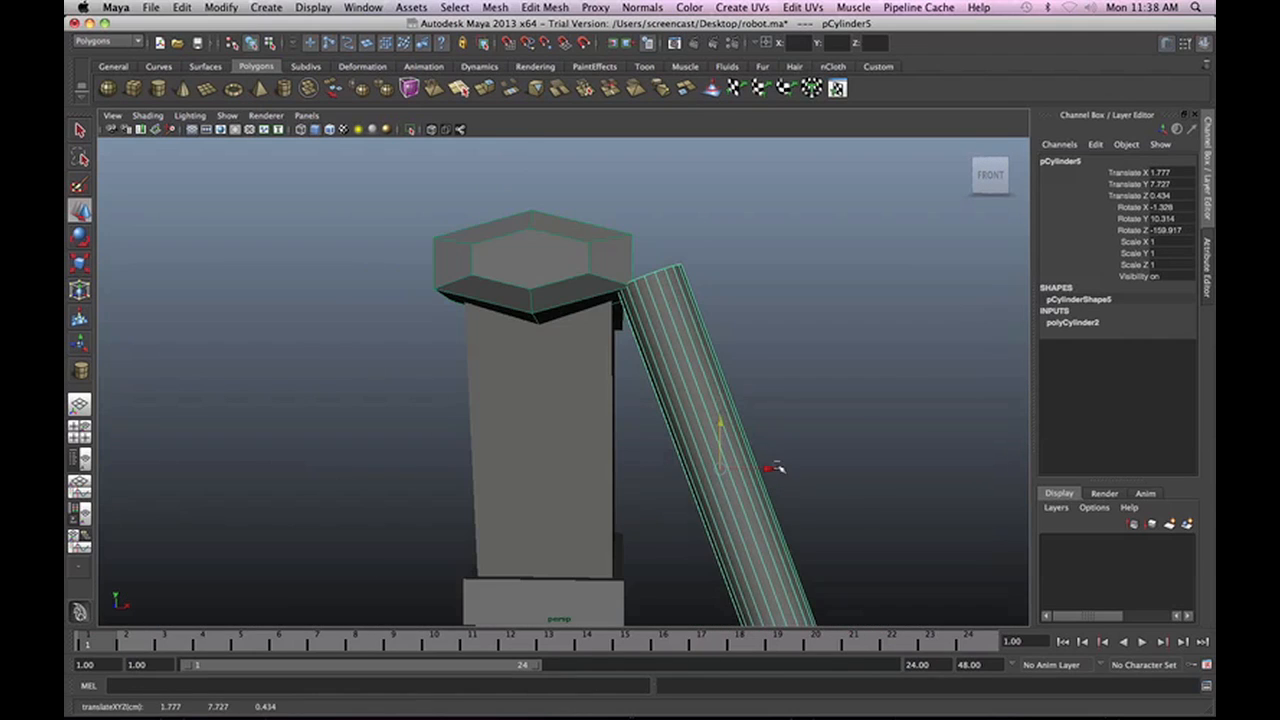
drag(782, 470, 710, 483)
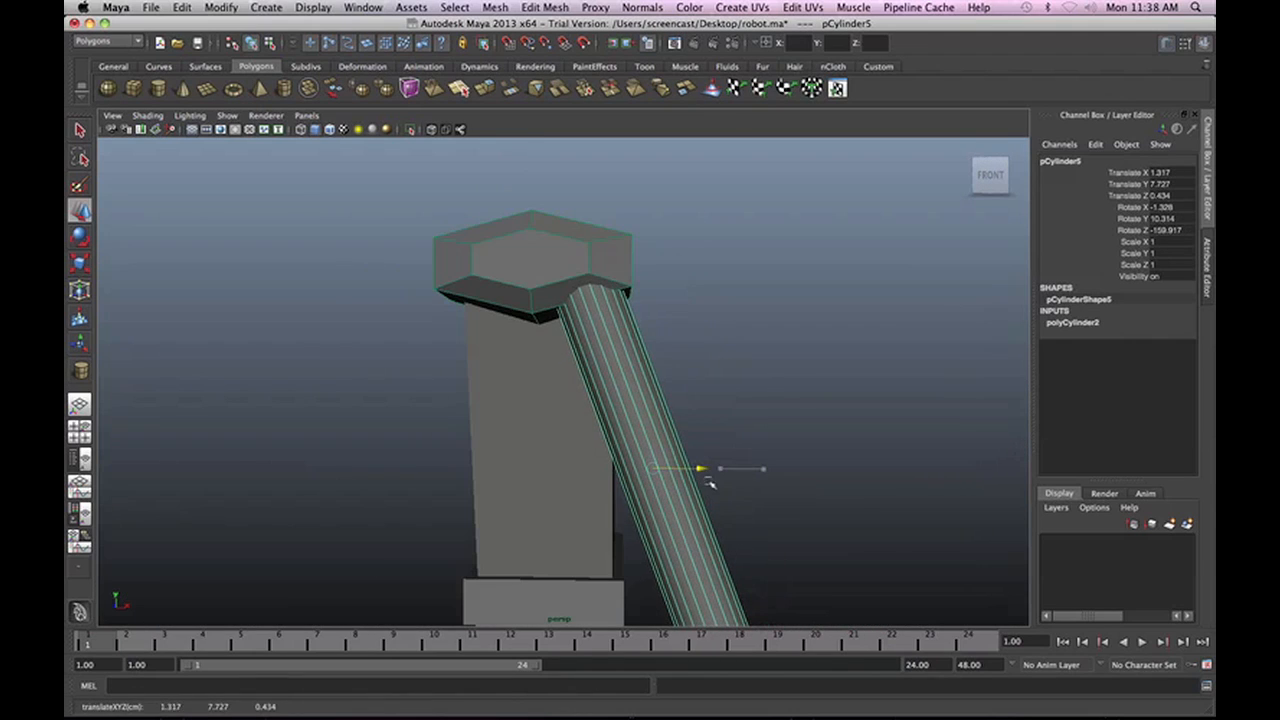
drag(652, 432, 712, 482)
key(e)
key(w)
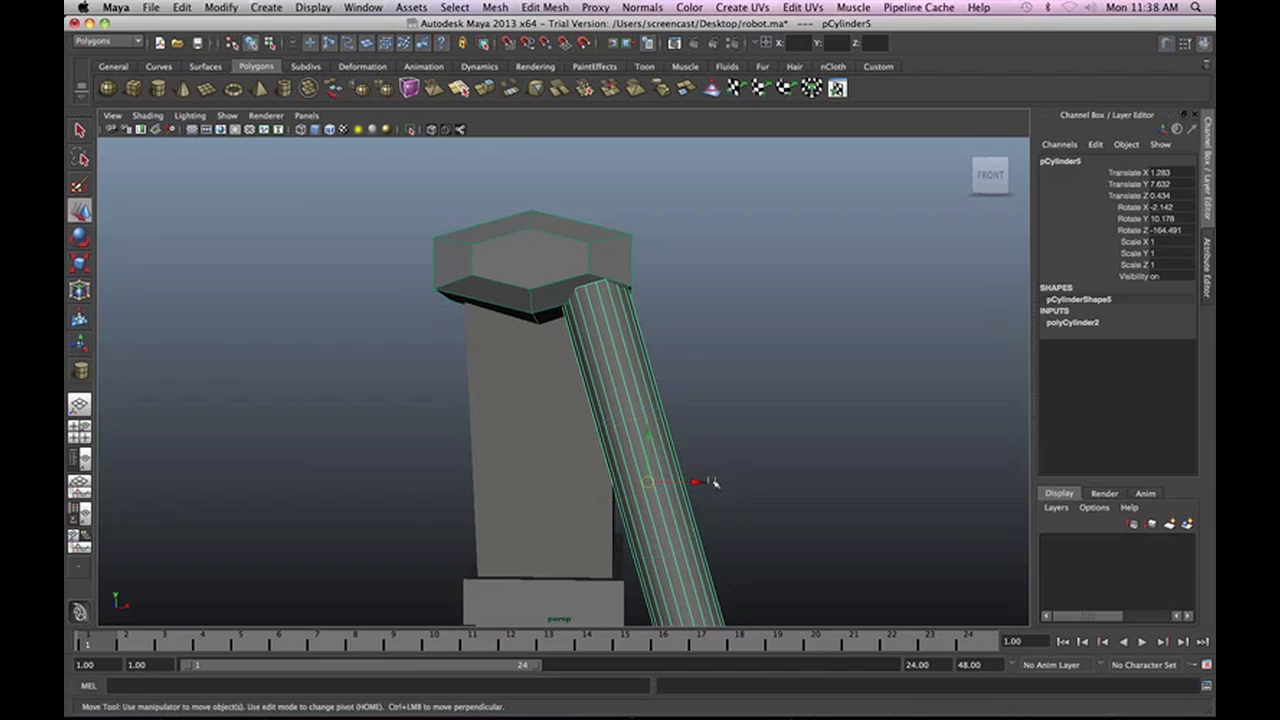
Lower the tilted arm cylinder slightly and shift it inward so its upper end sits under the middle of the shoulder.
drag(651, 437, 651, 453)
drag(698, 490, 673, 489)
alt+drag(696, 480, 630, 472)
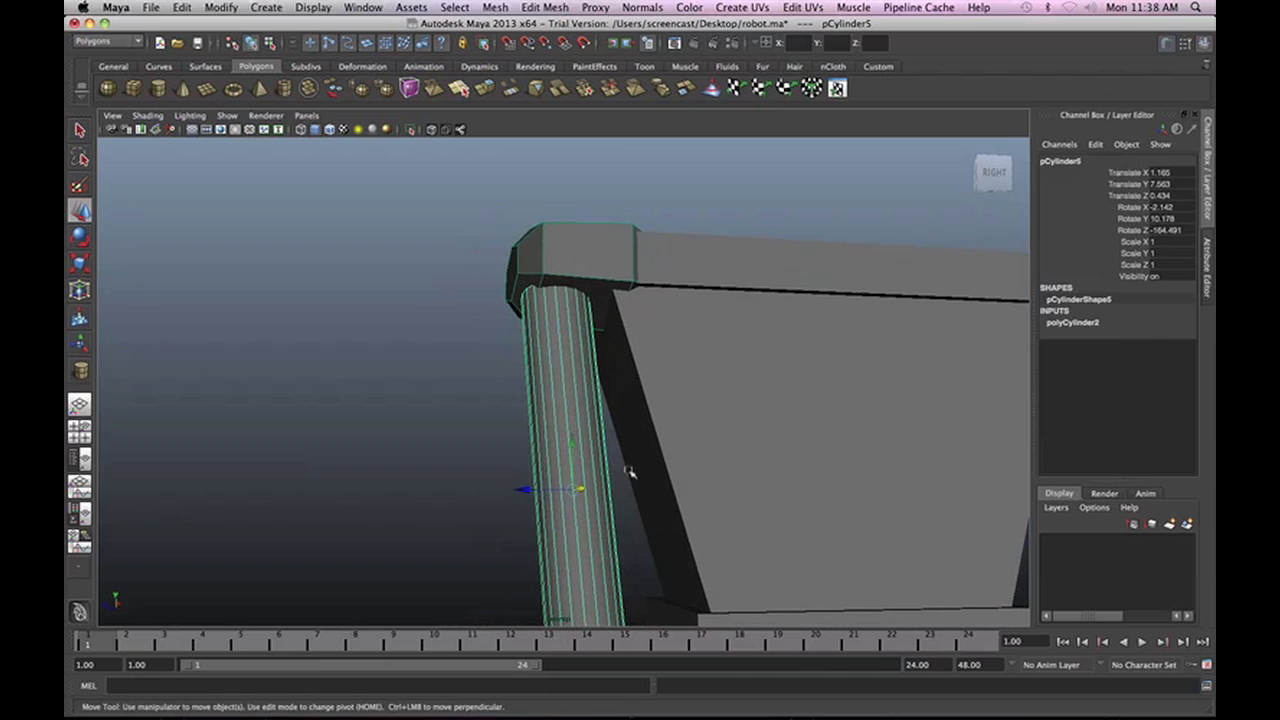
drag(530, 492, 543, 491)
Reduce the arm cylinder's axis subdivisions to 10 and further down to 6.
scroll(543, 491, down, 3)
click(1086, 323)
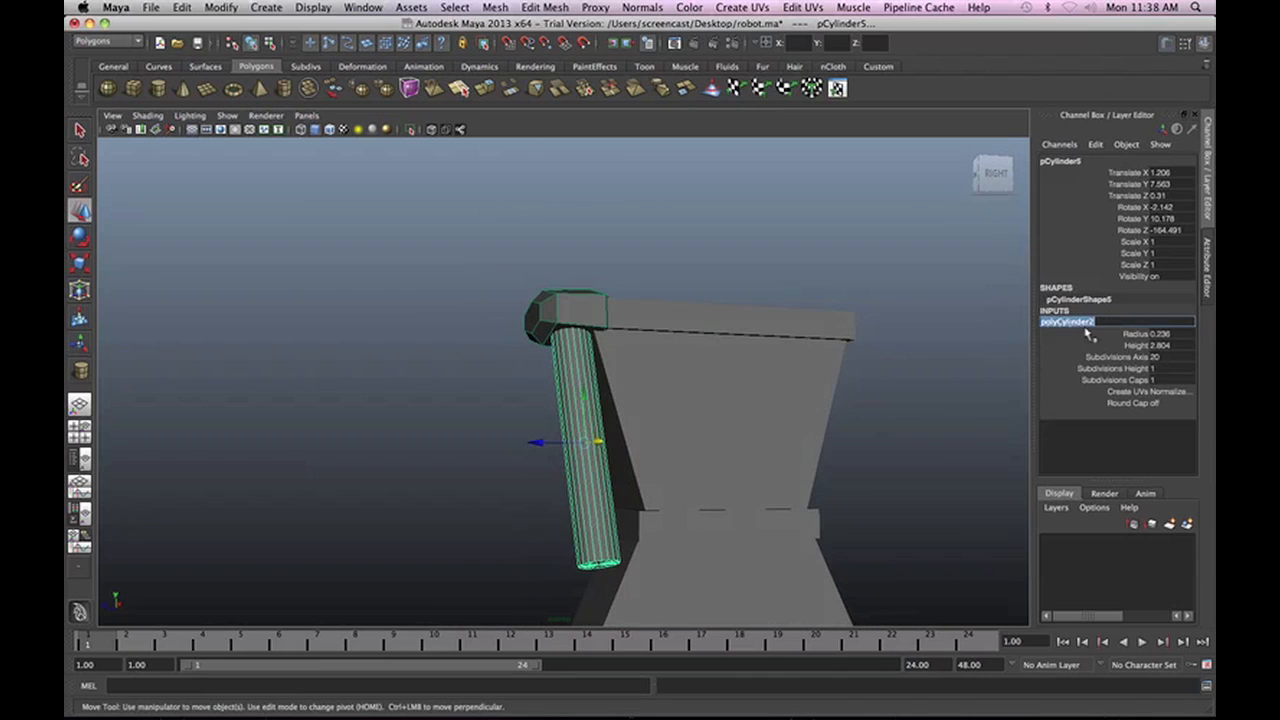
double_click(1168, 357)
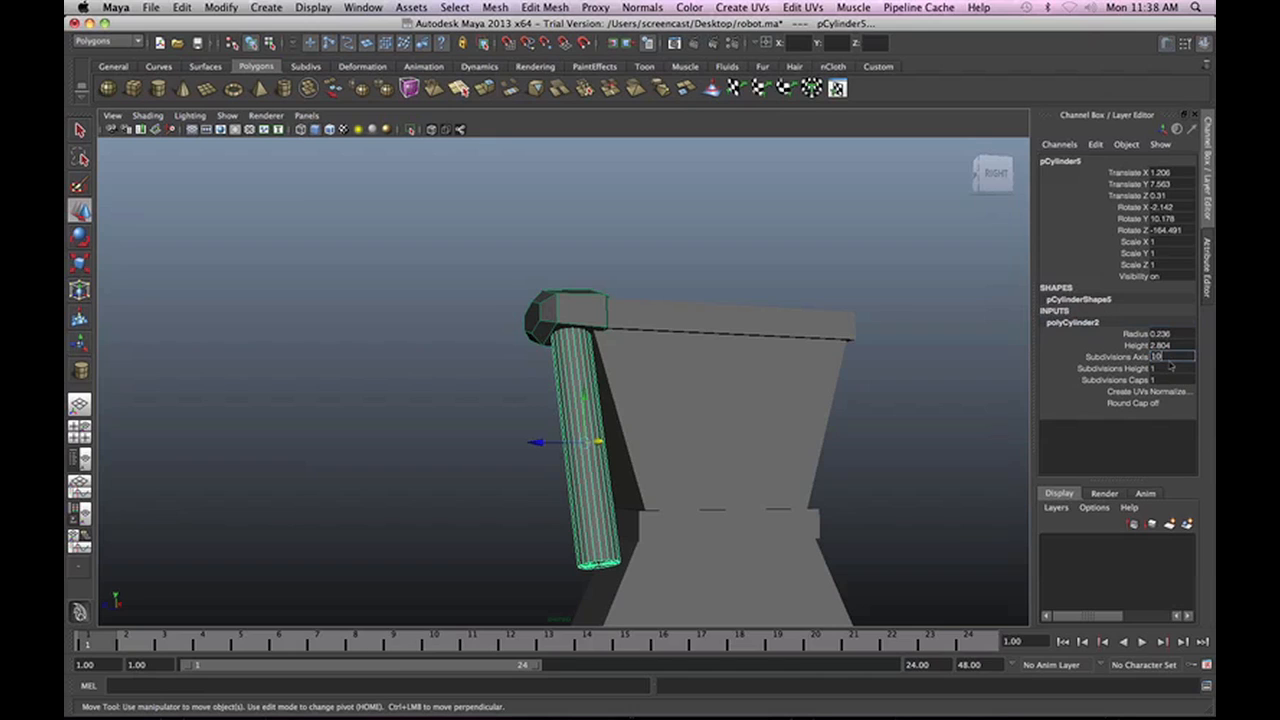
text(10)
key(Return)
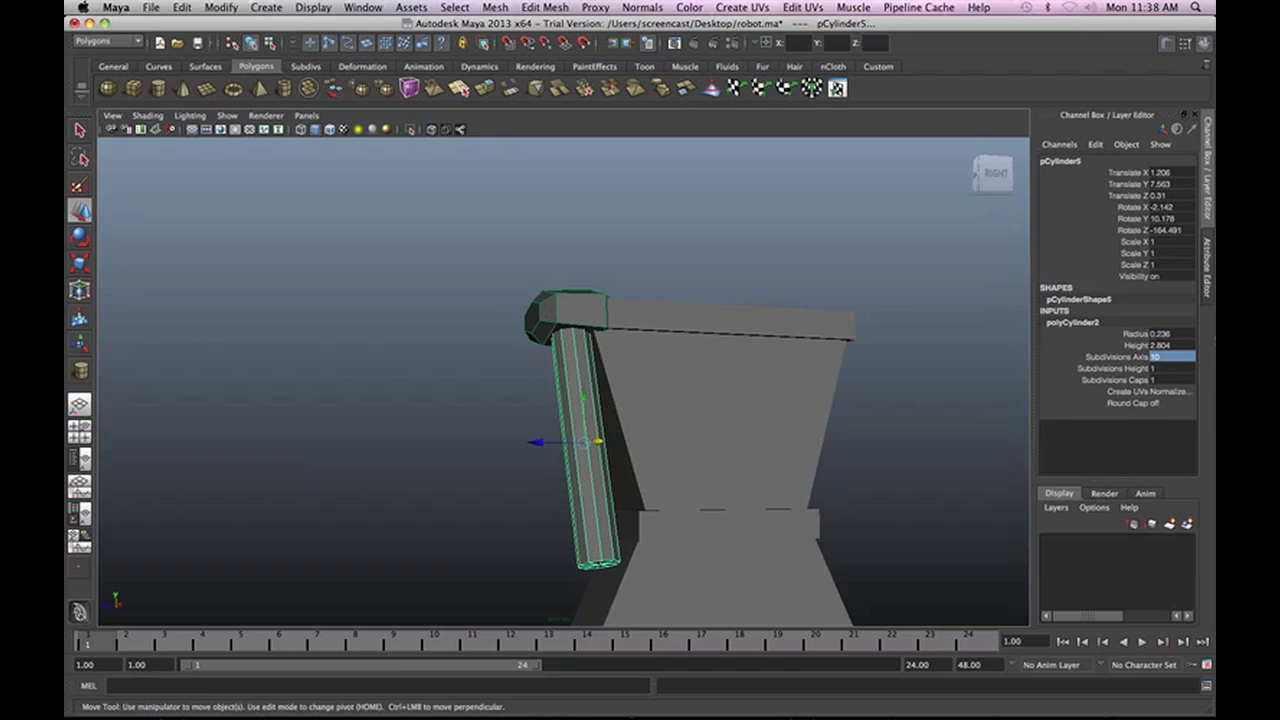
click(1159, 367)
click(1158, 358)
text(6)
key(Return)
Shorten the arm cylinder to a Y scale of about 0.43 and move it up against the shoulder's underside.
alt+drag(779, 551, 644, 433)
key(e)
key(r)
drag(632, 508, 622, 465)
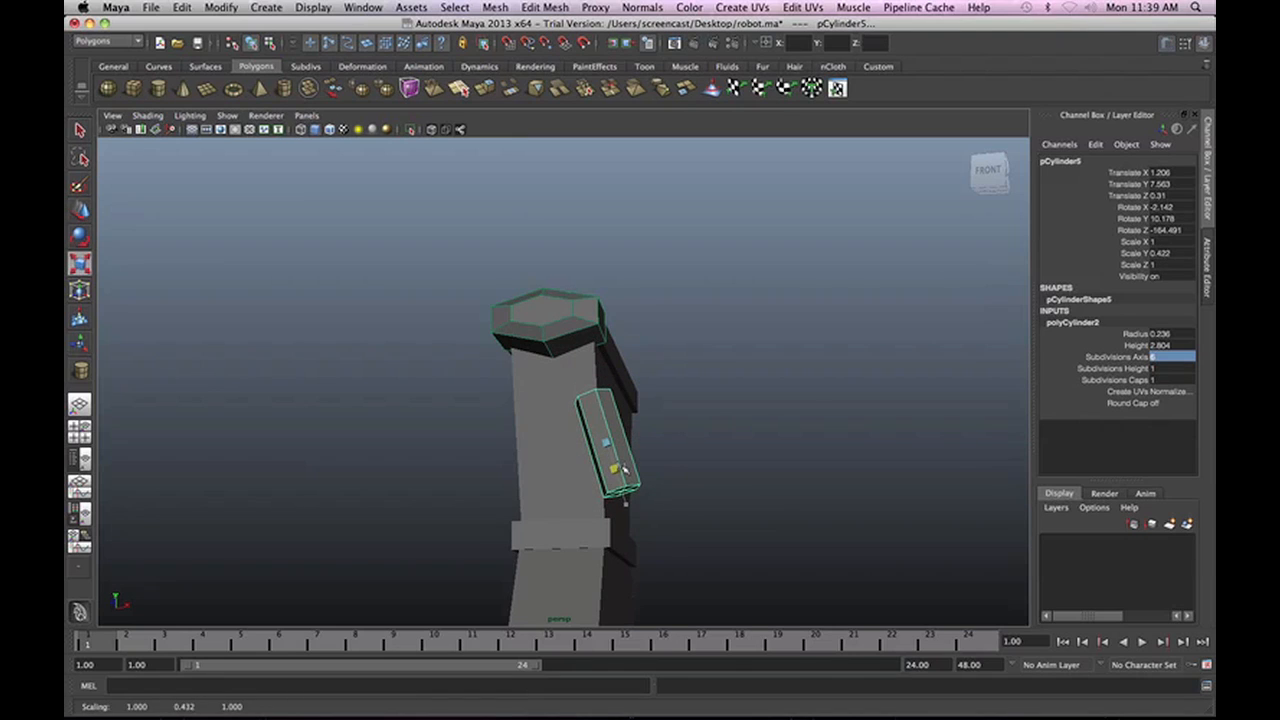
key(w)
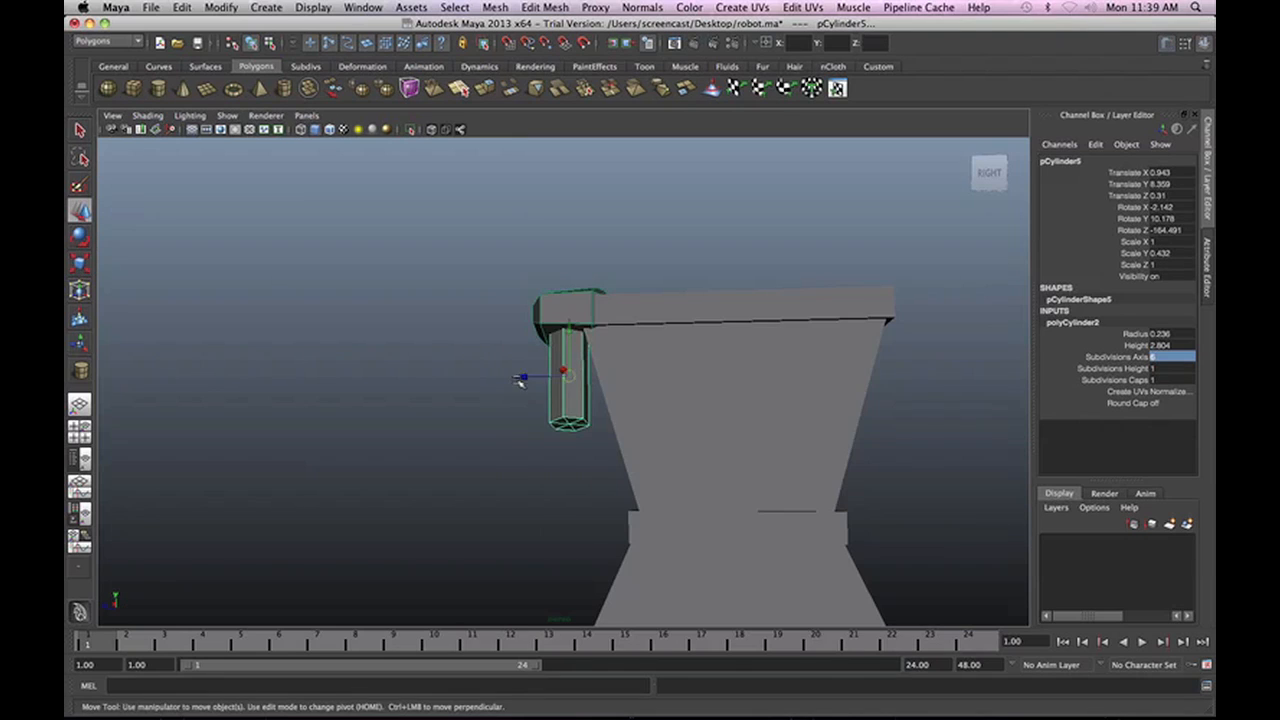
Slim the upper arm cylinder to a Z scale of about 0.72.
key(e)
key(r)
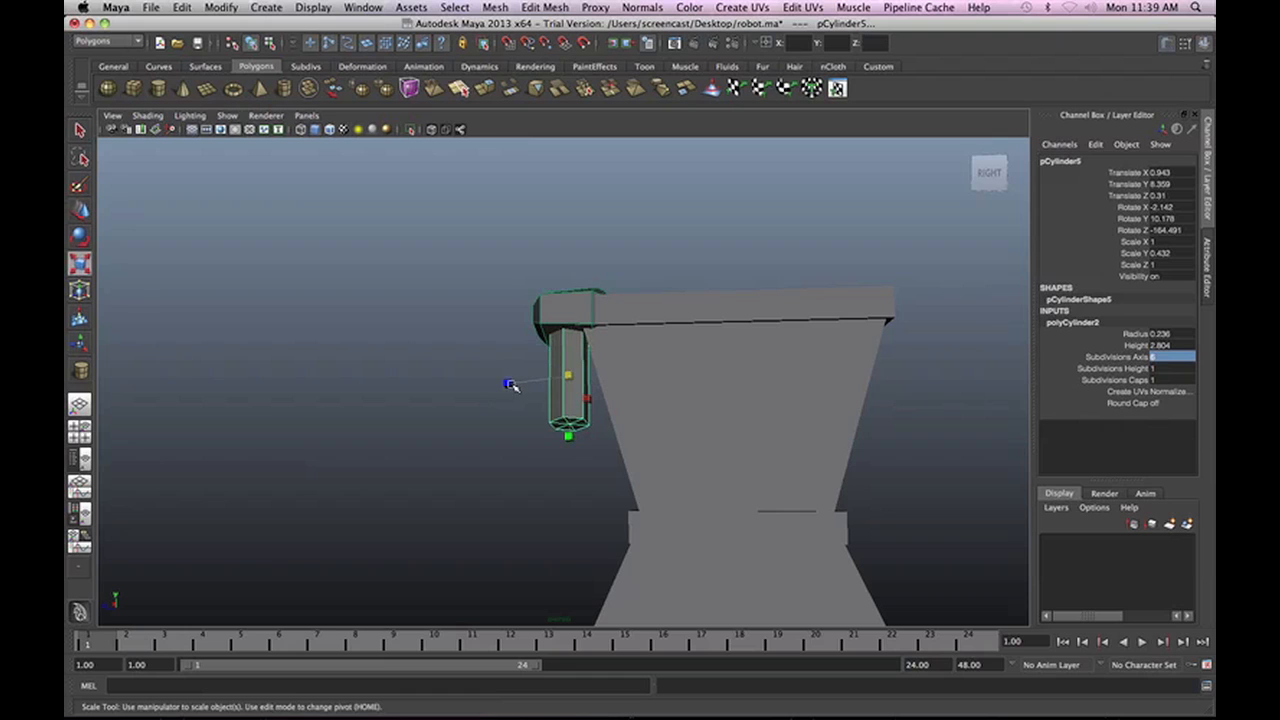
drag(510, 385, 523, 380)
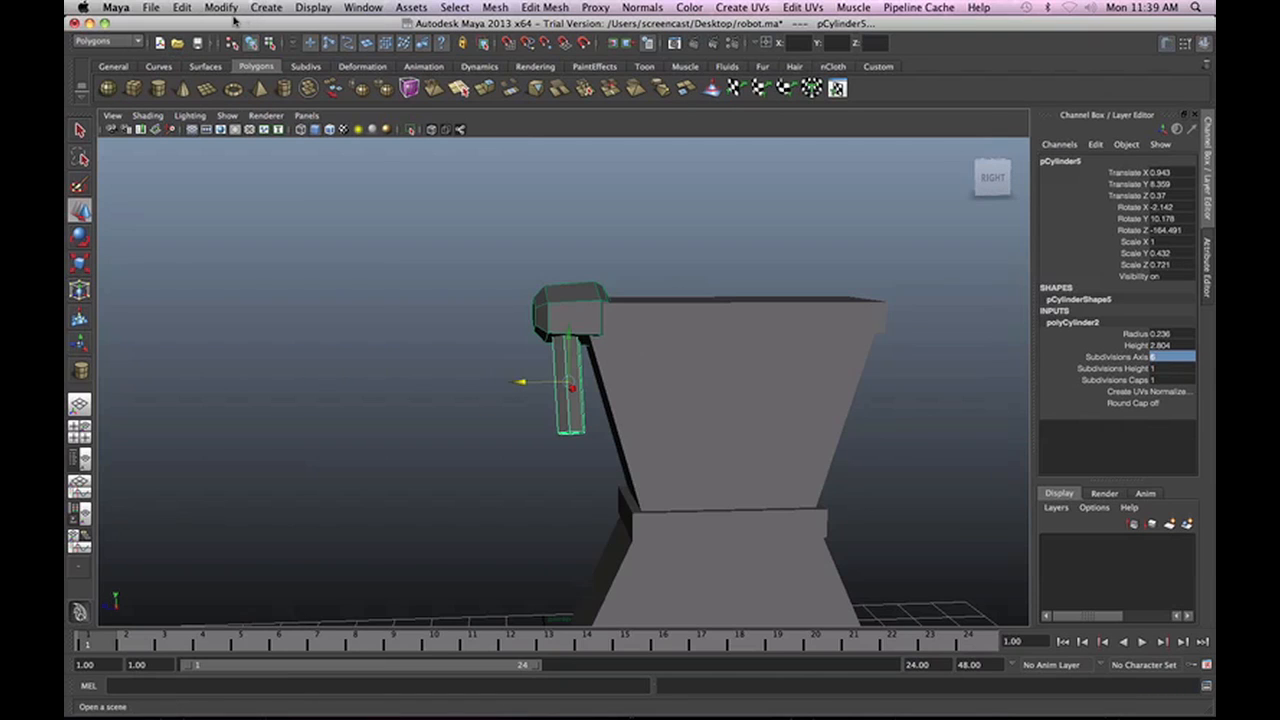
Make the upper arm cylinder a live surface and draw a polygon sphere on its lower end as an elbow.
click(226, 8)
click(240, 163)
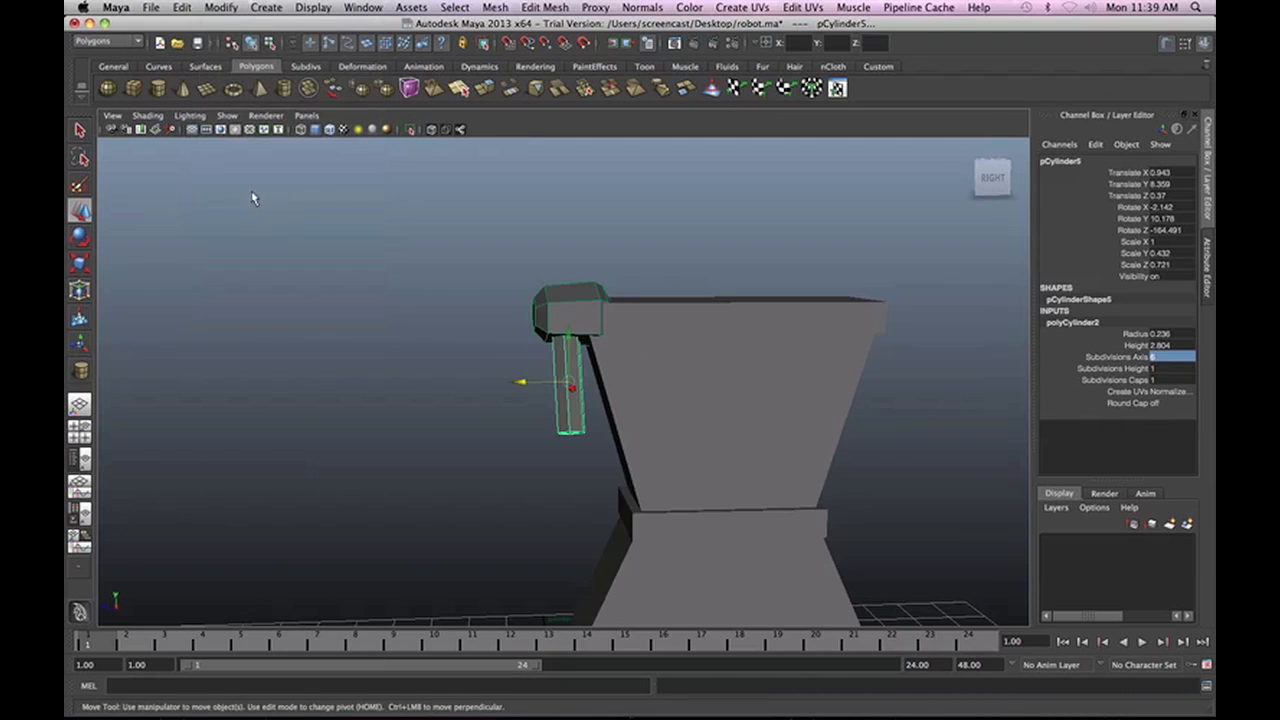
click(107, 88)
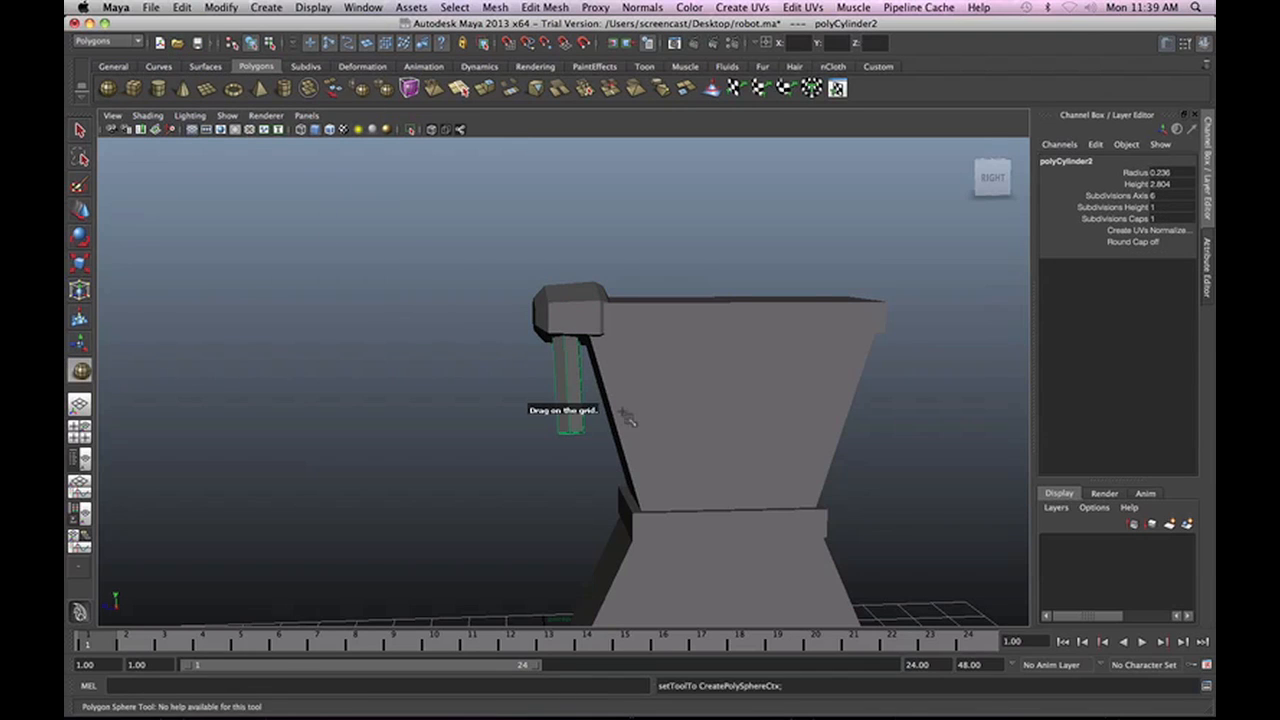
mouse_move(627, 418)
alt+mouse_down()
mouse_move(595, 393)
mouse_move(626, 394)
alt+mouse_up()
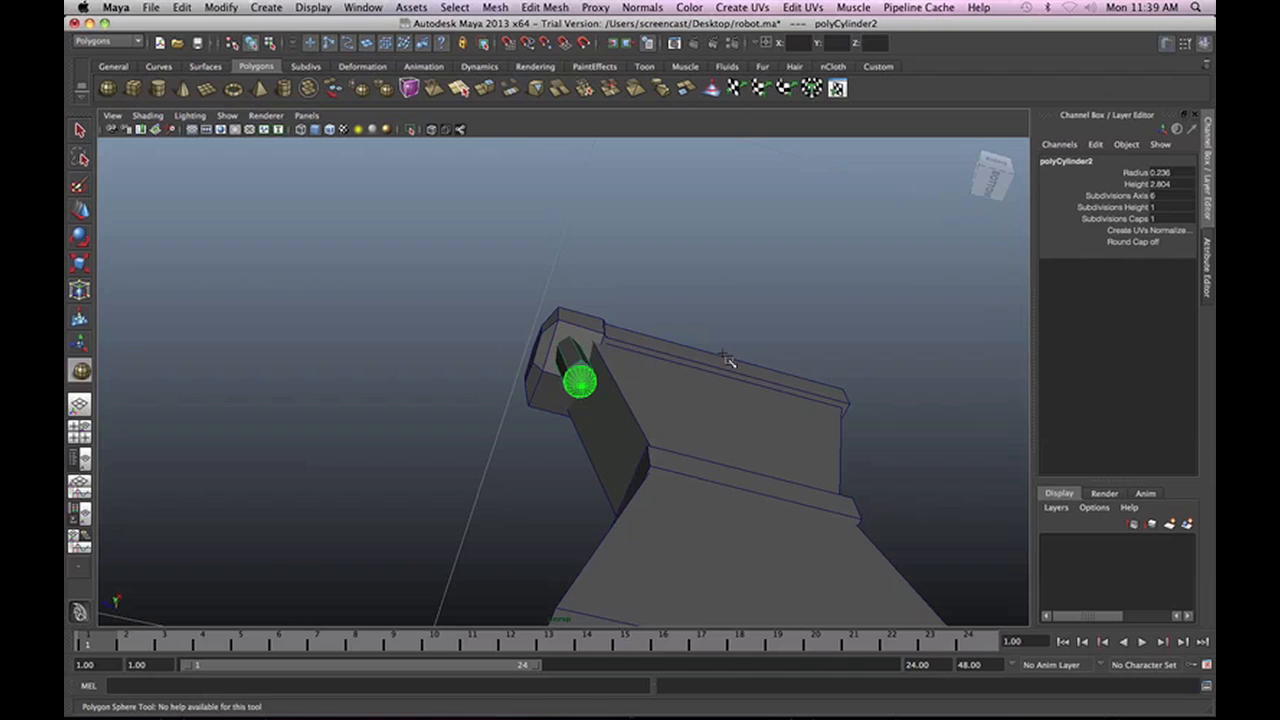
drag(727, 360, 747, 359)
scroll(660, 413, up, 6)
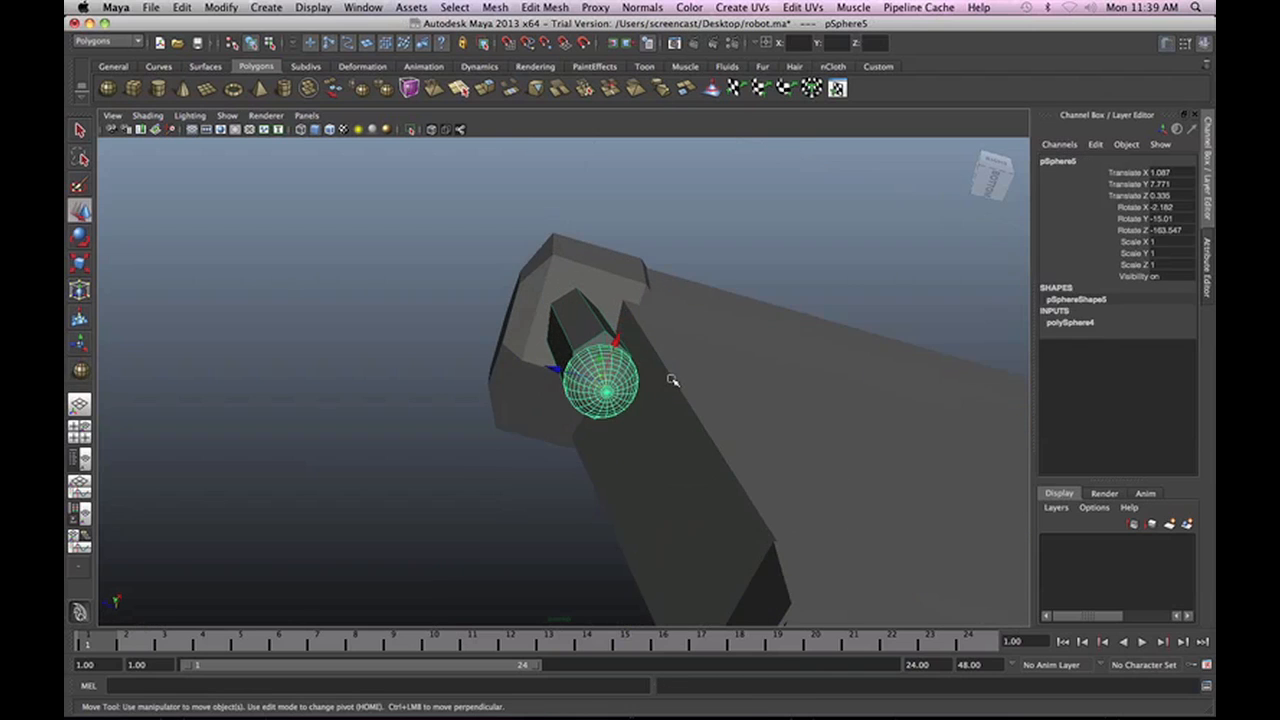
alt+drag(672, 379, 652, 419)
click(1090, 326)
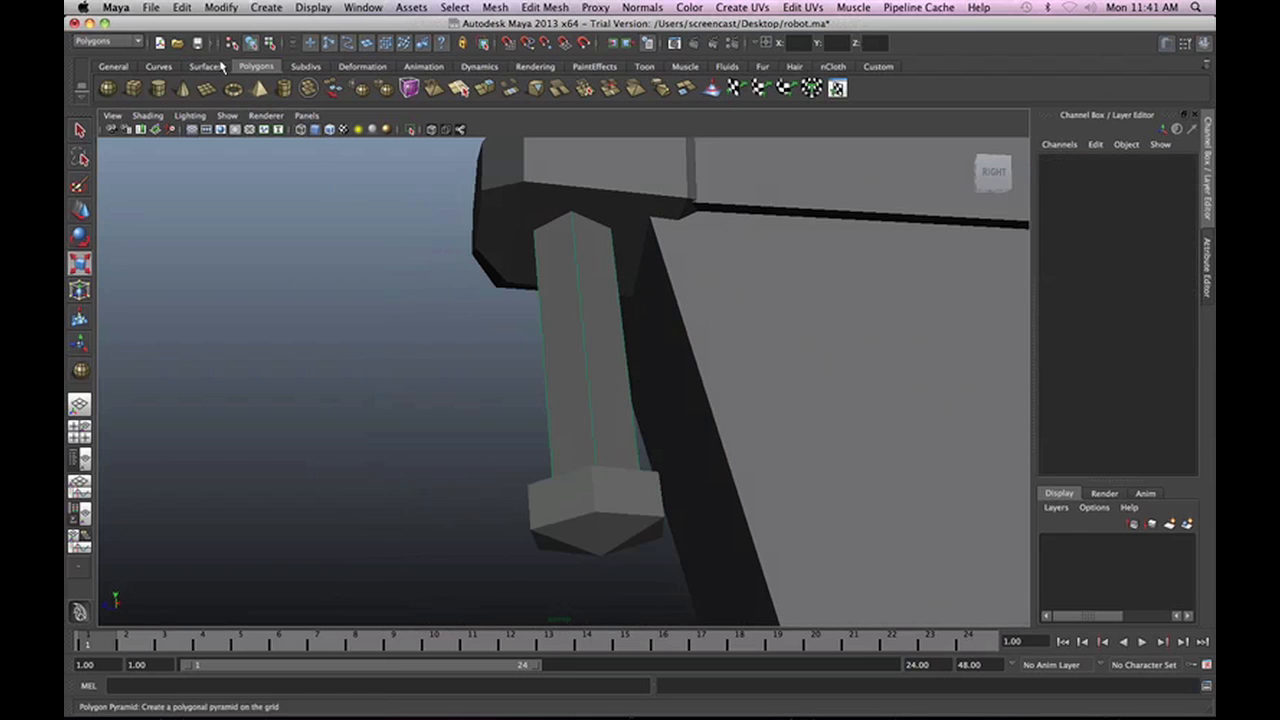
Release the live surface and duplicate the upper arm cylinder.
click(183, 7)
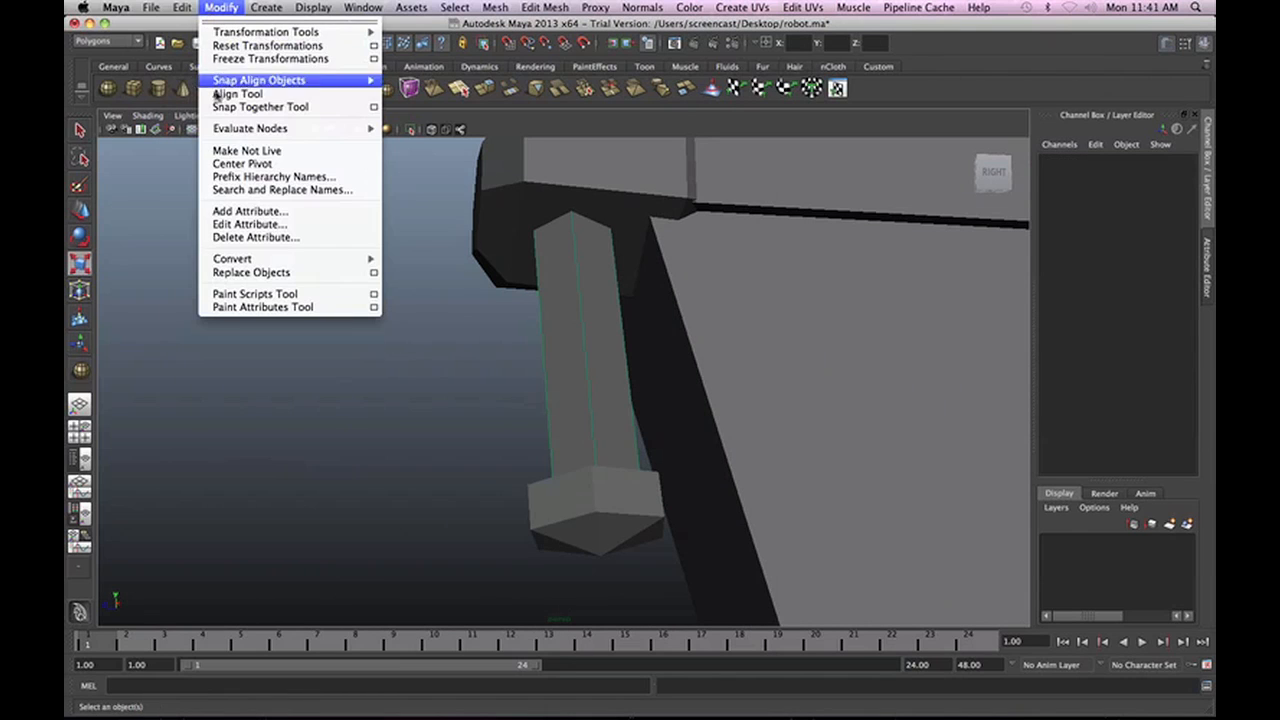
click(225, 151)
click(576, 401)
alt+drag(576, 401, 663, 444)
scroll(663, 444, down, 5)
key(super+d)
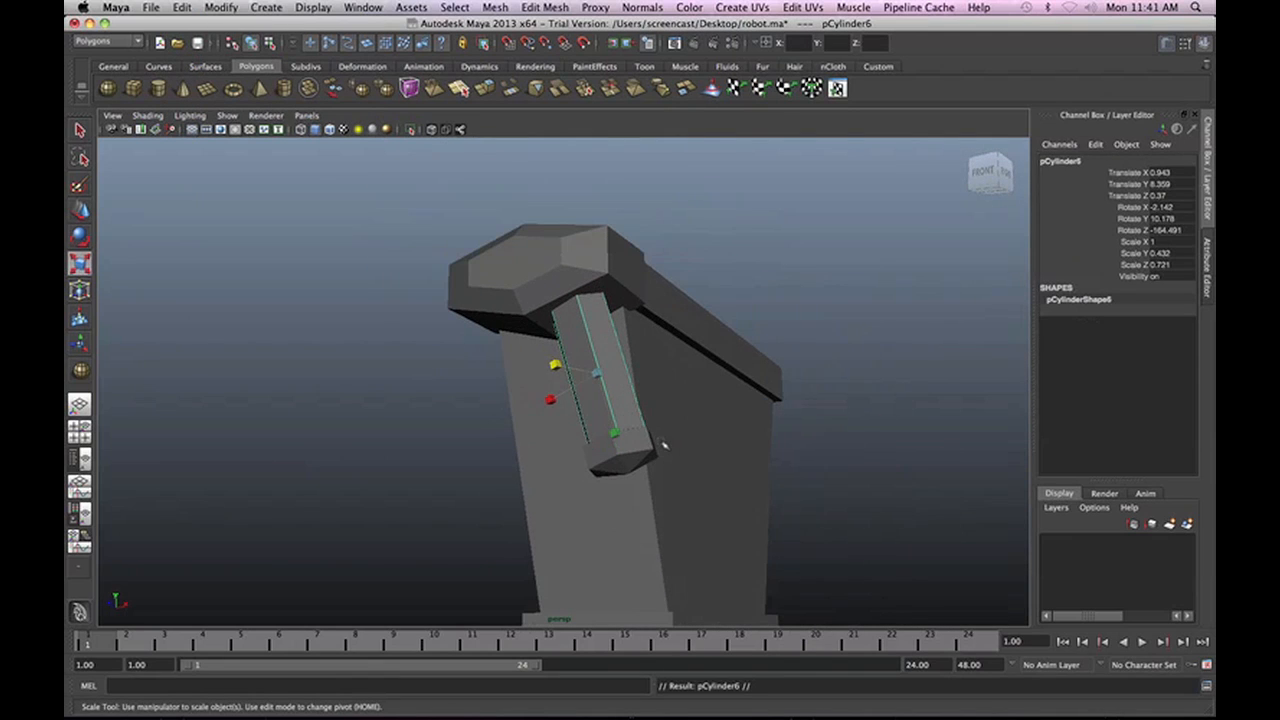
Move the duplicated cylinder down below the elbow and rotate it into a bent forearm.
key(w)
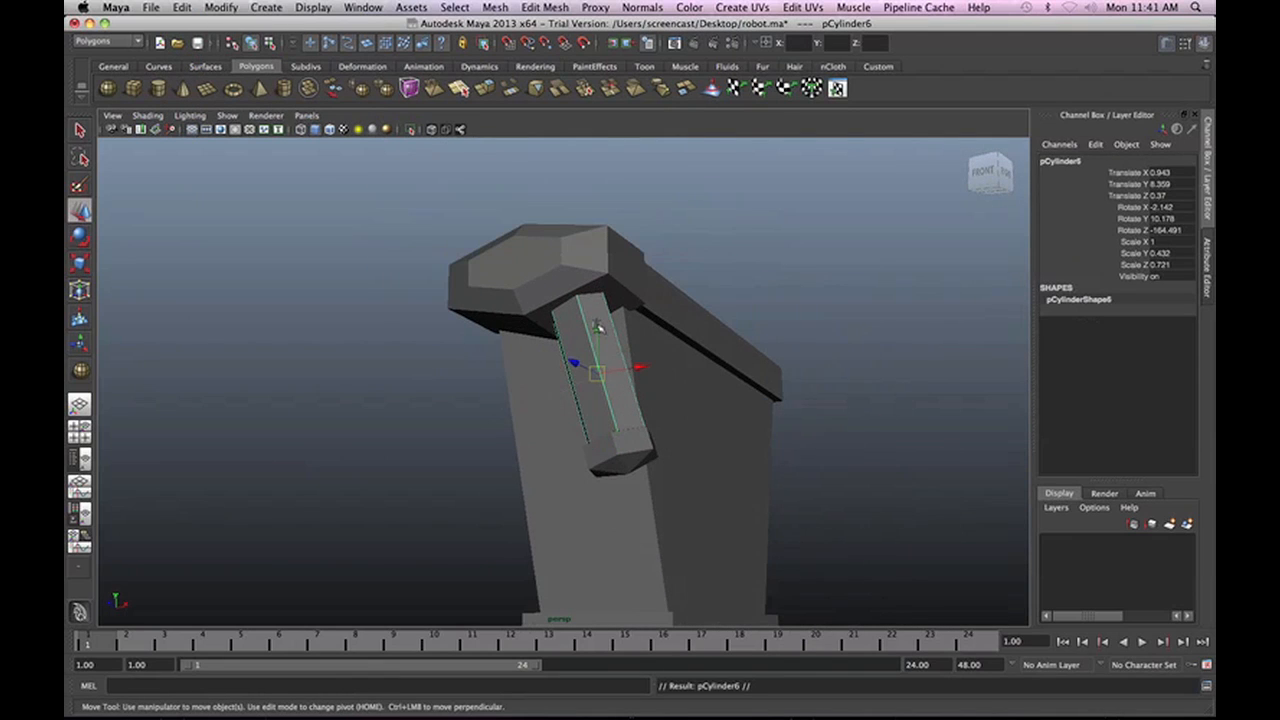
alt+drag(646, 438, 654, 457)
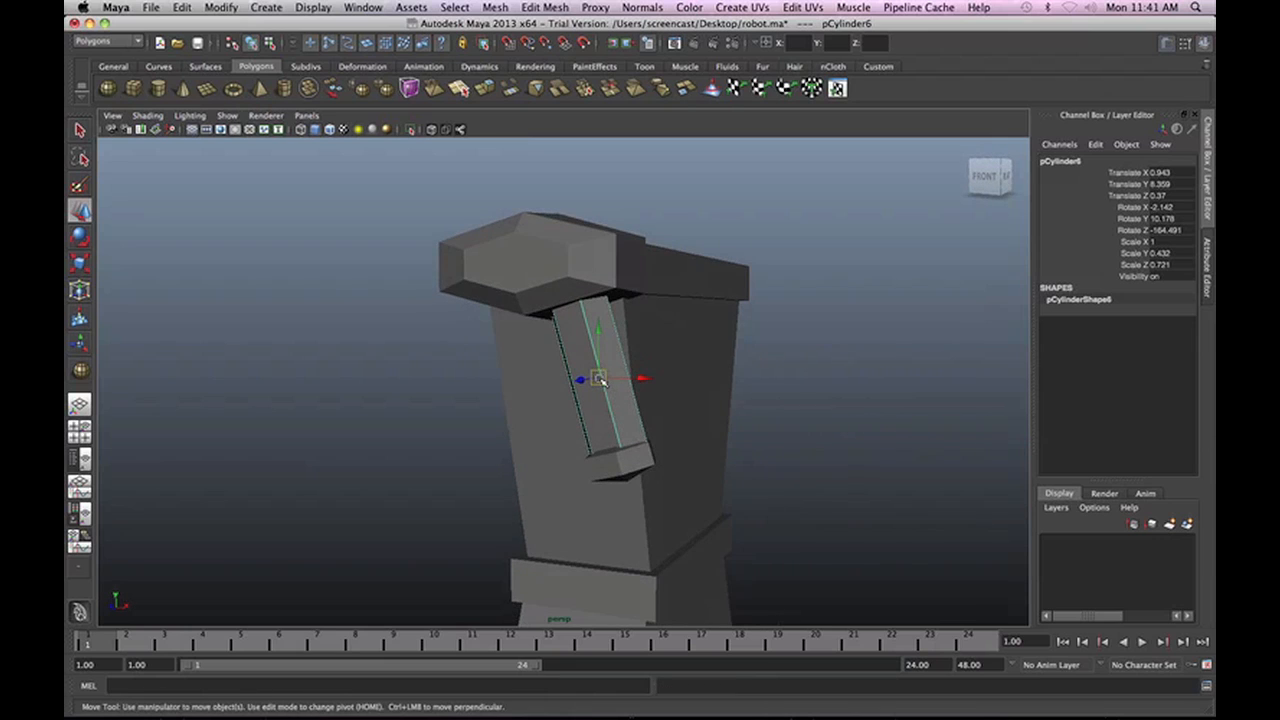
drag(600, 380, 643, 548)
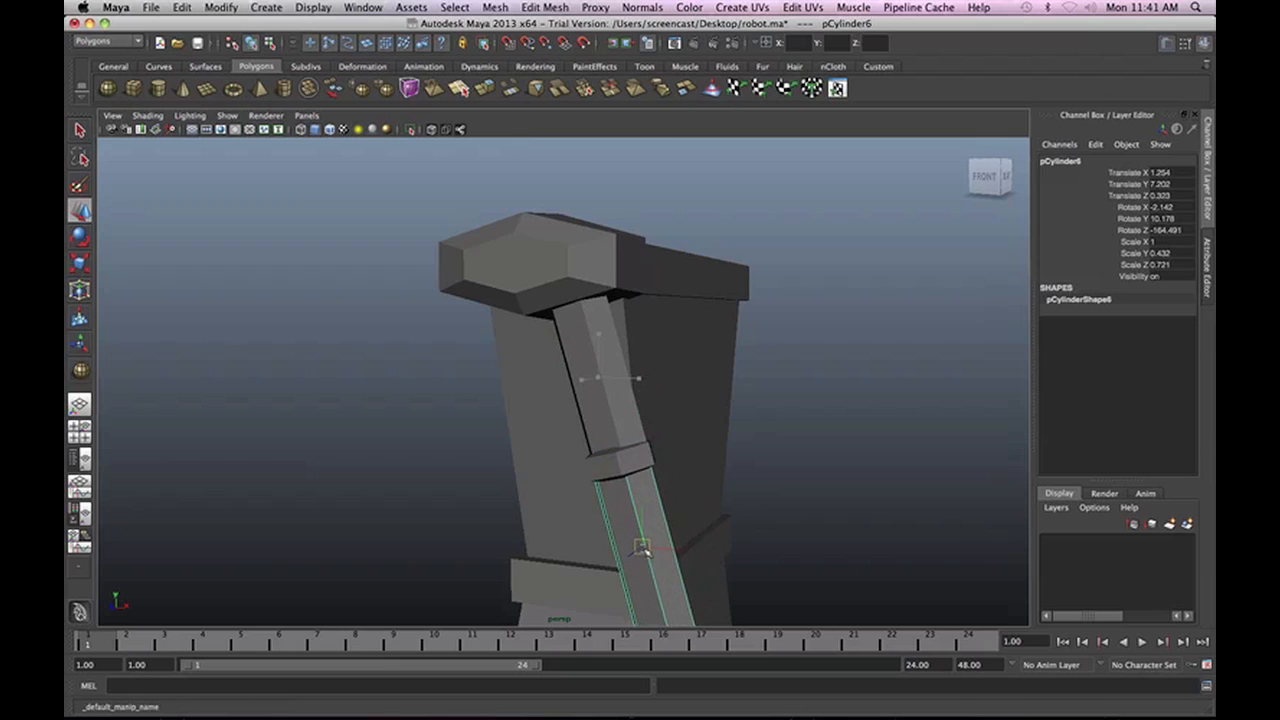
key(e)
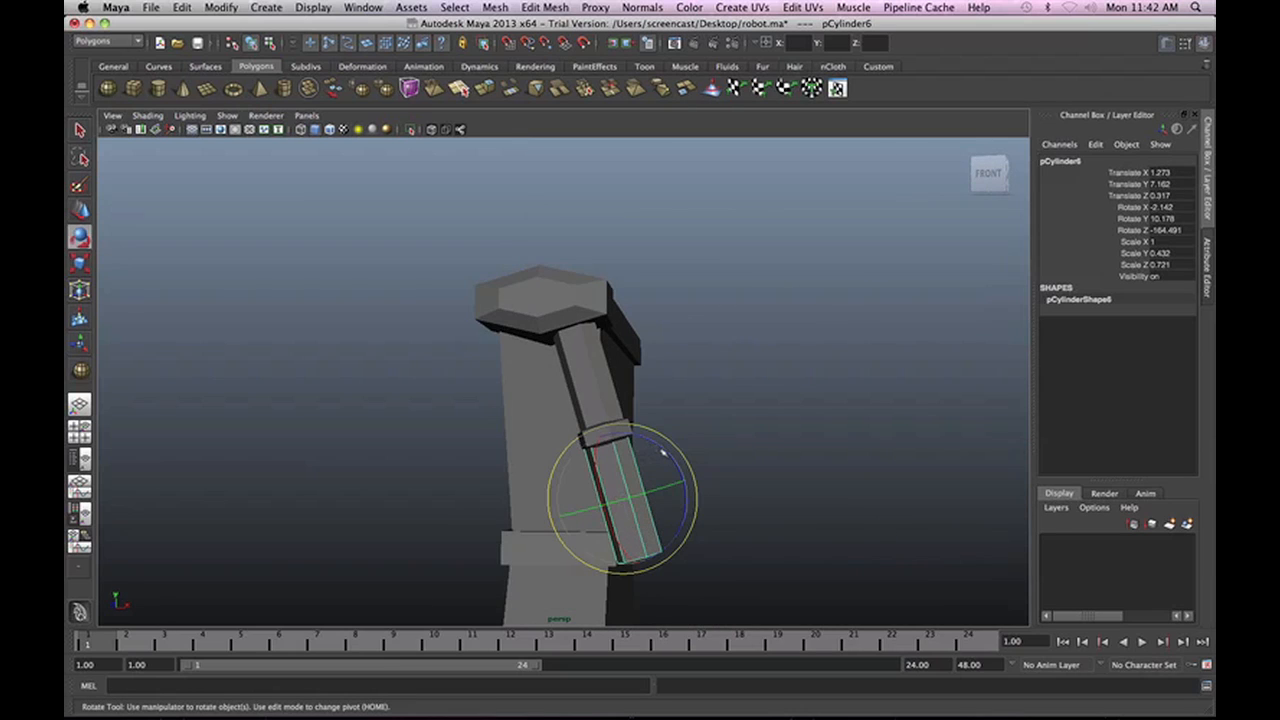
drag(662, 453, 625, 497)
key(w)
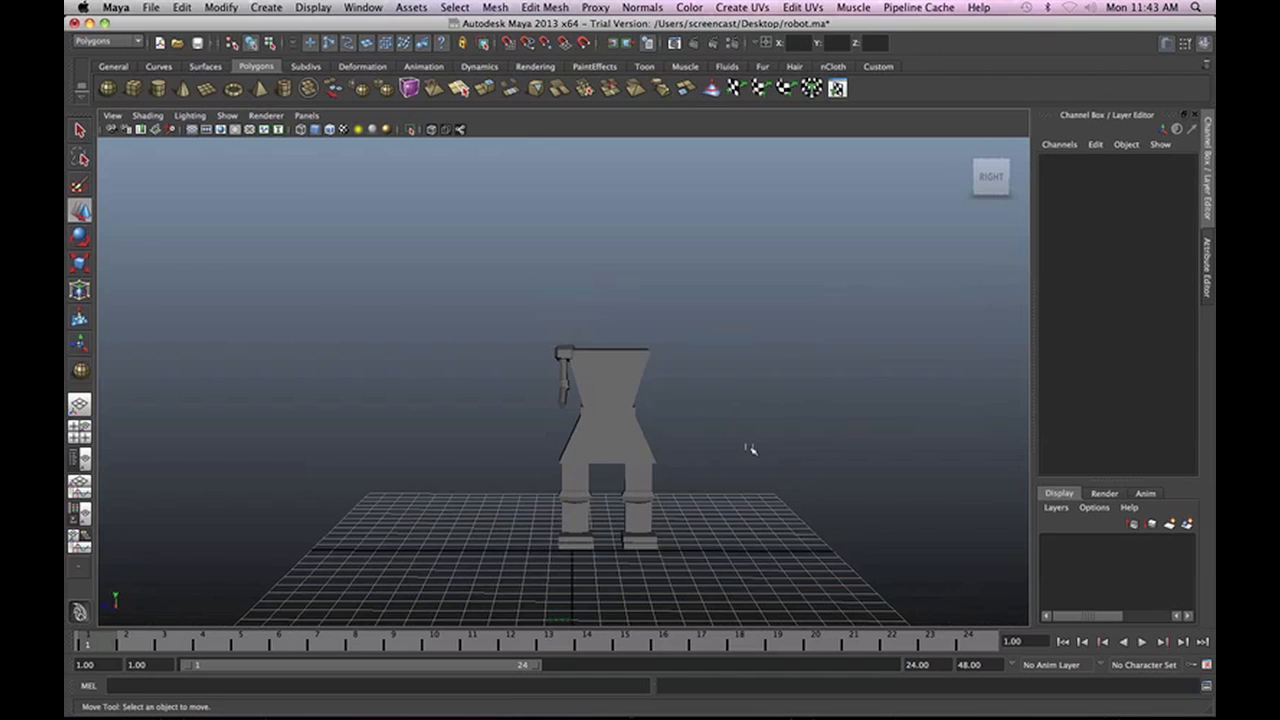
Select the elbow sphere and the forearm and move them aside, clear of the upper arm.
alt+middle_drag(743, 474, 687, 436)
scroll(687, 438, down, 2)
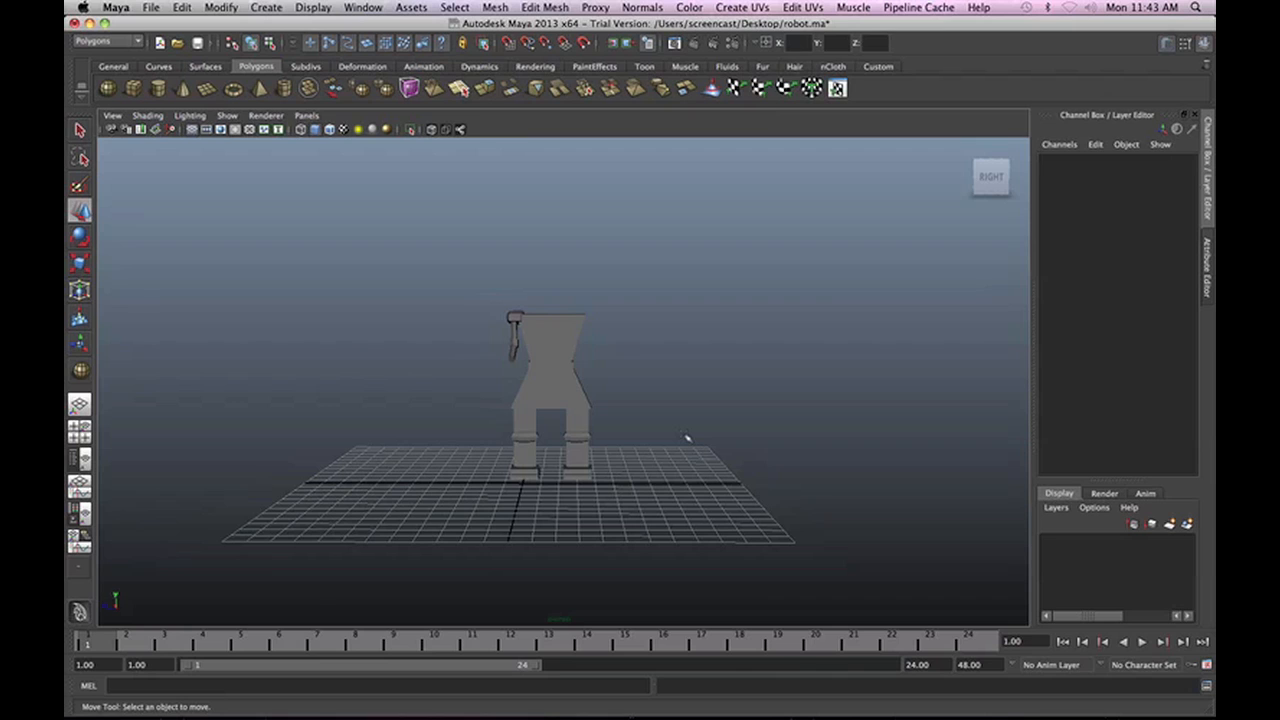
scroll(697, 363, up, 4)
alt+drag(566, 358, 500, 432)
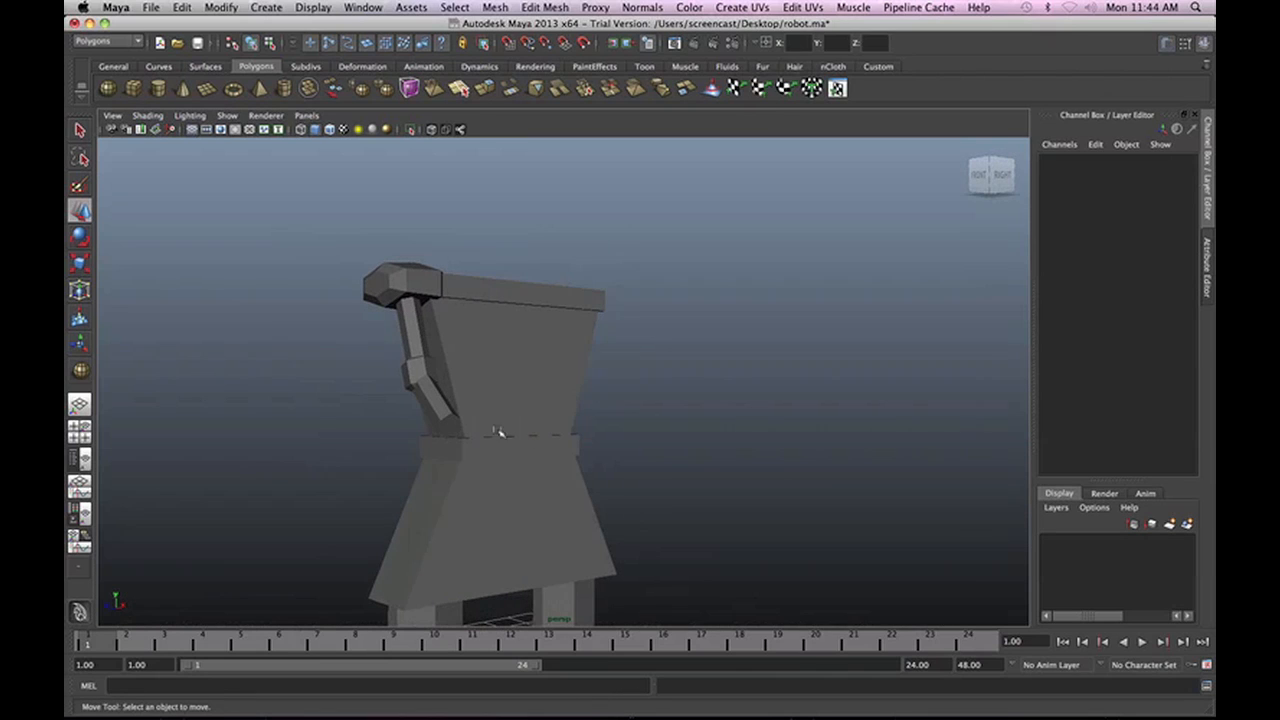
click(418, 338)
click(420, 376)
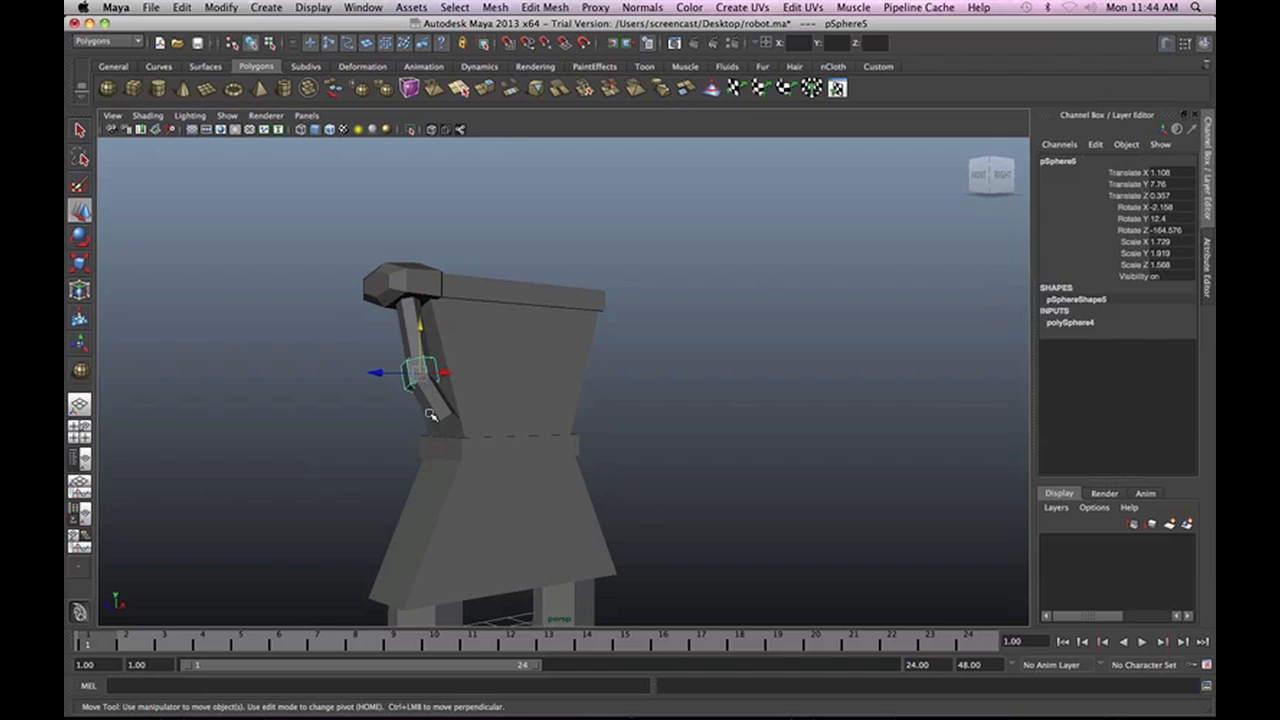
click(430, 414)
drag(392, 401, 265, 393)
Lengthen the upper arm cylinder to a Y scale of about 0.76 and lower it beneath the shoulder.
click(409, 340)
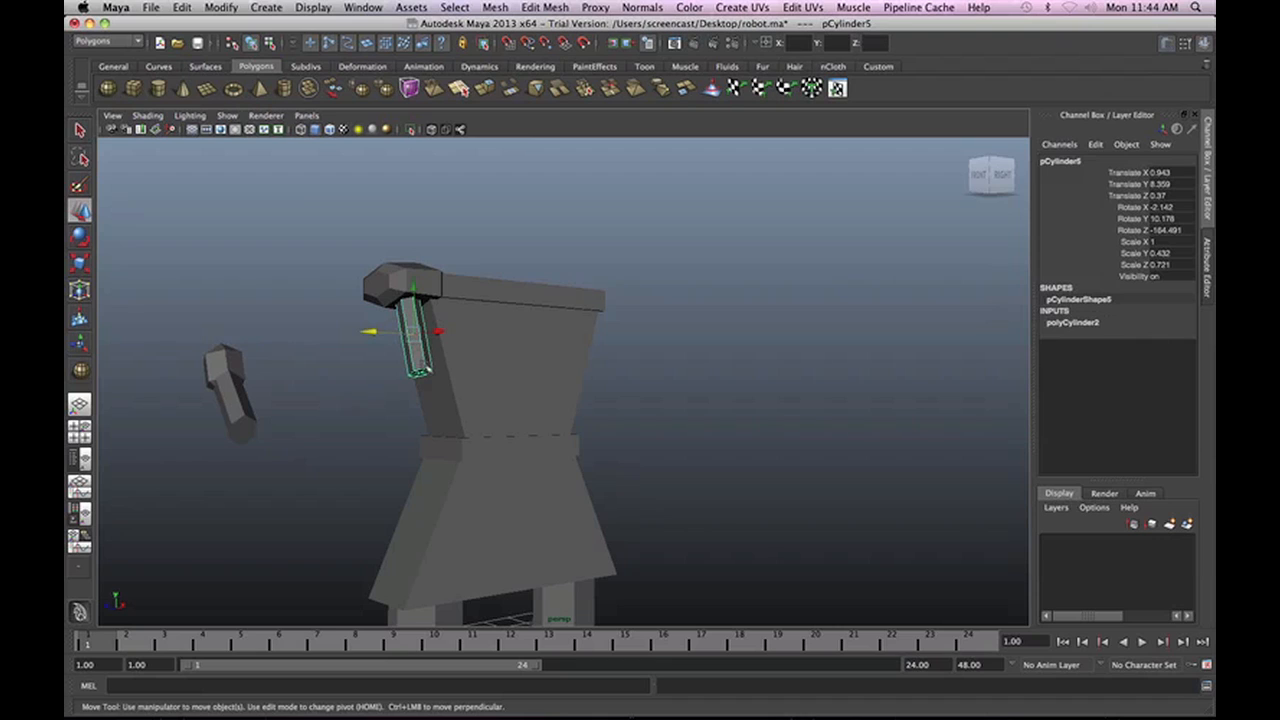
key(e)
key(r)
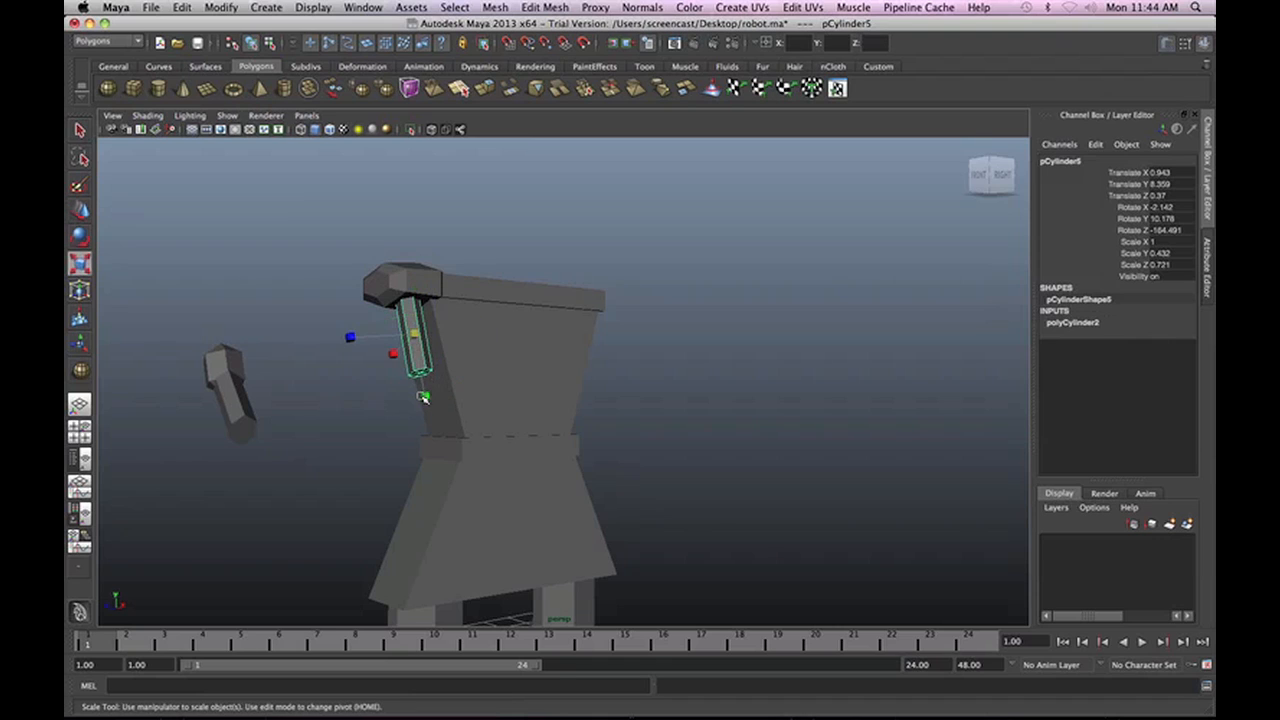
drag(424, 397, 448, 433)
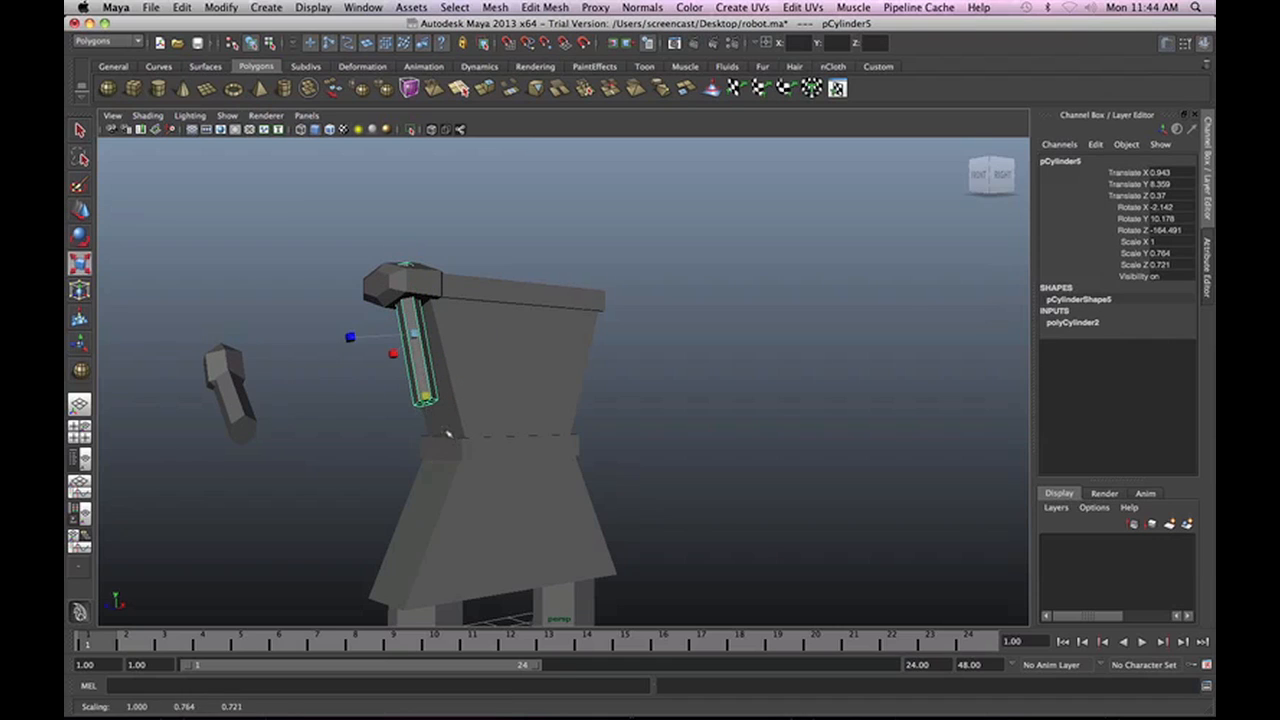
key(w)
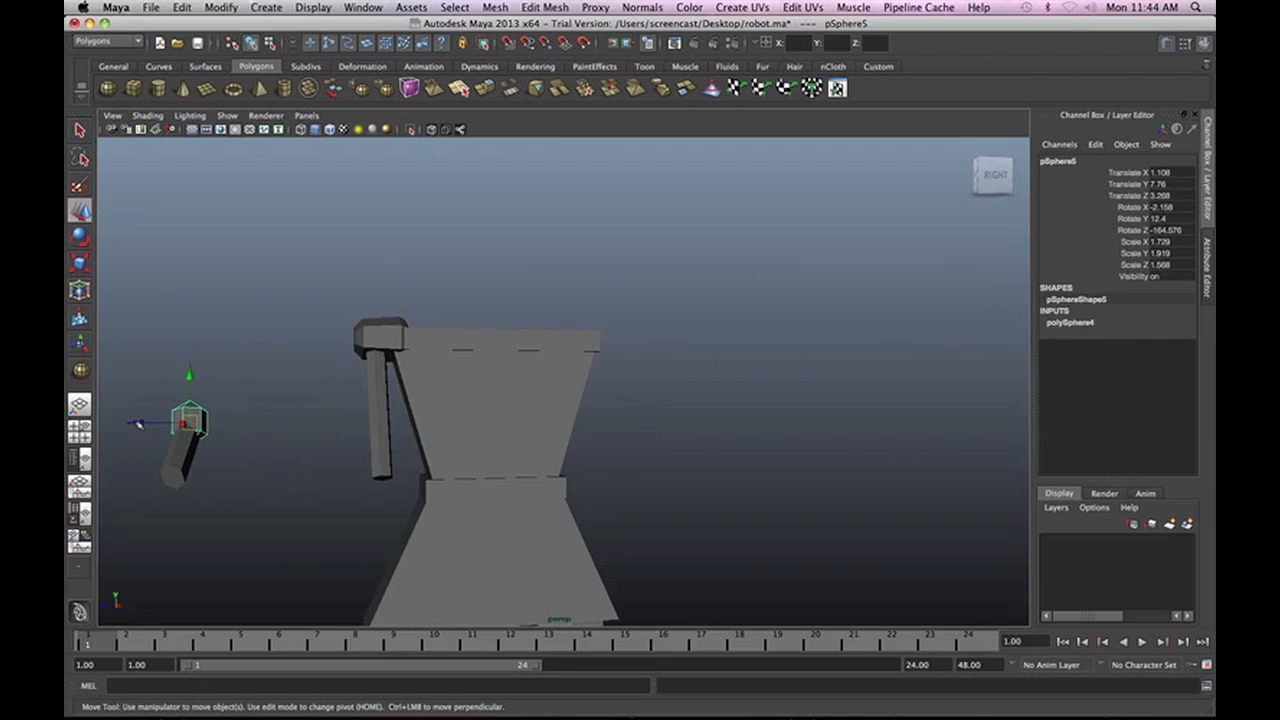
Move the elbow sphere back onto the lower end of the lengthened upper arm.
drag(138, 424, 392, 430)
alt+drag(380, 486, 471, 513)
scroll(455, 507, up, 3)
scroll(471, 513, up, 5)
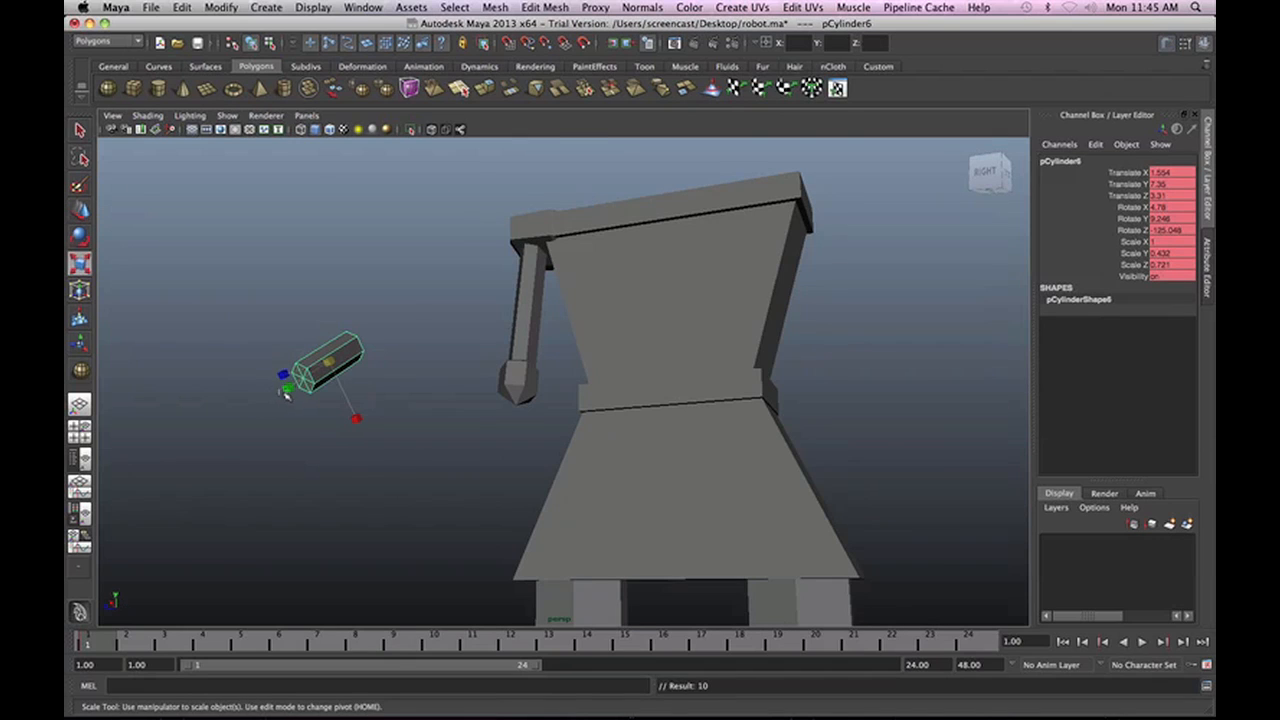
Lengthen the forearm cylinder to a Y scale of about 0.76 and move it into place beneath the elbow.
drag(270, 398, 253, 408)
key(w)
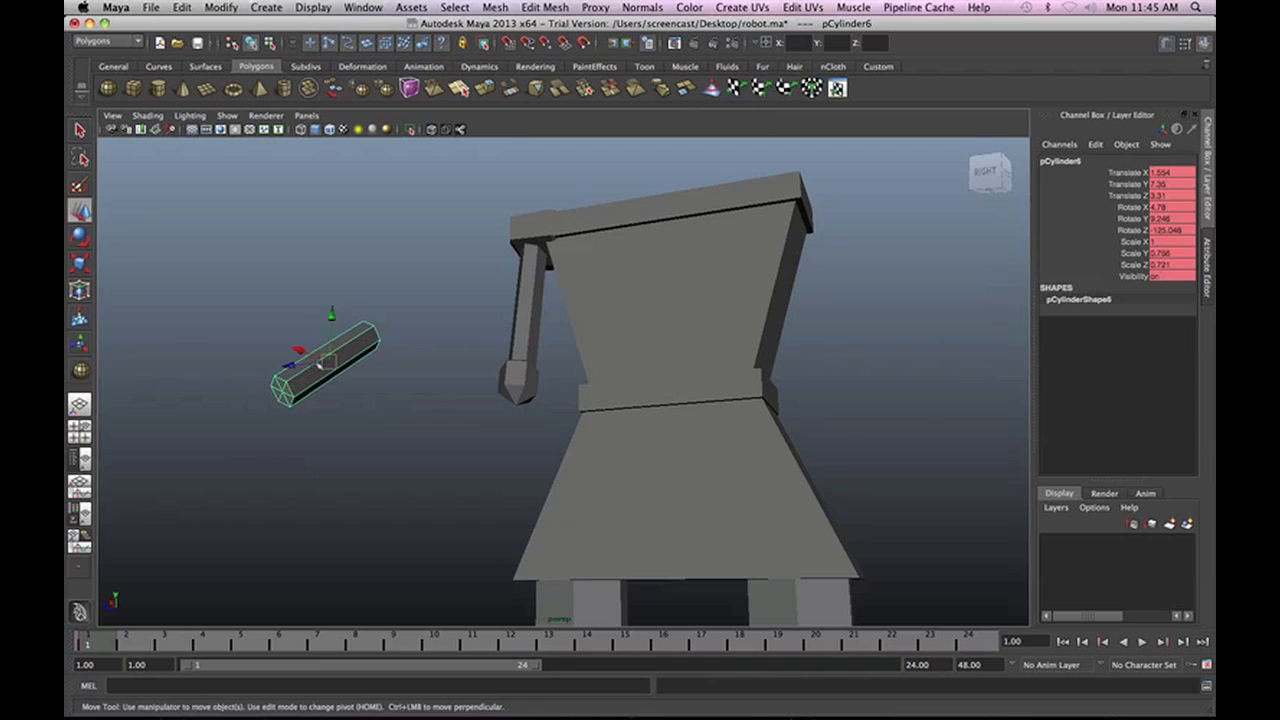
drag(294, 350, 316, 360)
alt+drag(316, 360, 384, 479)
drag(316, 437, 558, 432)
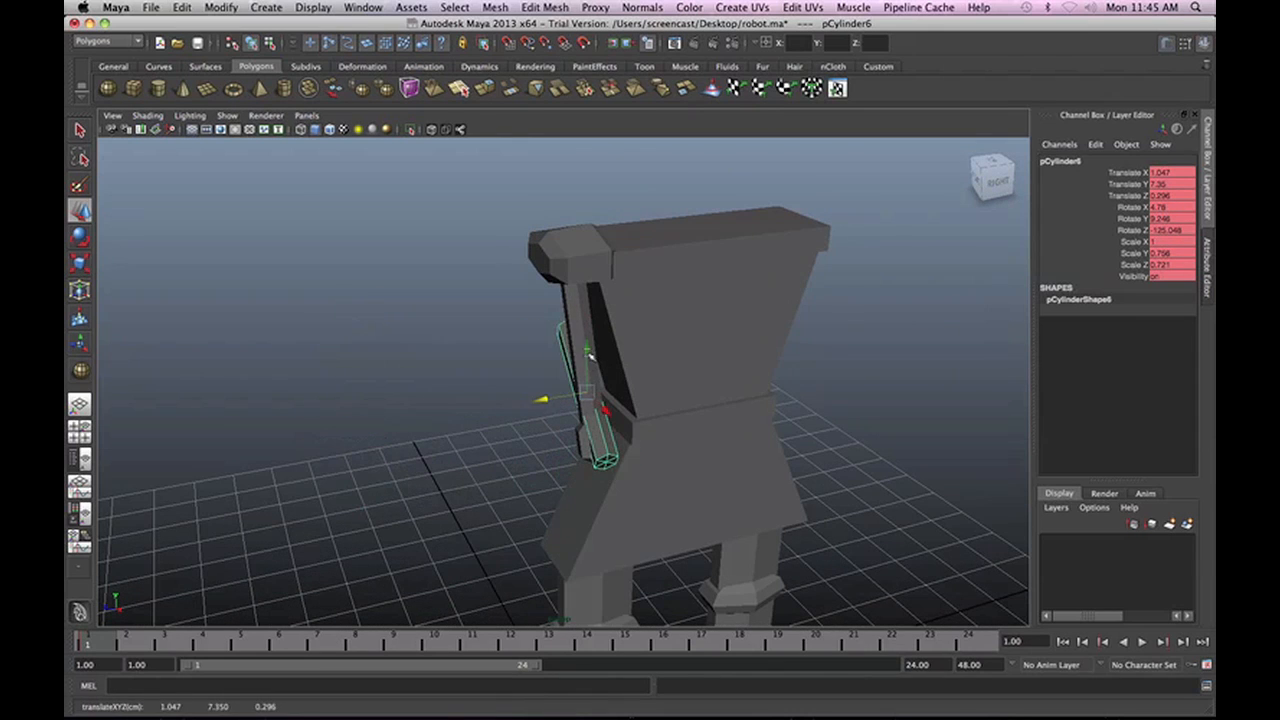
drag(591, 355, 605, 457)
alt+drag(545, 487, 757, 459)
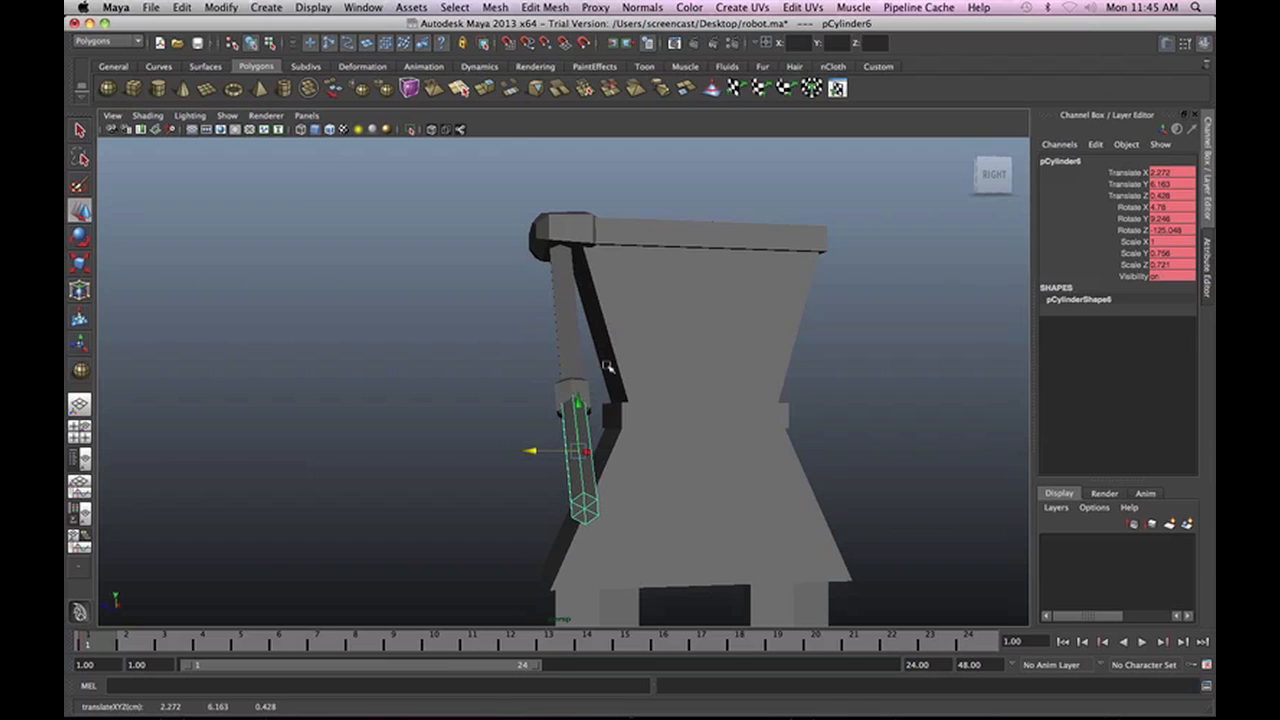
Examine the arm's position against the body and legs in the four-view layout and from an angled perspective.
key(space)
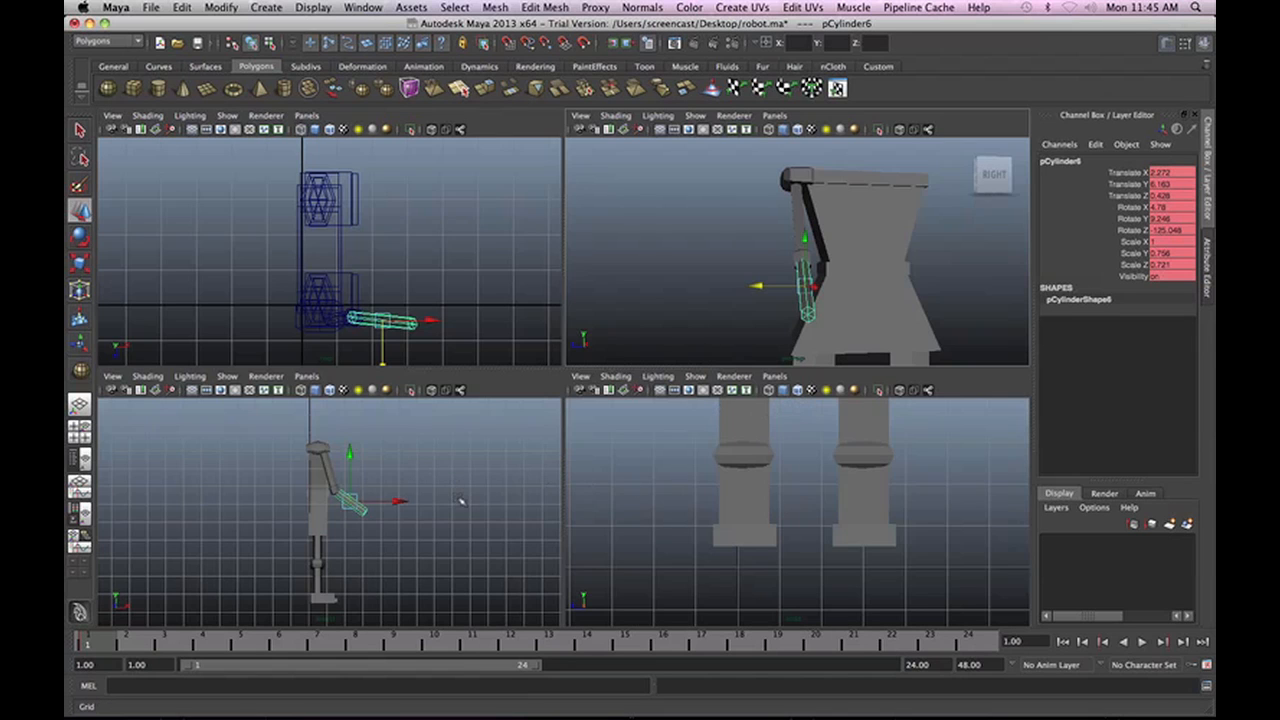
scroll(770, 498, down, 5)
alt+middle_drag(792, 481, 790, 559)
scroll(790, 559, up, 4)
scroll(790, 559, up, 1)
scroll(790, 559, down, 4)
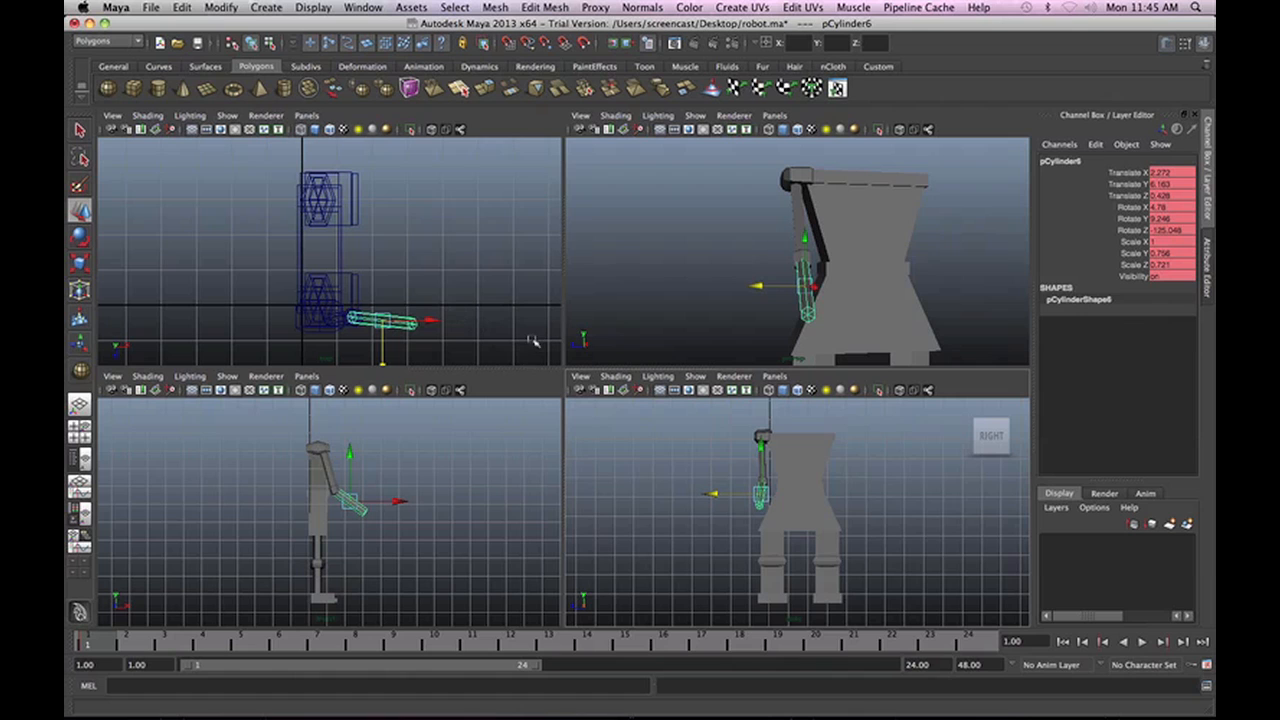
alt+drag(850, 332, 904, 330)
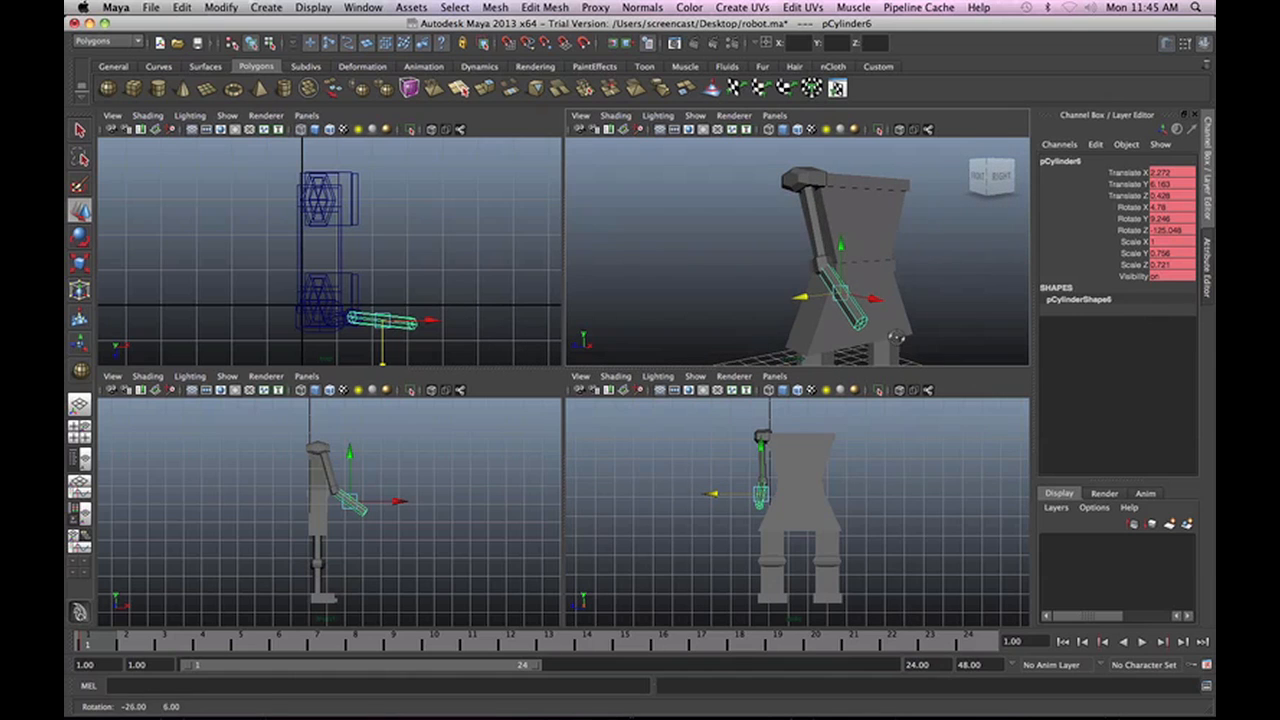
alt+drag(771, 487, 697, 495)
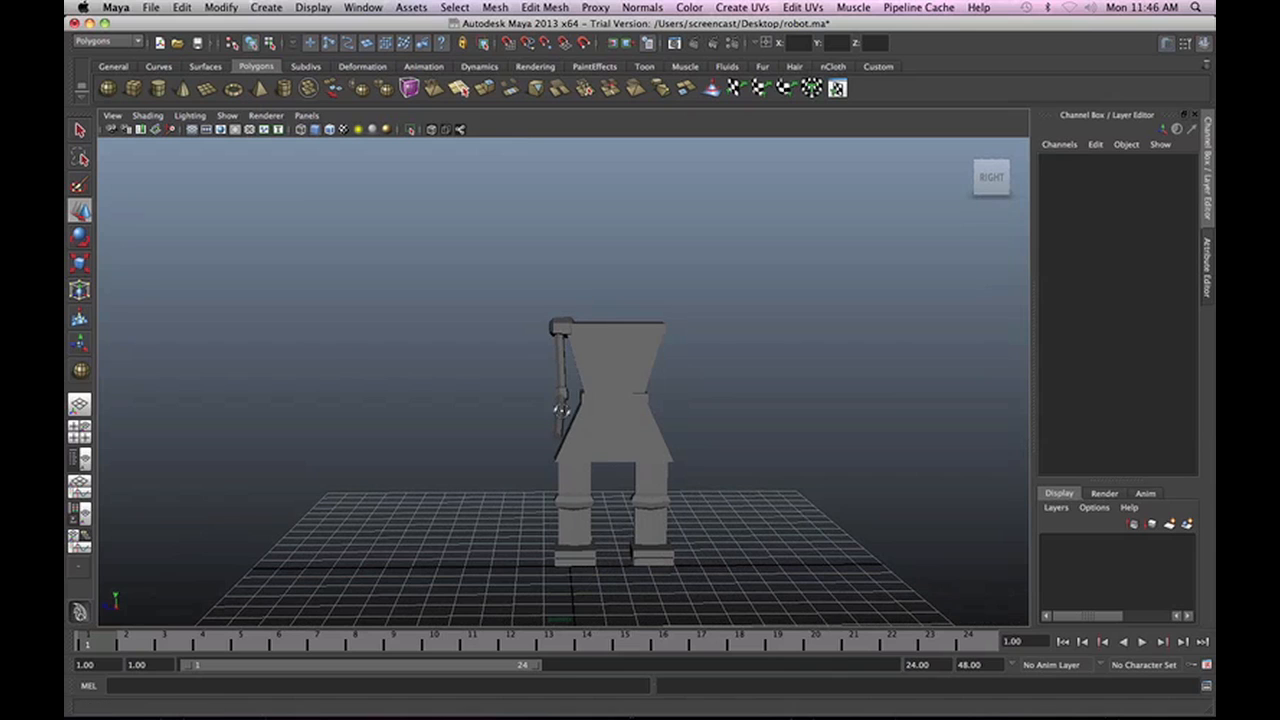
Combine the forearm, elbow, upper arm and shoulder into one mesh and center its pivot.
alt+drag(562, 410, 585, 413)
click(588, 416)
click(575, 378)
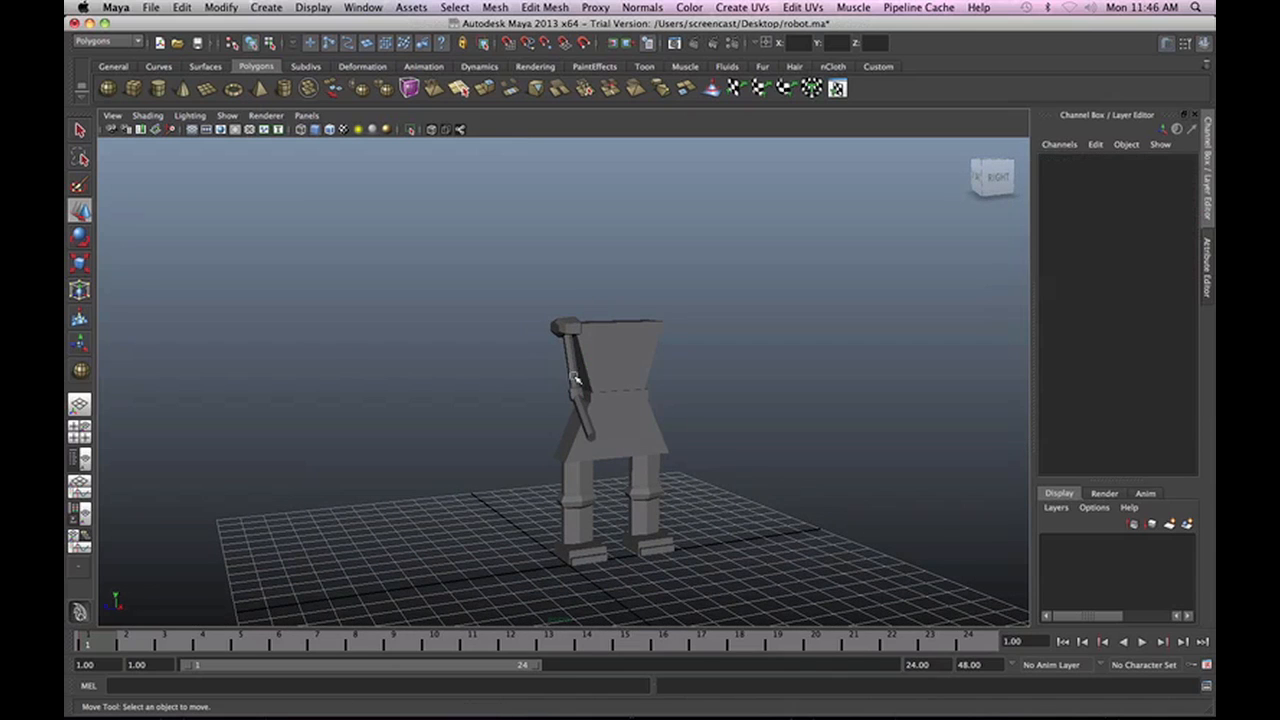
scroll(596, 407, up, 3)
click(588, 406)
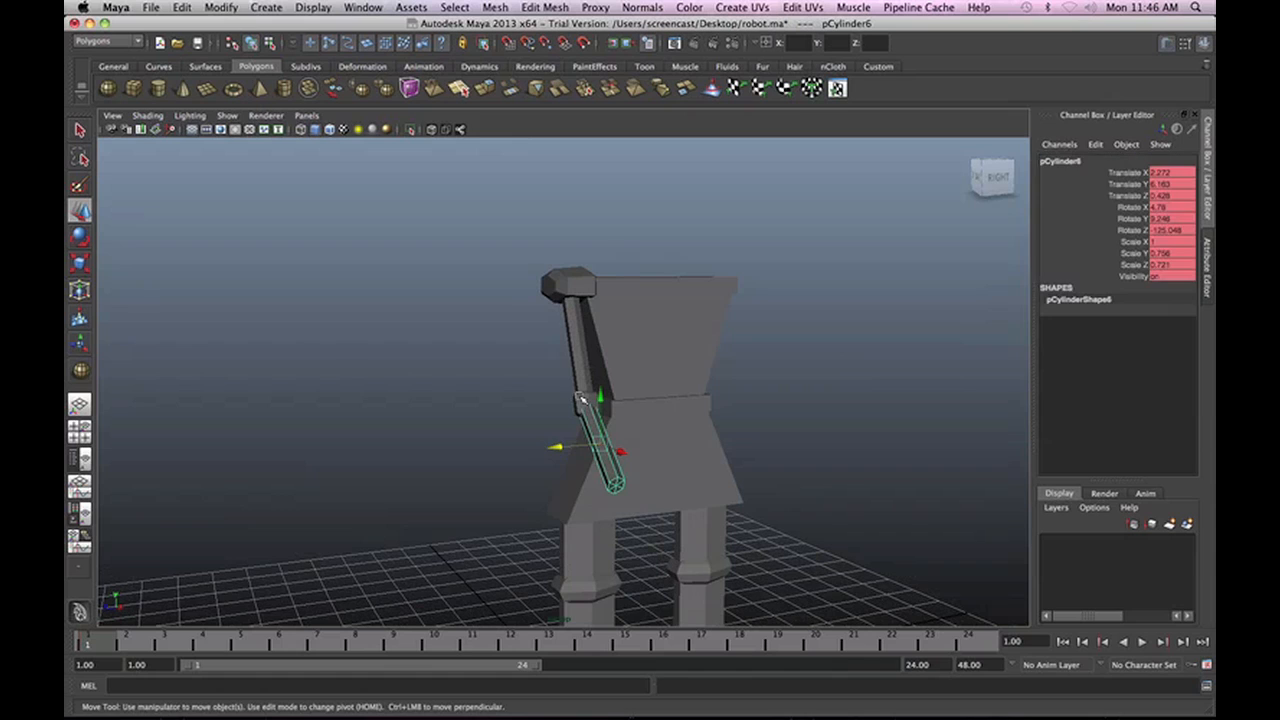
click(572, 318)
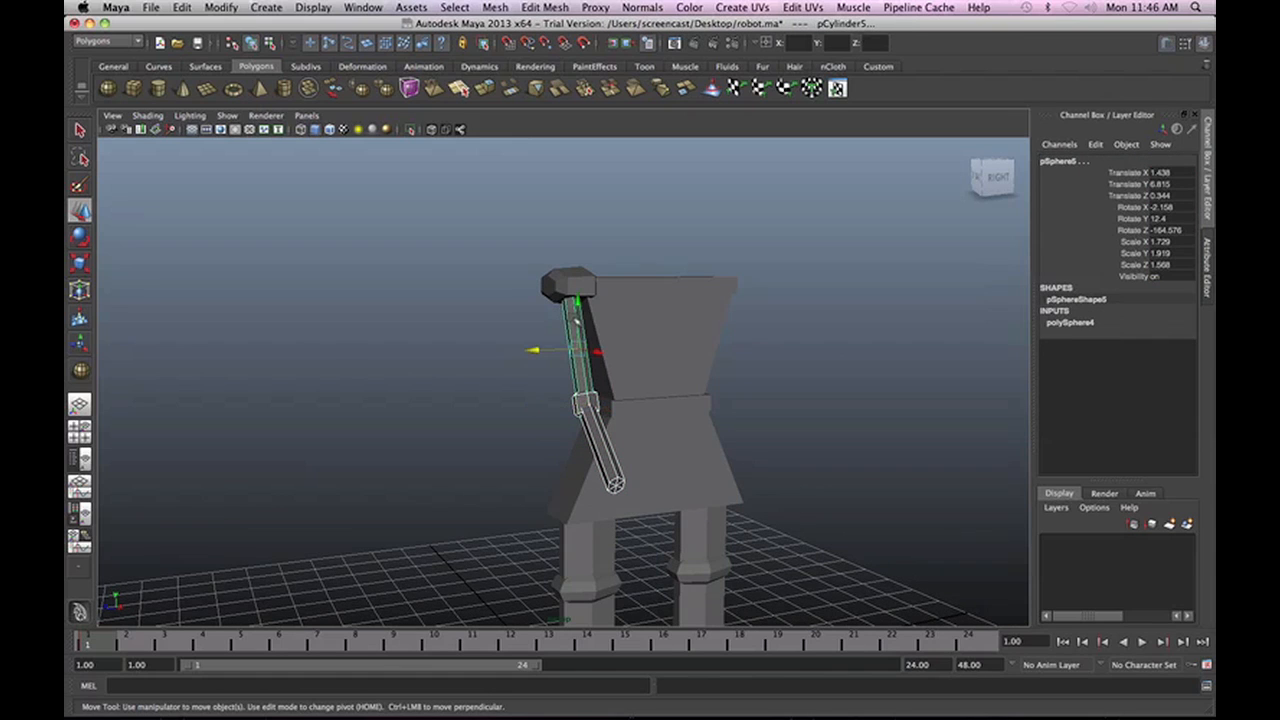
click(561, 283)
click(495, 7)
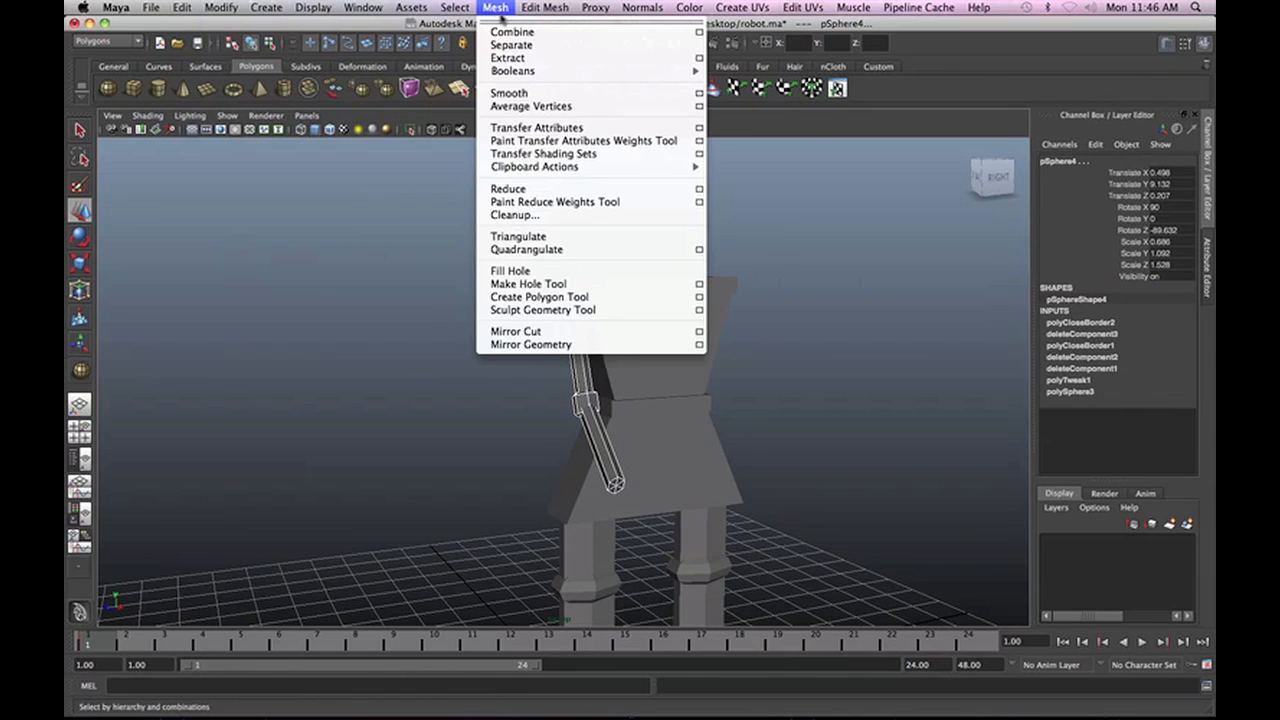
click(510, 32)
click(221, 7)
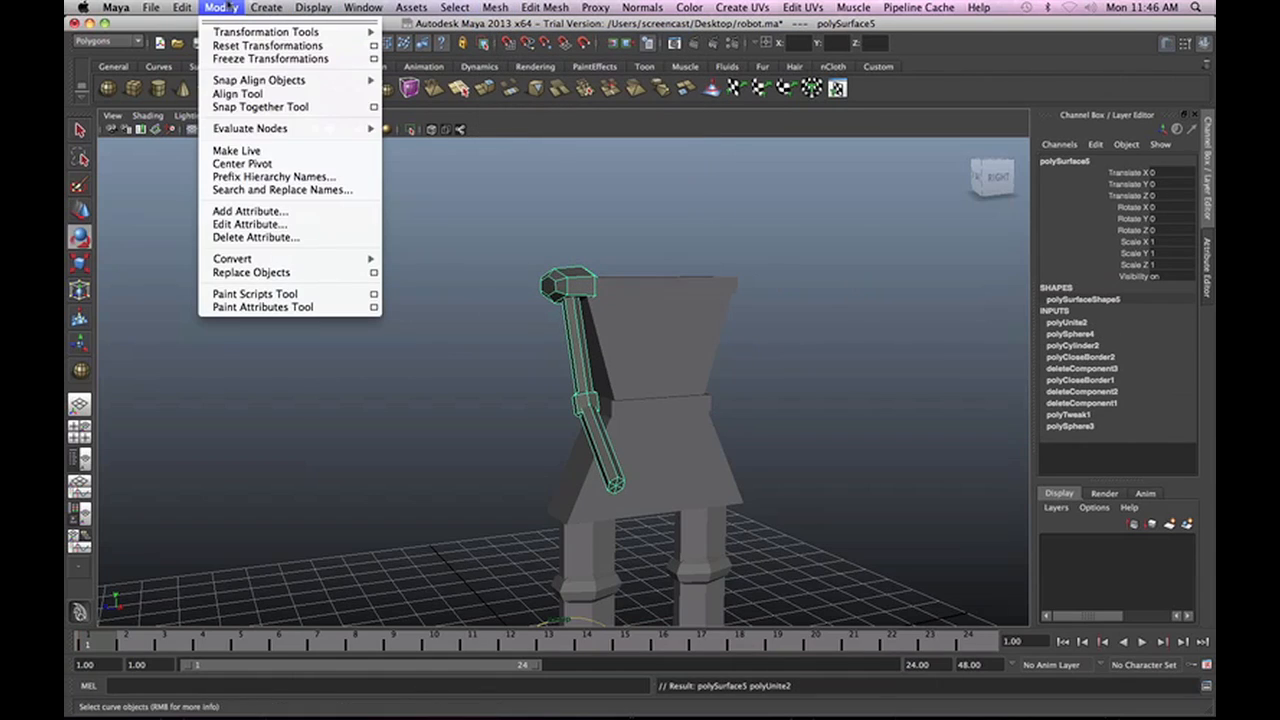
click(258, 164)
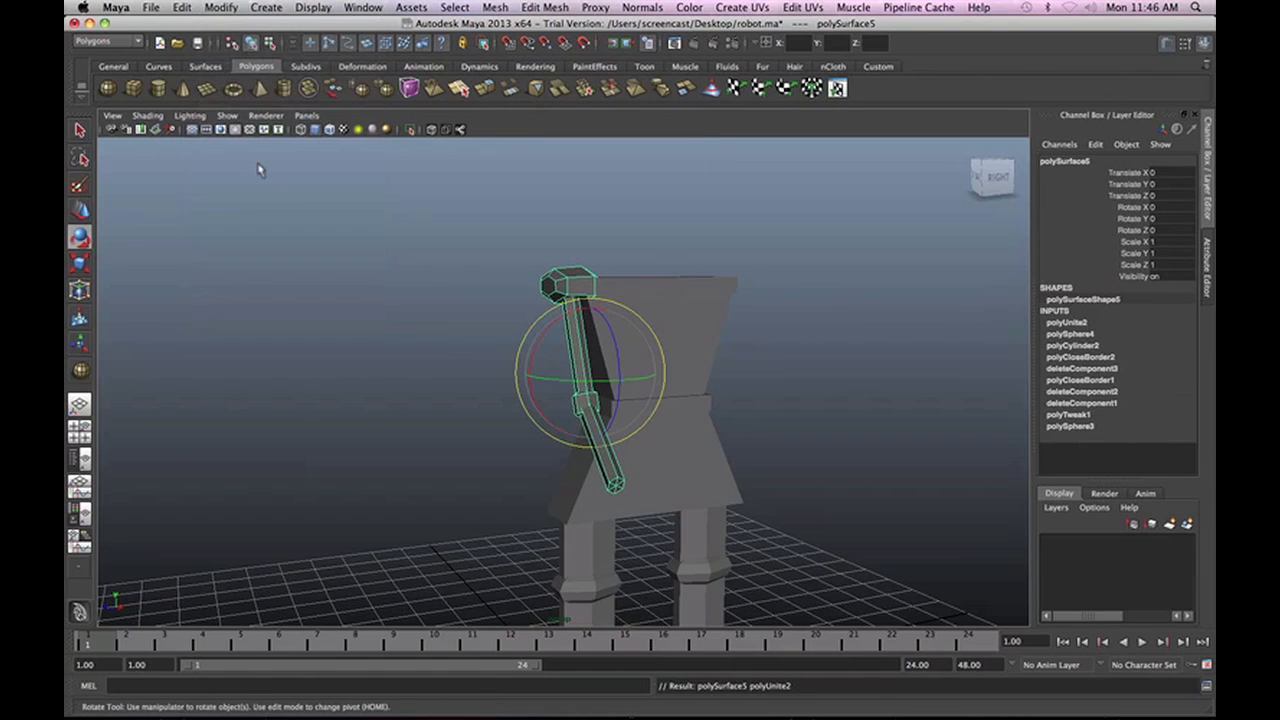
Duplicate the combined arm and mirror the copy with a Scale Z of -1.
key(ctrl+d)
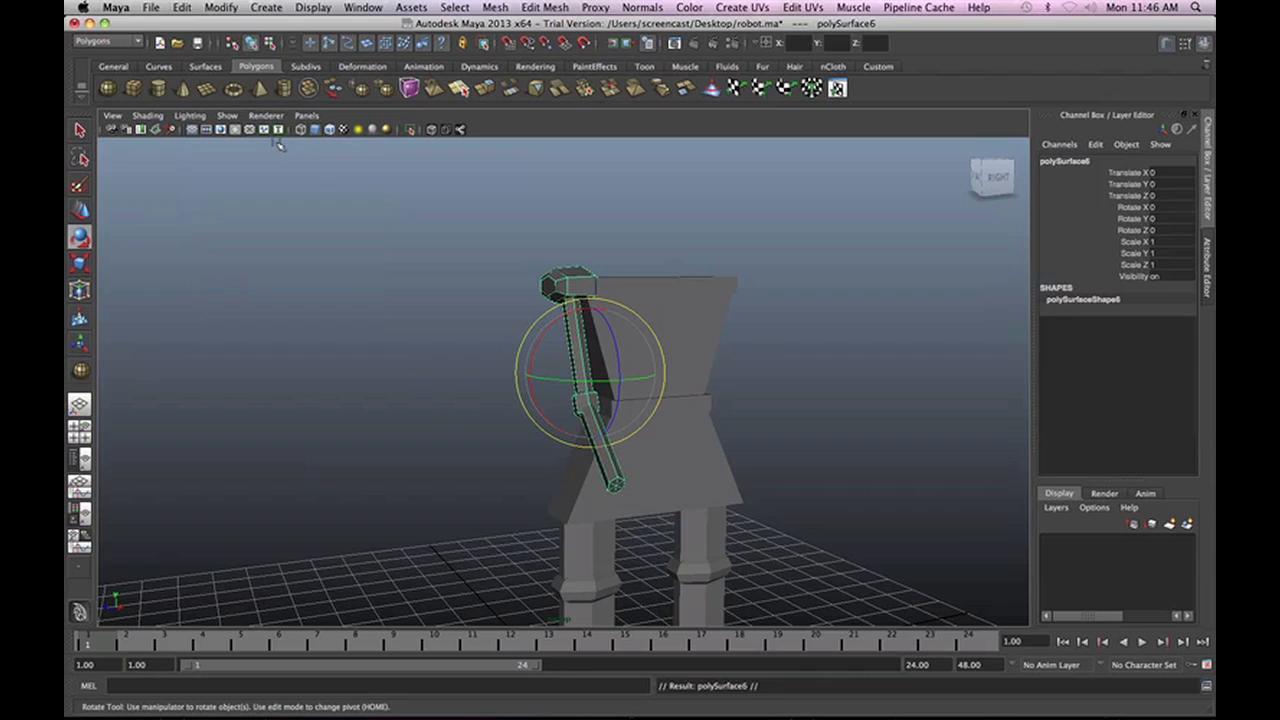
key(r)
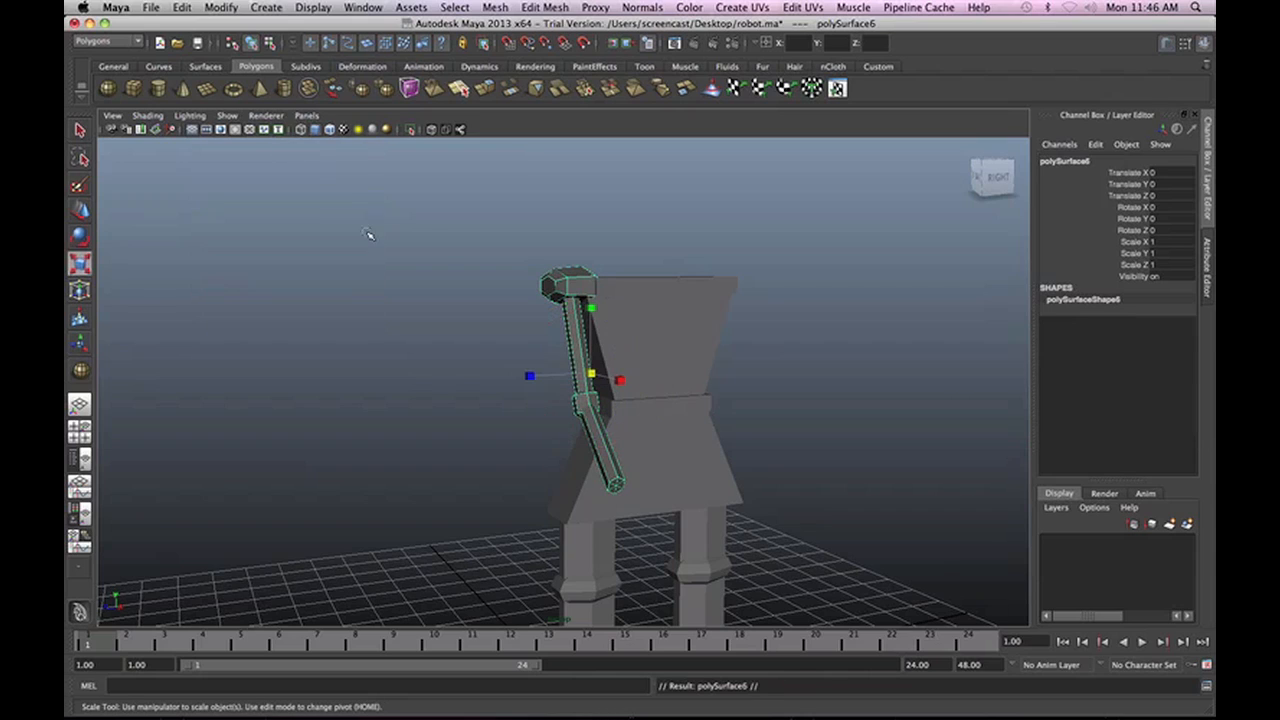
drag(530, 378, 650, 378)
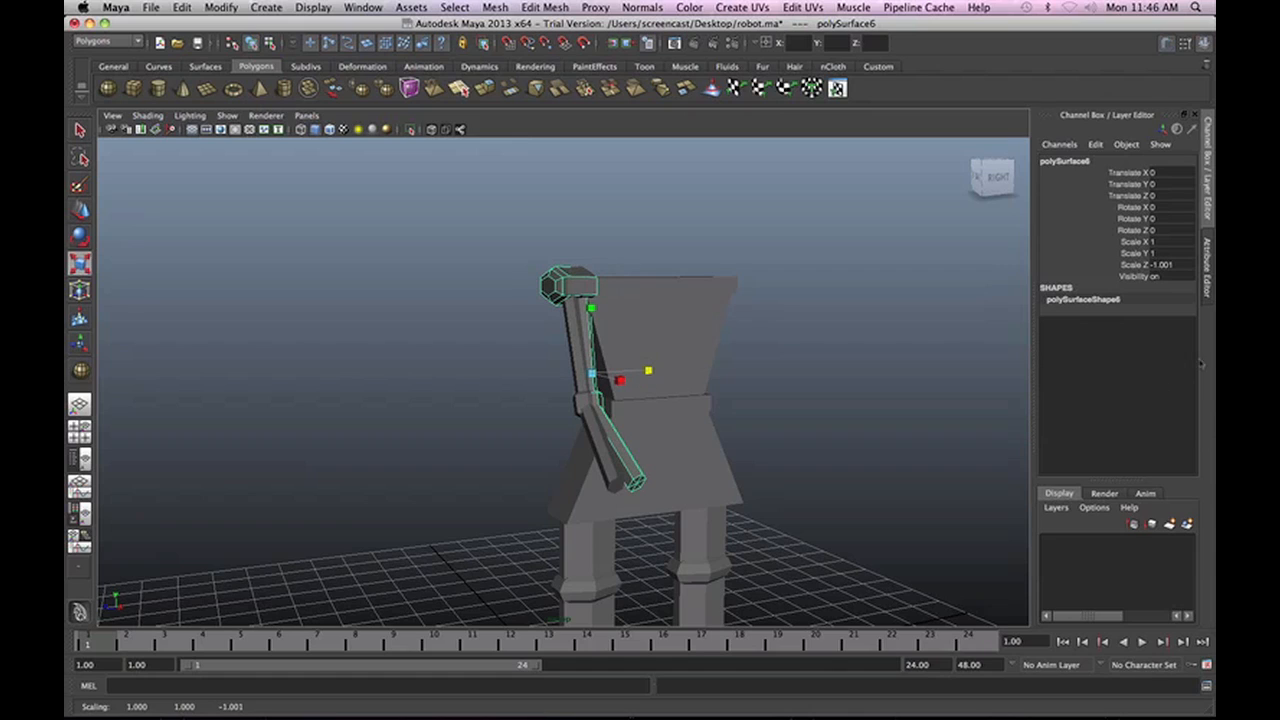
double_click(1178, 266)
key(Return)
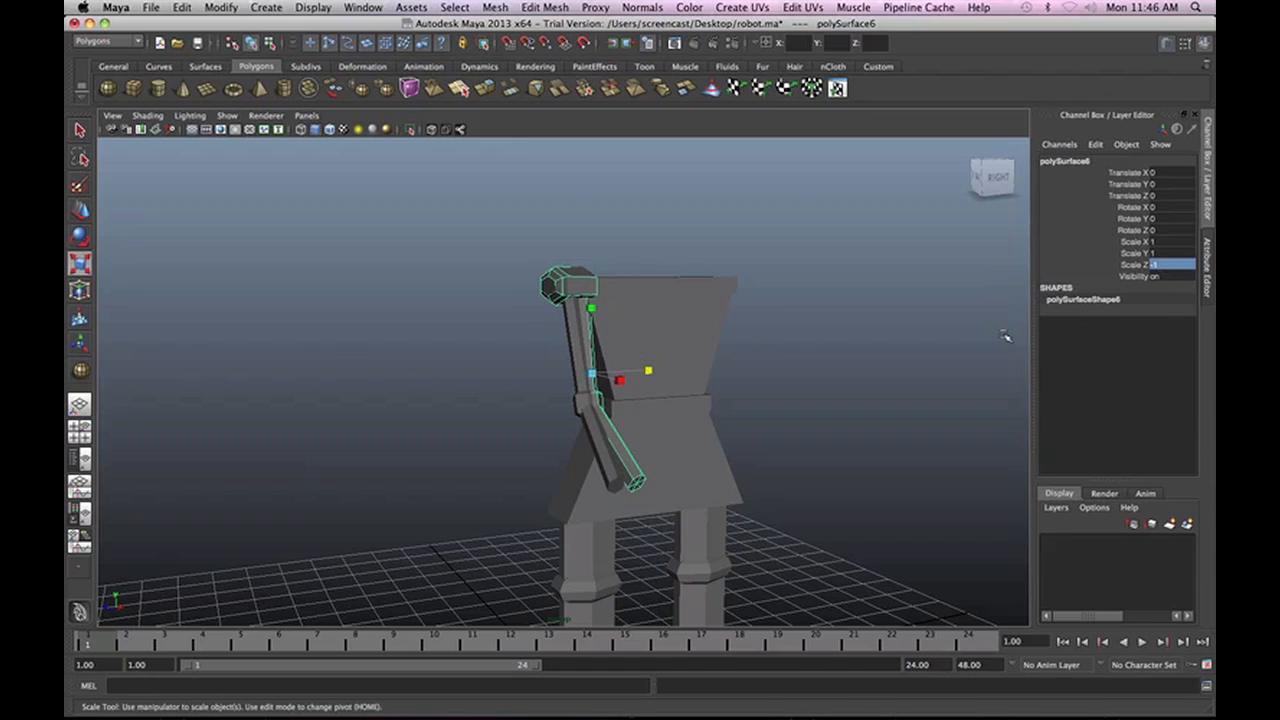
Move the mirrored arm across to the opposite shoulder, to a Translate Z of about -3.81.
key(w)
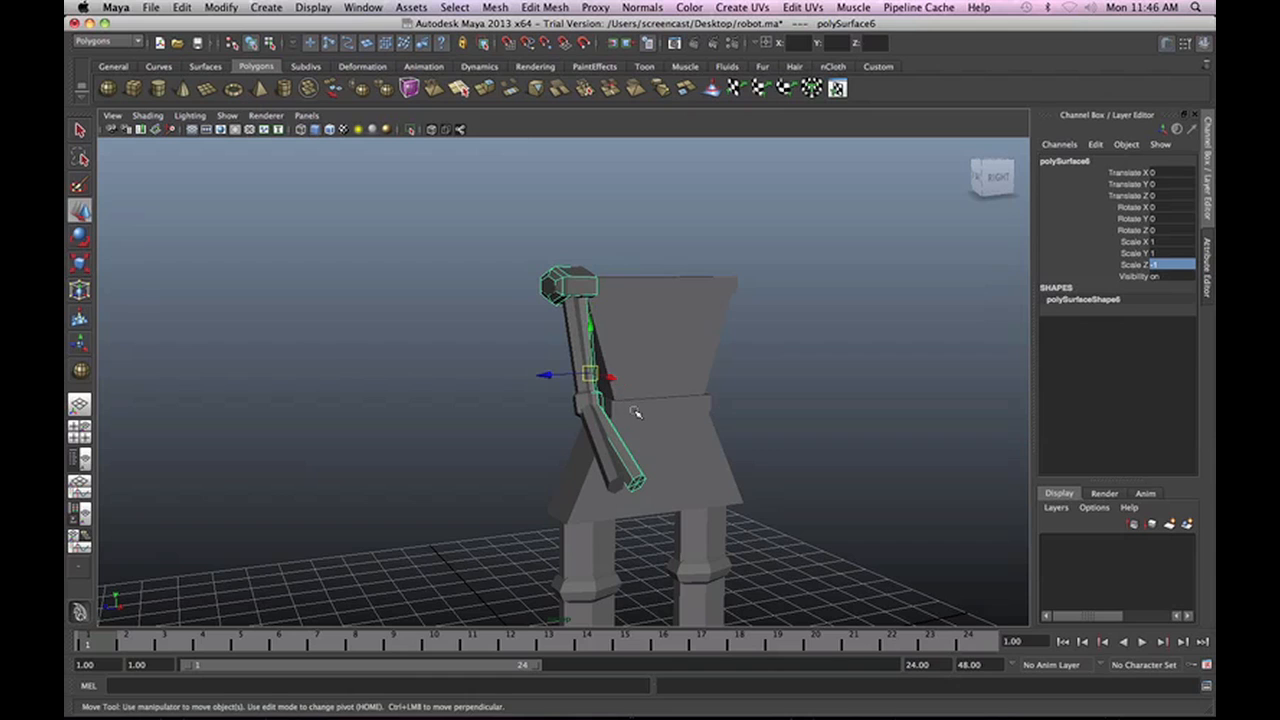
alt+drag(792, 424, 642, 418)
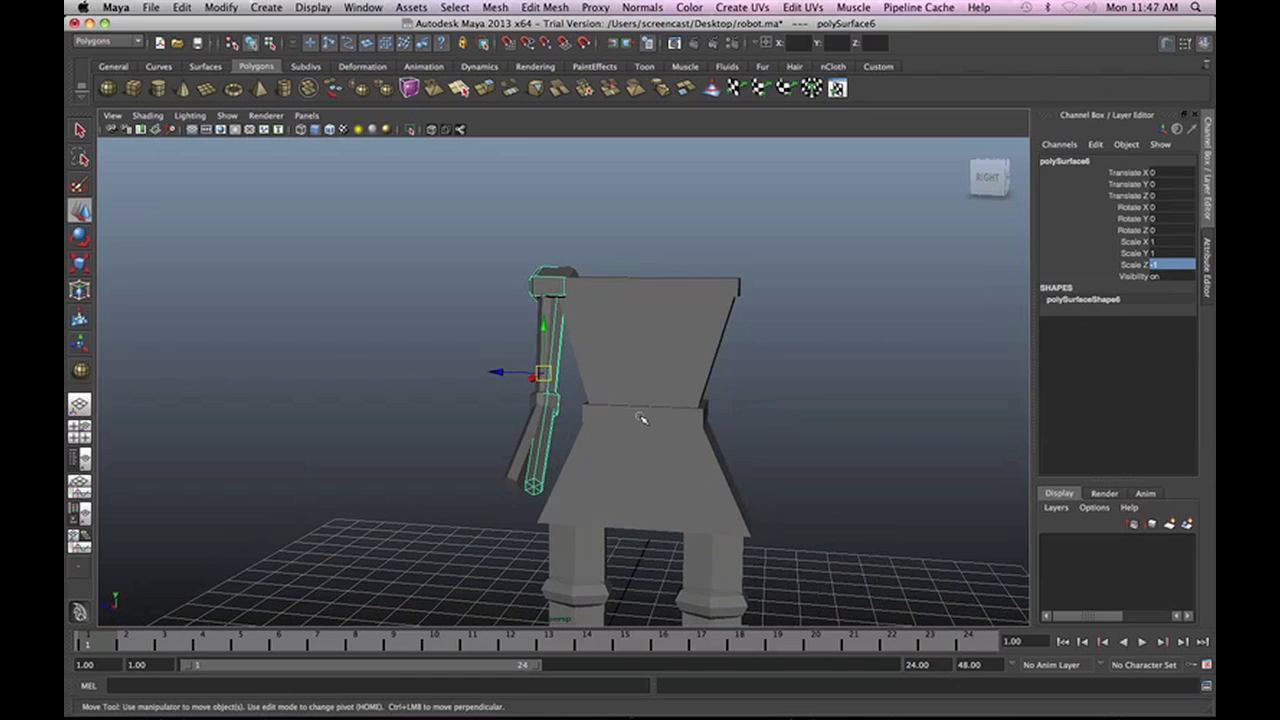
click(988, 178)
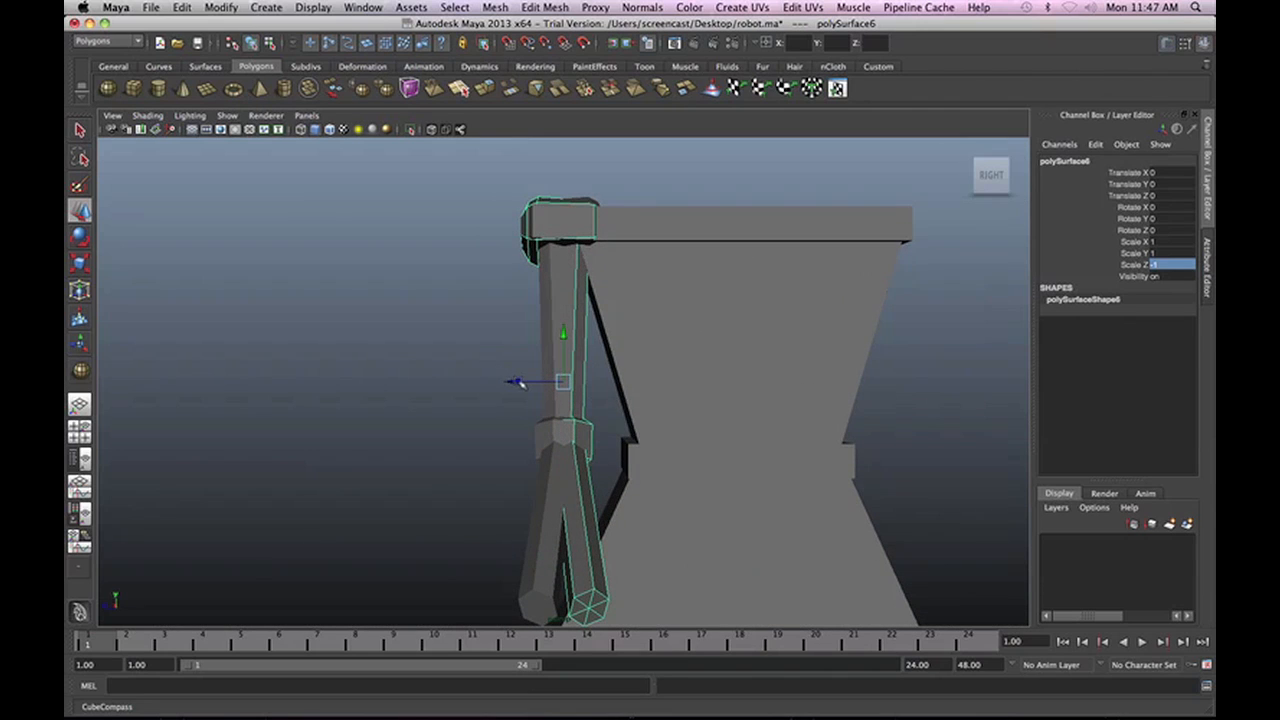
drag(516, 382, 914, 377)
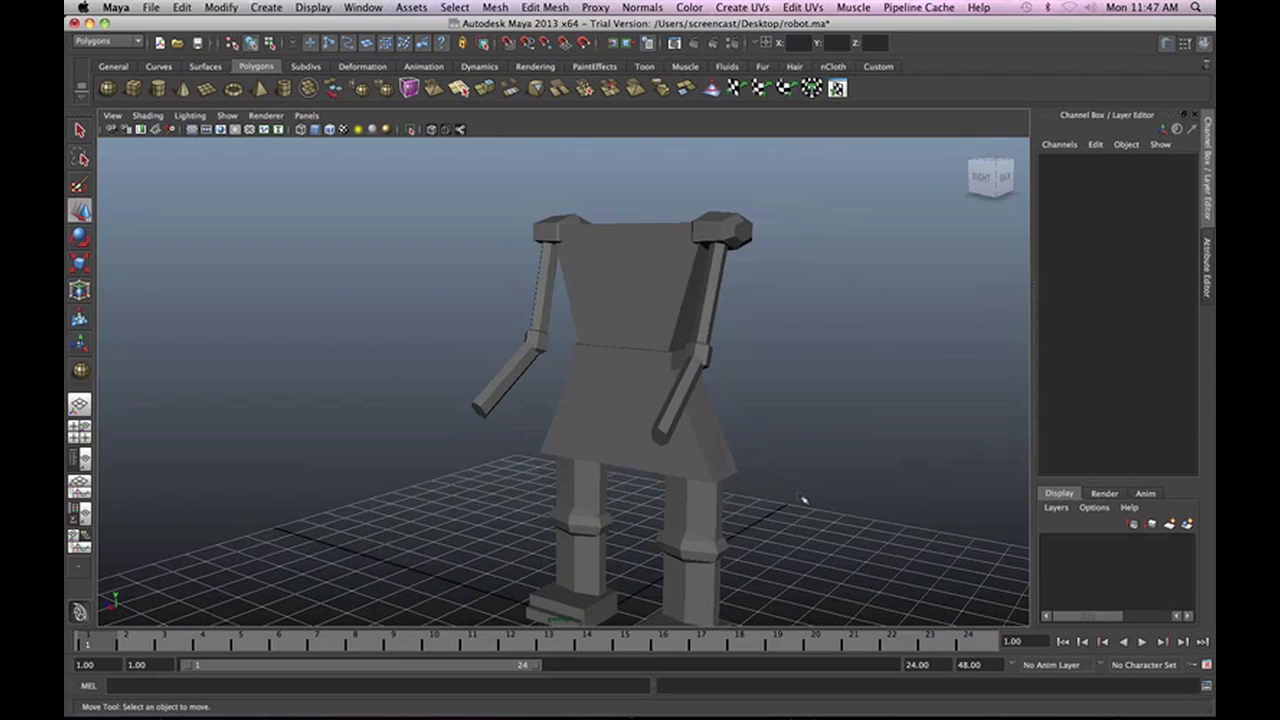
Select all parts of both legs and narrow them along Z, taking the thigh cylinder to a Z scale of about 0.8.
mouse_move(806, 503)
alt+mouse_down()
mouse_move(787, 472)
mouse_move(823, 494)
alt+mouse_up()
alt+middle_drag(831, 505, 757, 352)
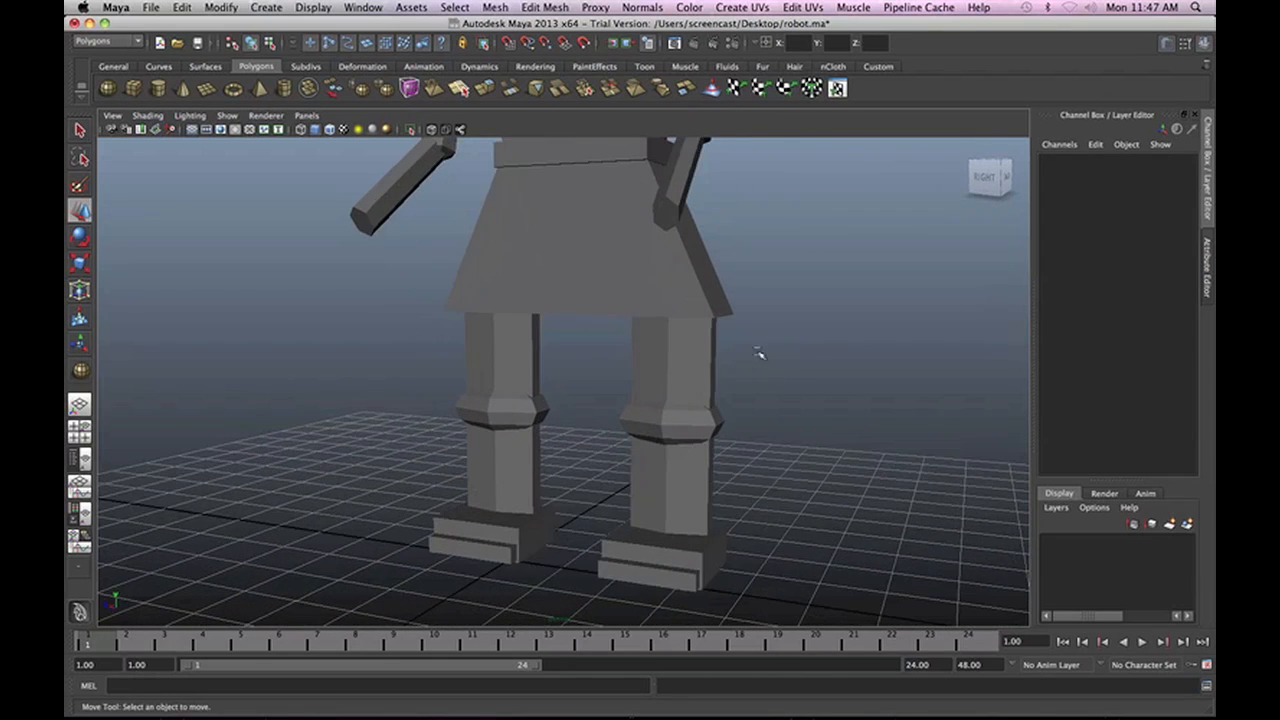
click(440, 358)
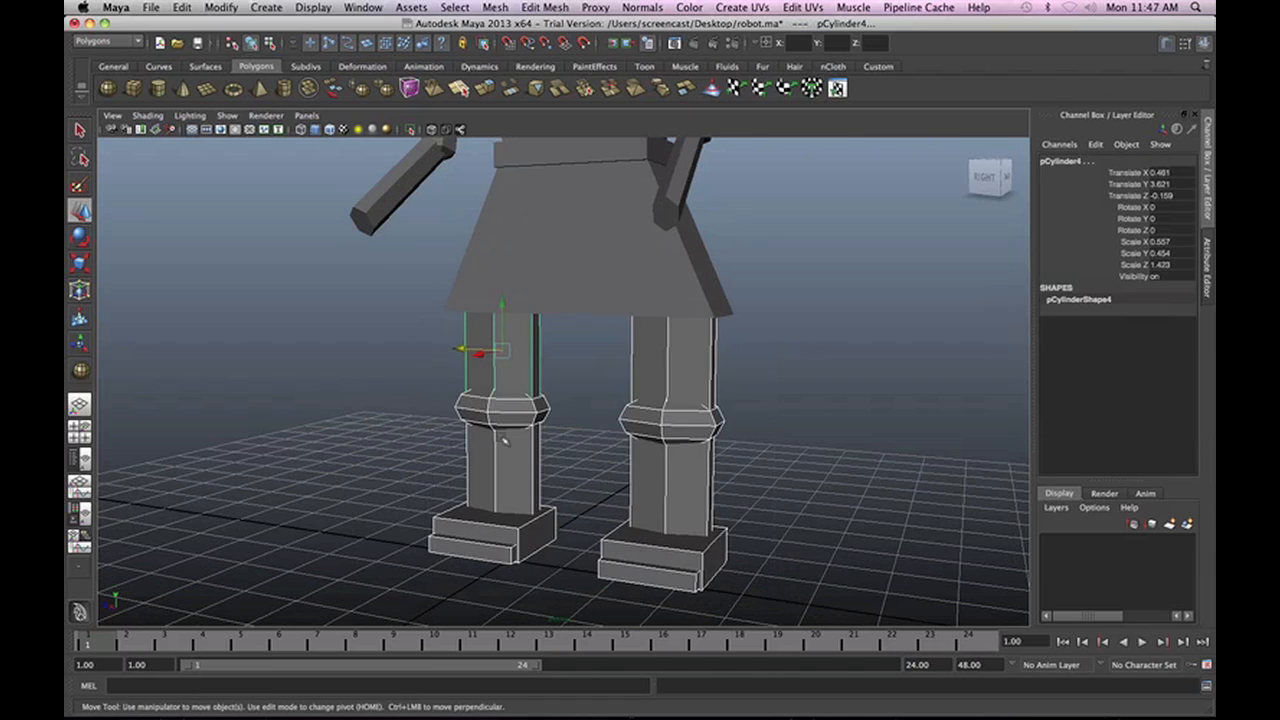
alt+drag(500, 438, 547, 432)
key(e)
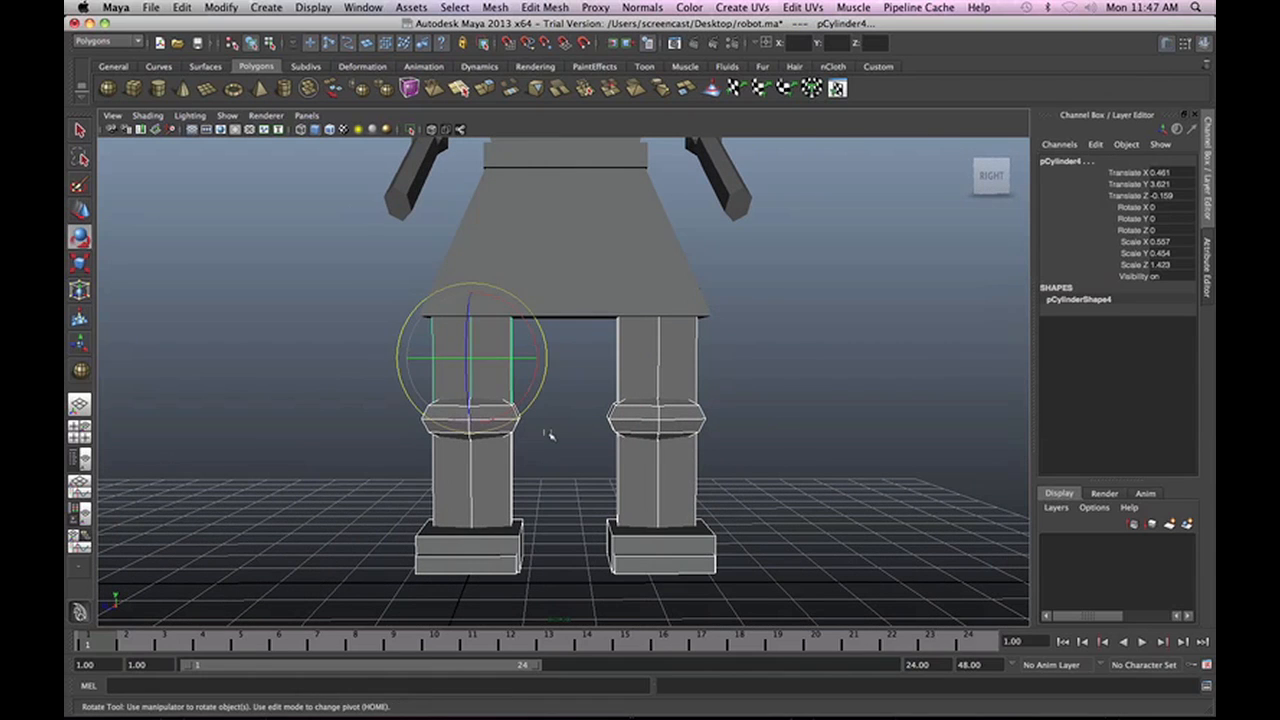
key(r)
drag(407, 360, 437, 358)
click(549, 420)
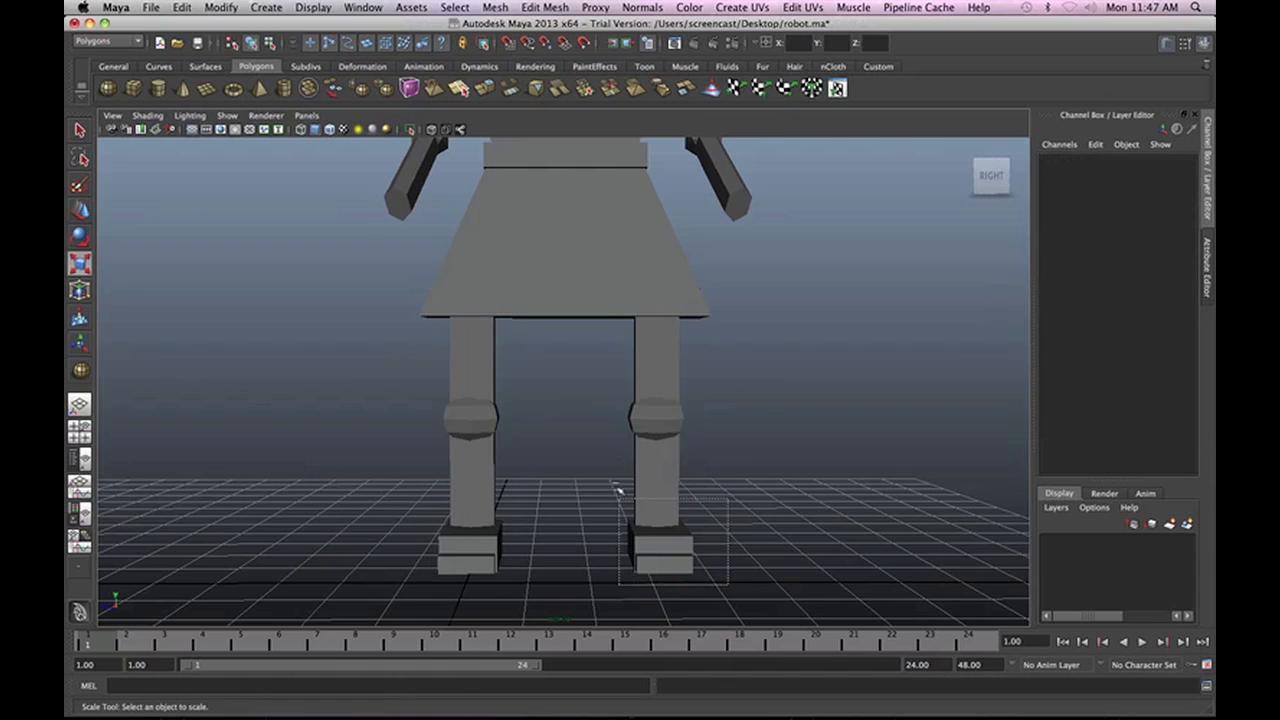
Move each narrowed leg inward beneath the body, bringing the thigh on the original arm's side to a Translate Z of about -0.815.
drag(722, 552, 586, 362)
key(w)
drag(420, 383, 465, 358)
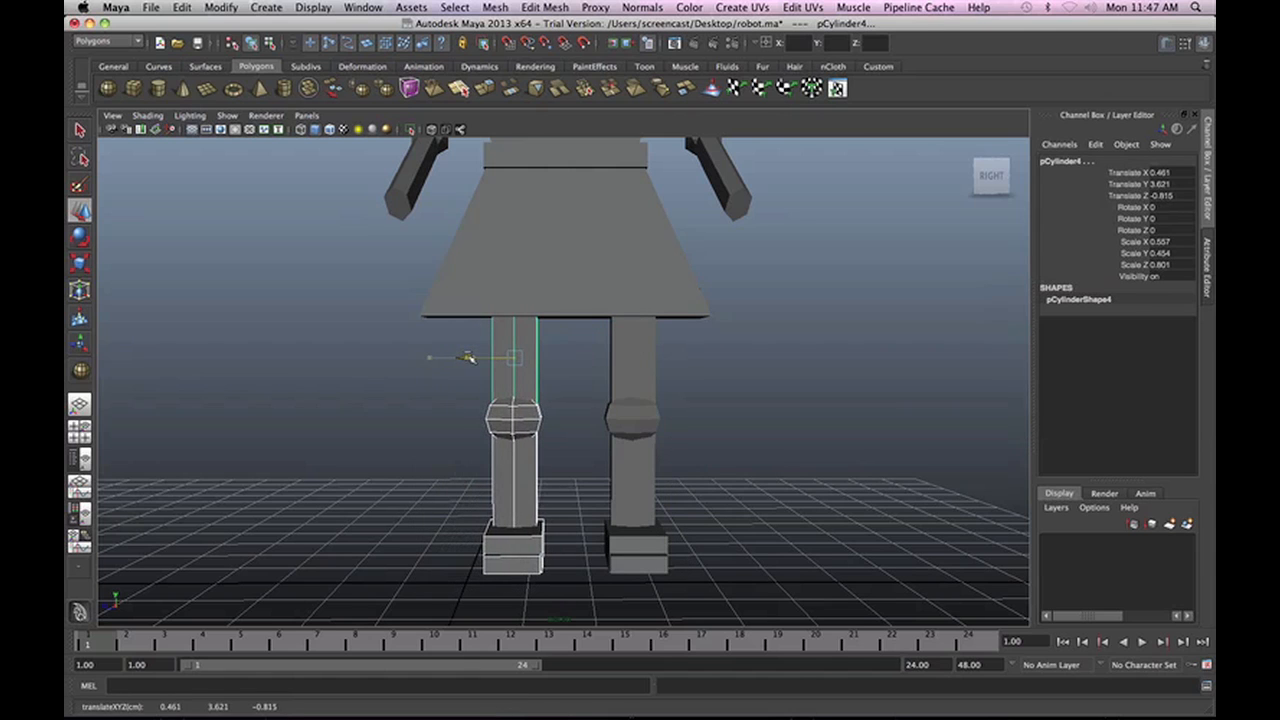
click(829, 437)
Select the skirt, waist, chest and top slab and narrow them along Z, taking the slab to a Z scale of about 0.764.
alt+drag(795, 378, 563, 391)
click(563, 391)
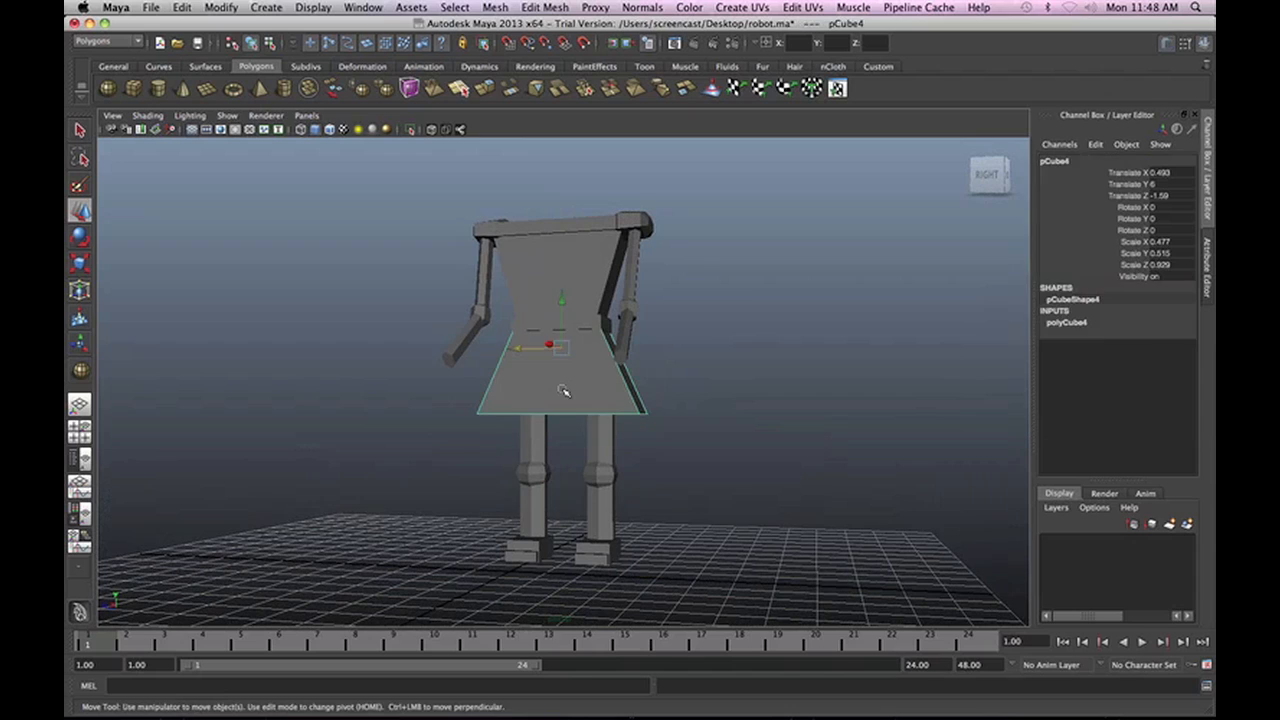
click(545, 322)
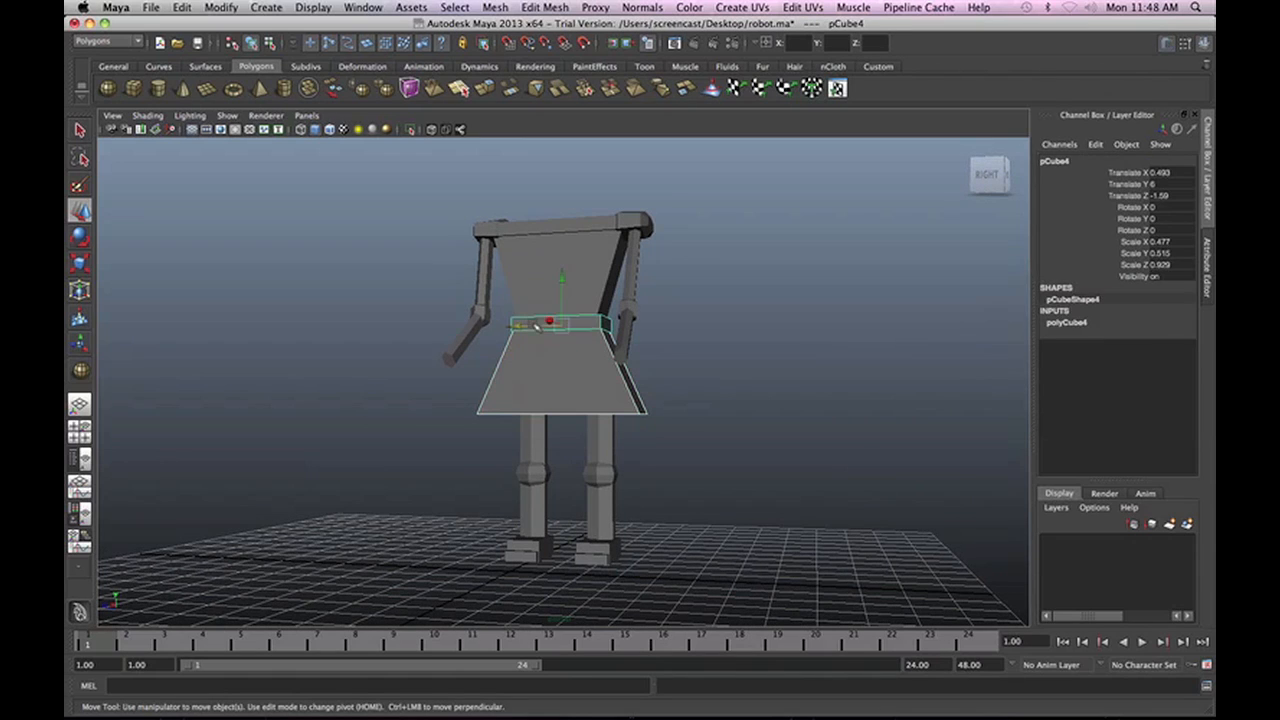
shift+click(540, 228)
key(r)
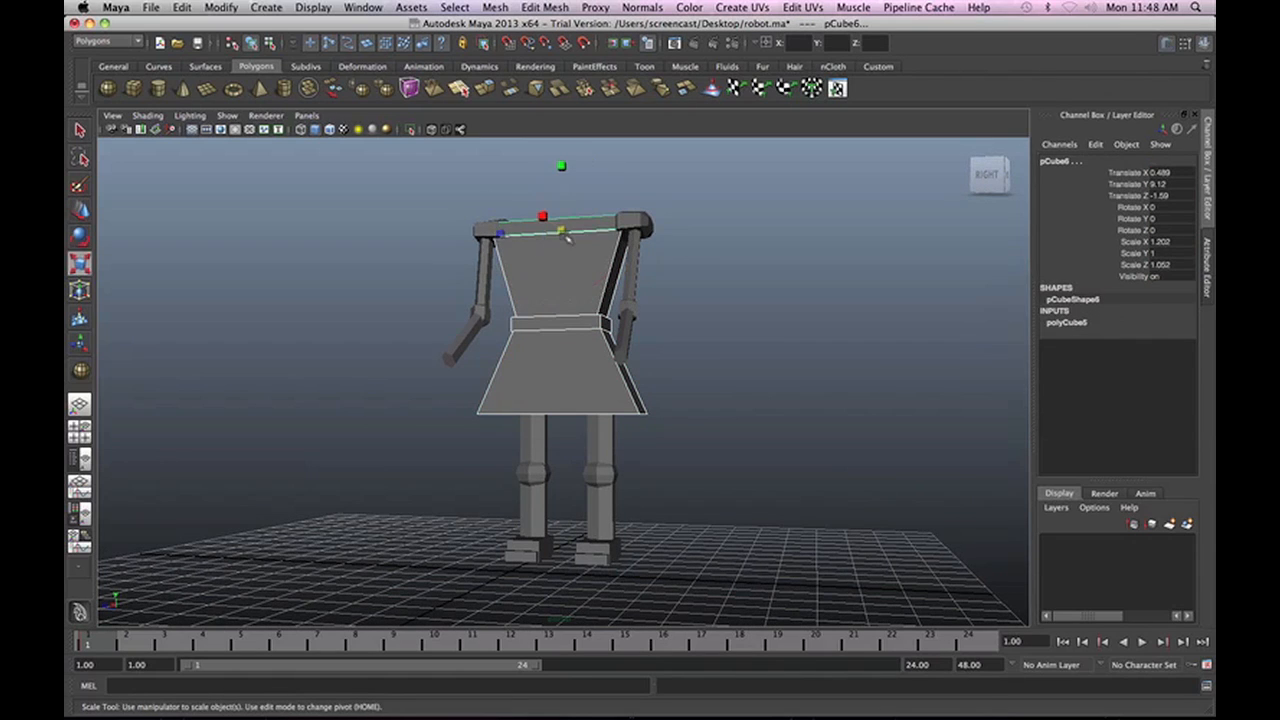
drag(503, 233, 517, 232)
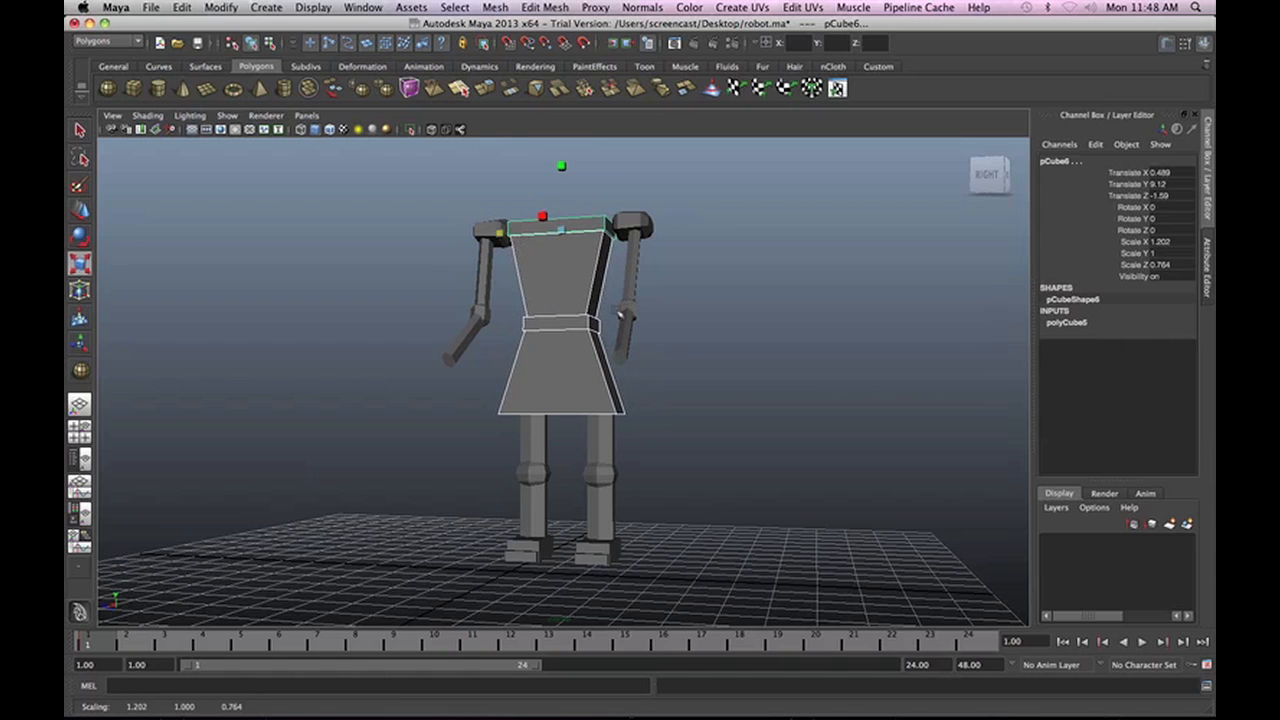
Scale the selected body parts along X to adjust the torso's front-to-back depth.
alt+drag(766, 364, 596, 311)
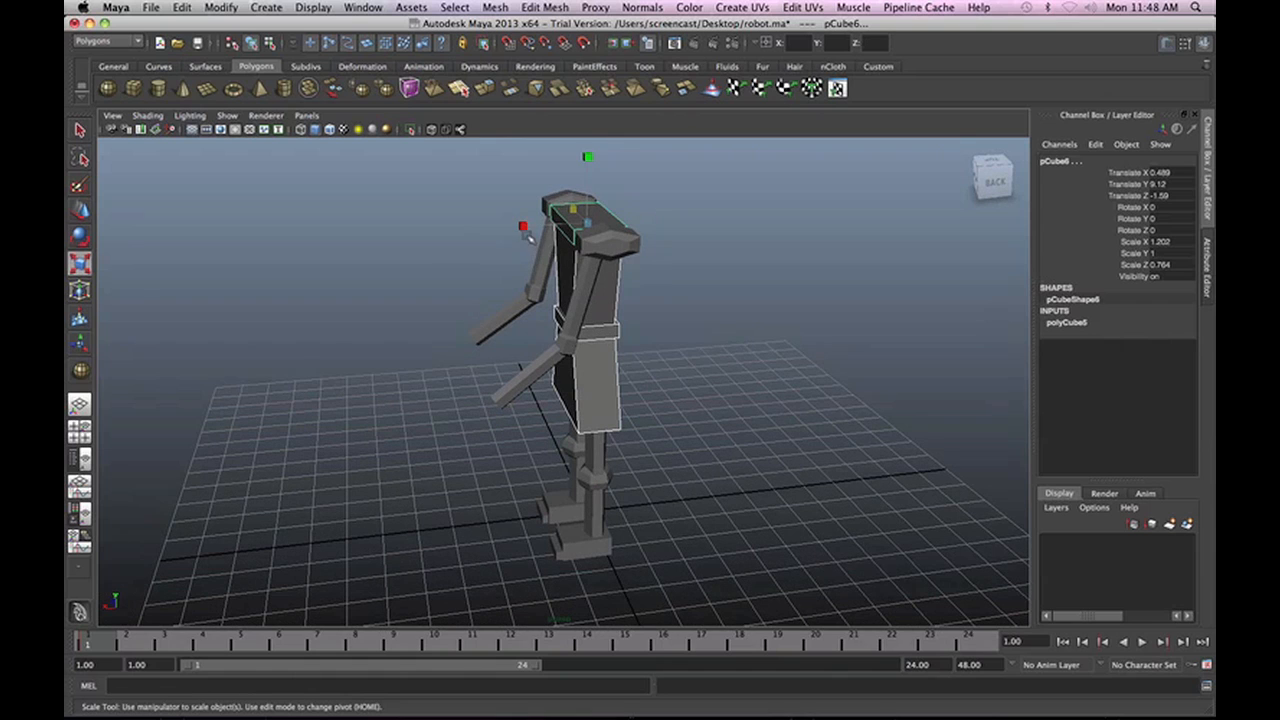
drag(523, 226, 535, 228)
alt+drag(449, 365, 612, 347)
click(767, 395)
Move both arms inward to the narrowed torso, to a Translate Z of about -3.357 for the mirrored arm and -0.441 for the original.
alt+drag(767, 395, 704, 302)
click(636, 222)
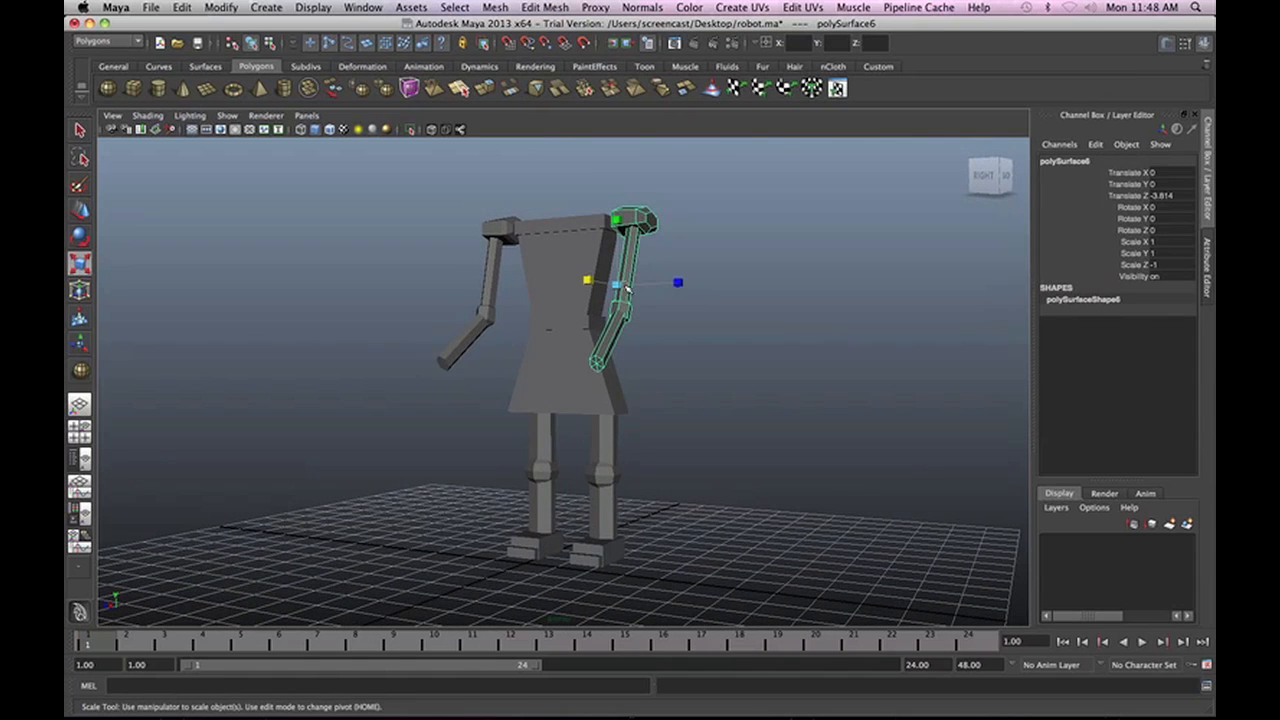
alt+drag(621, 287, 563, 297)
key(w)
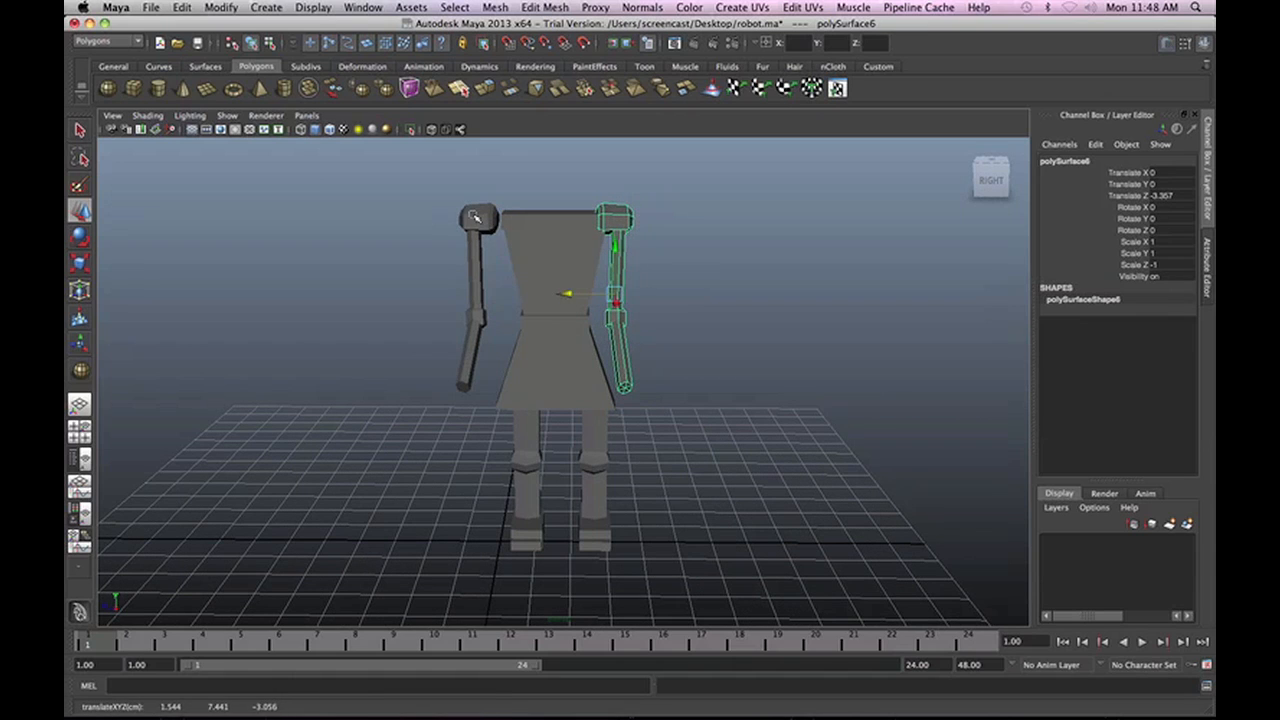
click(475, 218)
drag(430, 294, 449, 295)
click(757, 426)
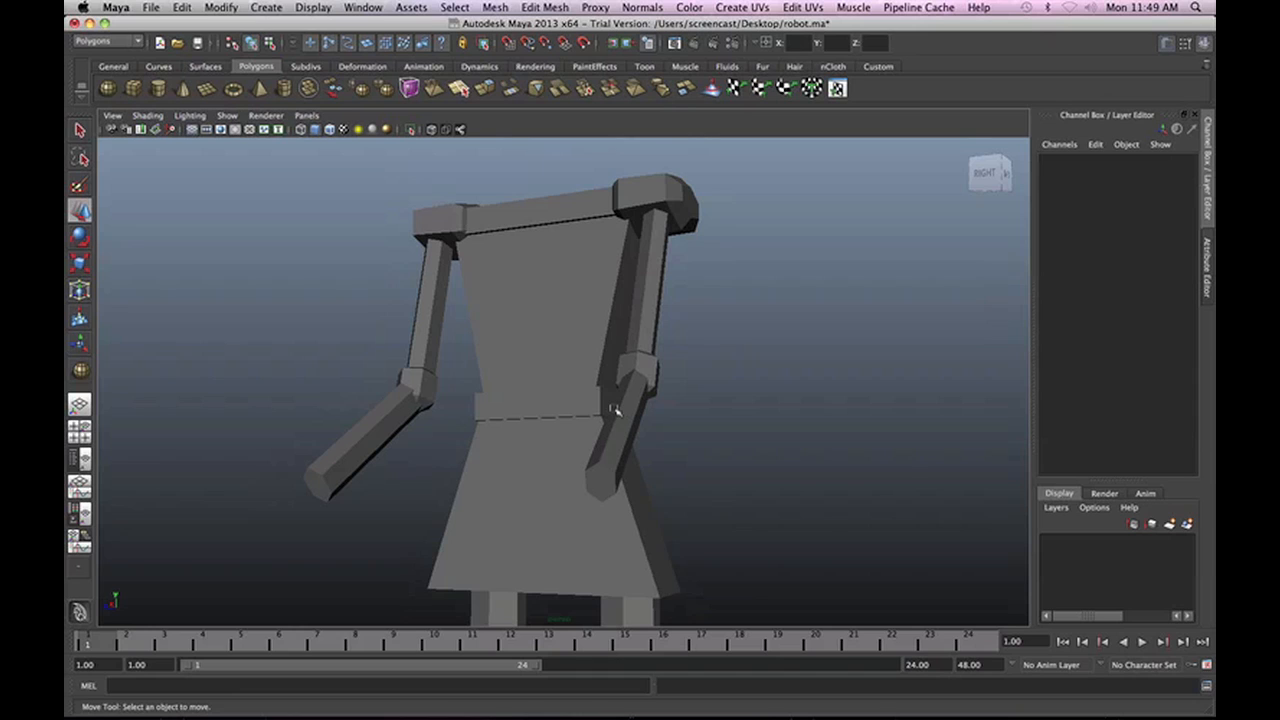
Undo the last extrusion on the original arm.
key(f)
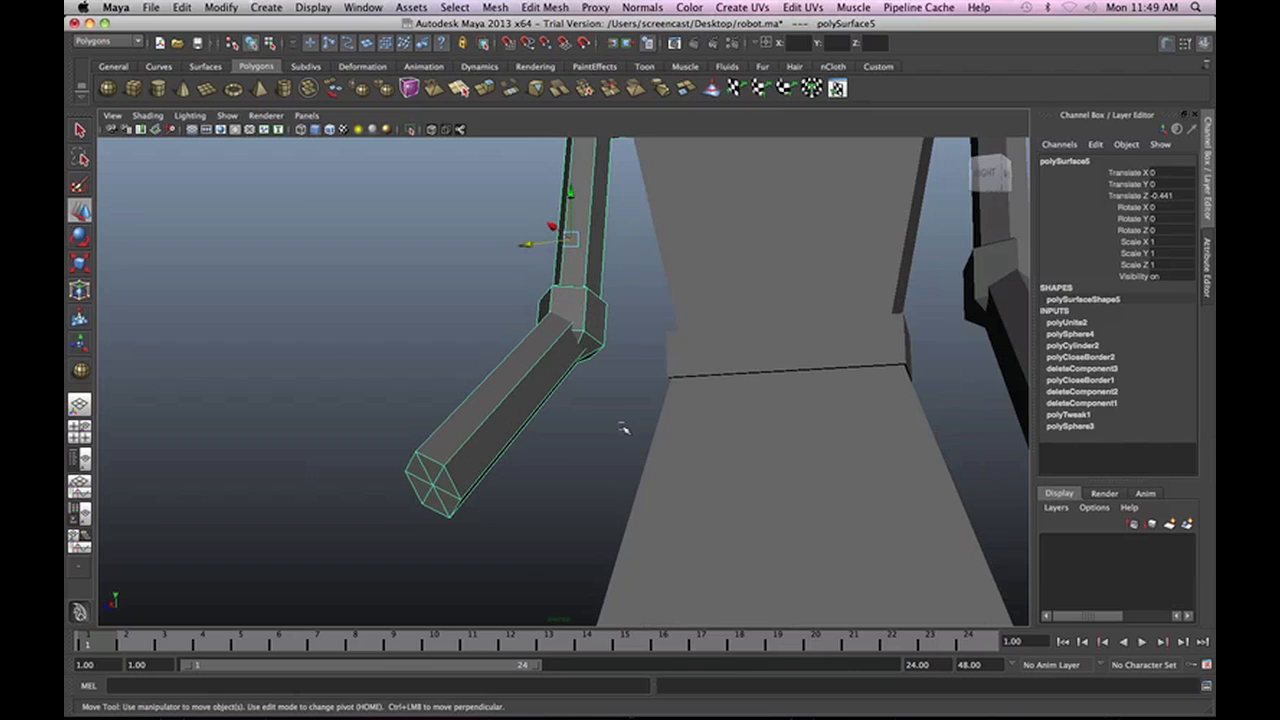
alt+drag(625, 432, 533, 428)
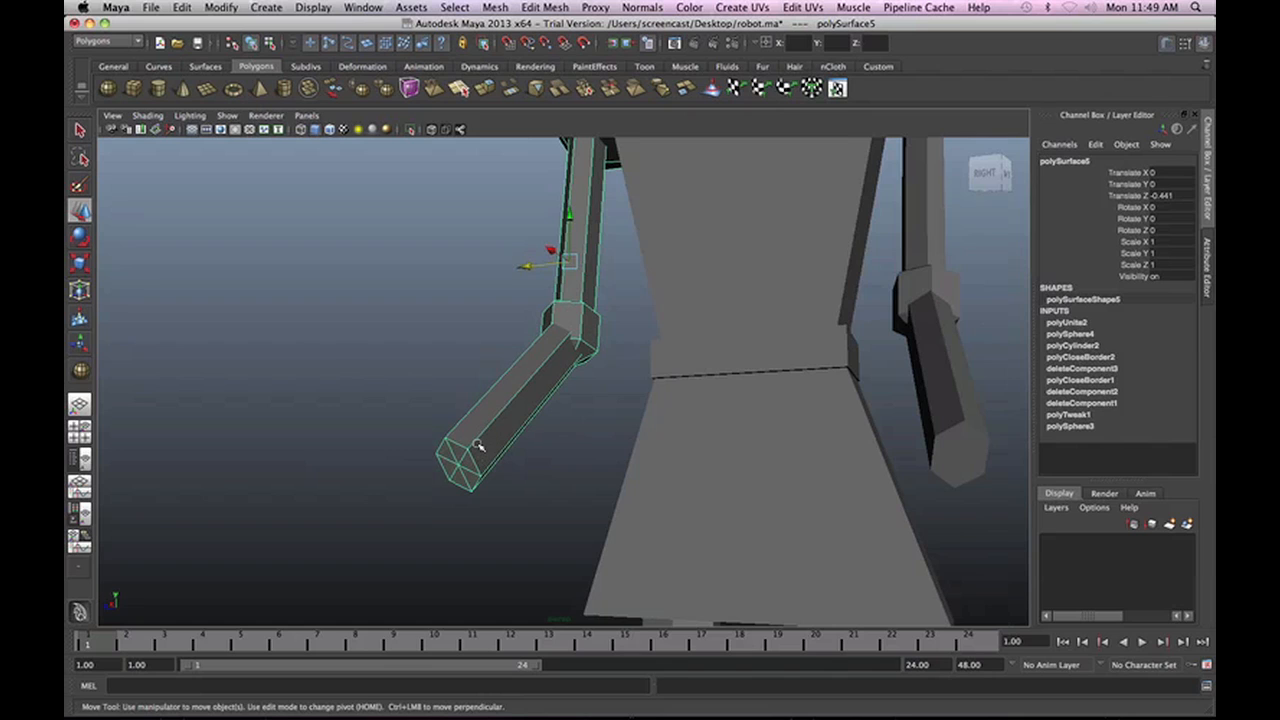
key(ctrl+z)
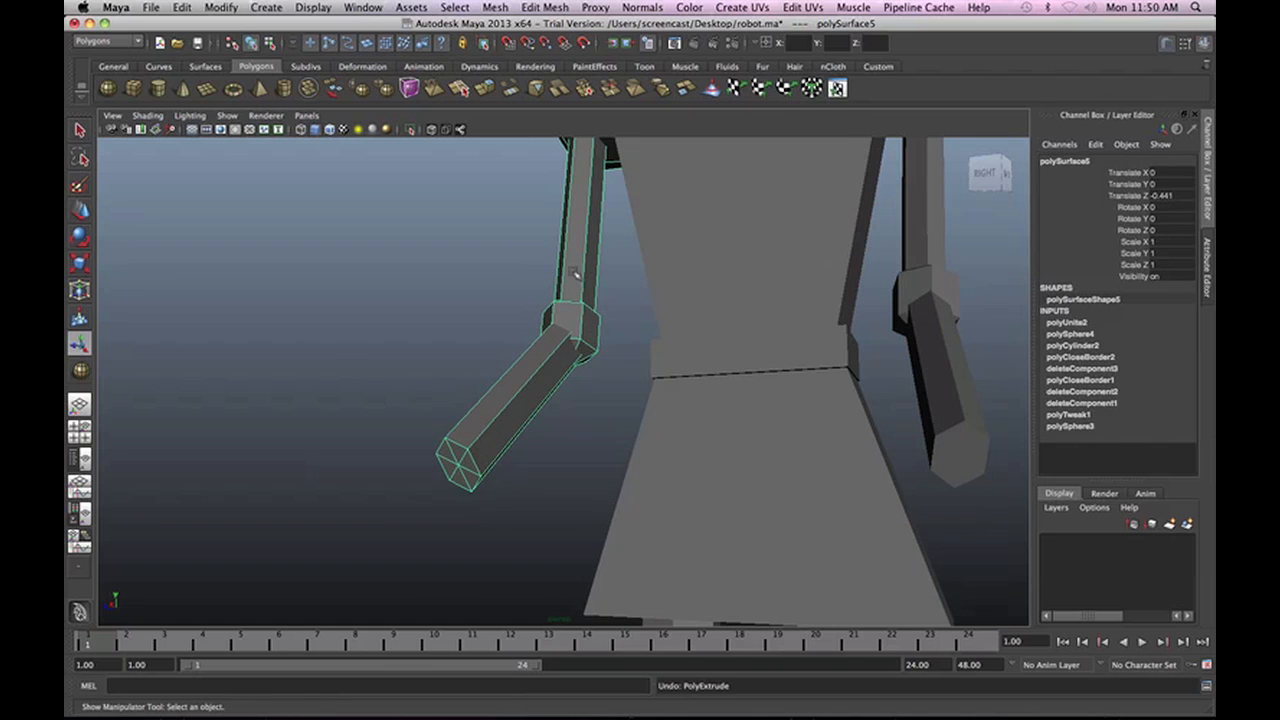
Separate the combined original arm into its individual pieces and center the pieces' pivots.
click(313, 8)
mouse_move(531, 8)
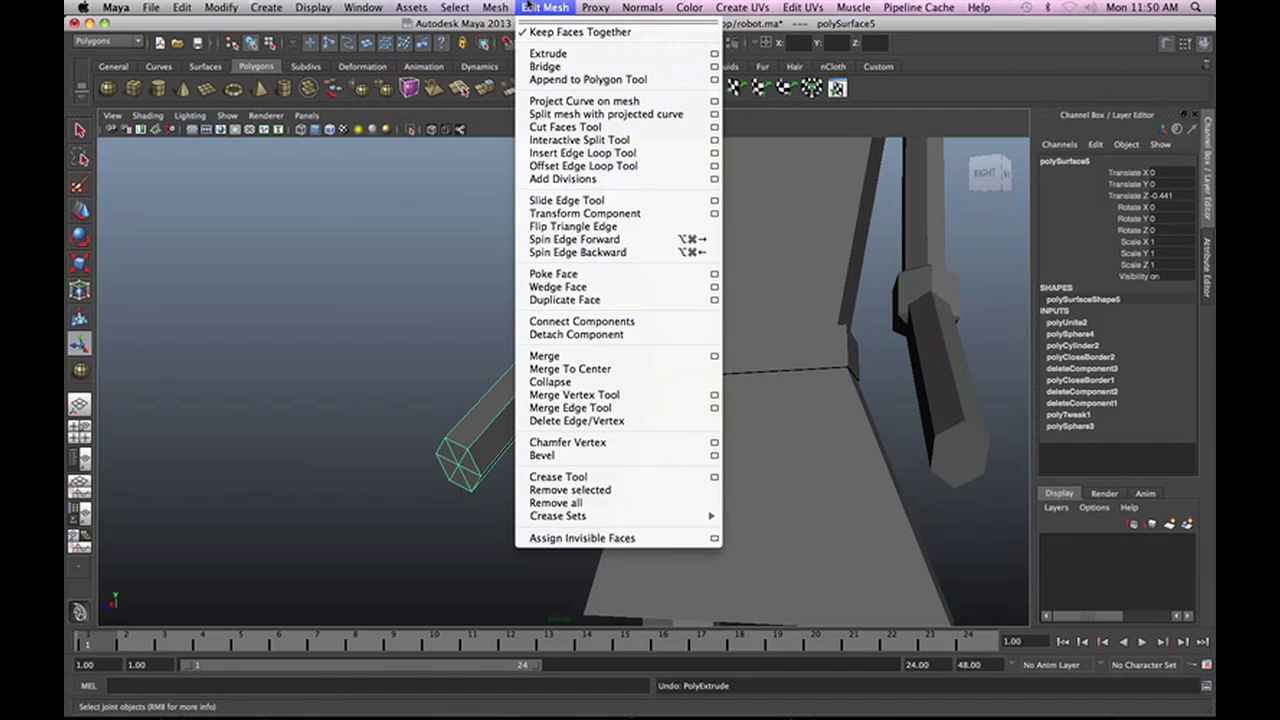
click(516, 53)
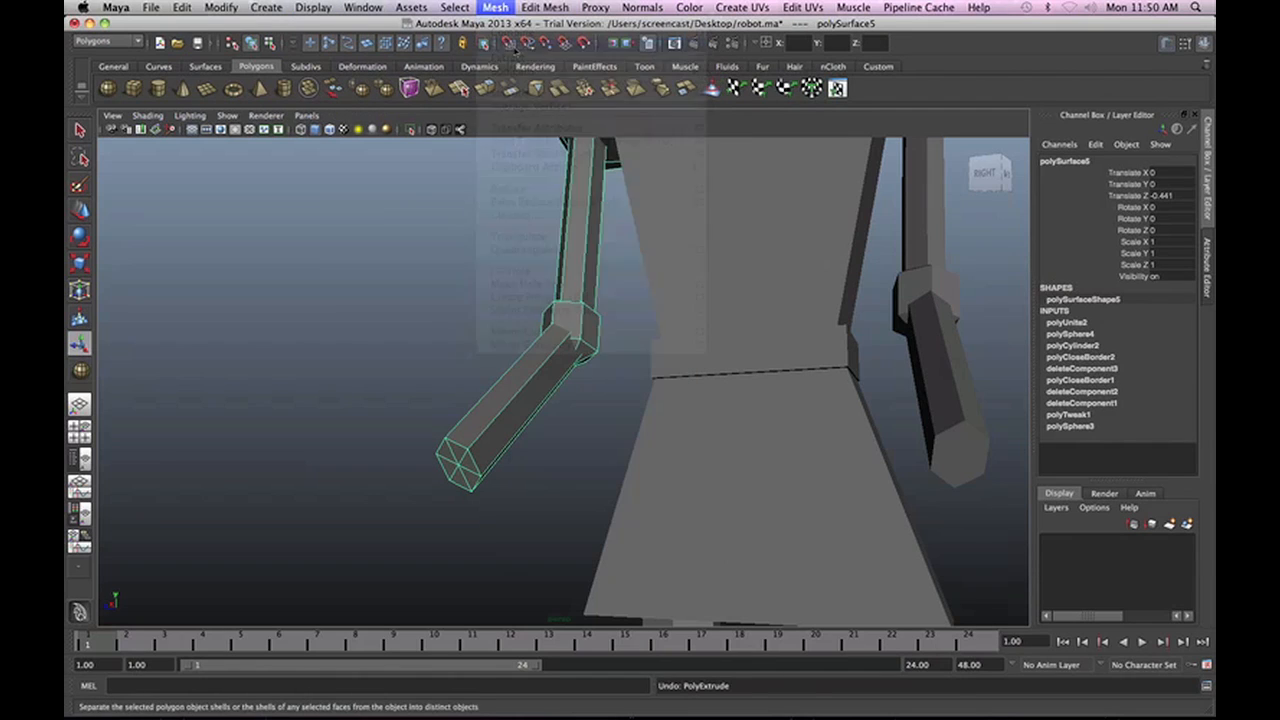
click(225, 6)
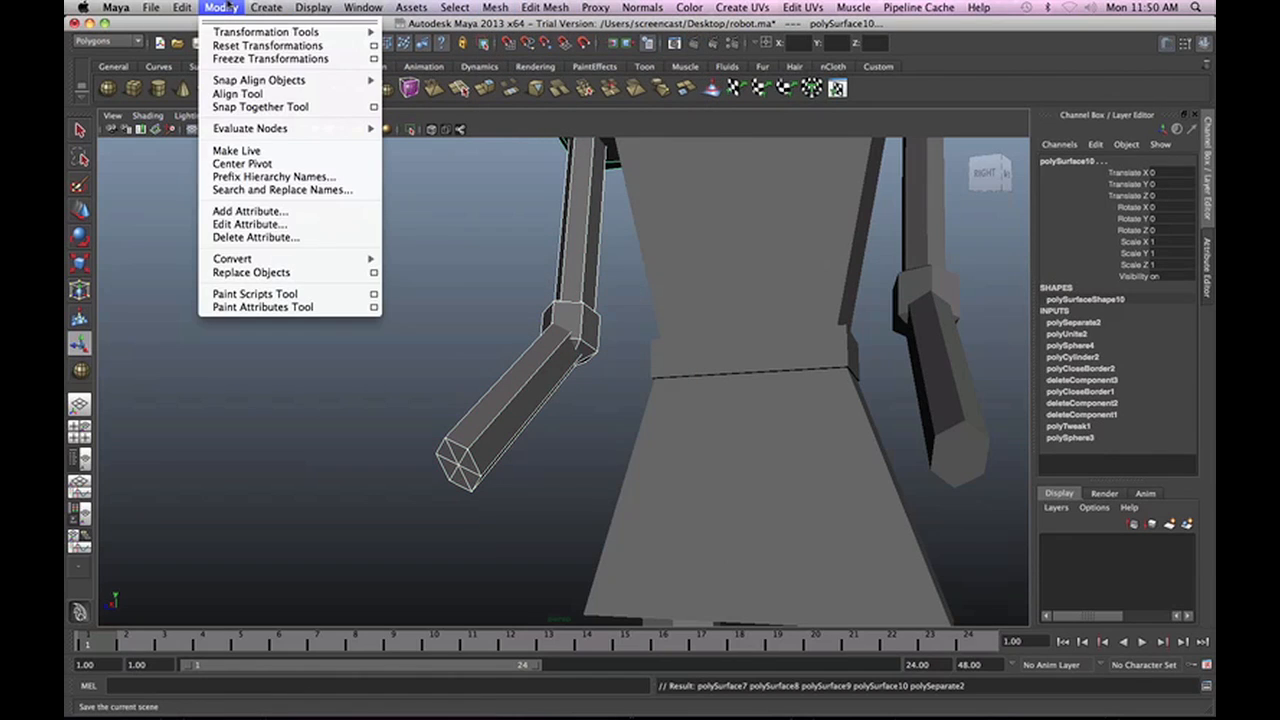
click(256, 165)
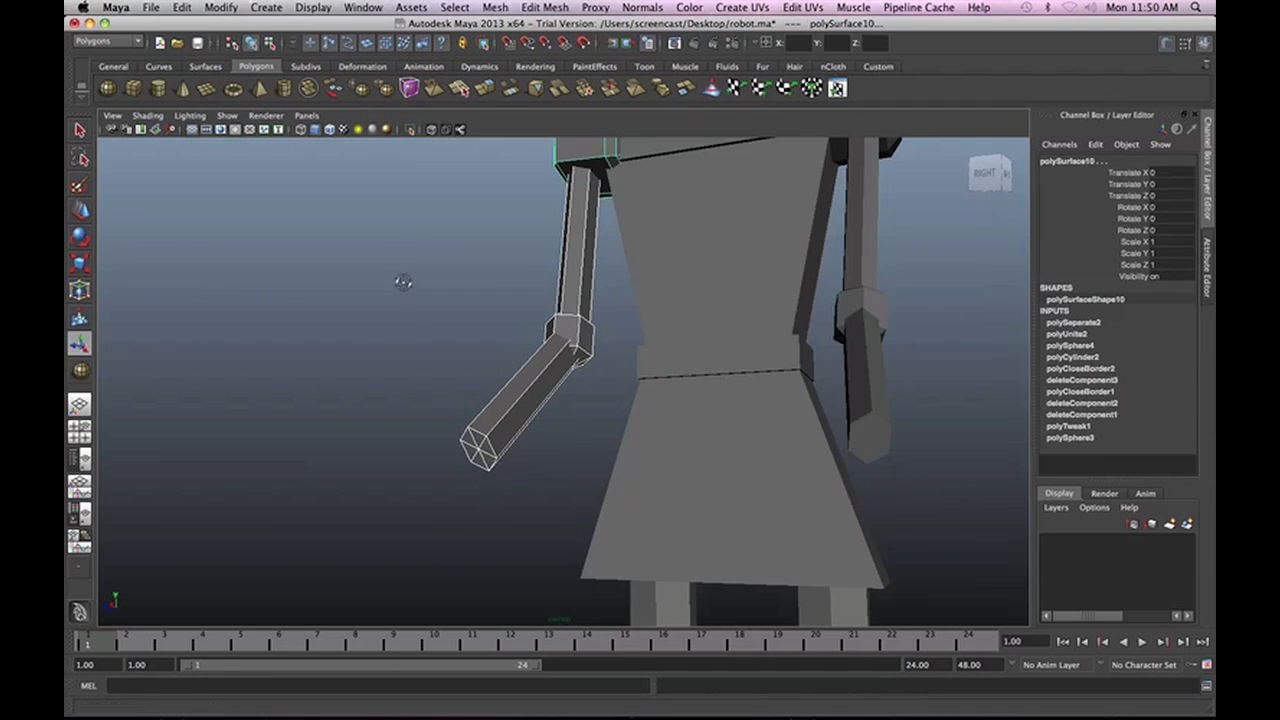
Extrude one triangular face at the forearm's end outward and upward, to a Local Translate X of 0.12 and Z of about 0.228.
right_click(624, 289)
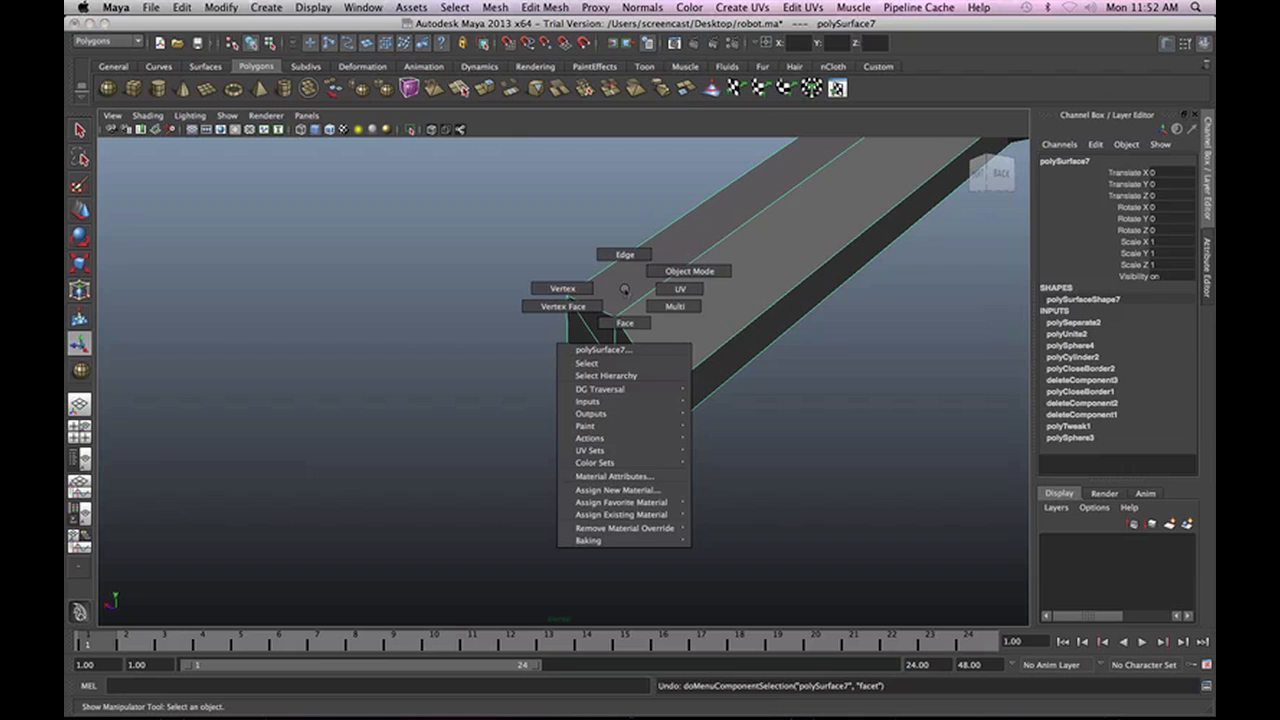
right_drag(624, 289, 625, 322)
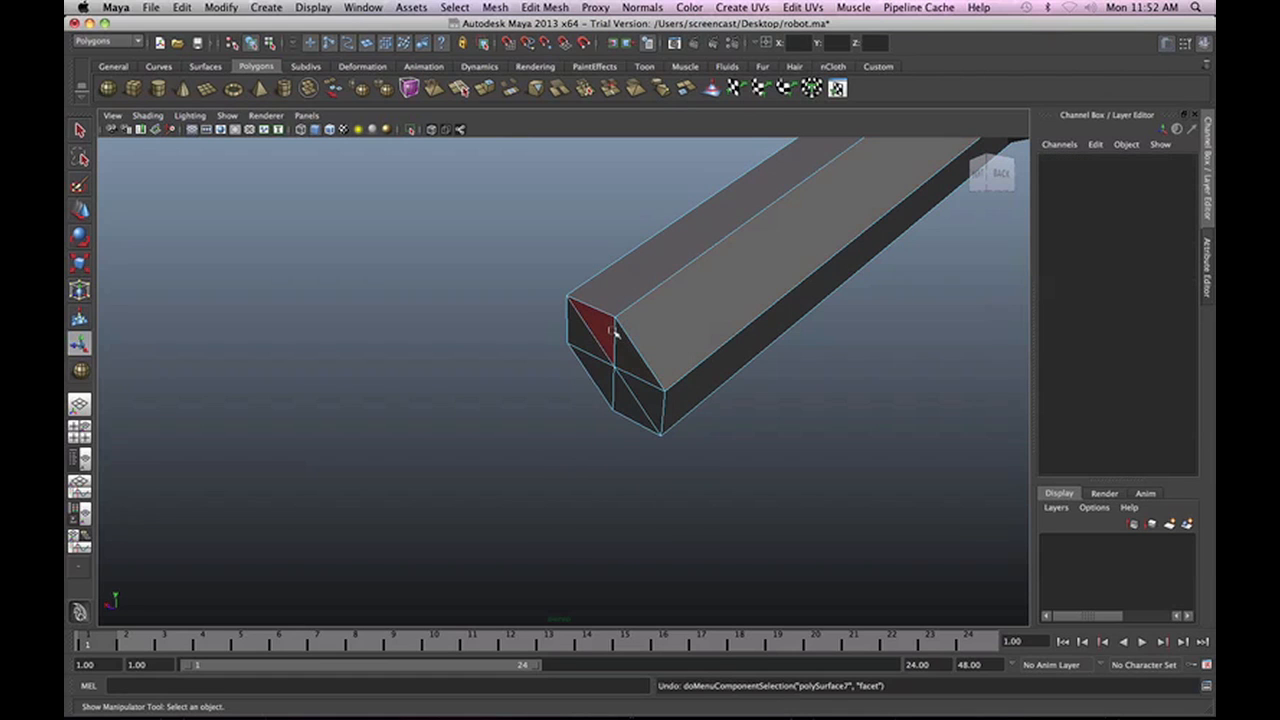
click(612, 333)
alt+drag(615, 390, 692, 388)
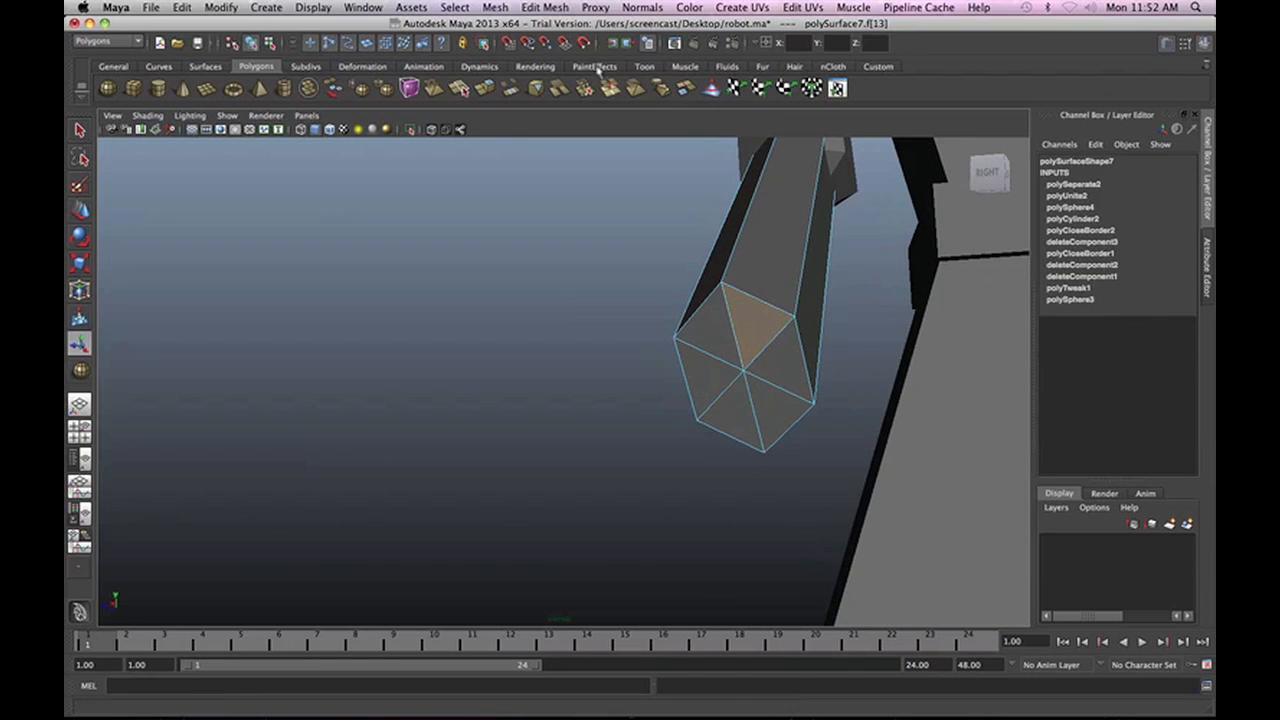
click(545, 8)
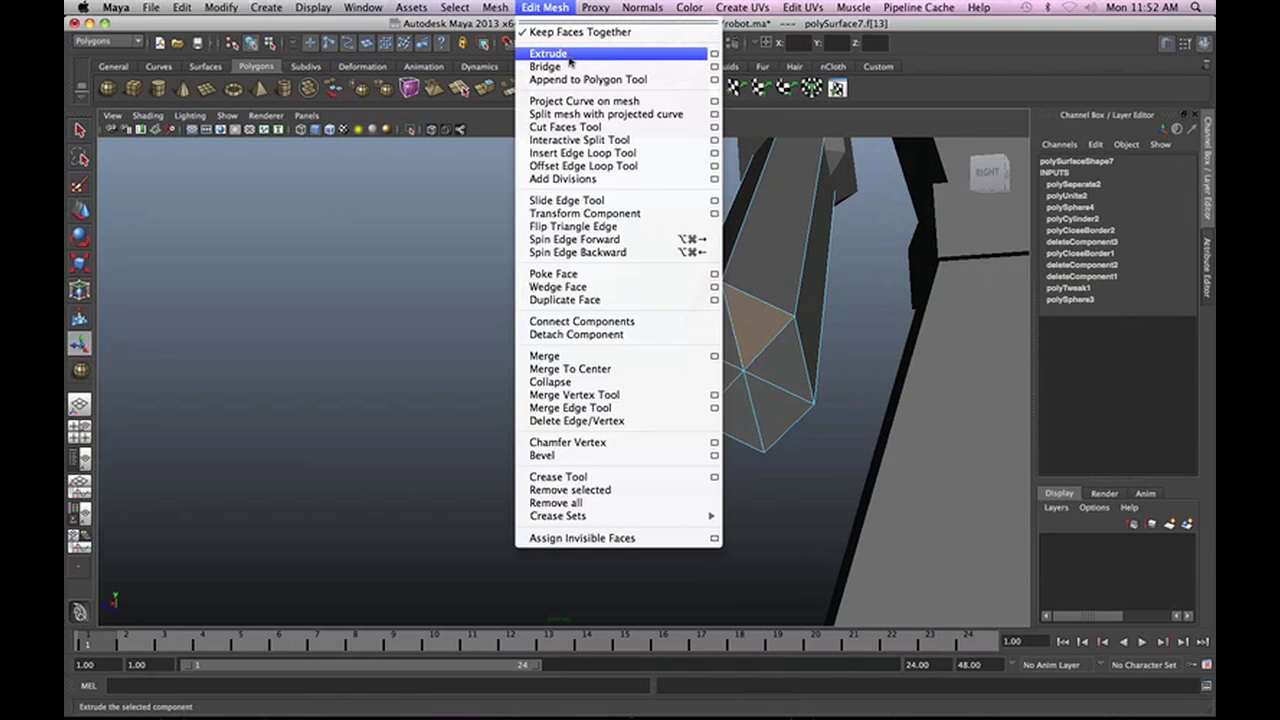
click(563, 54)
alt+drag(845, 360, 770, 353)
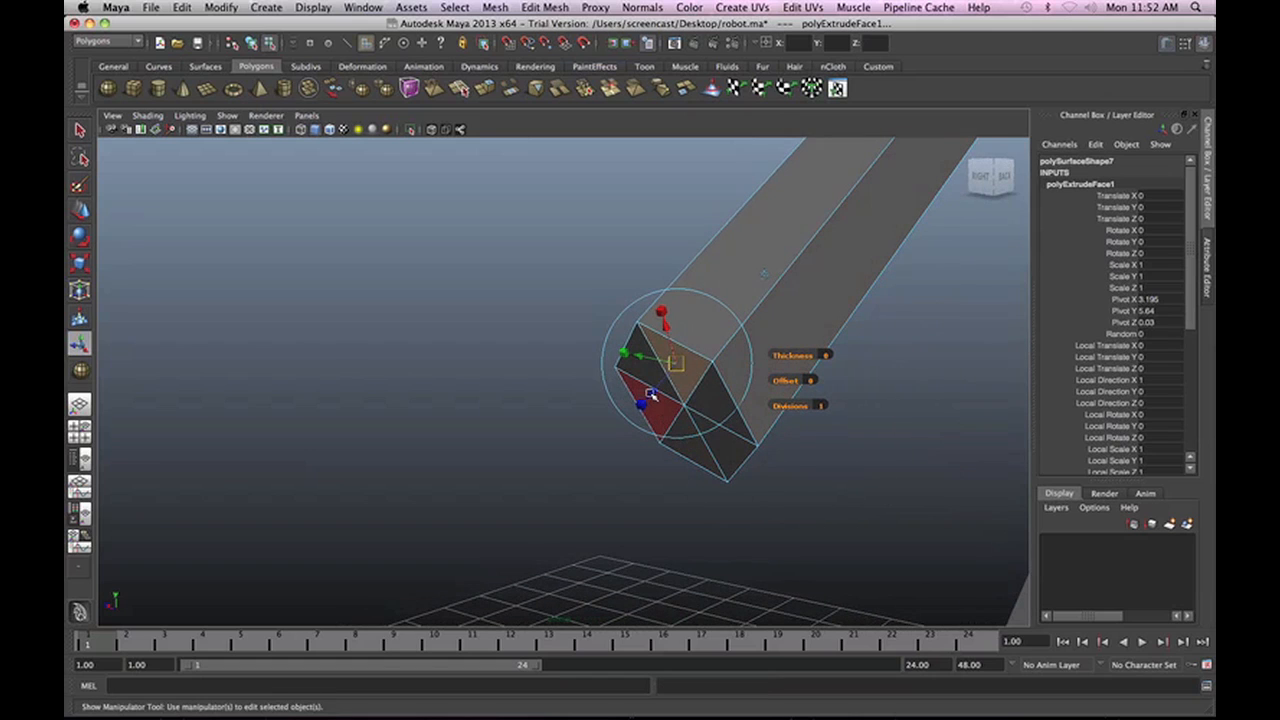
drag(652, 395, 578, 466)
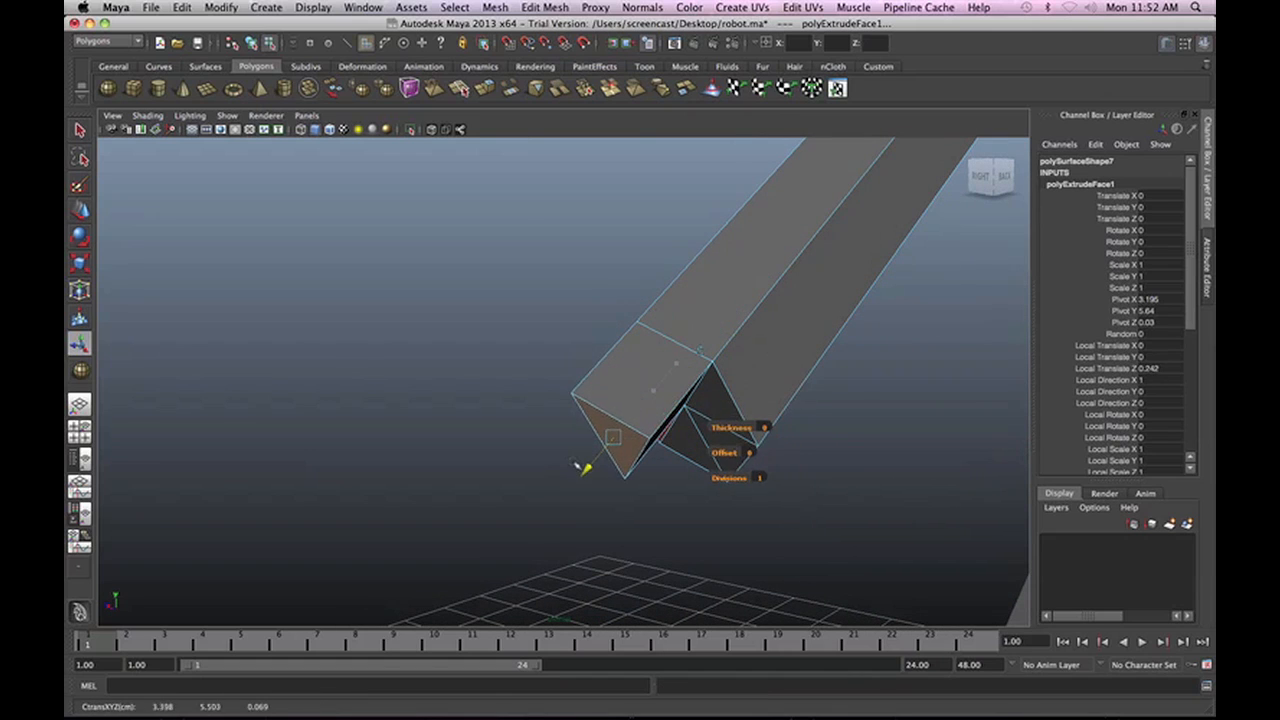
drag(602, 400, 583, 358)
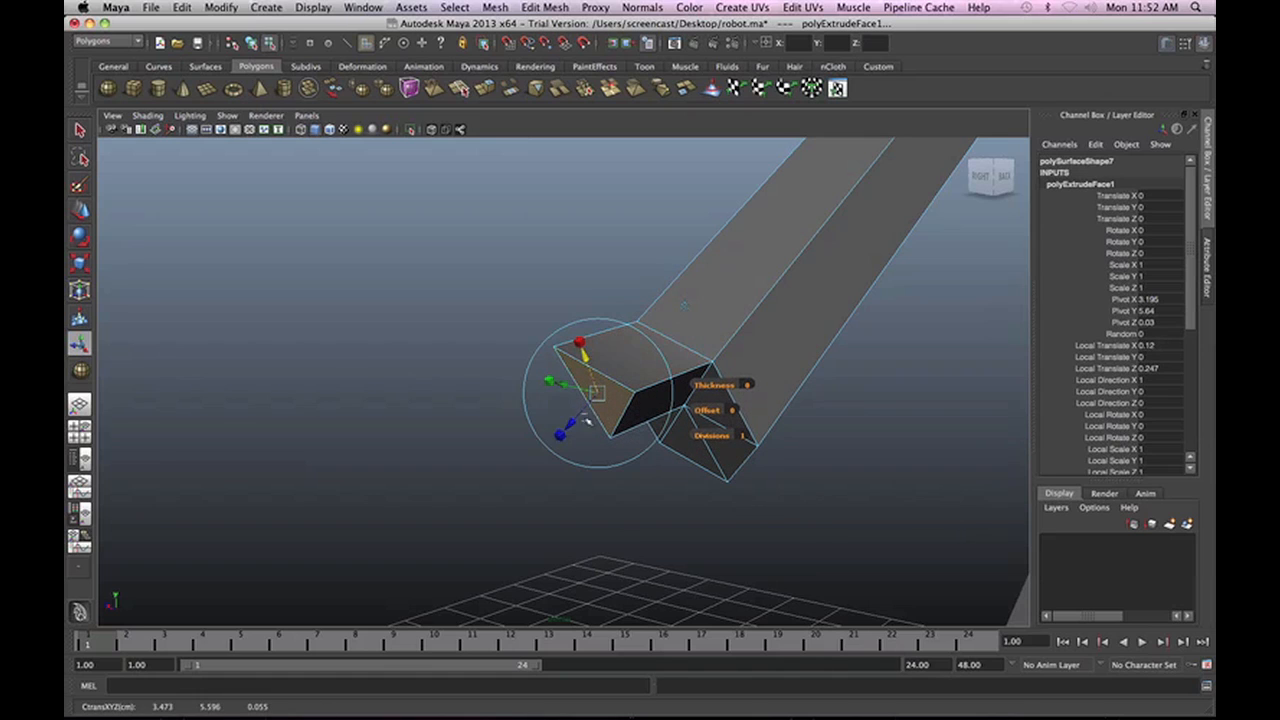
drag(569, 432, 584, 404)
Scale down the end face of the first finger segment, then return to object mode with the forearm selected.
key(r)
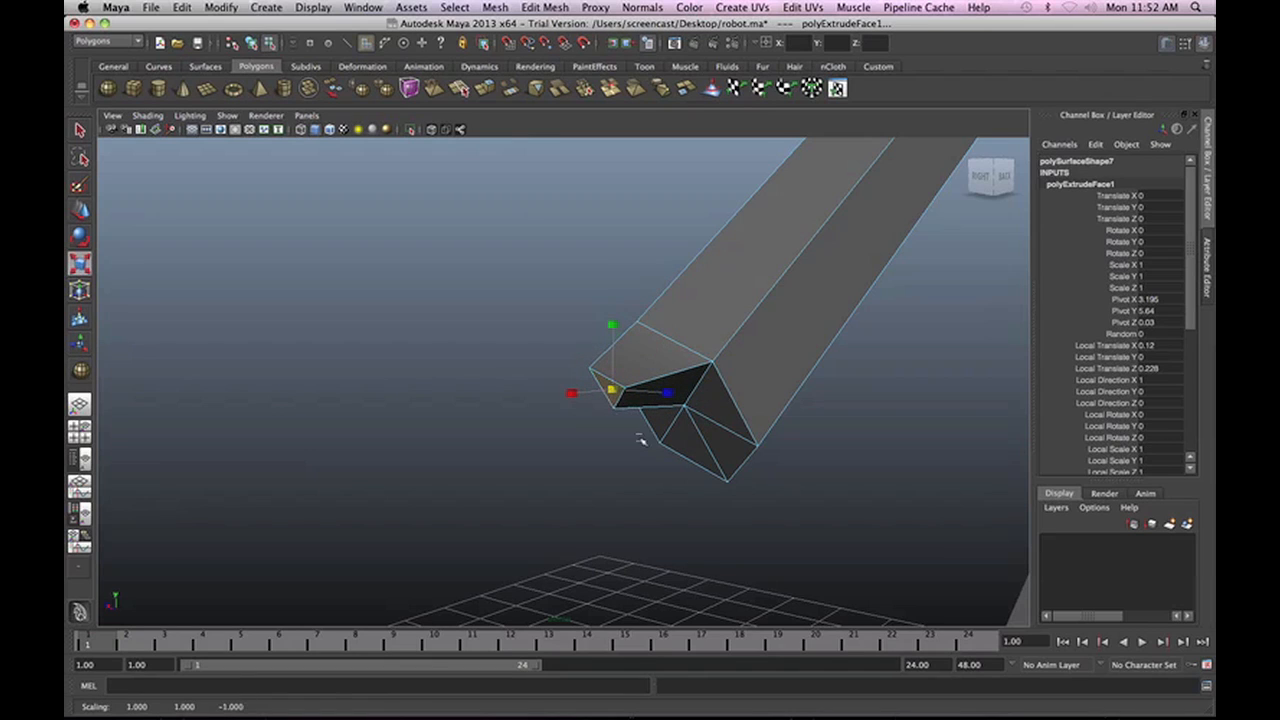
alt+drag(642, 439, 697, 429)
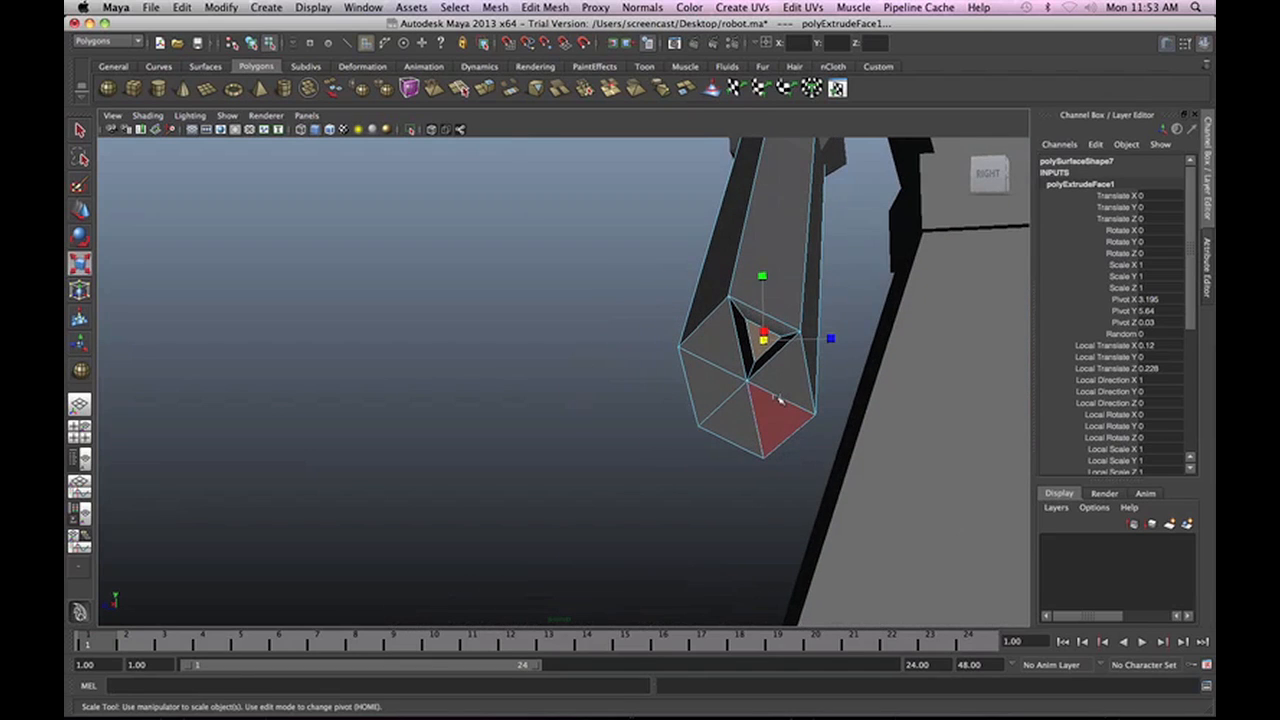
key(e)
key(r)
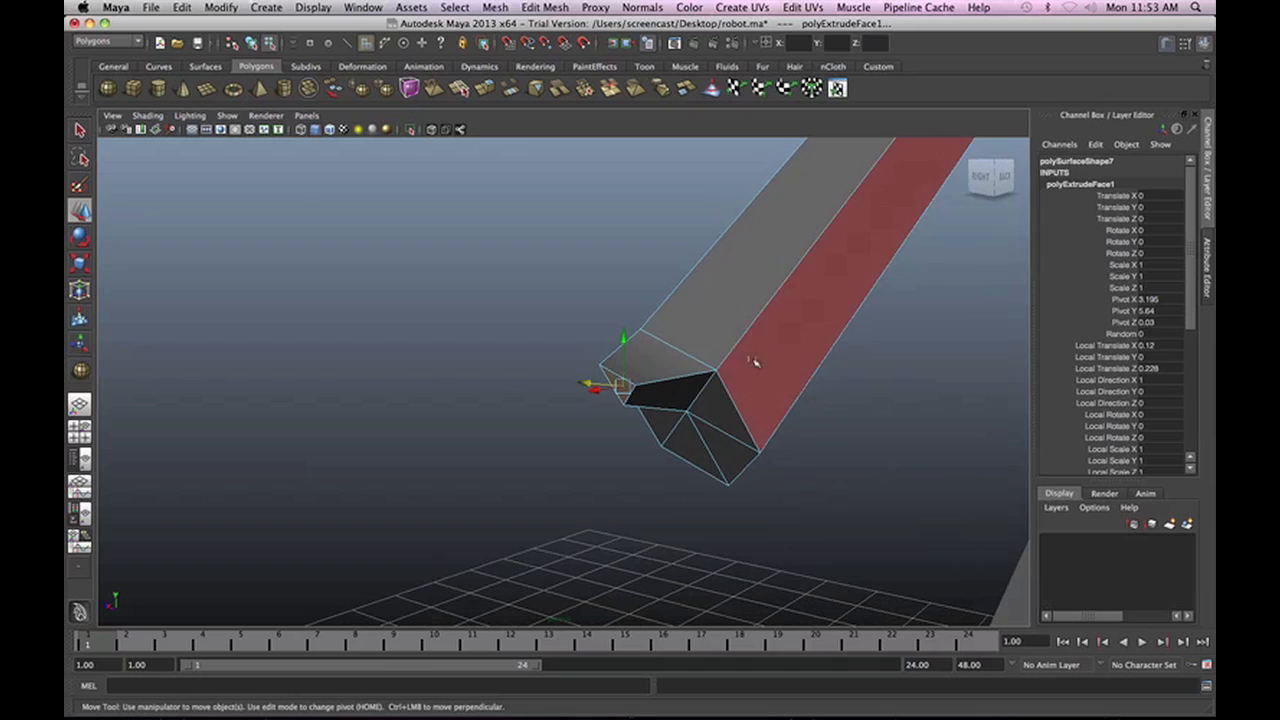
right_click(720, 325)
right_drag(735, 320, 760, 306)
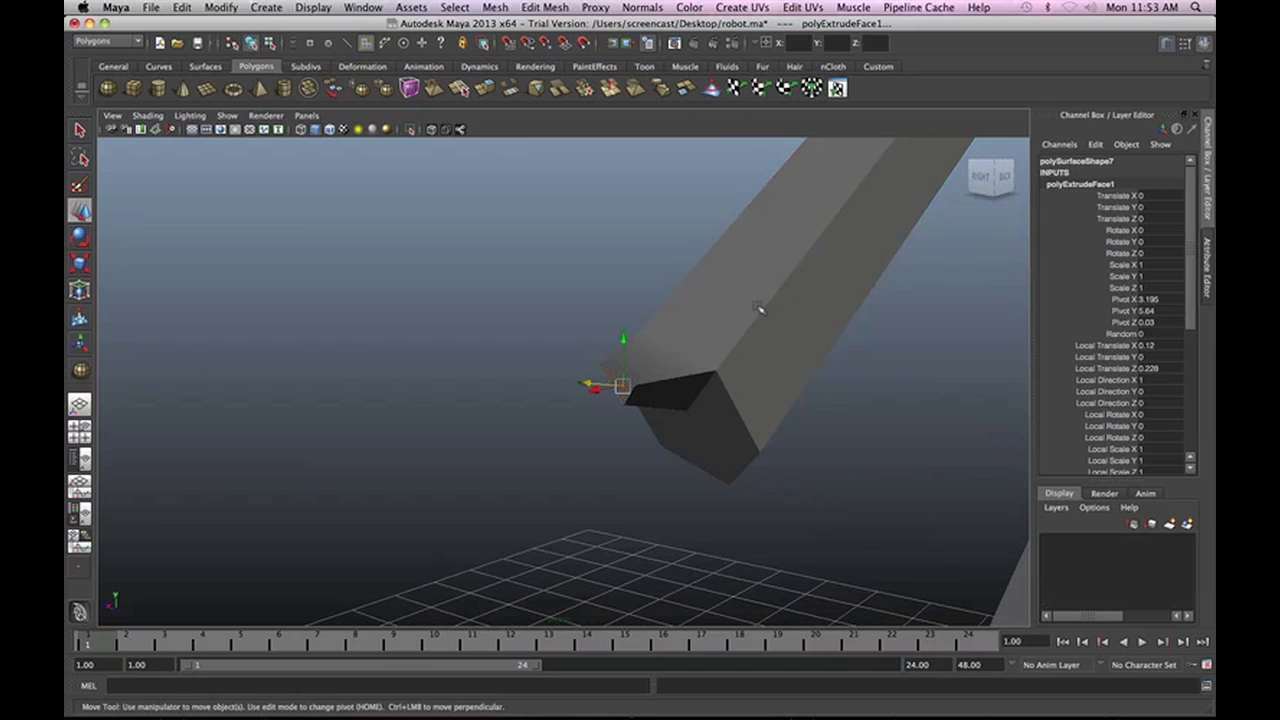
click(790, 398)
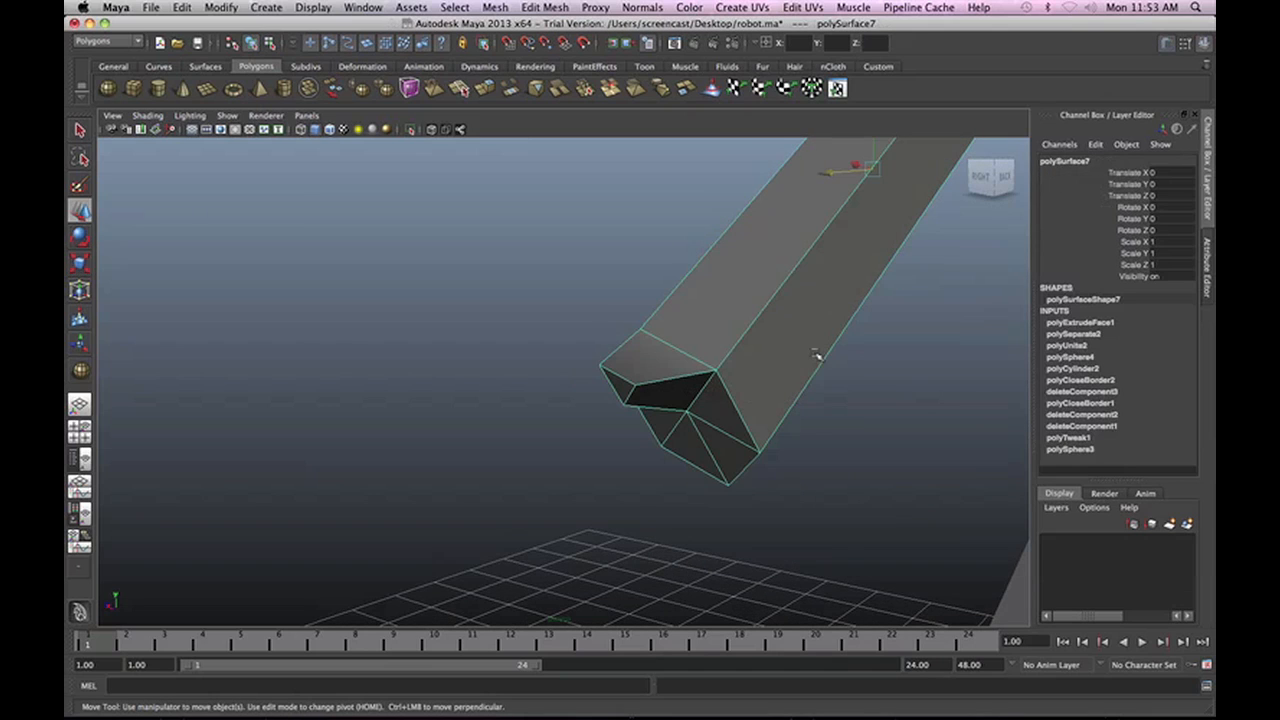
Extrude the first finger's end face into a second segment, with a Local Translate X of about -0.032 and Z of about 0.146.
right_click(645, 368)
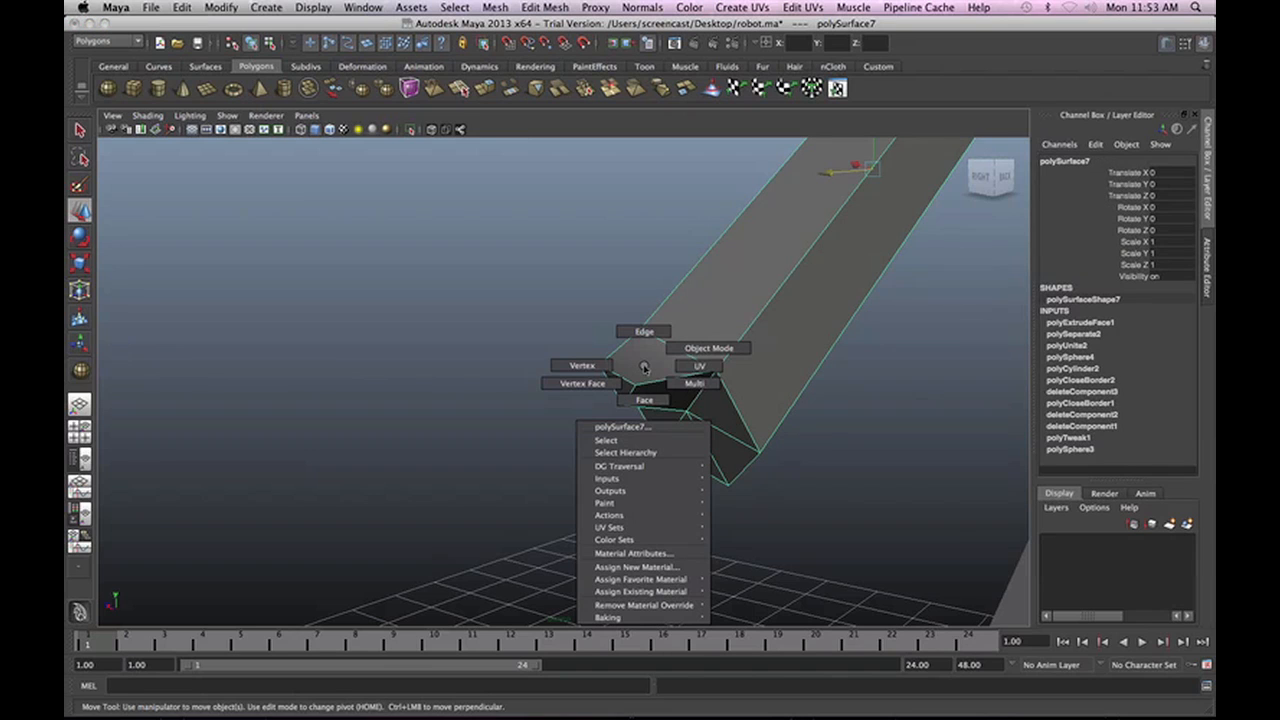
right_drag(633, 406, 632, 394)
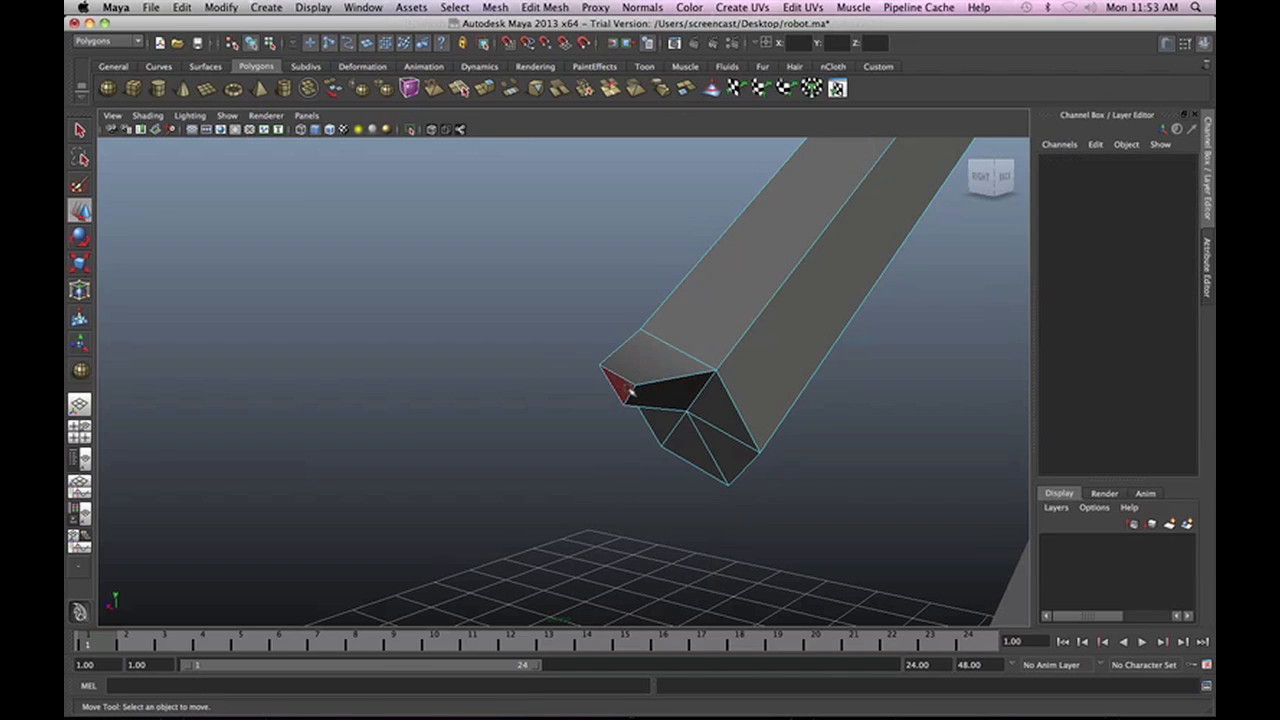
click(627, 392)
click(545, 7)
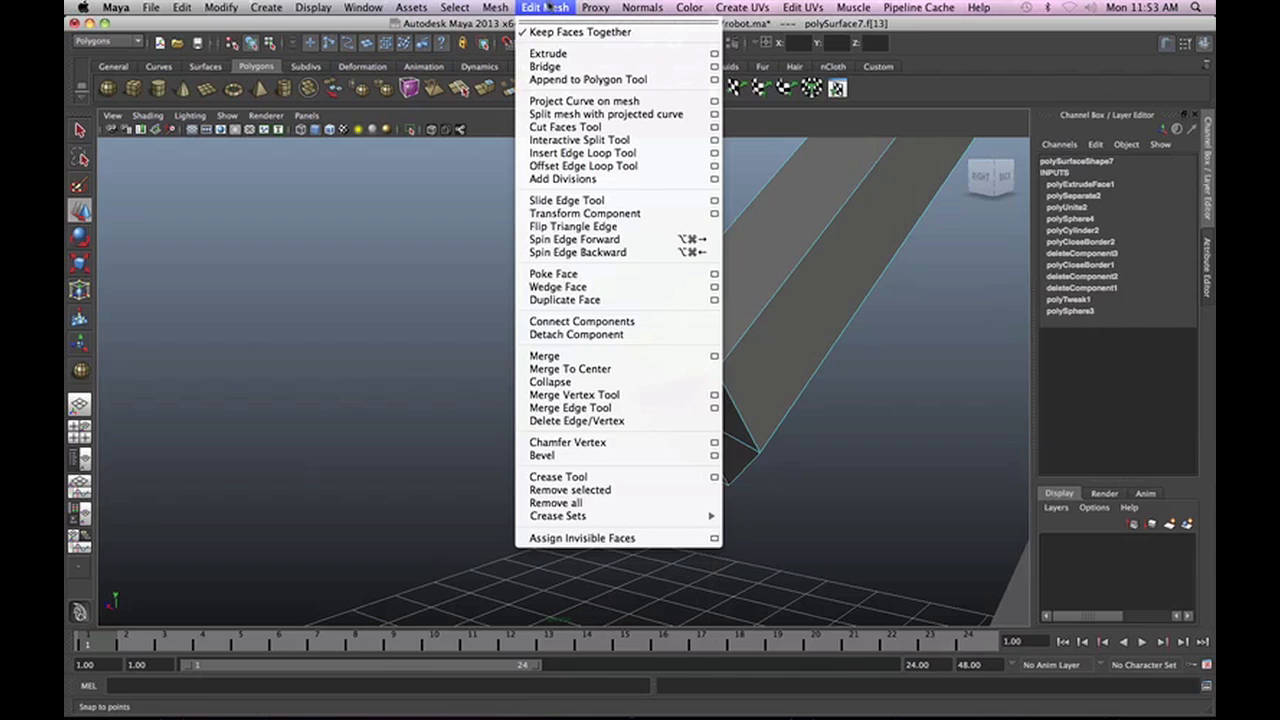
click(572, 54)
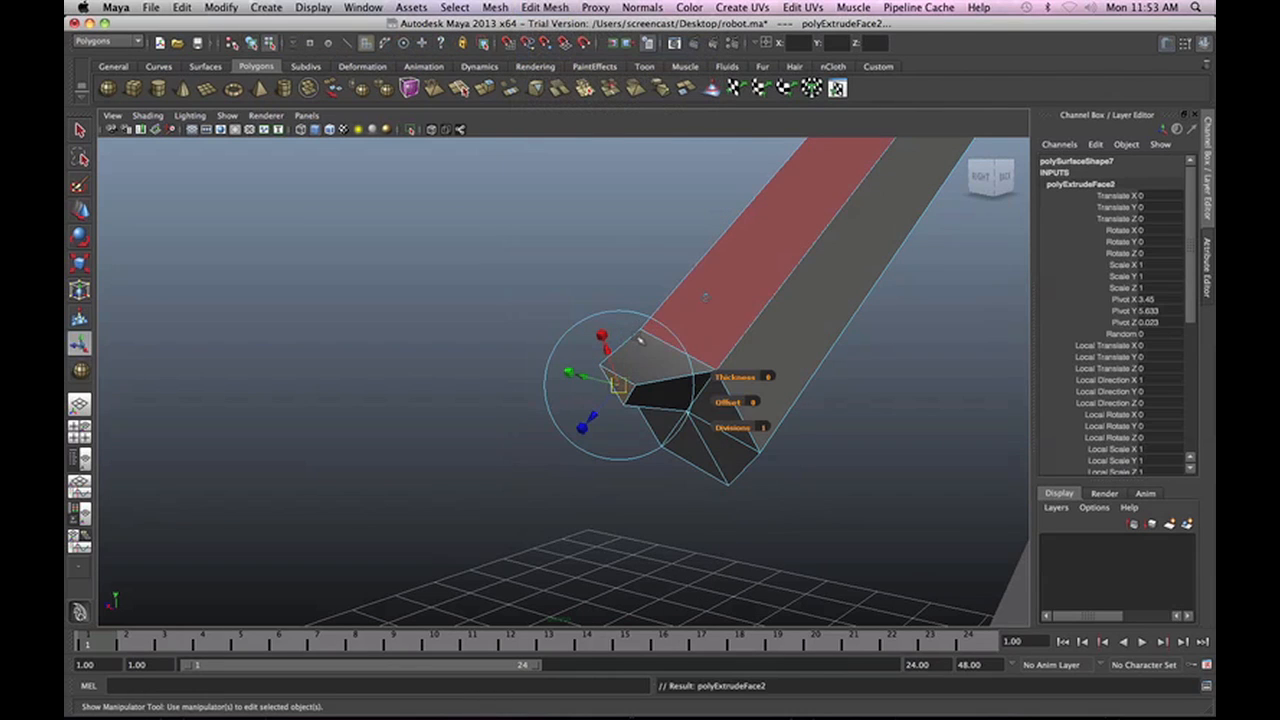
drag(594, 420, 550, 458)
drag(557, 401, 571, 411)
alt+drag(672, 492, 749, 477)
Scale down the end face of the first finger's second segment to taper the fingertip.
key(w)
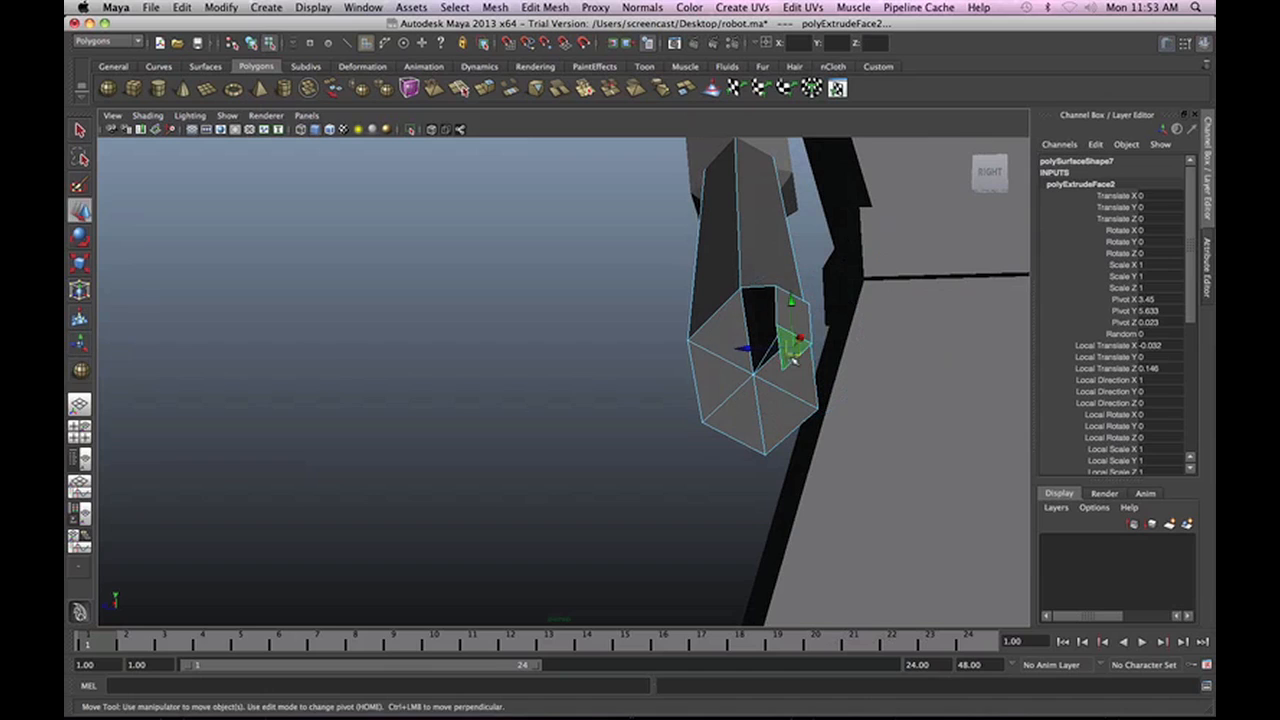
key(e)
key(r)
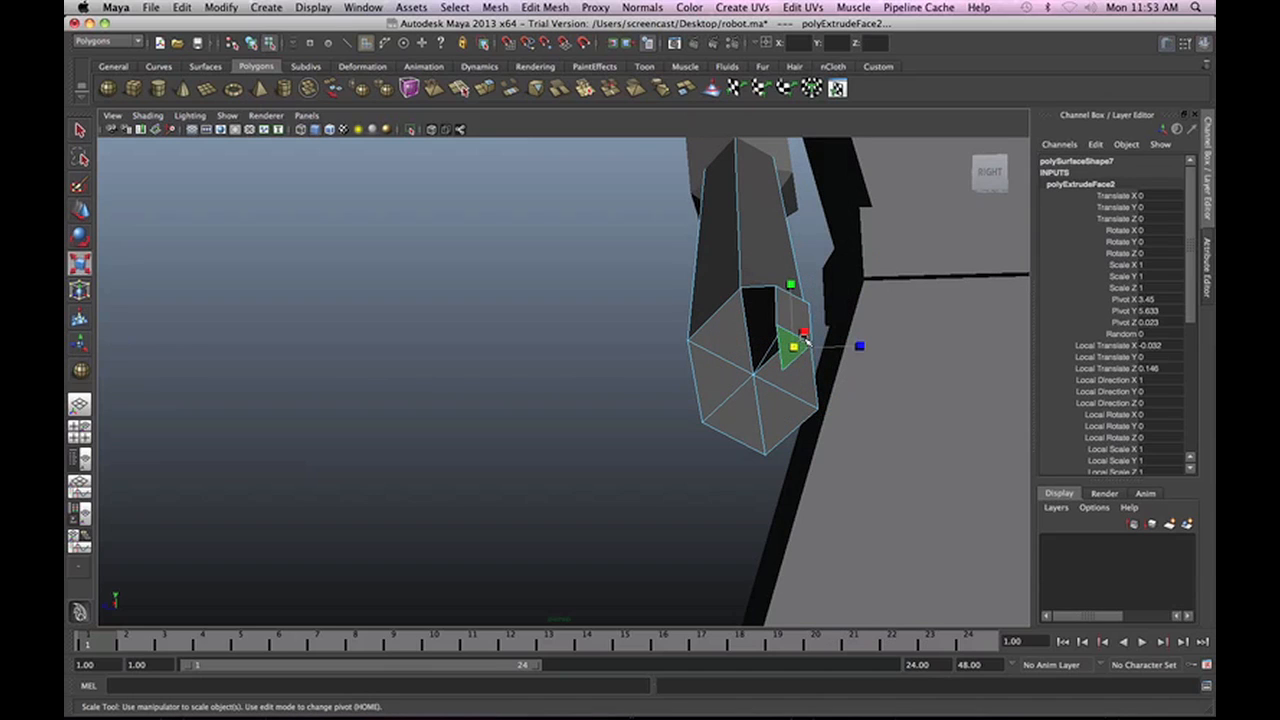
drag(793, 347, 785, 361)
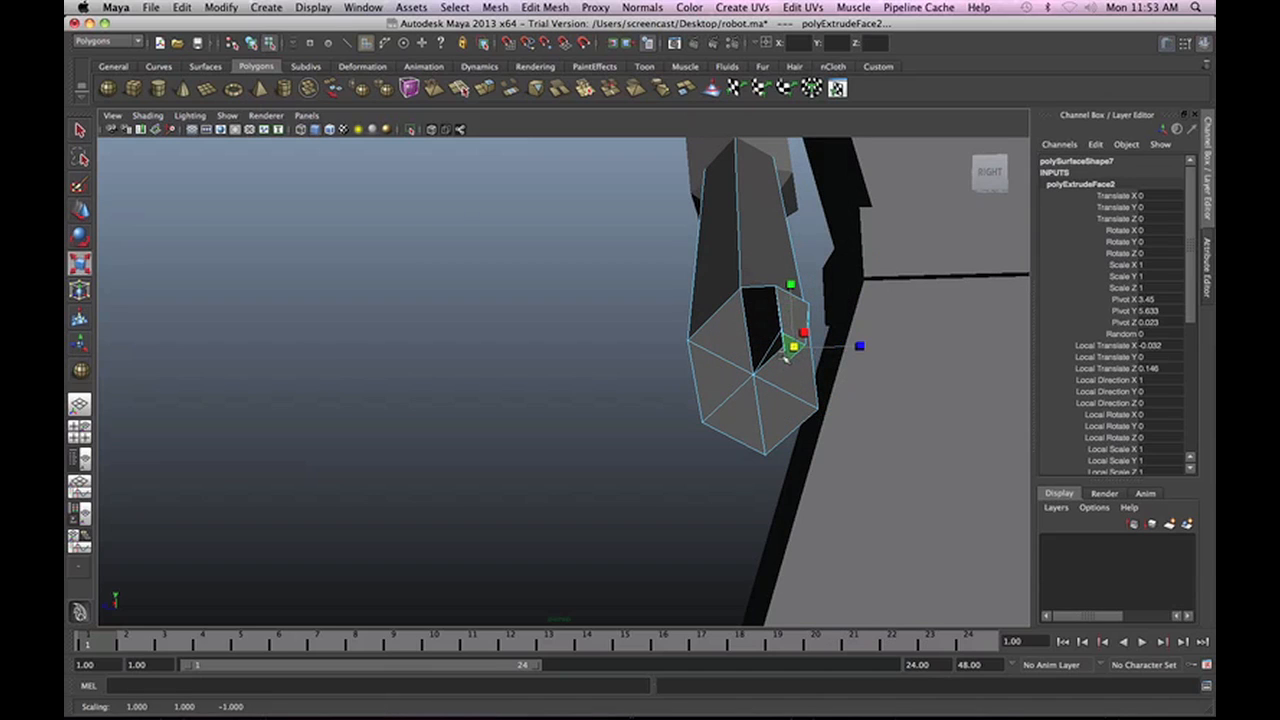
alt+drag(838, 453, 760, 451)
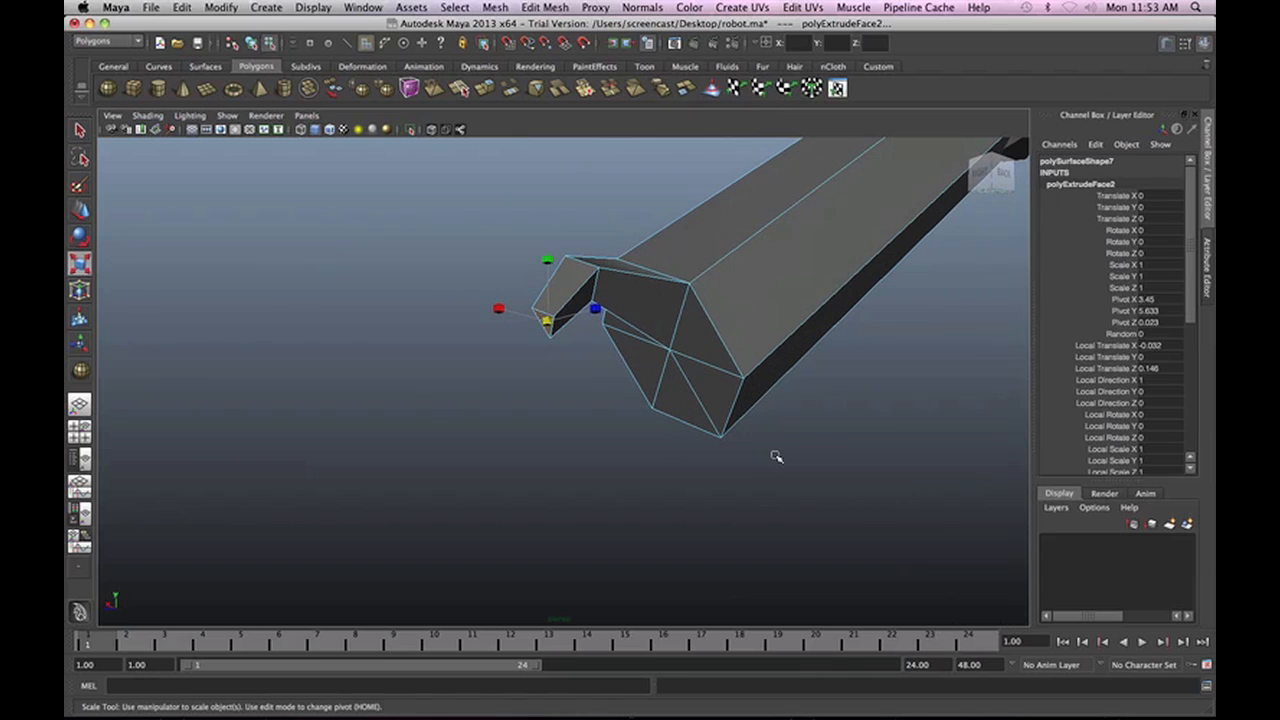
Select the triangular end face of the forearm next to the first finger and extrude it for another finger.
right_drag(711, 357, 708, 387)
click(705, 335)
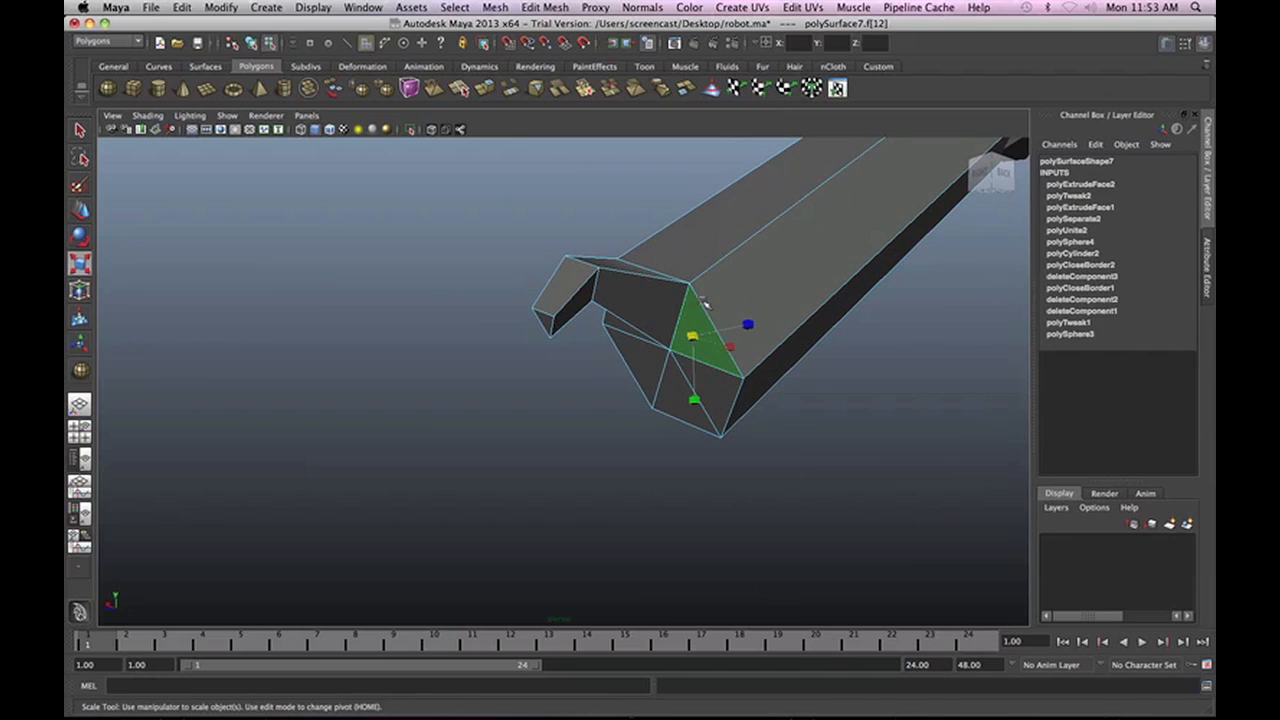
alt+drag(694, 457, 762, 440)
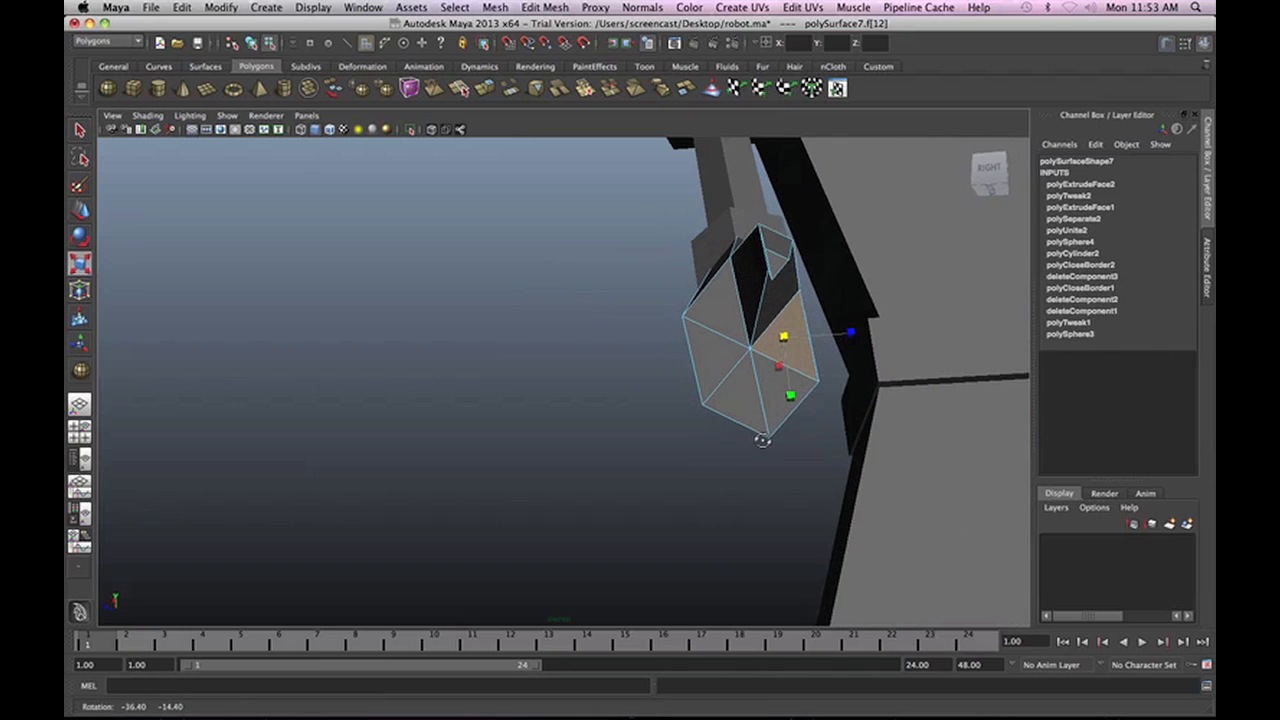
alt+drag(838, 352, 797, 370)
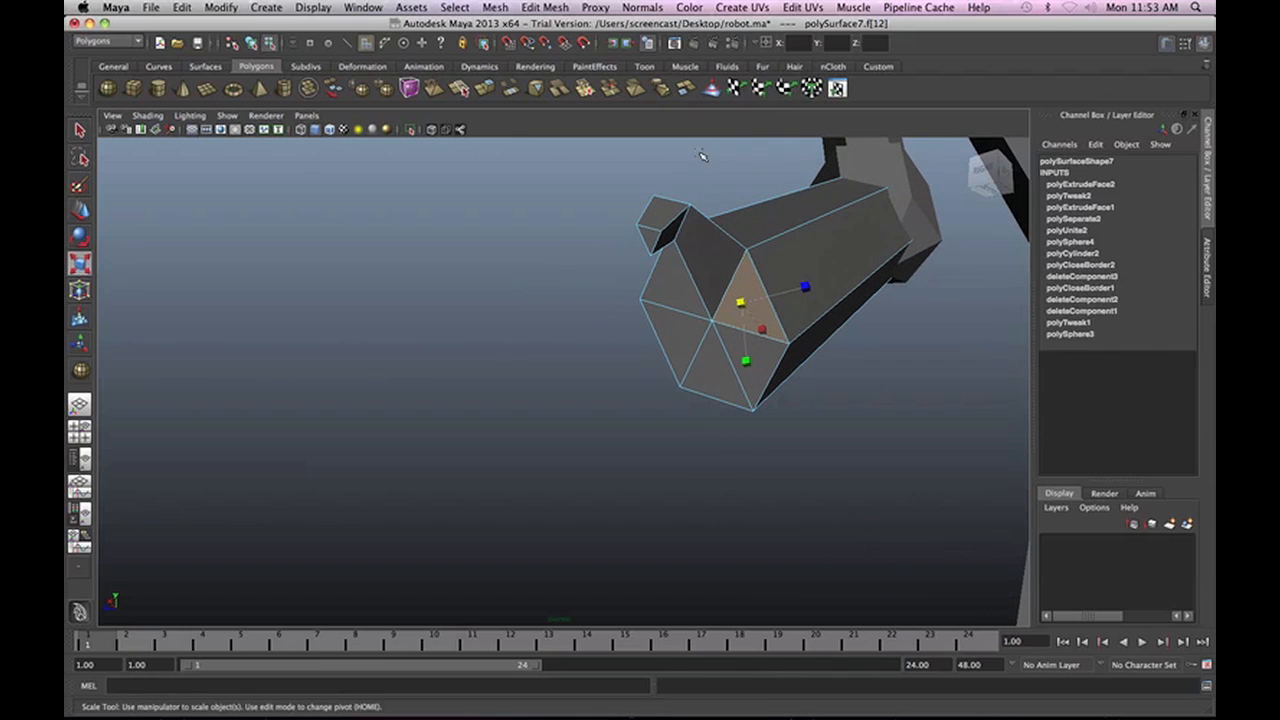
click(545, 8)
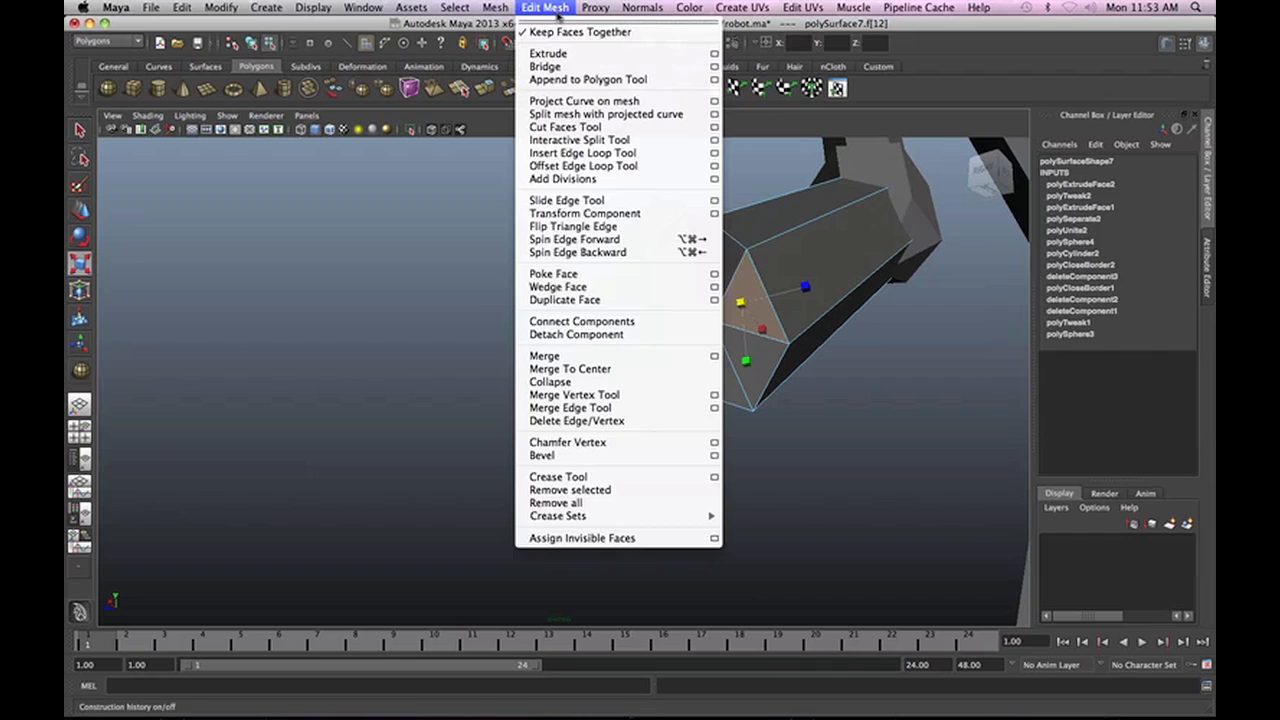
click(561, 56)
alt+drag(784, 336, 650, 377)
alt+drag(777, 360, 669, 380)
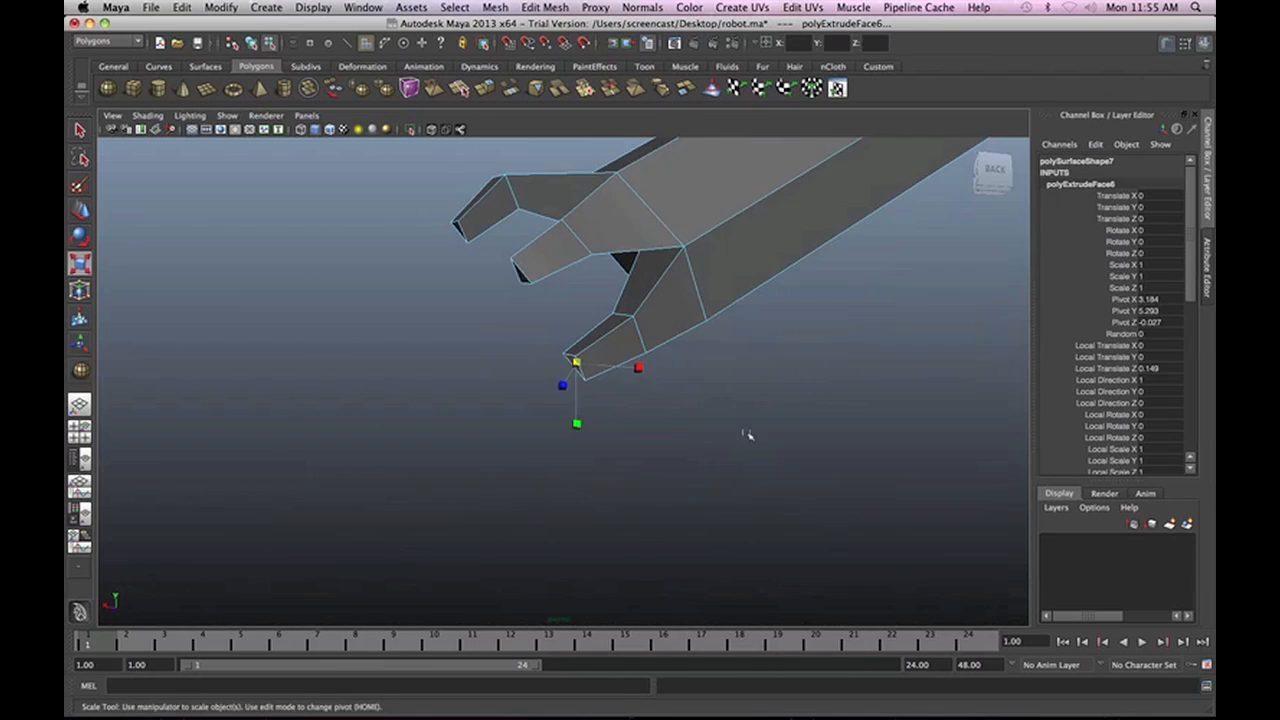
Reposition the tip face of the lowest finger with the Move tool.
alt+drag(748, 435, 723, 409)
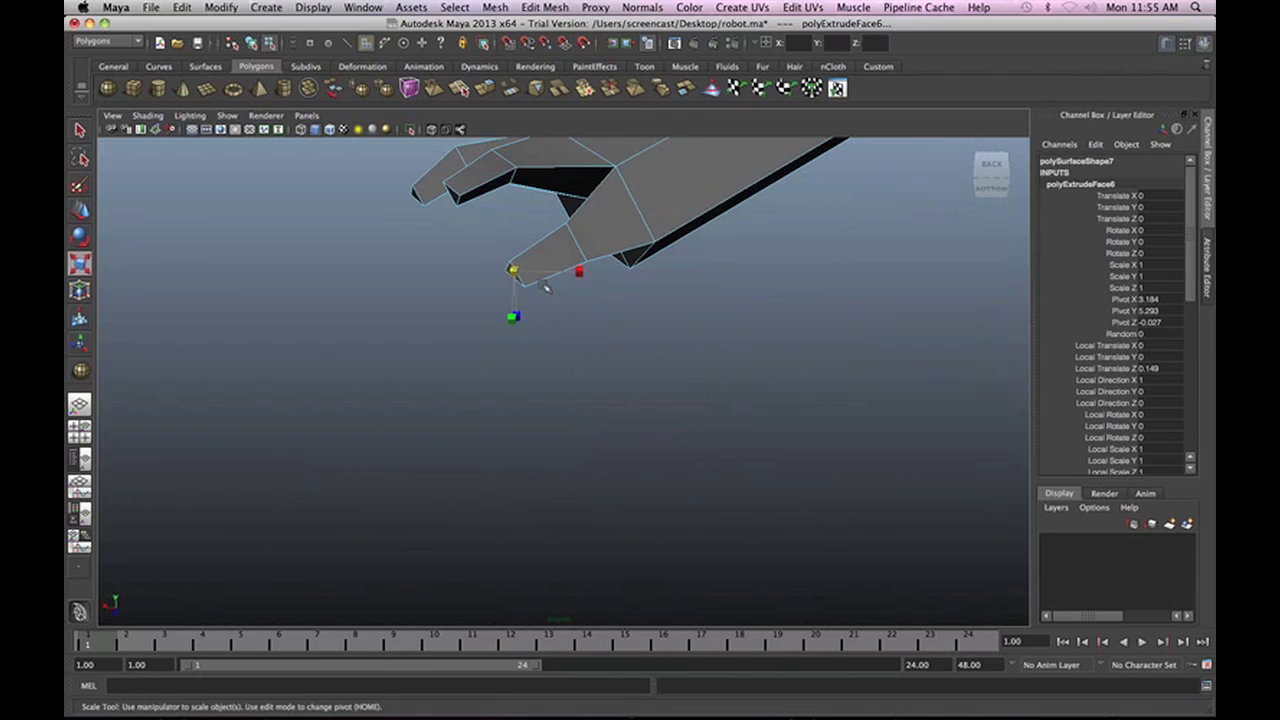
key(e)
key(w)
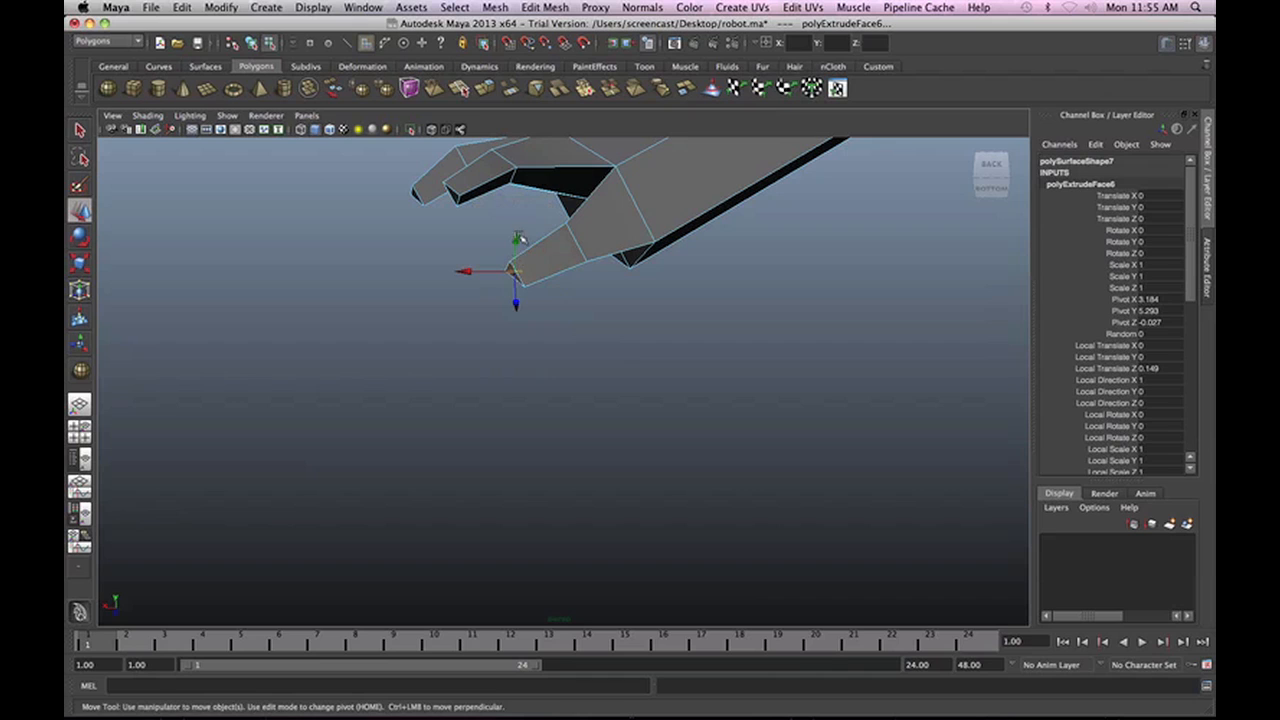
In edge mode, select the tip-segment edges of all three fingers and move them along Z.
alt+drag(525, 275, 765, 436)
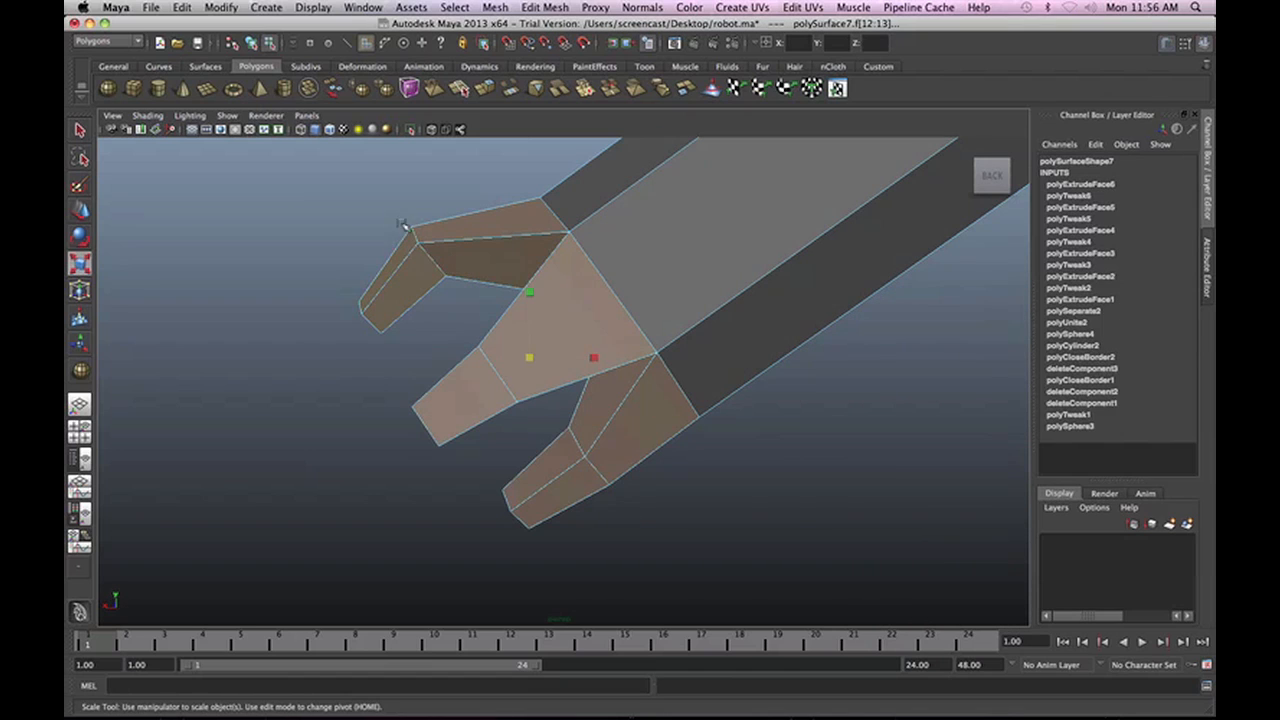
right_click(402, 223)
right_click(455, 234)
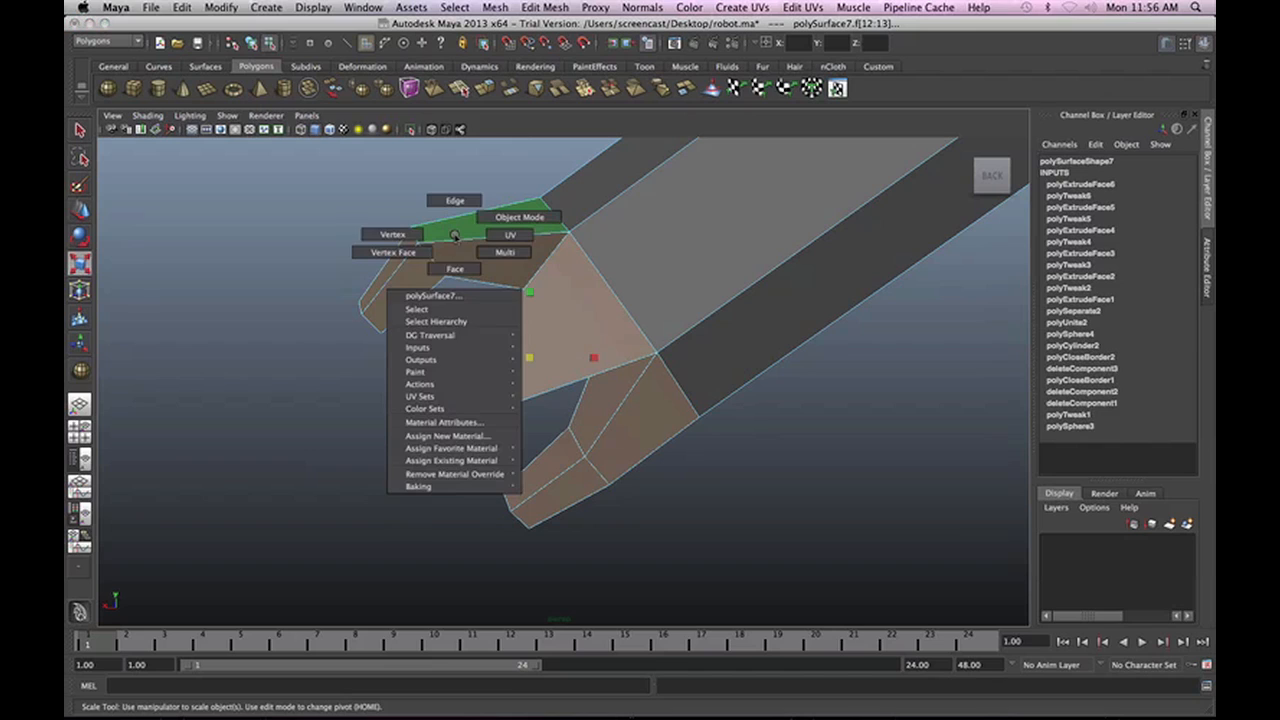
right_drag(474, 238, 455, 190)
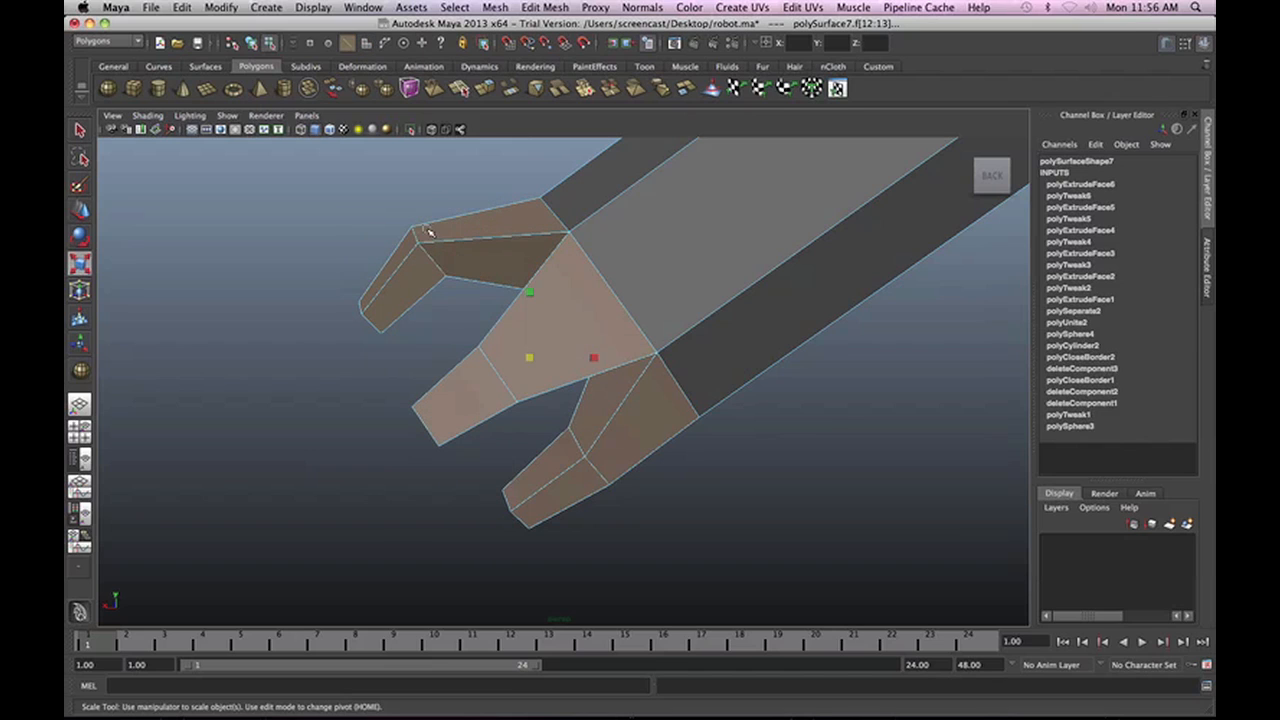
click(357, 211)
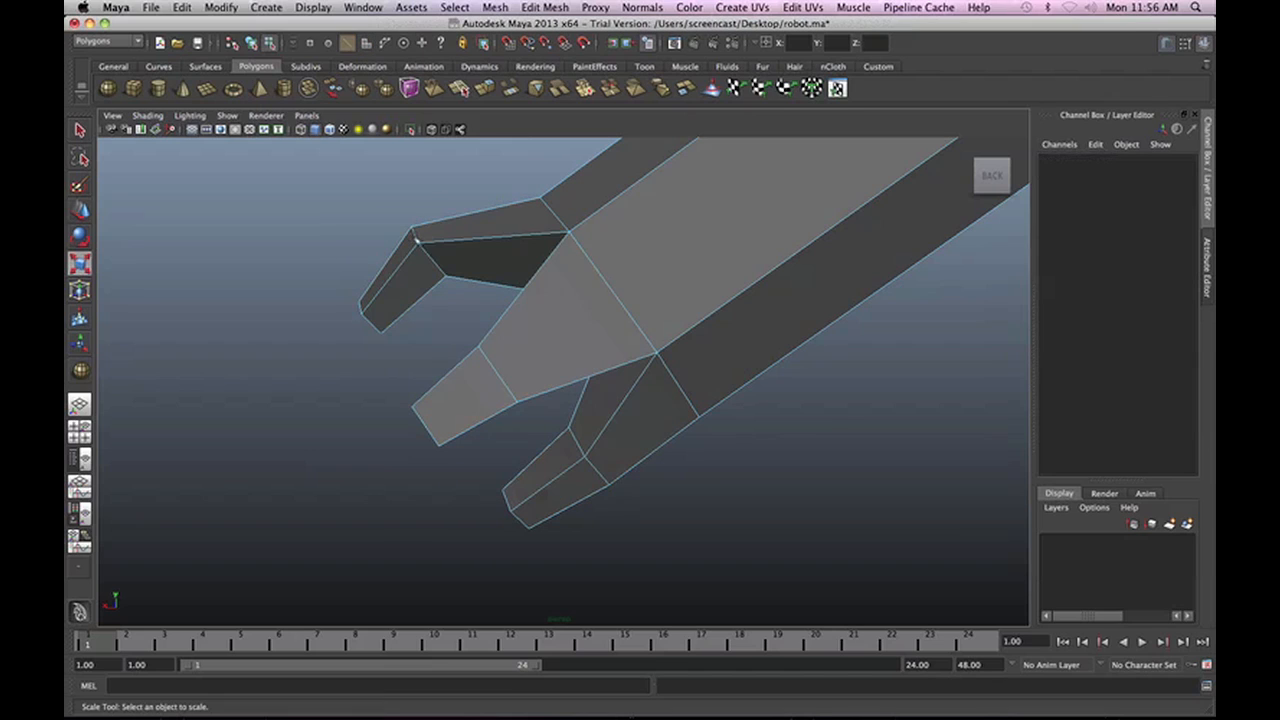
click(415, 241)
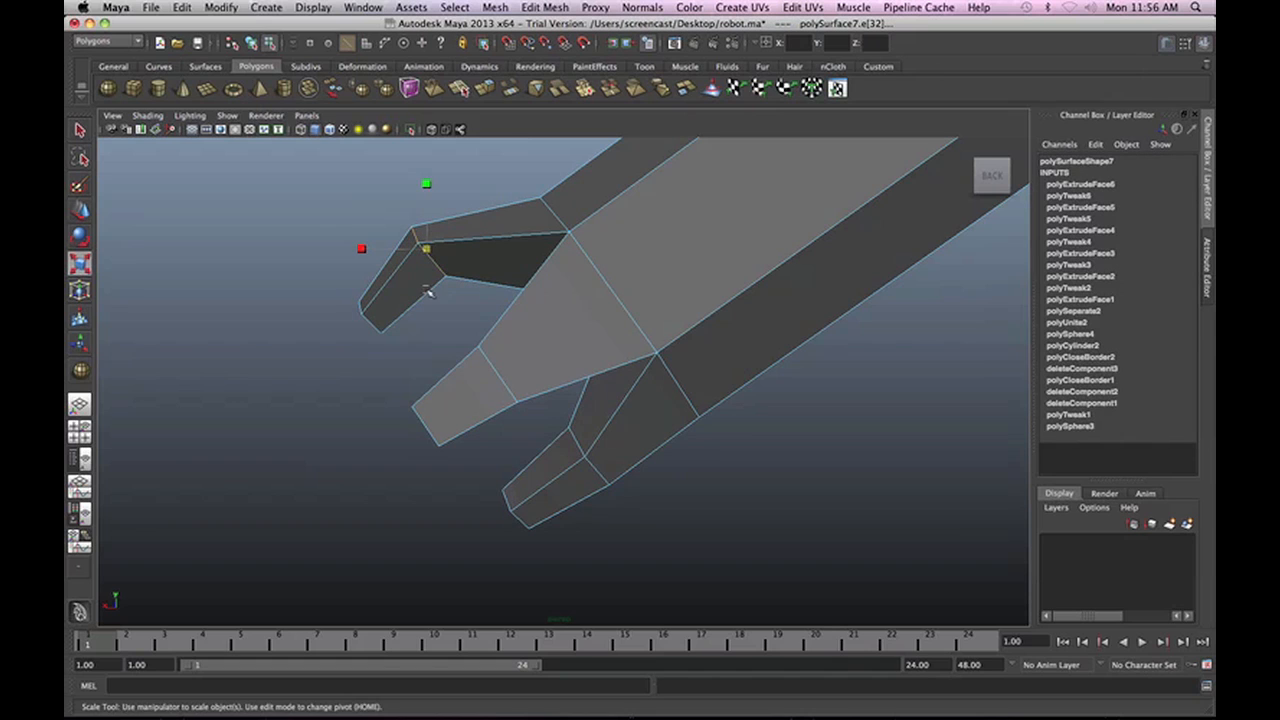
alt+drag(427, 291, 476, 334)
alt+drag(763, 322, 603, 347)
drag(455, 313, 450, 307)
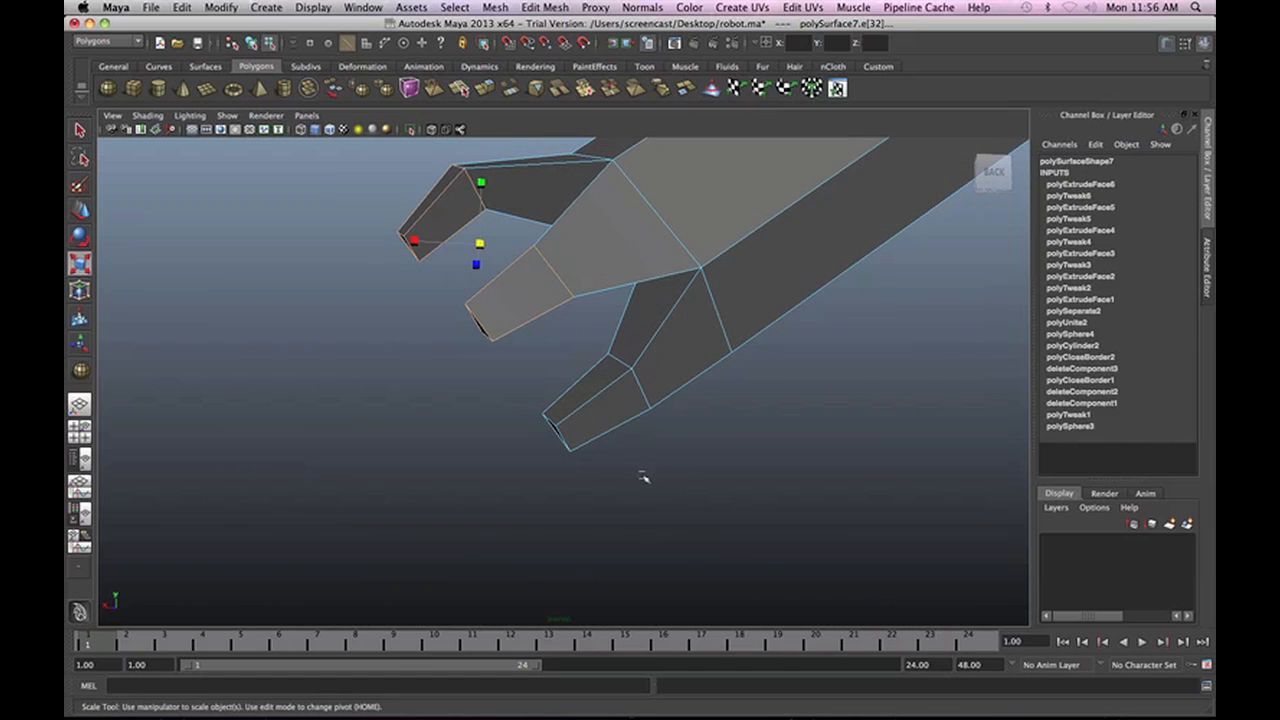
drag(641, 476, 479, 394)
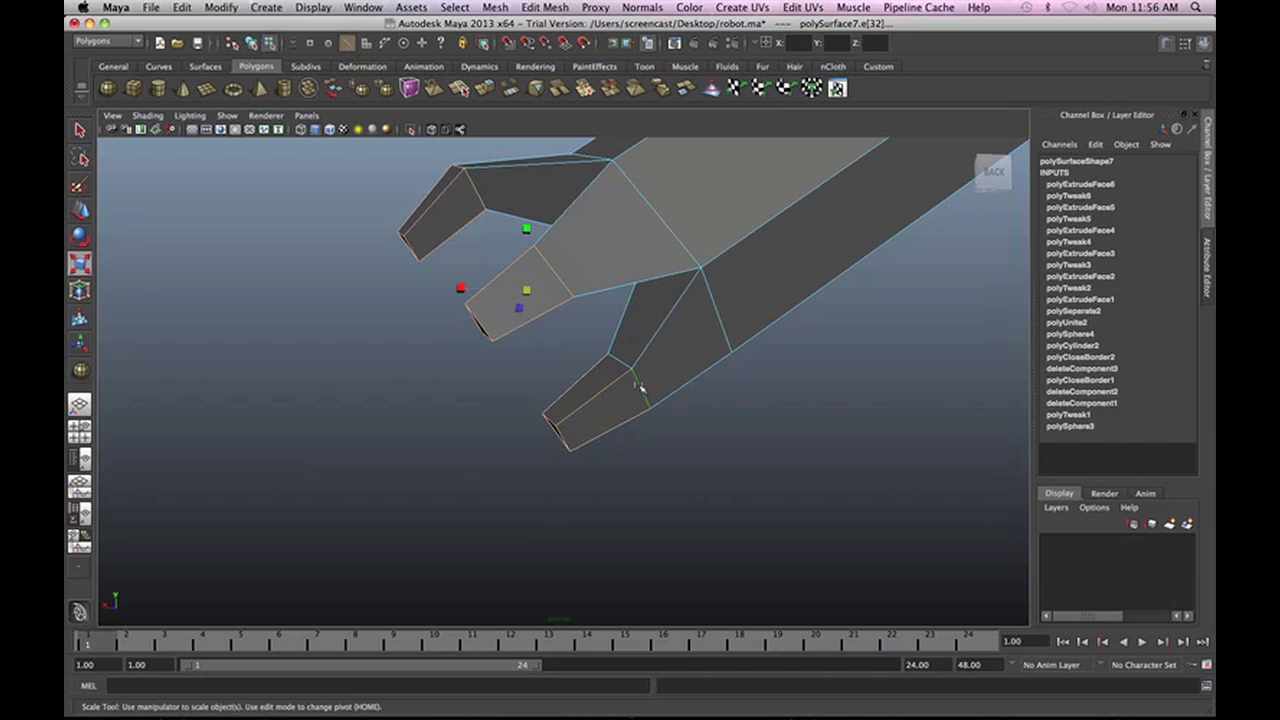
alt+drag(733, 399, 662, 420)
drag(796, 306, 924, 292)
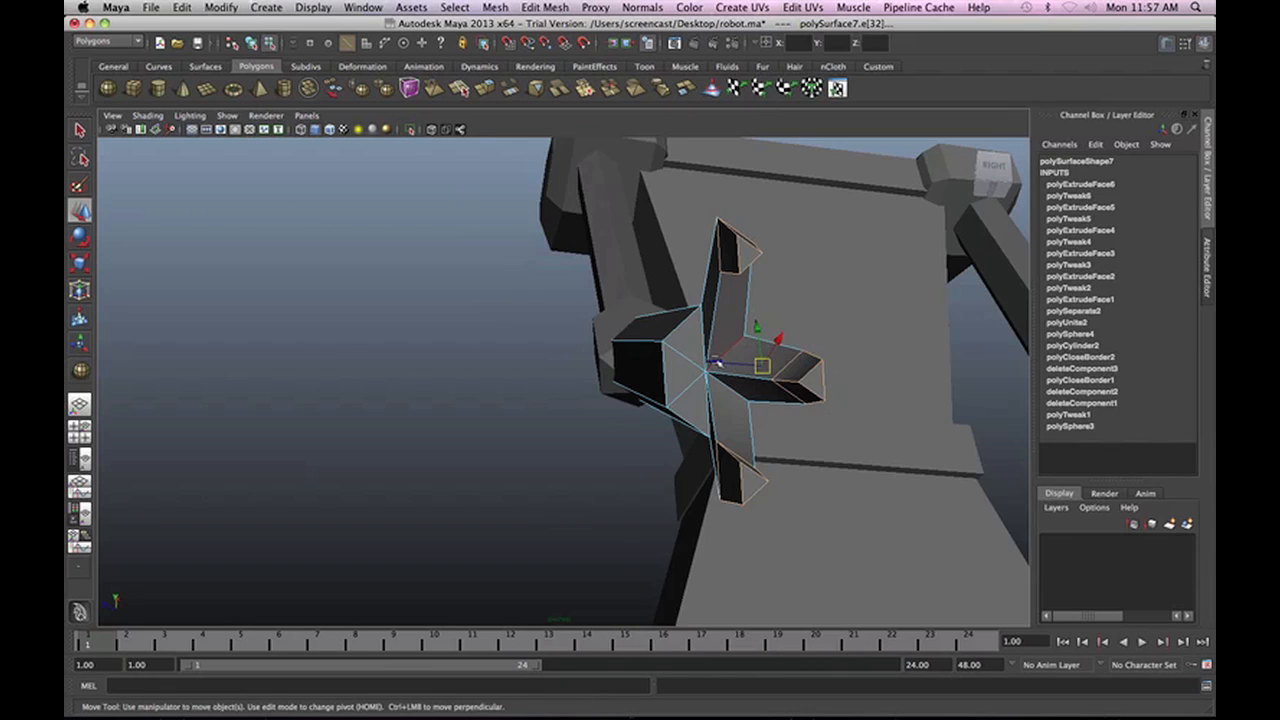
drag(717, 363, 759, 365)
Extrude the small triangular face at the wrist end of the arm with the hand to start another finger.
alt+drag(840, 444, 934, 363)
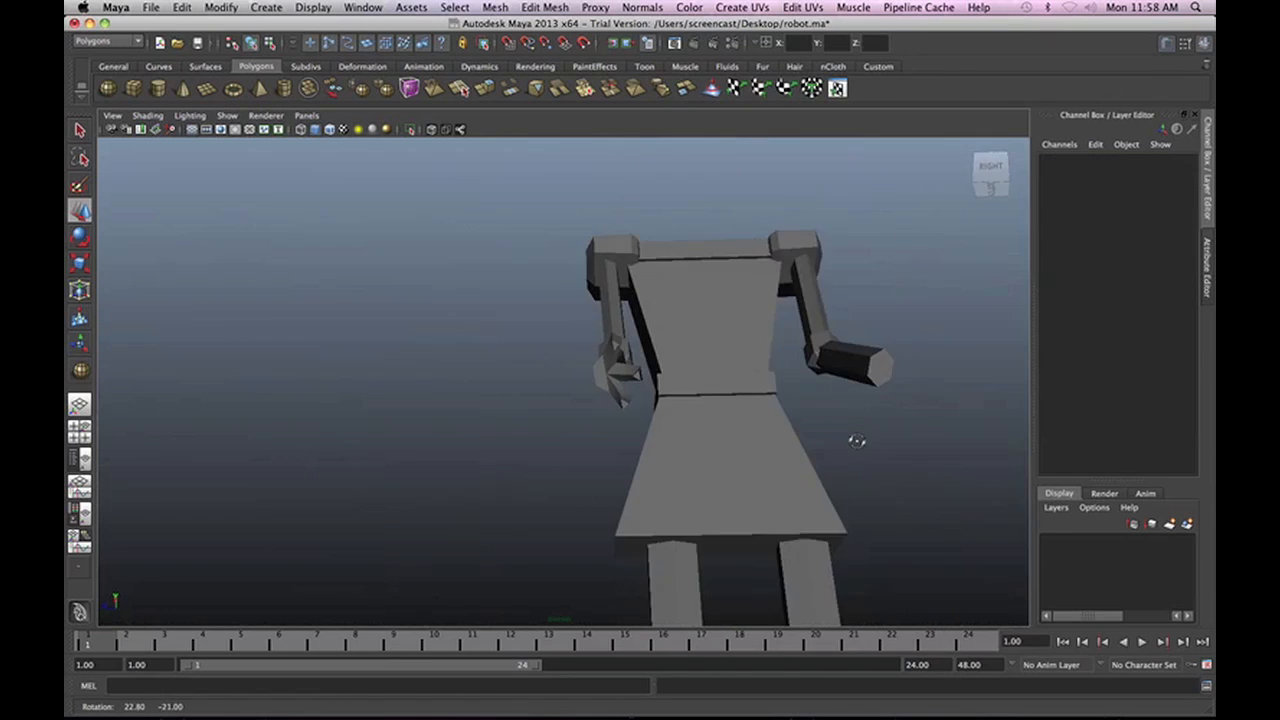
alt+drag(851, 443, 790, 483)
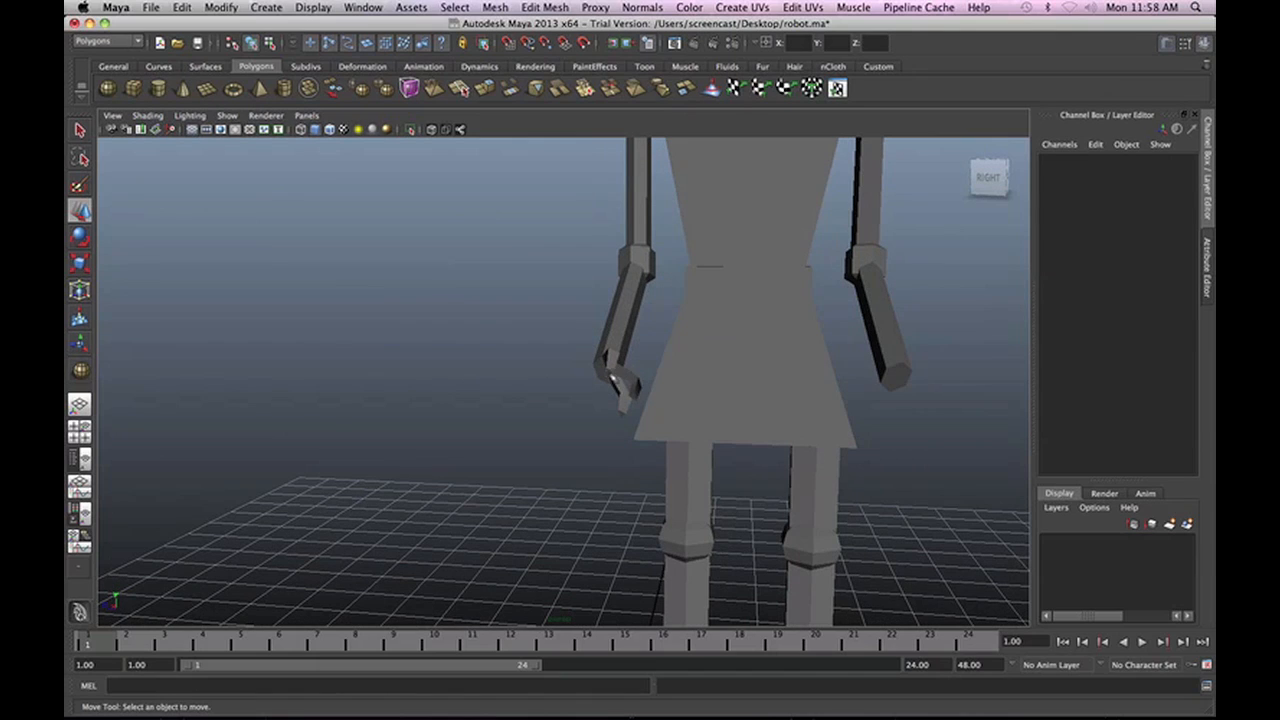
click(608, 372)
key(f)
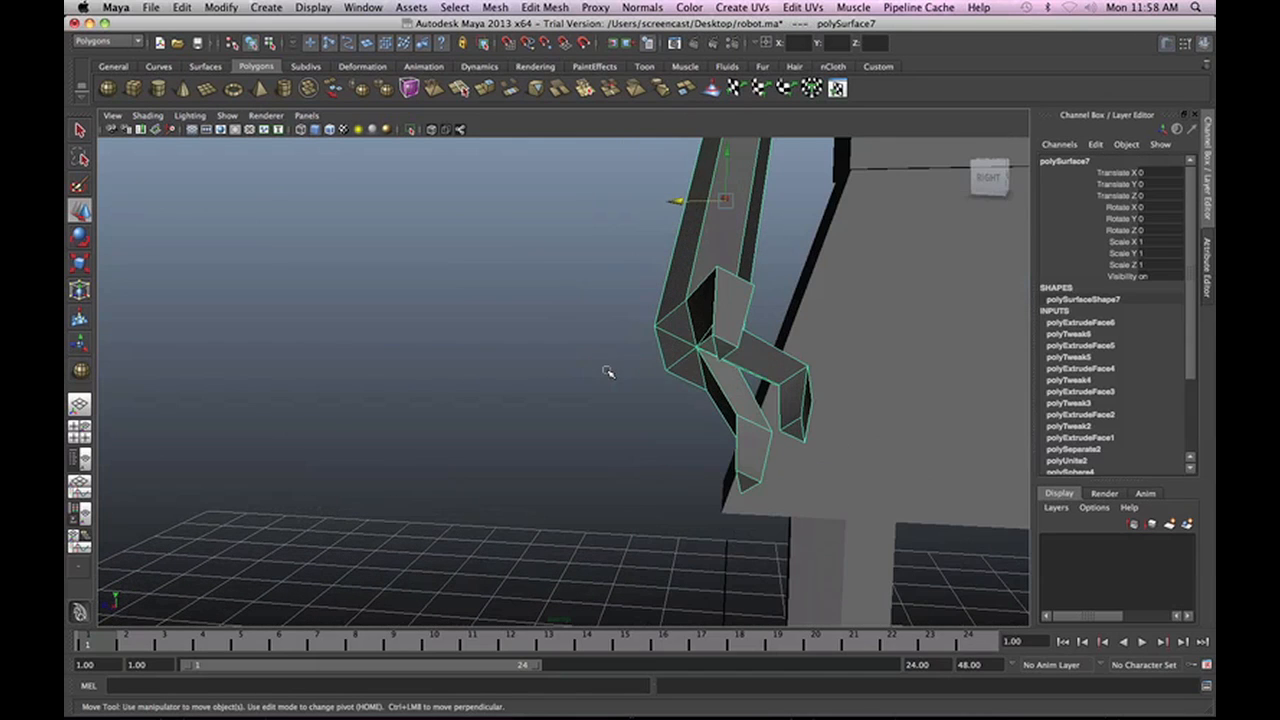
right_click(697, 330)
click(695, 362)
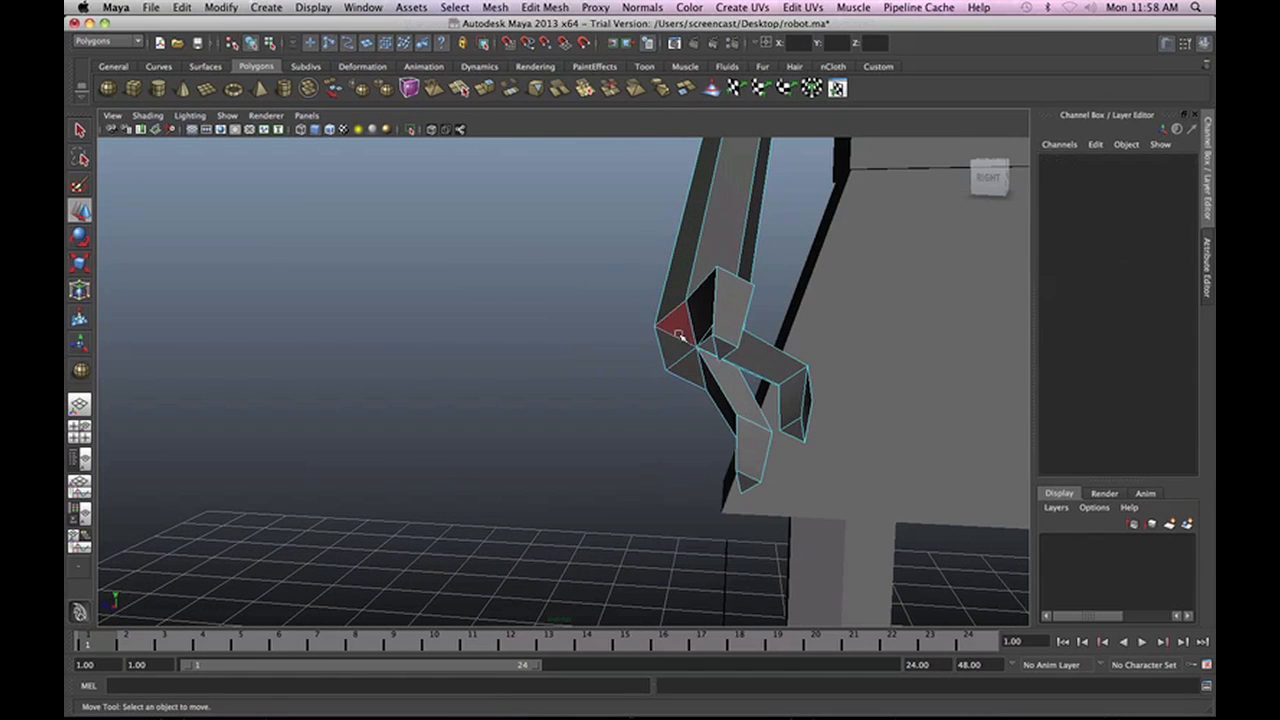
click(682, 336)
alt+drag(682, 336, 700, 280)
click(557, 7)
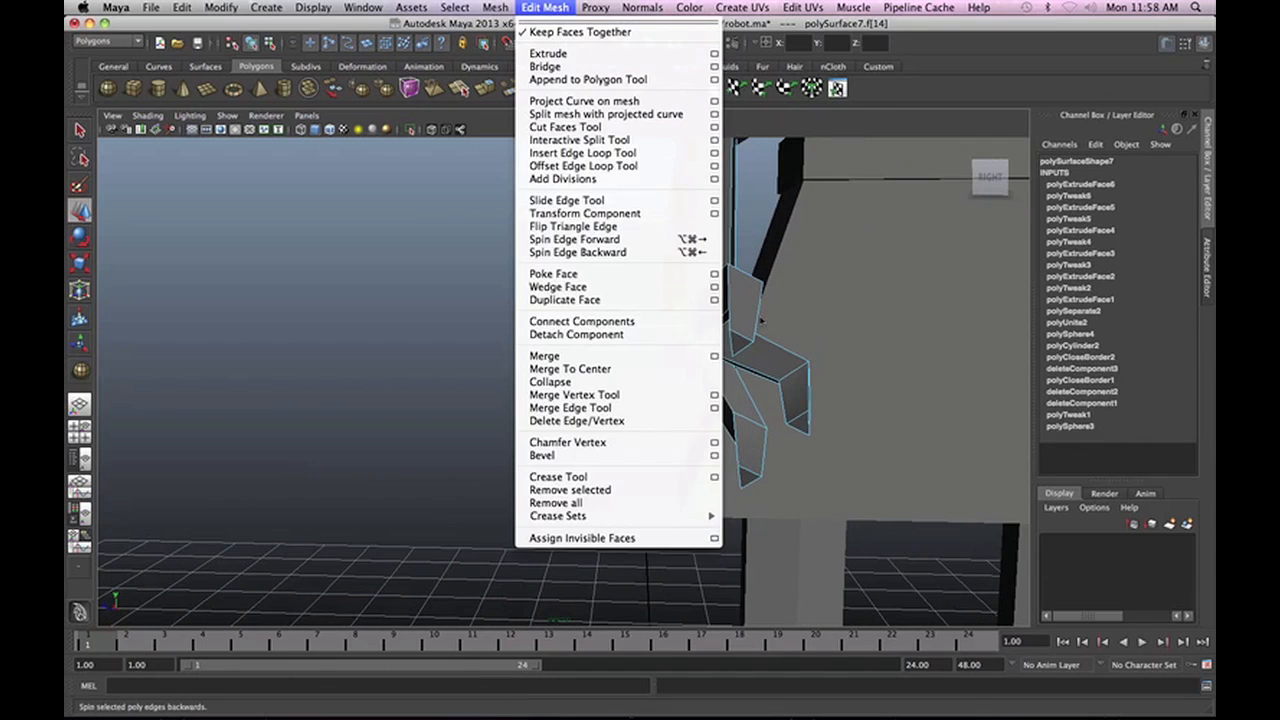
click(732, 290)
Shape the newest finger by scaling its extruded end face.
middle_drag(690, 217, 681, 213)
key(e)
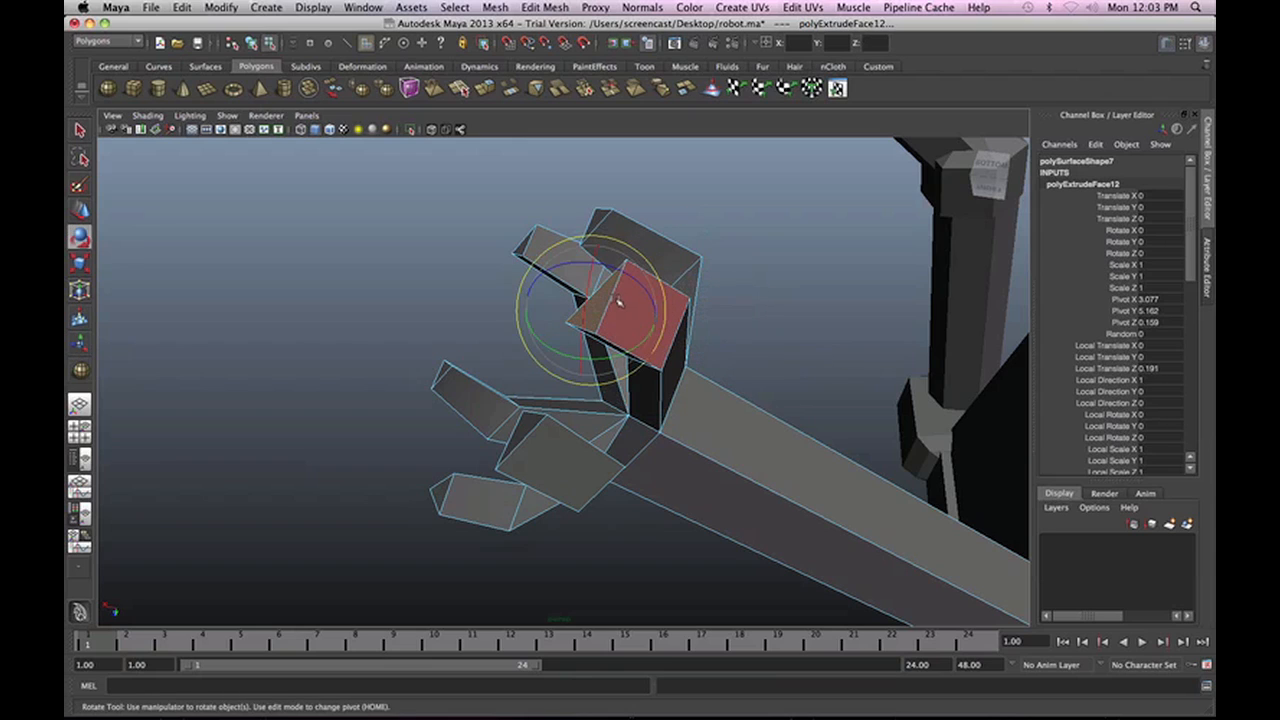
key(r)
drag(657, 321, 576, 312)
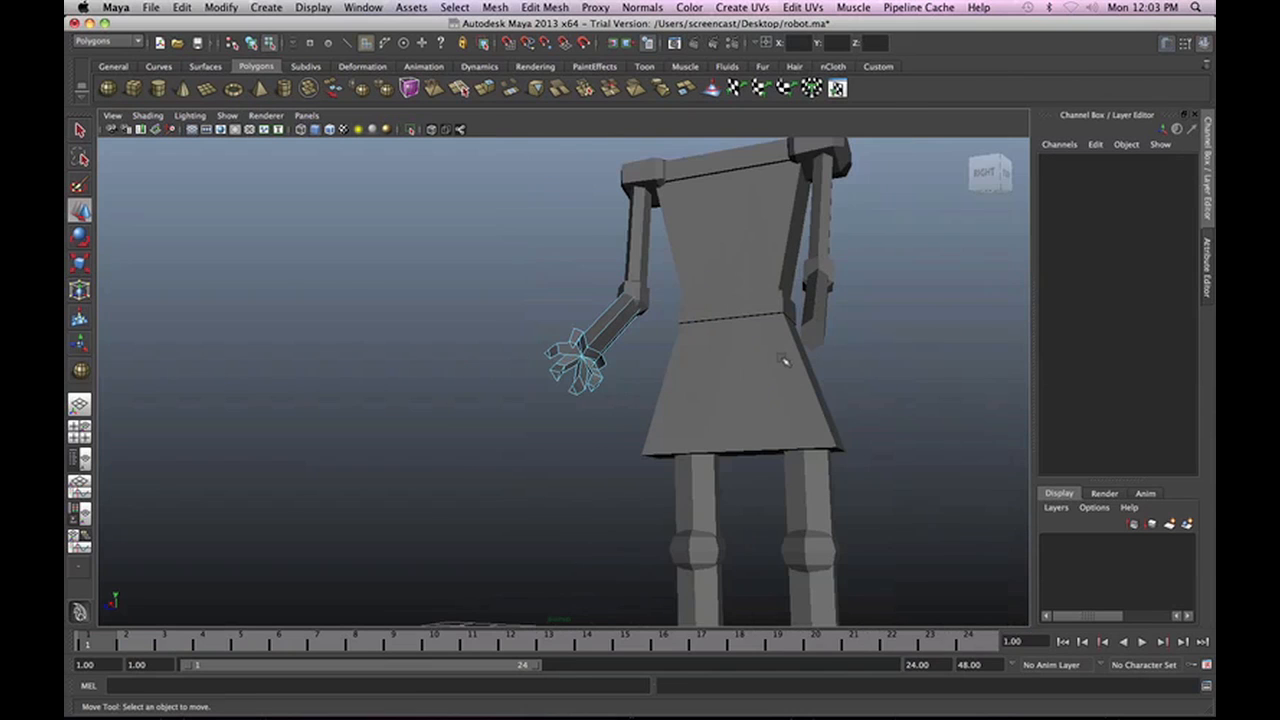
In object mode, separate the arm without a hand into its individual meshes and center their pivots.
right_drag(784, 361, 836, 345)
alt+drag(883, 380, 806, 458)
scroll(790, 430, up, 3)
click(721, 337)
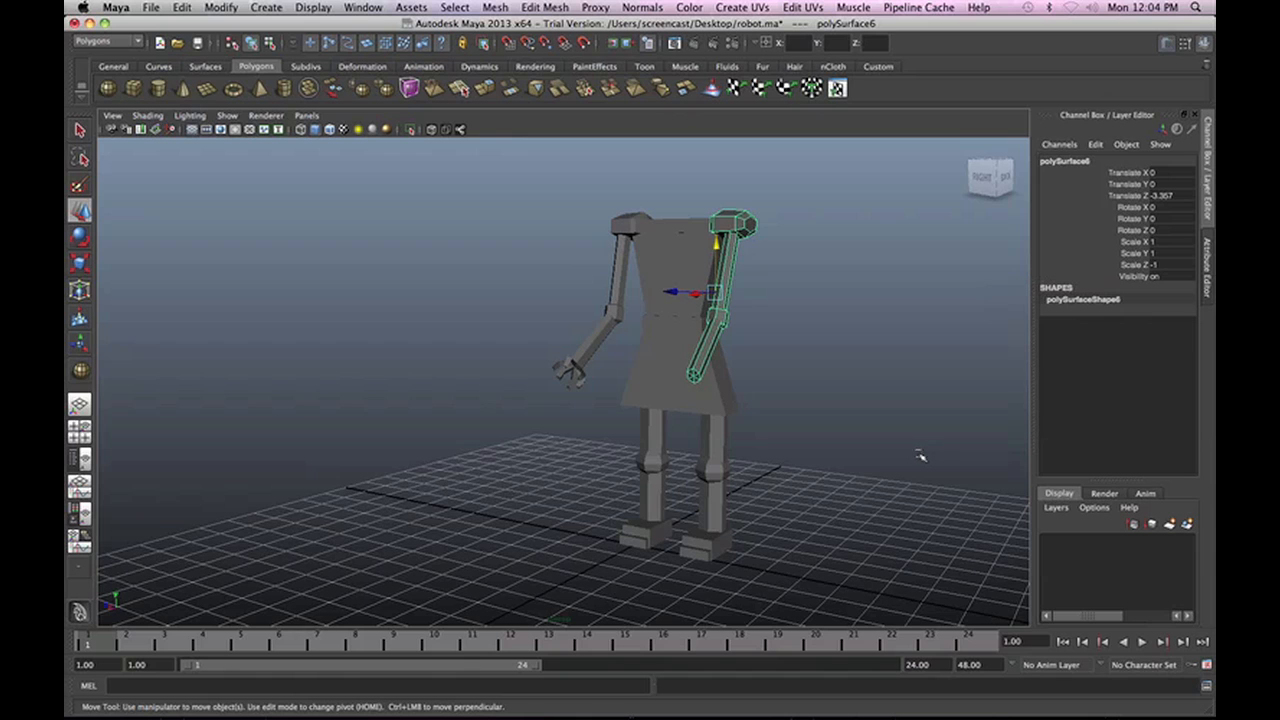
scroll(916, 398, up, 5)
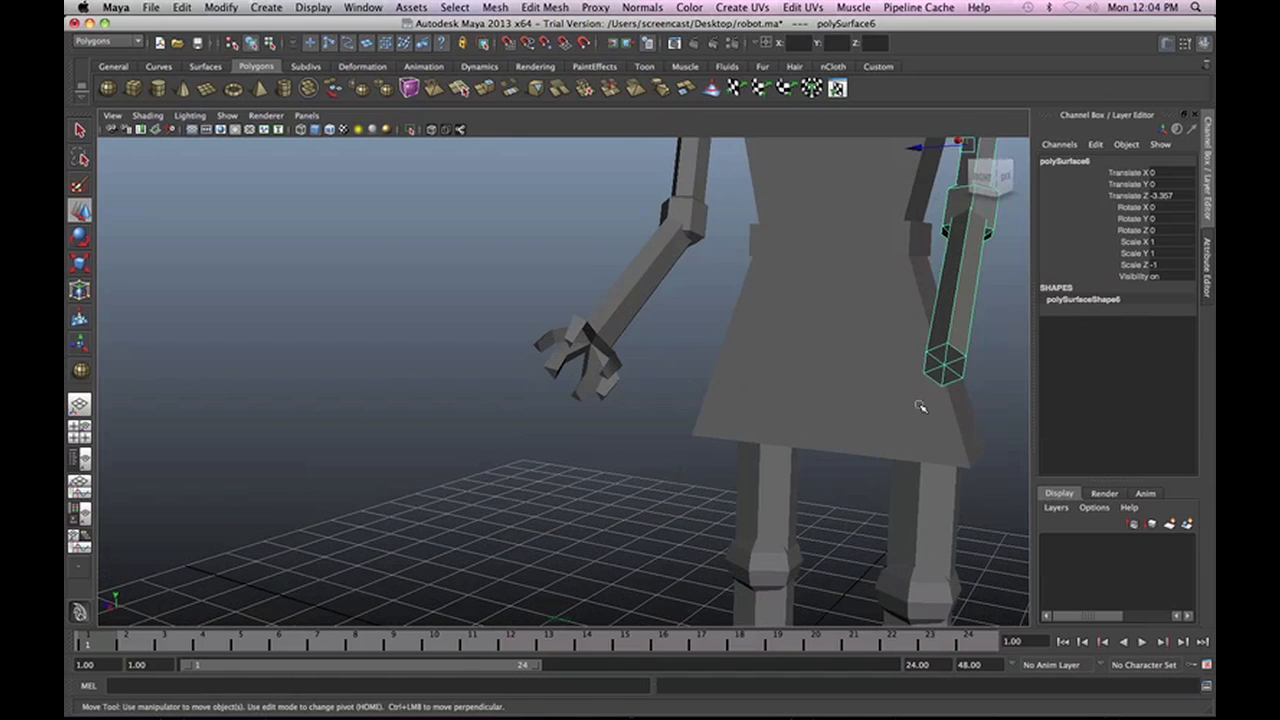
alt+drag(920, 407, 830, 400)
scroll(832, 401, down, 3)
alt+middle_drag(836, 394, 836, 393)
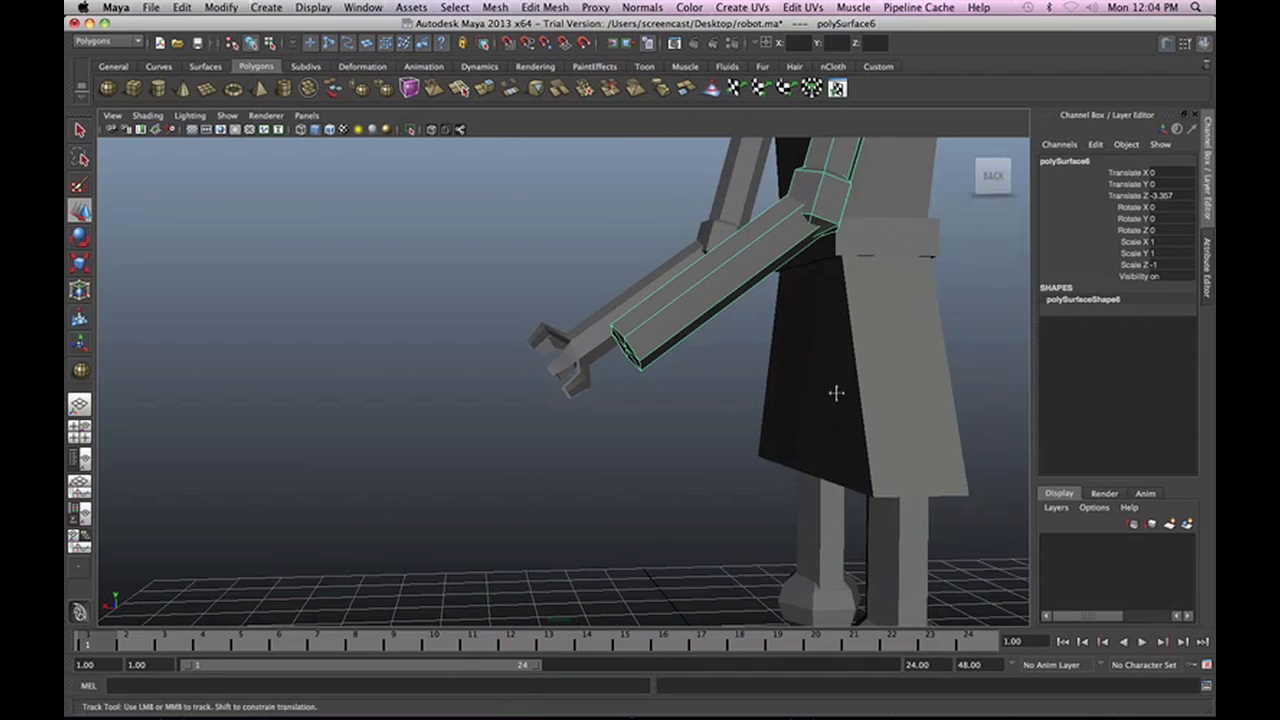
alt+drag(836, 393, 795, 466)
key(w)
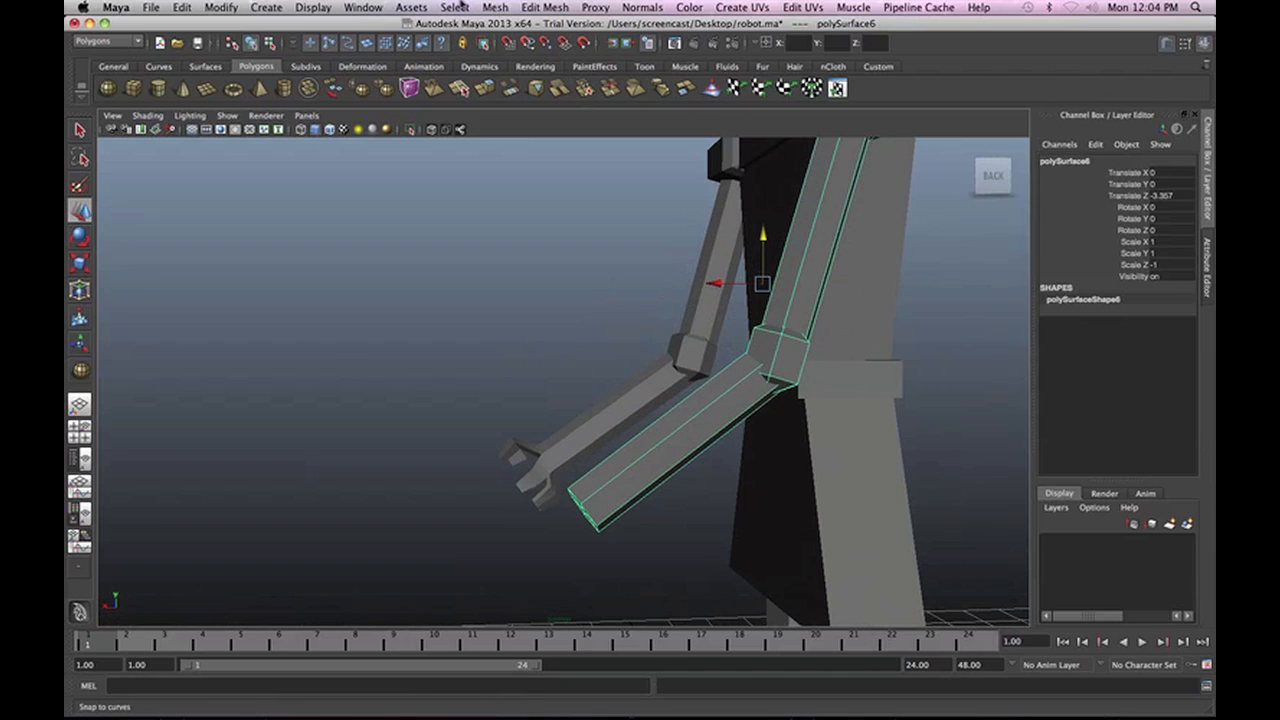
click(413, 8)
mouse_move(508, 10)
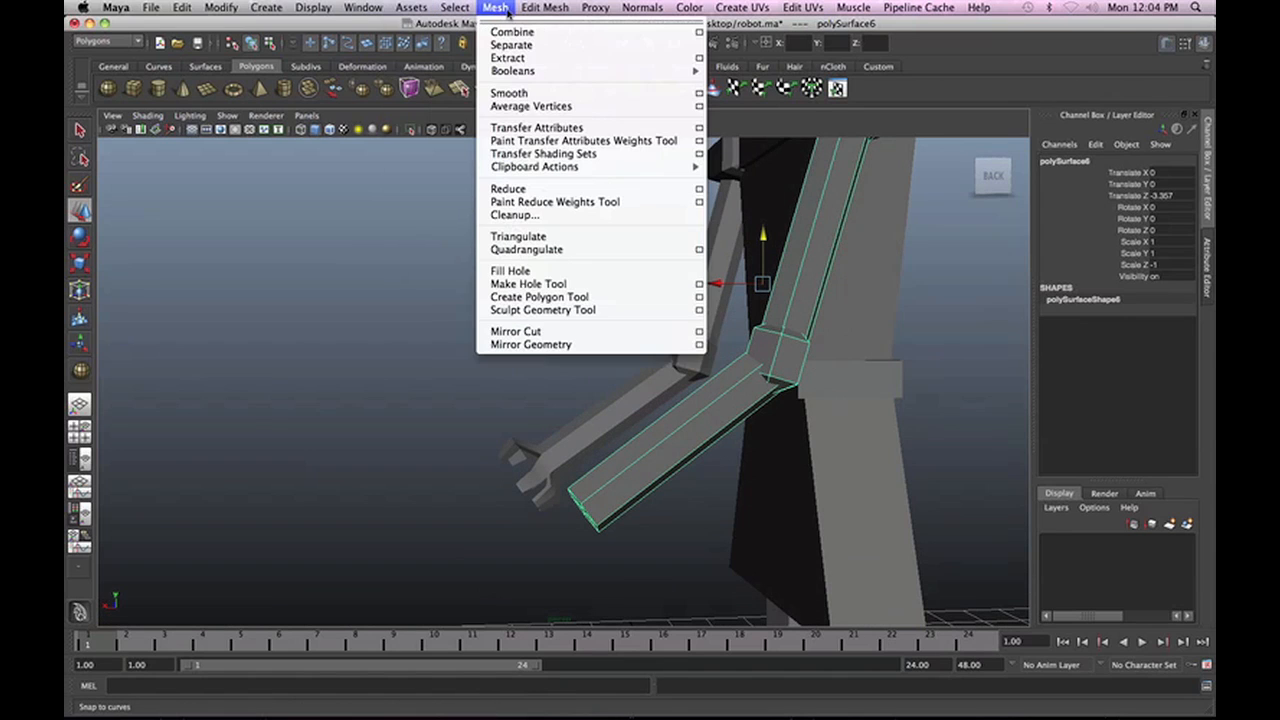
click(528, 45)
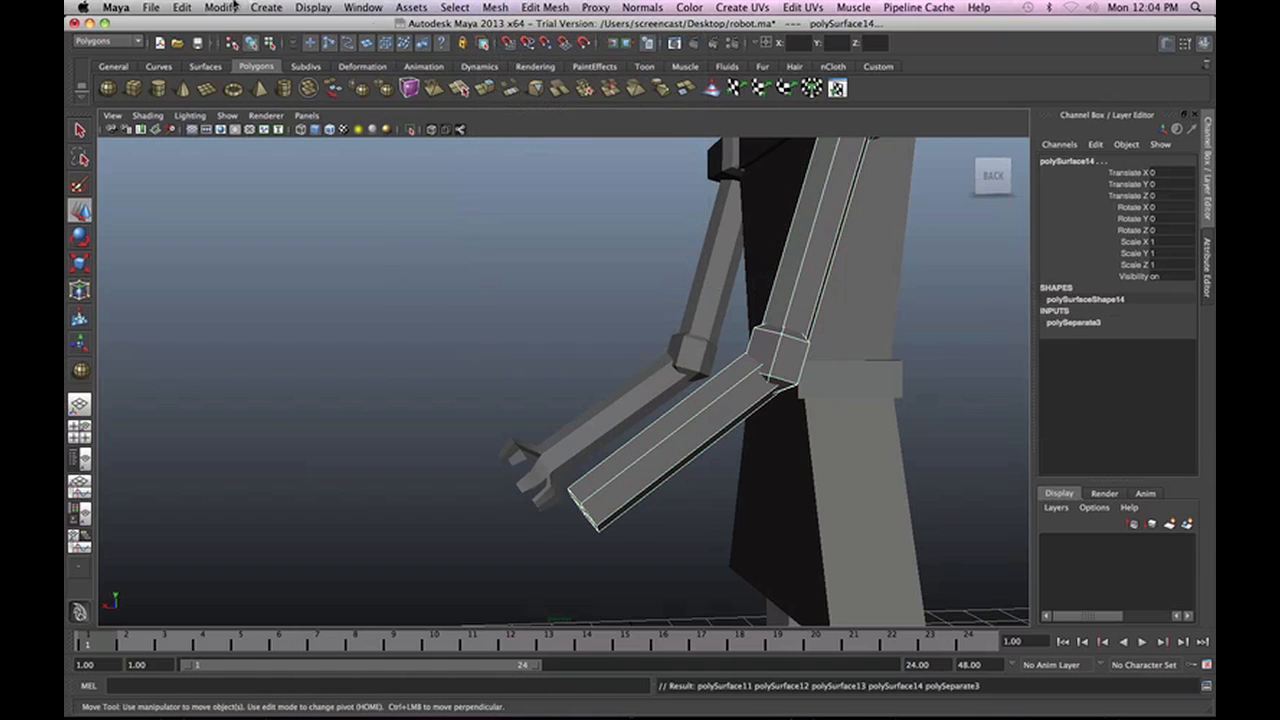
click(235, 8)
click(276, 164)
Raise the separated forearm by rotating it about 20° around Z, and move it to about X 0.141, Y 0.315 to meet the elbow.
click(760, 474)
click(731, 427)
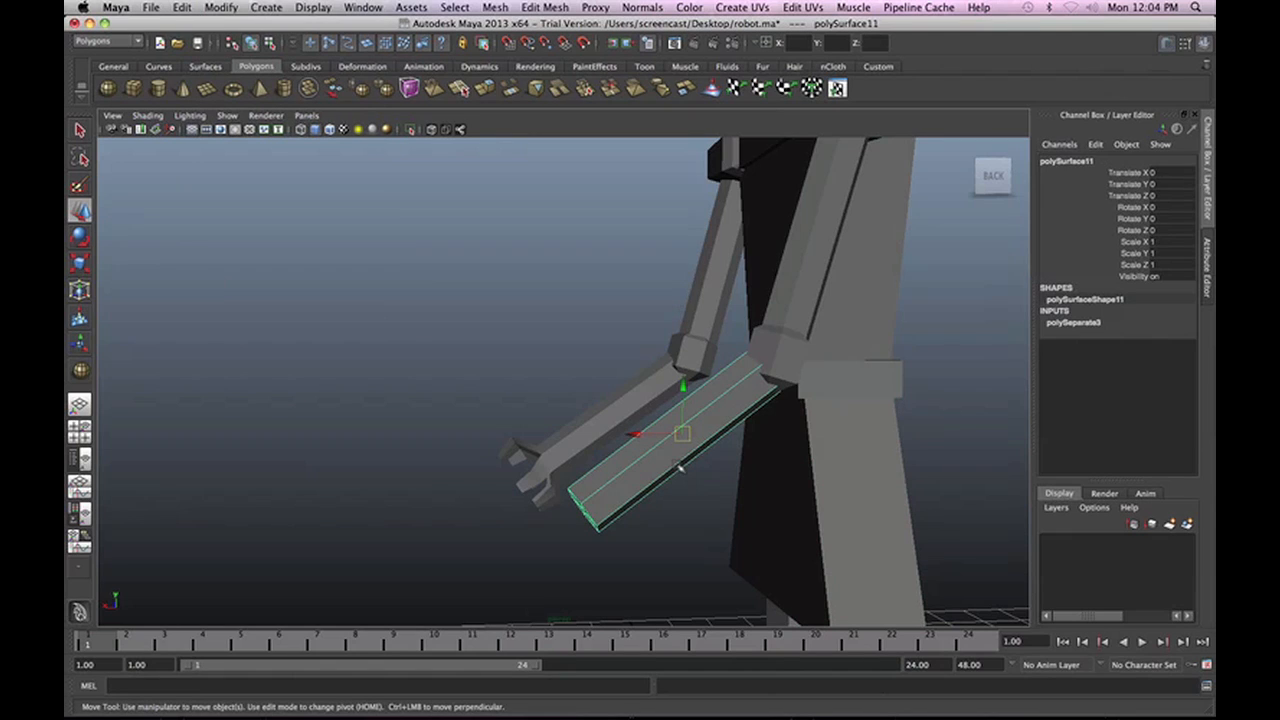
key(e)
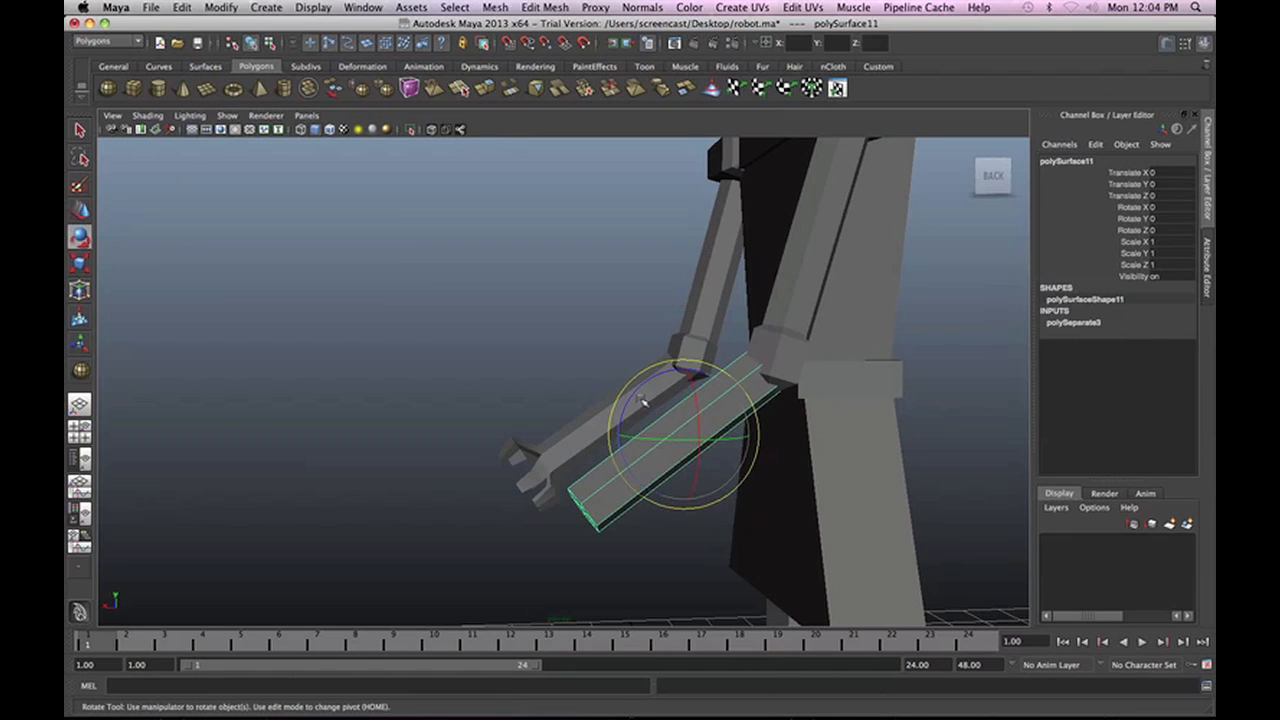
drag(642, 396, 671, 344)
key(w)
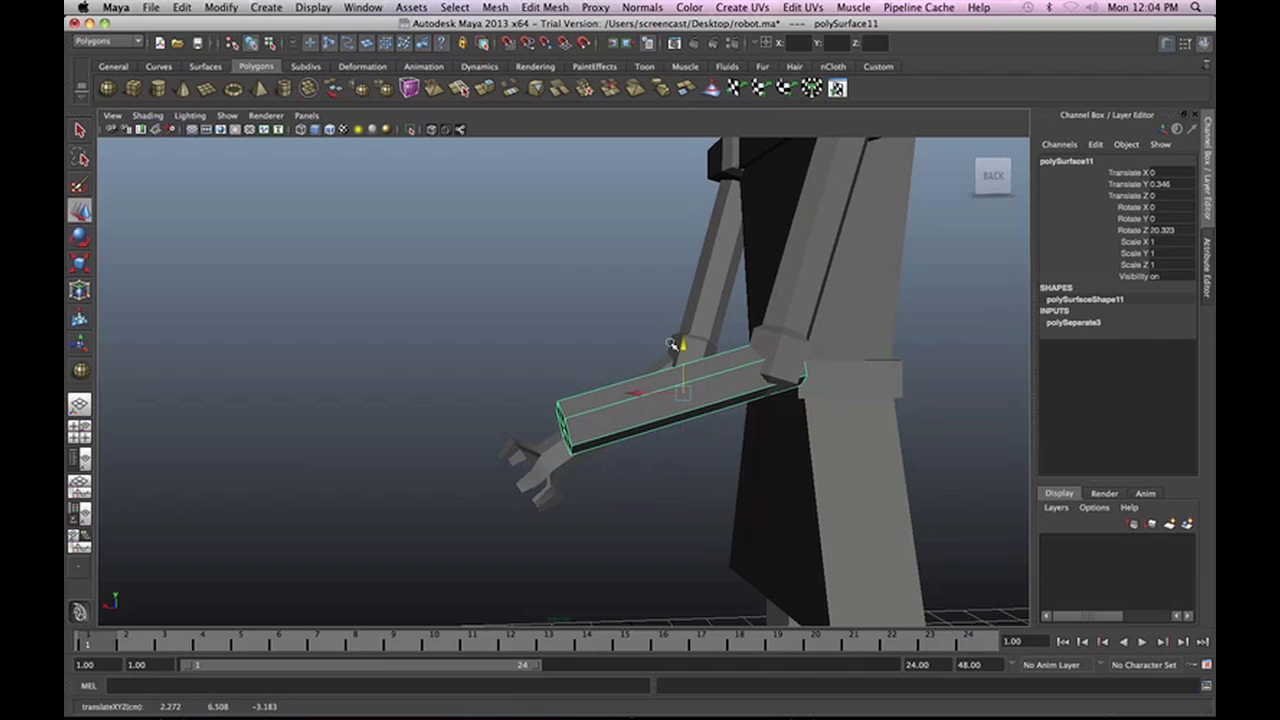
drag(645, 393, 625, 390)
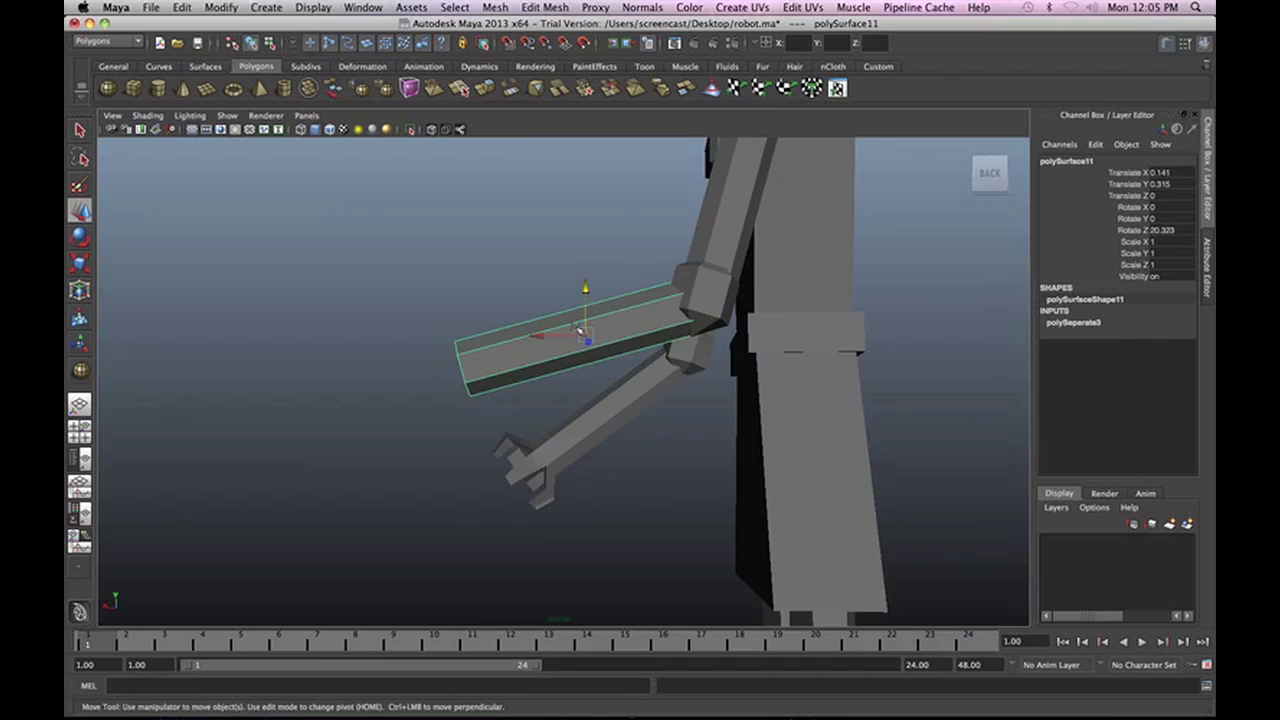
Make the raised forearm a live surface.
mouse_move(611, 419)
alt+mouse_down()
mouse_move(606, 428)
mouse_move(700, 416)
mouse_move(609, 413)
alt+mouse_up()
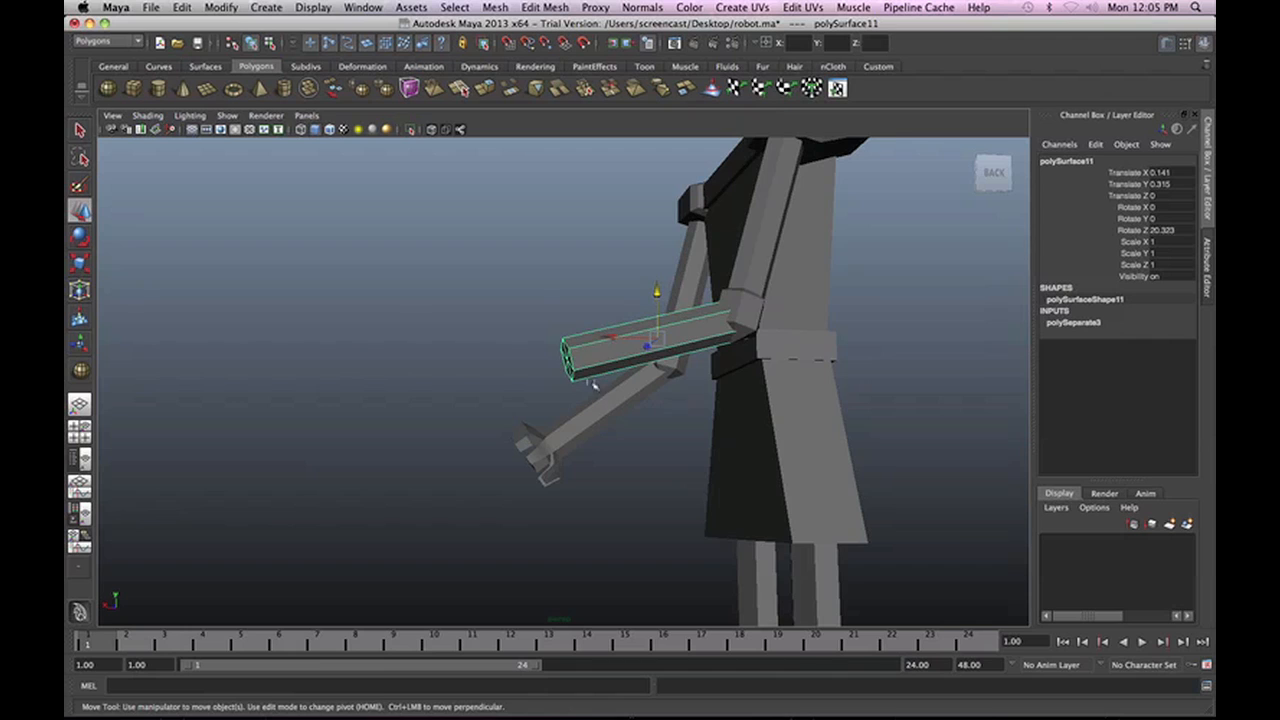
alt+drag(544, 264, 395, 299)
click(262, 8)
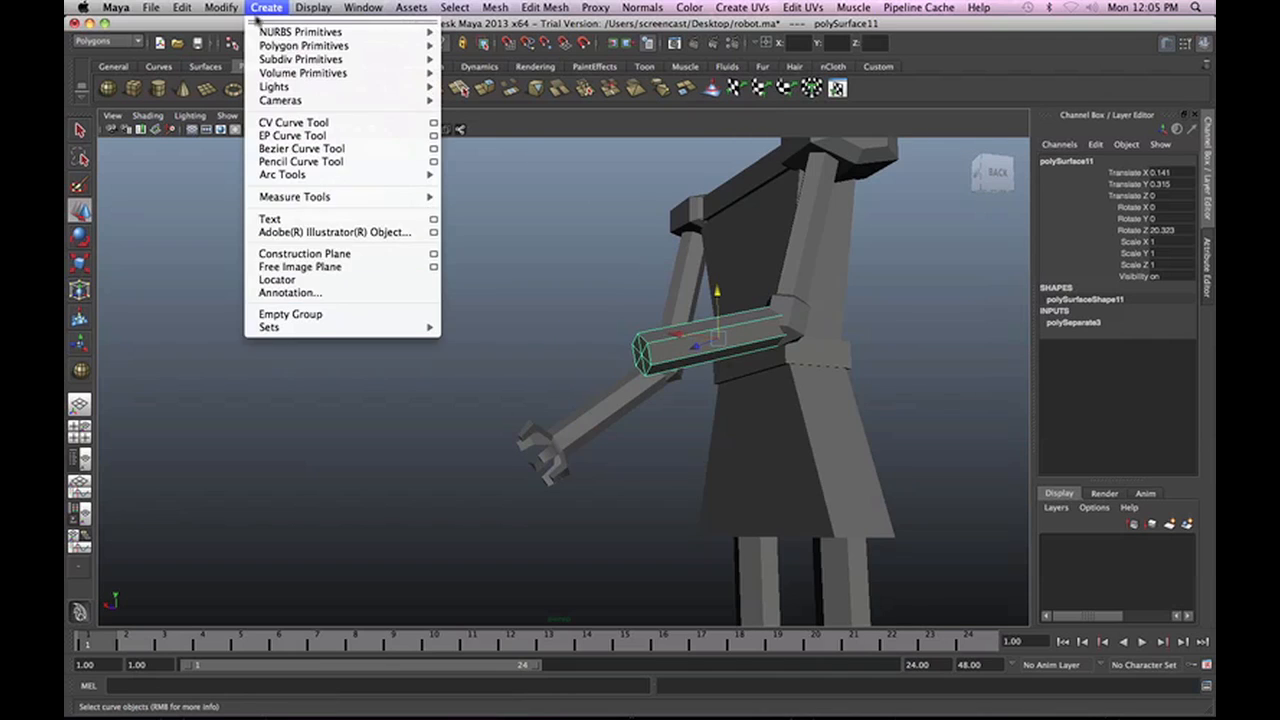
mouse_move(221, 8)
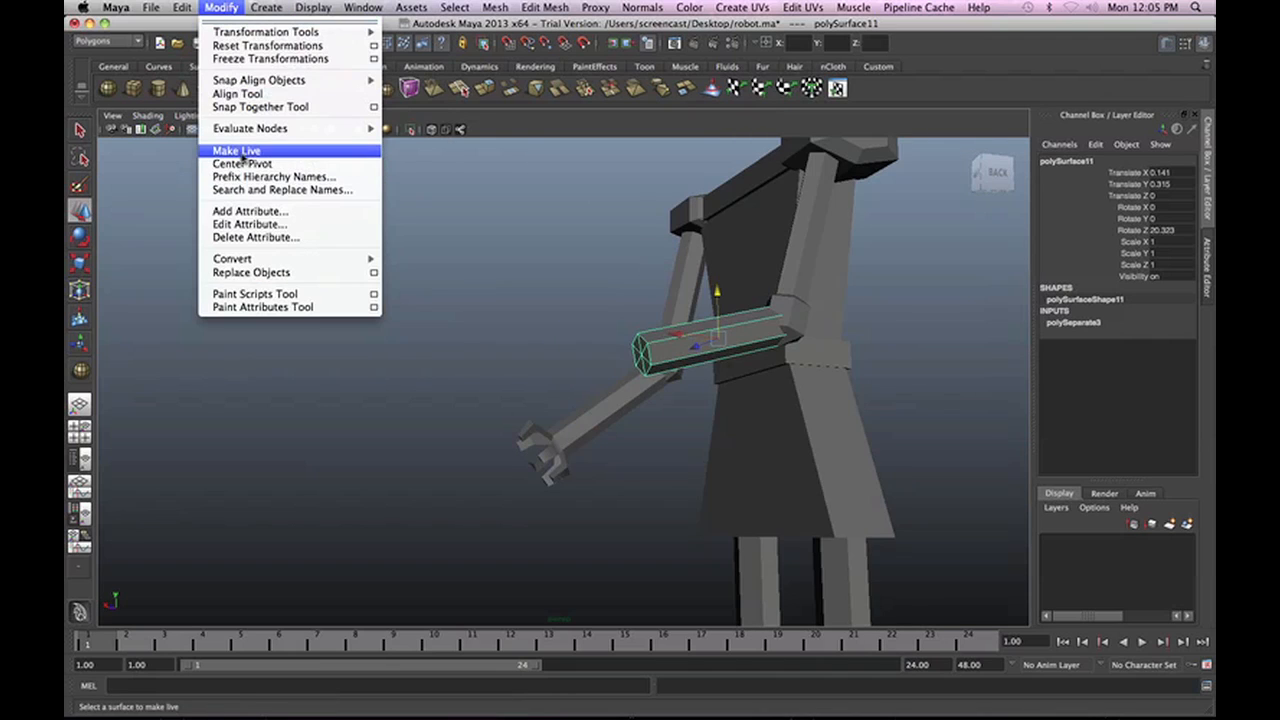
click(242, 151)
Draw a polygon pipe on the end cap of the live forearm, extending it outward and setting its wall thickness.
click(284, 88)
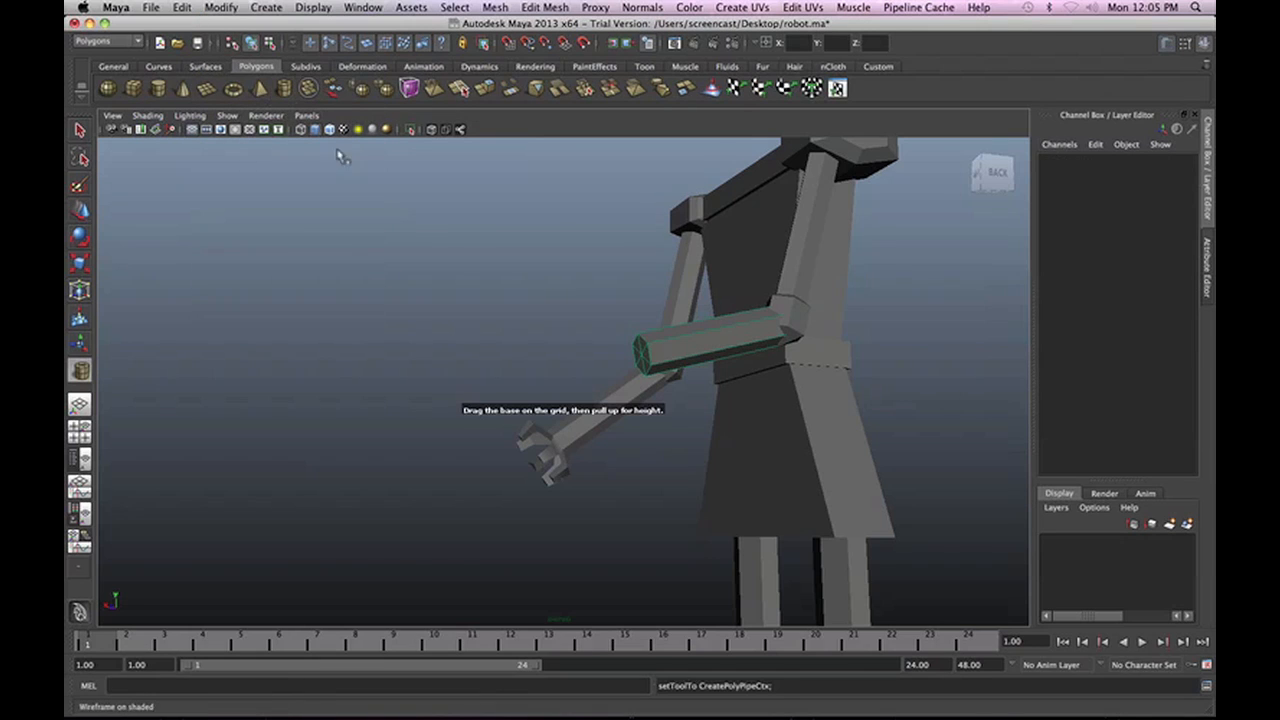
alt+drag(634, 387, 831, 416)
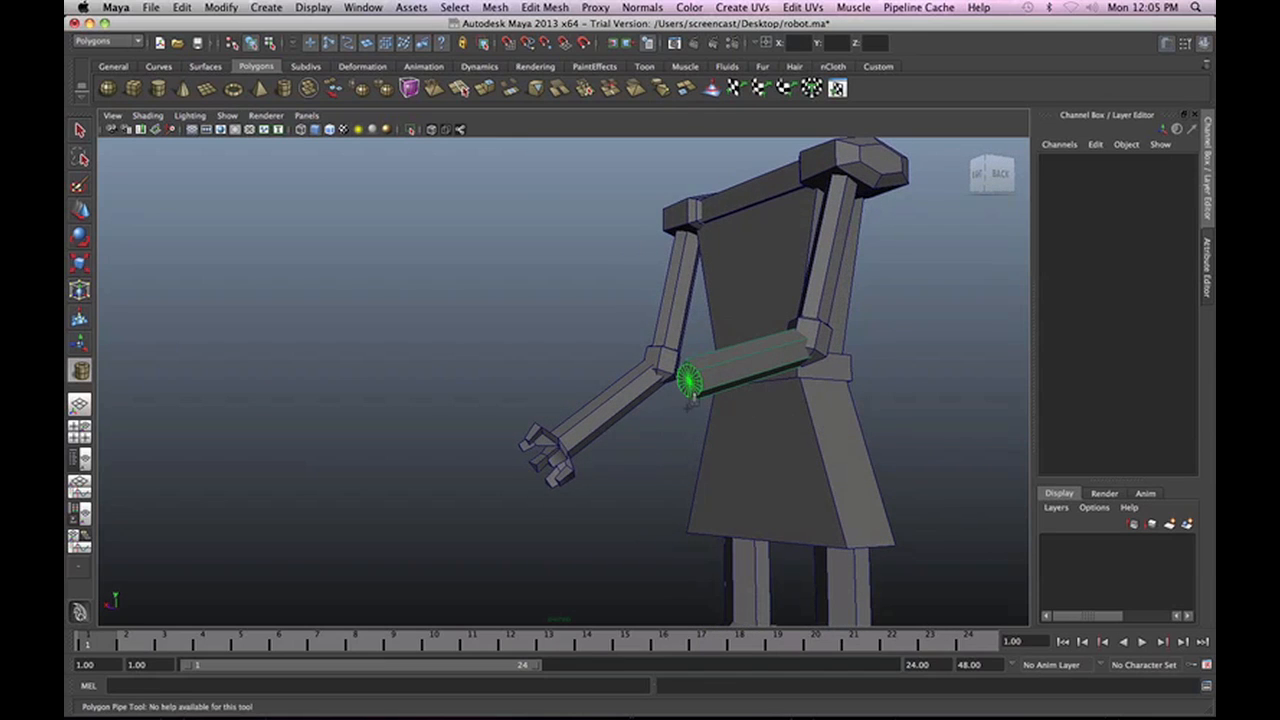
drag(689, 403, 525, 447)
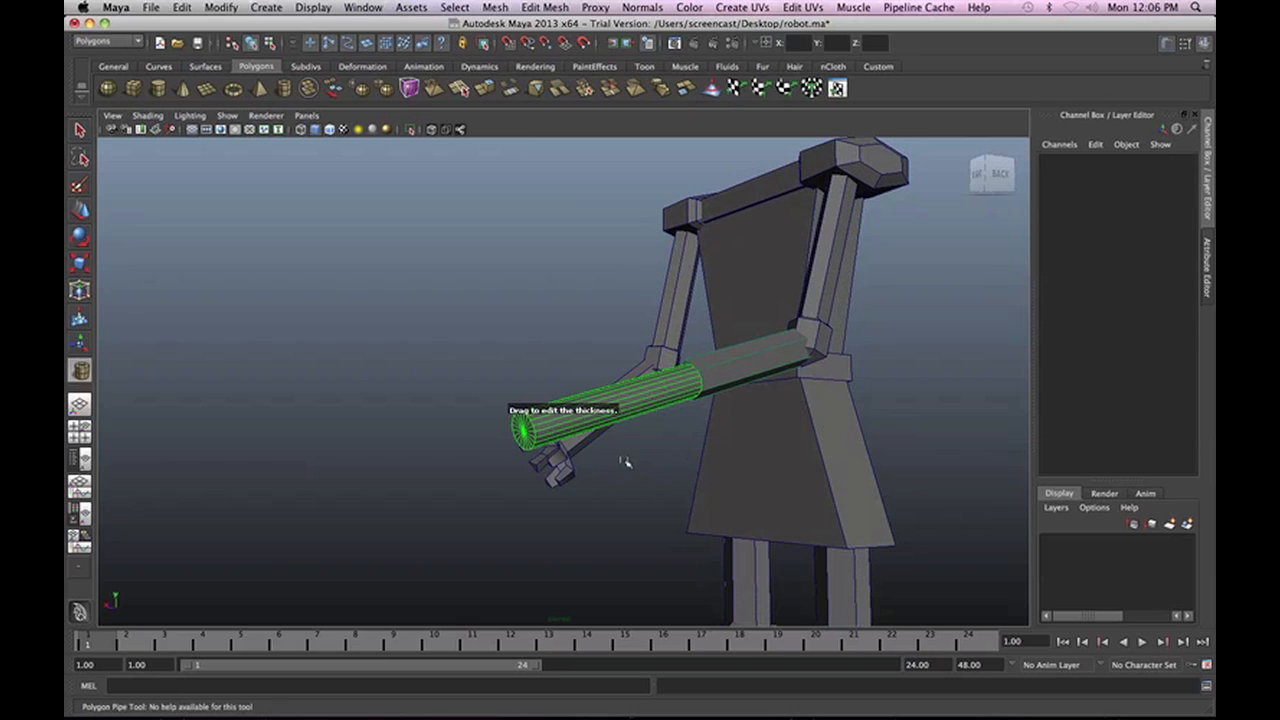
alt+drag(626, 461, 868, 398)
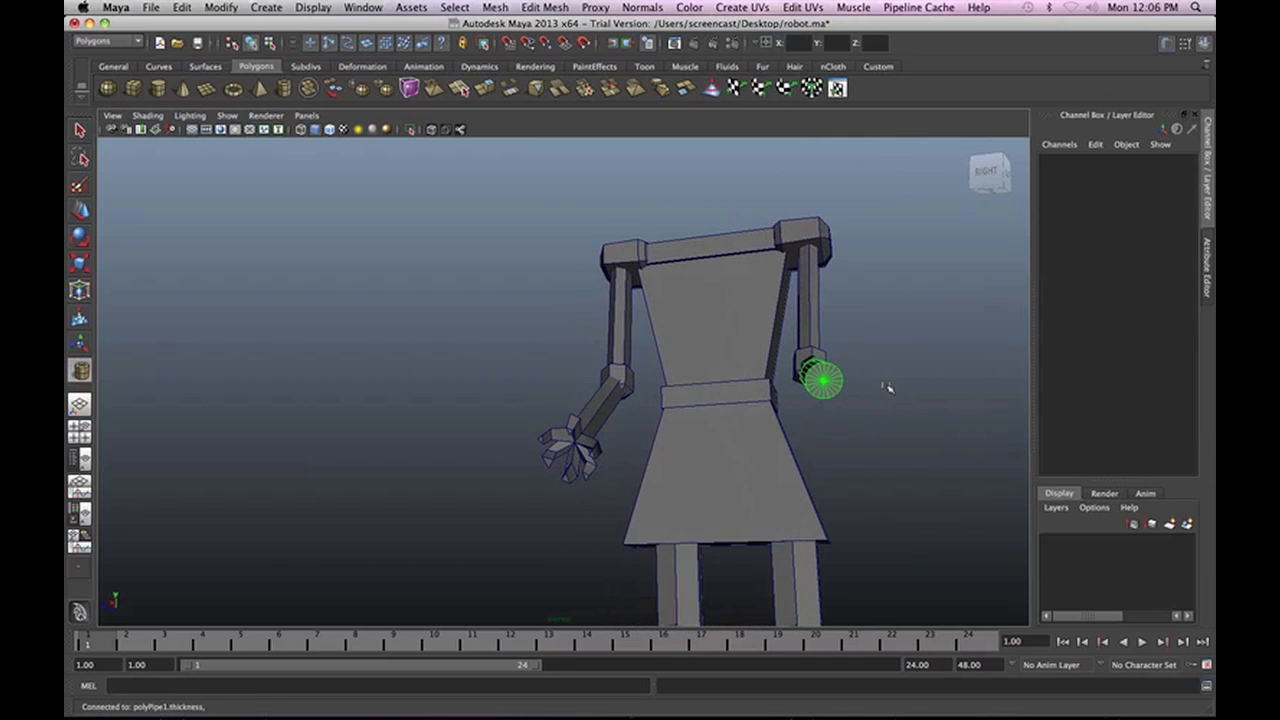
drag(936, 377, 879, 388)
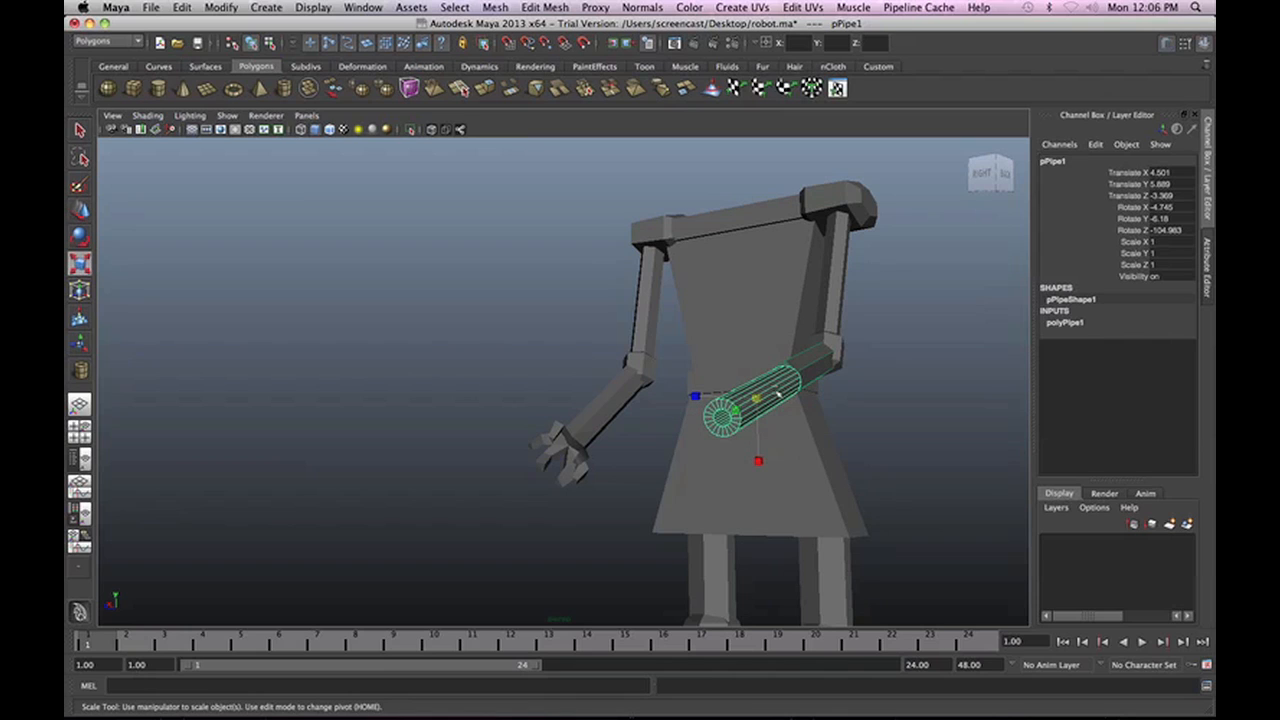
Scale the pipe to about 1.94 in X and Z and 0.45 in Y, and reposition it at the forearm's end.
drag(762, 399, 810, 377)
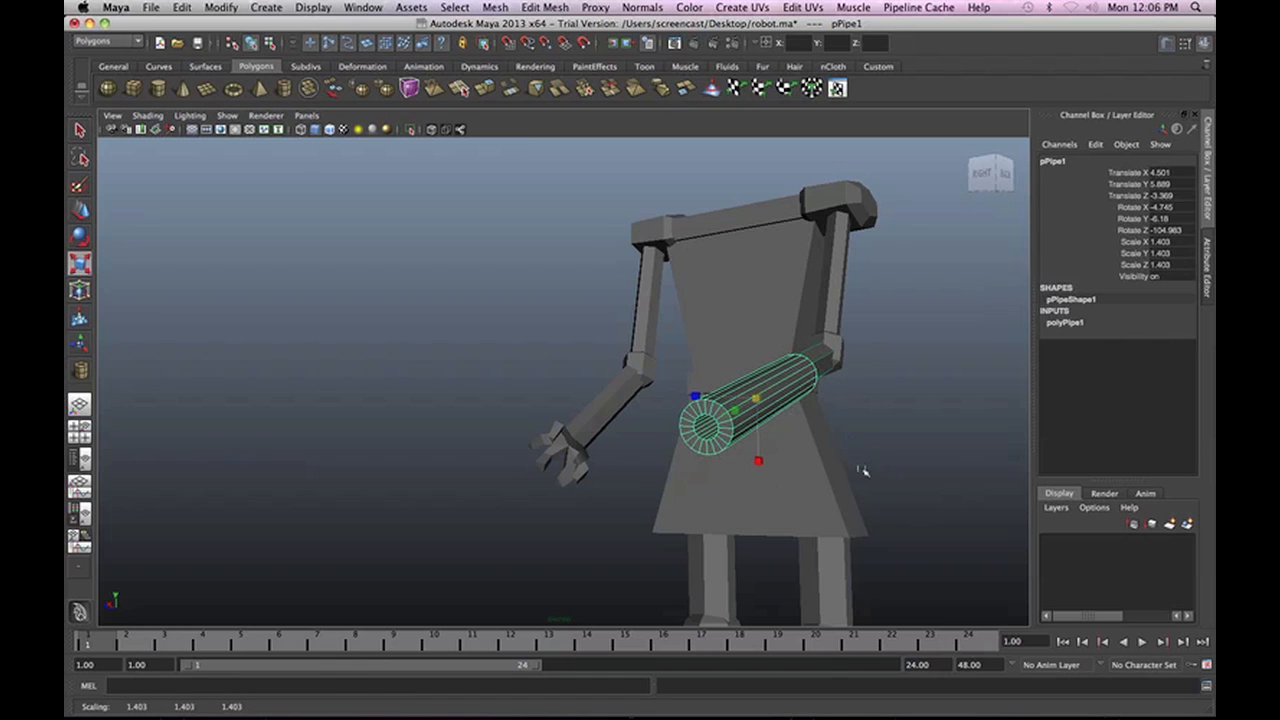
alt+drag(862, 470, 756, 442)
drag(555, 457, 588, 459)
drag(587, 461, 594, 460)
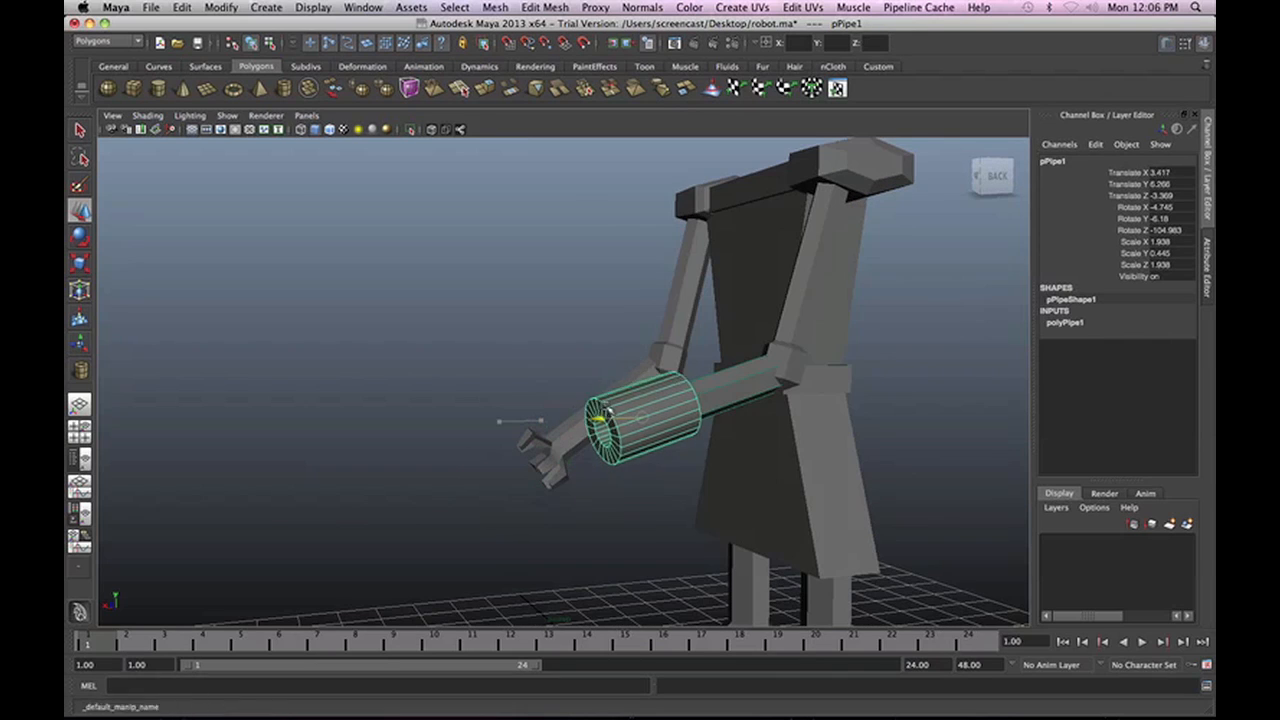
Move the pipe to about X 3.431, Y 6.22, Z -3.276 to centre it around the forearm's end.
drag(602, 415, 594, 419)
drag(643, 368, 643, 372)
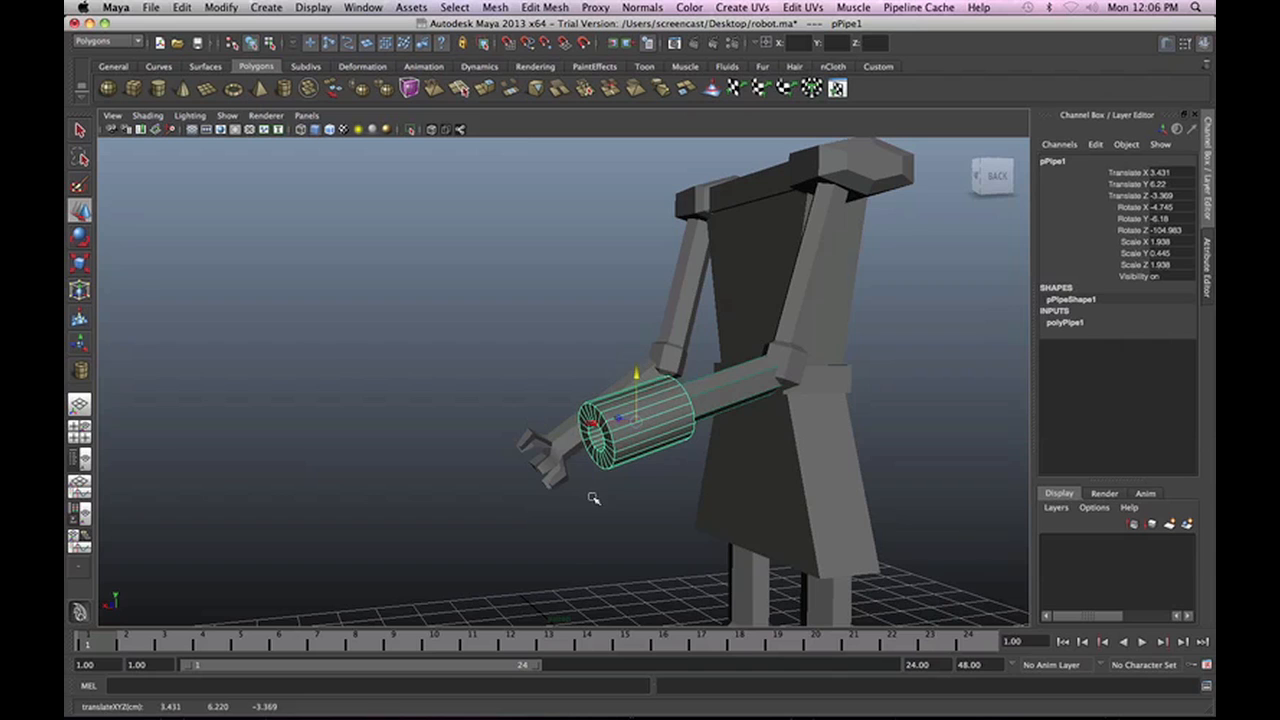
alt+drag(593, 497, 651, 491)
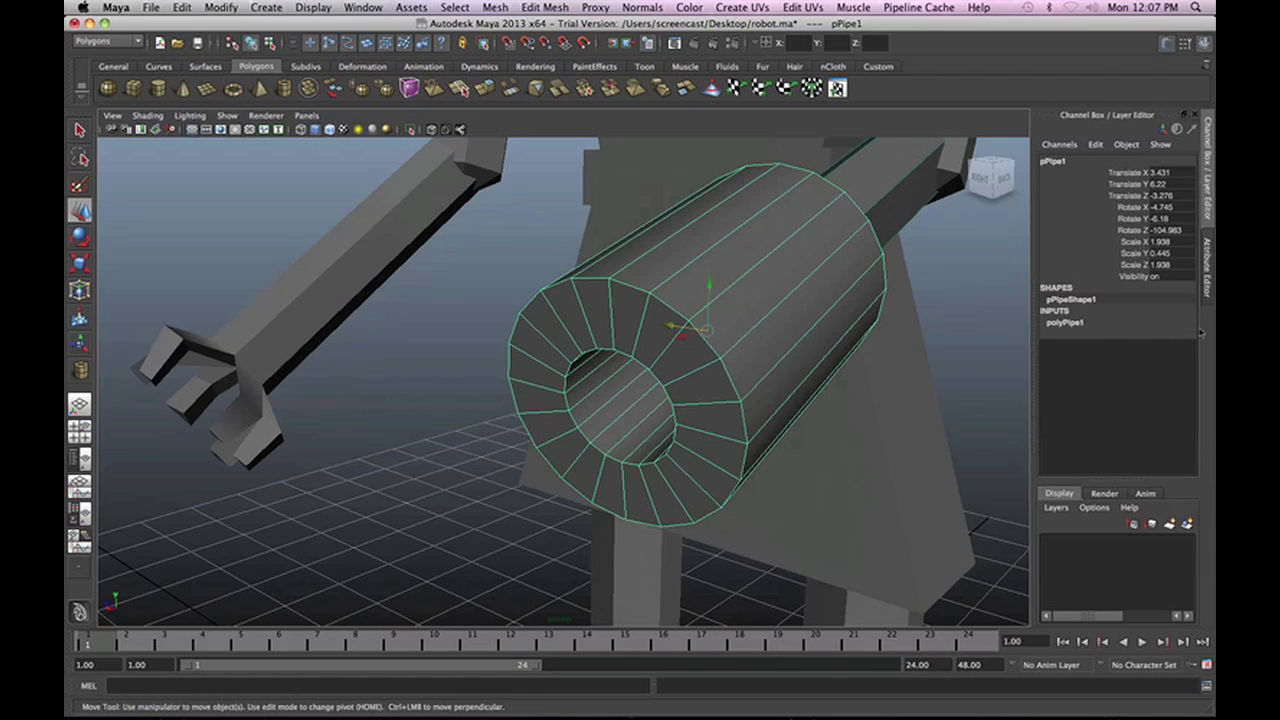
Increase the pipe's wall thickness to 0.13 in its construction inputs.
double_click(1066, 323)
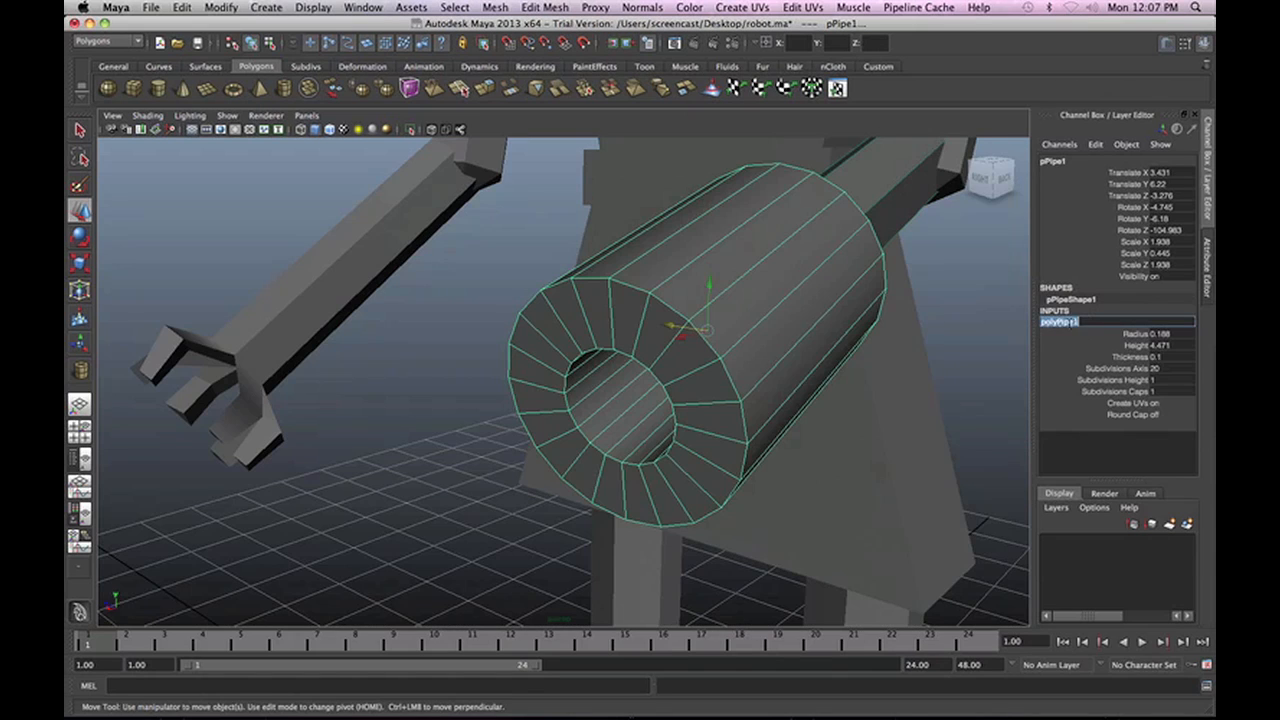
click(1180, 335)
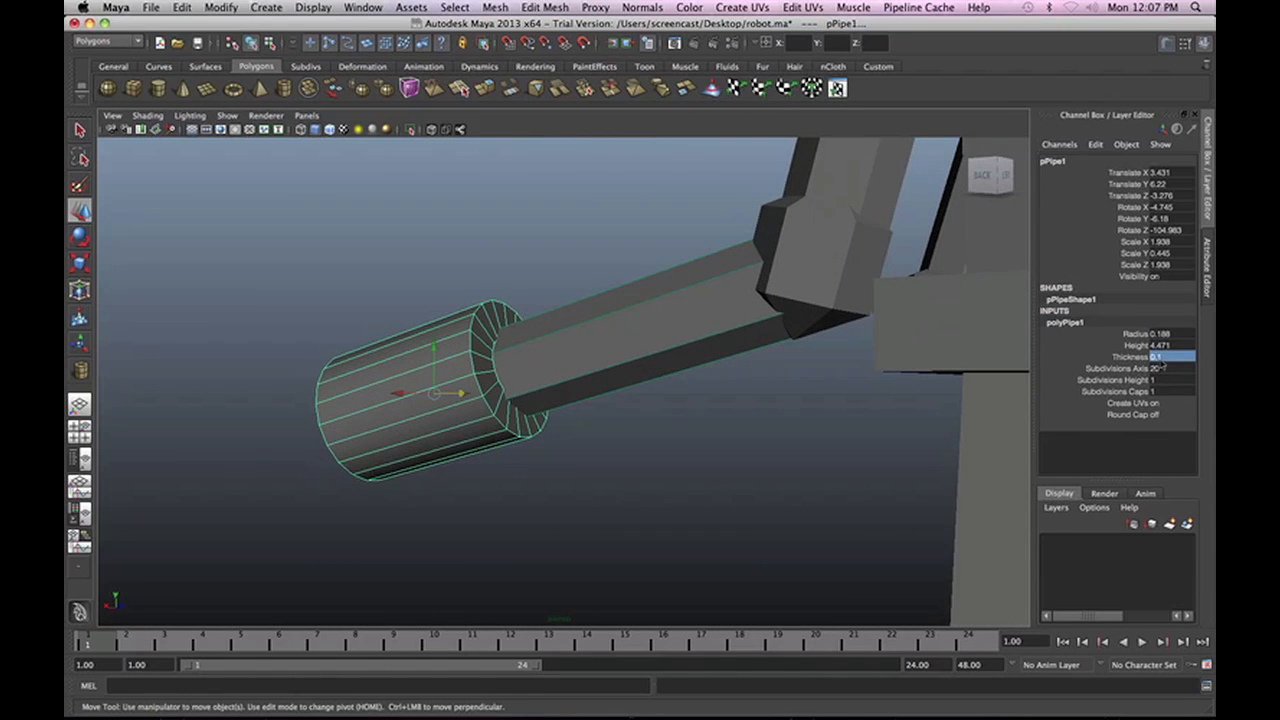
click(1166, 357)
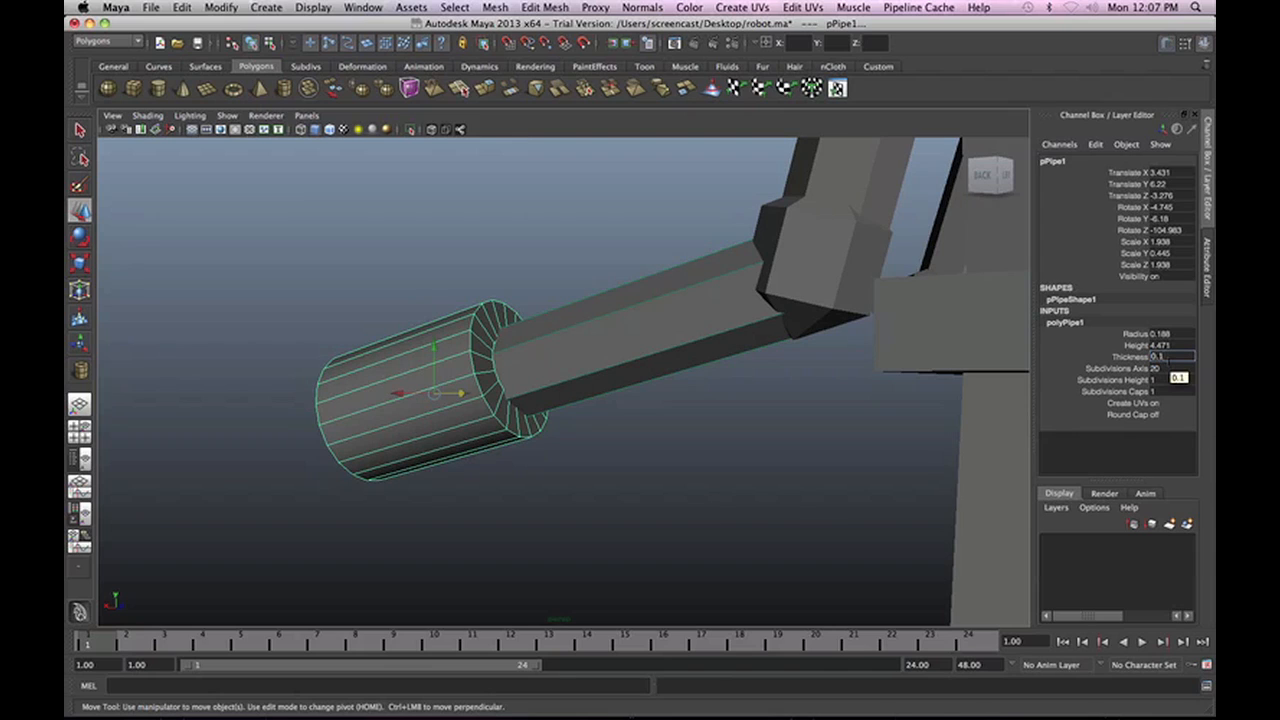
text(3)
key(Return)
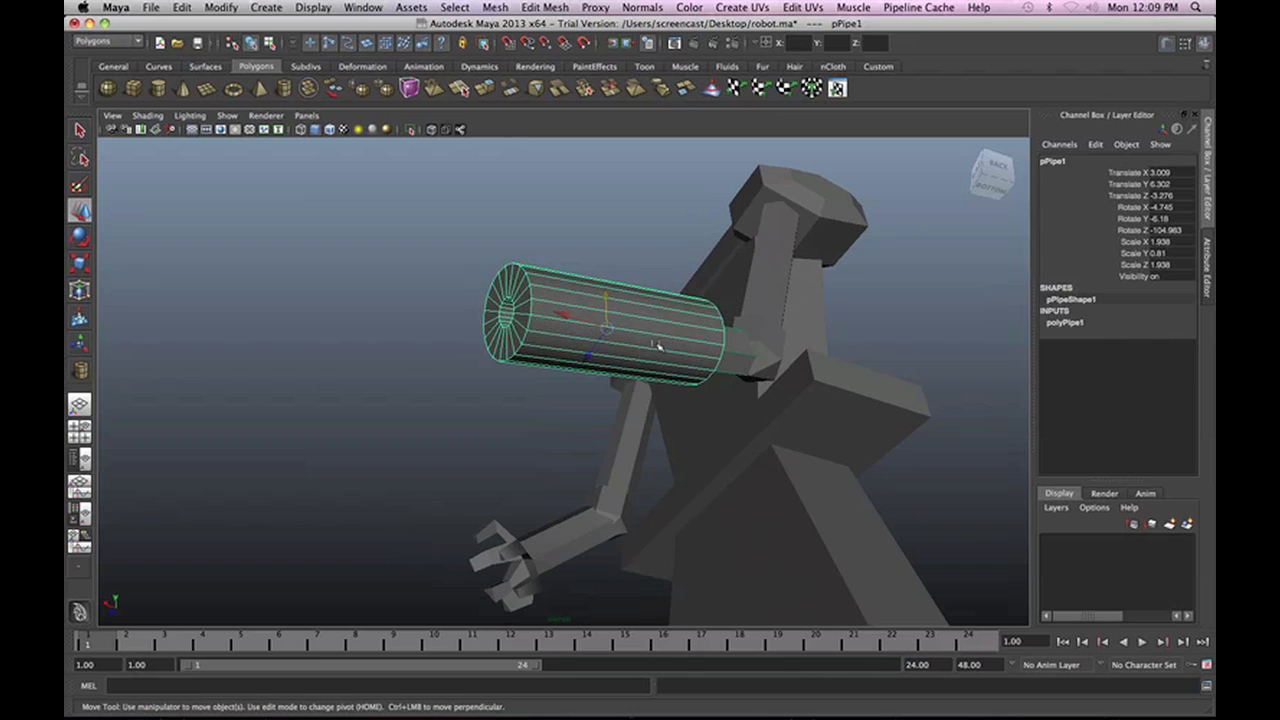
Duplicate the pipe and slide the copy outward along the forearm's line to about X 3.827, Y 6.073, Z -3.352.
key(ctrl+d)
drag(567, 316, 462, 296)
alt+drag(594, 349, 533, 398)
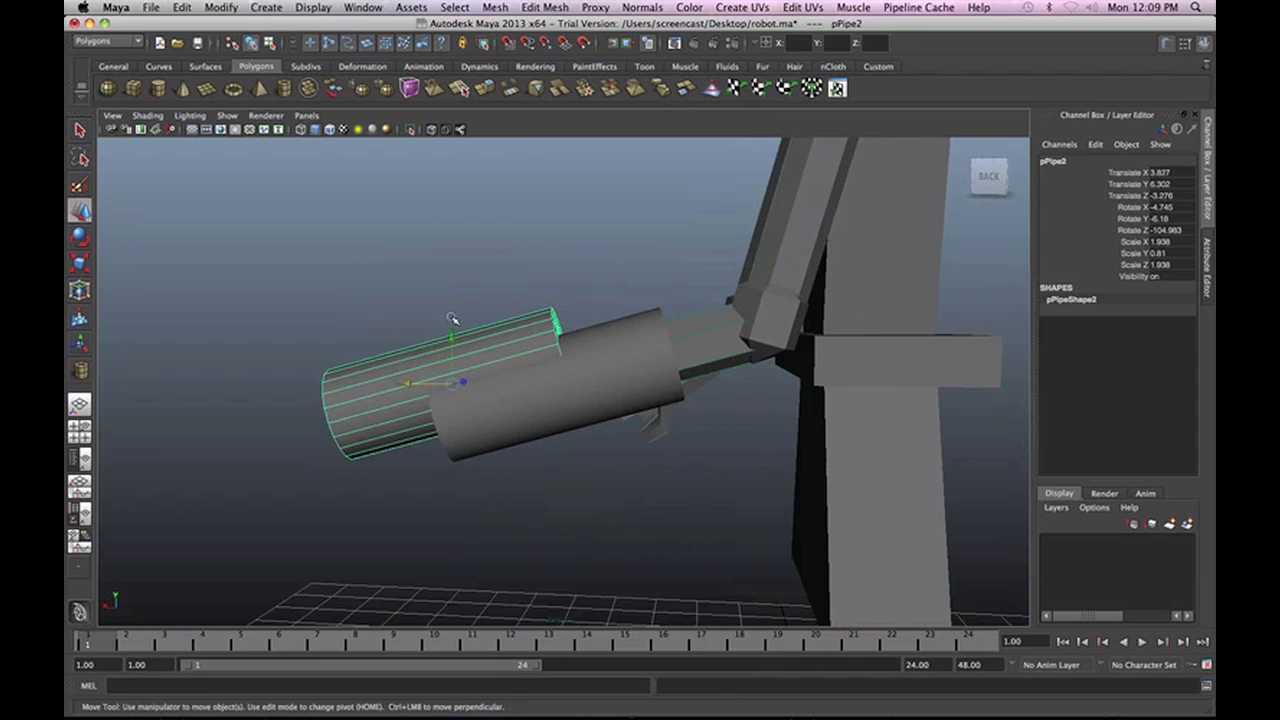
drag(451, 340, 614, 413)
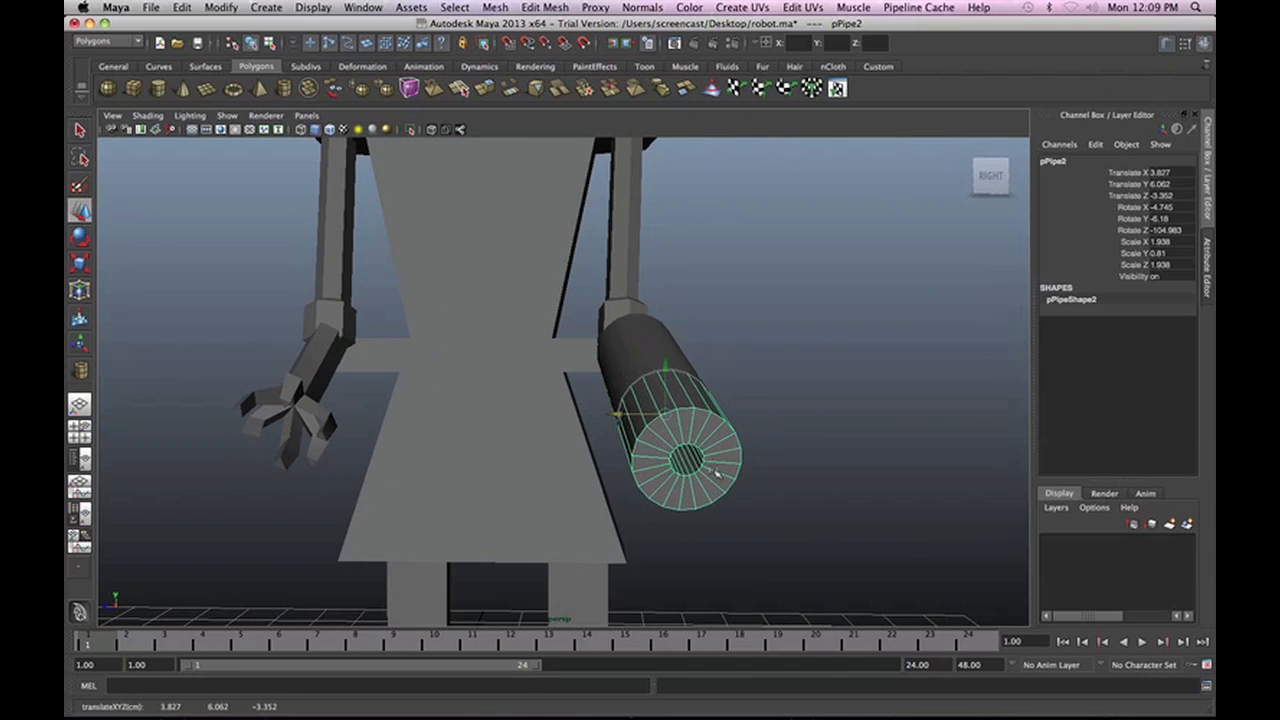
alt+drag(716, 473, 712, 505)
drag(657, 349, 657, 346)
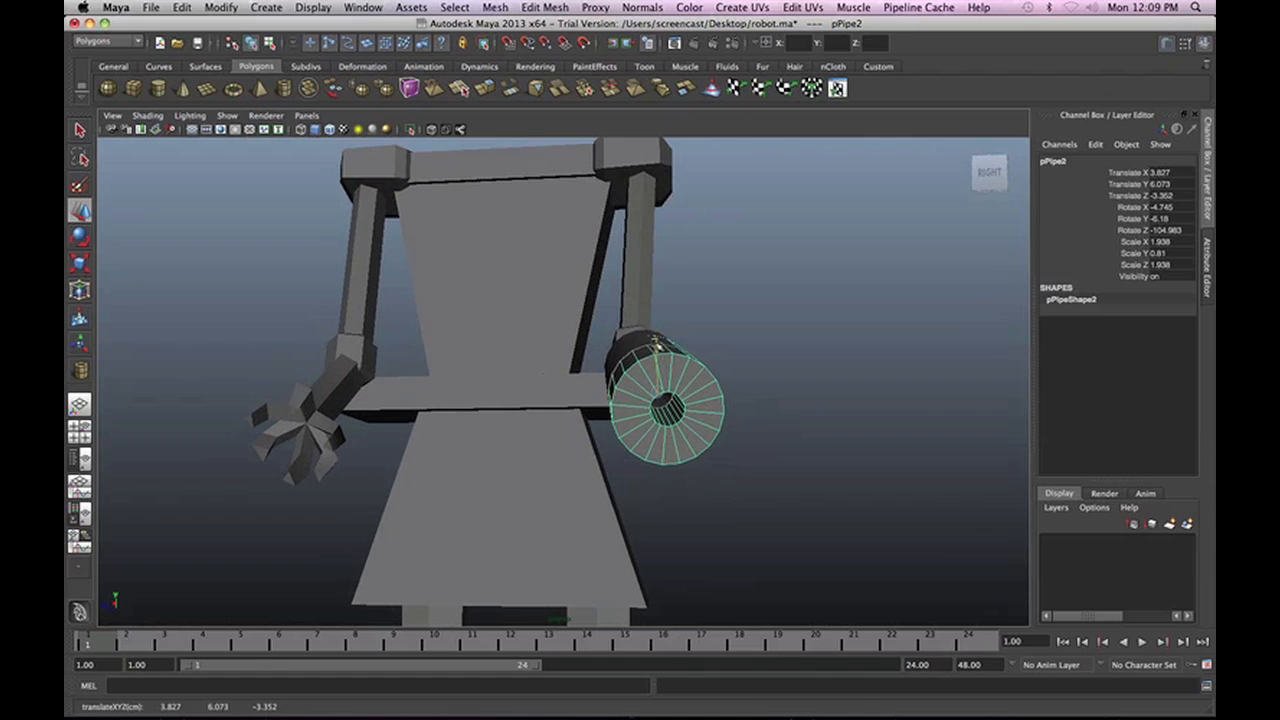
alt+drag(700, 400, 680, 403)
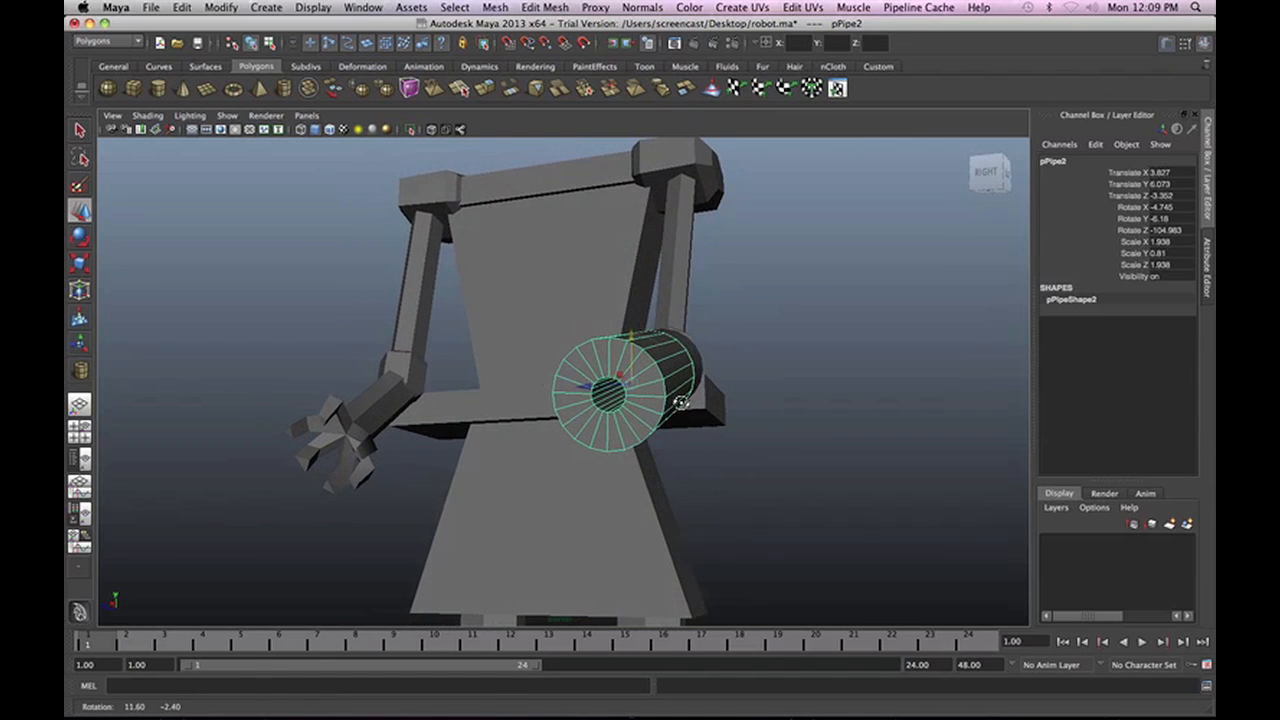
Scale the second pipe down to about 1.469 in X and Z and 0.614 in Y so it sits inside the first.
key(e)
key(r)
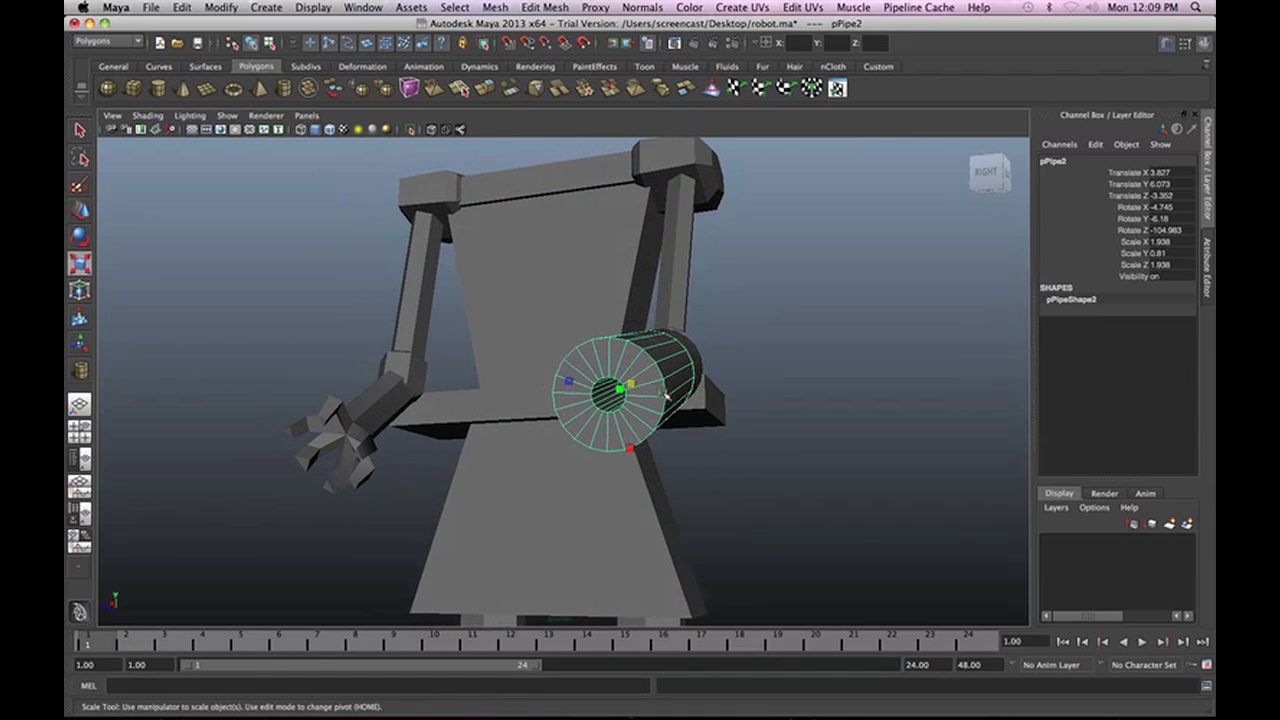
drag(632, 388, 628, 390)
alt+drag(754, 449, 641, 430)
drag(536, 376, 503, 382)
mouse_move(503, 382)
alt+mouse_down()
mouse_move(585, 418)
mouse_move(543, 390)
mouse_move(498, 404)
alt+mouse_up()
Duplicate the narrower pipe, move the copy to about X 4.303, Y 5.942, Z -3.389, and scale it to about 1.074, 0.449, 1.074.
key(ctrl+d)
key(ctrl+z)
key(w)
alt+drag(563, 433, 584, 398)
alt+drag(676, 407, 425, 440)
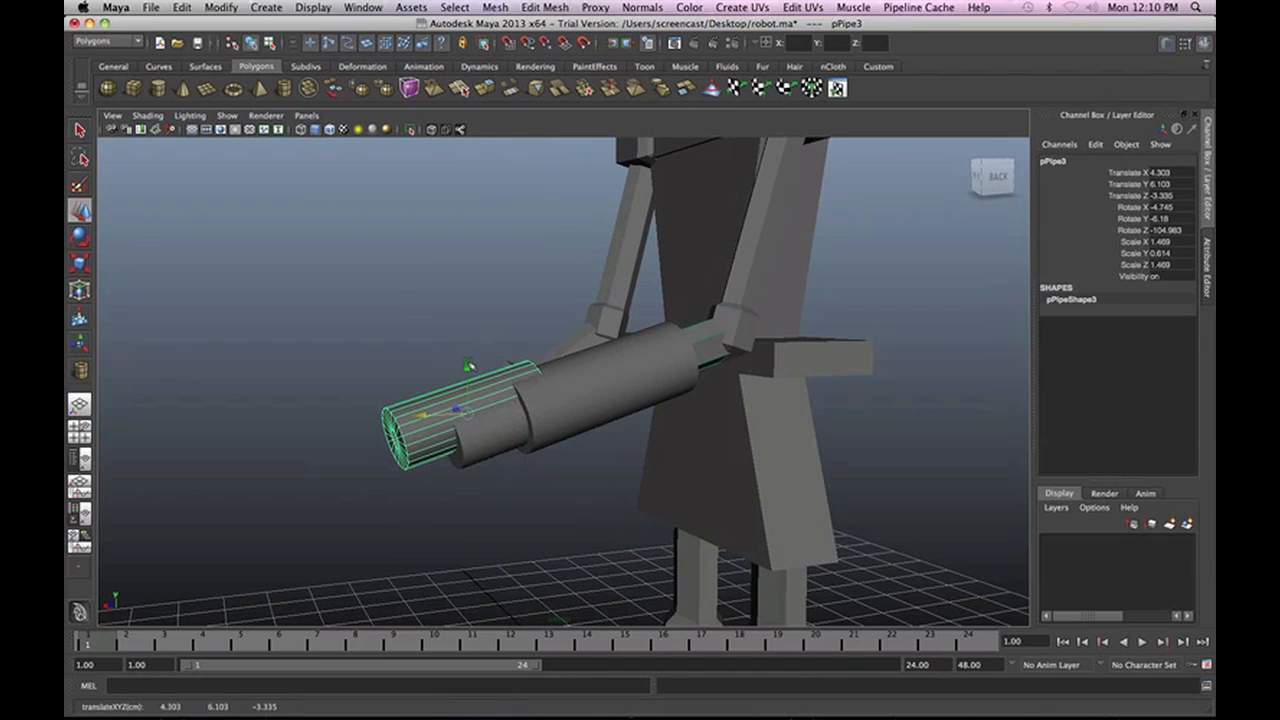
drag(469, 366, 474, 389)
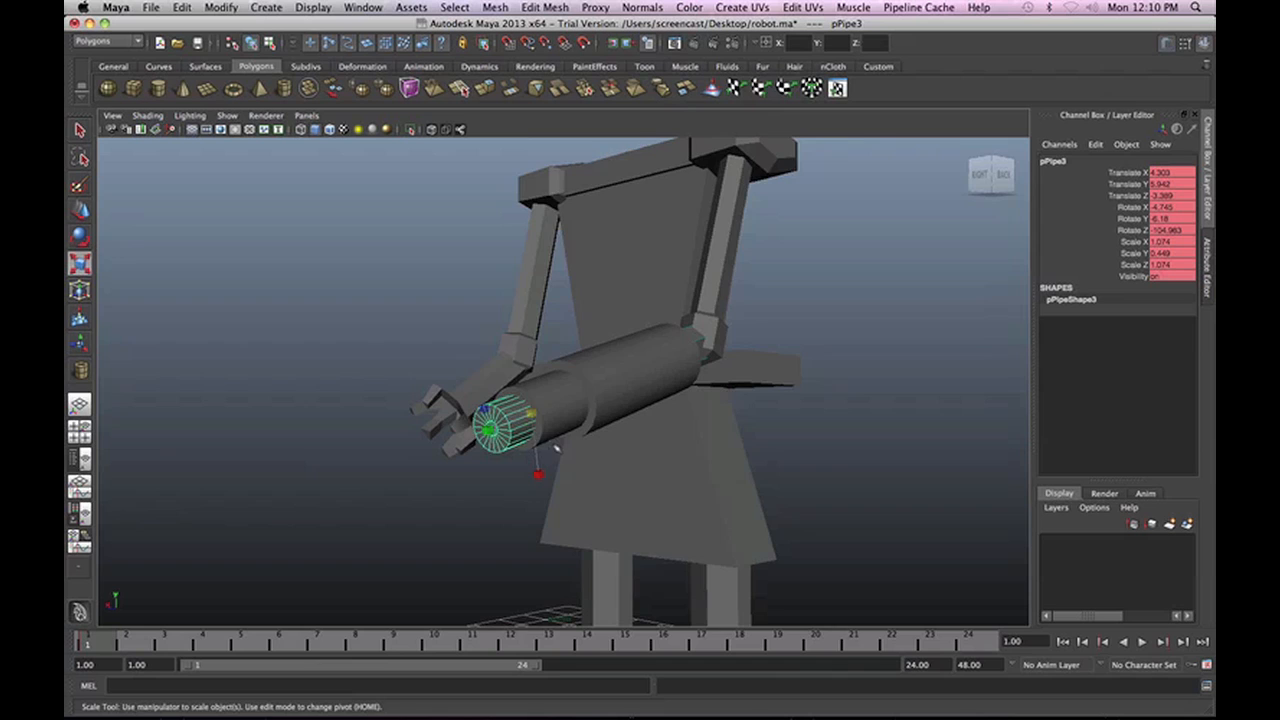
alt+drag(627, 485, 523, 471)
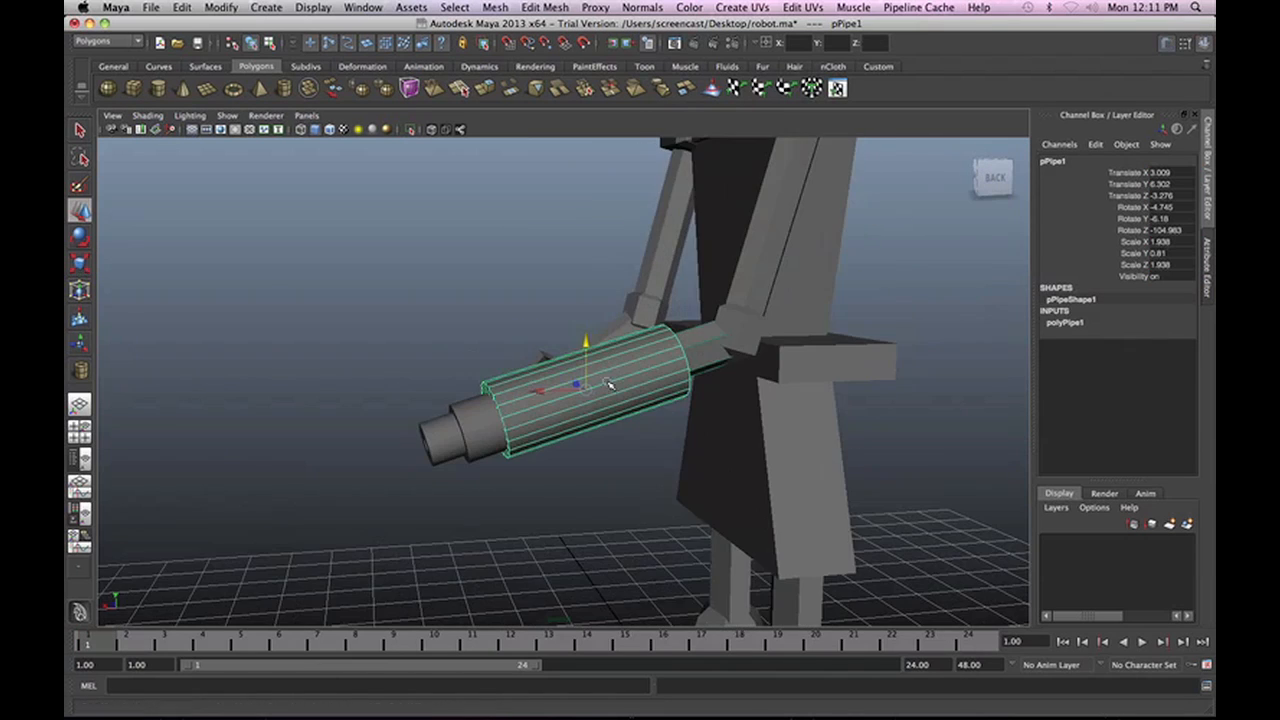
Duplicate the widest pipe as a thin ring scaled about 2.172, 0.051, 2.172, and place it near the elbow at X 2.401, Y 6.468, Z -3.232.
alt+right_drag(608, 383, 601, 418)
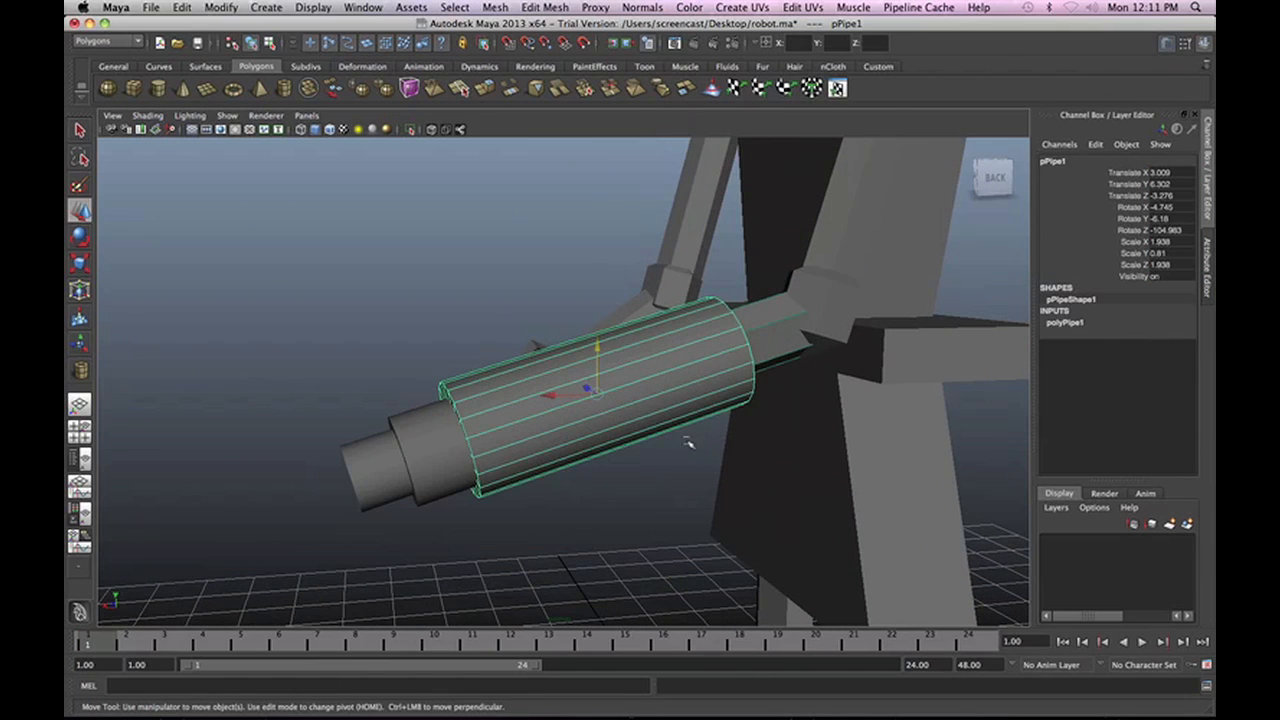
mouse_move(621, 452)
mouse_down()
mouse_move(758, 446)
mouse_move(618, 465)
mouse_up()
click(603, 413)
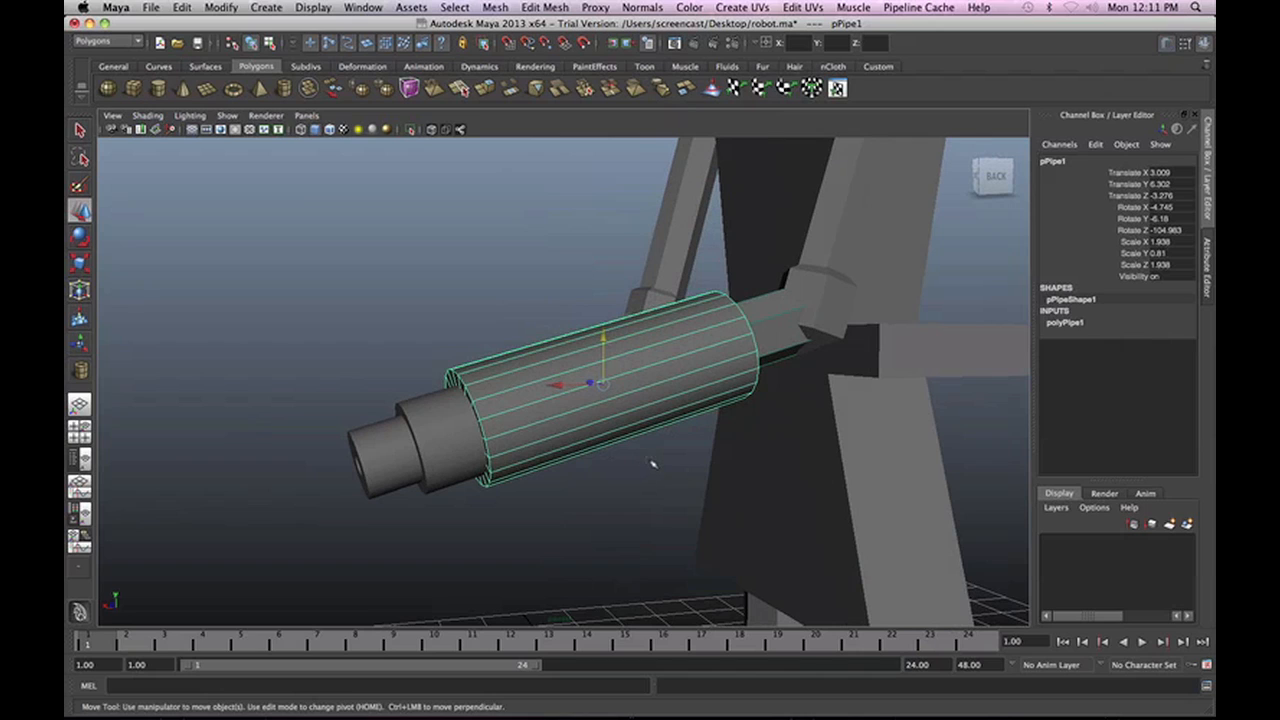
key(ctrl+d)
key(e)
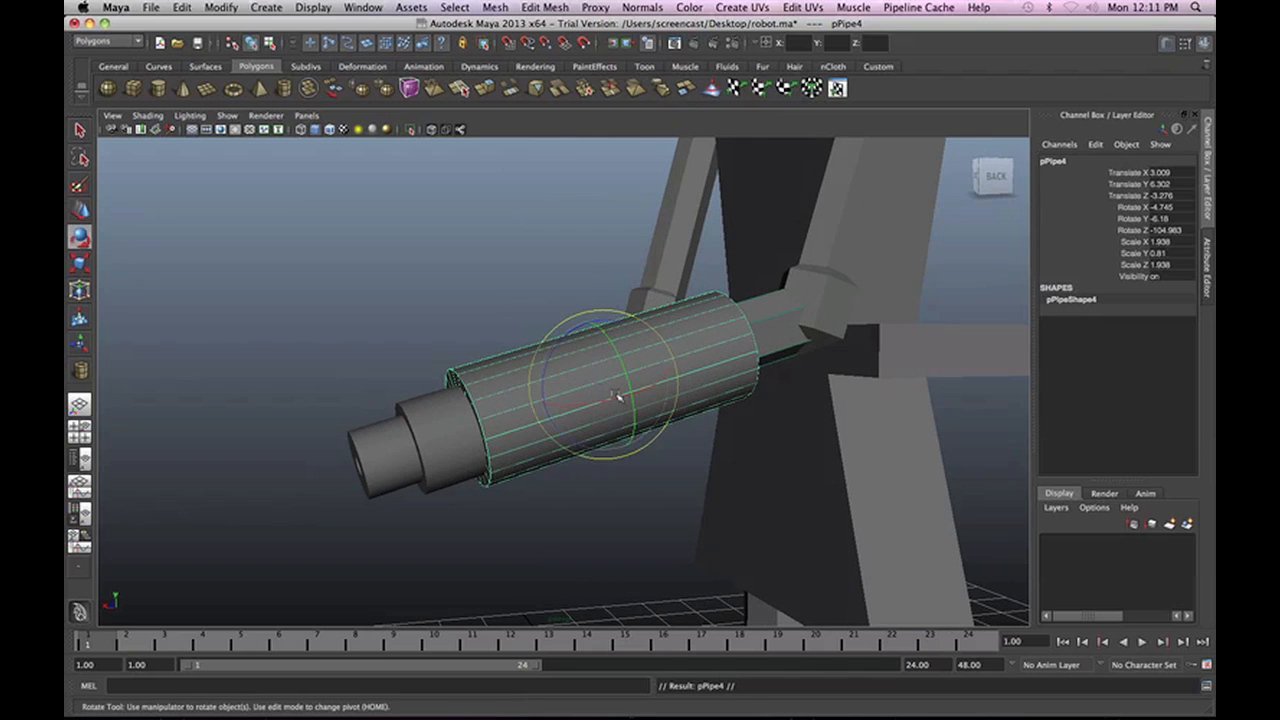
key(w)
key(r)
drag(552, 400, 618, 388)
key(w)
alt+drag(560, 426, 604, 426)
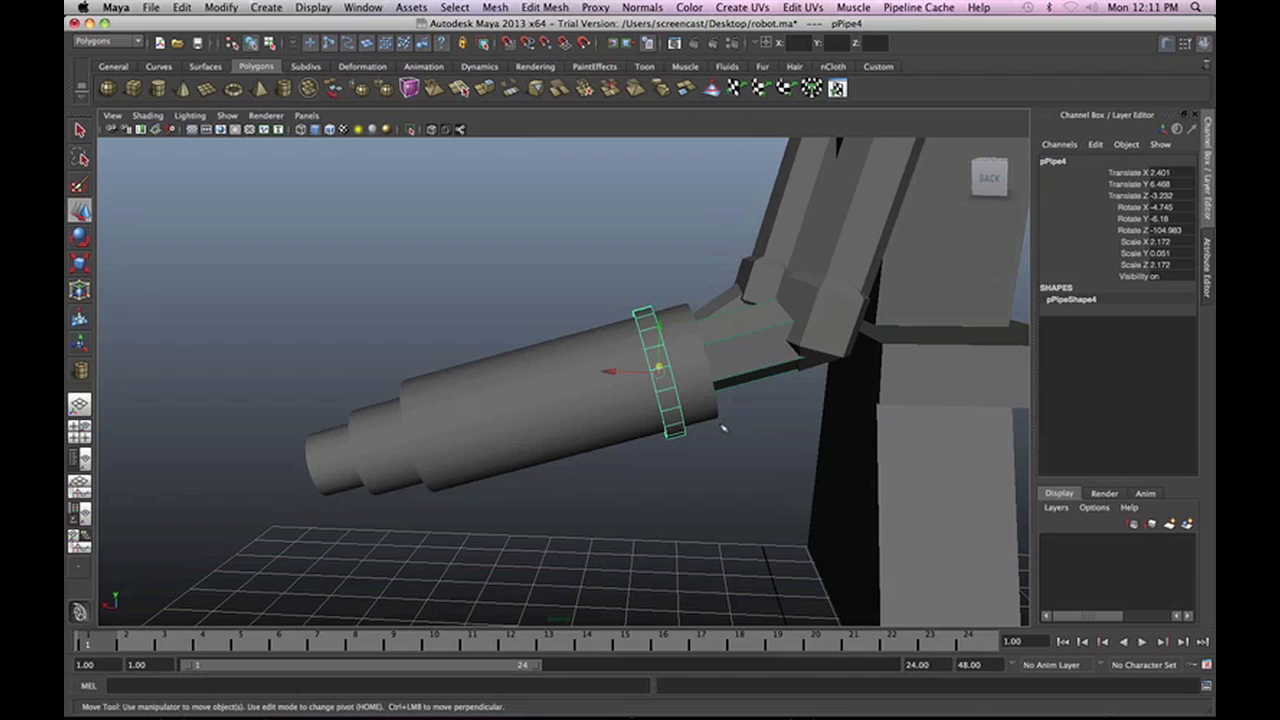
Duplicate the thin ring and shift the copy slightly along the wide pipe toward its outer end.
key(ctrl+d)
drag(606, 369, 577, 370)
drag(632, 327, 632, 338)
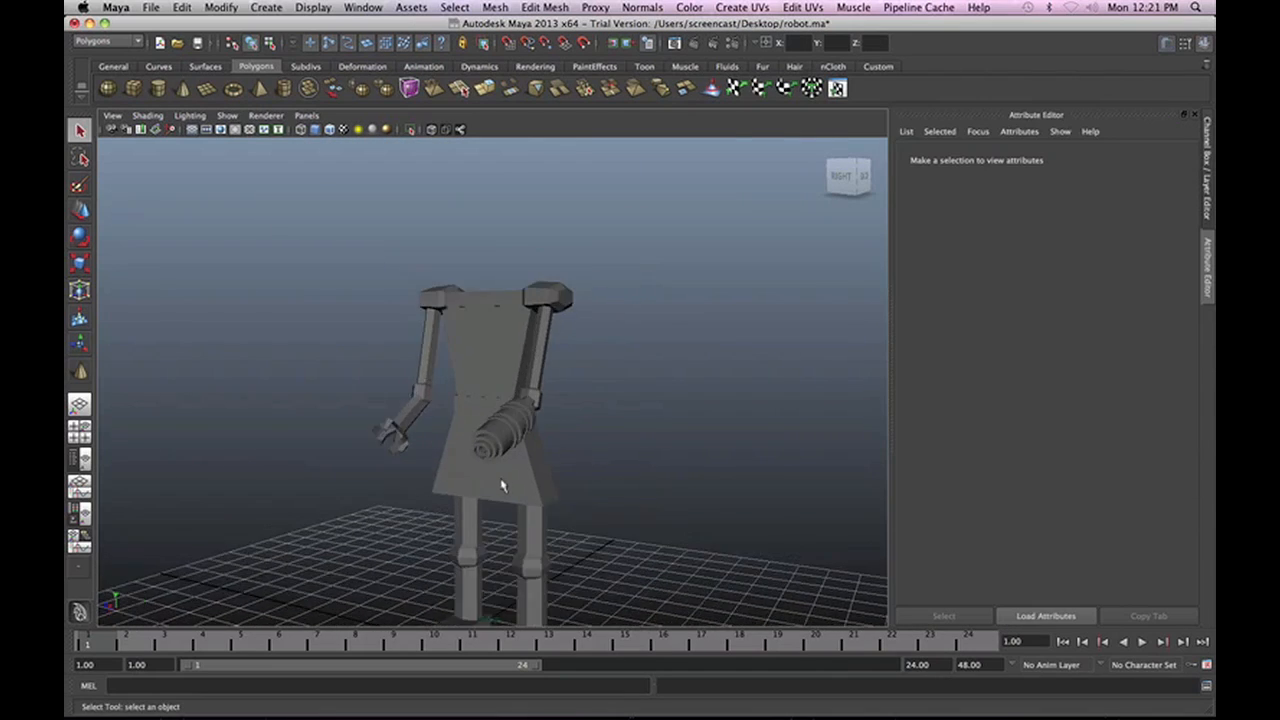
Make the horizontal shoulder bar between the two shoulder blocks a live surface.
alt+drag(503, 486, 598, 419)
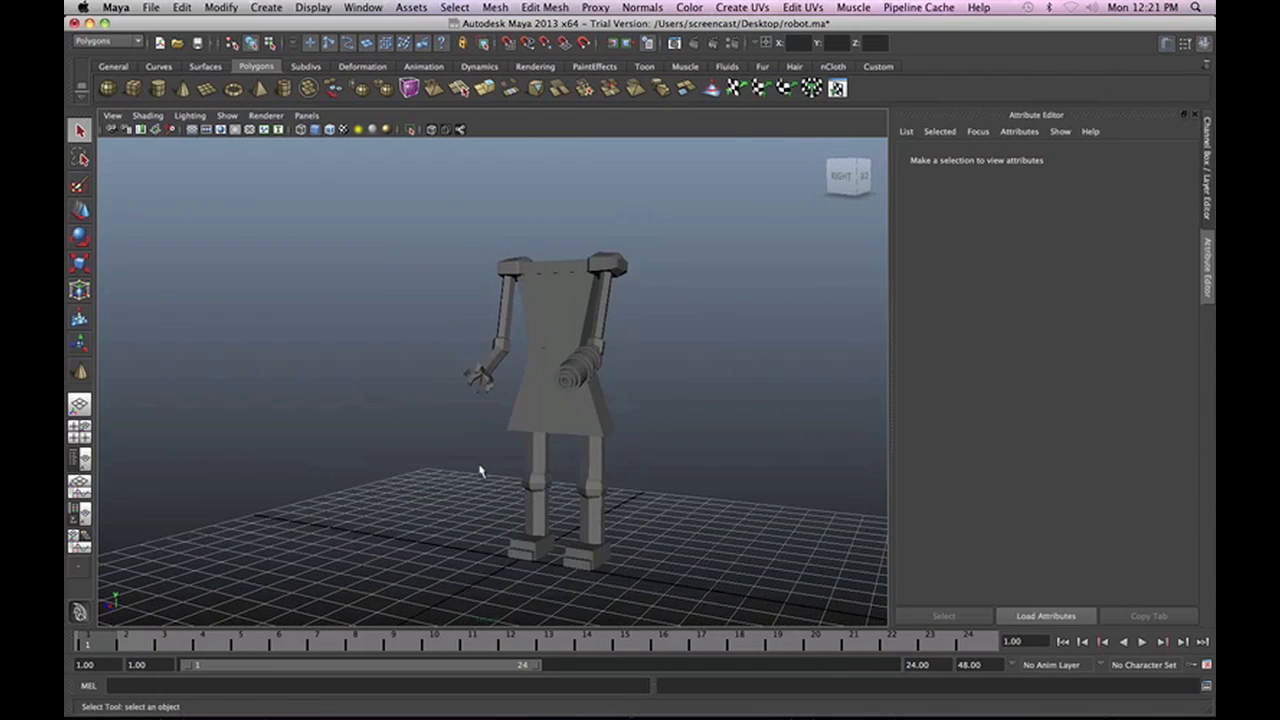
mouse_move(480, 471)
alt+mouse_down()
mouse_move(571, 474)
mouse_move(449, 480)
mouse_move(507, 449)
mouse_move(460, 481)
alt+mouse_up()
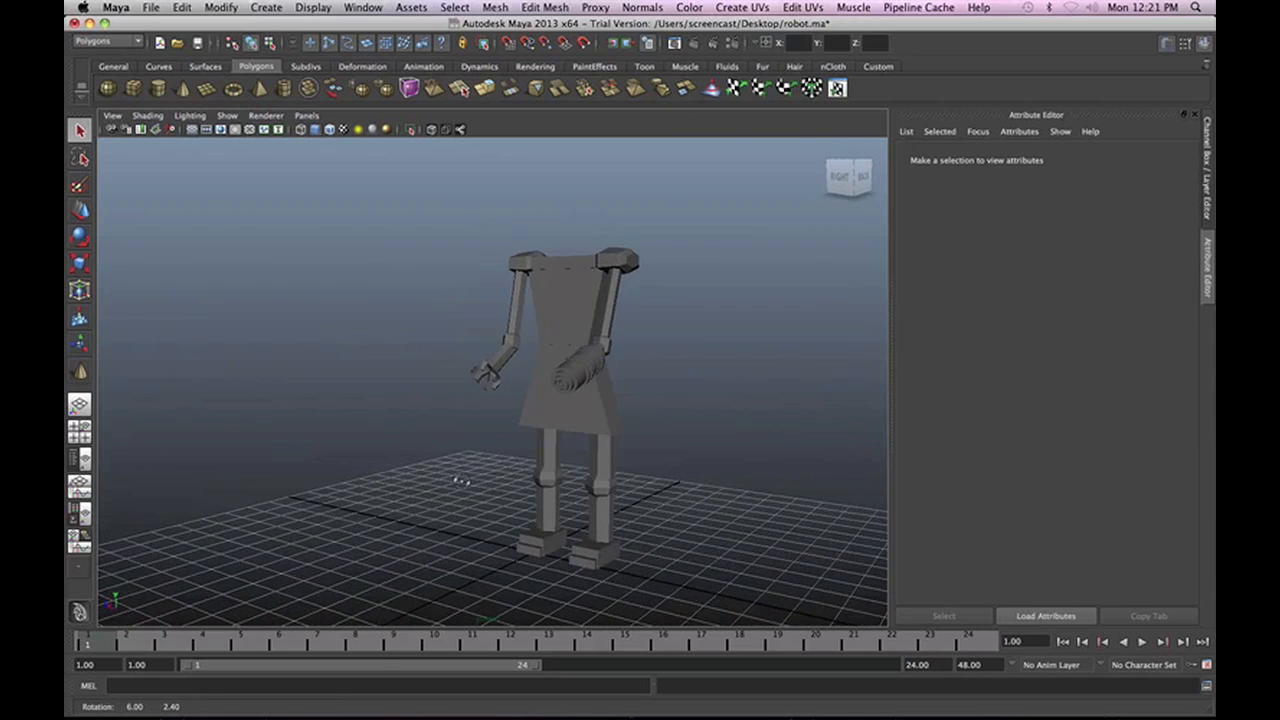
scroll(463, 484, up, 5)
alt+middle_drag(732, 408, 475, 503)
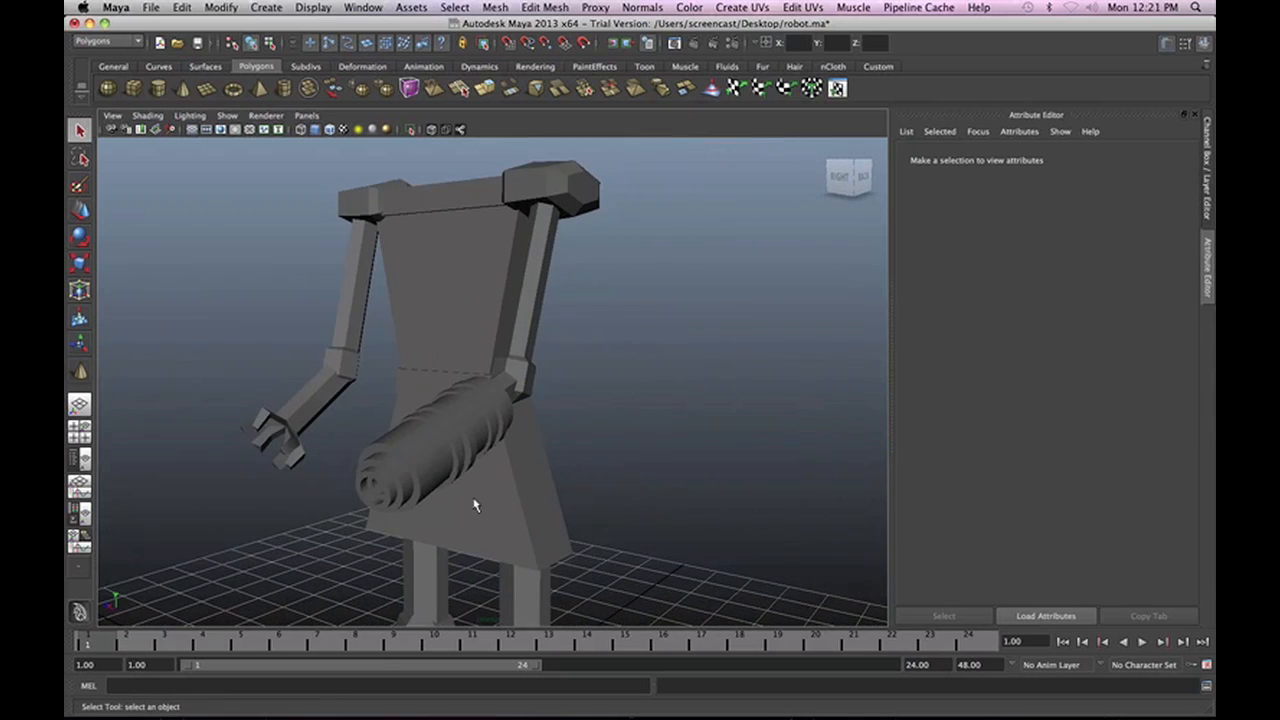
scroll(583, 340, up, 8)
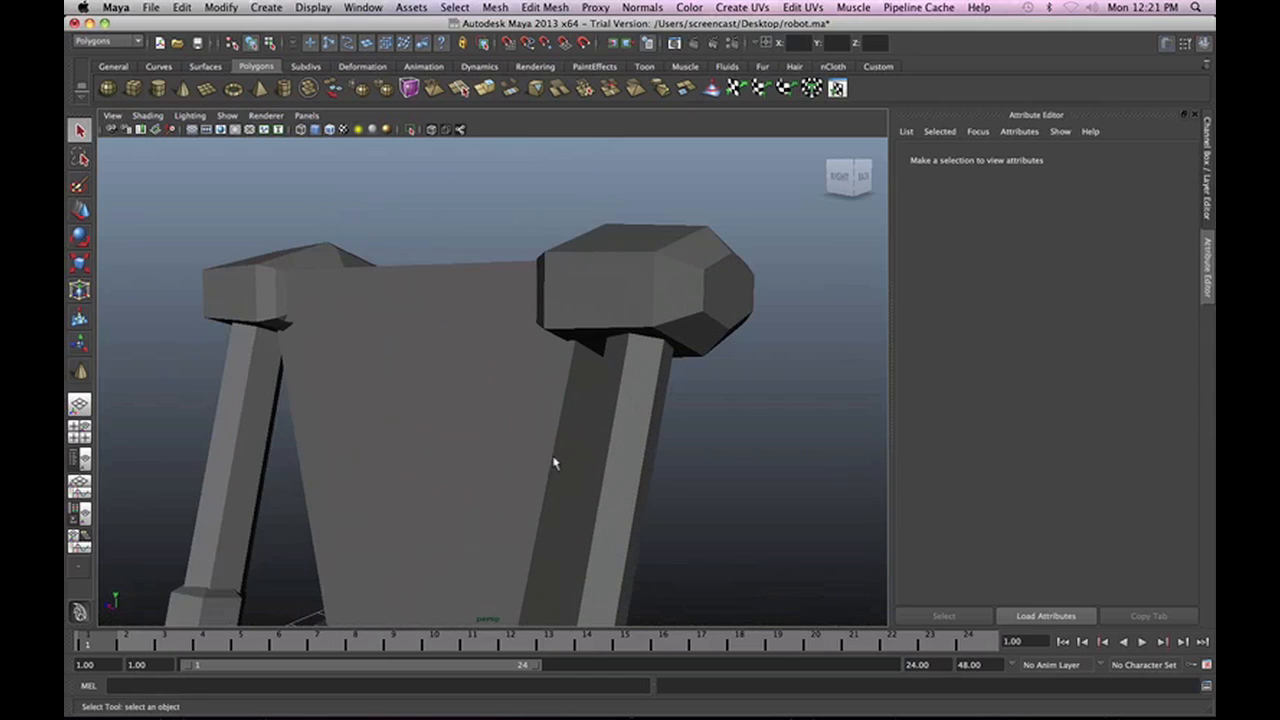
scroll(474, 480, down, 5)
alt+drag(474, 480, 417, 491)
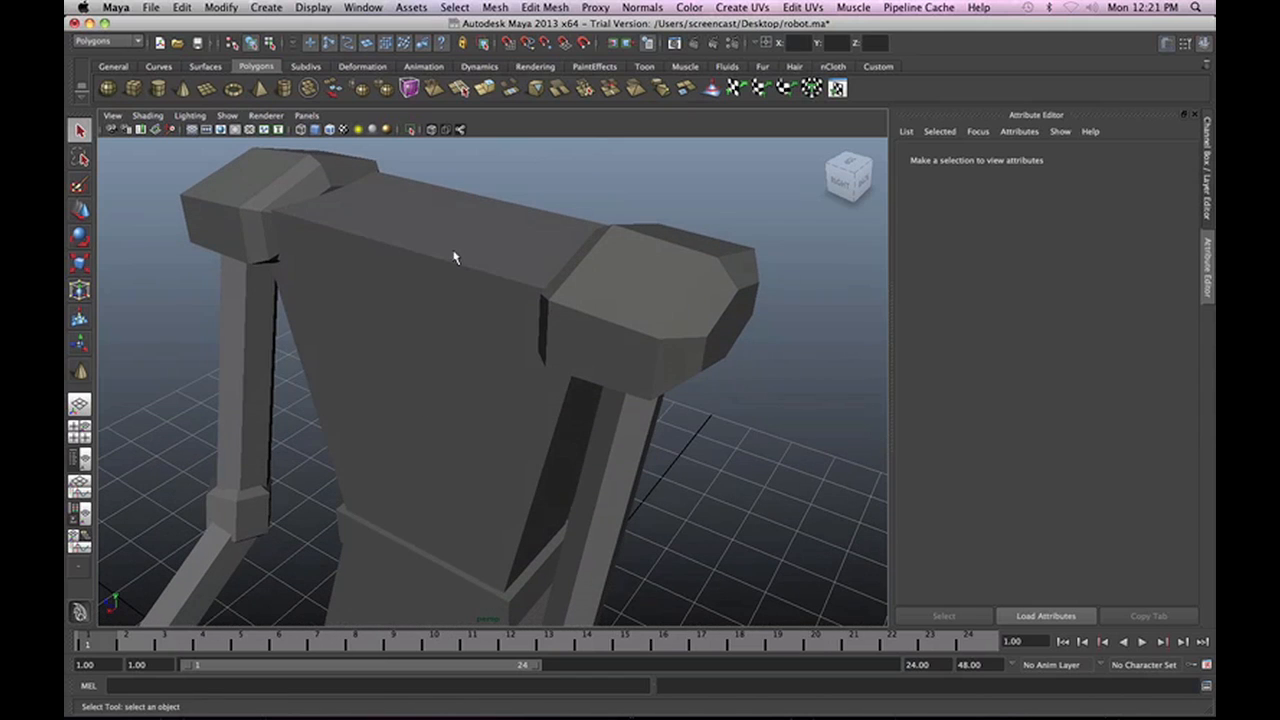
click(413, 283)
alt+middle_drag(413, 283, 491, 489)
scroll(488, 496, up, 3)
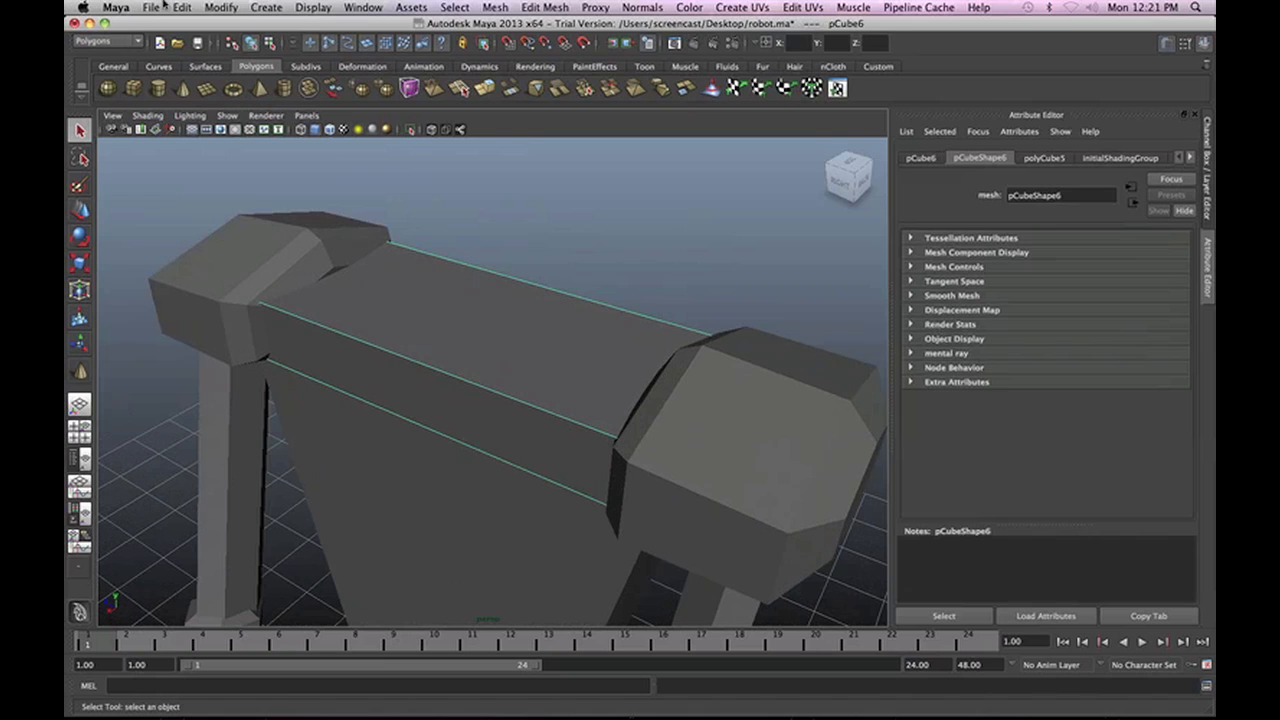
click(219, 7)
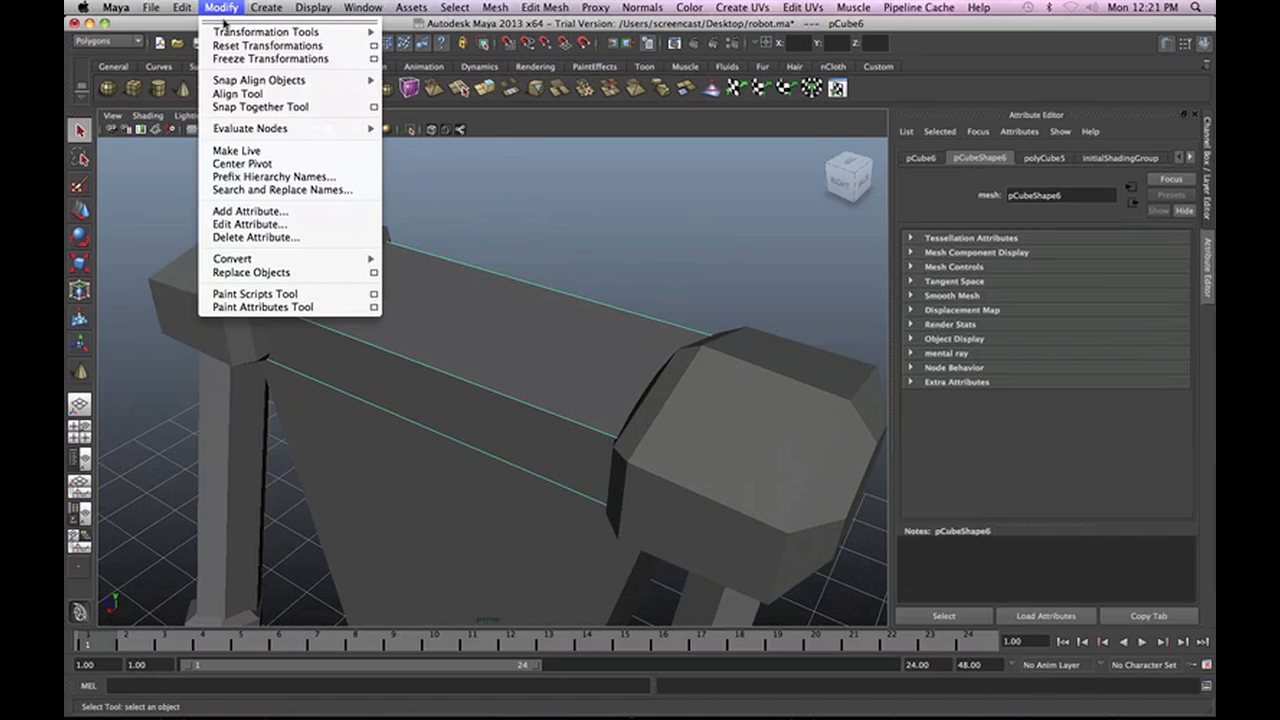
click(258, 152)
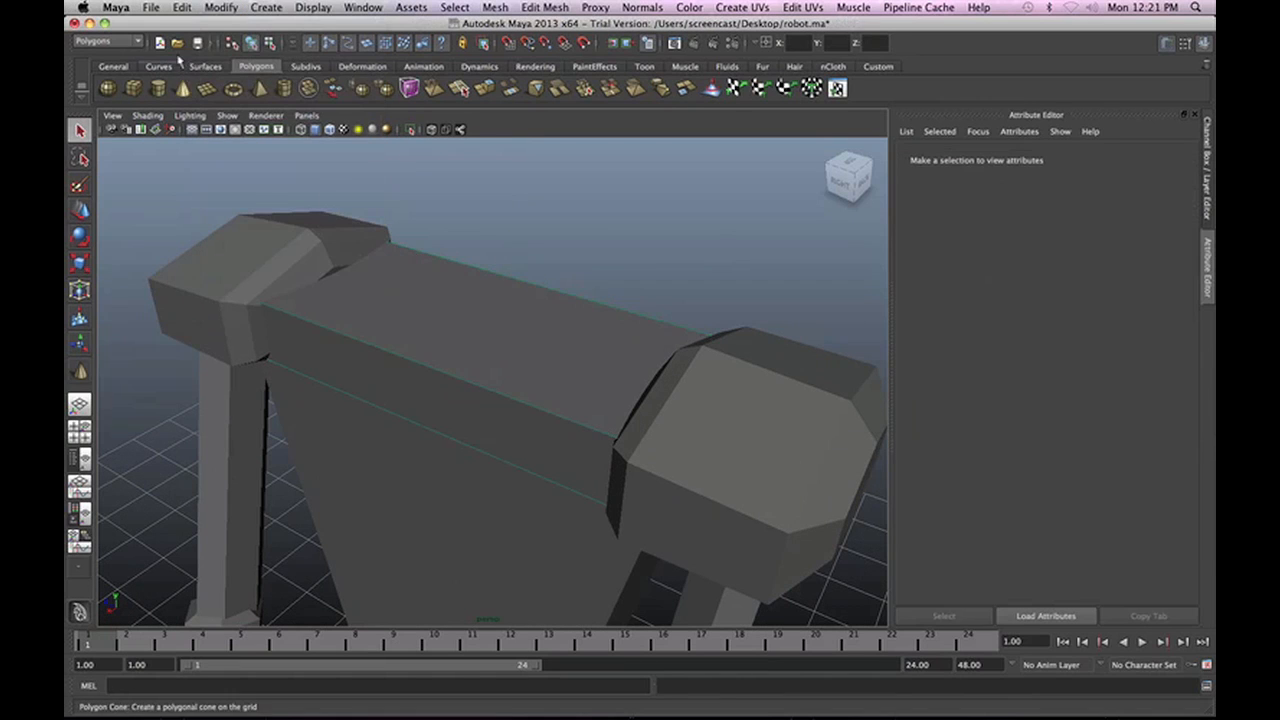
Draw a polygon cylinder for the neck on the middle of the live shoulder bar, about 0.44 in radius and 0.659 high.
scroll(600, 334, down, 2)
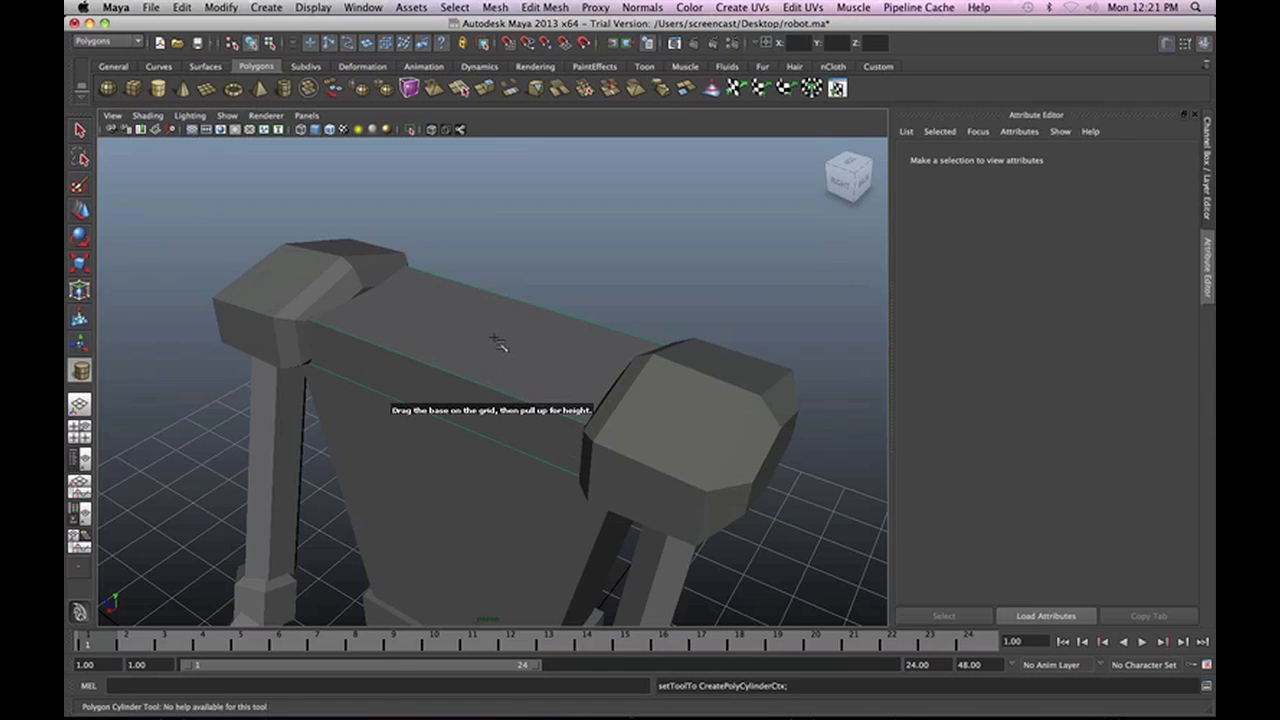
alt+drag(497, 342, 514, 371)
alt+middle_drag(469, 309, 667, 556)
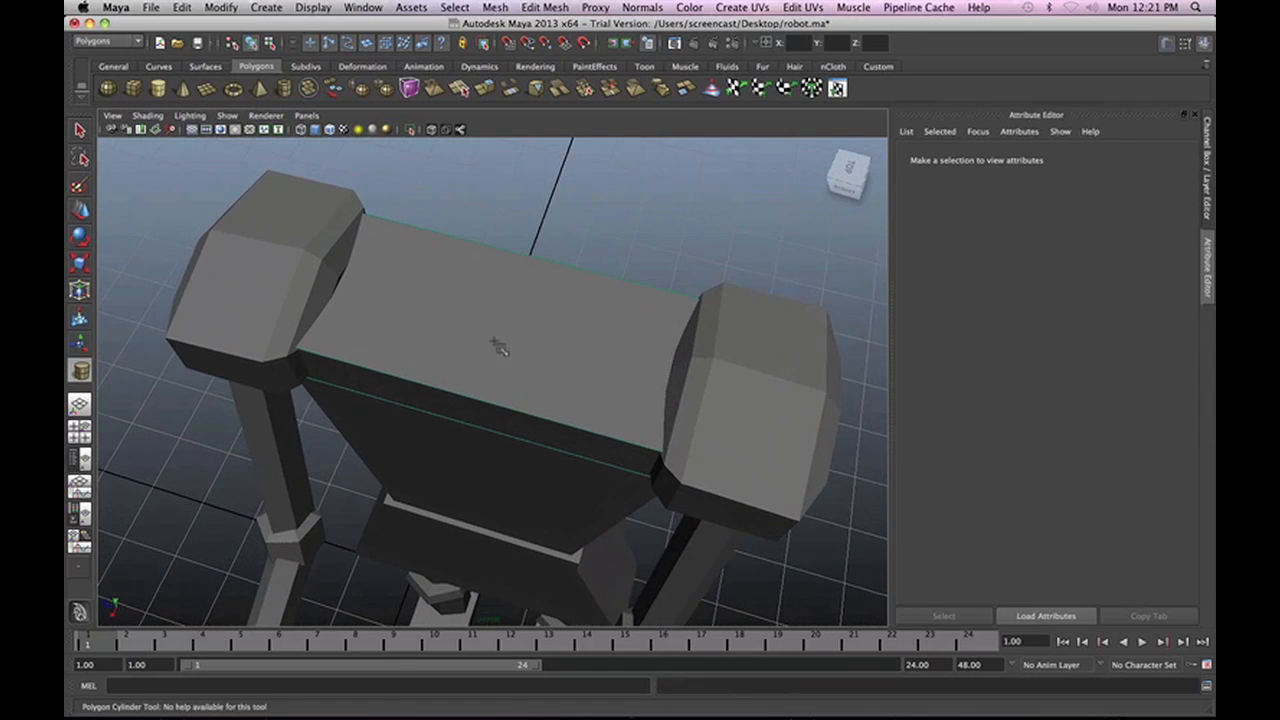
drag(507, 322, 626, 500)
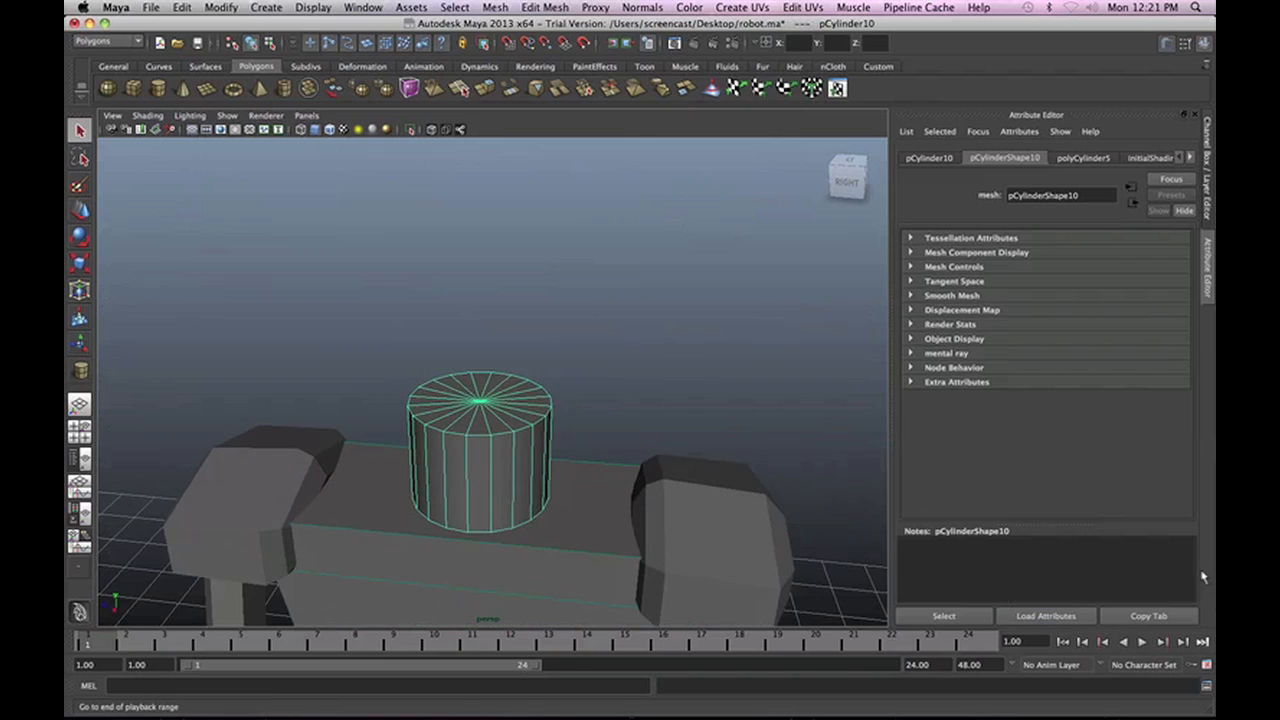
Set the neck cylinder's axis subdivisions to 6.
click(1208, 168)
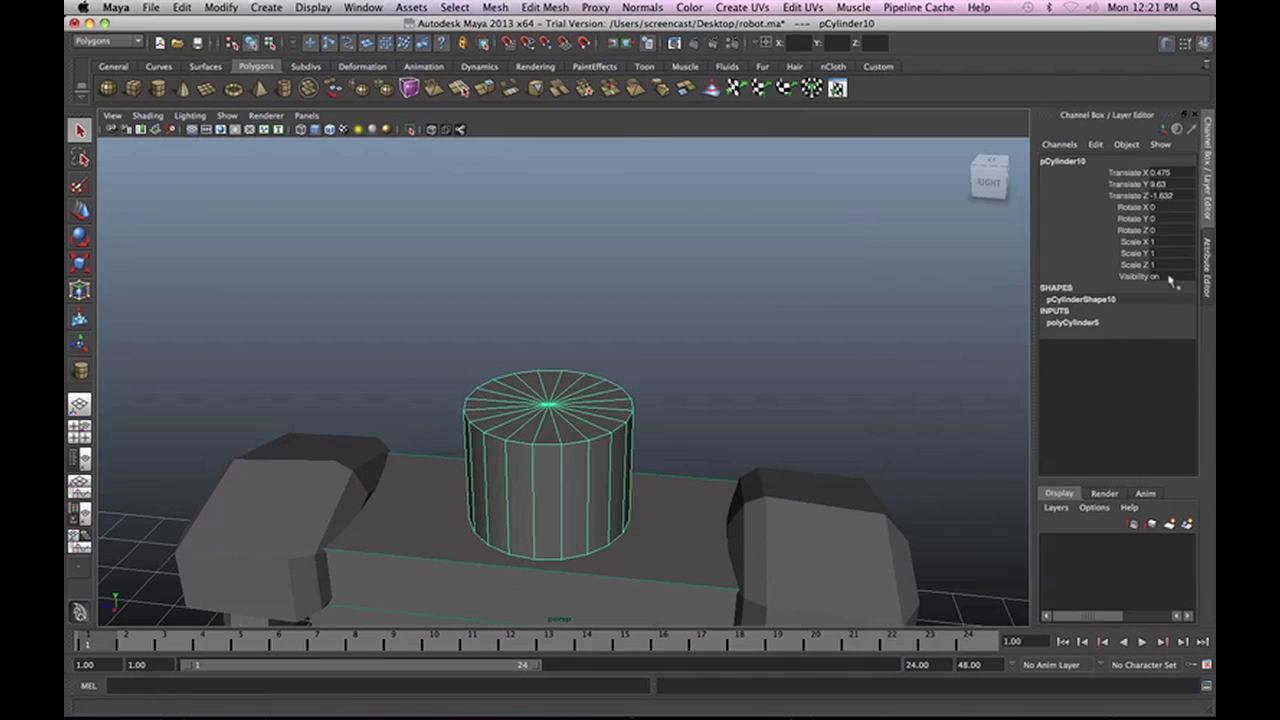
click(1080, 323)
double_click(1160, 357)
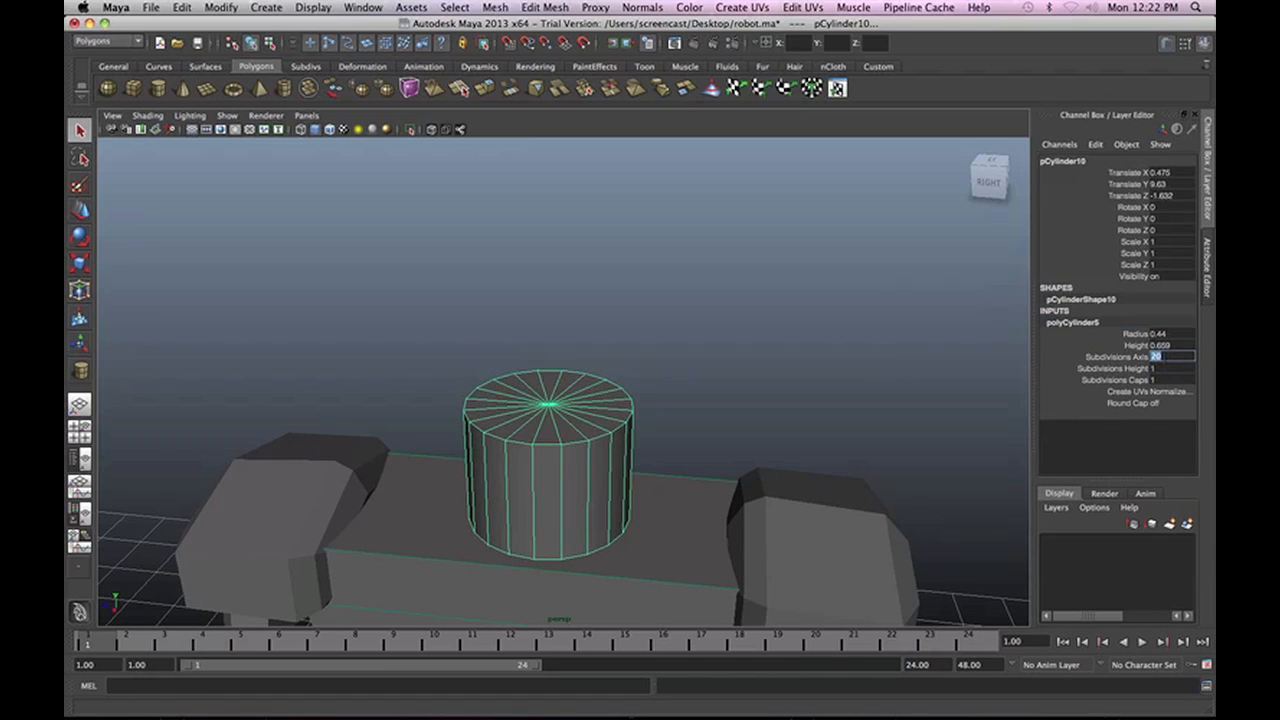
text(6)
key(Return)
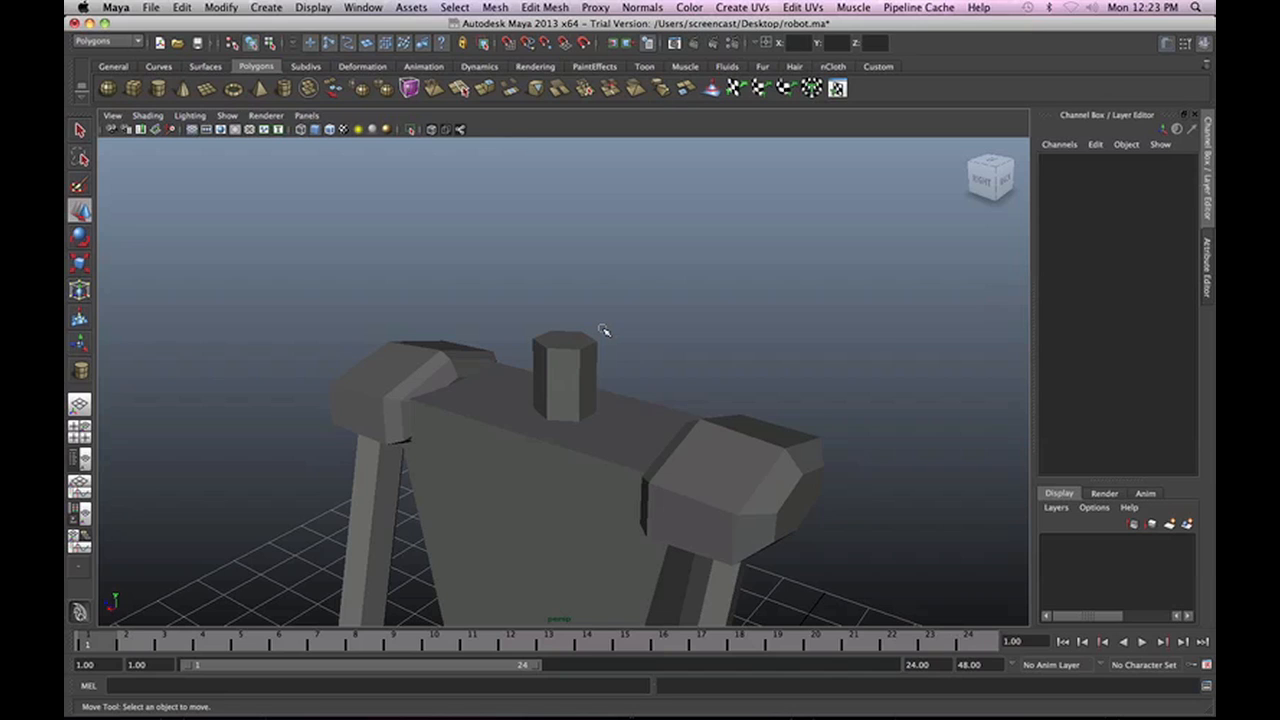
Make the neck cylinder on the shoulder bar a live surface.
click(585, 370)
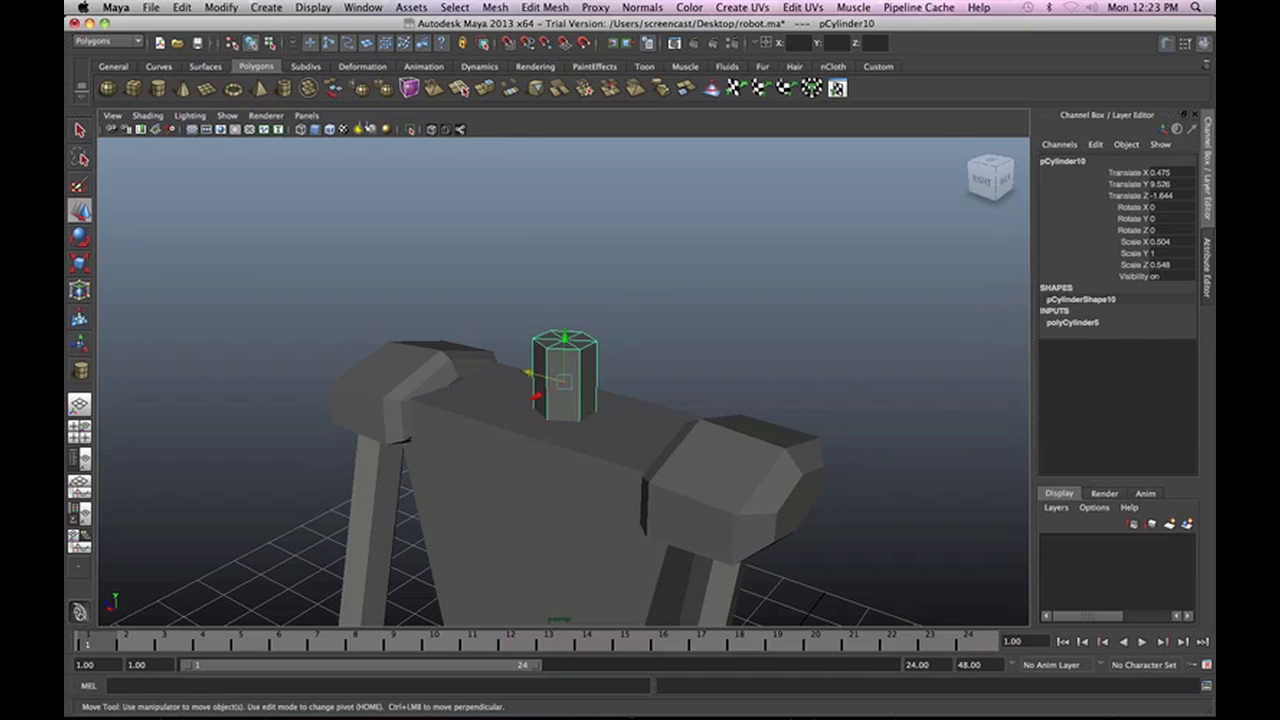
click(187, 10)
mouse_move(207, 10)
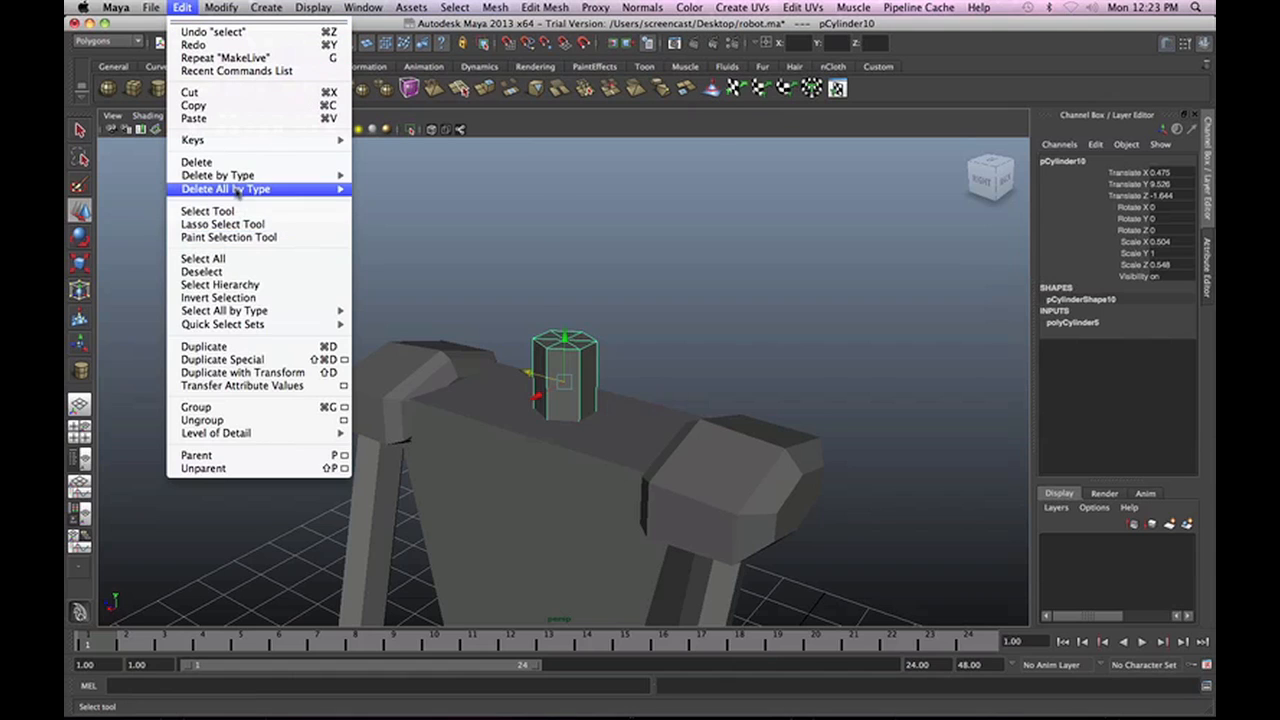
mouse_move(228, 176)
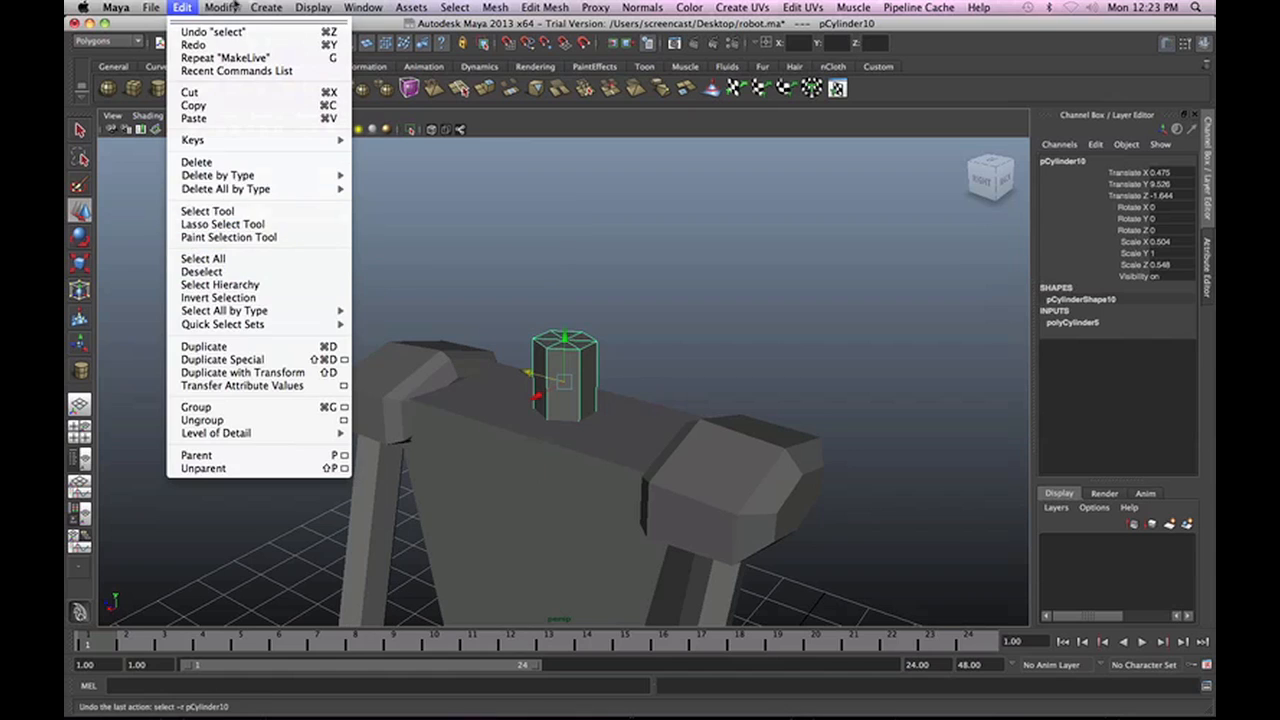
click(236, 150)
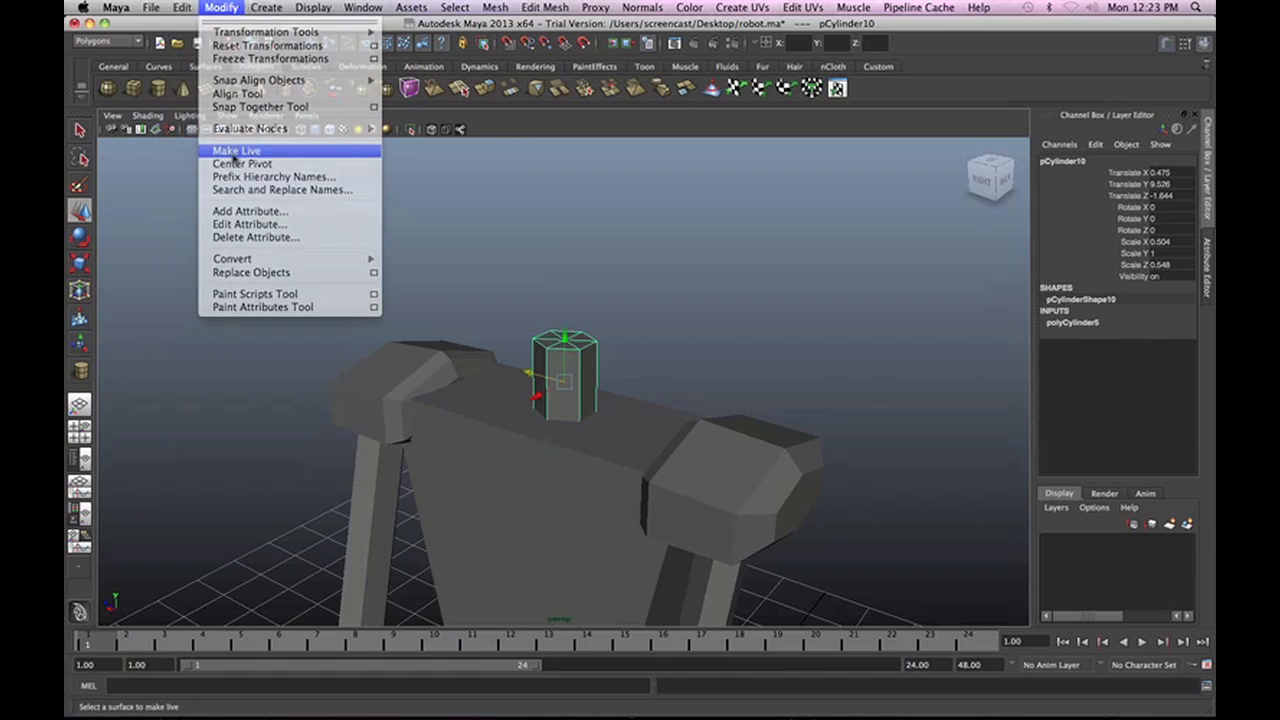
Draw a tall, thin polygon cube standing on top of the live neck cylinder as the base shape for the head.
click(133, 88)
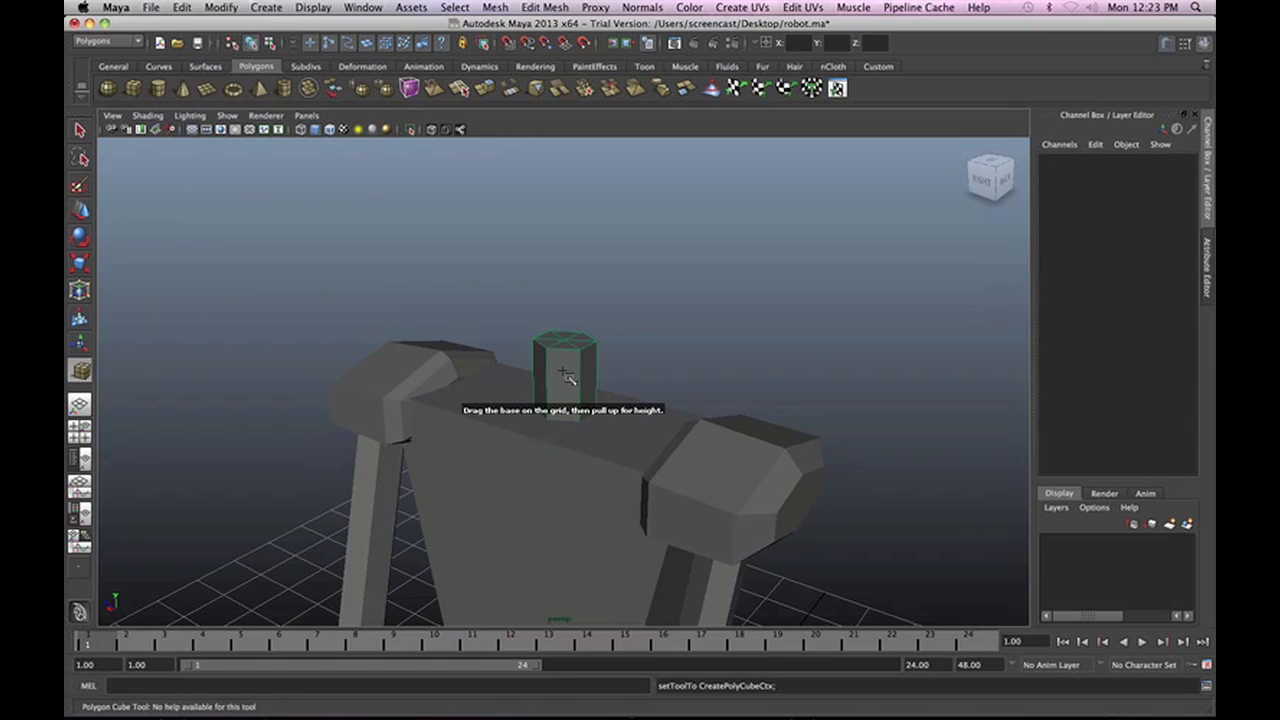
alt+drag(563, 372, 616, 195)
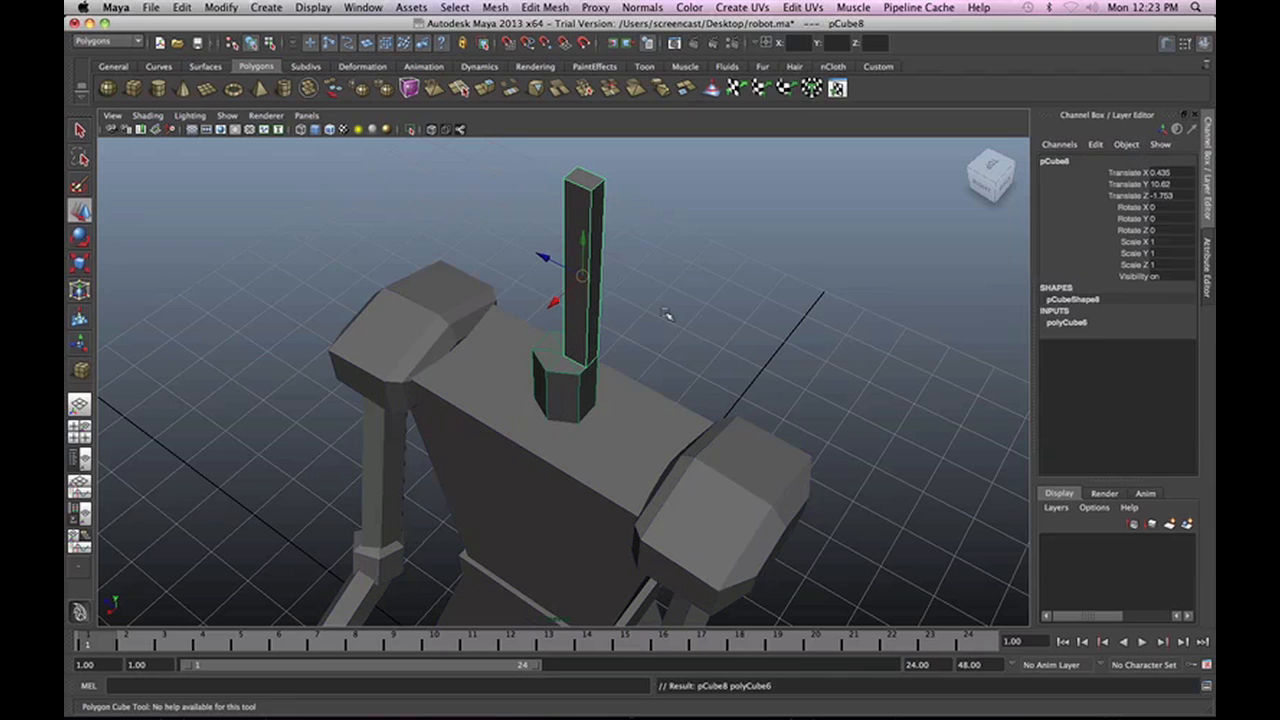
alt+drag(667, 316, 706, 347)
Turn off the live surface state of the neck cylinder.
key(w)
click(580, 382)
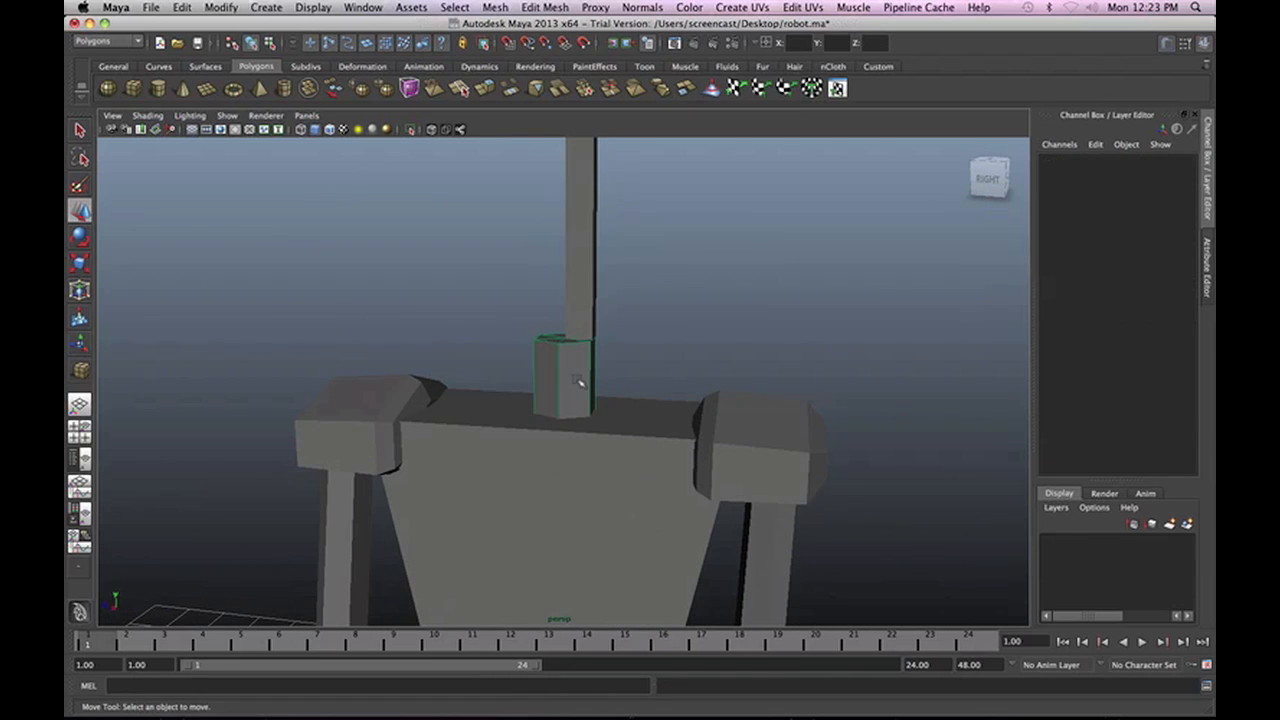
click(221, 7)
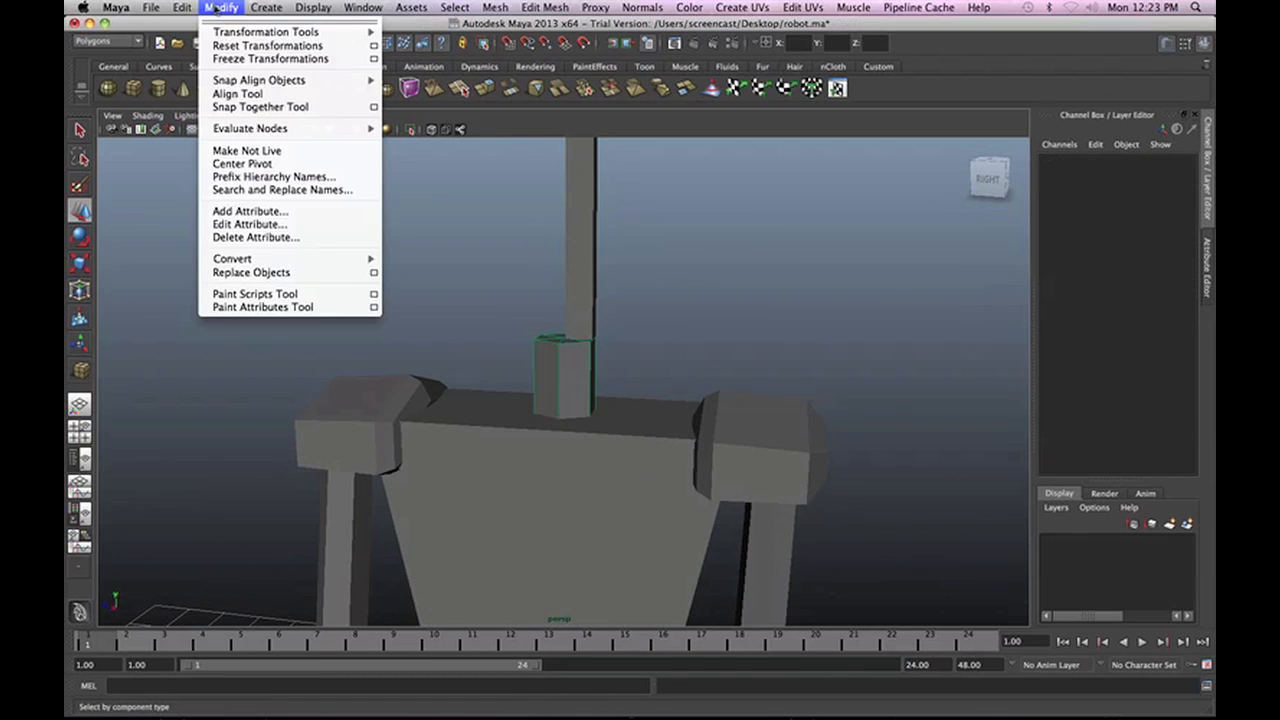
click(240, 163)
Widen the thin block on the neck into a boxy head, with Scale X about 6.842 and Scale Z about 7.426.
click(590, 282)
scroll(598, 286, down, 3)
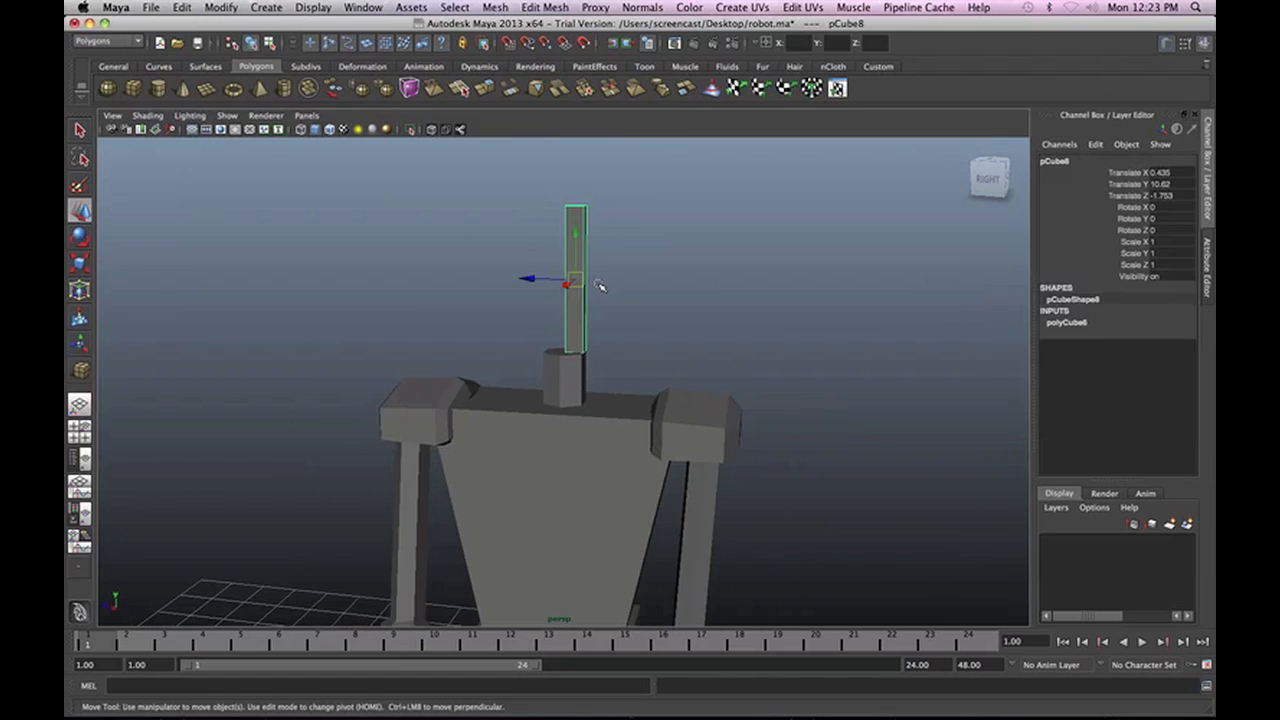
key(r)
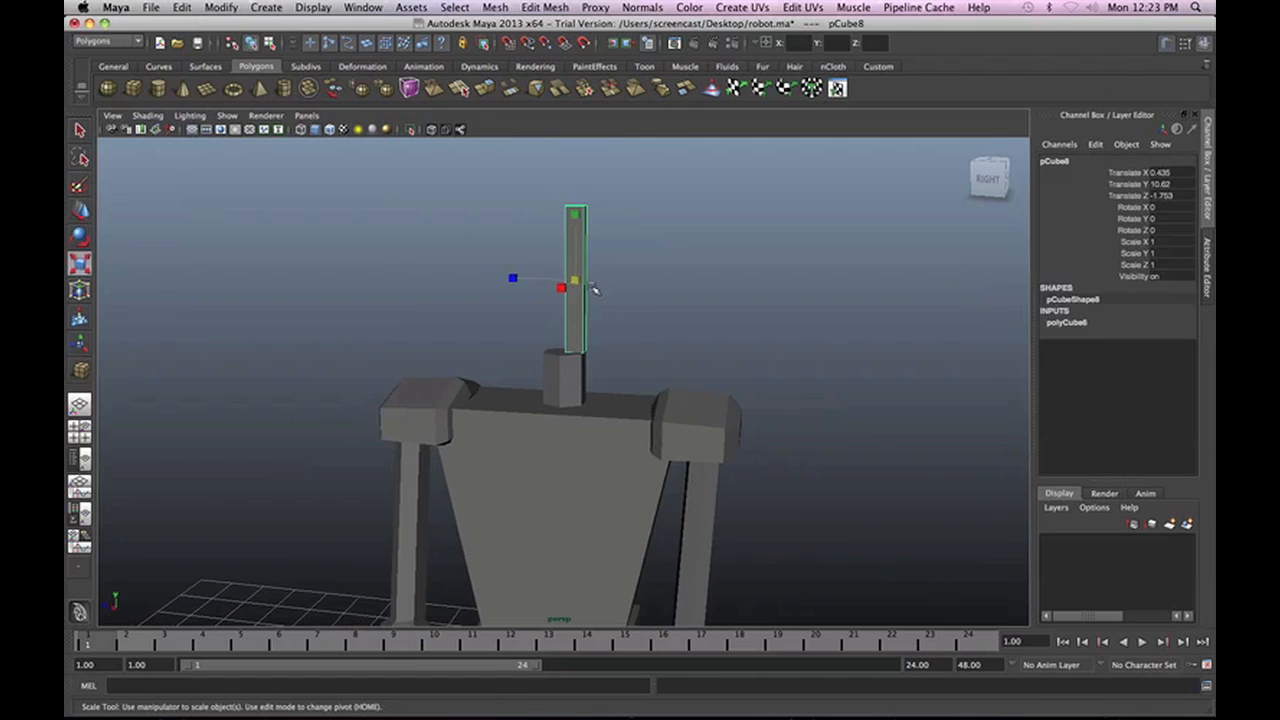
key(t)
key(r)
drag(512, 279, 184, 258)
alt+drag(710, 373, 86, 278)
alt+drag(271, 509, 420, 486)
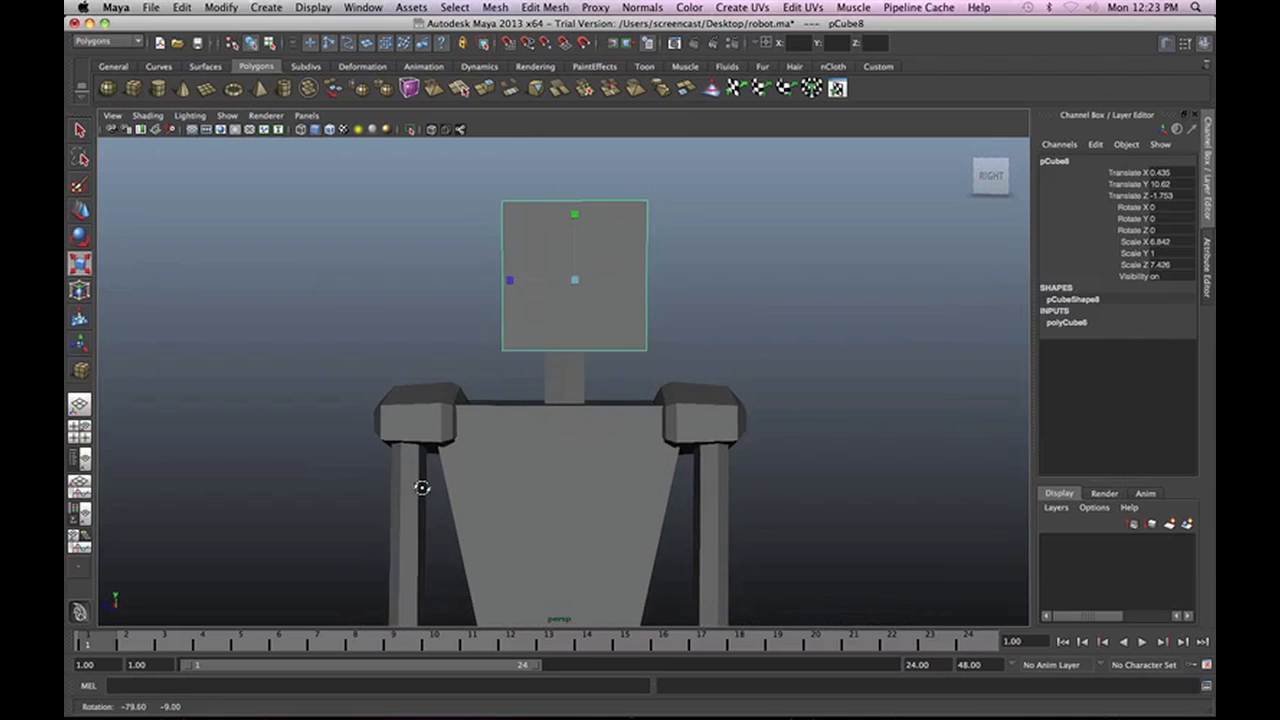
Center the head block over the neck by moving it to about Translate X 0.624 and Translate Z -1.653.
key(w)
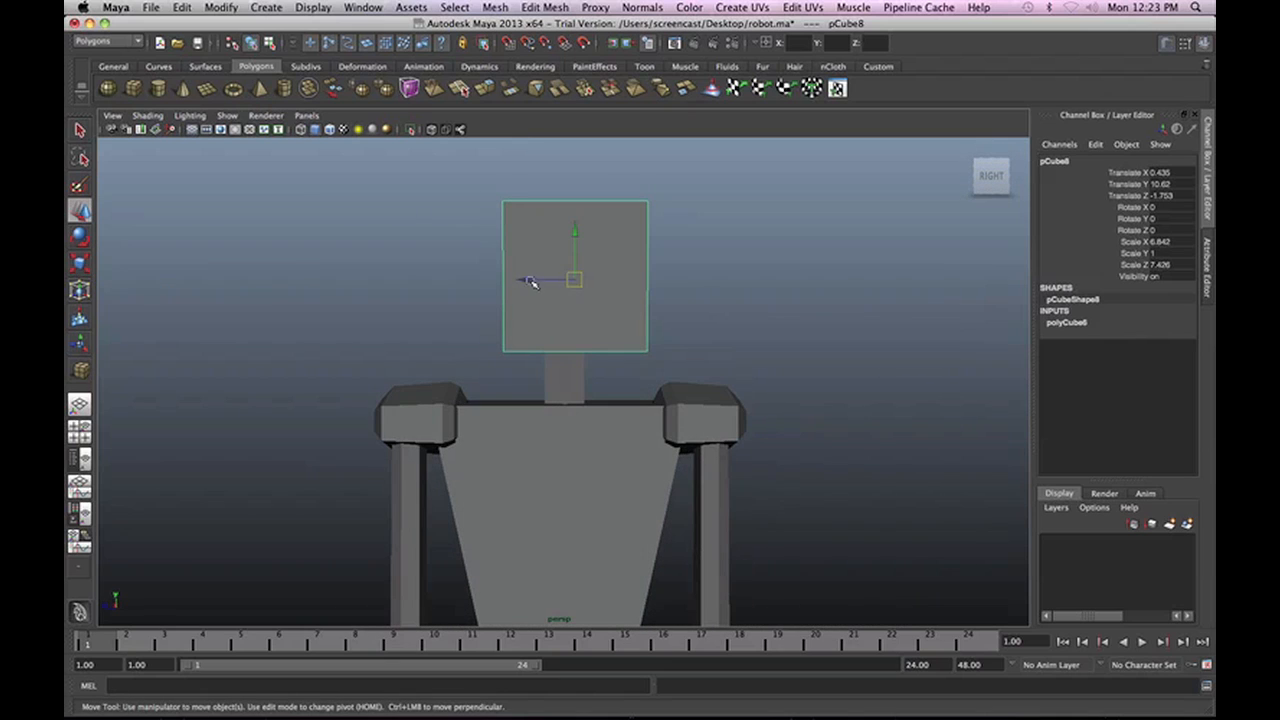
drag(531, 281, 526, 277)
alt+drag(618, 455, 475, 468)
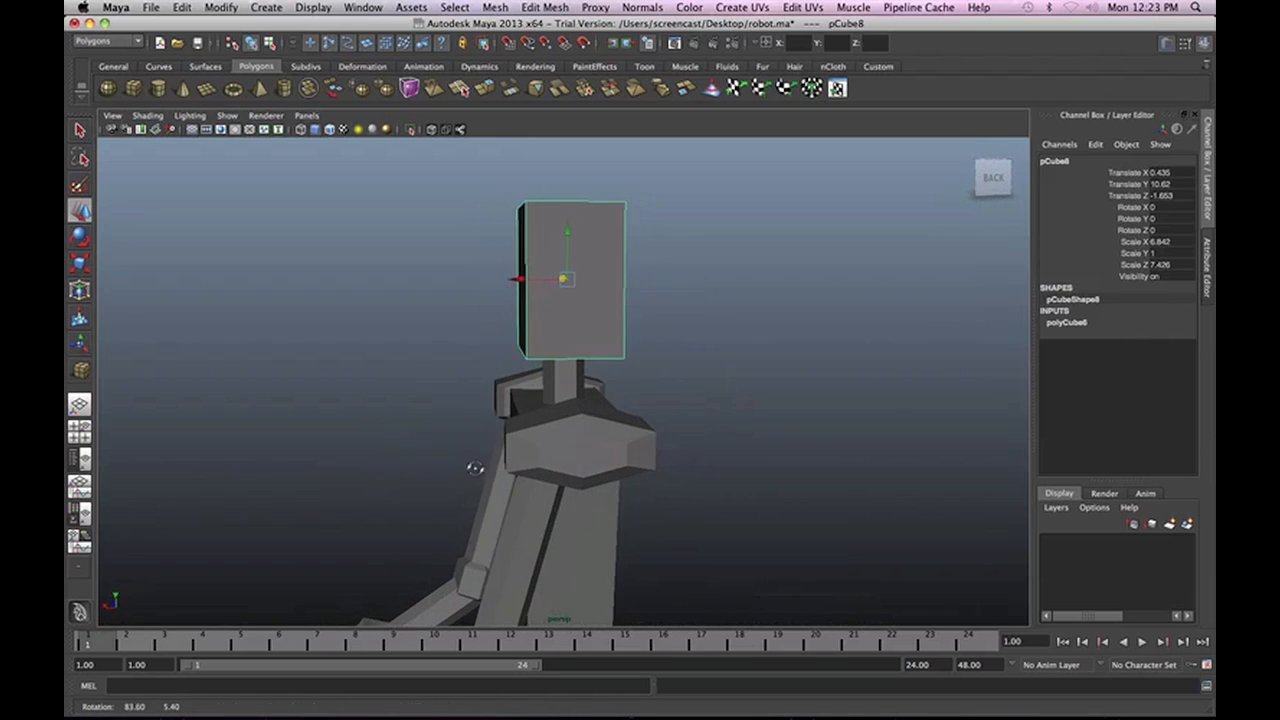
drag(517, 278, 499, 280)
alt+drag(451, 393, 611, 377)
scroll(700, 472, down, 10)
key(f)
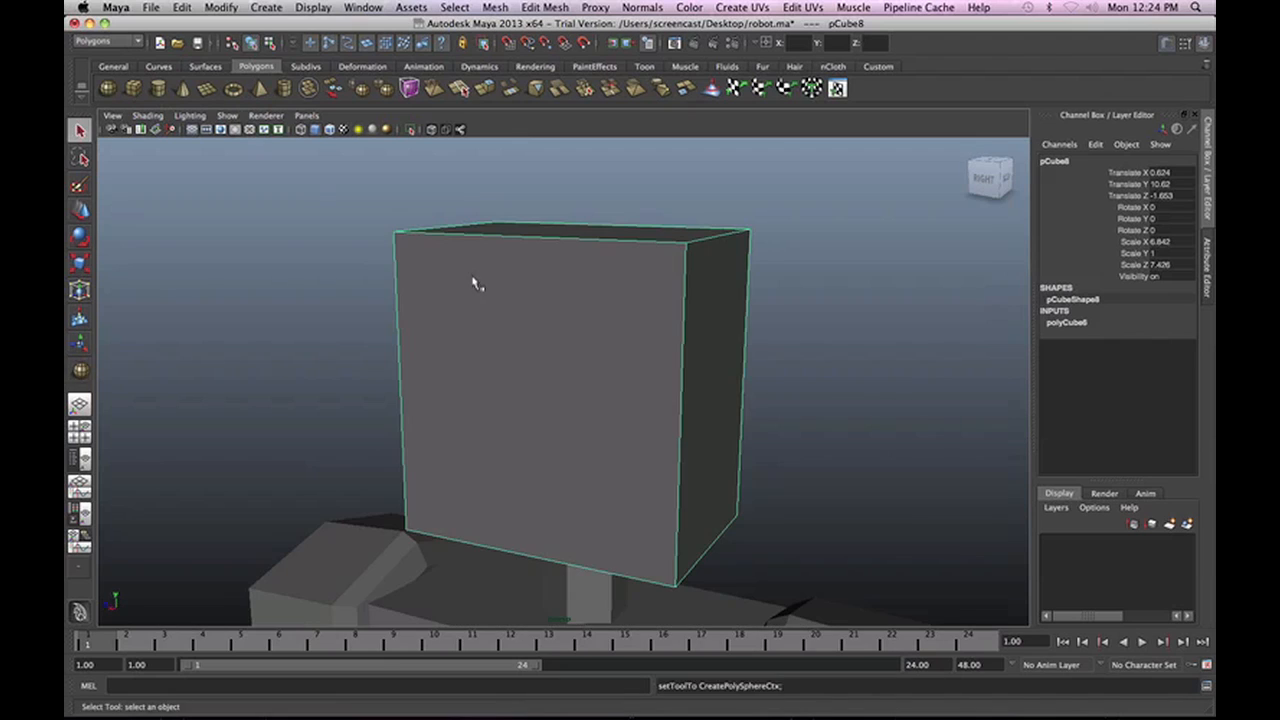
Make the head block a live surface.
click(221, 7)
mouse_move(266, 7)
mouse_move(208, 8)
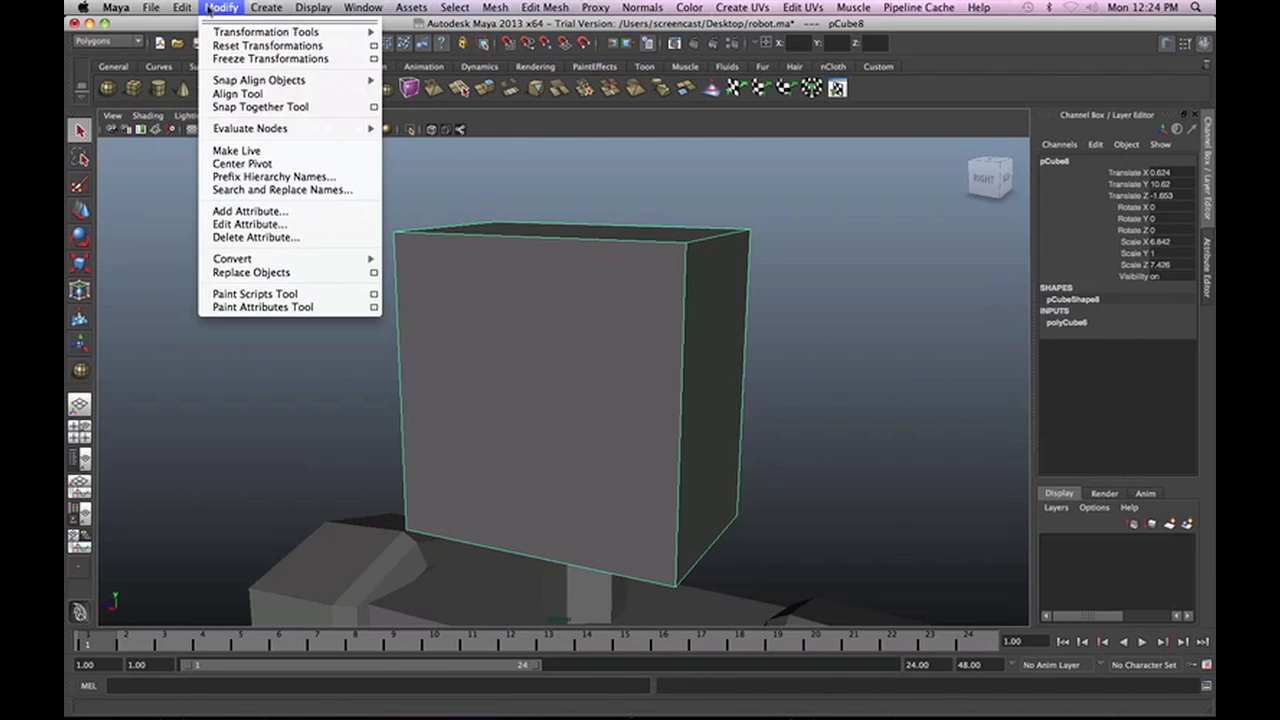
click(280, 150)
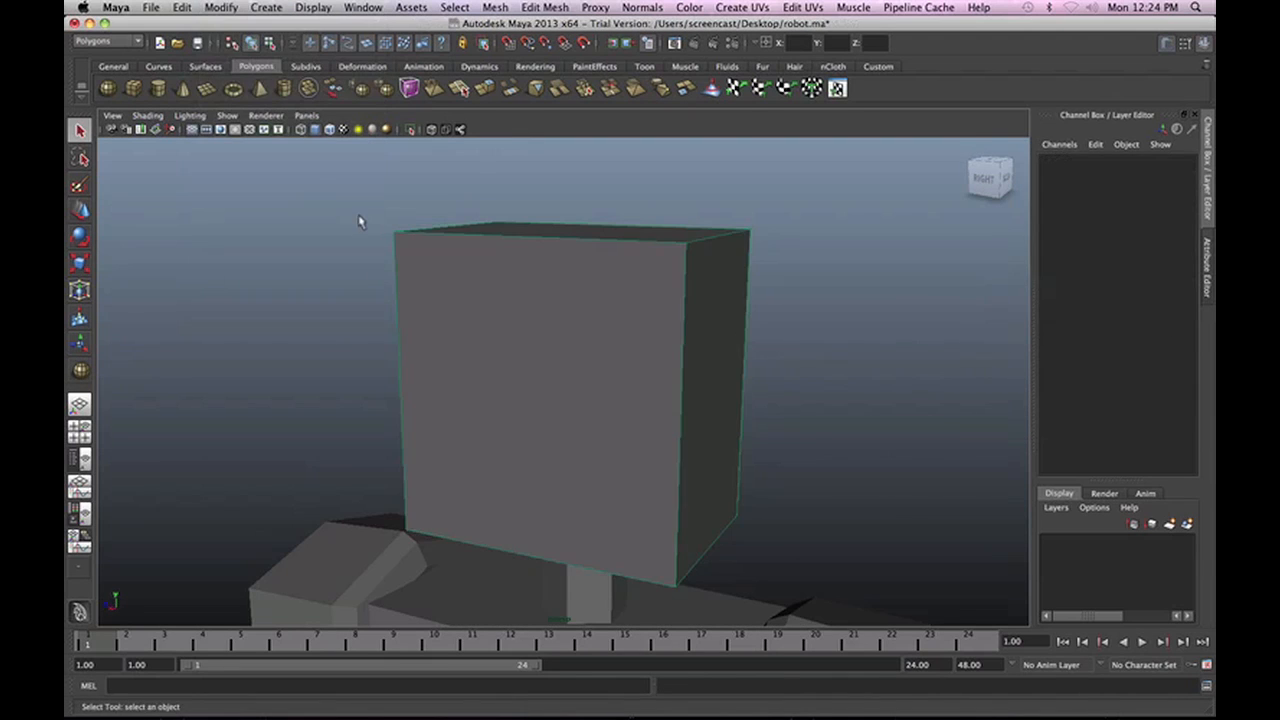
Draw a large polygon sphere near one upper corner of the head's face and a smaller one toward the other side.
click(108, 89)
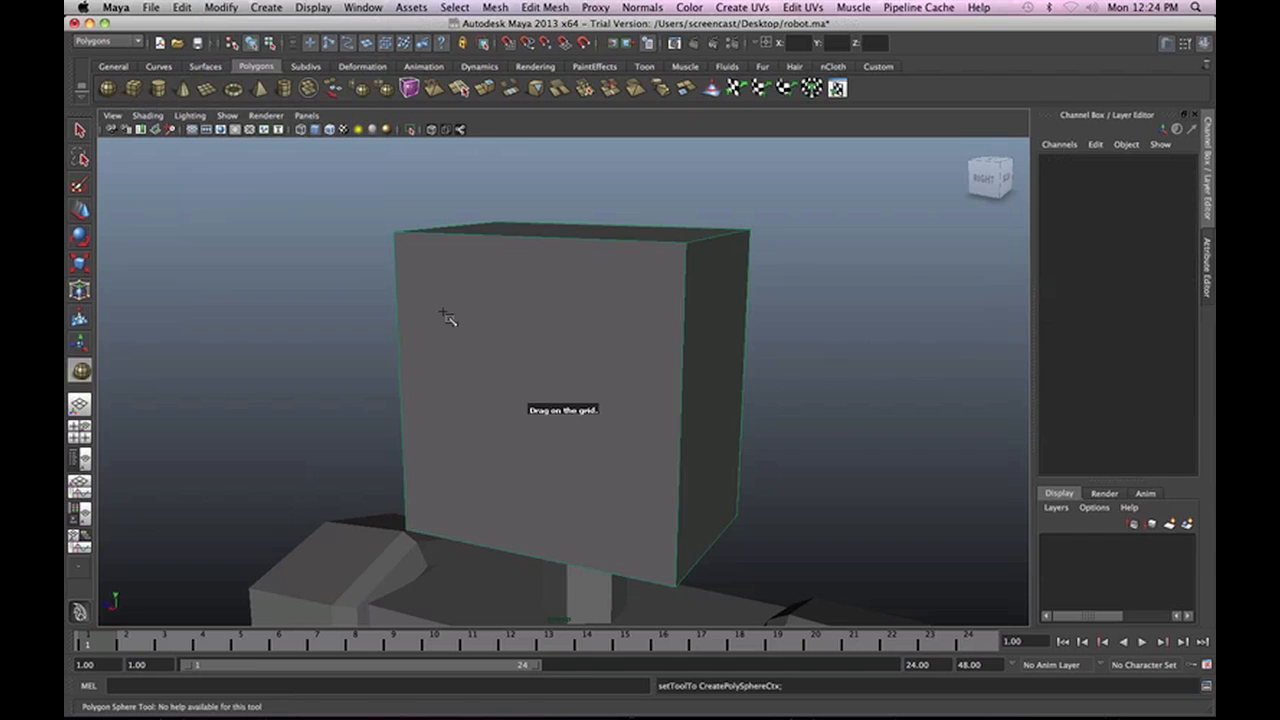
drag(448, 310, 500, 350)
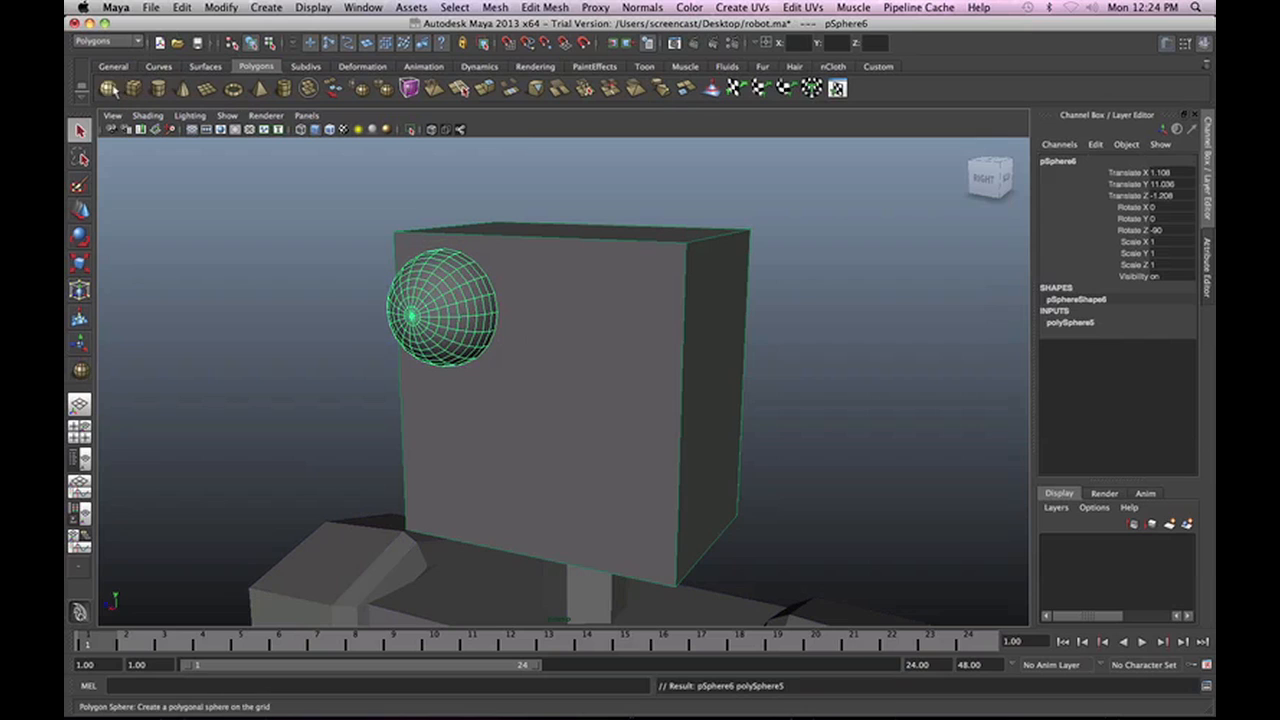
mouse_move(577, 386)
mouse_down()
mouse_move(606, 400)
mouse_move(611, 423)
mouse_move(624, 357)
mouse_up()
Shift the large eye slightly inward and move the smaller sphere down and outward to about Translate Y 10.633 and Z -1.999.
alt+drag(607, 426, 666, 423)
key(w)
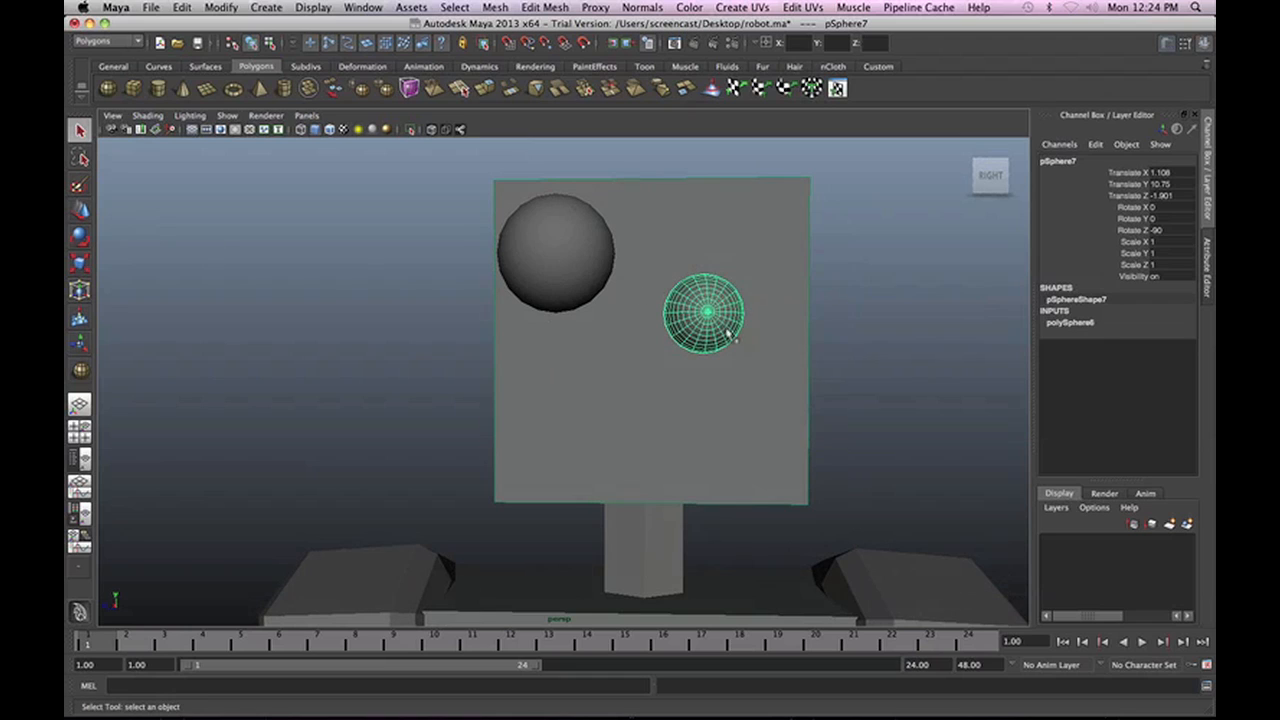
drag(720, 334, 674, 341)
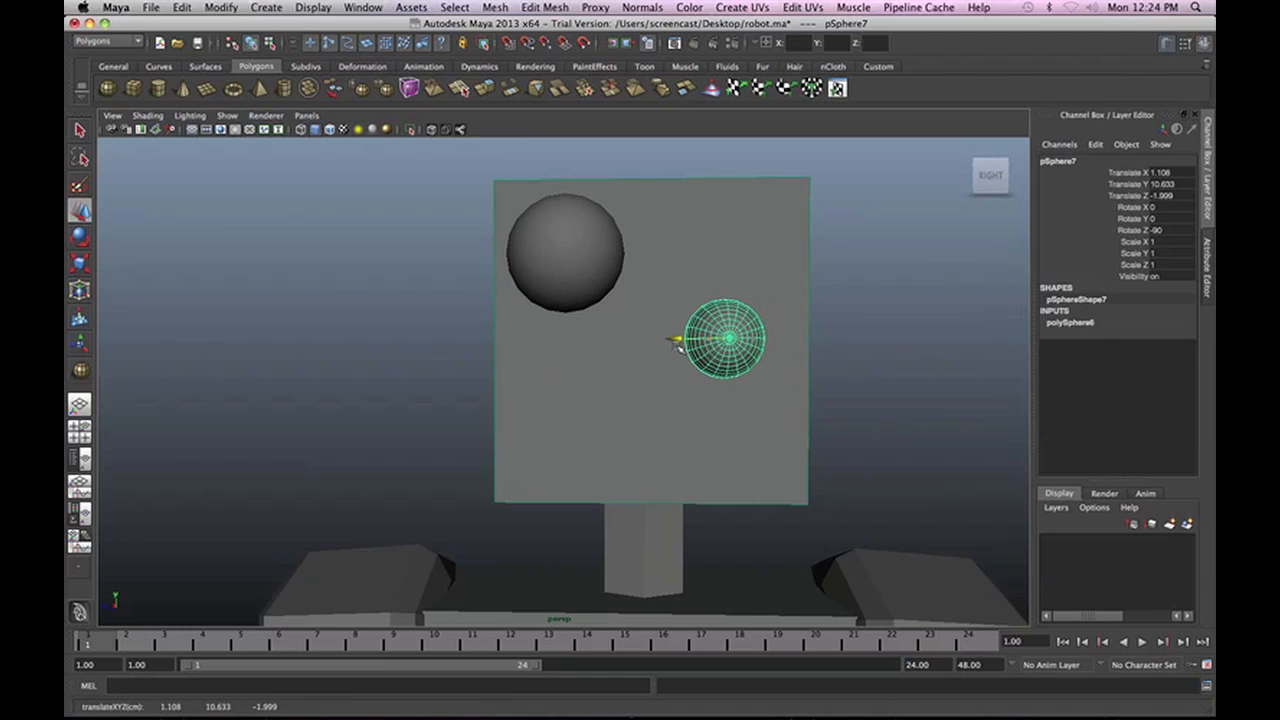
Add a third, smallest polygon sphere near the free upper corner of the head's face and adjust its position.
click(743, 234)
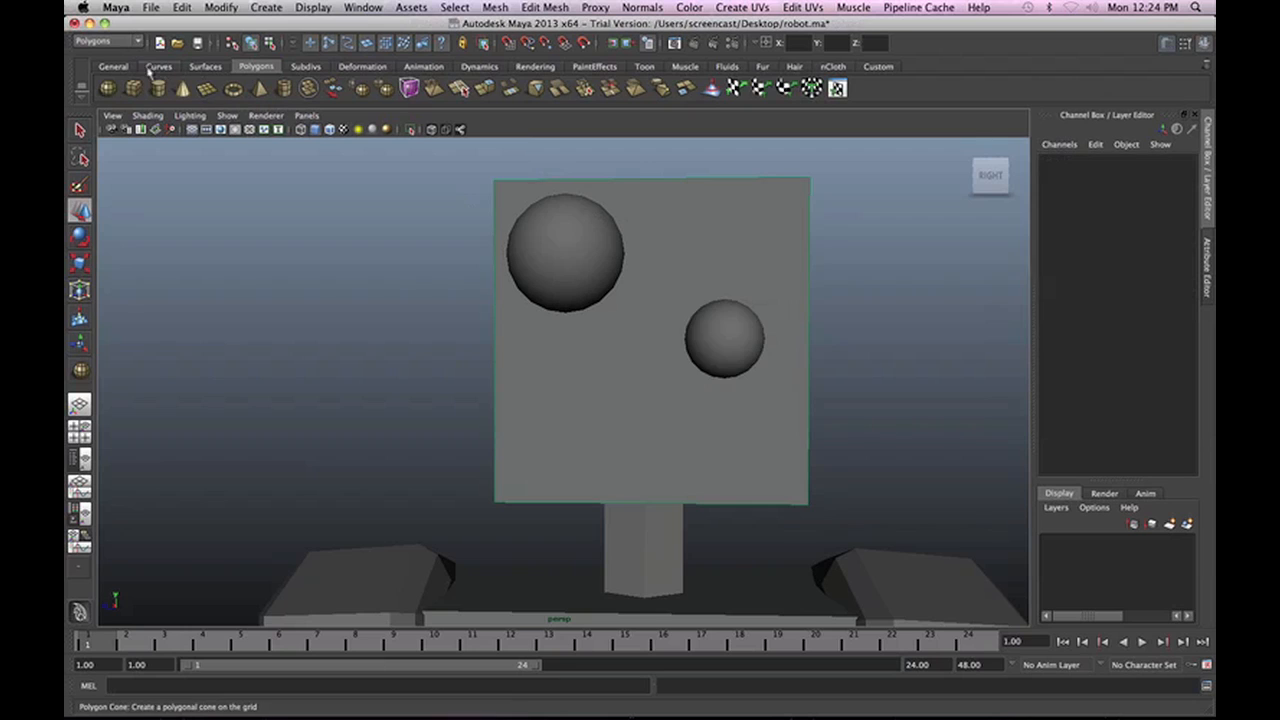
click(109, 90)
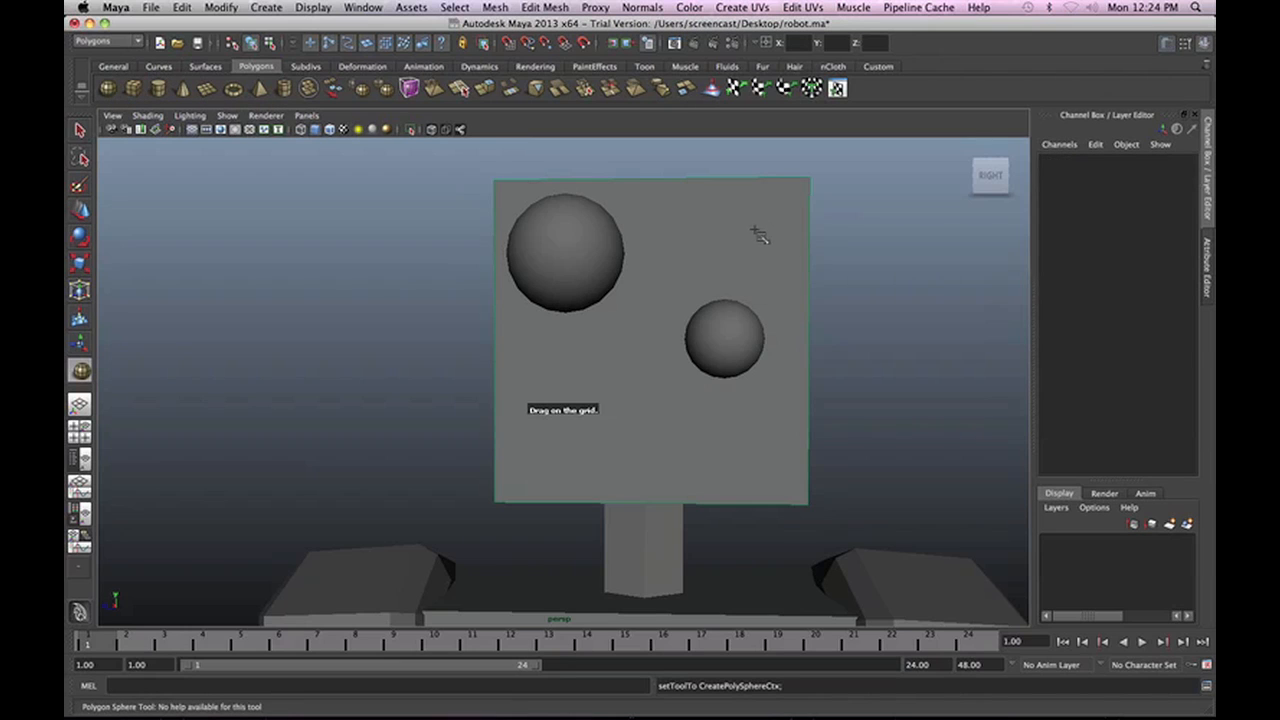
drag(762, 233, 798, 254)
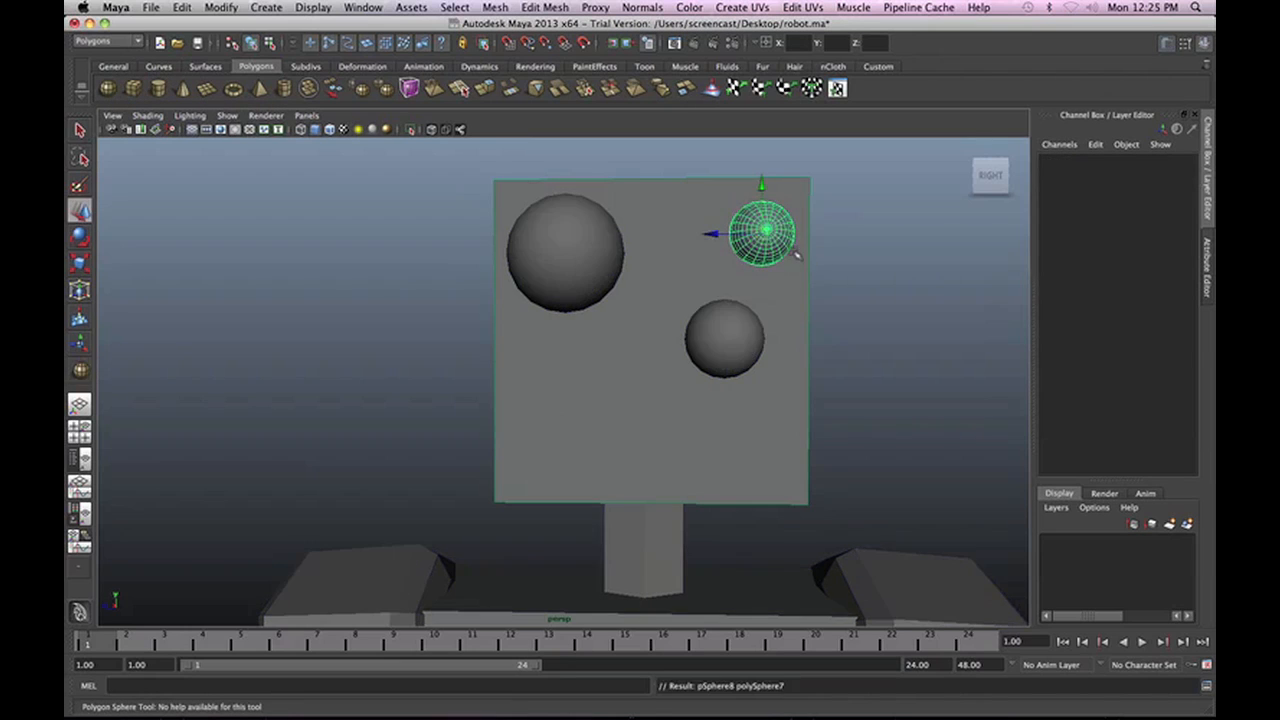
drag(714, 236, 709, 236)
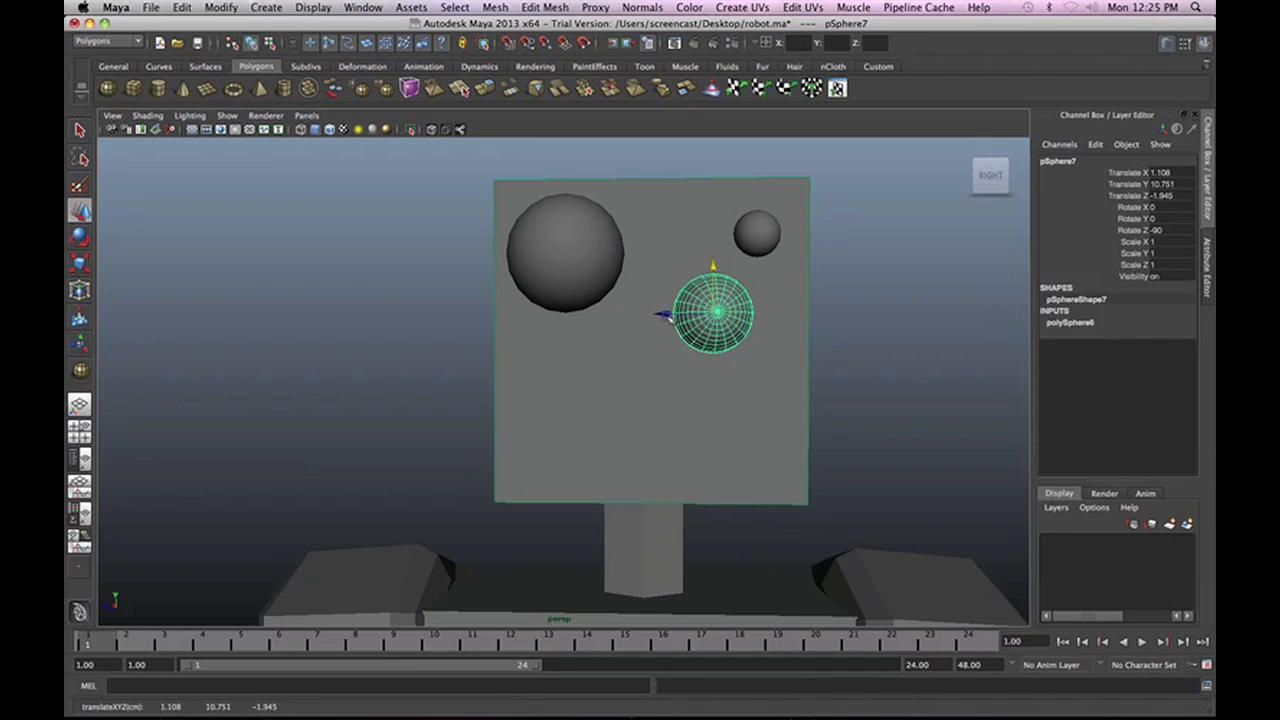
Place the medium sphere just below the smallest one, at about Translate Y 10.751 and Z -1.989.
drag(667, 316, 678, 317)
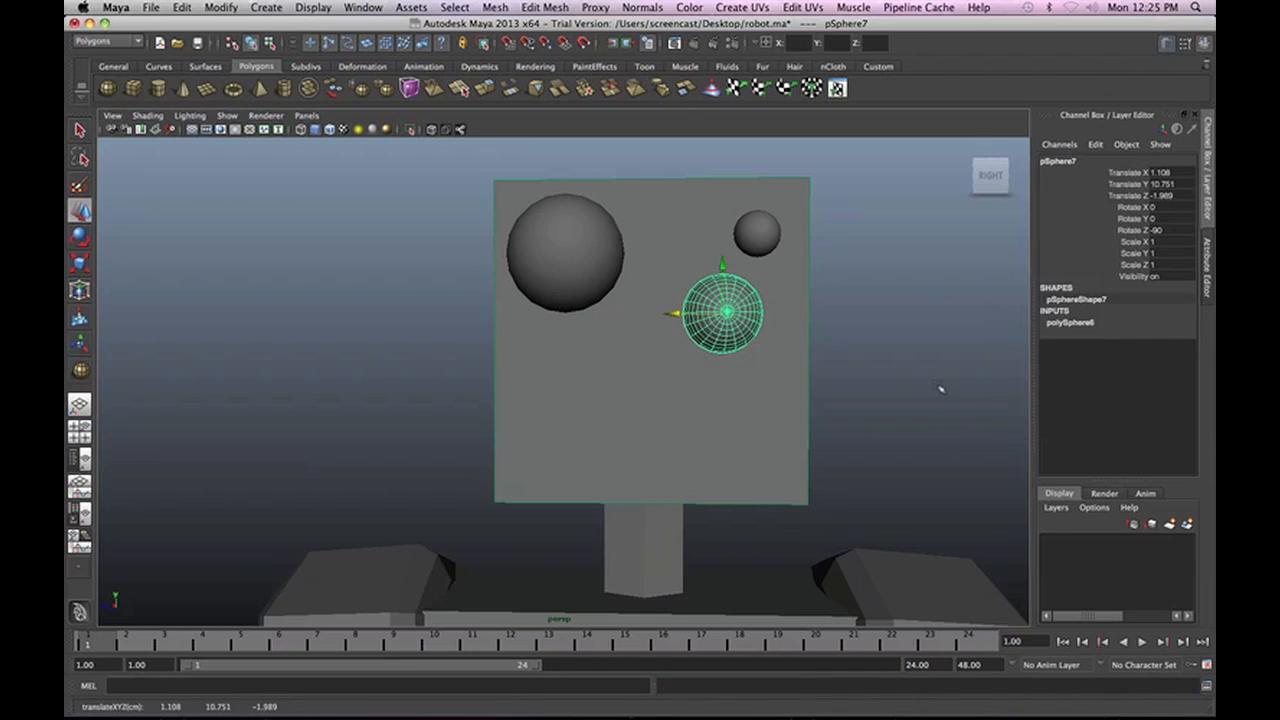
mouse_move(937, 389)
alt+mouse_down()
mouse_move(812, 383)
mouse_move(929, 374)
alt+mouse_up()
click(860, 340)
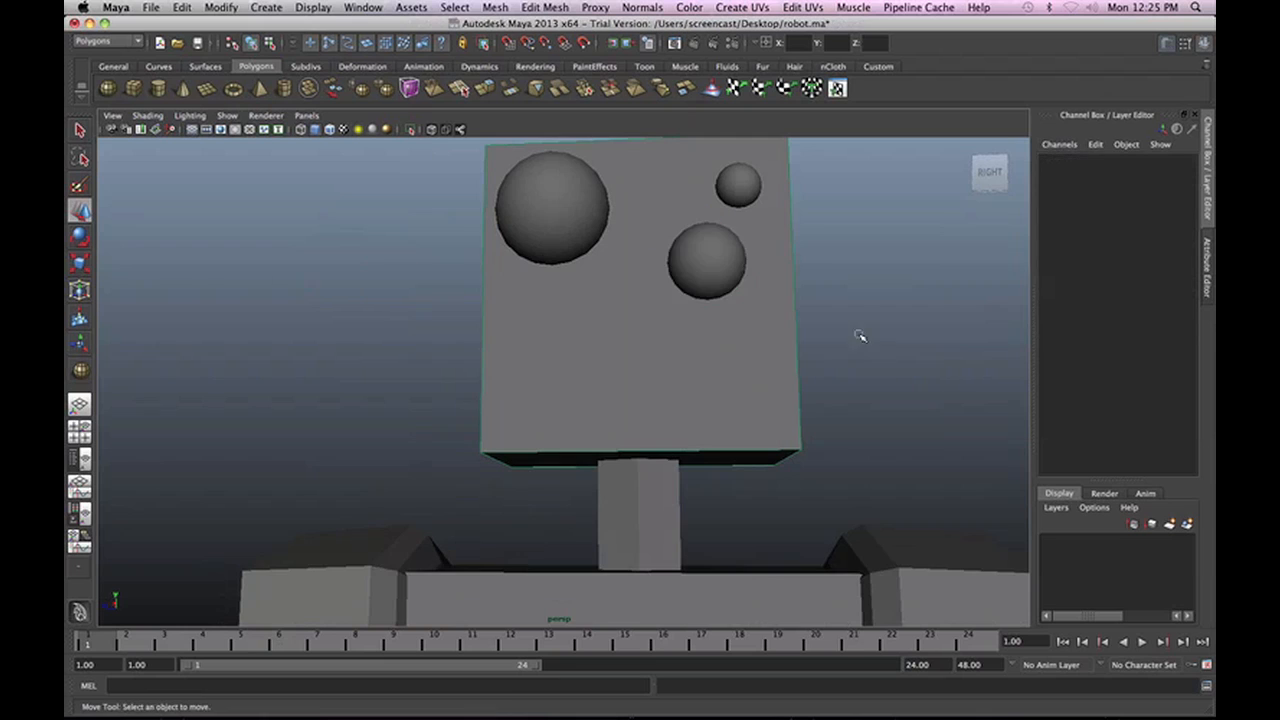
mouse_move(857, 337)
alt+mouse_down()
mouse_move(820, 357)
mouse_move(851, 338)
alt+mouse_up()
Draw a wide rectangular polygon plane for the mouth on the lower part of the live head face, below the medium sphere.
click(682, 360)
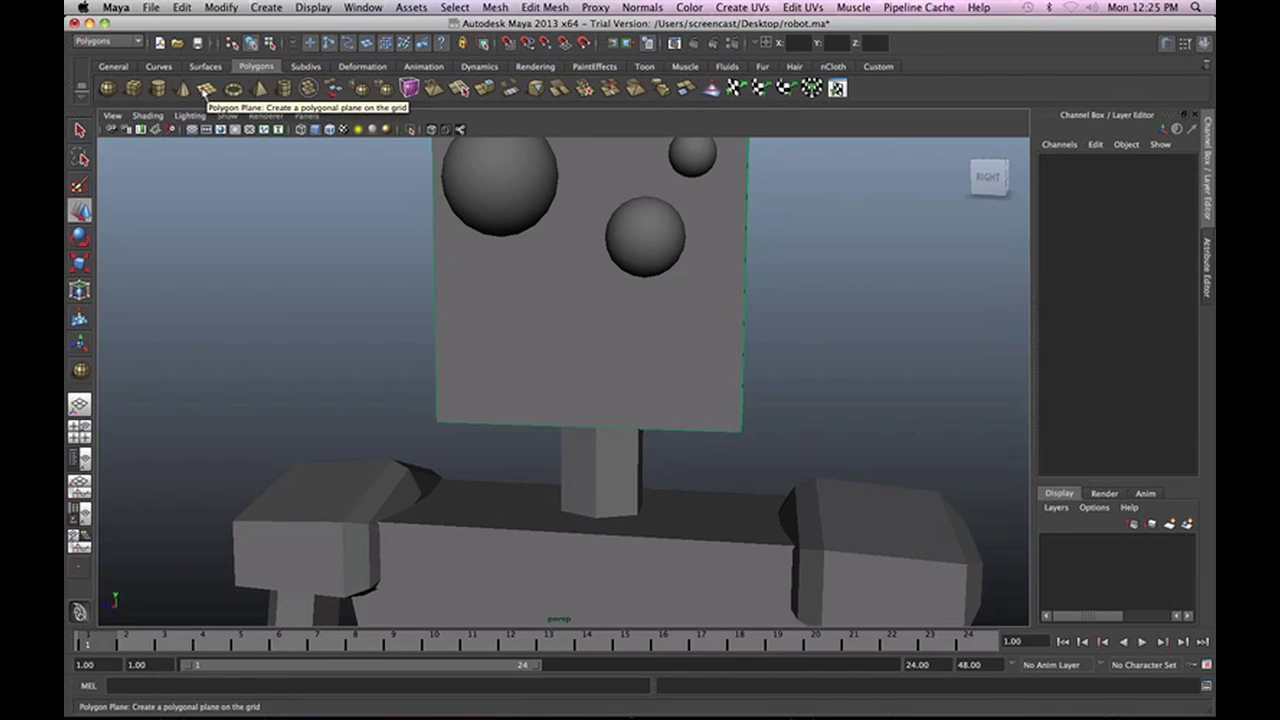
click(205, 89)
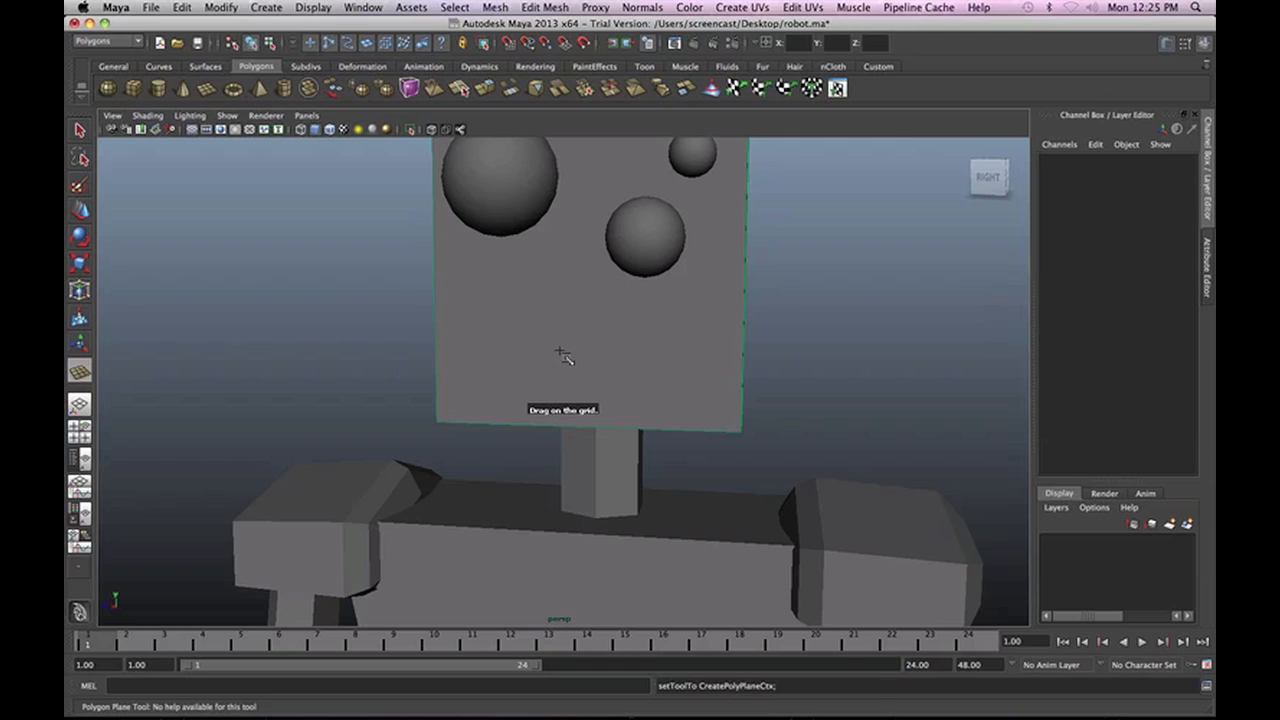
drag(573, 356, 722, 416)
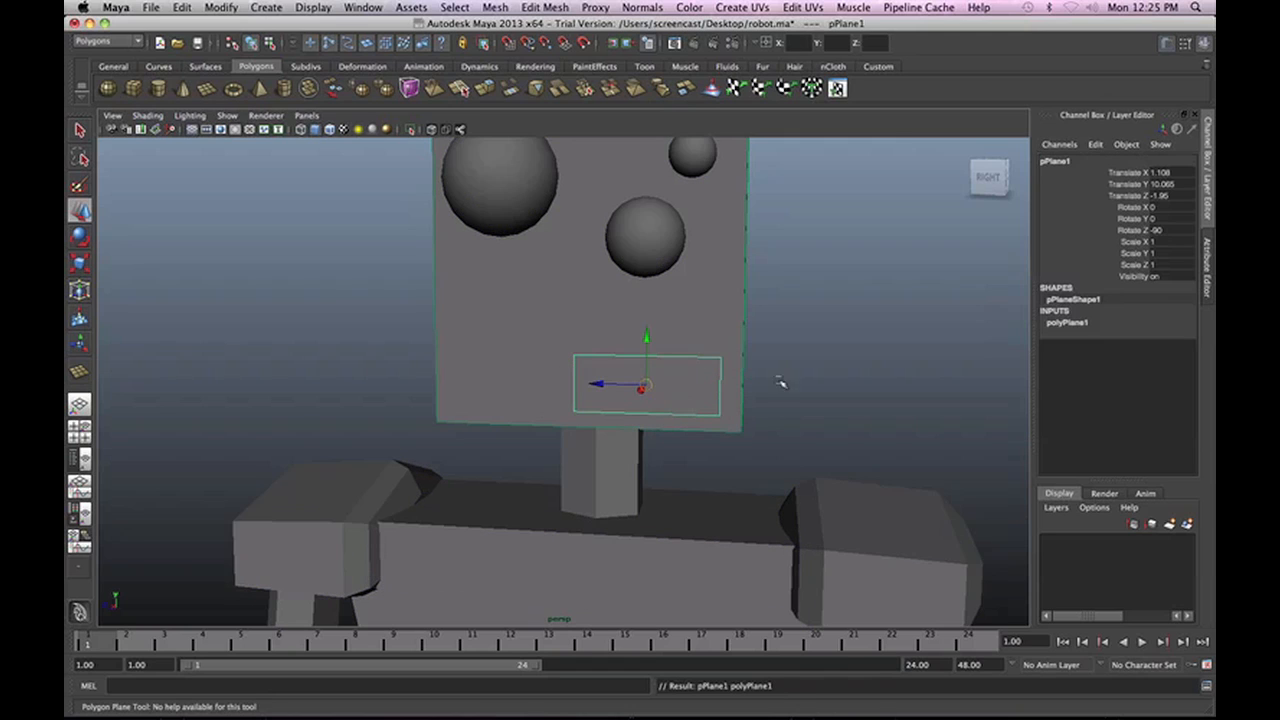
Move the mouth plane slightly up and sideways on the face, to about Translate Y 10.111 and Z -1.943.
alt+drag(841, 430, 363, 437)
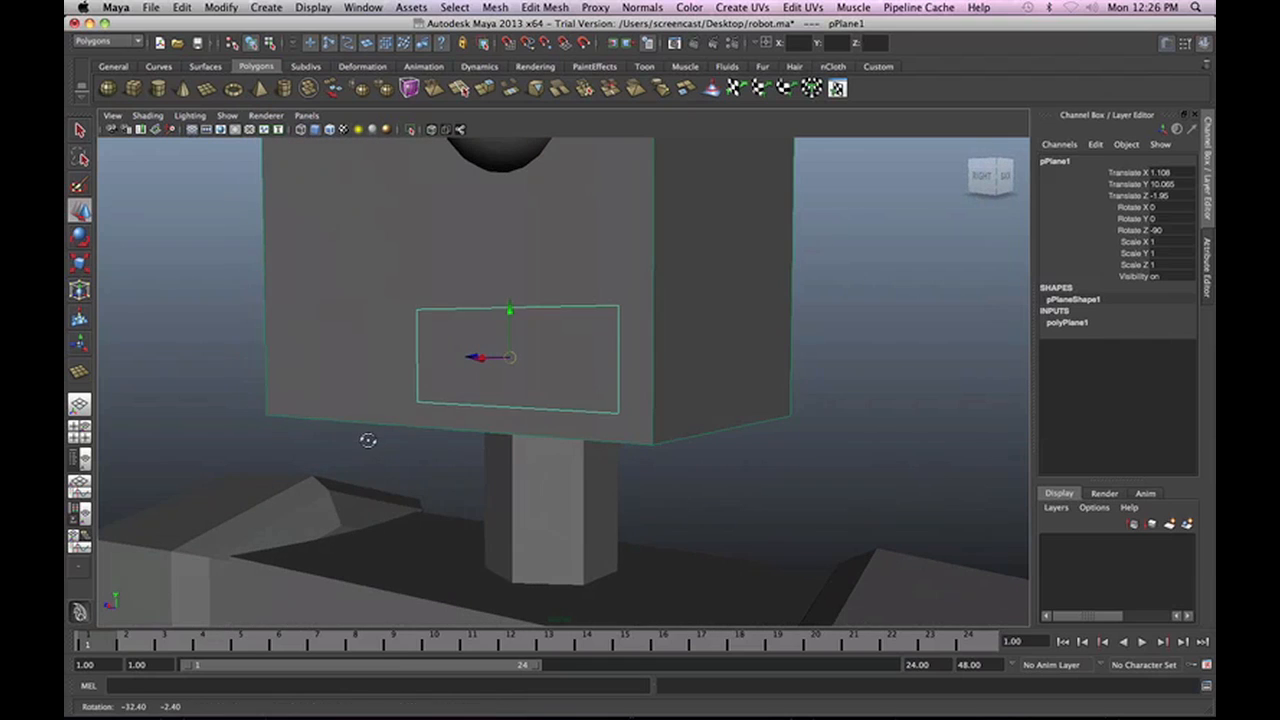
scroll(598, 371, up, 3)
alt+drag(658, 395, 631, 386)
click(486, 292)
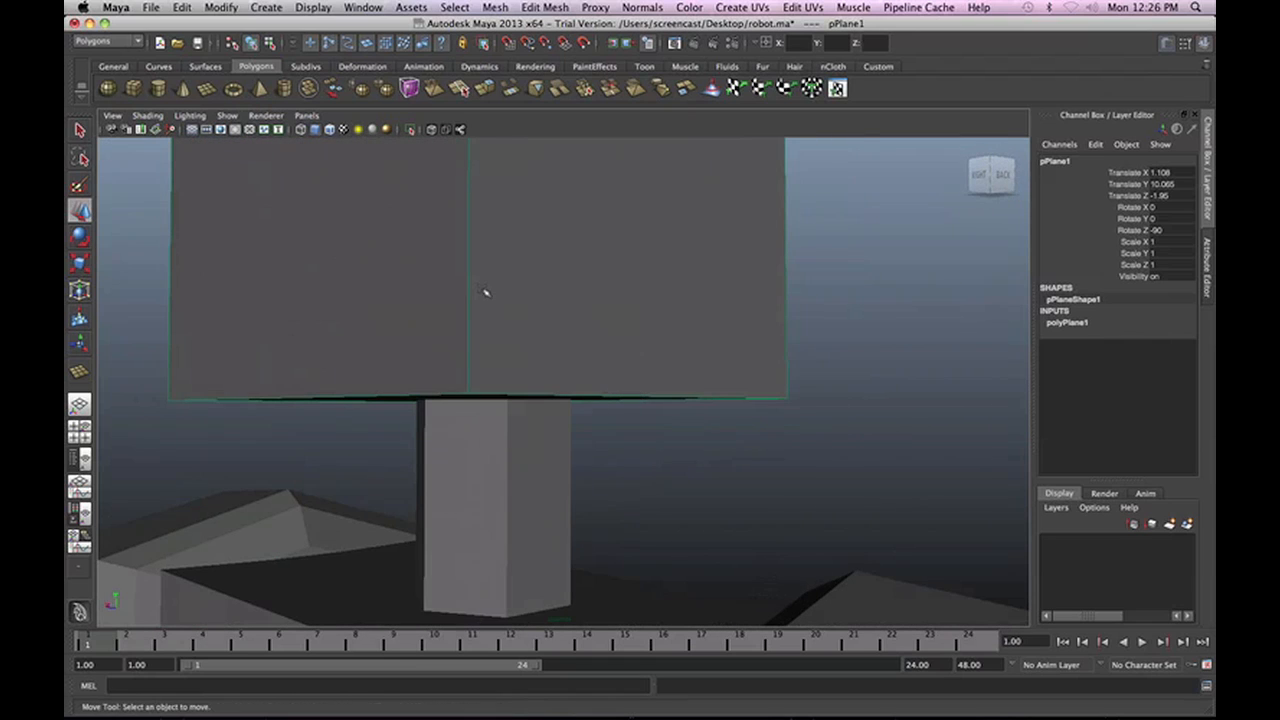
click(390, 333)
alt+drag(471, 386, 610, 243)
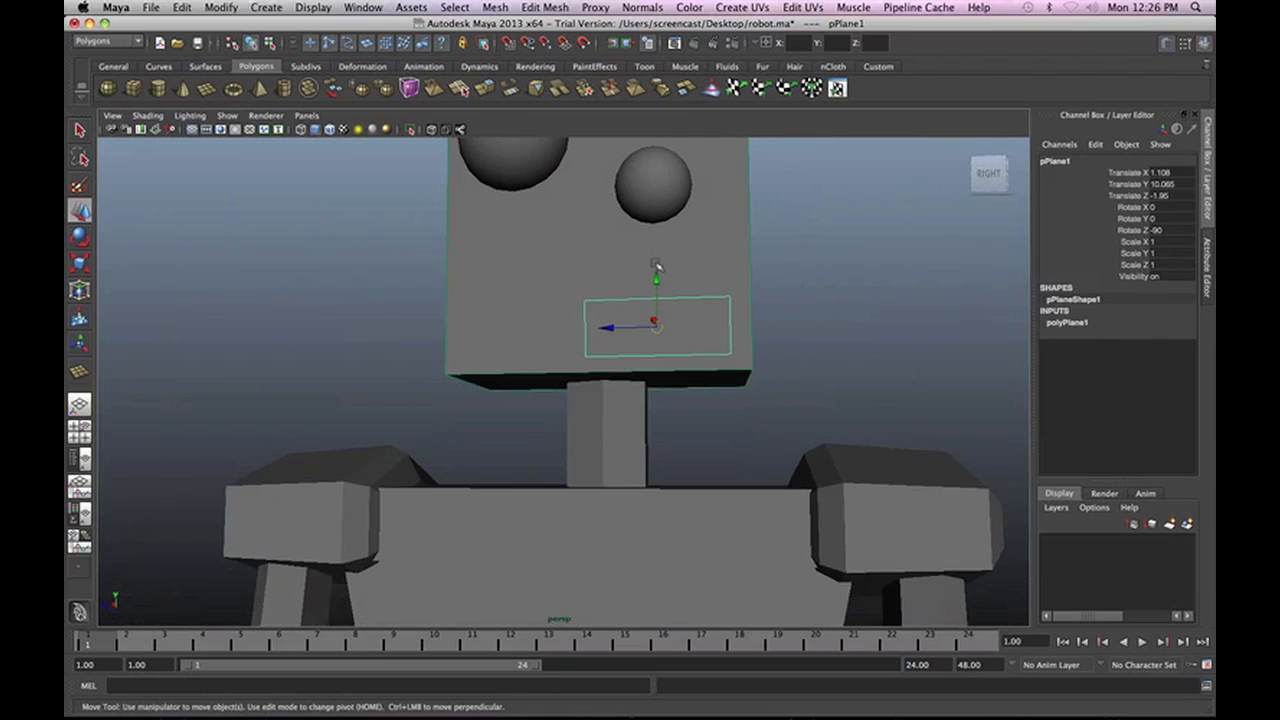
drag(657, 287, 656, 272)
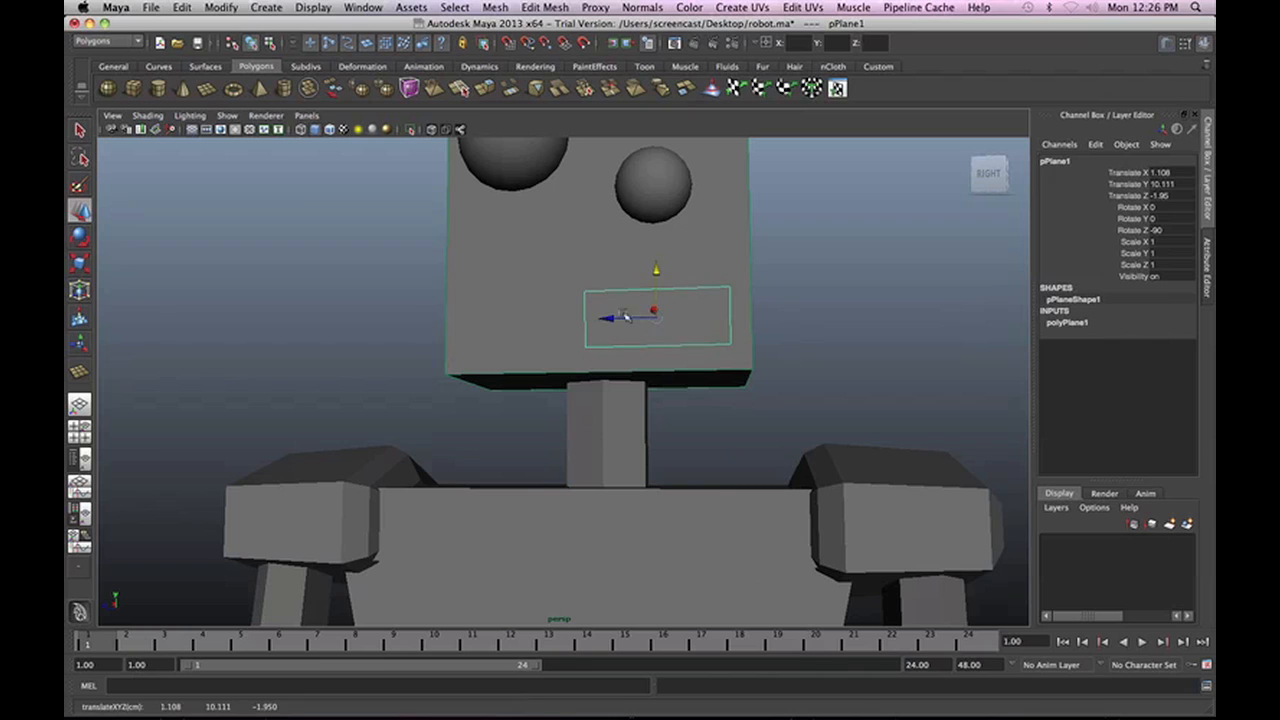
drag(611, 320, 632, 325)
scroll(632, 325, down, 4)
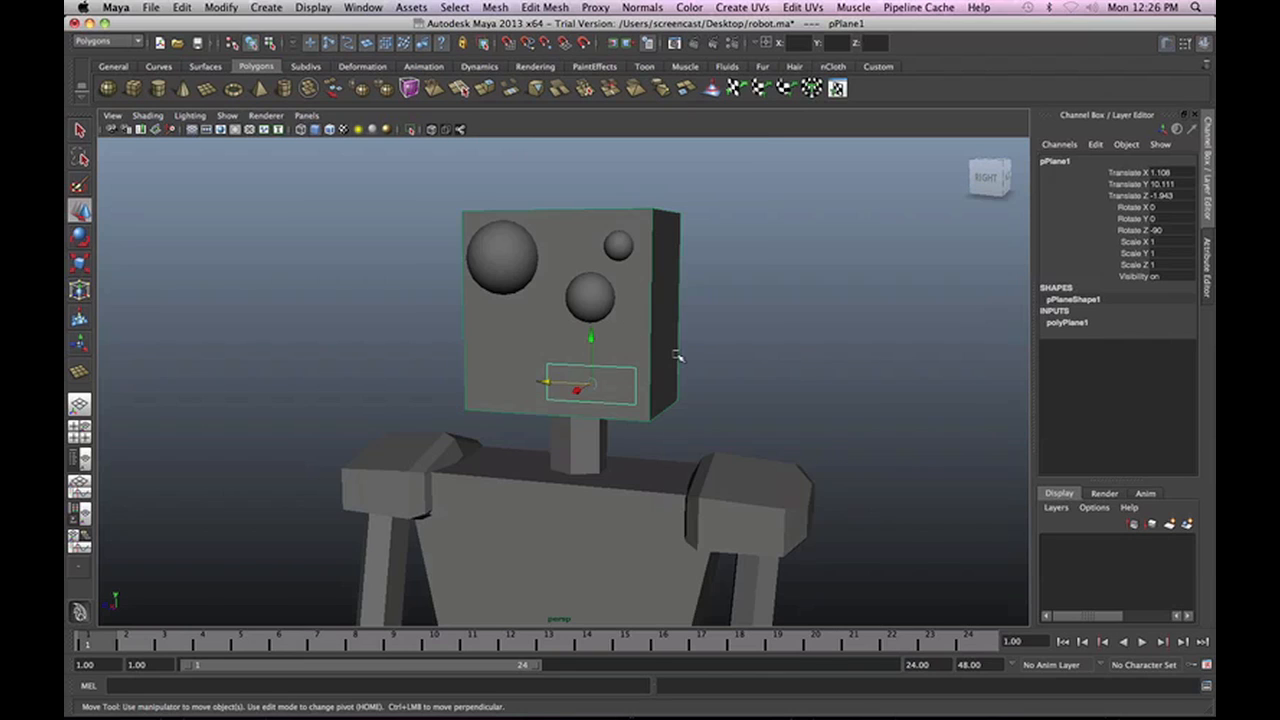
Deselect the medium sphere and make the head no longer live.
click(596, 297)
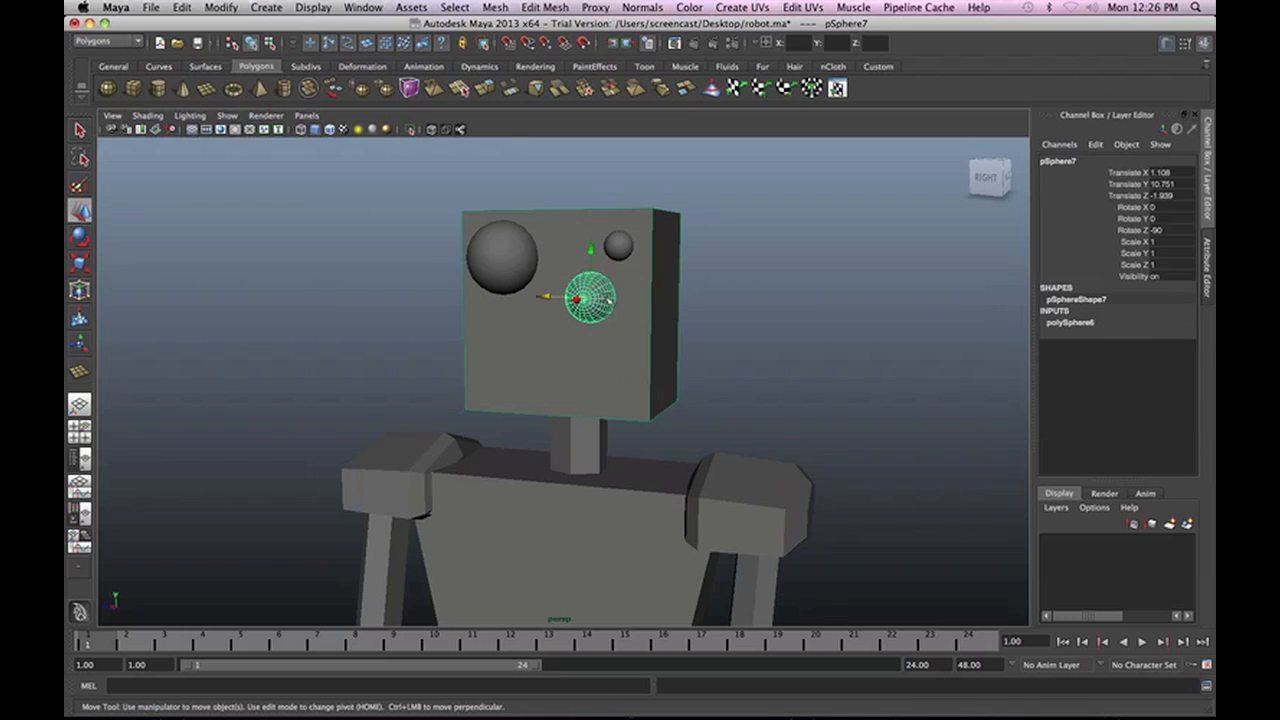
alt+drag(686, 368, 626, 371)
click(628, 326)
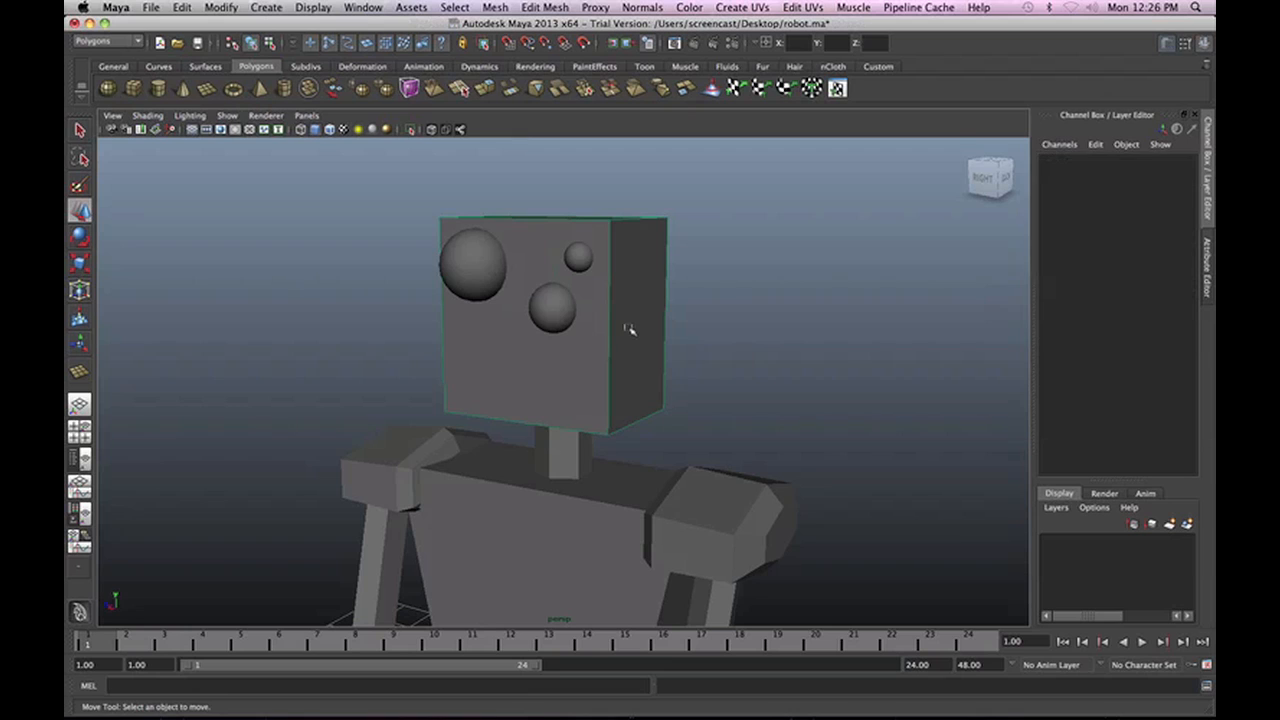
click(230, 7)
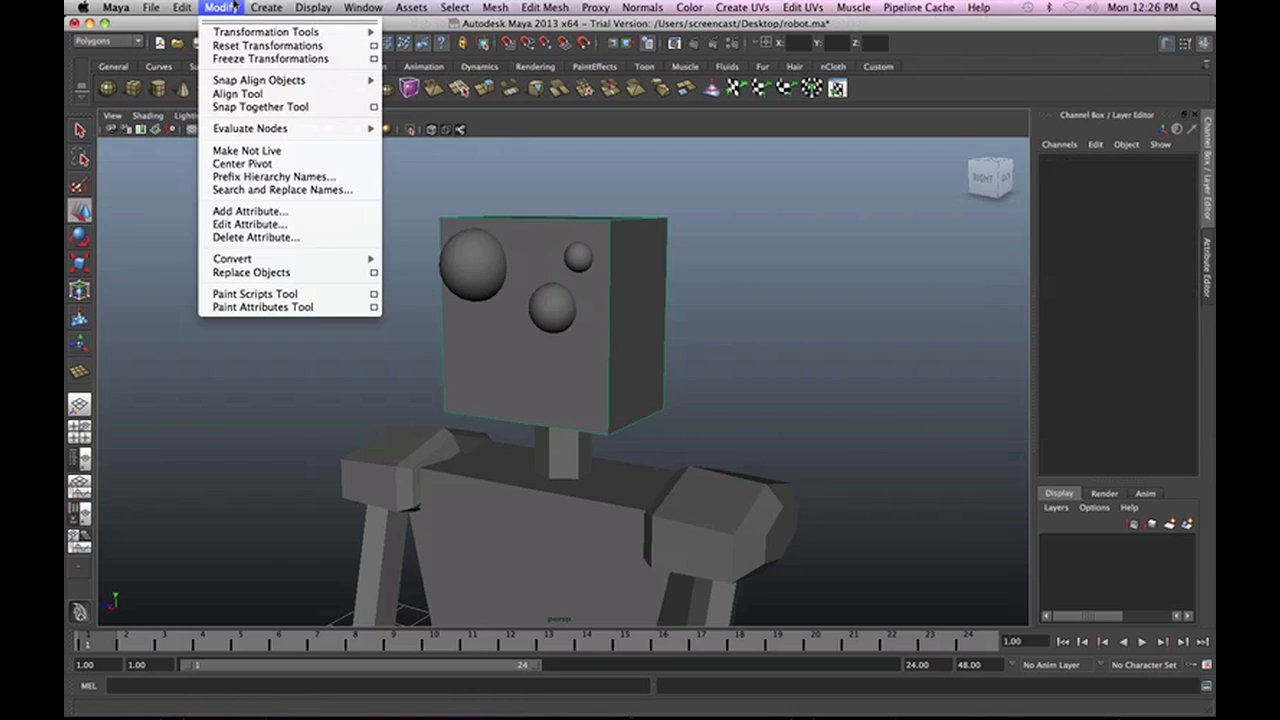
click(255, 150)
Subtract the medium sphere from the head using a Boolean Difference.
click(628, 313)
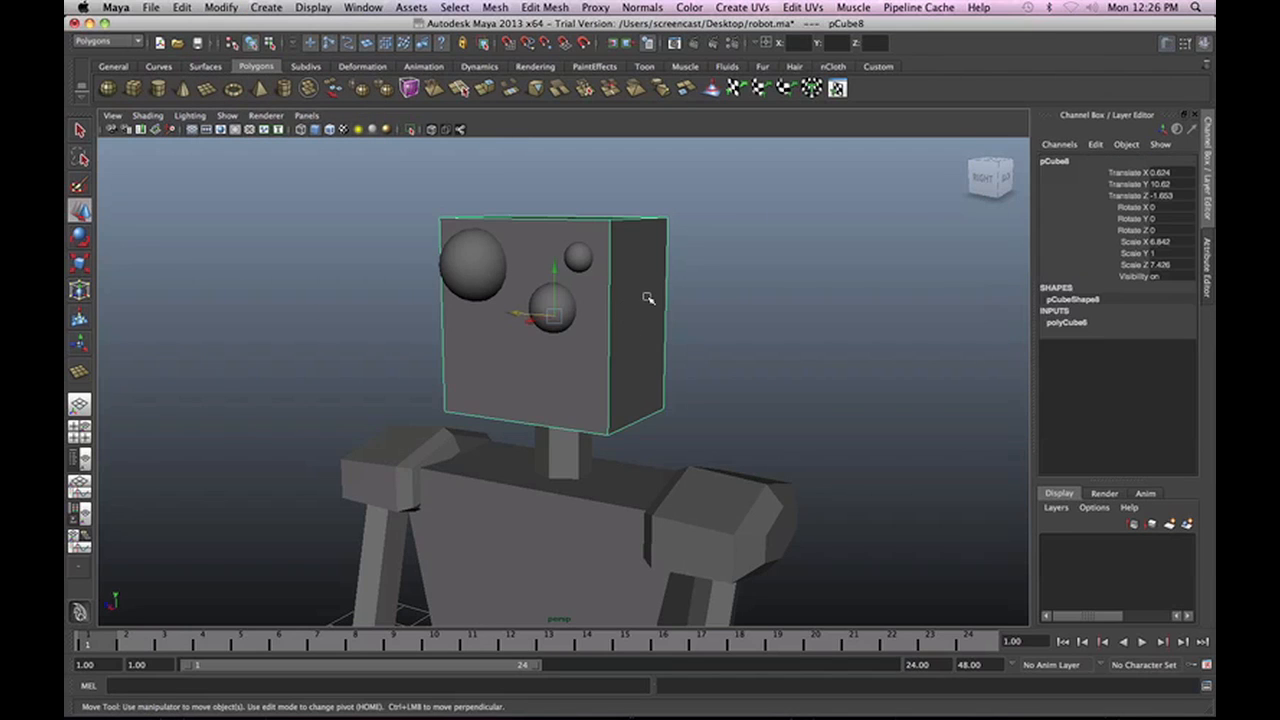
click(547, 298)
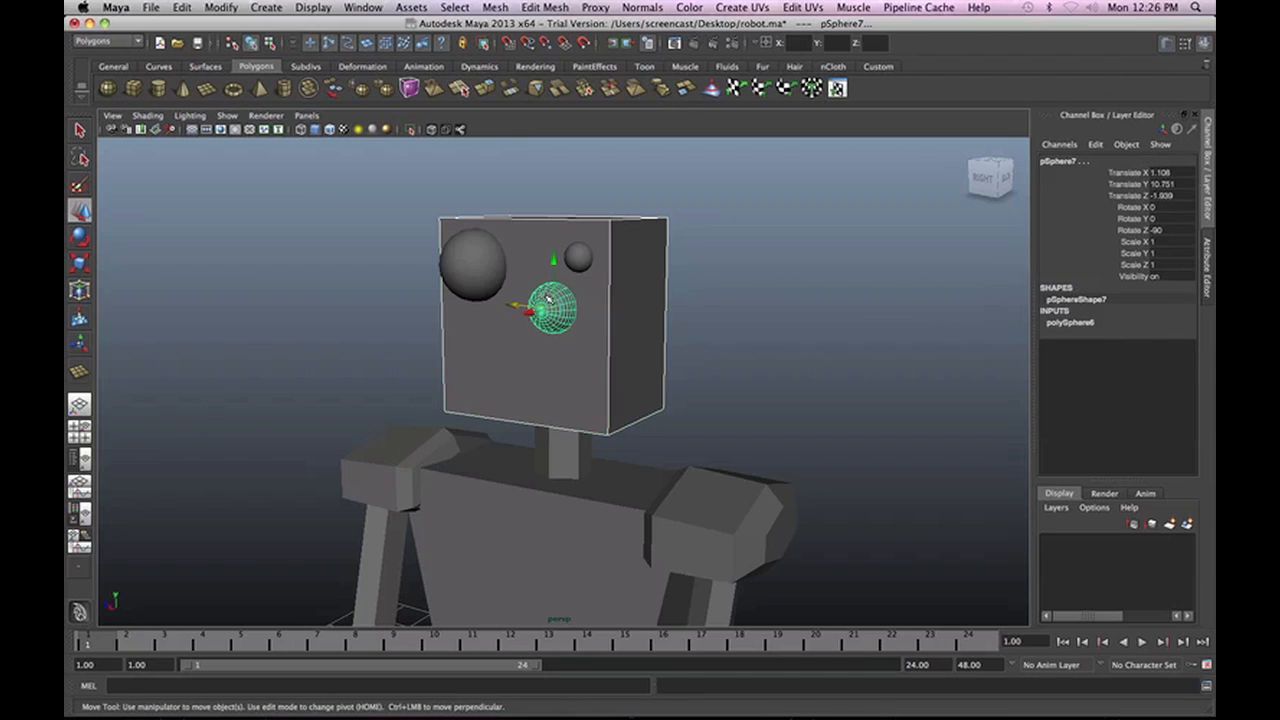
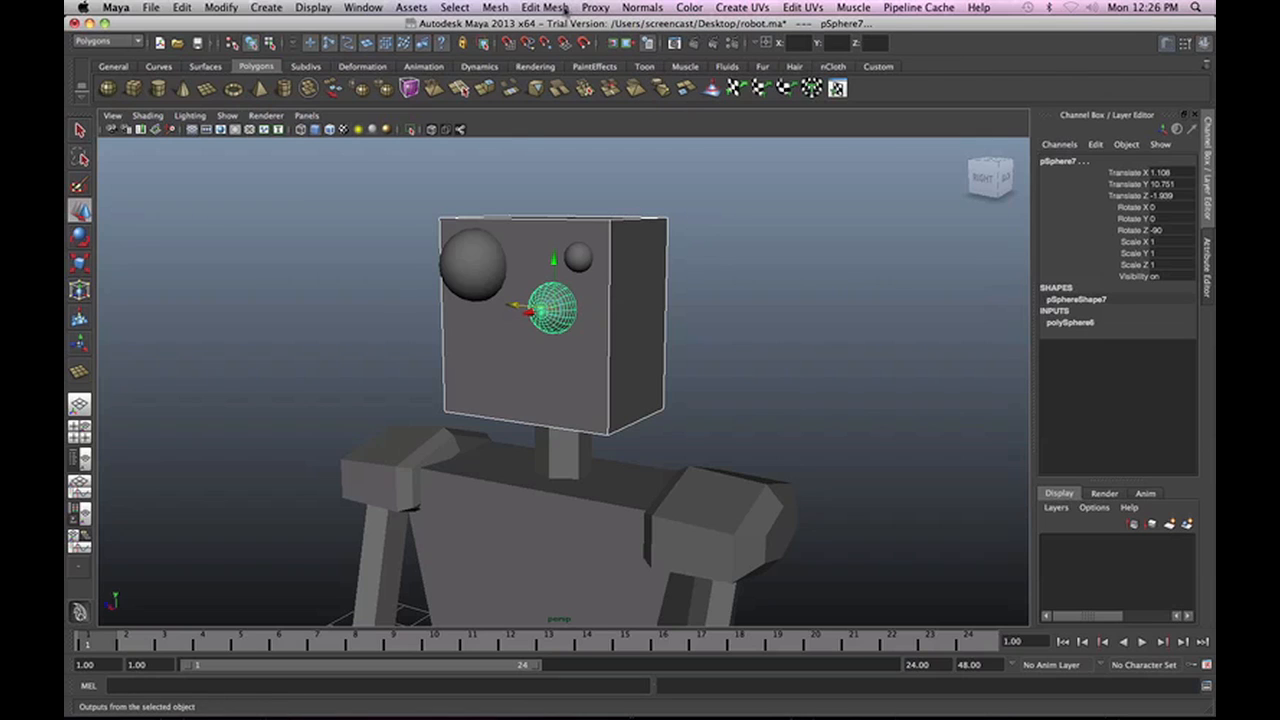
click(565, 8)
mouse_move(500, 8)
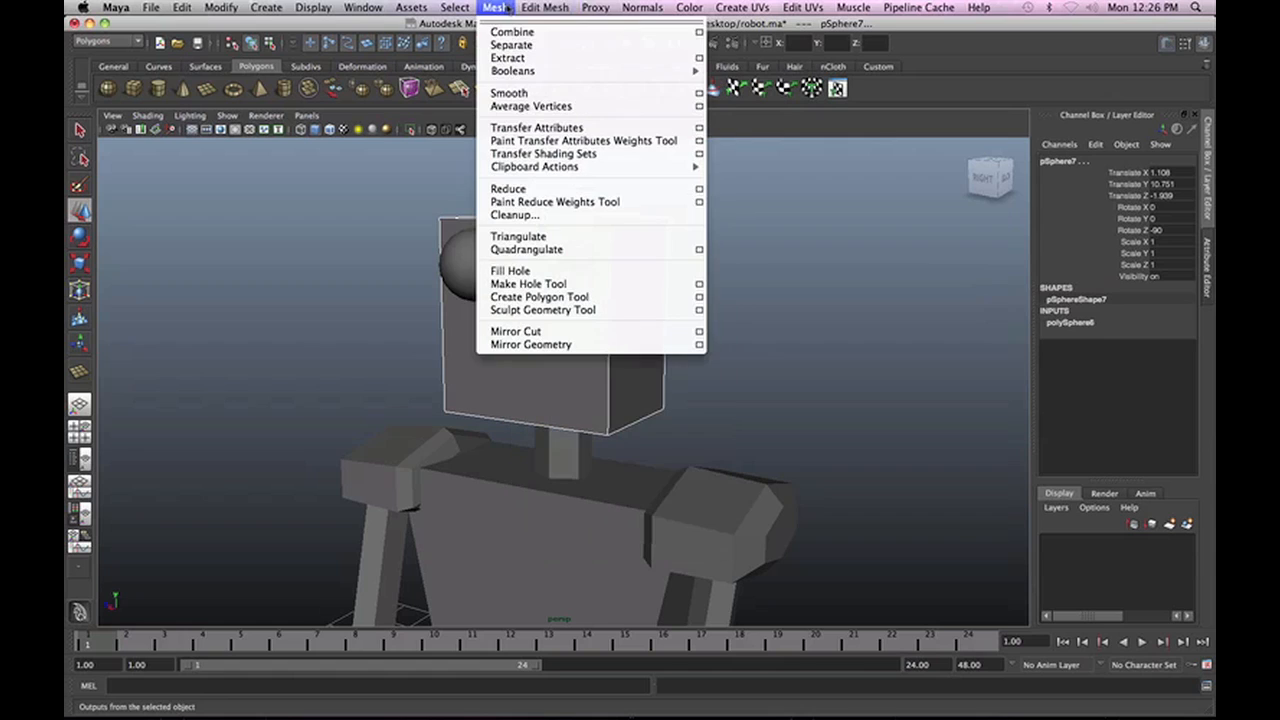
mouse_move(524, 72)
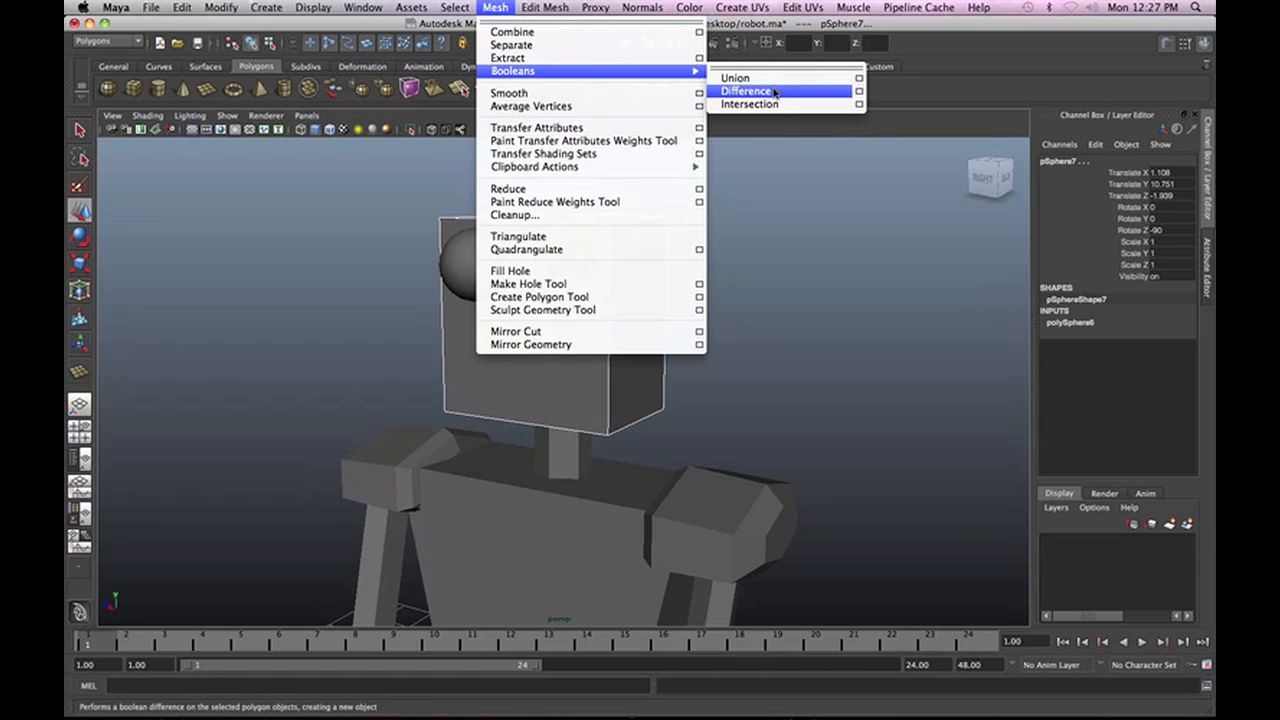
click(775, 91)
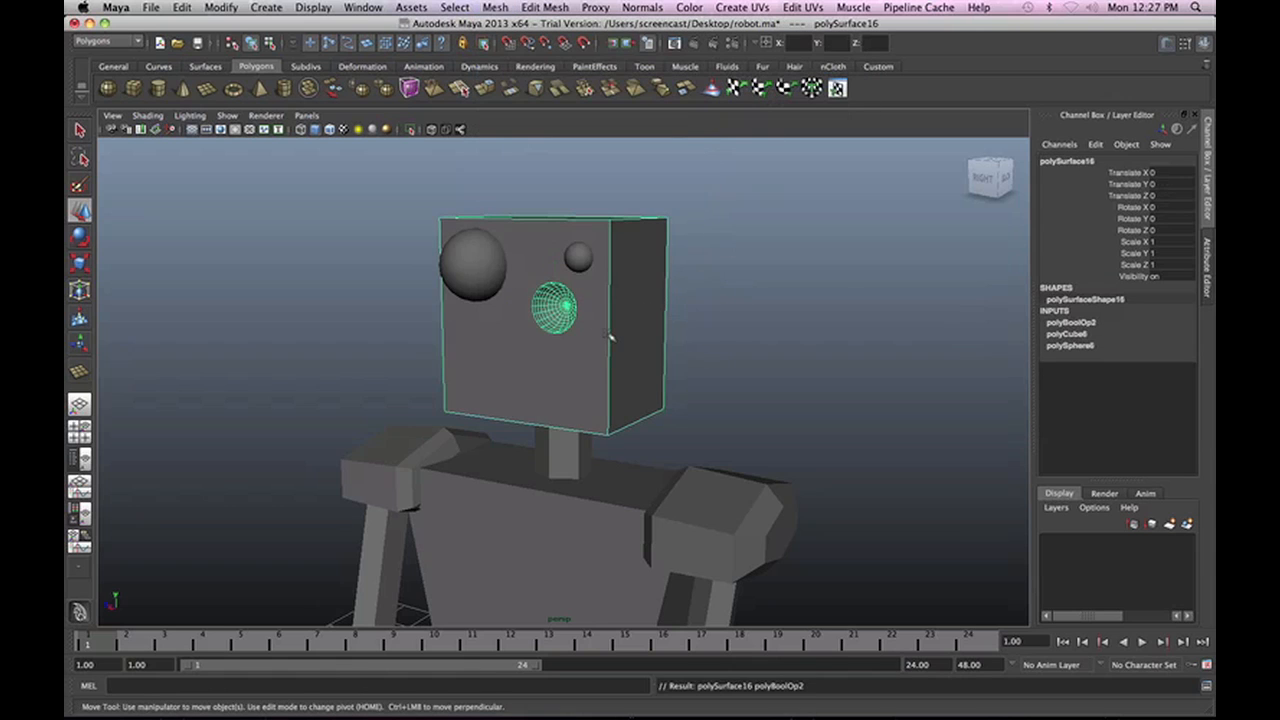
Examine the cut made in the head's face from several angles, along with the mouth plane and the other eye spheres.
click(763, 388)
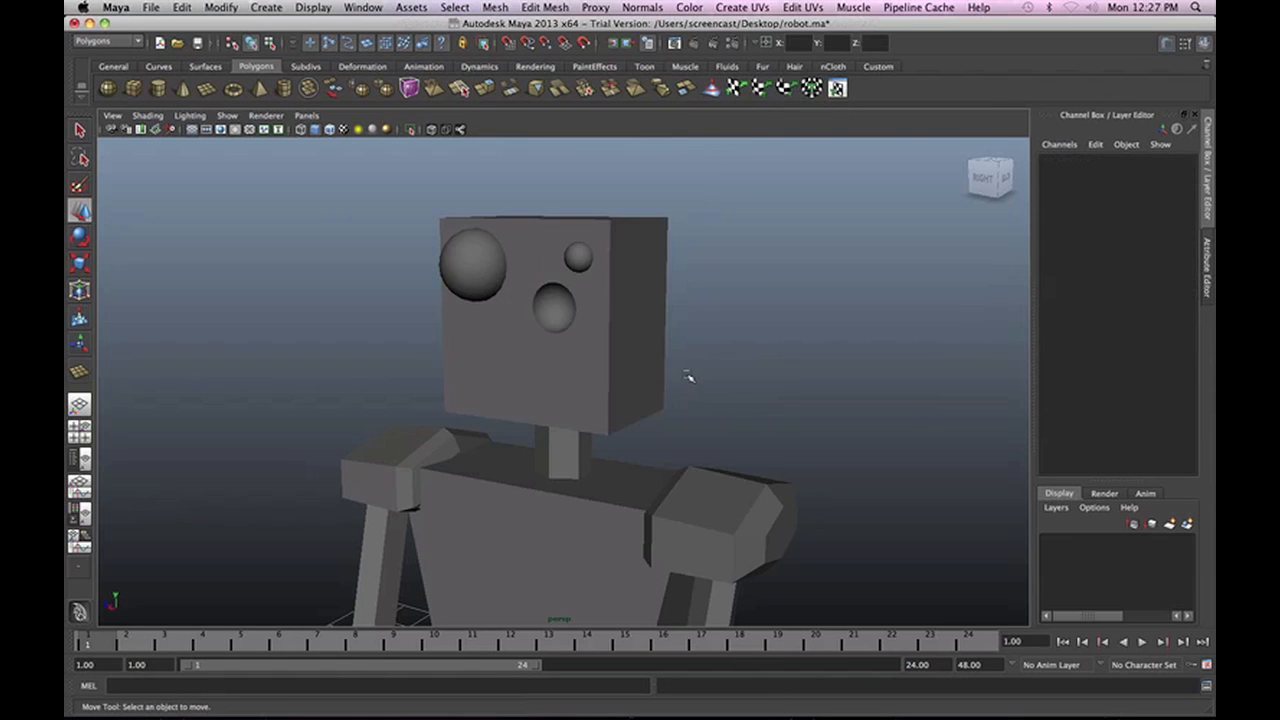
alt+drag(688, 376, 688, 341)
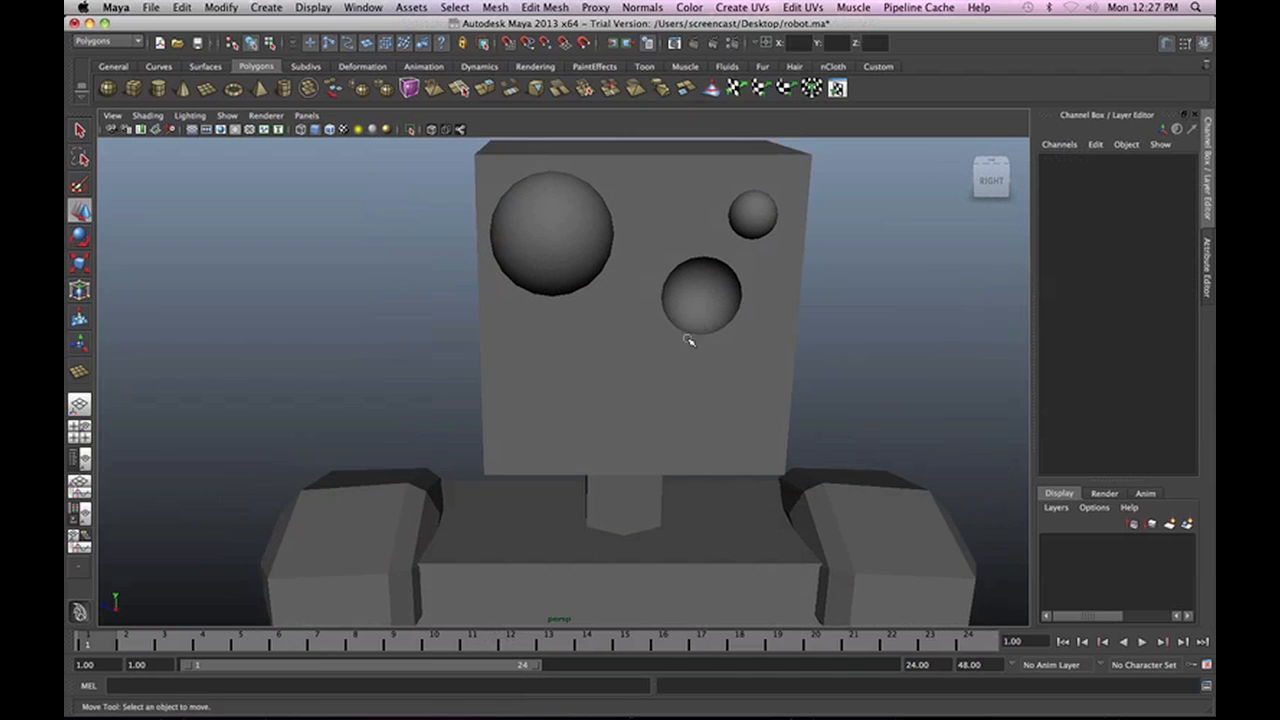
click(688, 341)
alt+drag(709, 386, 603, 369)
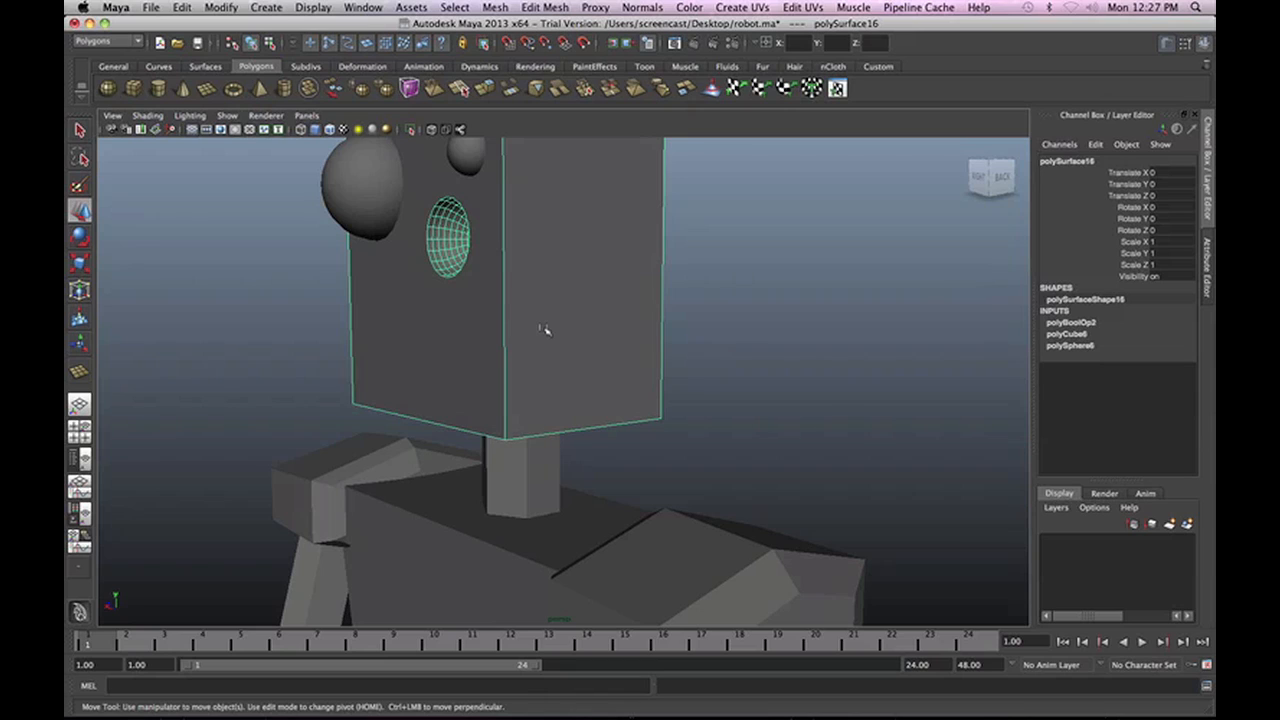
key(f)
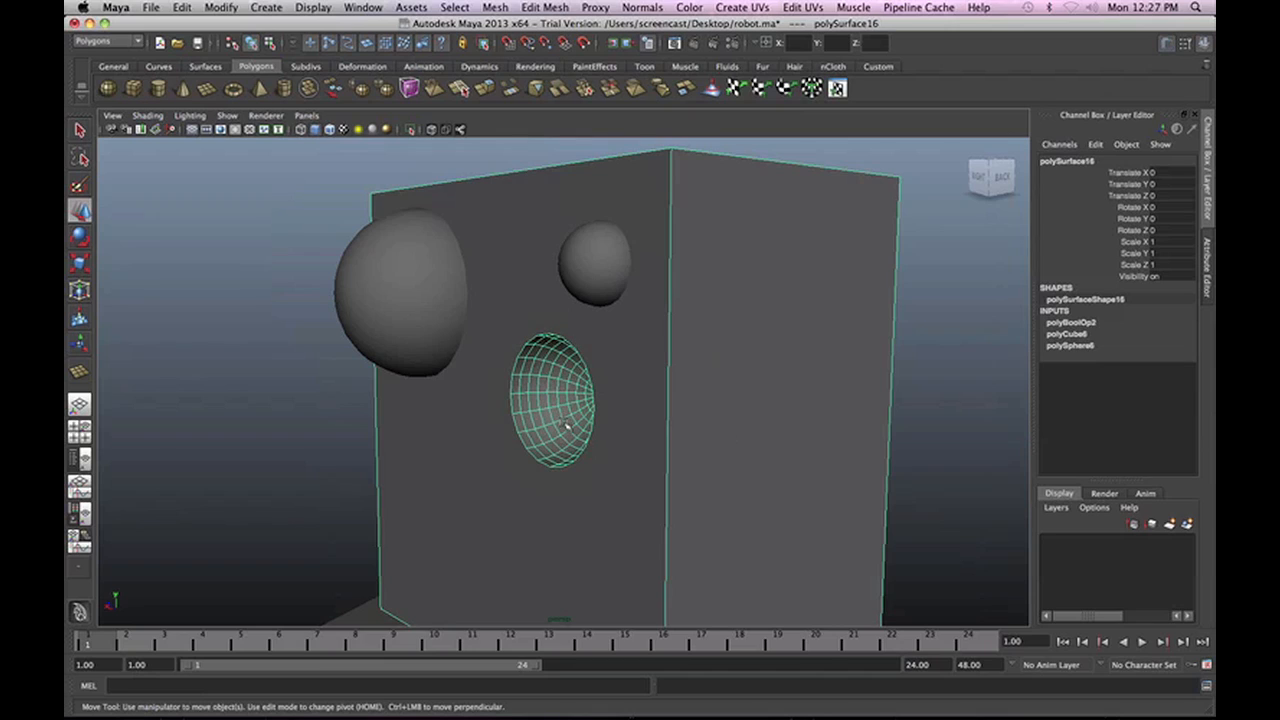
alt+drag(567, 425, 647, 428)
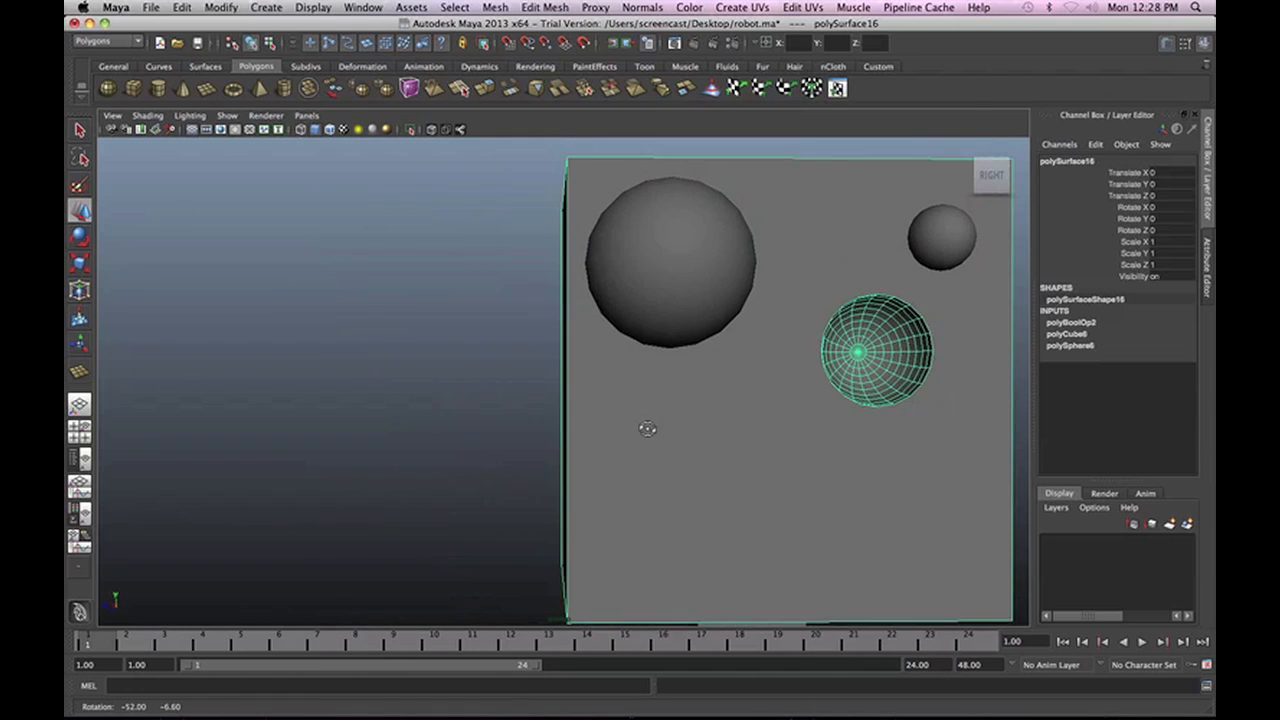
click(774, 531)
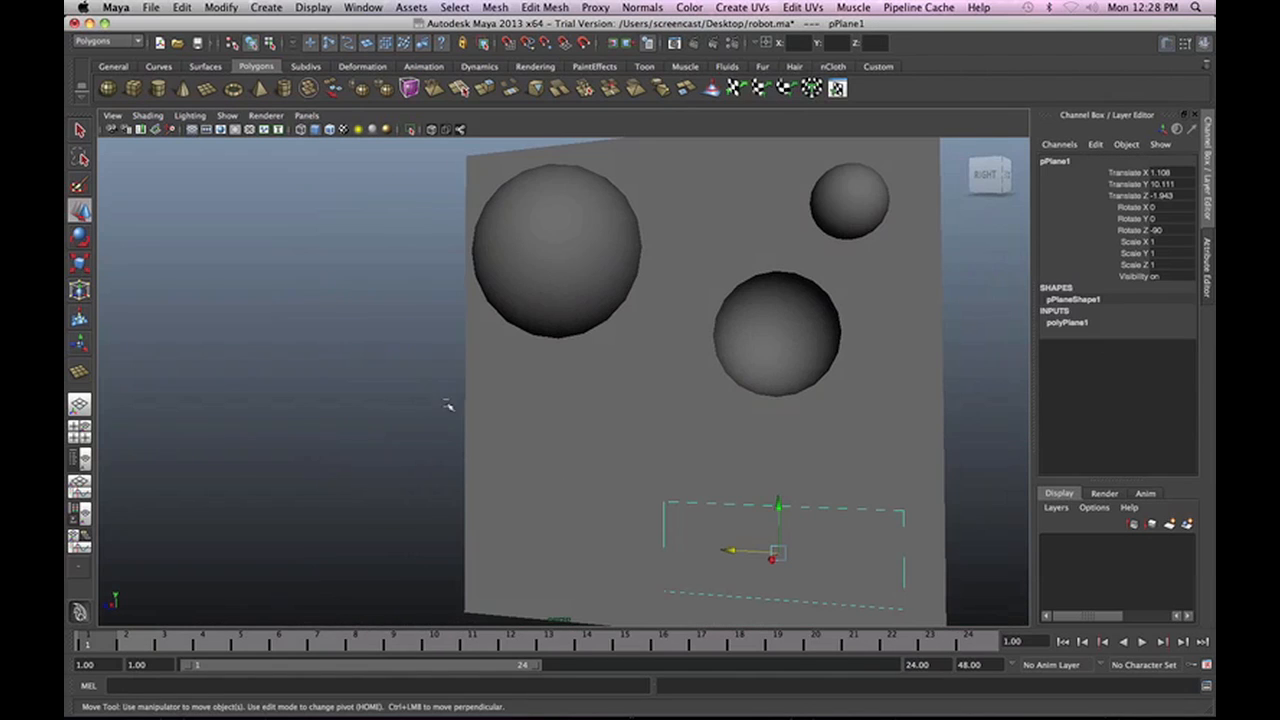
alt+drag(448, 405, 560, 420)
click(603, 280)
alt+drag(557, 284, 724, 352)
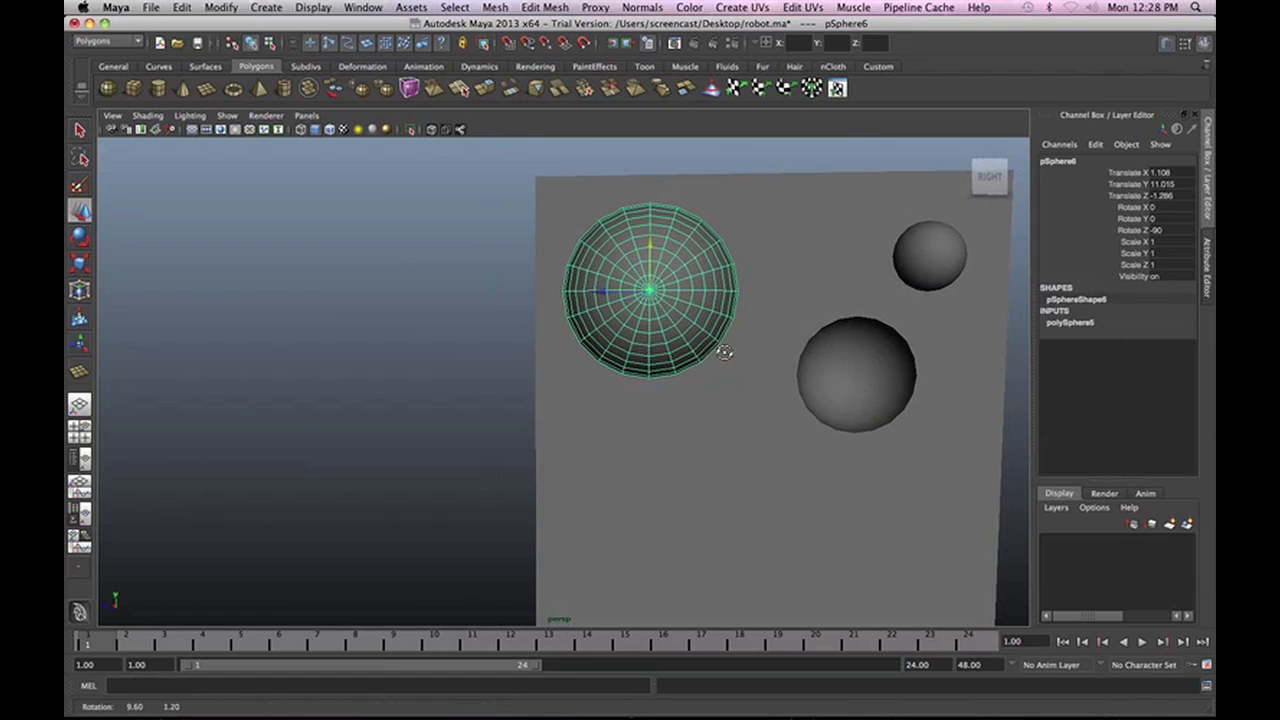
click(952, 250)
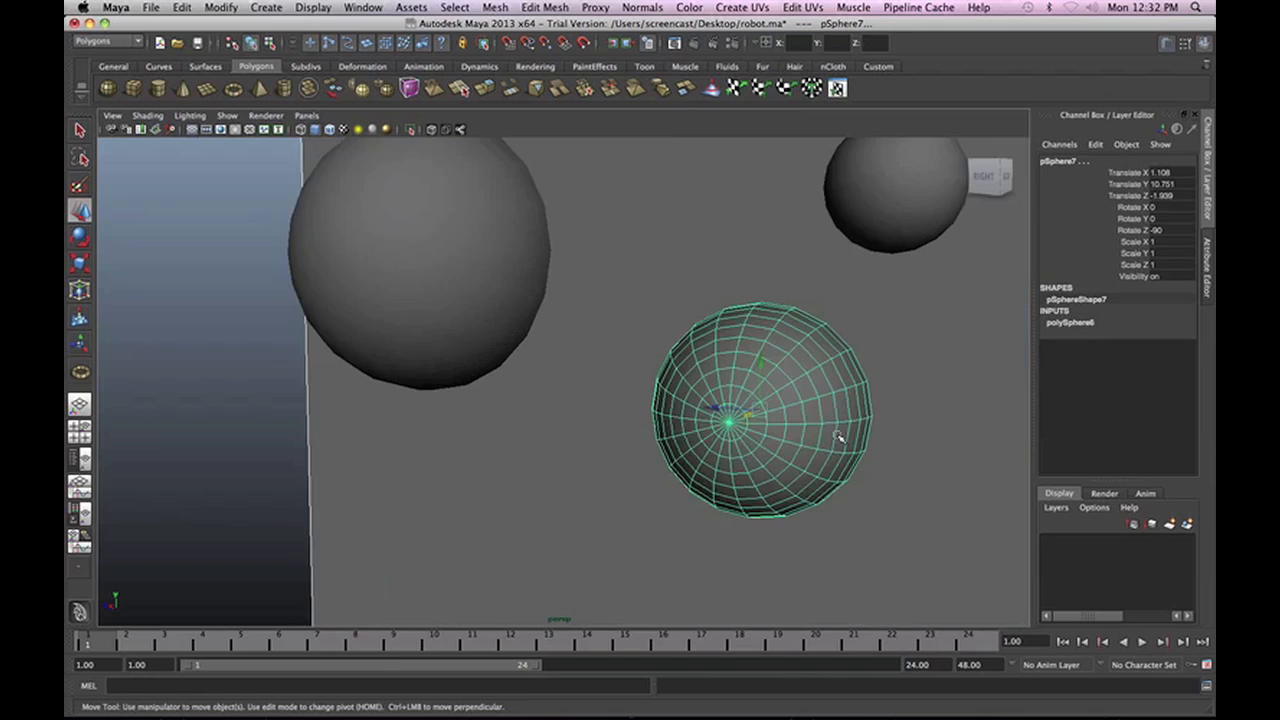
Merge the head and the medium sphere into one mesh using a Boolean Union.
key(a)
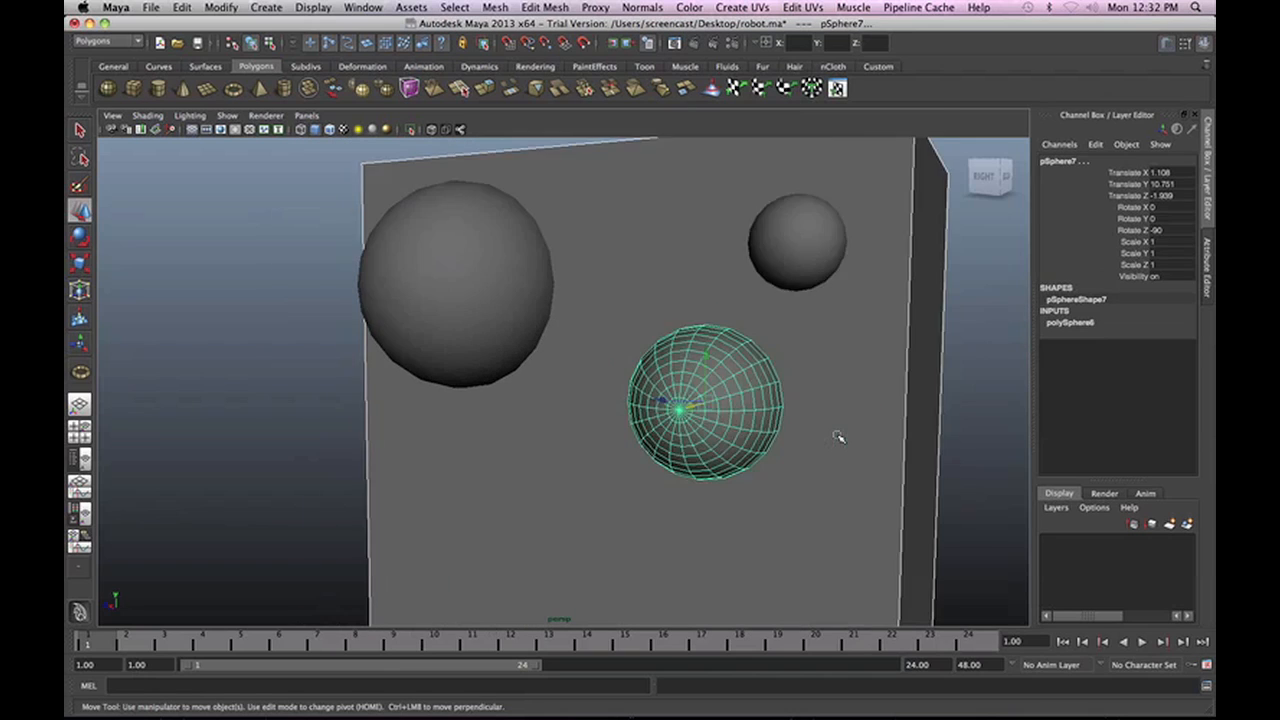
click(921, 410)
scroll(765, 425, down, 5)
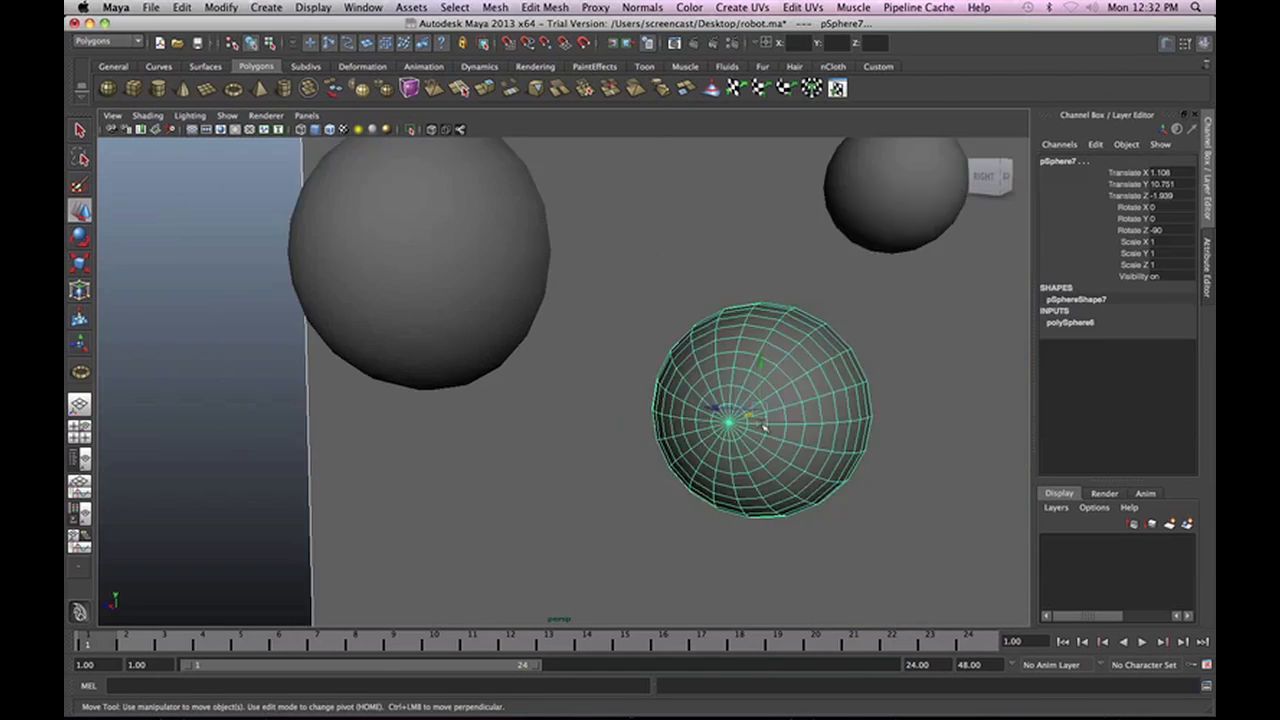
alt+drag(831, 437, 813, 438)
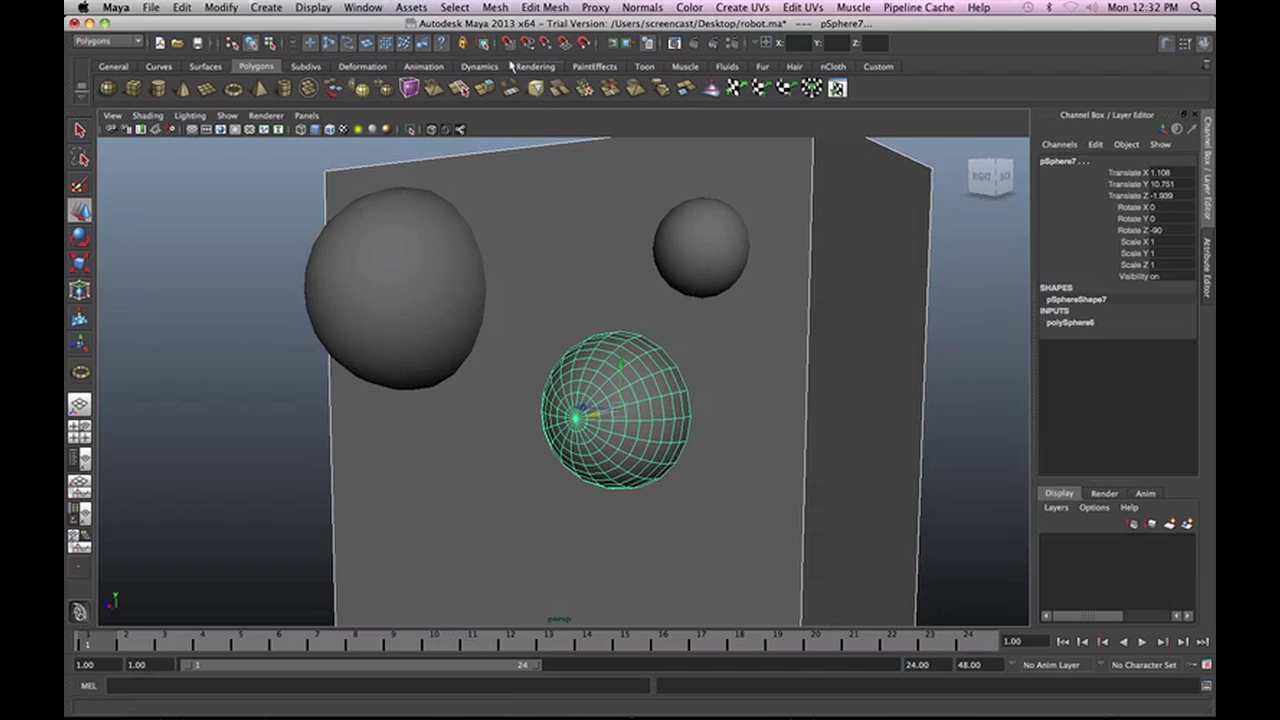
click(495, 7)
mouse_move(600, 71)
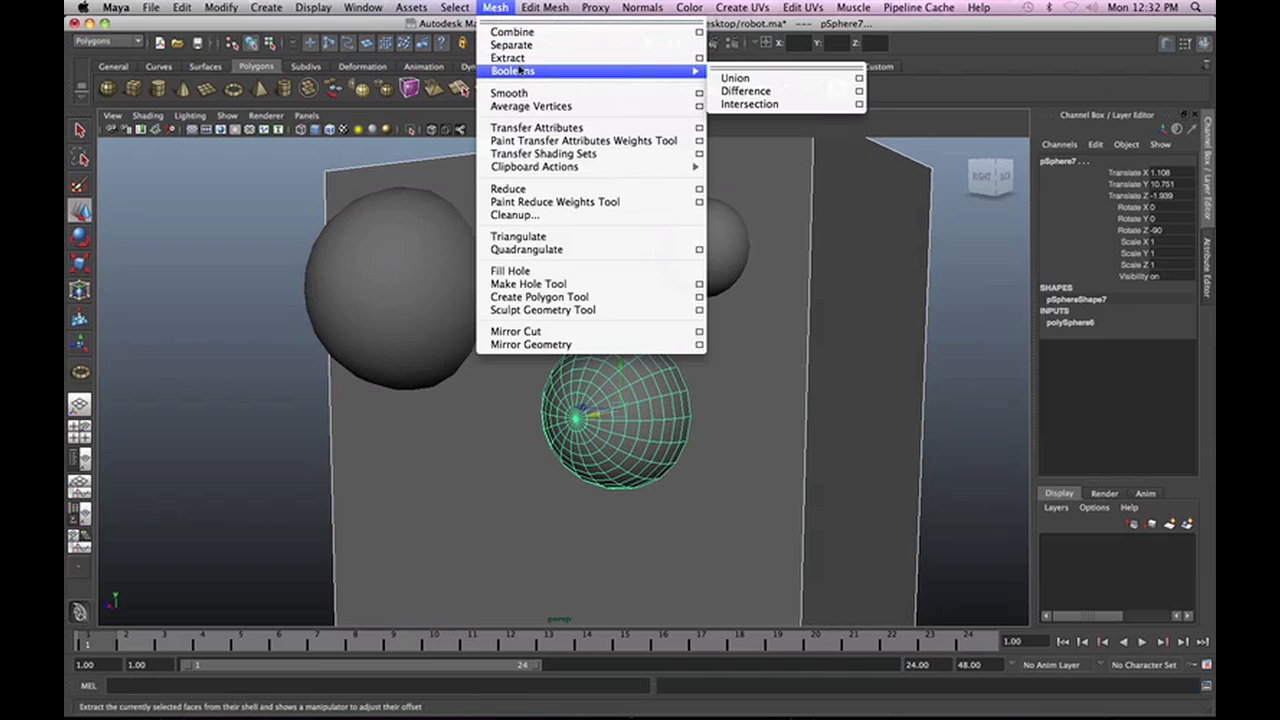
click(753, 79)
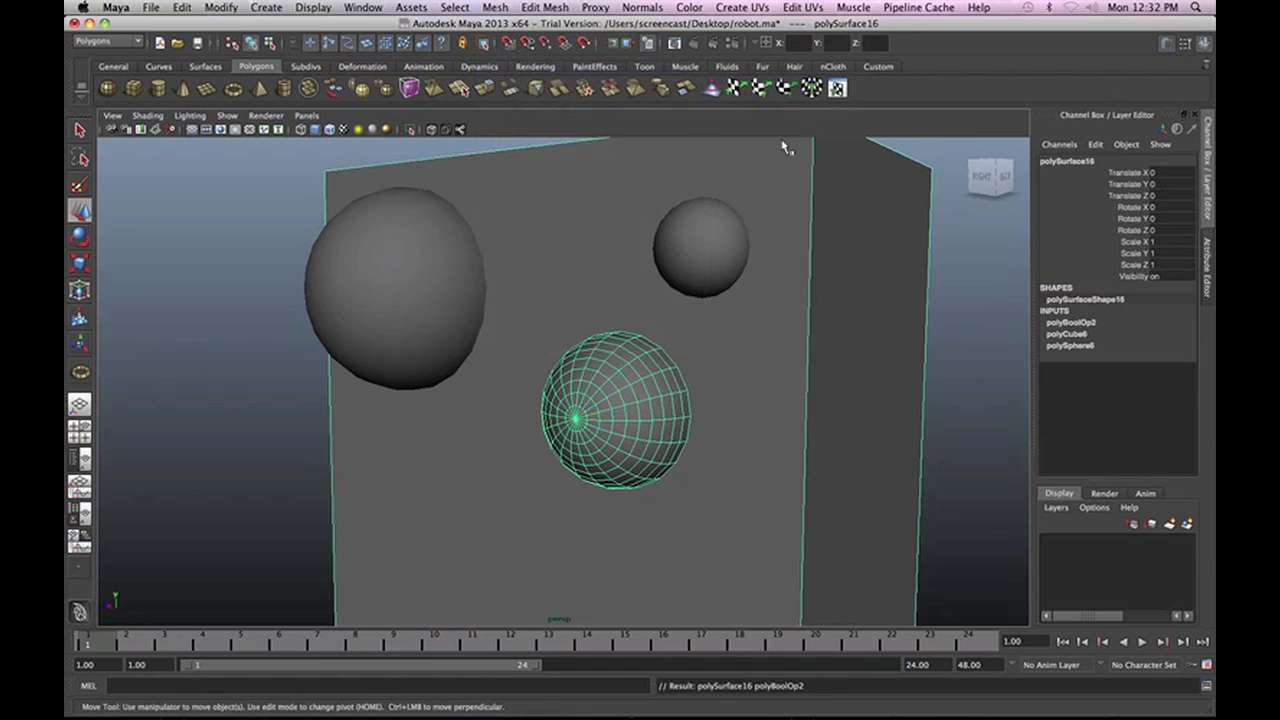
Examine the inside of the head, comparing the united medium sphere with the separate large sphere, and show the united mesh's faces.
alt+drag(826, 398, 779, 407)
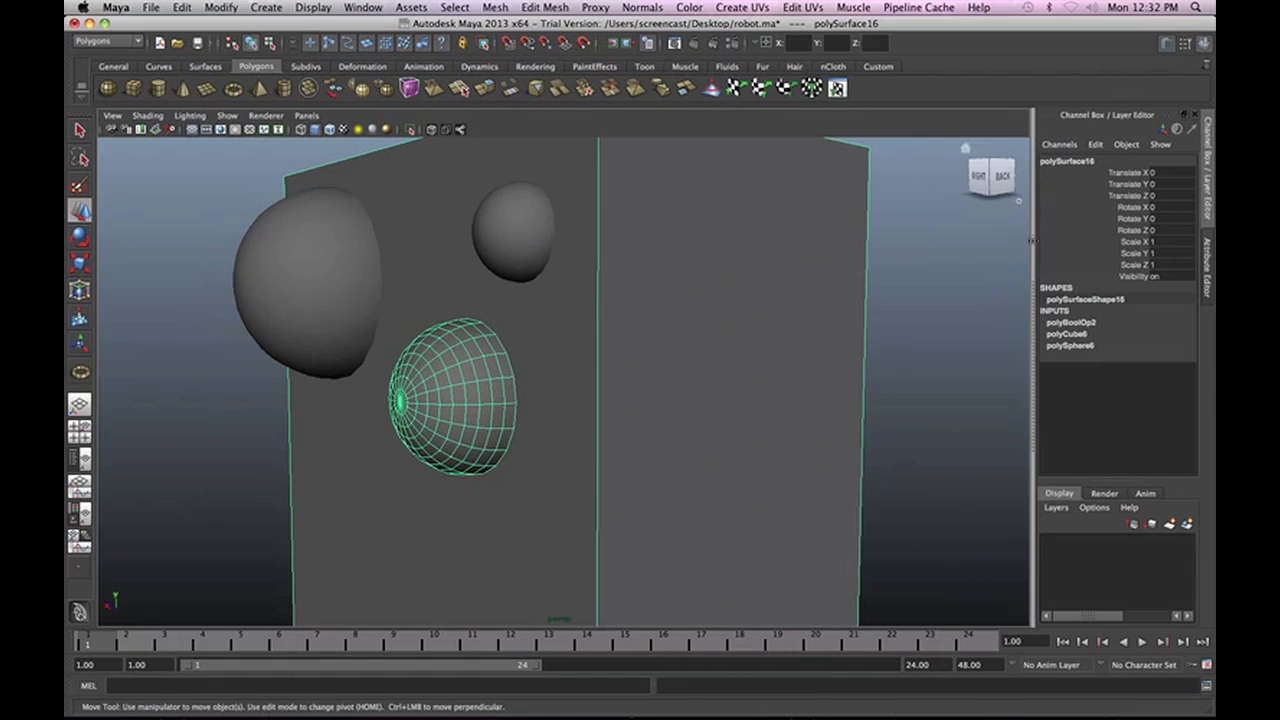
click(953, 325)
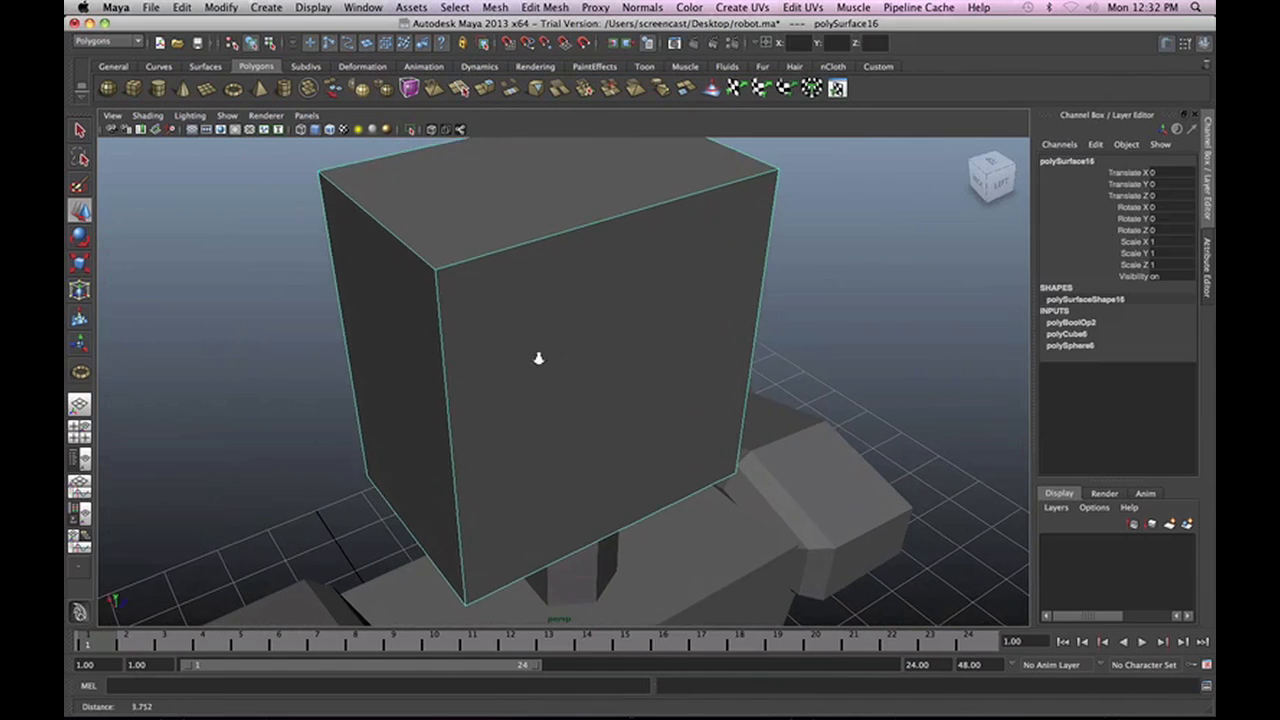
alt+right_drag(537, 360, 970, 277)
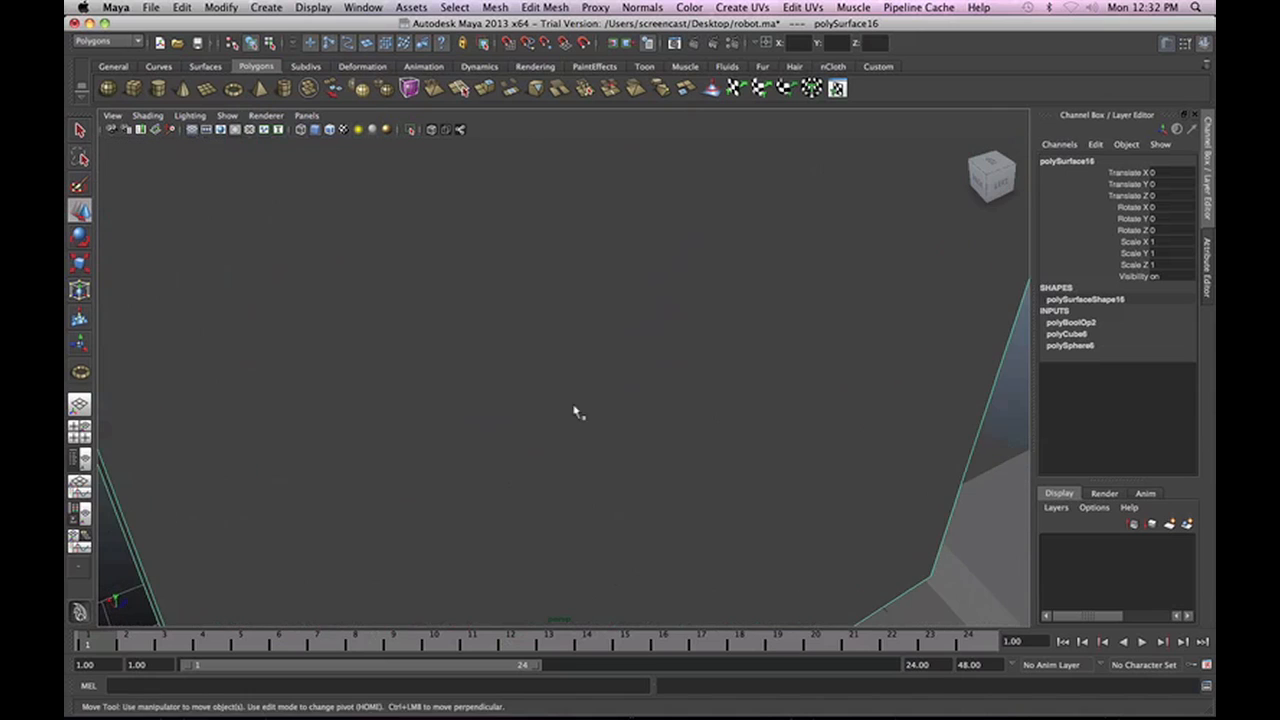
alt+right_drag(577, 414, 1153, 369)
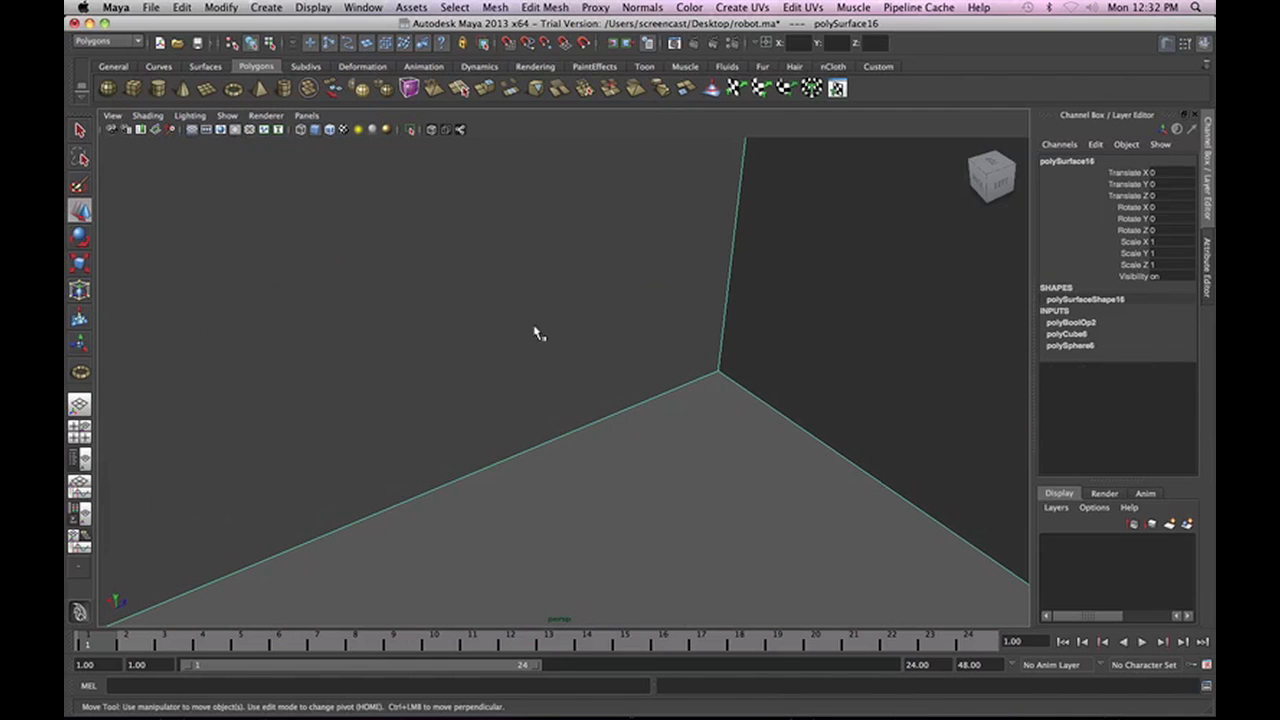
alt+drag(556, 340, 594, 317)
click(594, 317)
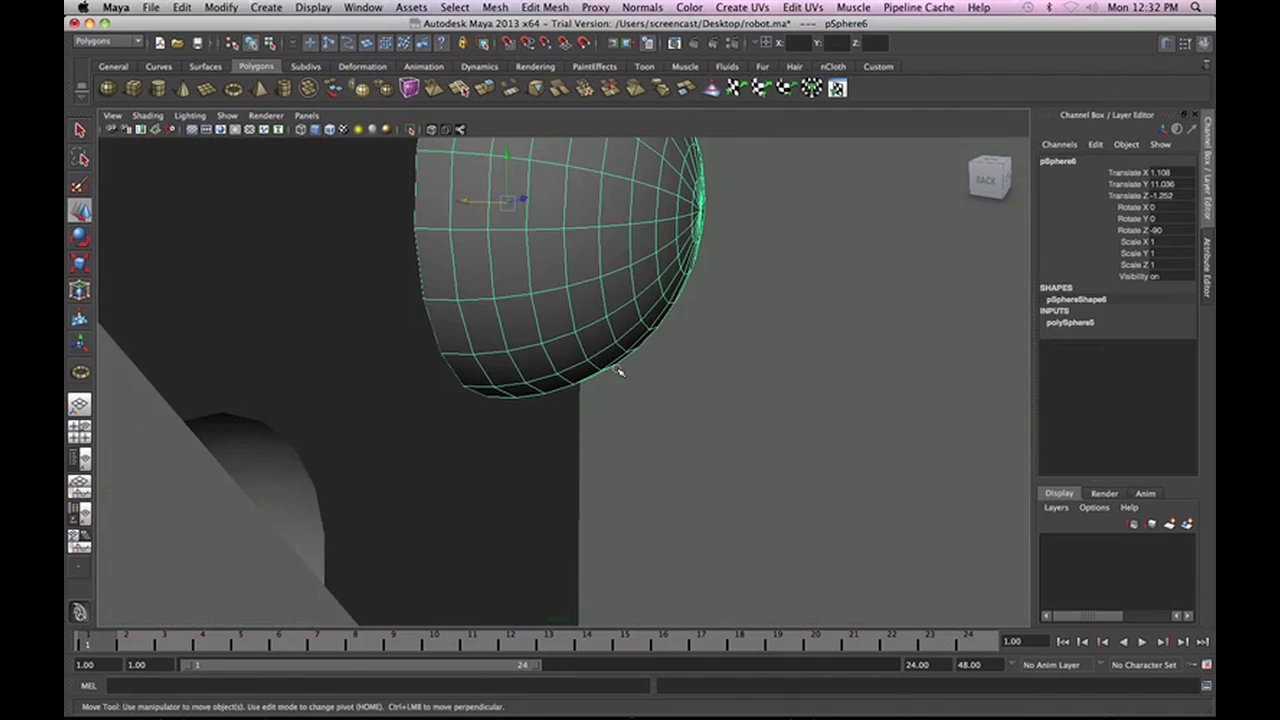
alt+drag(614, 371, 588, 366)
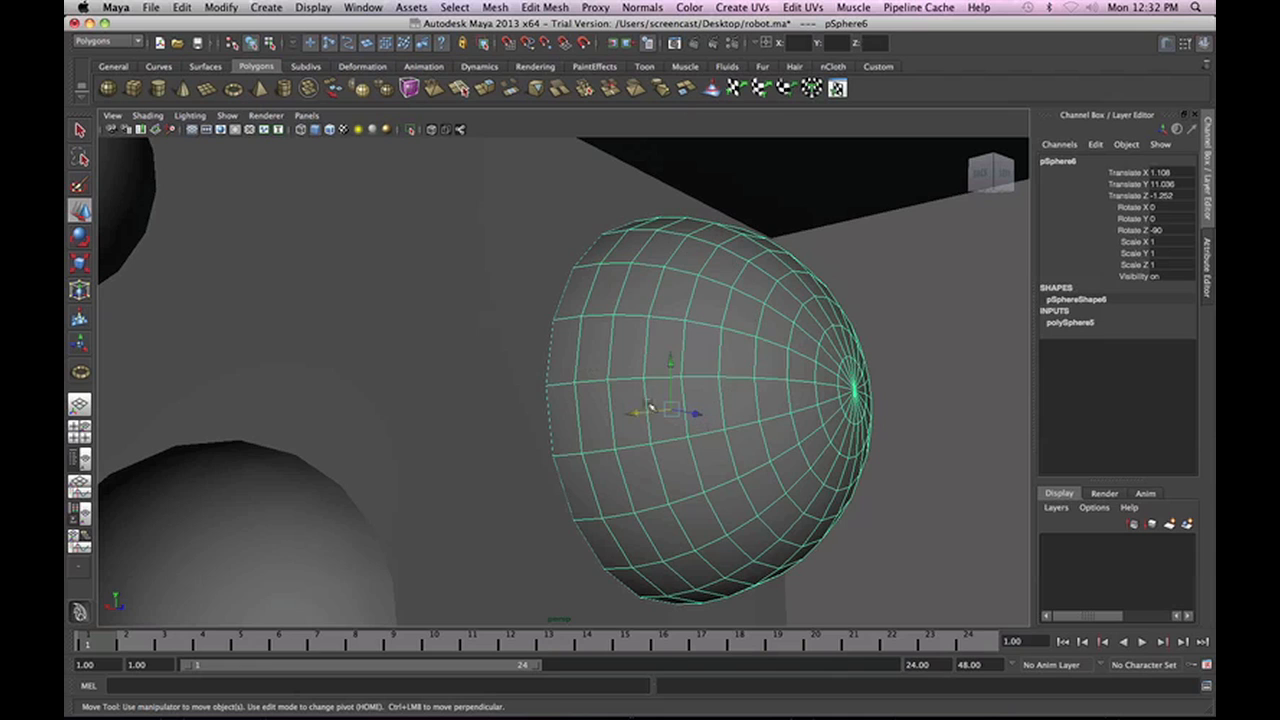
click(391, 505)
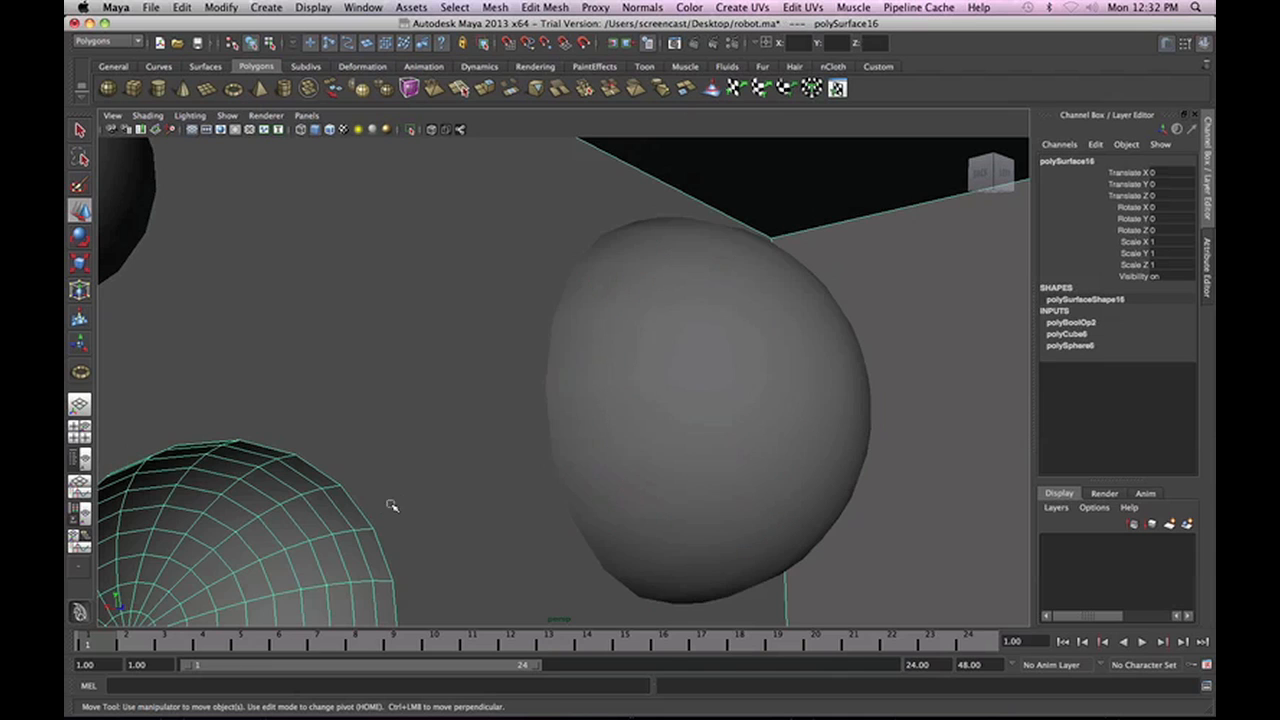
alt+drag(429, 485, 600, 454)
scroll(660, 483, up, 4)
alt+middle_drag(660, 483, 640, 405)
scroll(640, 382, up, 5)
scroll(640, 382, down, 5)
right_drag(643, 355, 645, 378)
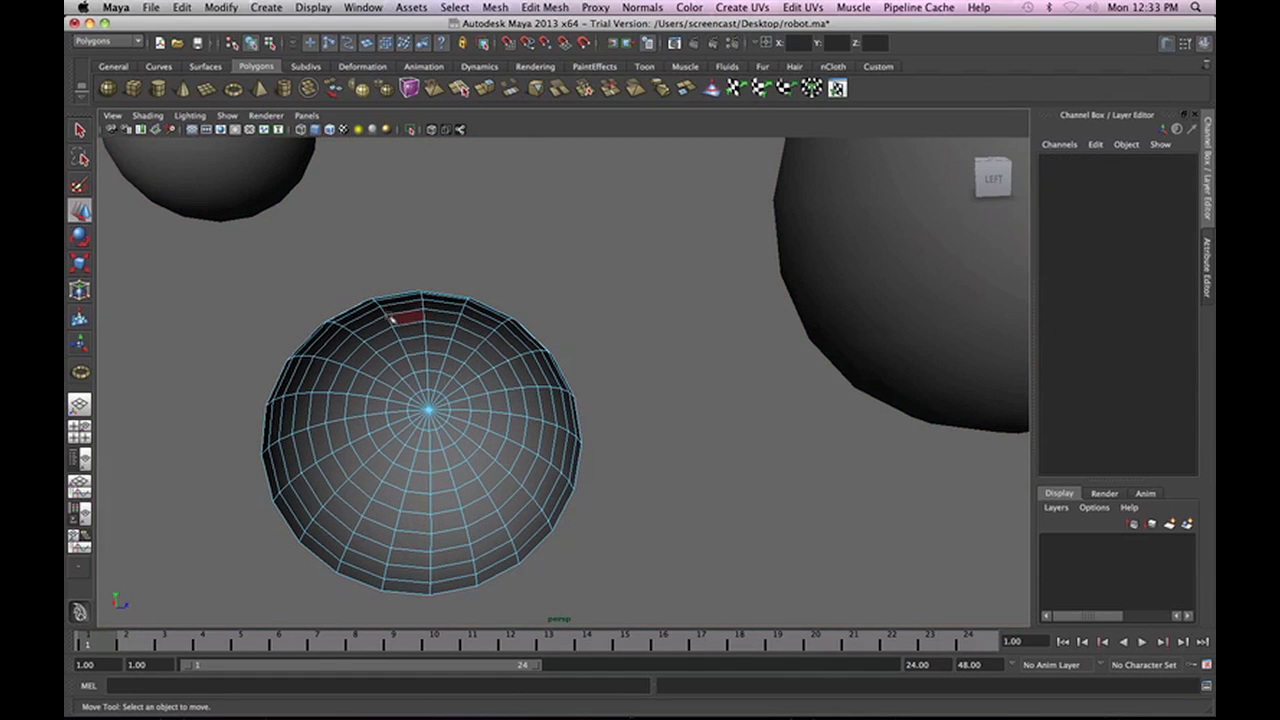
Try a Boolean Intersection of the head and the medium sphere, inspect the resulting shape, and undo it.
mouse_move(518, 72)
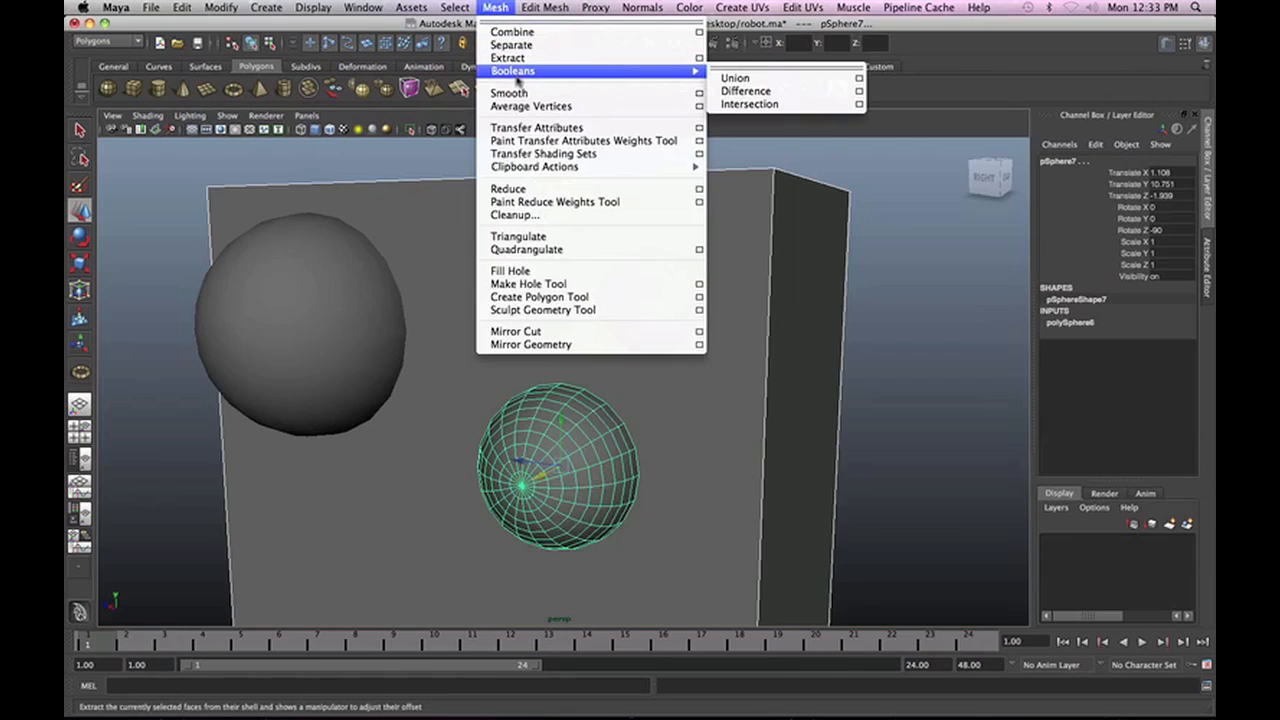
click(782, 104)
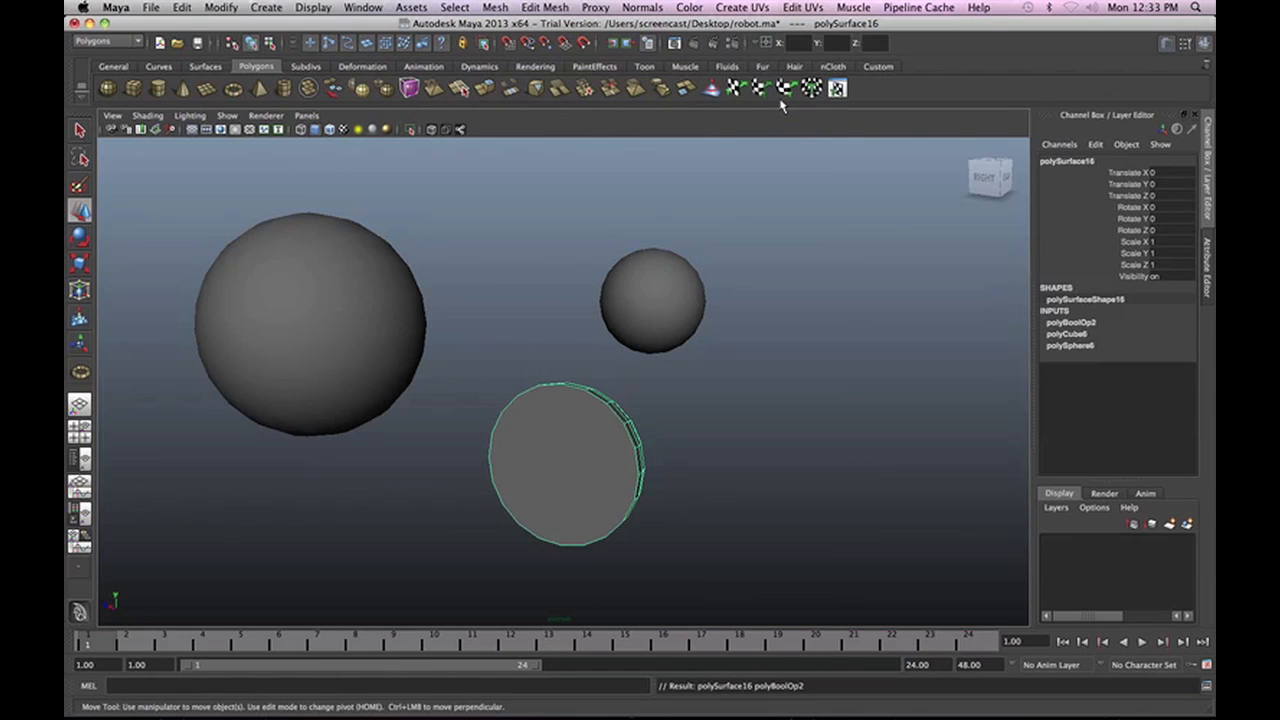
alt+drag(710, 489, 574, 517)
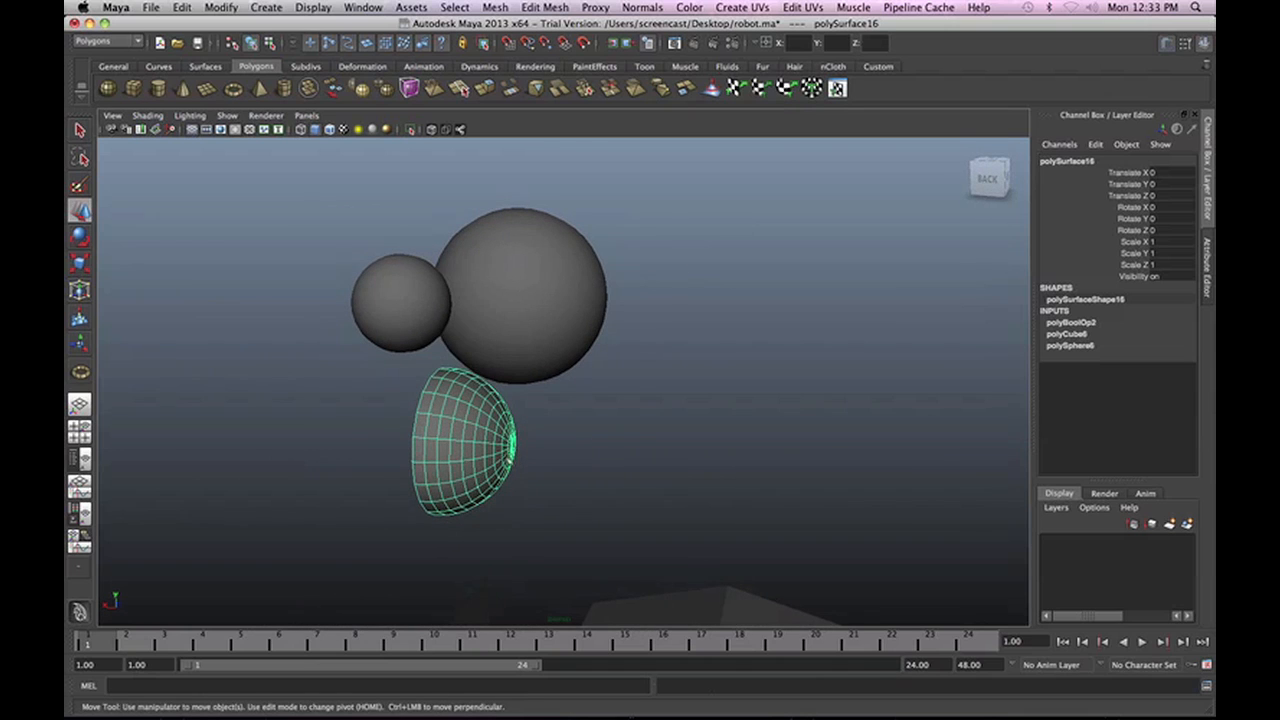
alt+drag(555, 492, 672, 460)
key(ctrl+z)
alt+drag(627, 412, 610, 471)
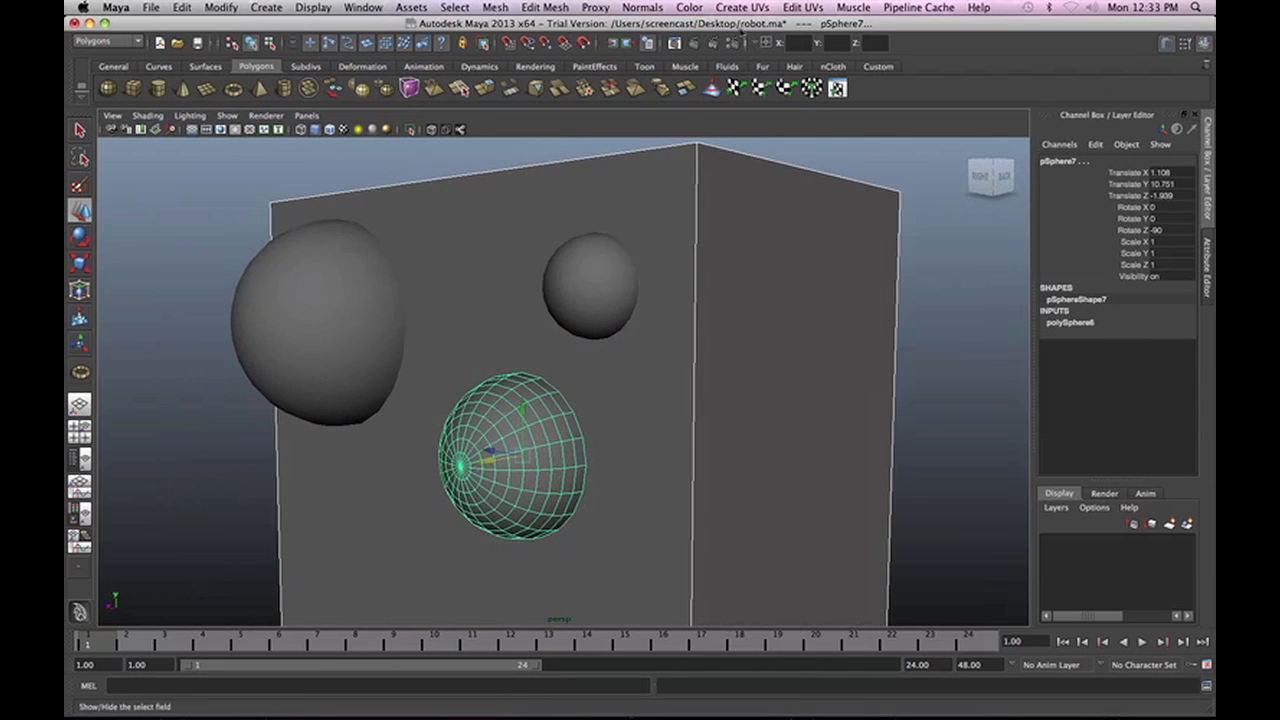
scroll(712, 437, down, 3)
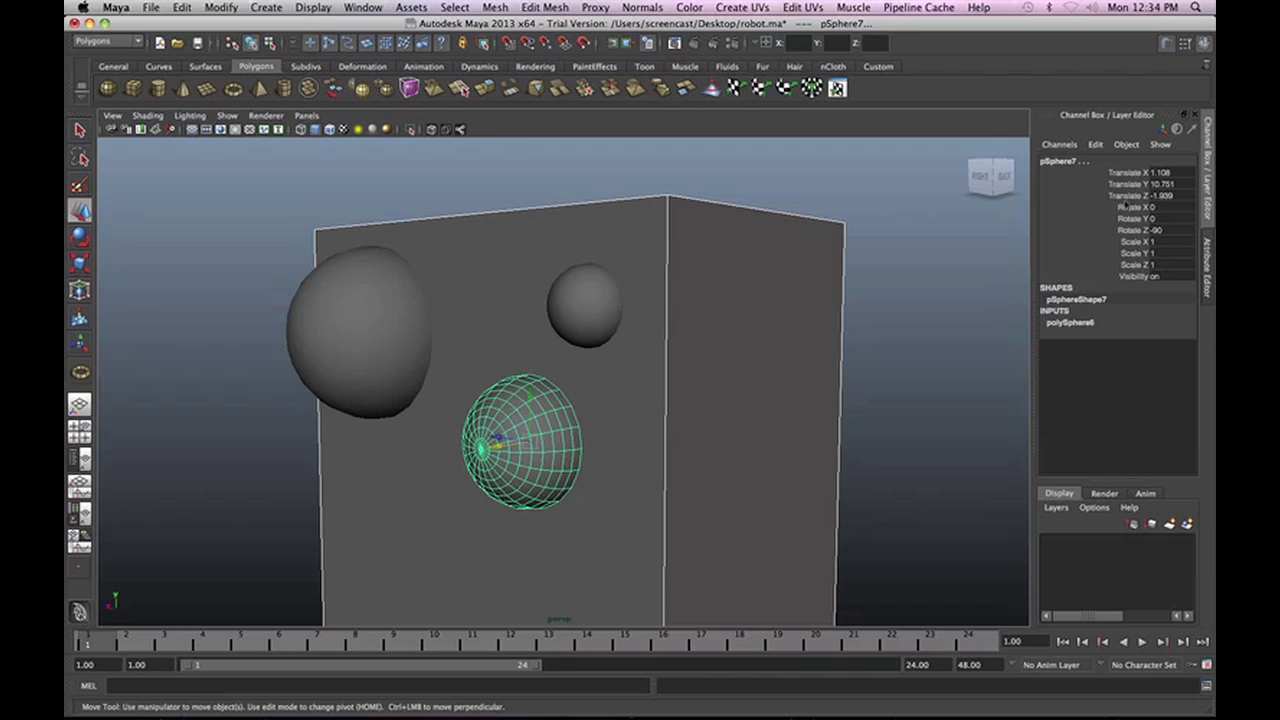
Delete the medium sphere from the head's face, leaving the large and small eye spheres.
click(933, 367)
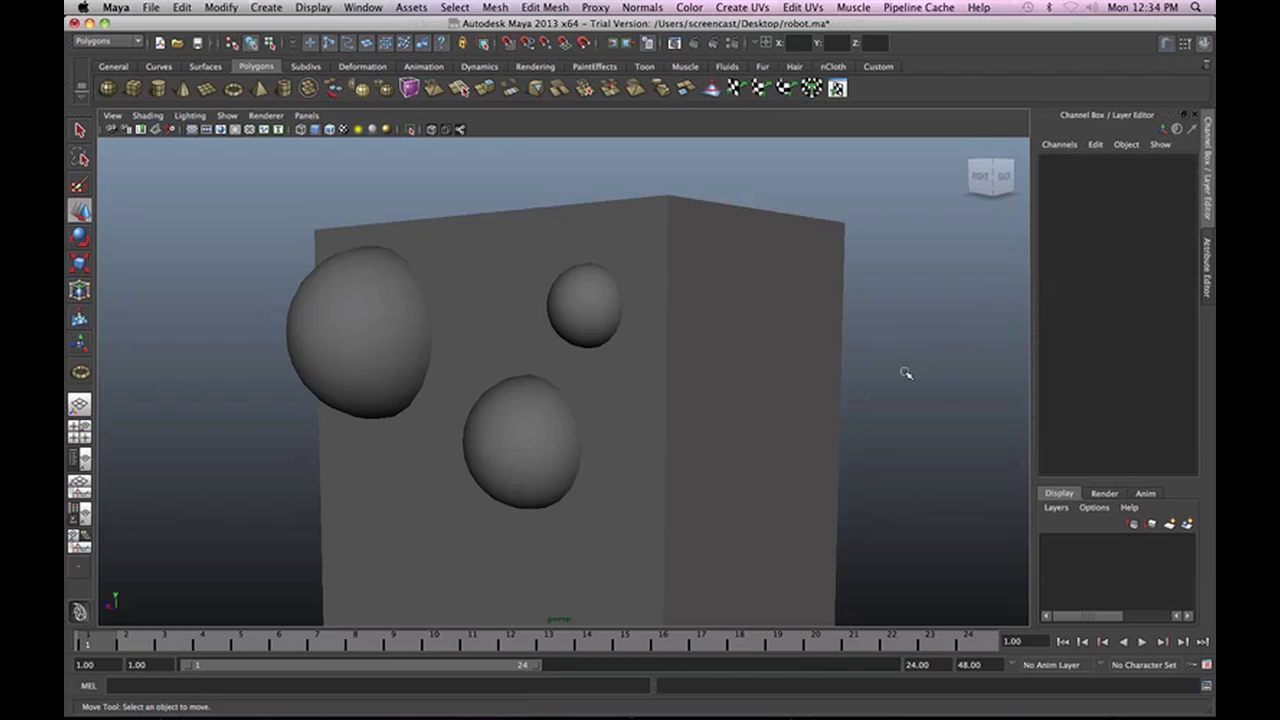
click(707, 372)
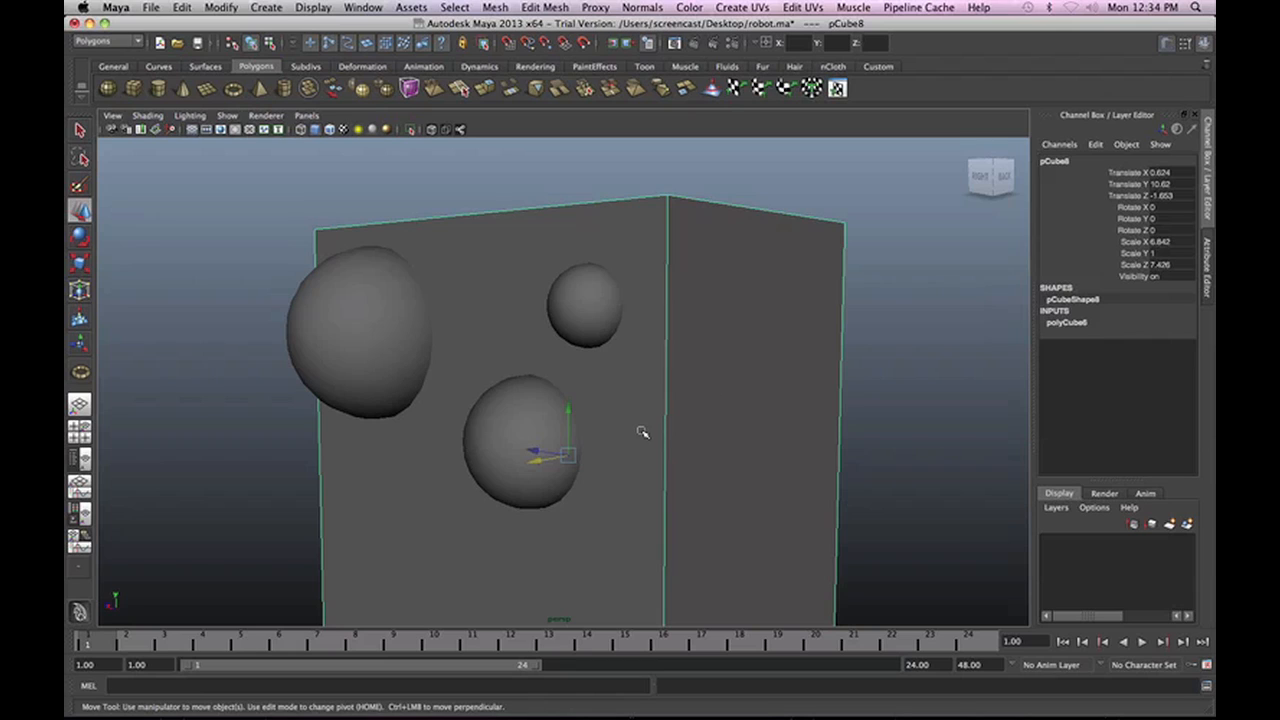
click(522, 425)
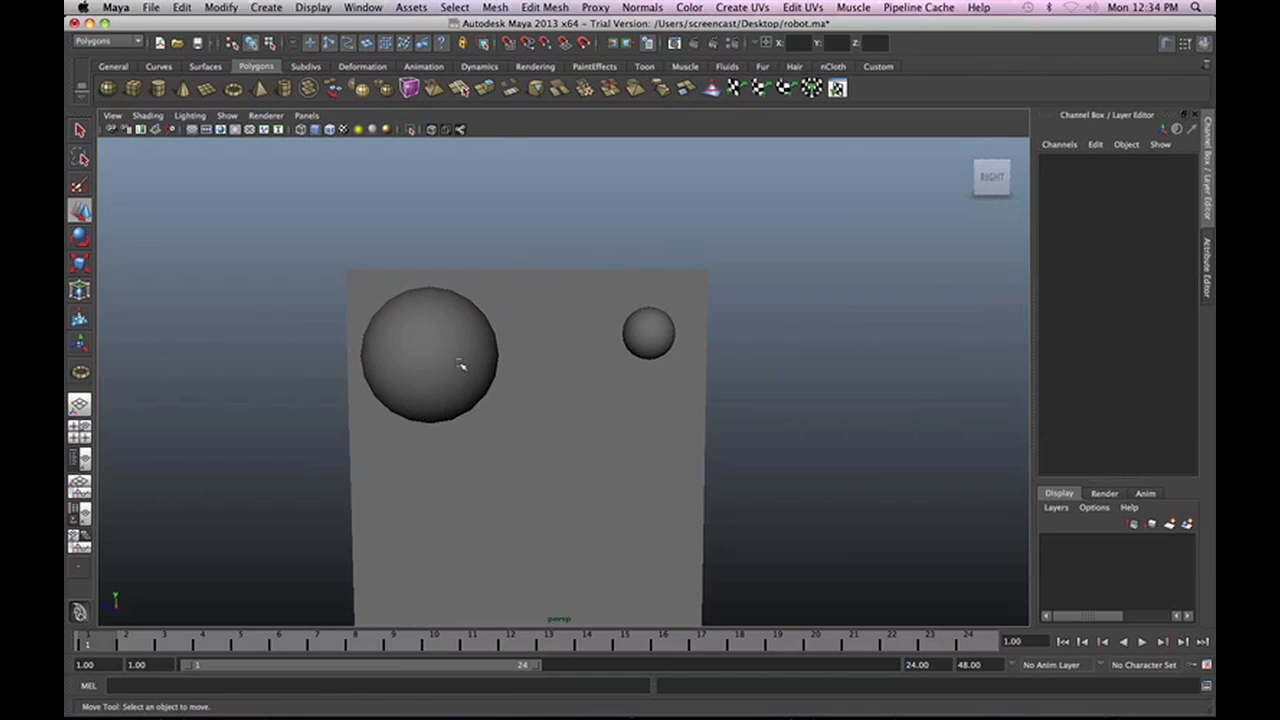
click(470, 370)
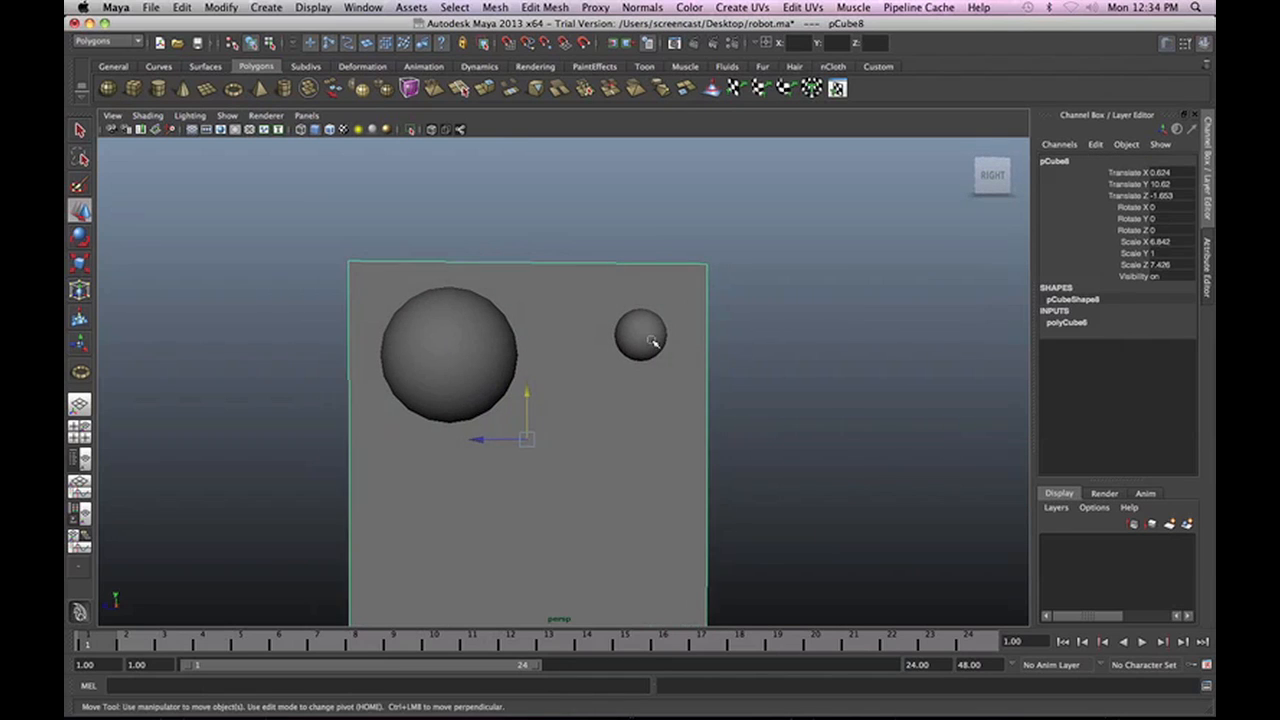
click(652, 344)
Create a thin polygon torus with a radius of about 0.96 on the grid beside the robot.
drag(768, 458, 735, 486)
click(700, 434)
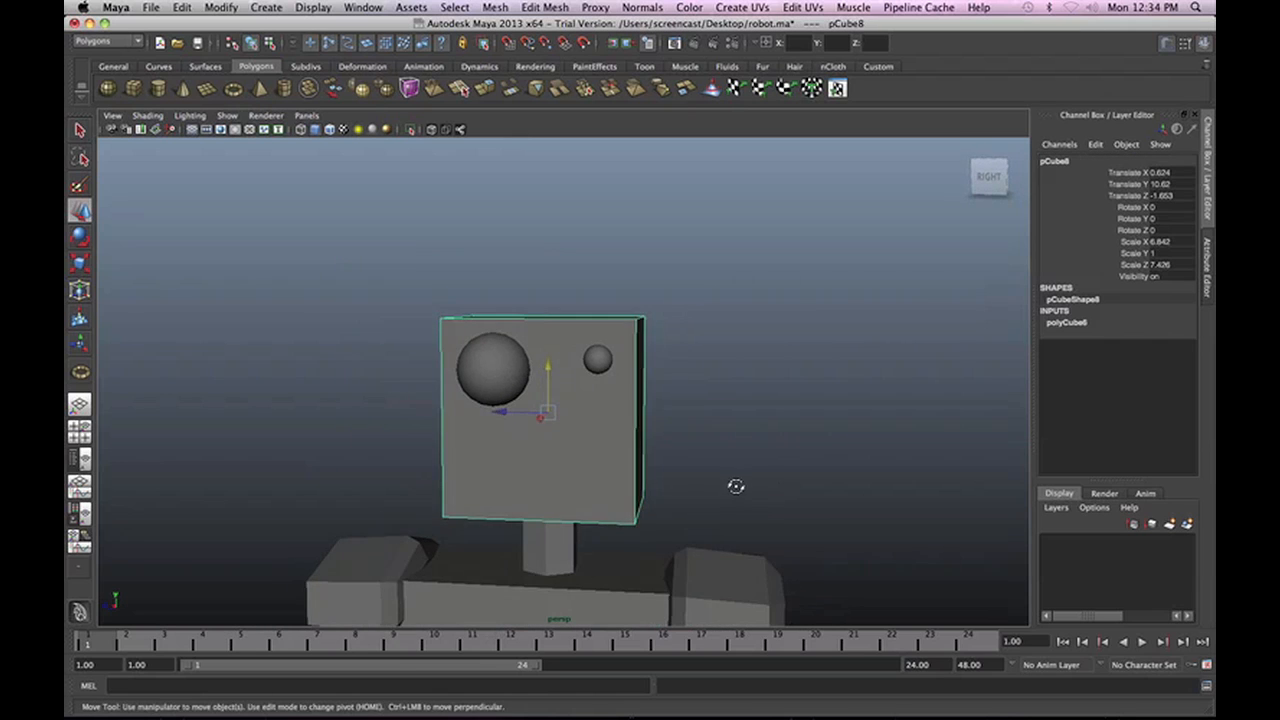
scroll(735, 488, down, 5)
alt+middle_drag(721, 513, 451, 315)
alt+drag(451, 315, 497, 428)
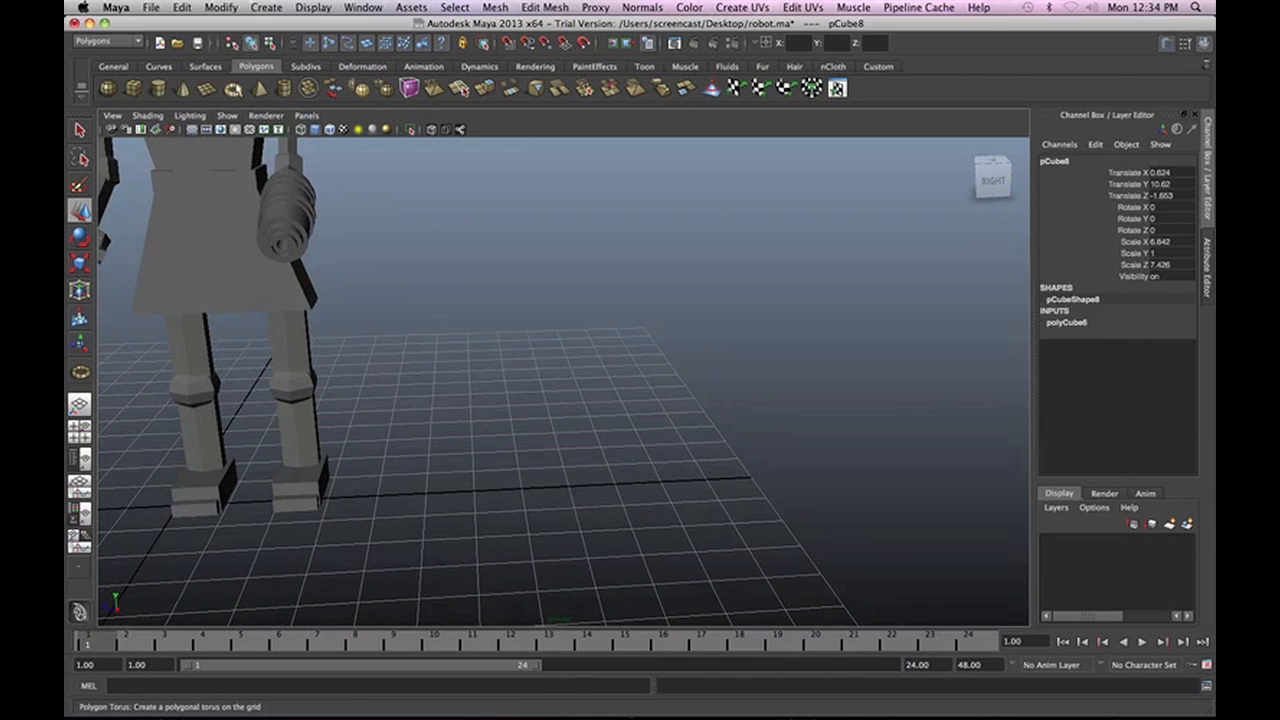
click(233, 88)
mouse_move(548, 467)
mouse_down()
mouse_move(619, 488)
mouse_move(555, 485)
mouse_up()
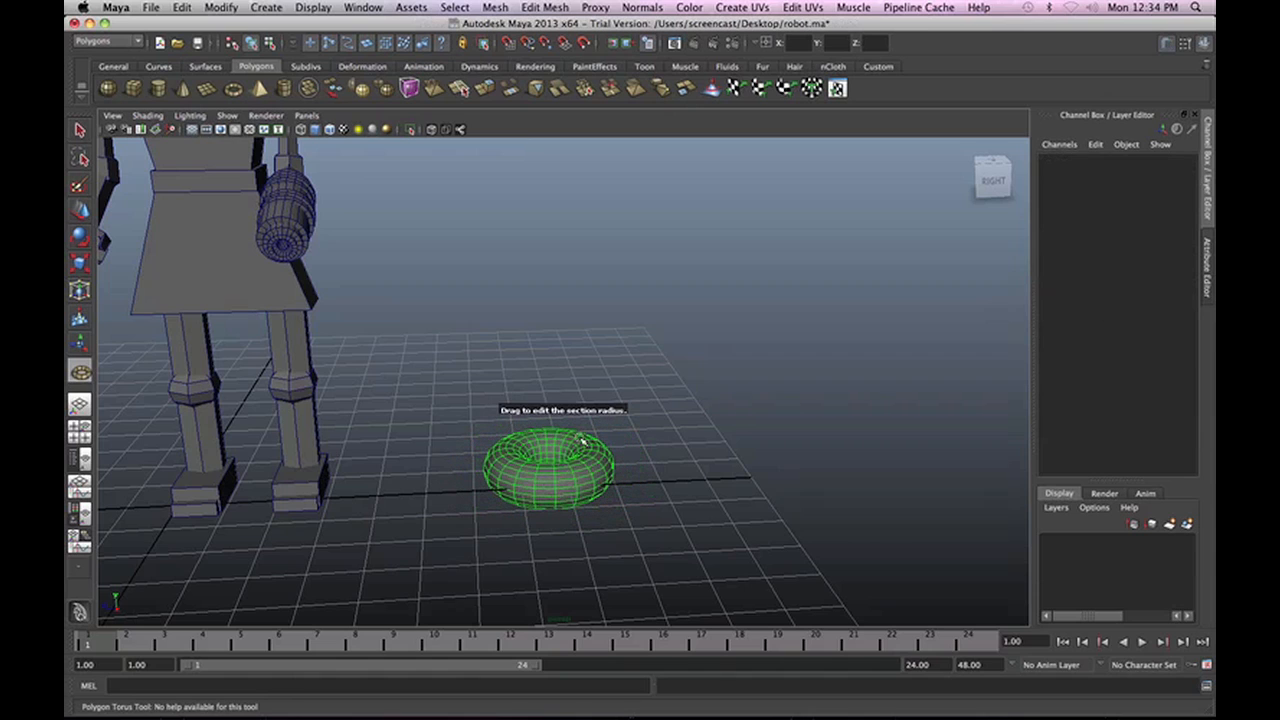
drag(622, 453, 516, 165)
Move the torus up beside the head, to about X 0.66, Y 10.69, Z -3.09.
key(w)
alt+right_drag(556, 205, 592, 275)
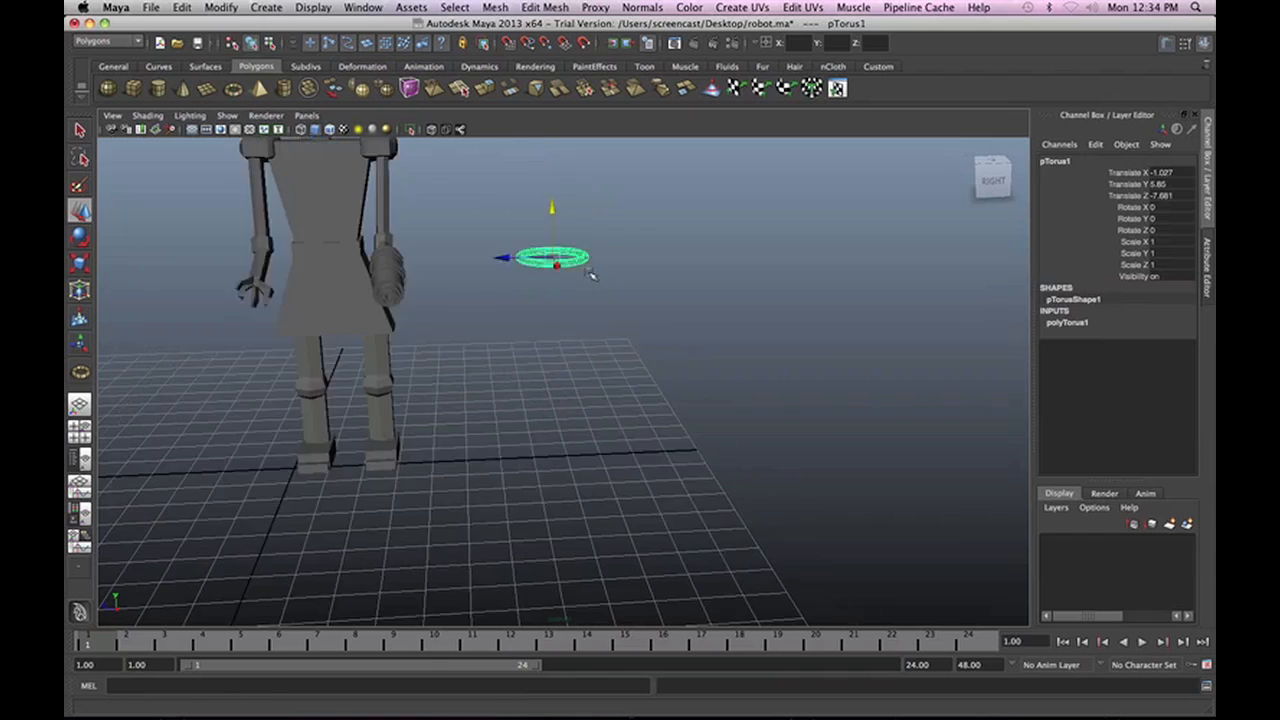
scroll(591, 275, down, 2)
click(555, 156)
click(568, 288)
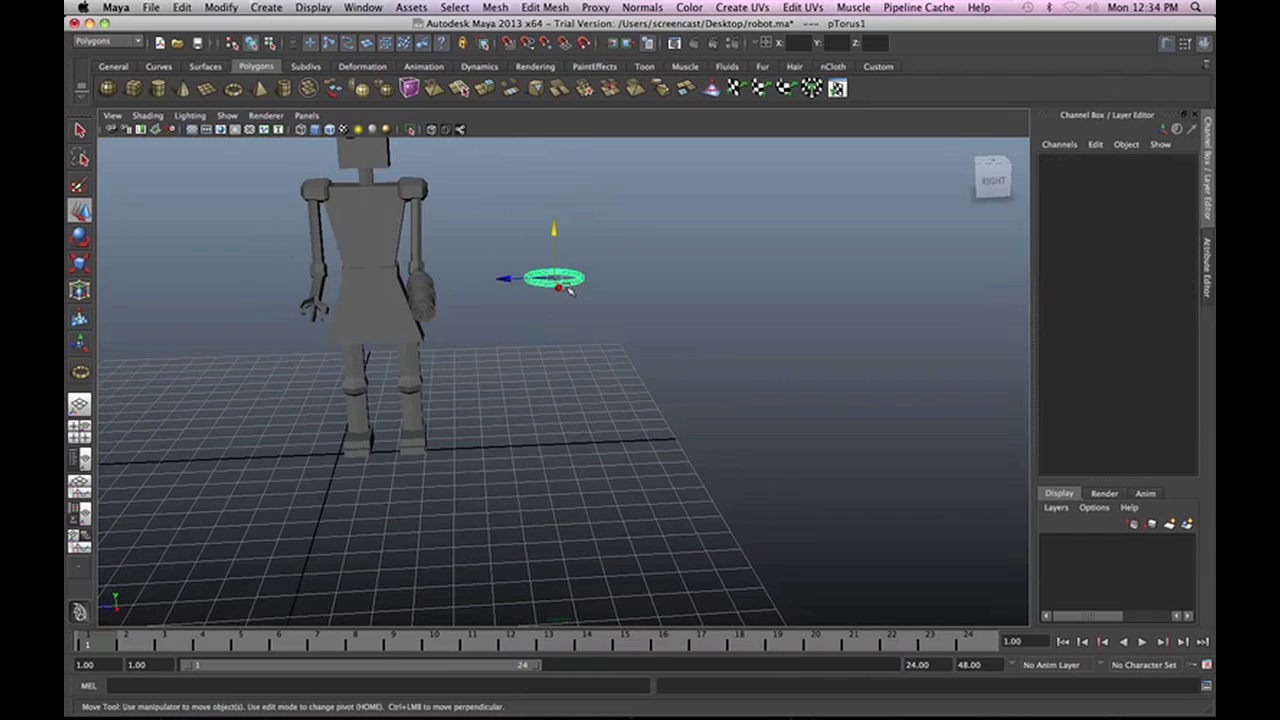
drag(556, 232, 554, 129)
scroll(495, 187, up, 2)
alt+middle_drag(495, 187, 623, 484)
scroll(621, 480, up, 2)
scroll(630, 476, up, 2)
drag(729, 453, 478, 400)
alt+drag(478, 400, 459, 461)
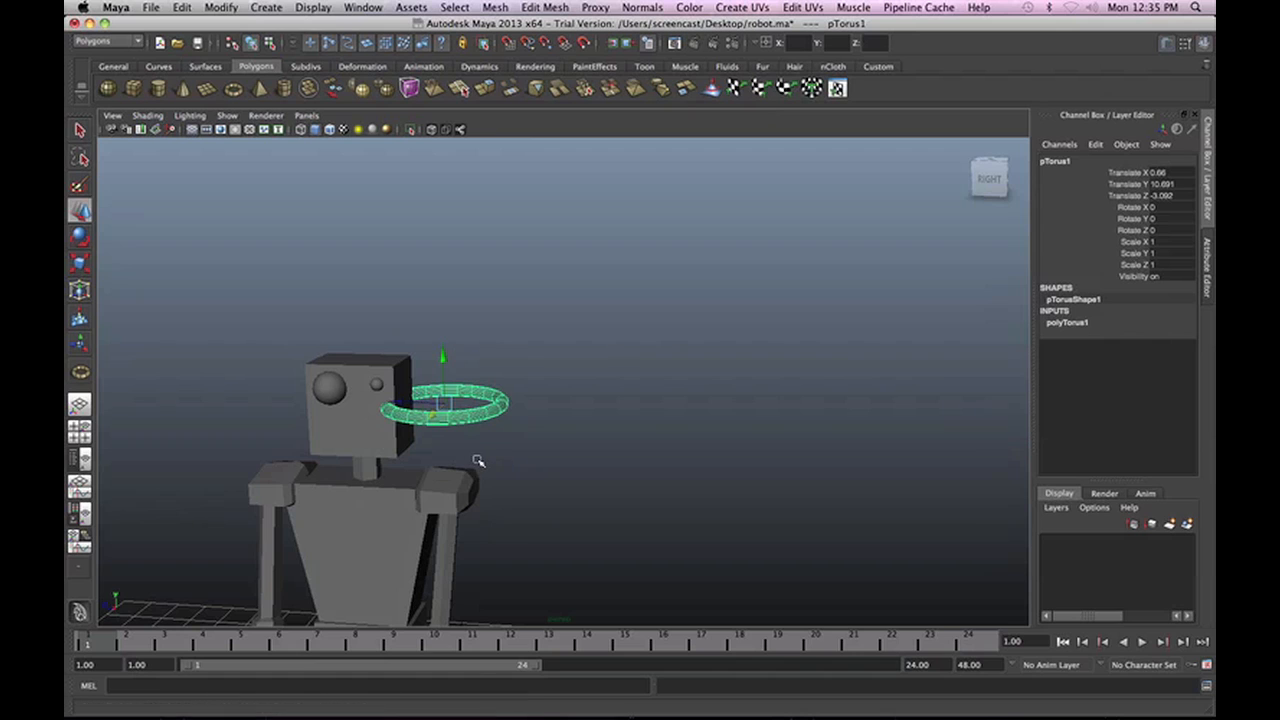
Rotate the torus about 65° around Z, scale it to about 0.67 in X and 0.55 in Z, and fit it into the head's upper corner.
key(e)
key(r)
key(e)
drag(430, 385, 425, 322)
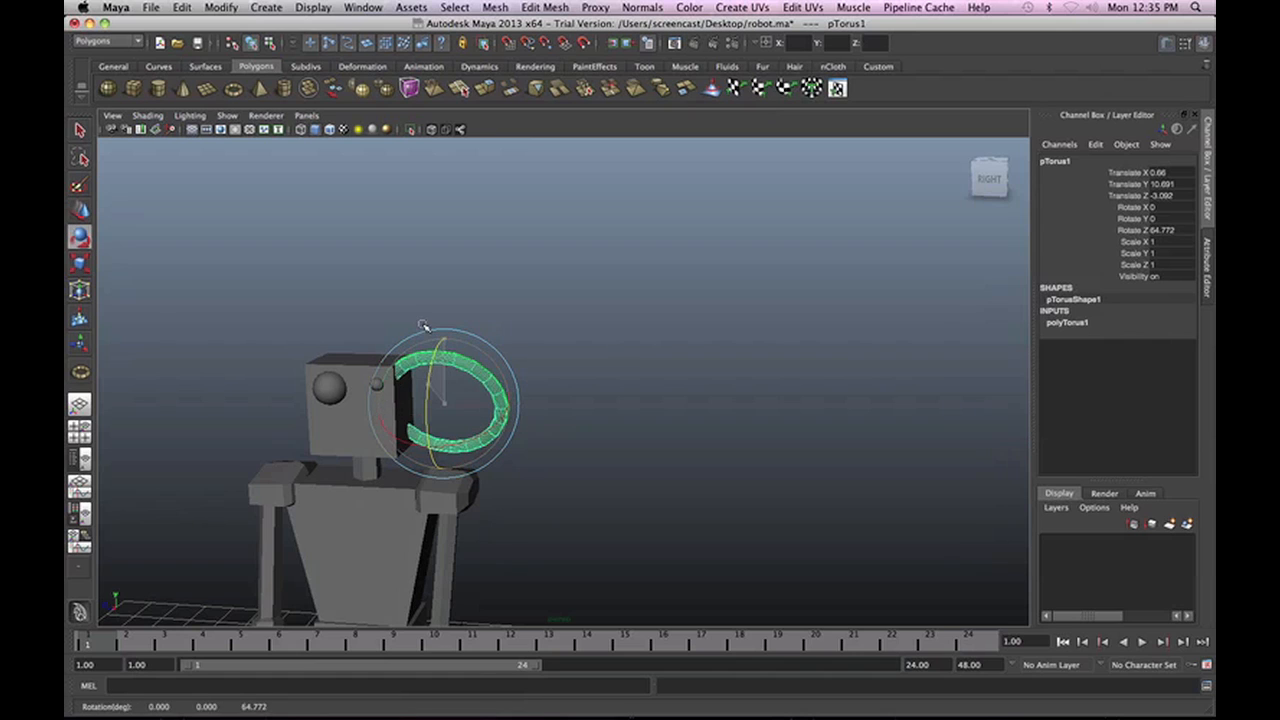
mouse_move(466, 439)
alt+mouse_down()
mouse_move(445, 470)
mouse_move(455, 430)
alt+mouse_up()
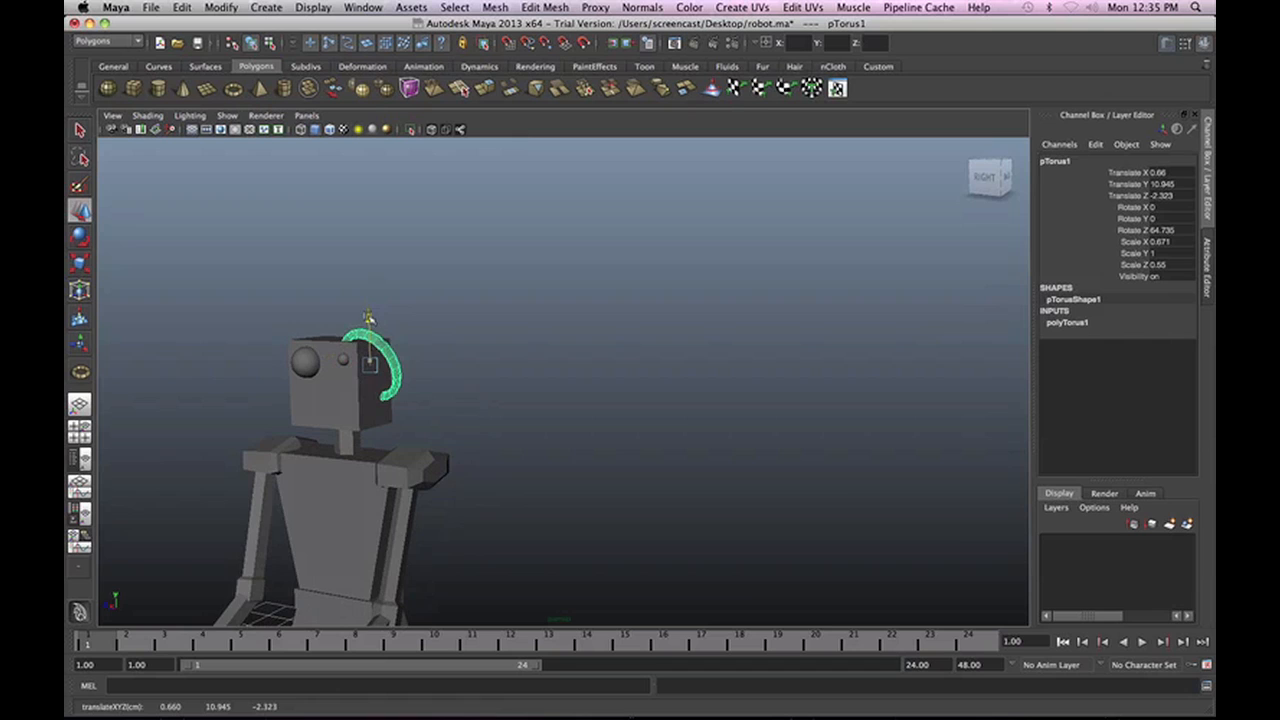
alt+drag(400, 385, 586, 436)
Thin the torus by setting its section radius to 0.03.
scroll(417, 374, up, 5)
scroll(586, 436, up, 8)
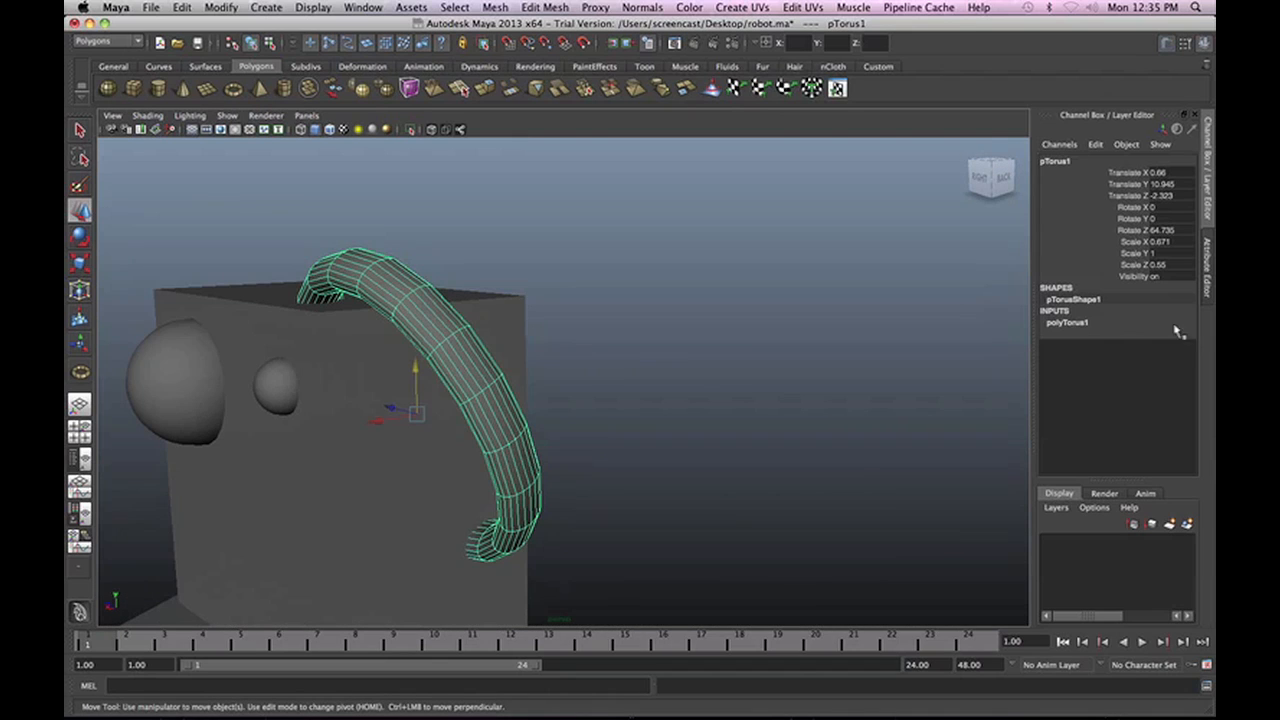
click(1068, 324)
click(1172, 346)
text(0.05)
key(Return)
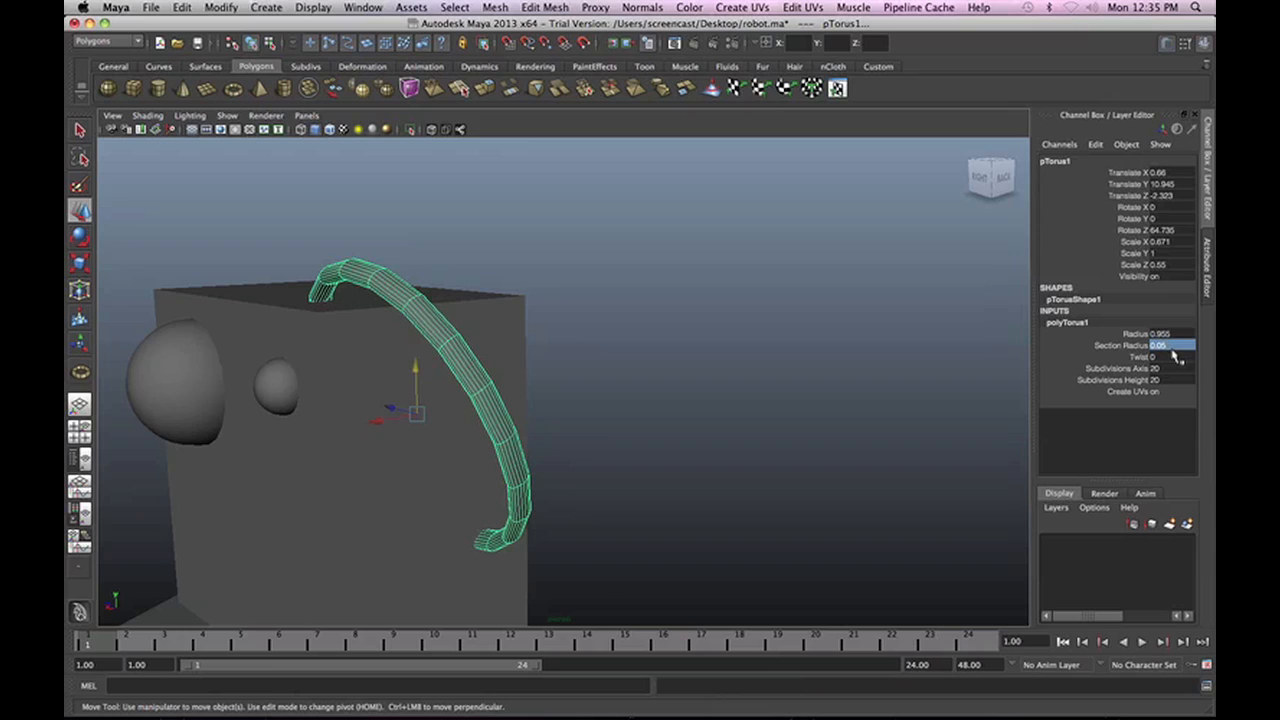
click(1174, 347)
click(1174, 346)
text(3)
key(Return)
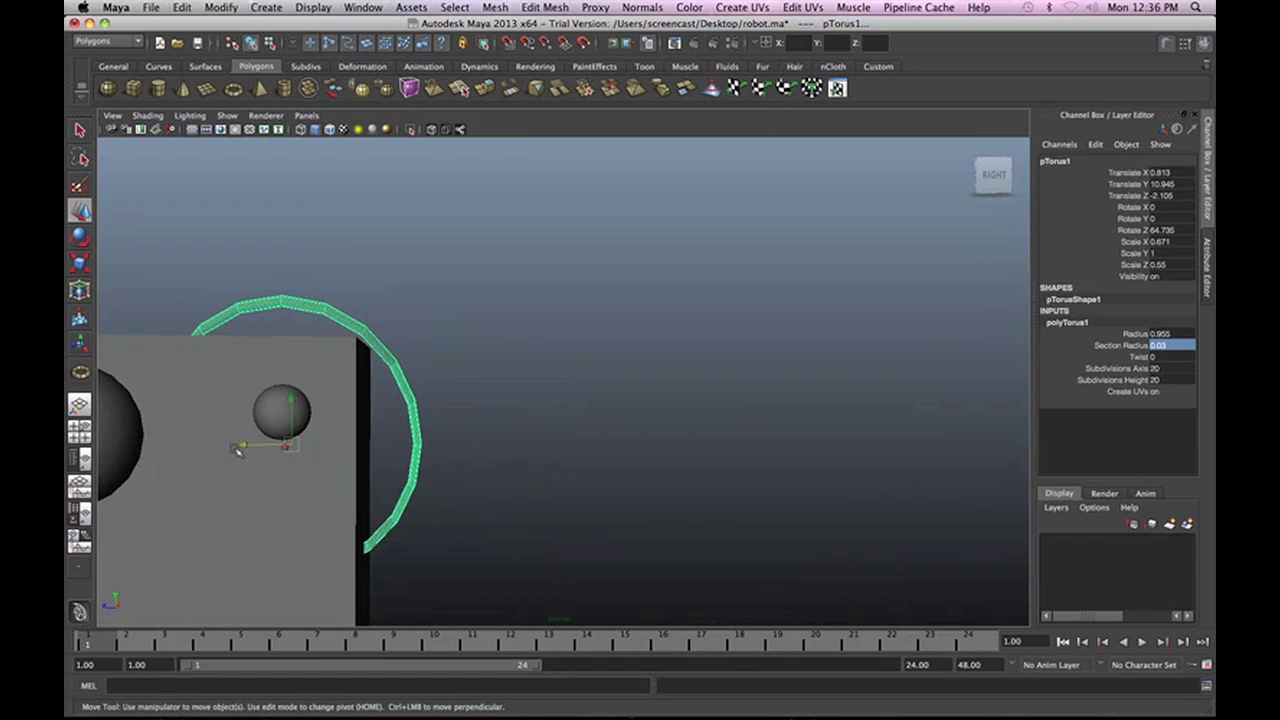
Shift the torus along Z to about -2.17 and duplicate it, offsetting the copies along X to form parallel tubes on the head.
drag(242, 447, 337, 477)
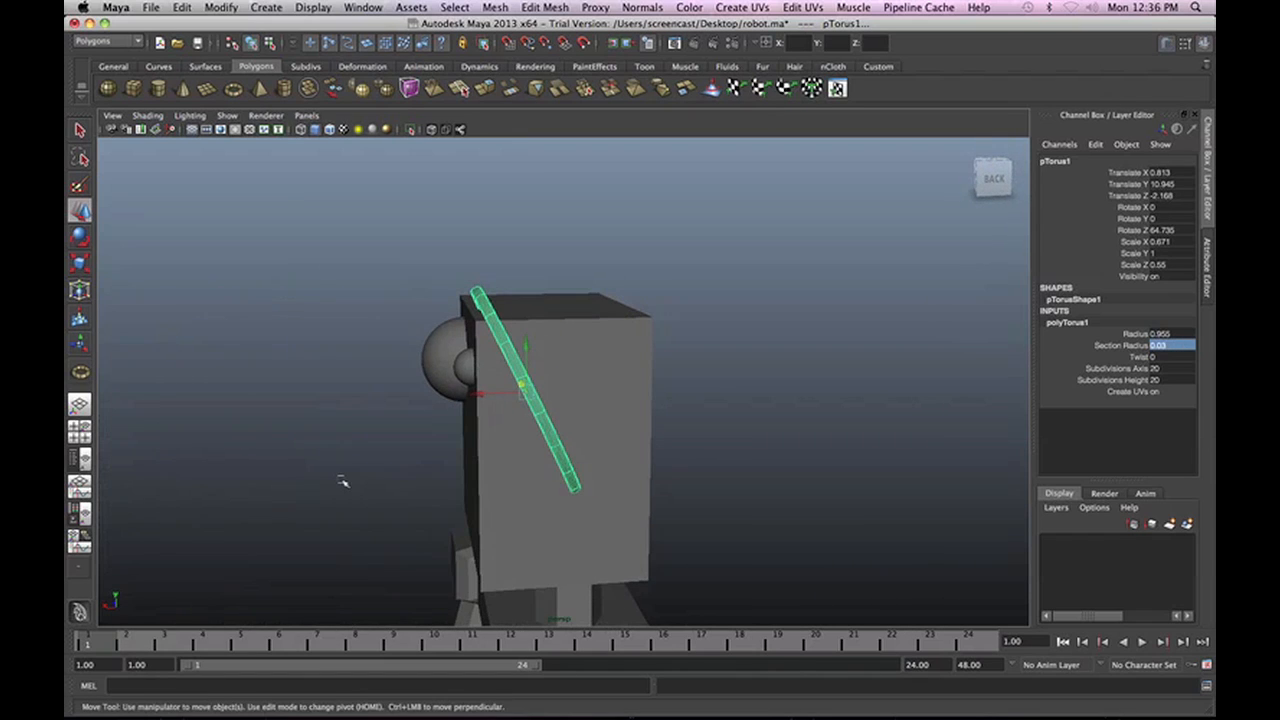
key(ctrl+d)
key(ctrl+d)
drag(476, 391, 493, 536)
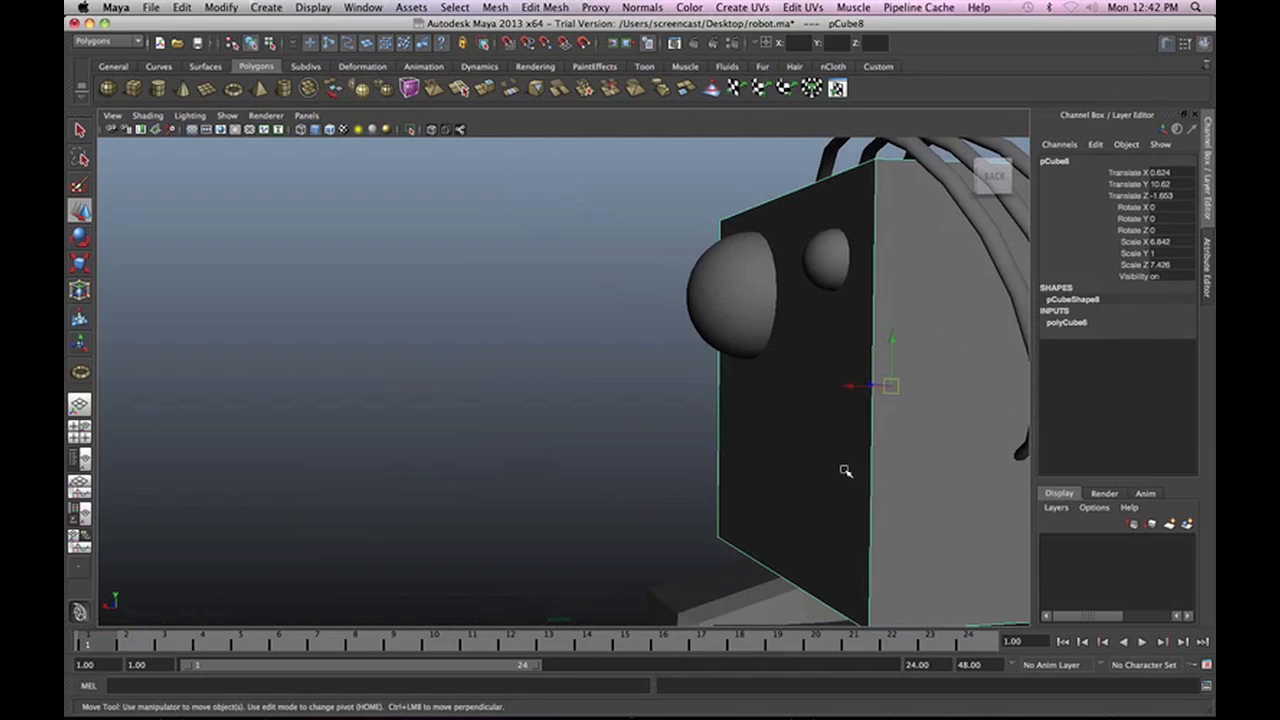
Select the mouth plane on the head's face and display its shading group attributes with the surface material.
click(817, 445)
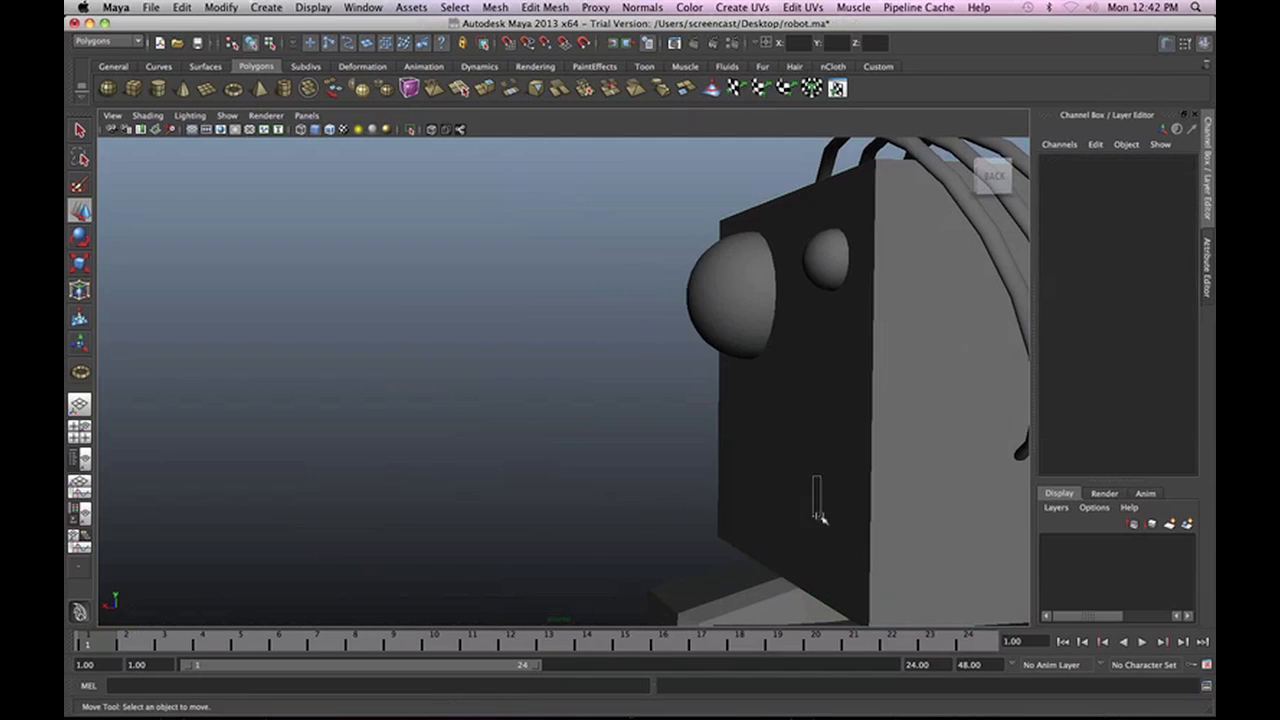
click(820, 500)
click(832, 541)
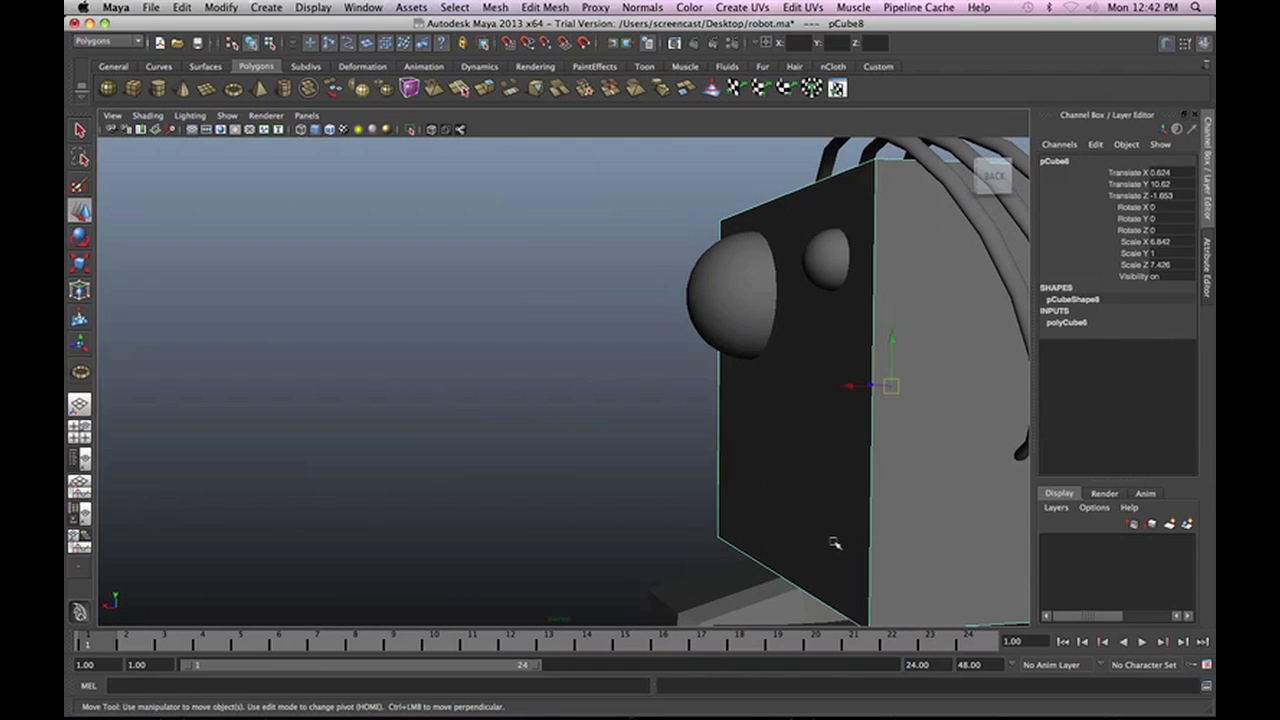
click(841, 578)
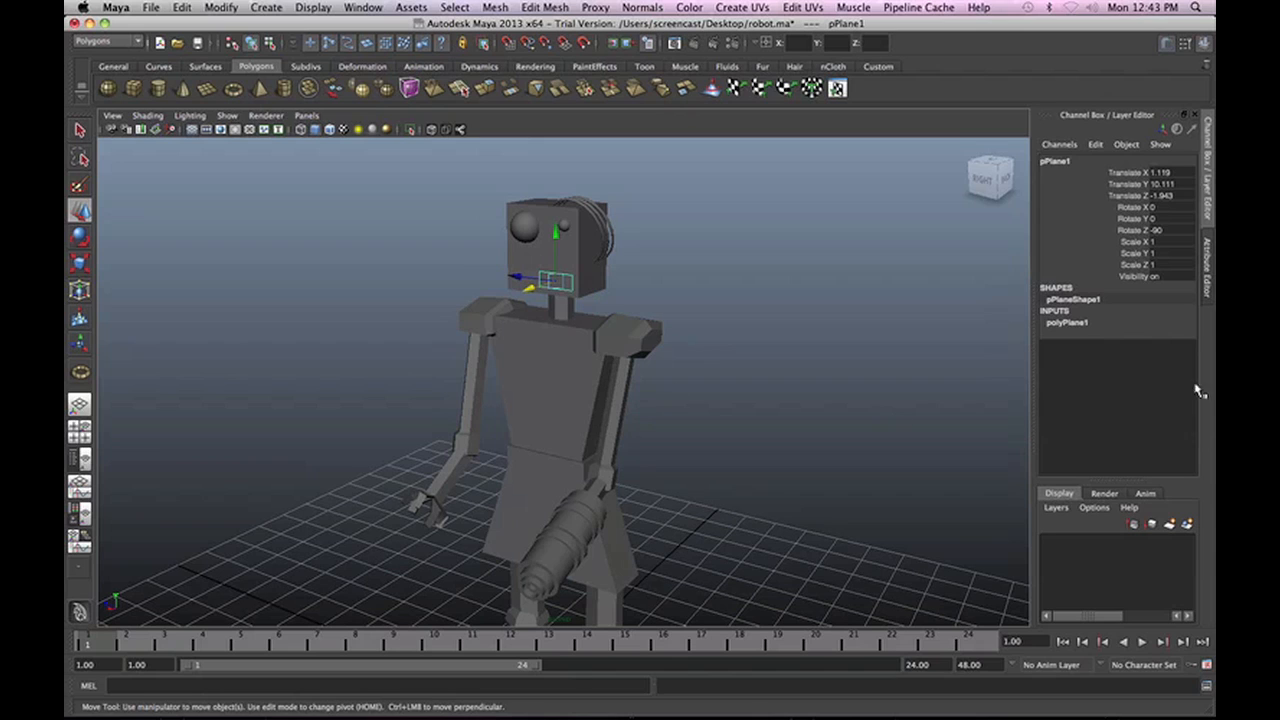
click(1207, 265)
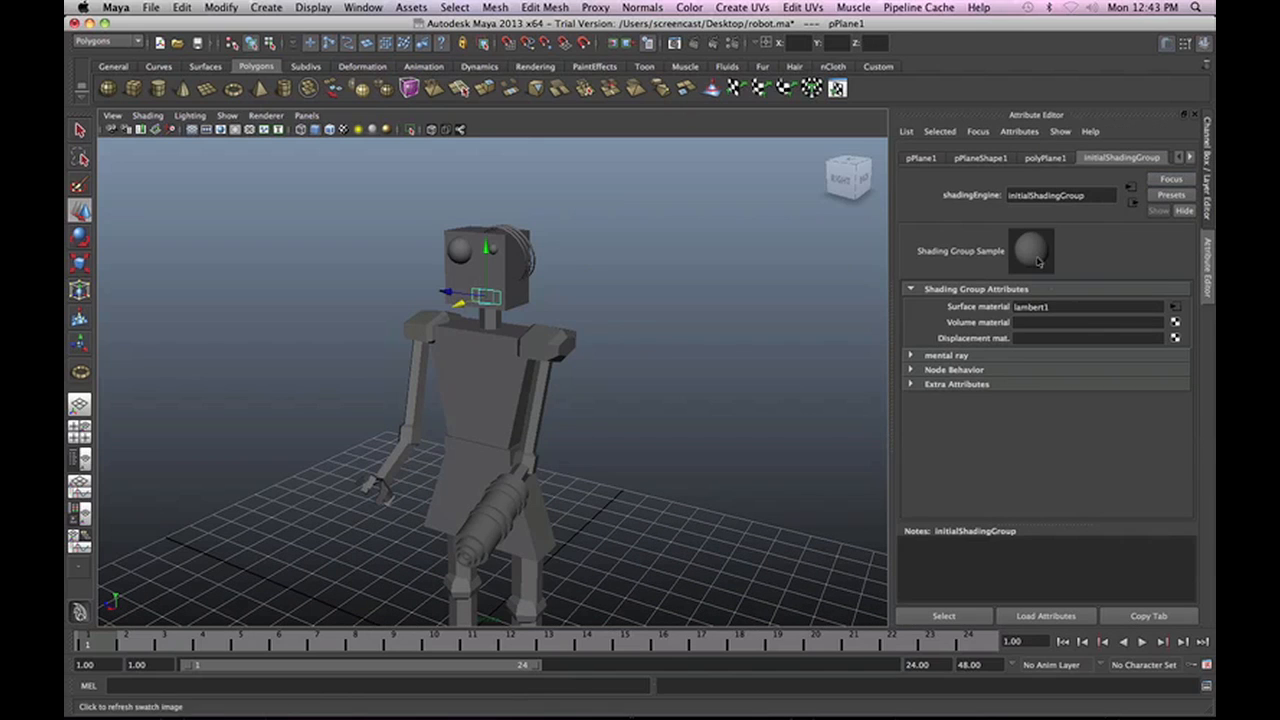
click(1064, 307)
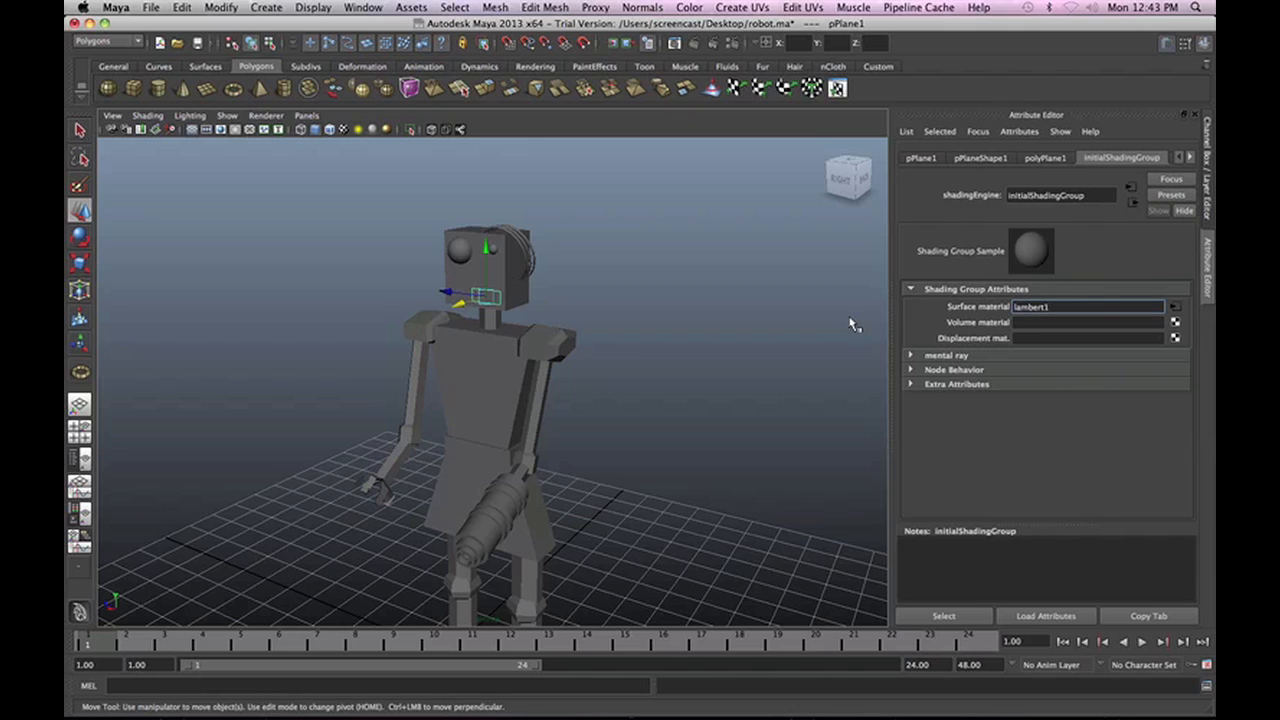
Assign a new Lambert material to the mouth plane.
scroll(618, 330, up, 5)
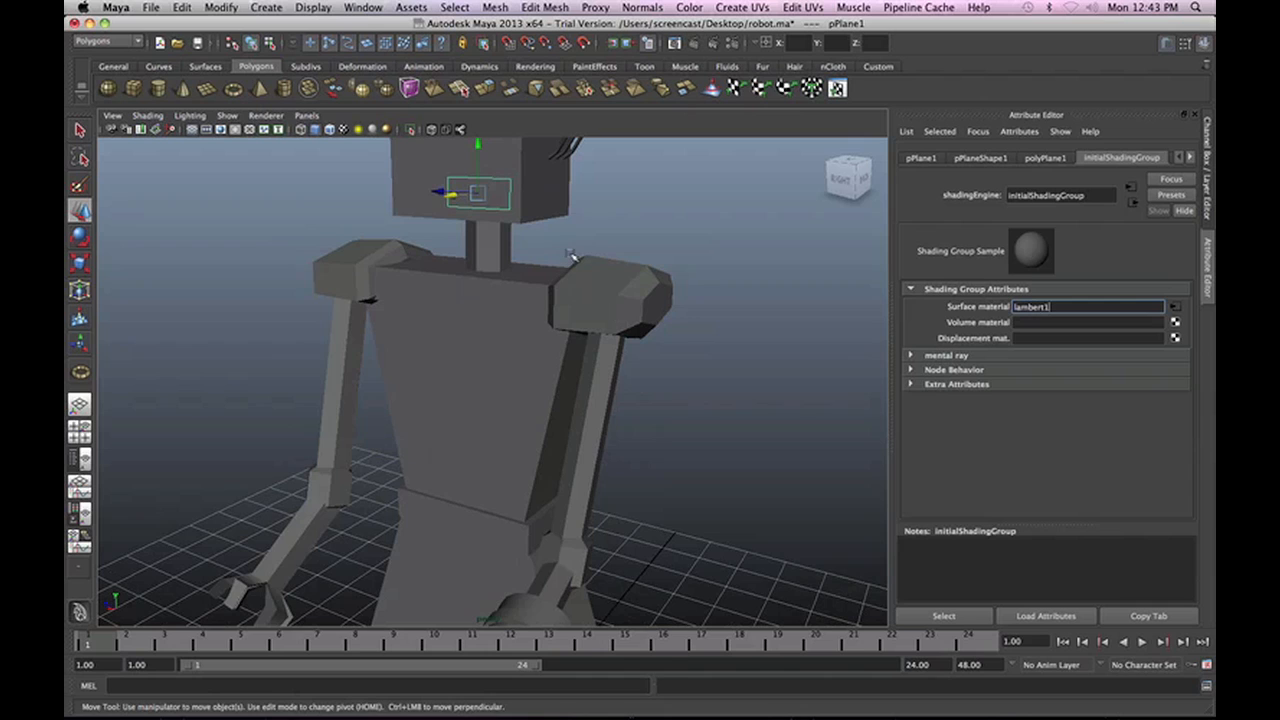
alt+middle_drag(572, 256, 614, 385)
alt+middle_drag(575, 326, 618, 431)
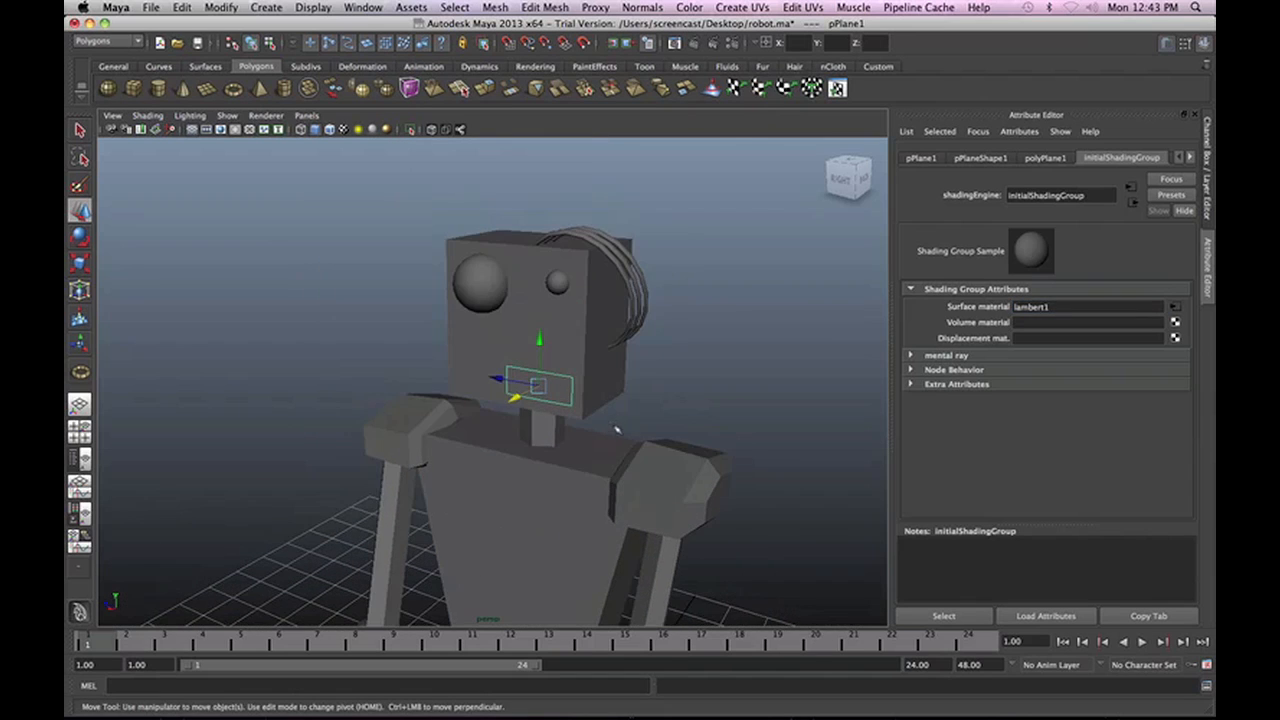
scroll(619, 432, up, 5)
scroll(620, 432, down, 2)
alt+drag(559, 423, 517, 405)
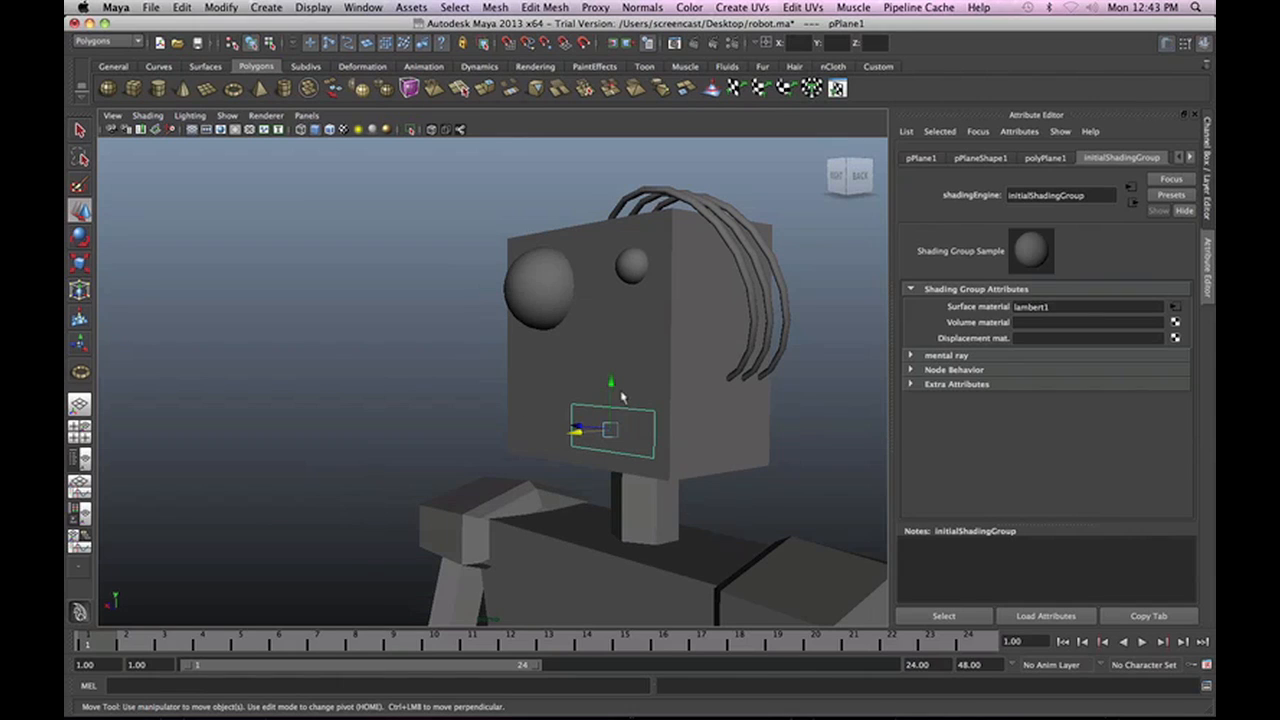
right_click(426, 299)
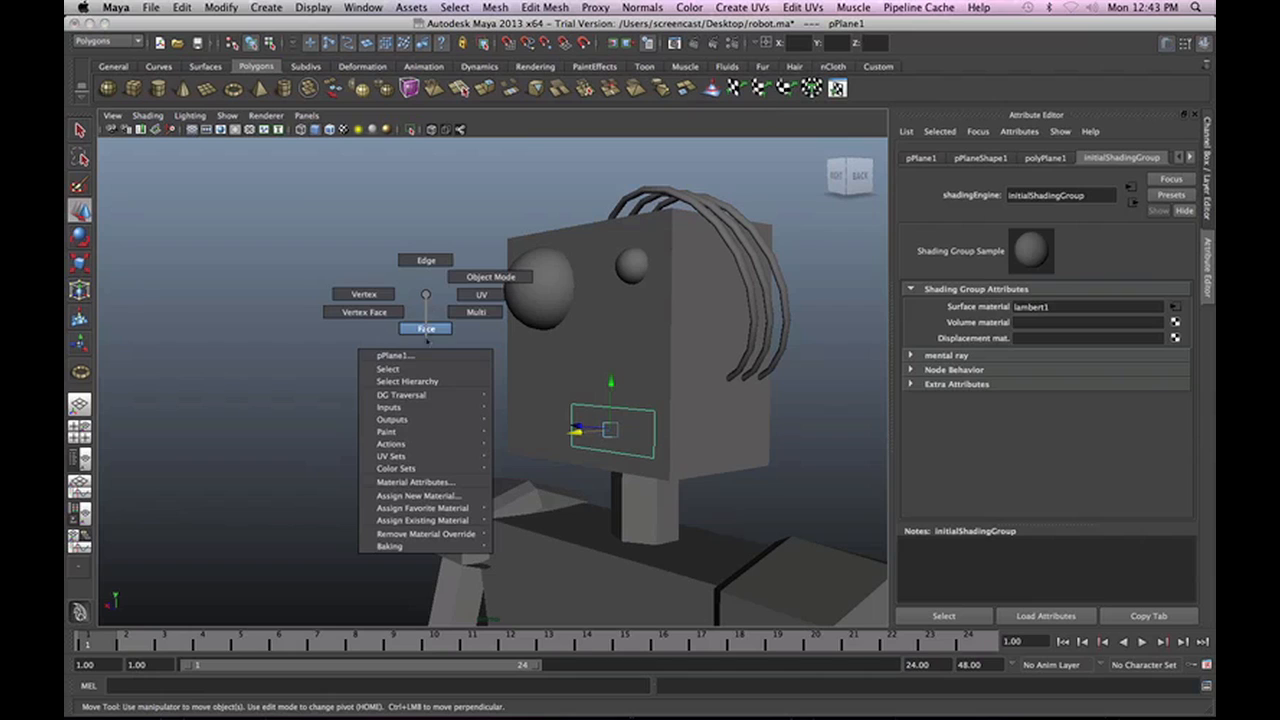
click(449, 496)
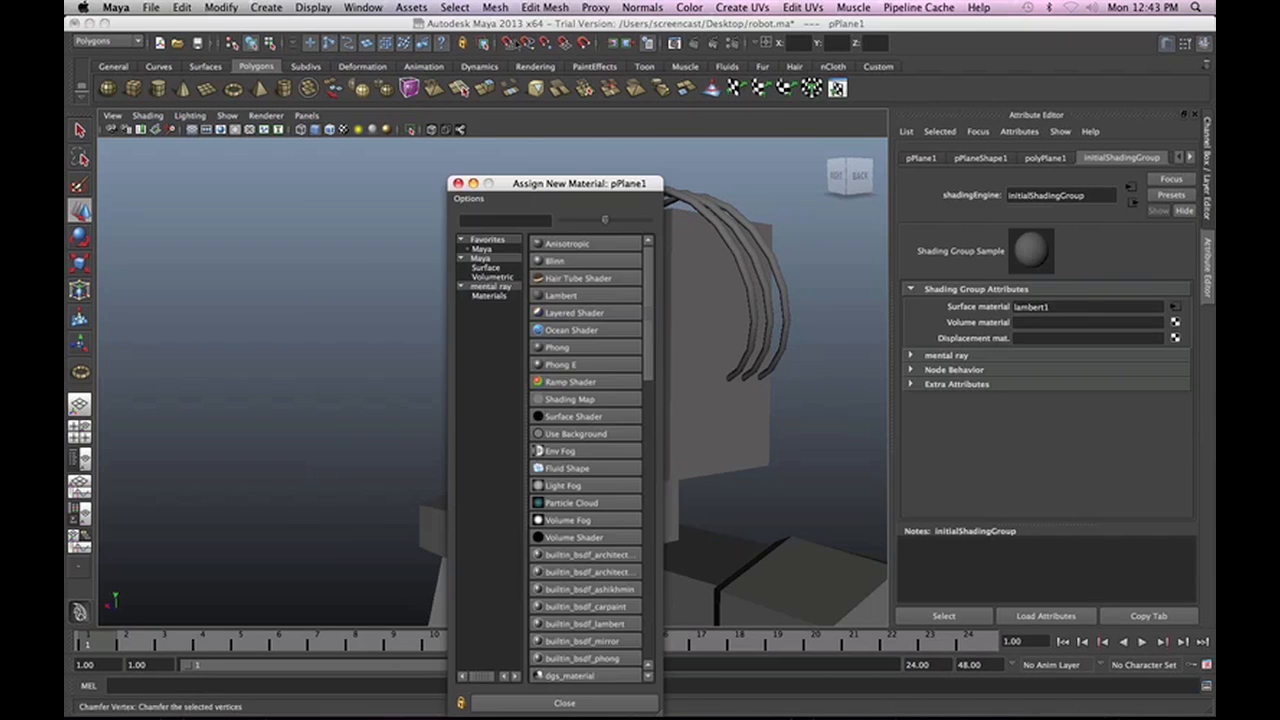
drag(573, 184, 231, 127)
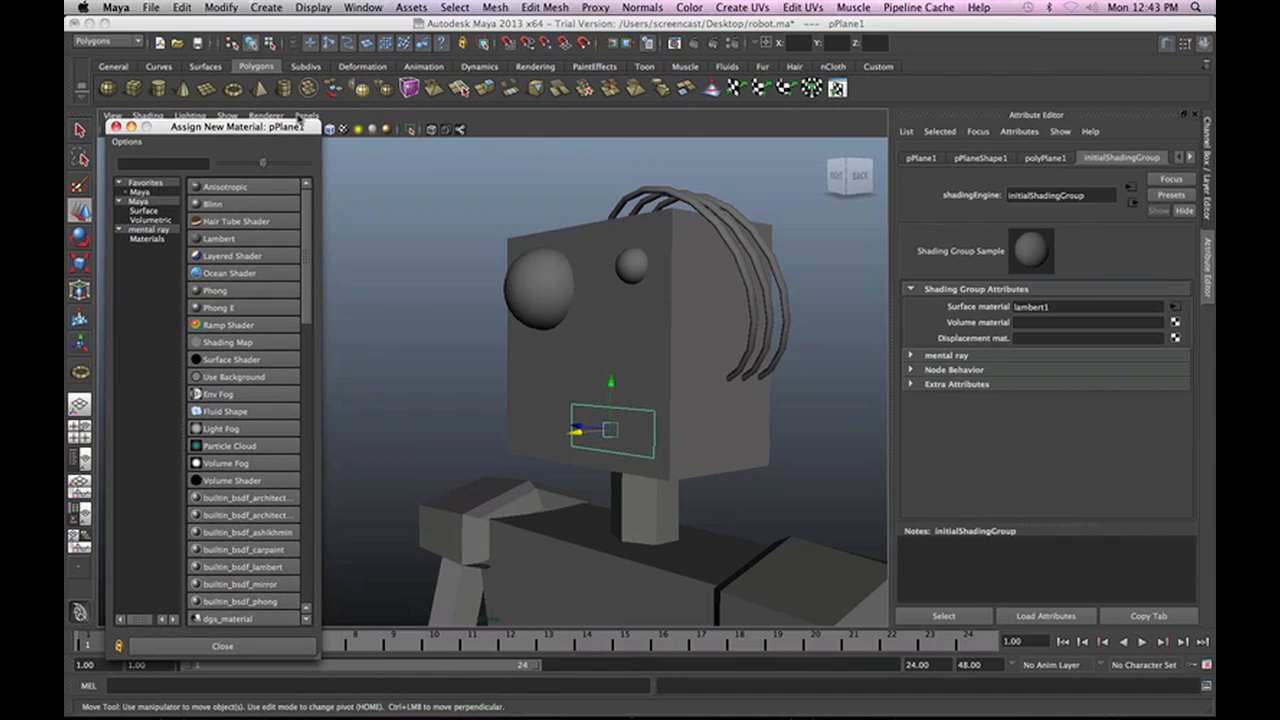
drag(322, 255, 399, 255)
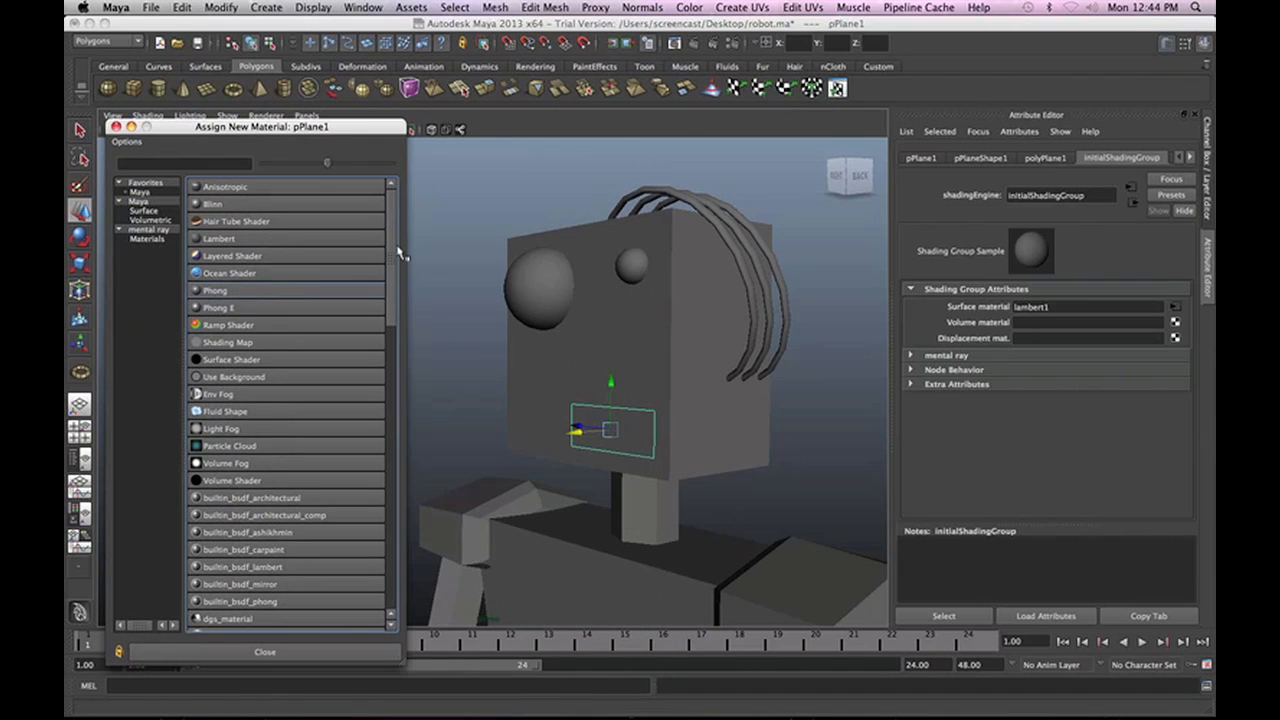
click(229, 240)
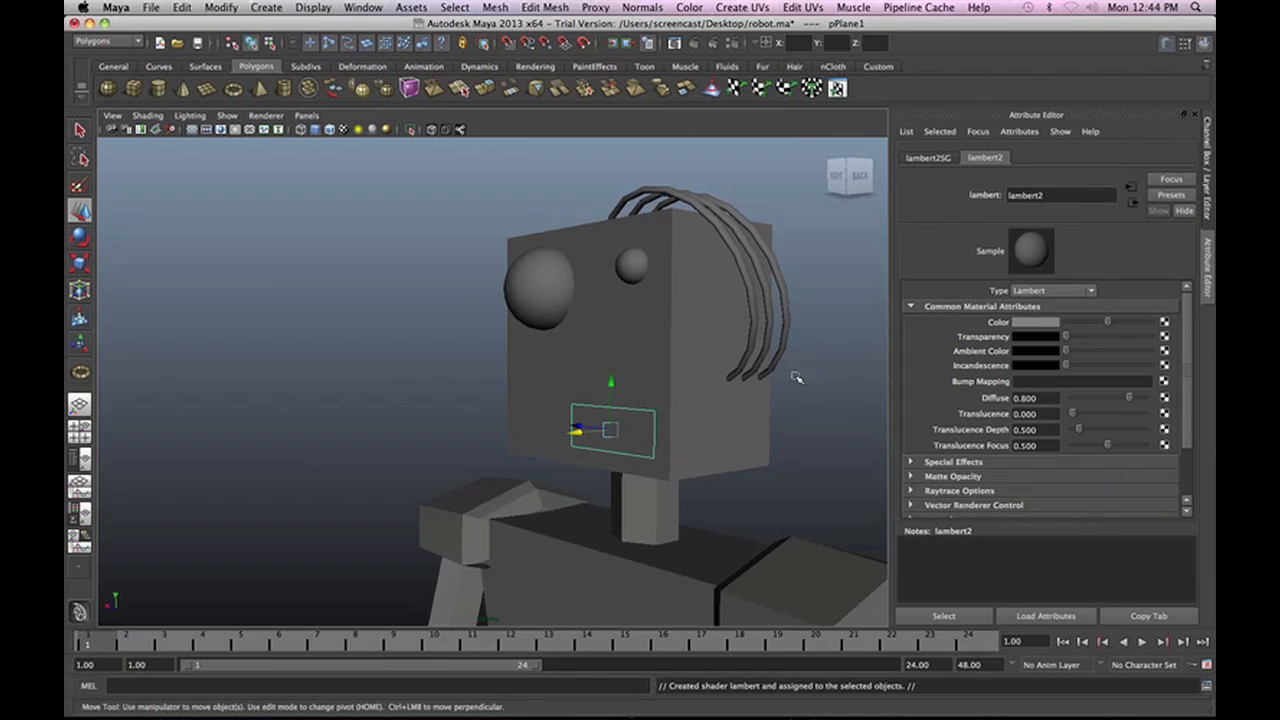
Rename the mouth plane's new Lambert material as mouth.
double_click(1059, 195)
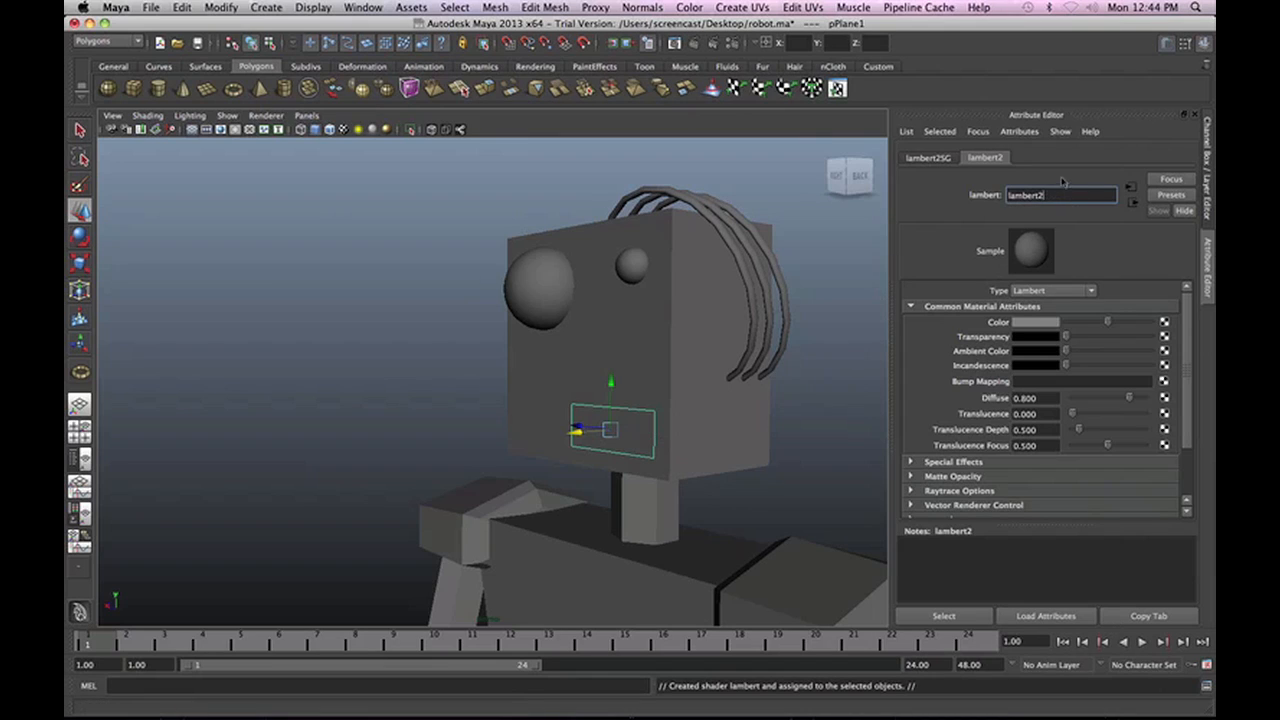
drag(1065, 194, 985, 193)
text(mouth)
key(Return)
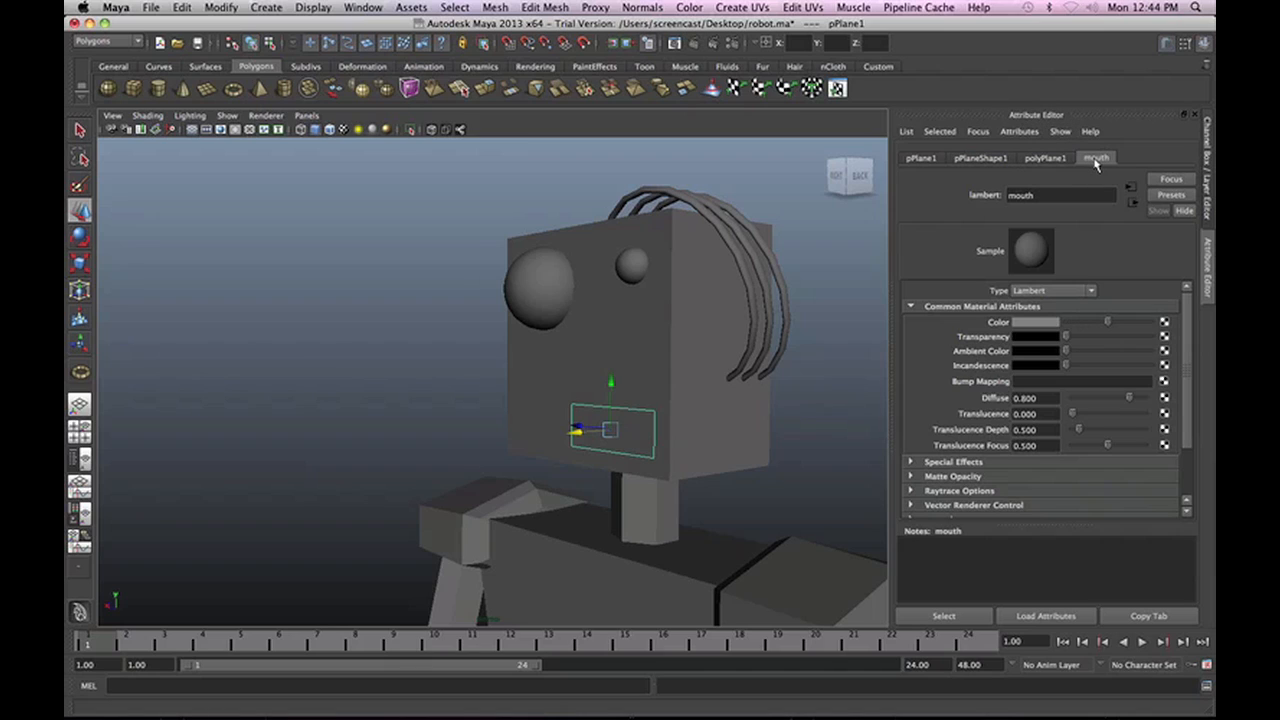
Set the mouth material's color to black and deselect the plane.
click(1040, 322)
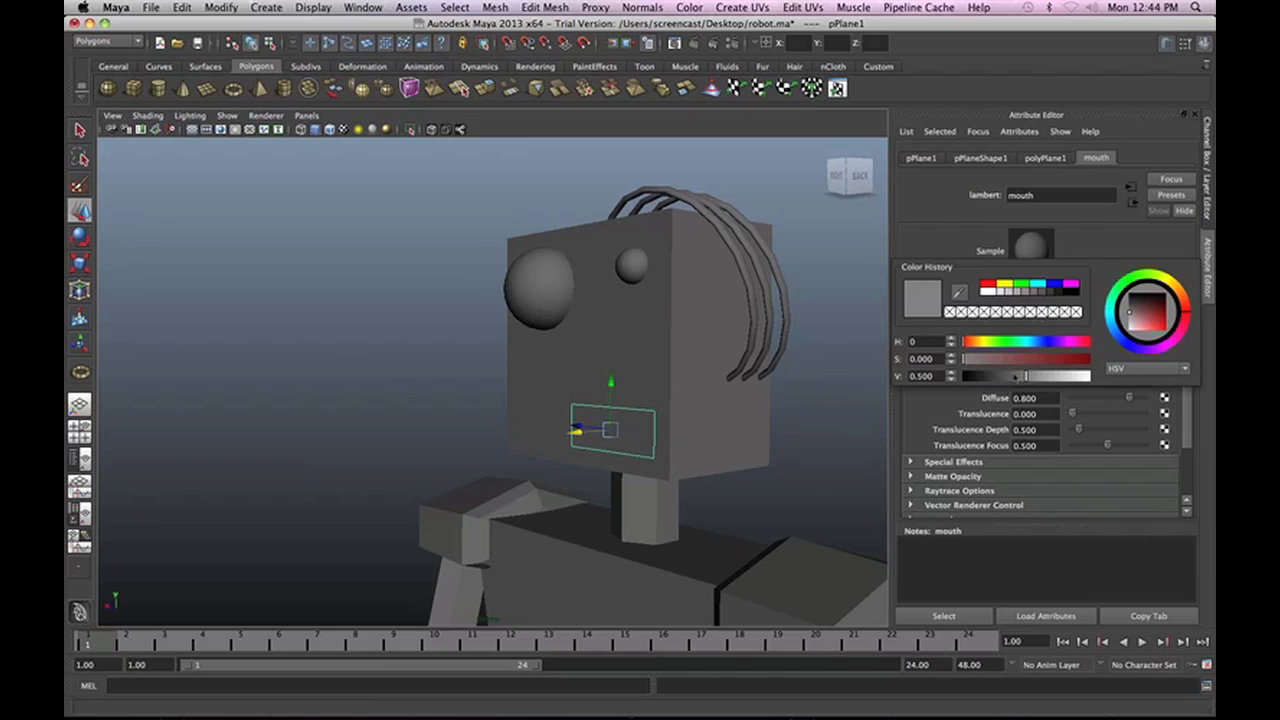
drag(1017, 377, 950, 376)
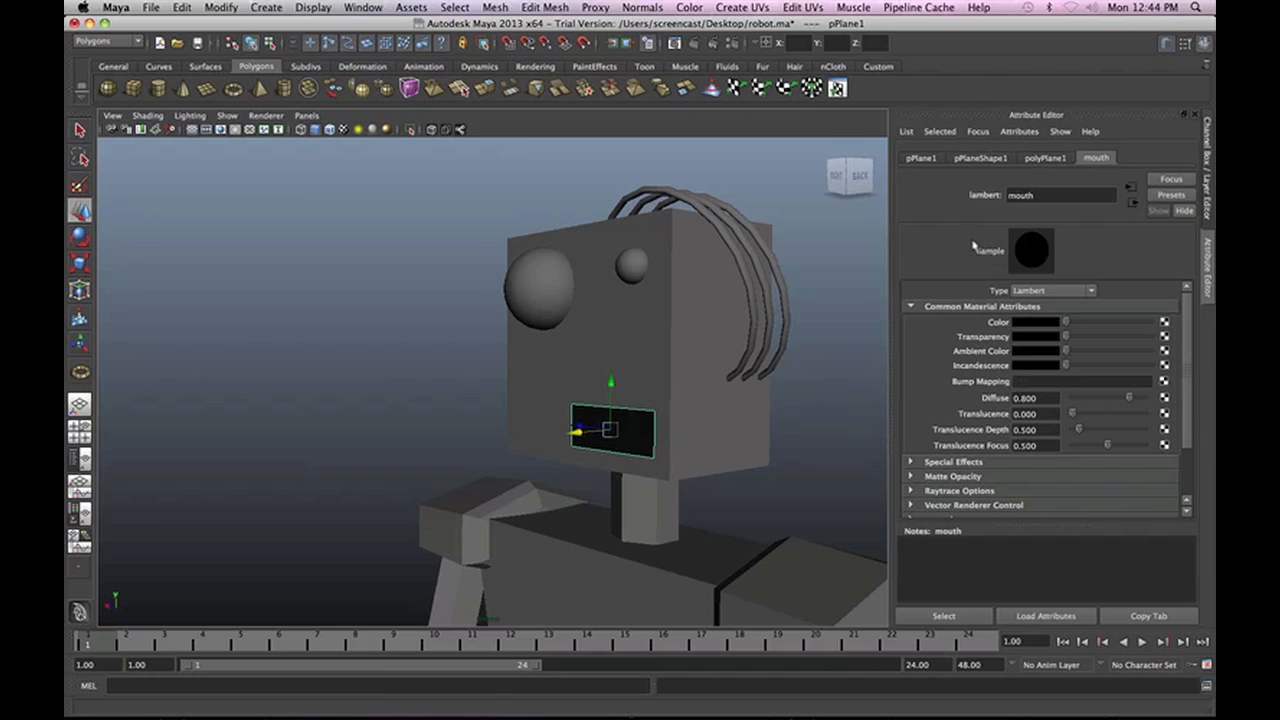
click(822, 413)
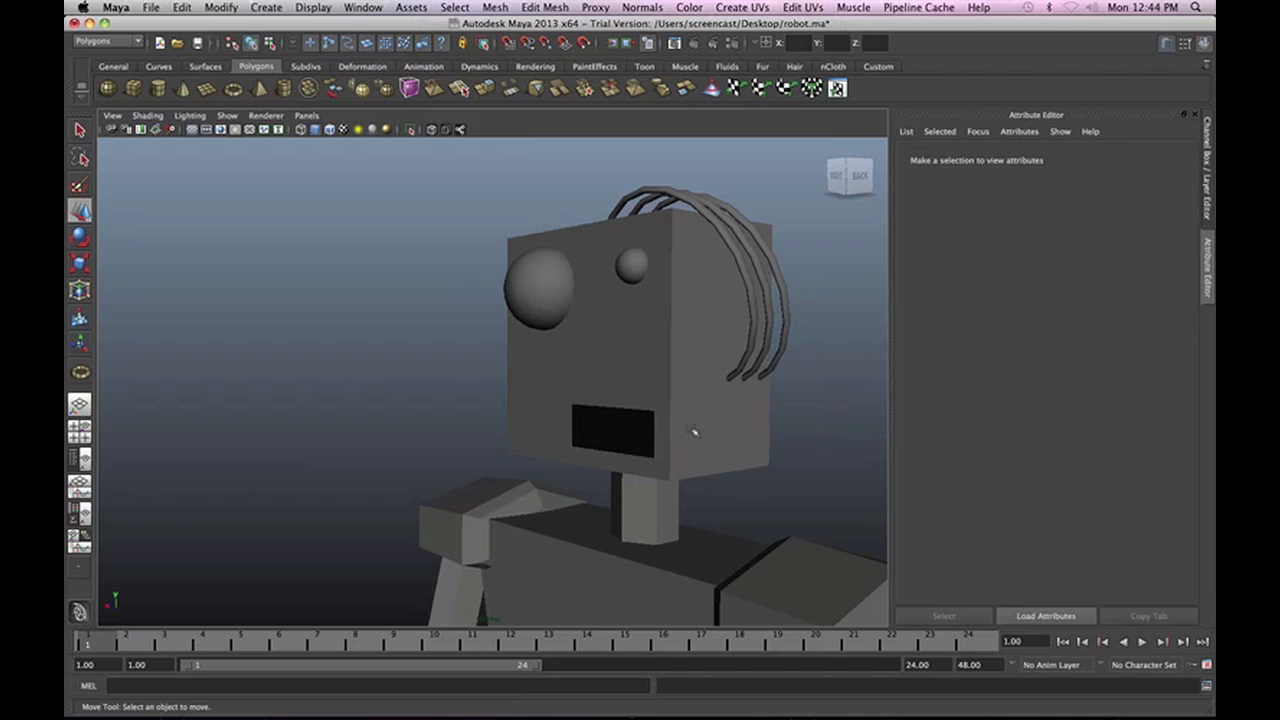
Assign one new Lambert material to both eye spheres on the robot's head.
click(604, 428)
click(785, 441)
alt+drag(566, 382, 752, 394)
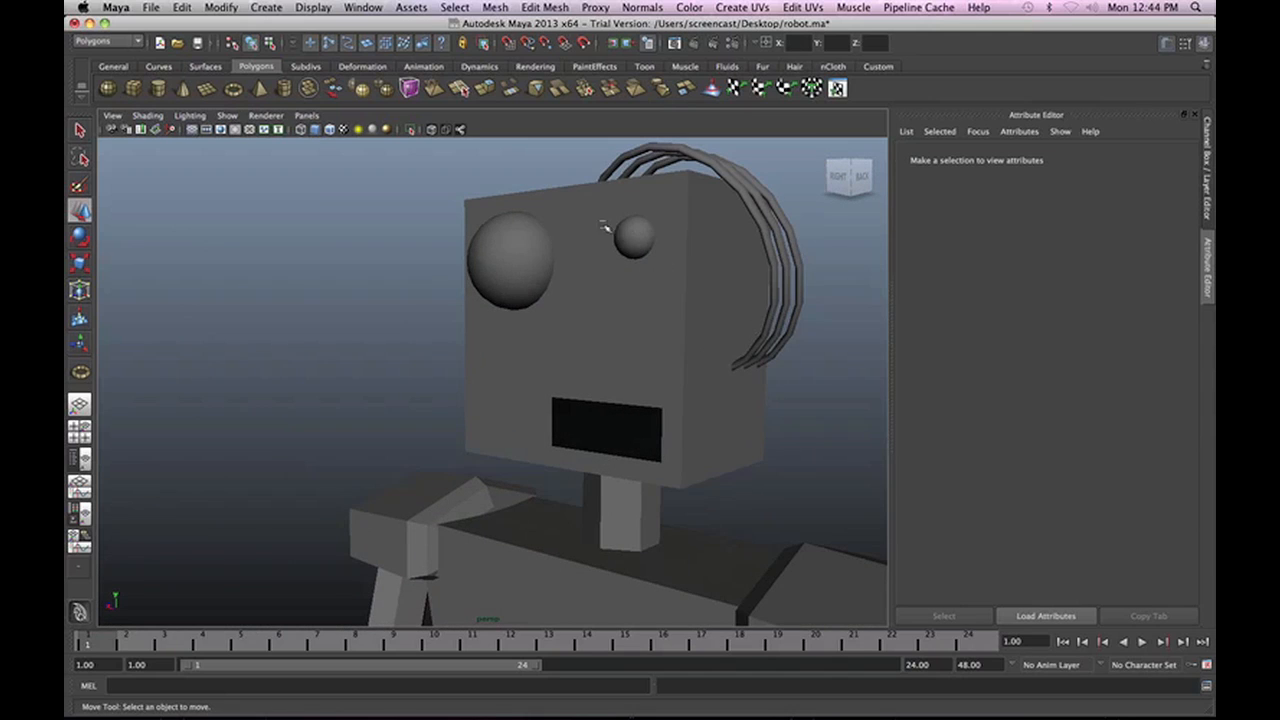
click(643, 240)
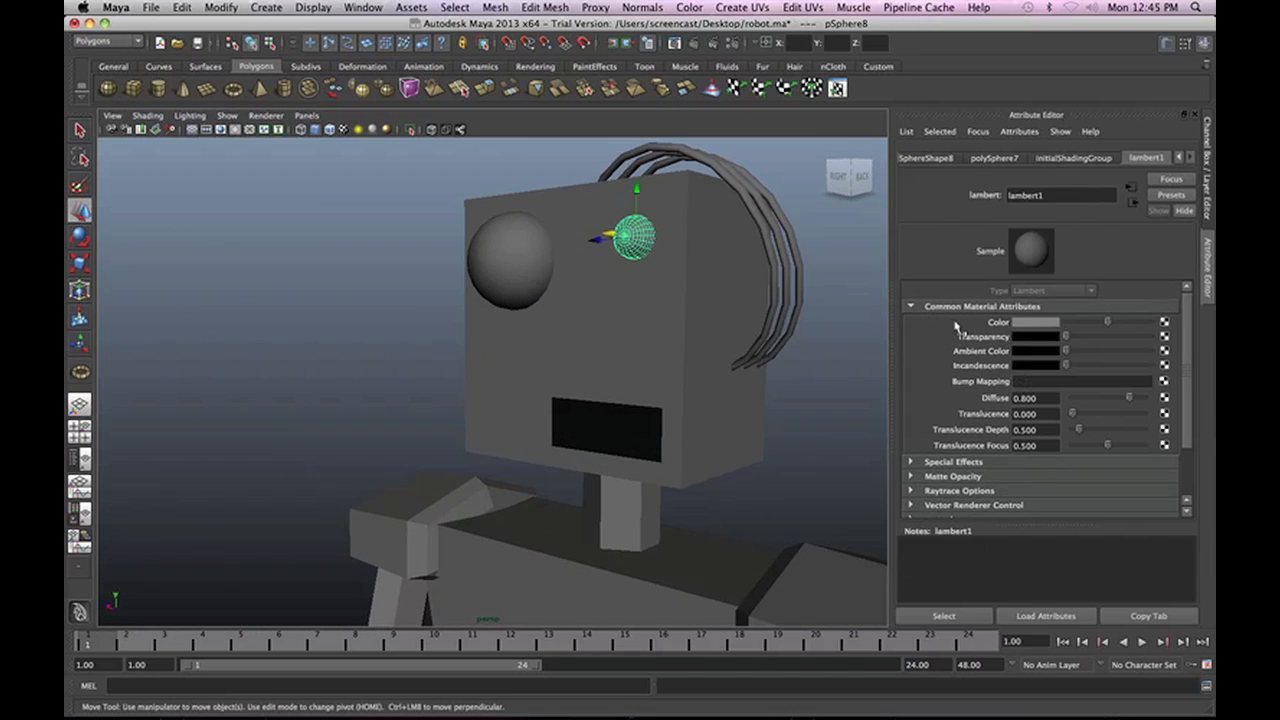
shift+click(539, 247)
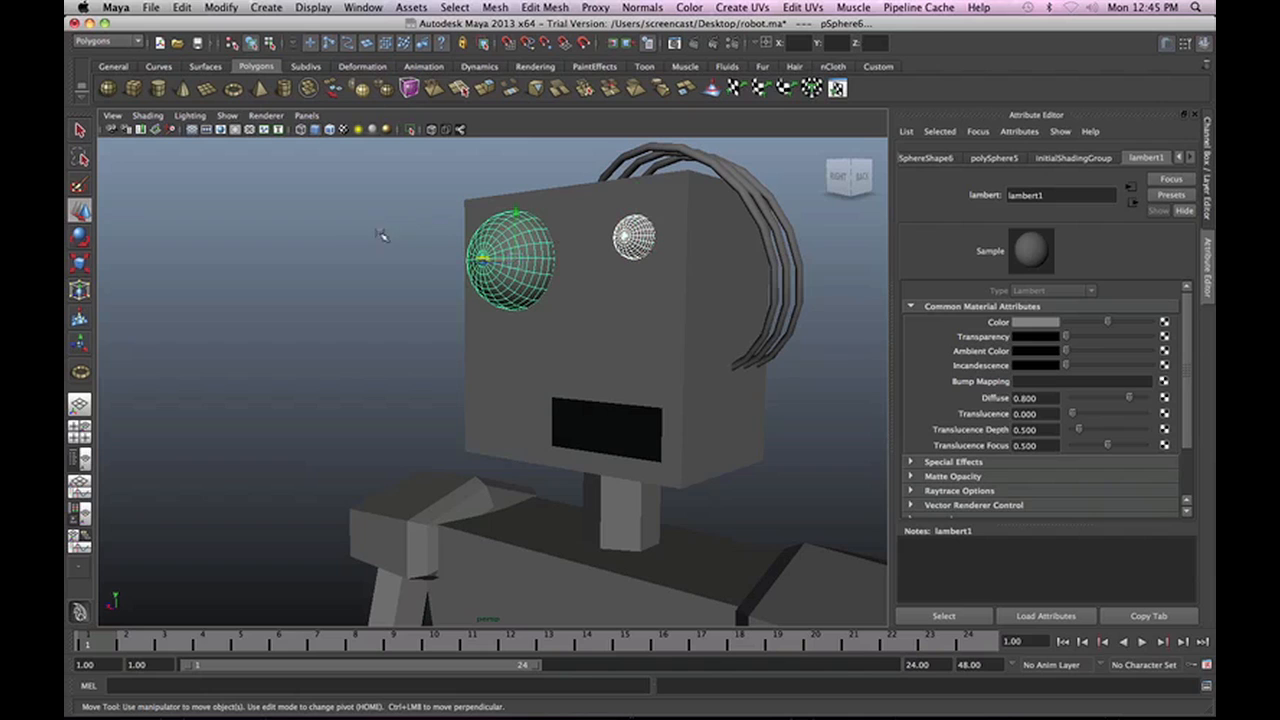
right_drag(312, 233, 336, 436)
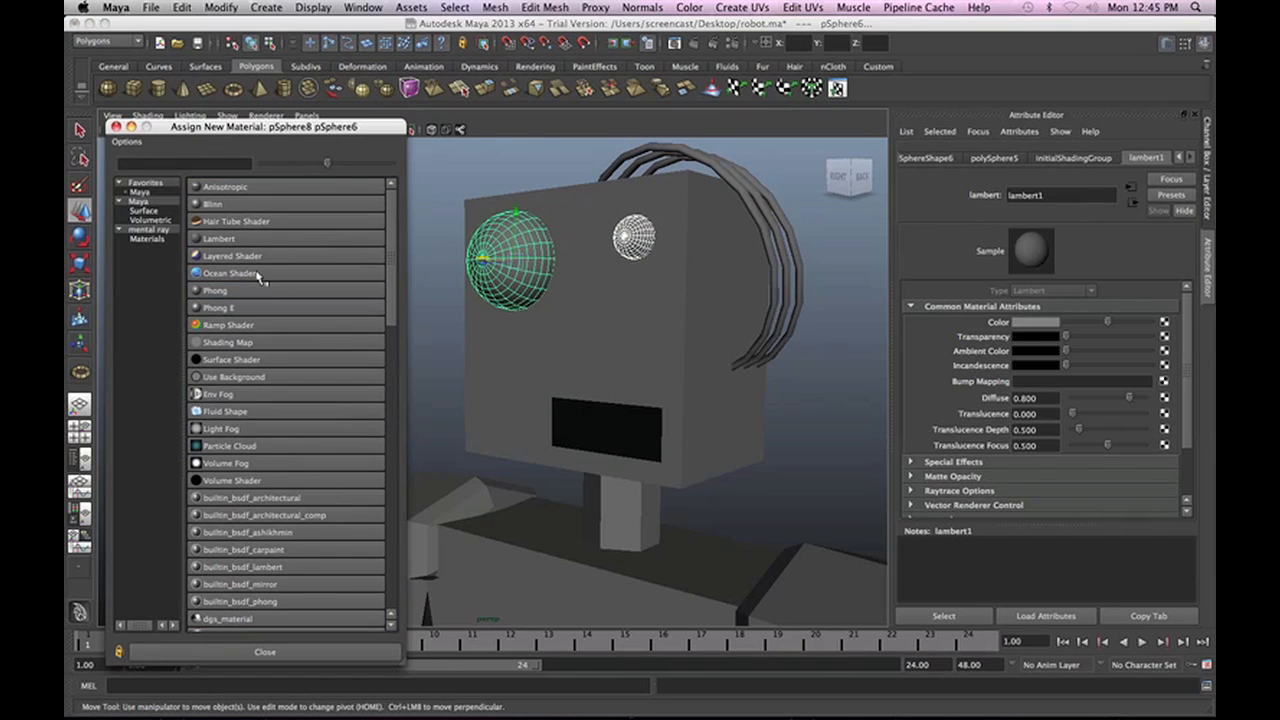
click(240, 238)
Rename the eye spheres' new Lambert material as eyes and set its color to bright red.
double_click(1008, 194)
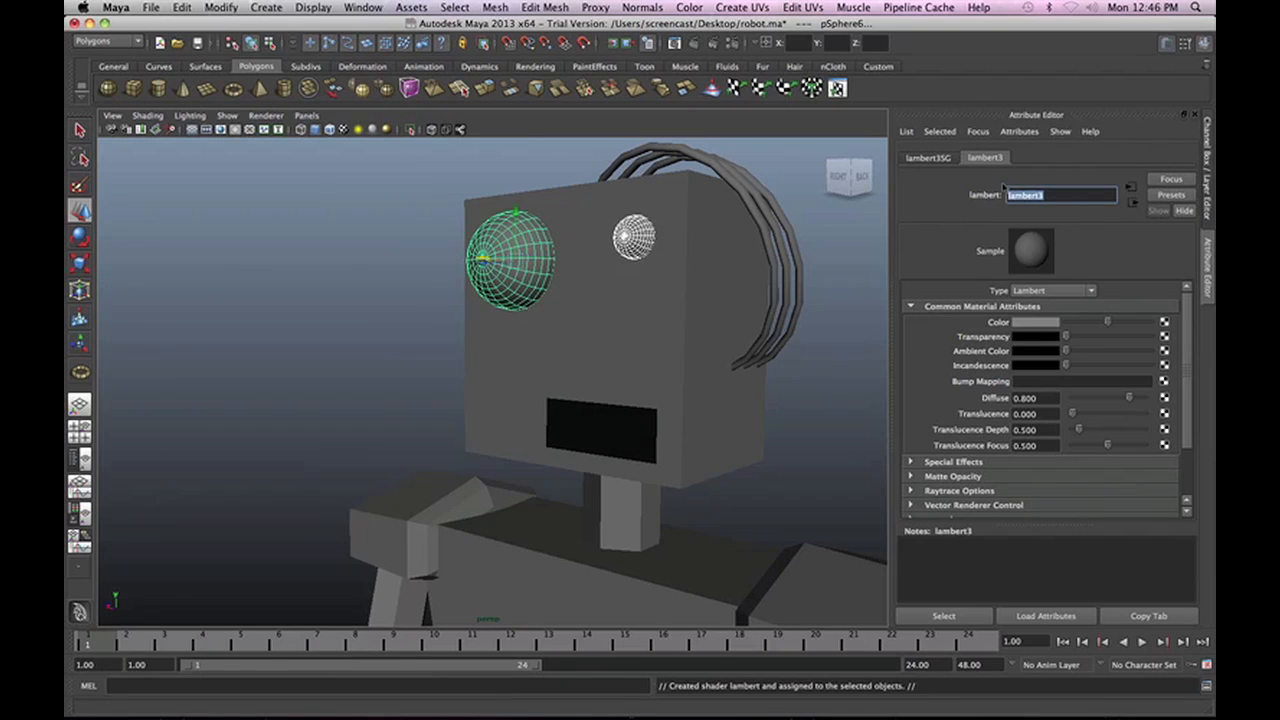
text(ey)
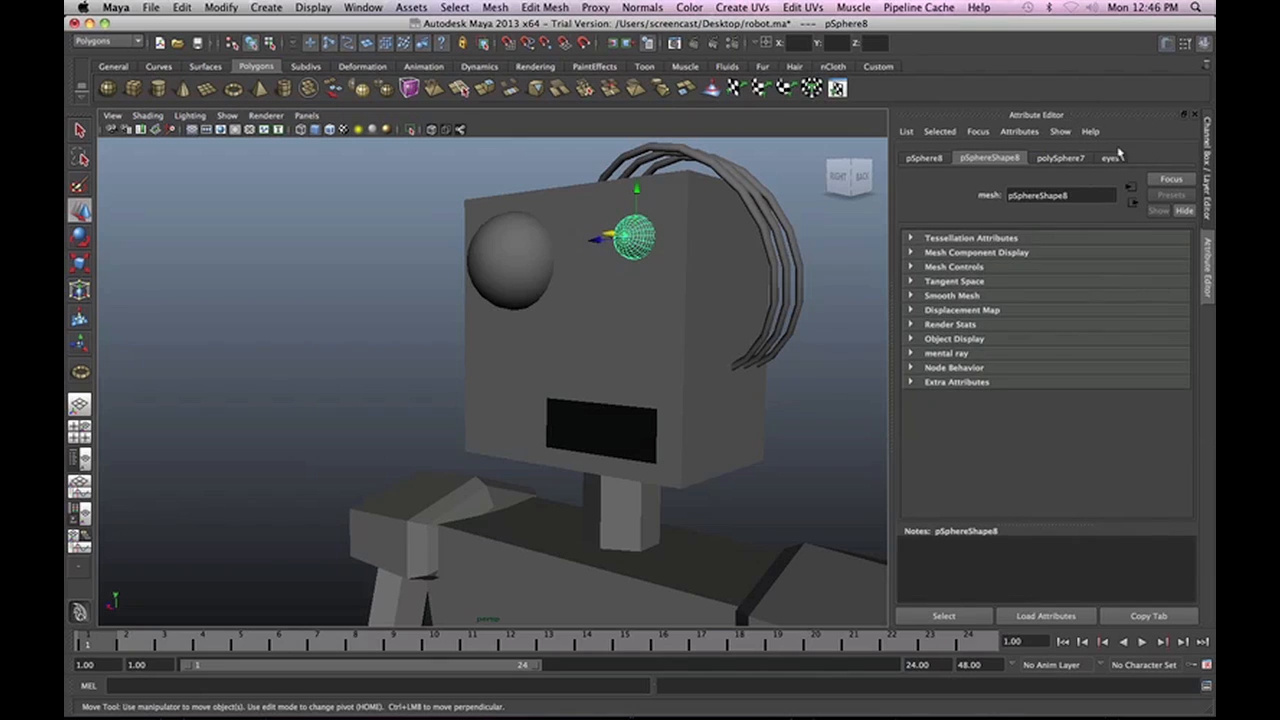
click(1124, 160)
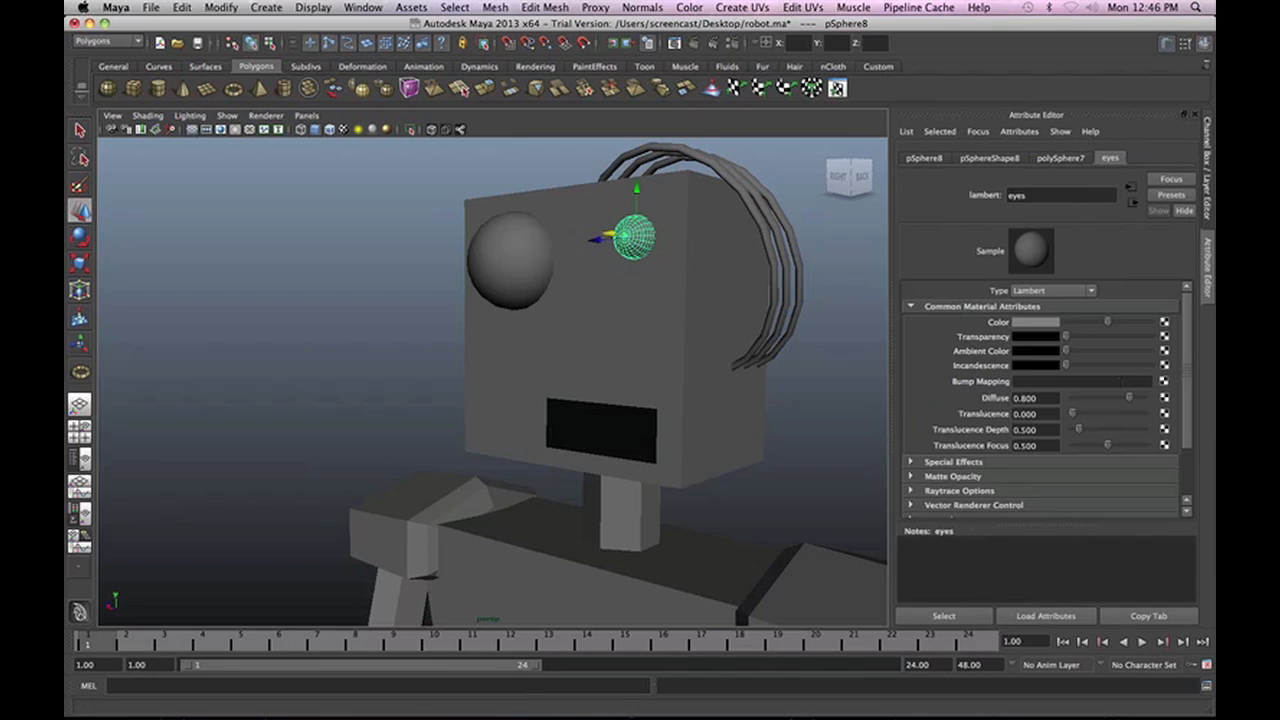
click(1041, 323)
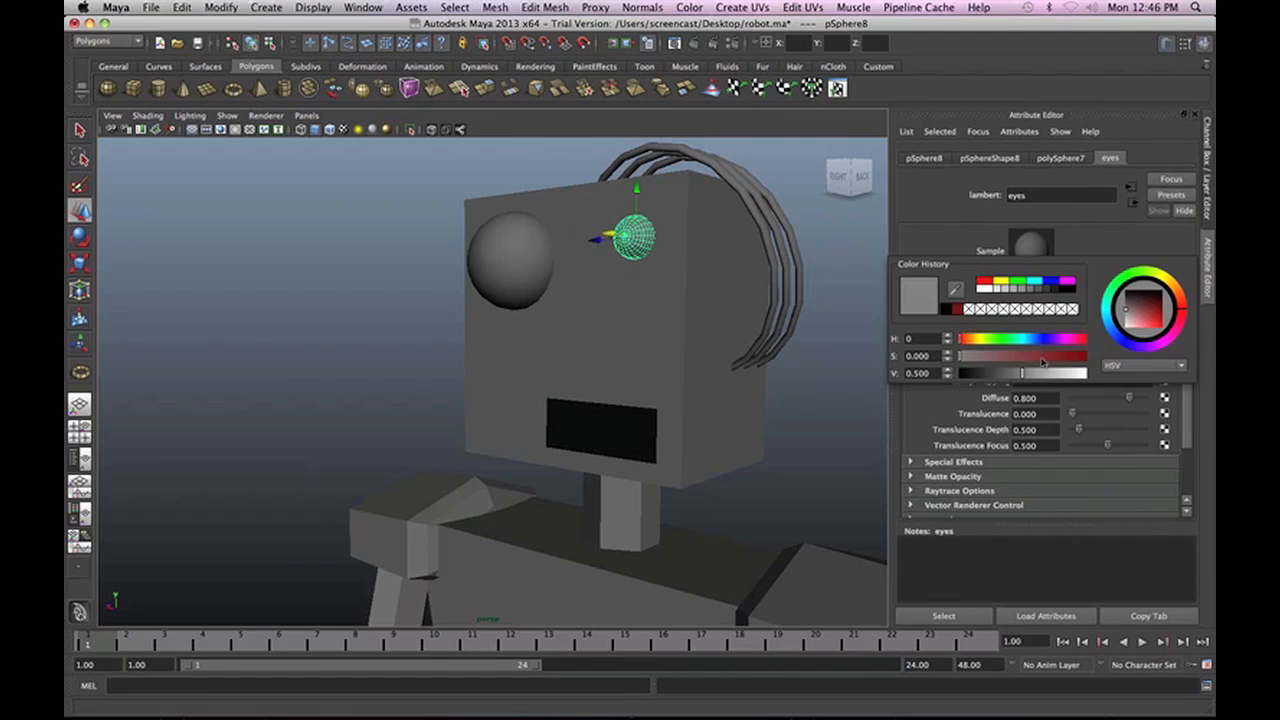
drag(1043, 362, 1081, 377)
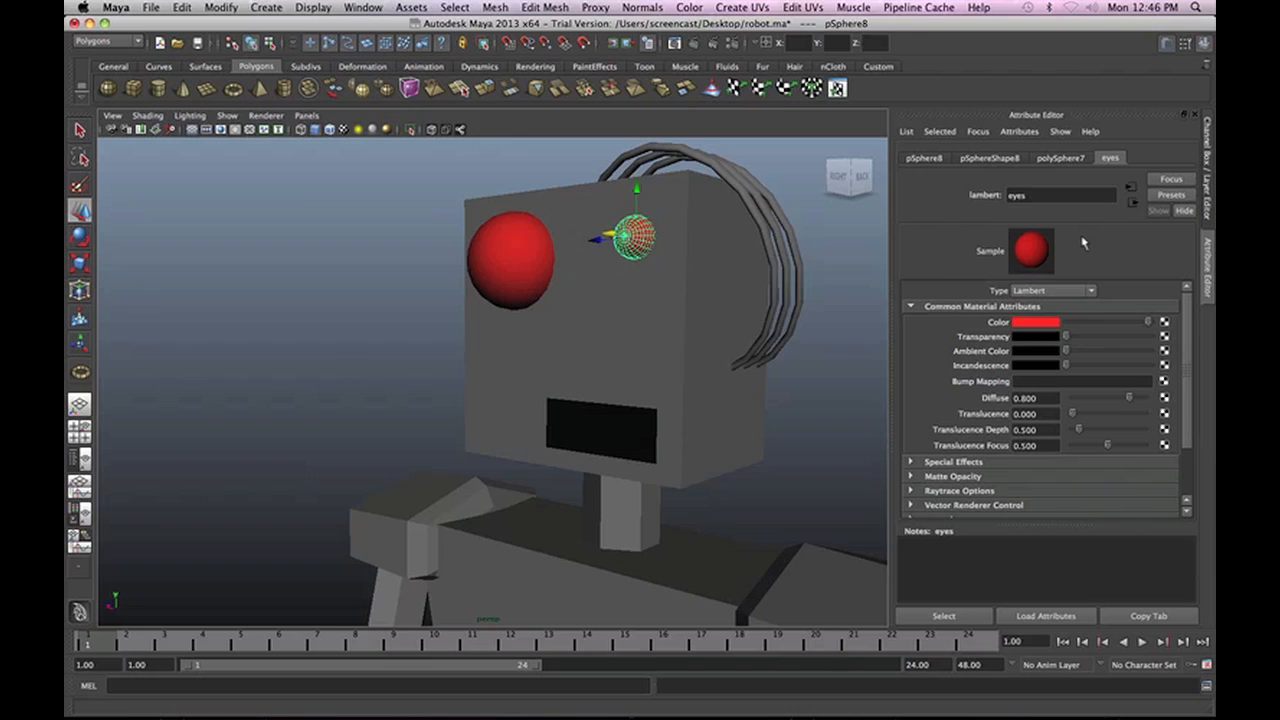
Set the eyes material's incandescence to mid gray and its ambient color to a darker gray.
click(1035, 366)
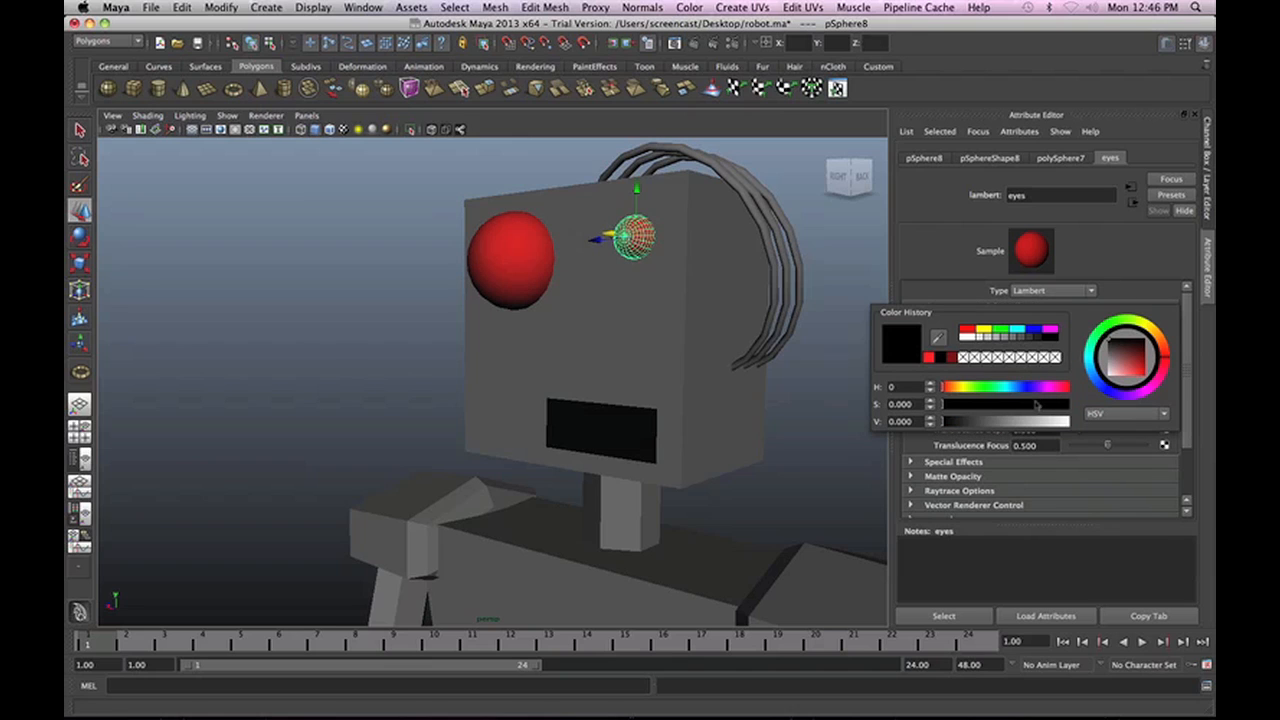
drag(953, 422, 1003, 422)
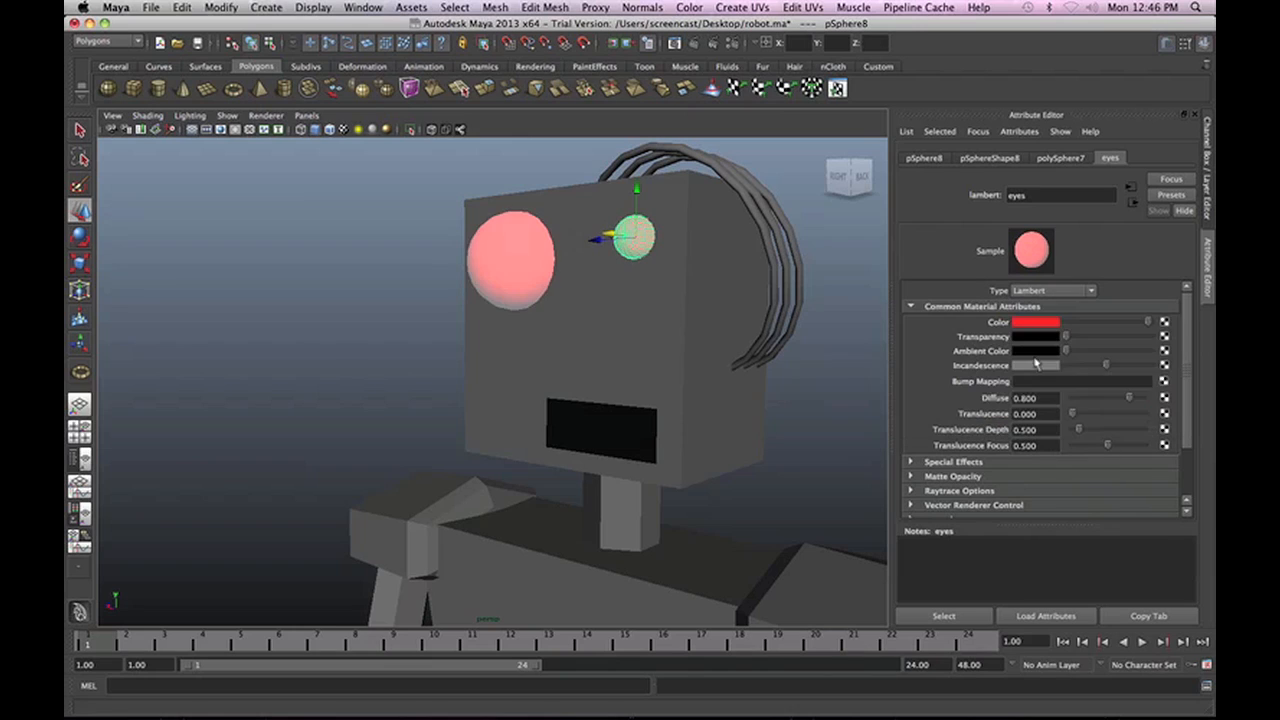
click(1034, 352)
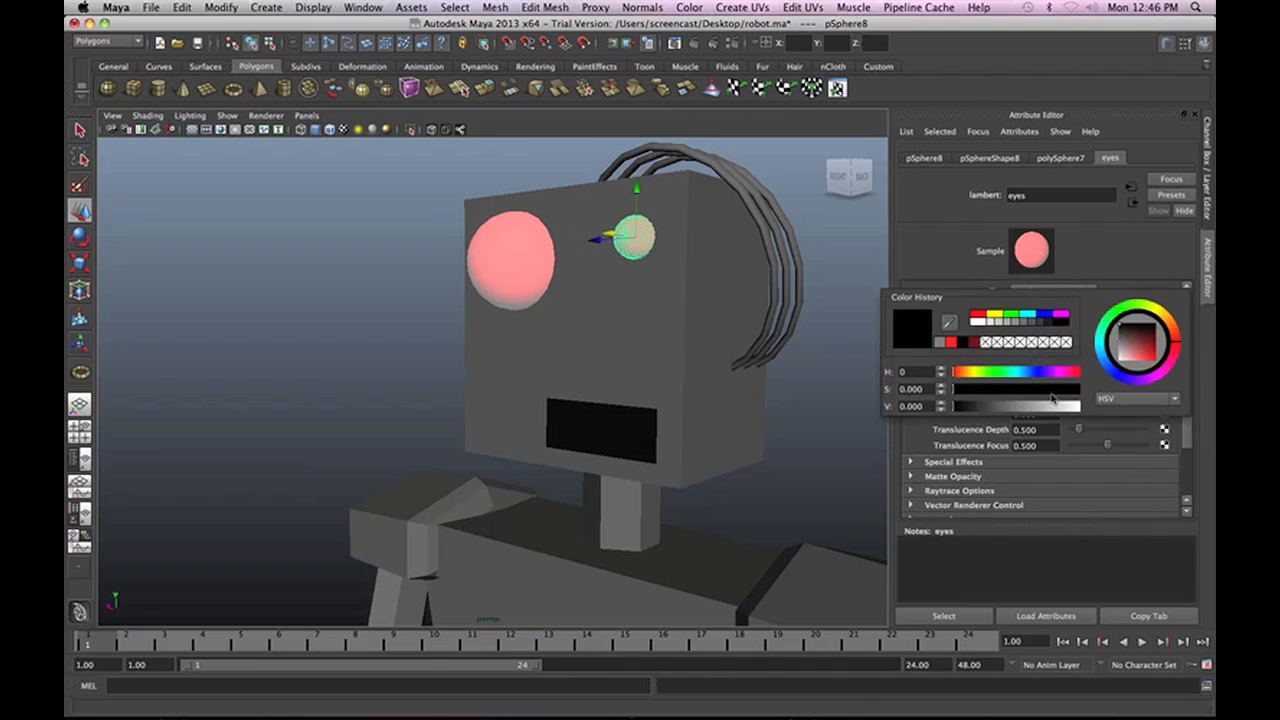
click(984, 407)
Make the eyes material semi-transparent with a mid-gray transparency value and raise its glow intensity.
click(1028, 342)
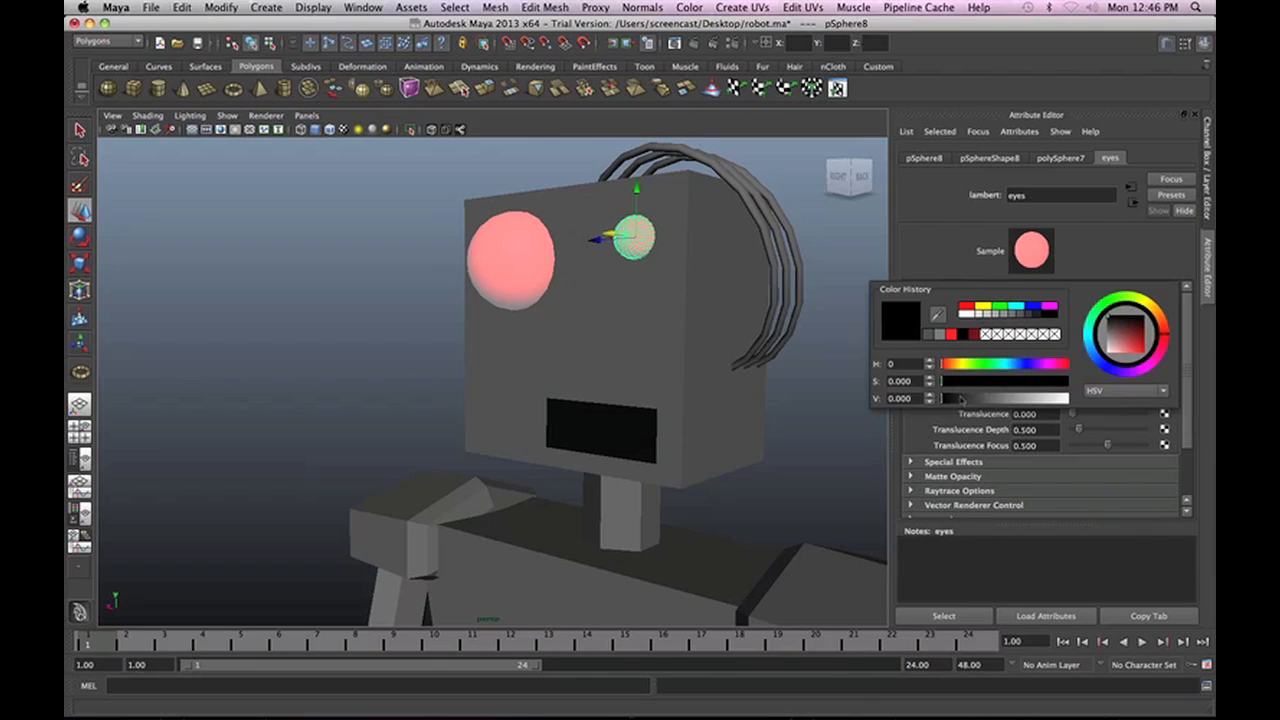
click(960, 398)
drag(1073, 413, 1143, 414)
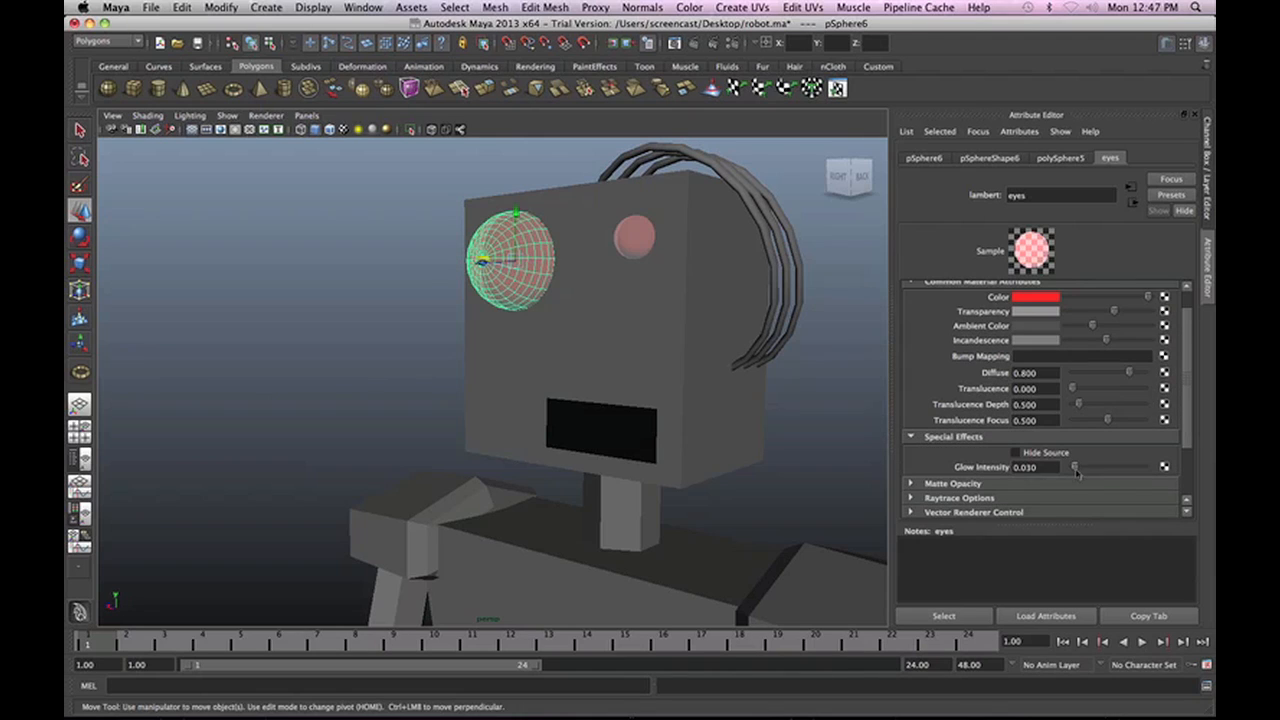
drag(1073, 467, 1147, 475)
Assign a new Lambert material to the torus tube nearest the robot's face.
alt+drag(868, 424, 782, 293)
click(797, 291)
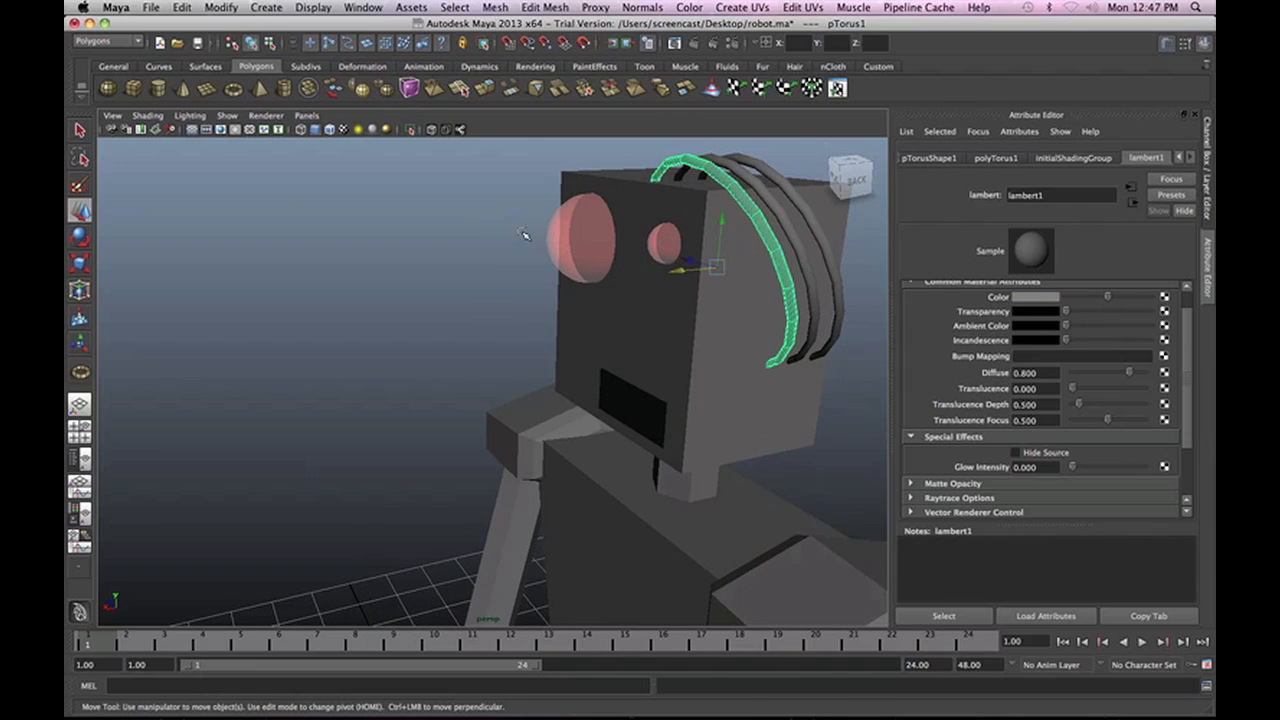
right_drag(423, 219, 420, 421)
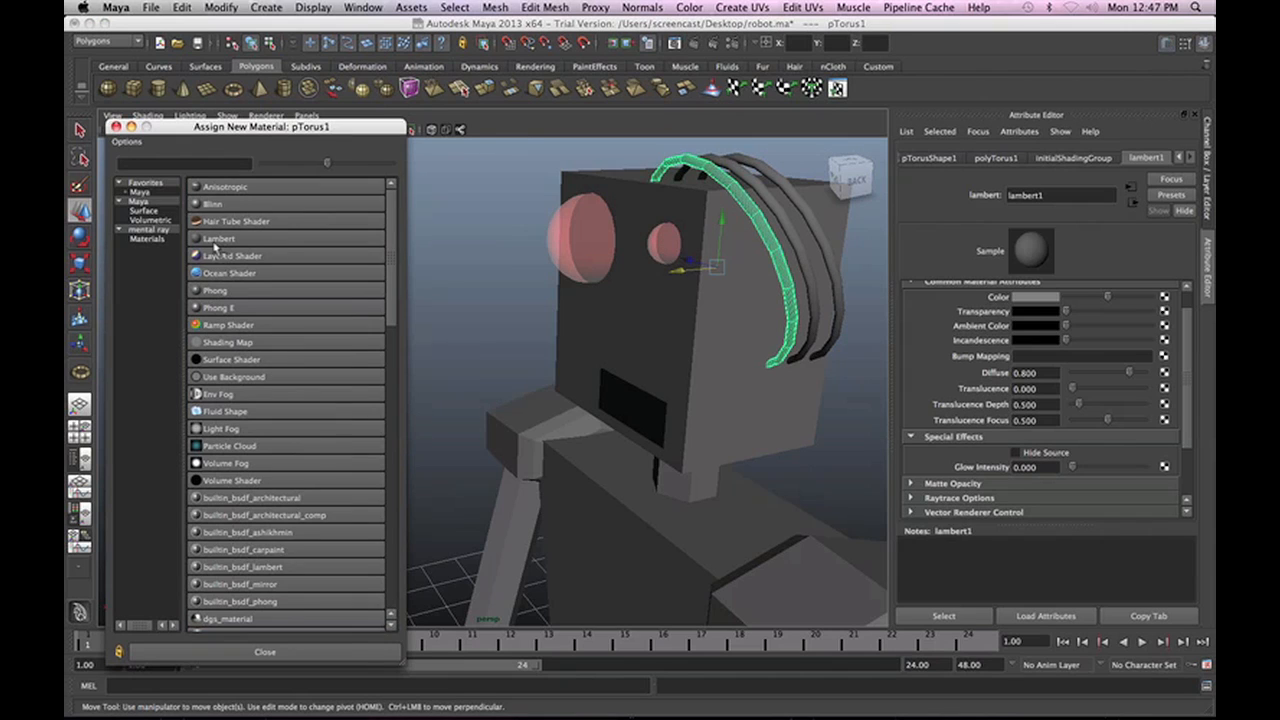
click(216, 240)
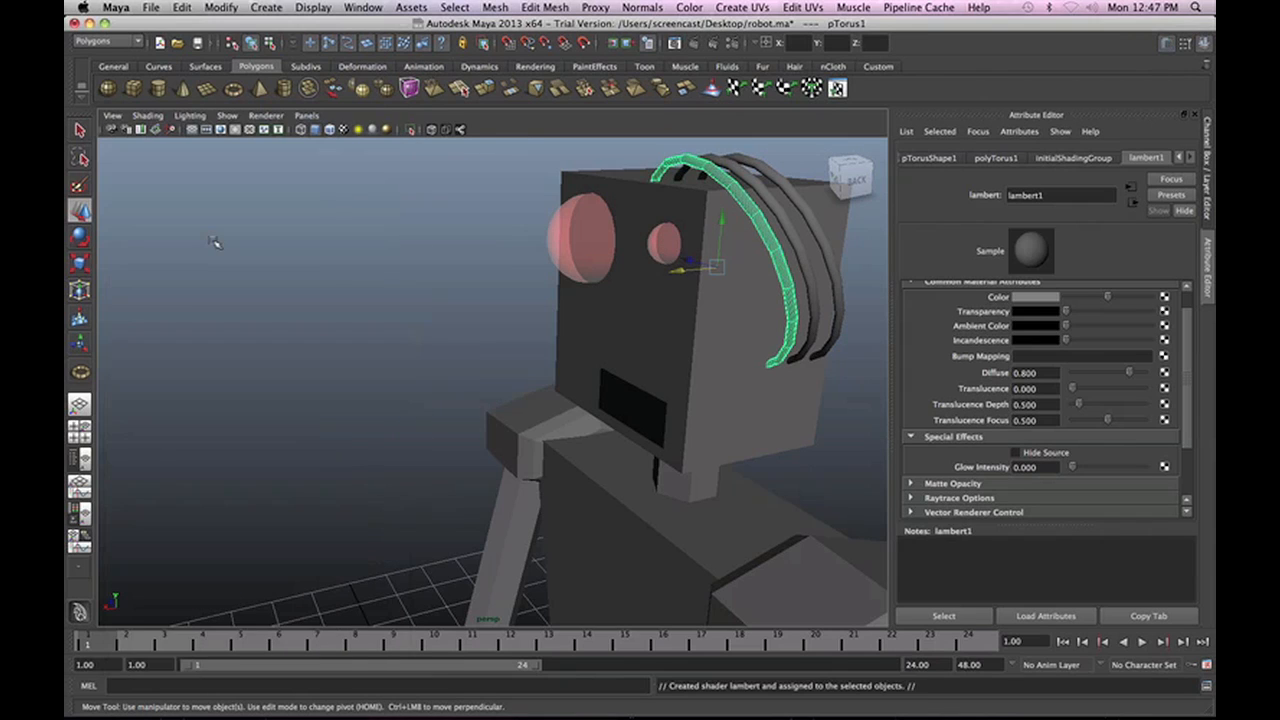
Set the front tube's new material to dark red and rename it red_wire.
click(1040, 297)
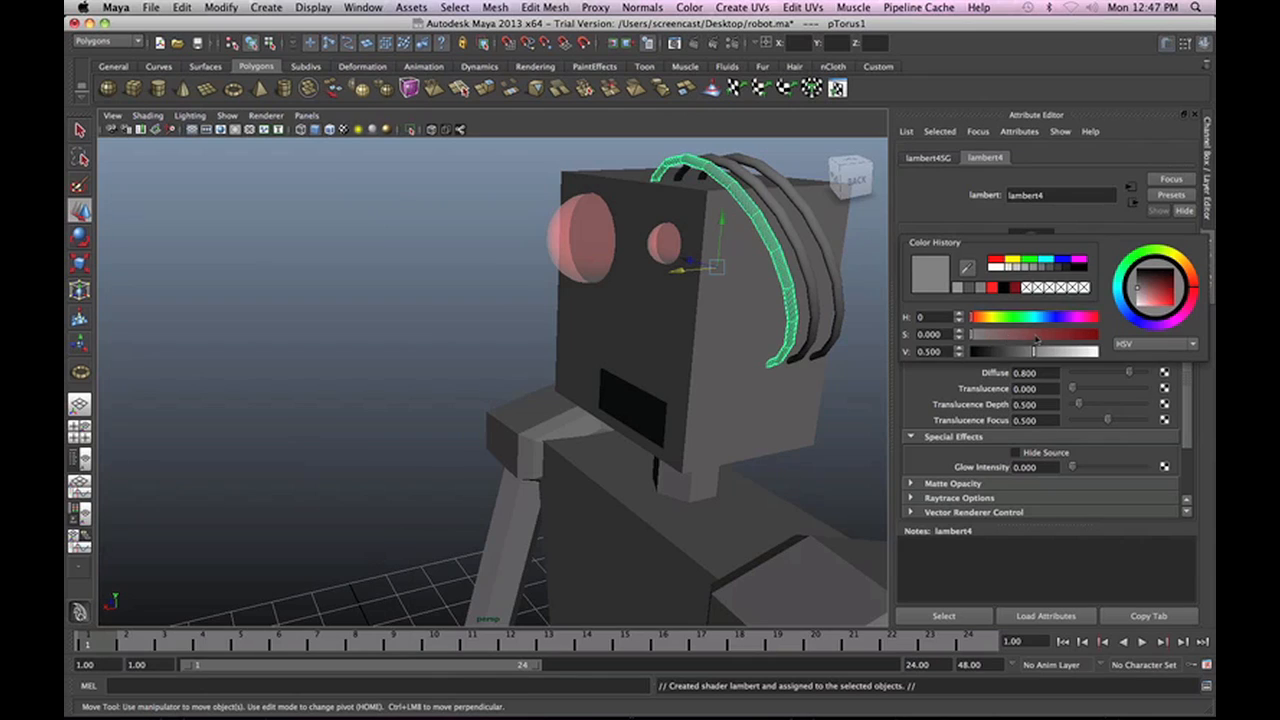
drag(1036, 340, 1078, 345)
click(1002, 196)
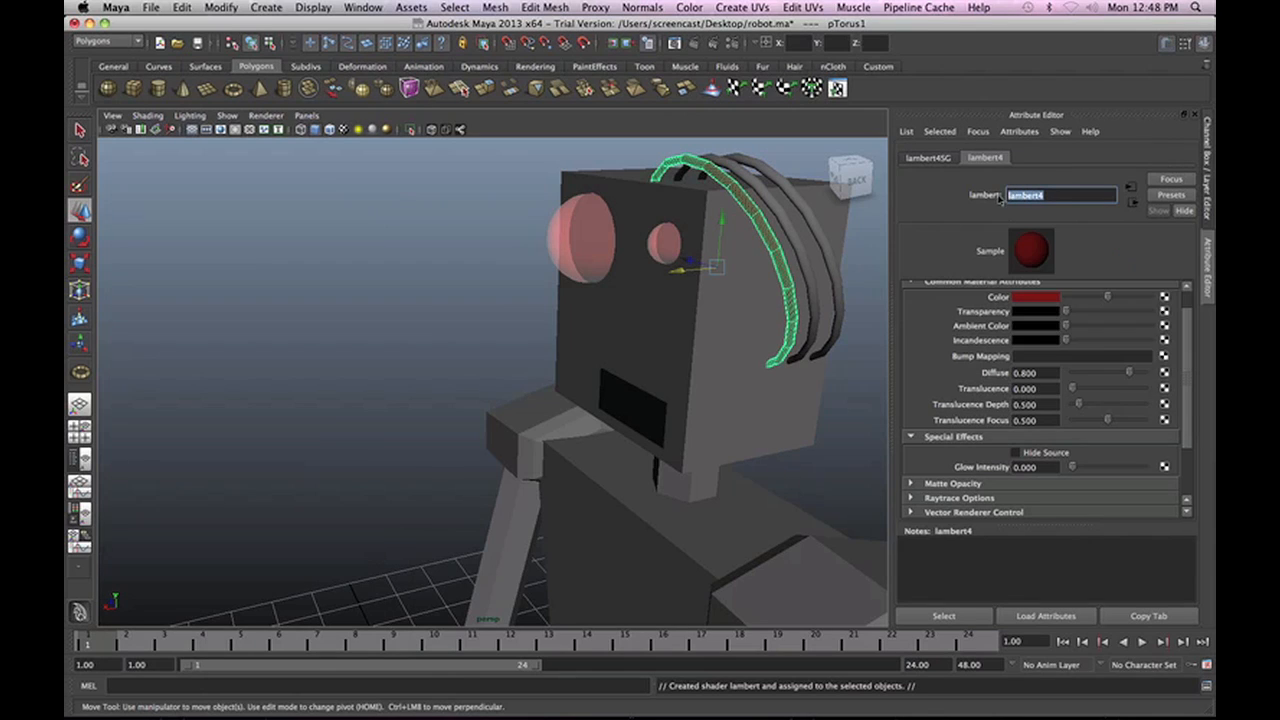
text(red_wire)
Assign a new Lambert material to the middle torus tube on the head.
click(805, 255)
right_drag(450, 191, 444, 392)
click(231, 250)
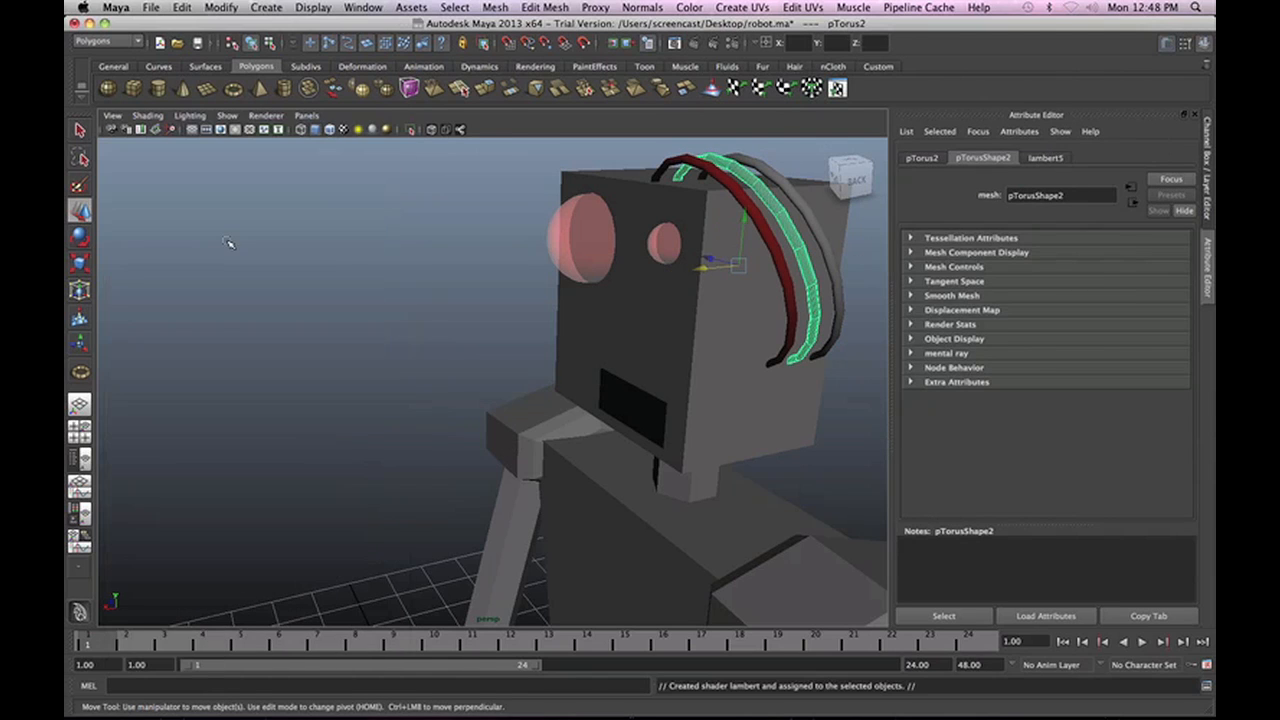
Set the middle tube's new material to dark blue and name it blue wire.
click(1046, 299)
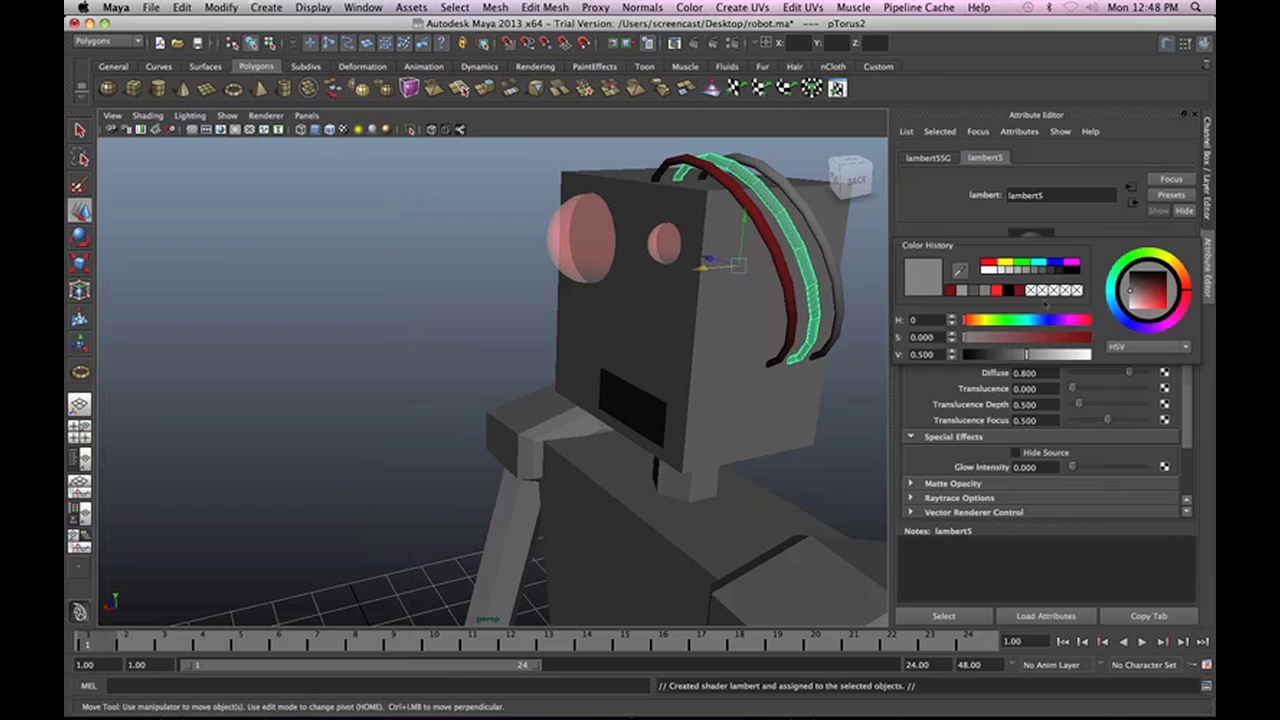
drag(1058, 339, 1070, 340)
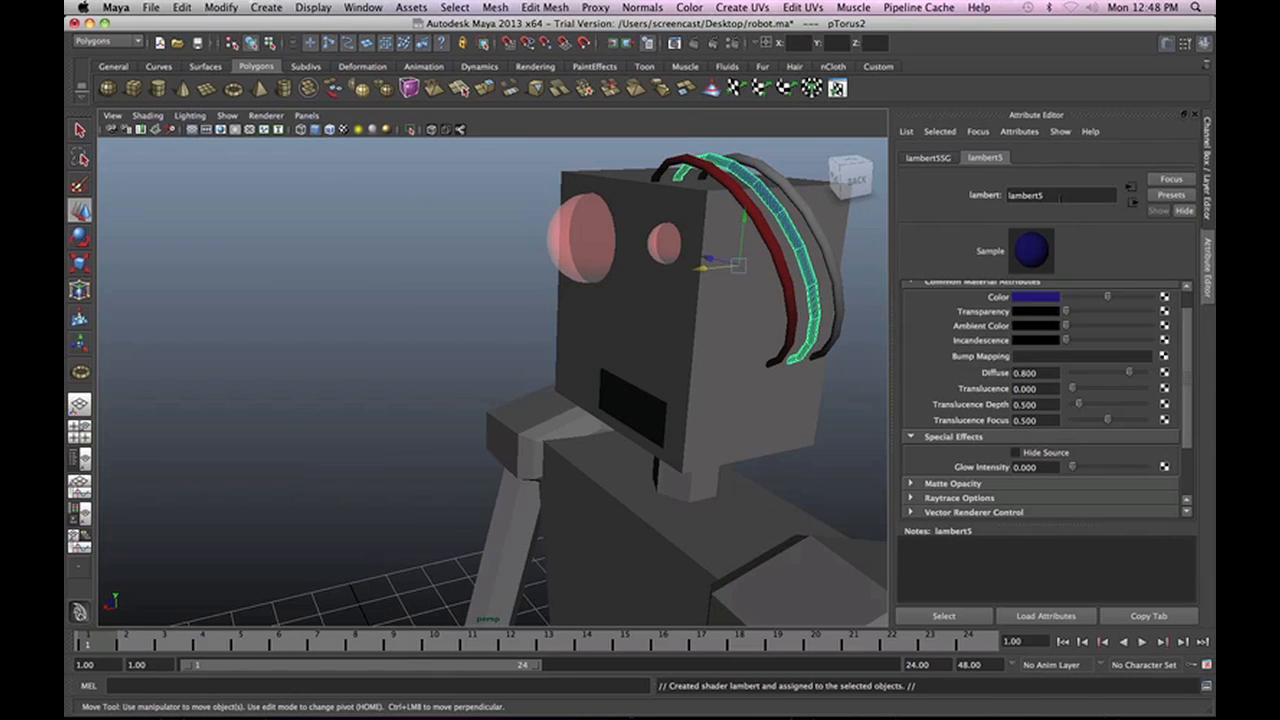
drag(1062, 196, 979, 195)
text(blue wire)
Assign a new Lambert material to the rearmost torus tube on the head.
click(818, 222)
right_drag(420, 230, 423, 431)
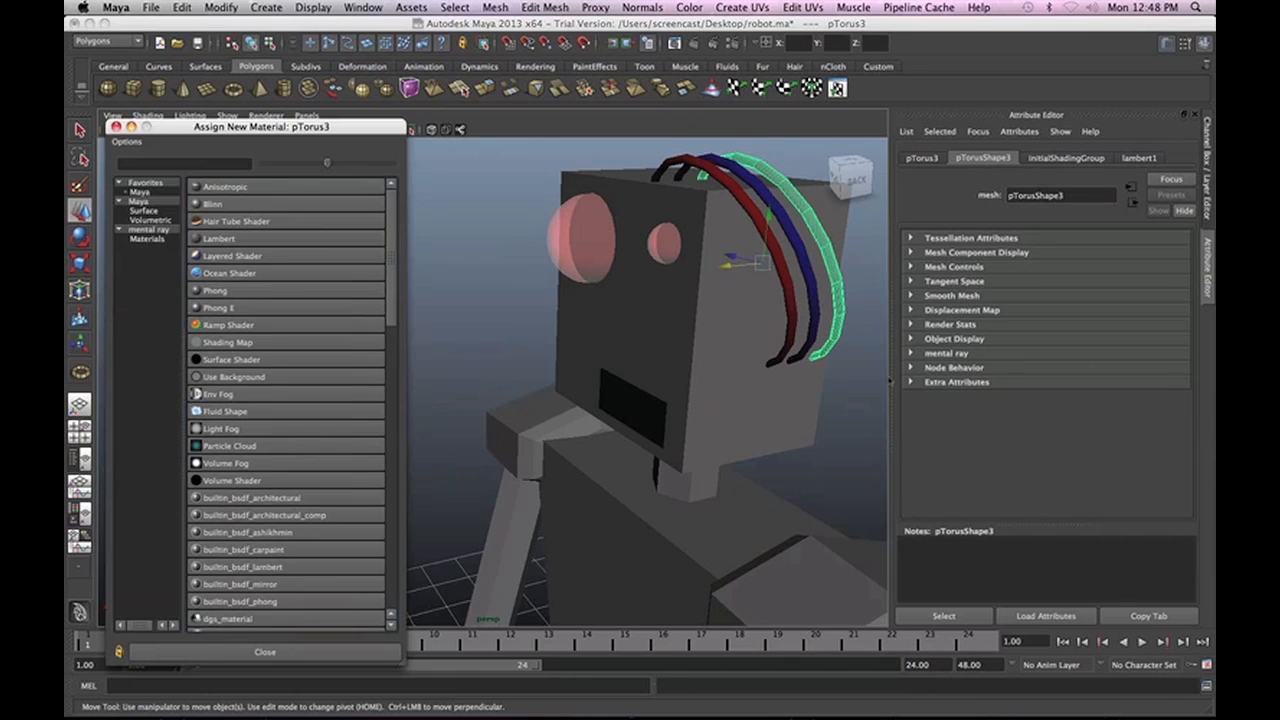
click(216, 240)
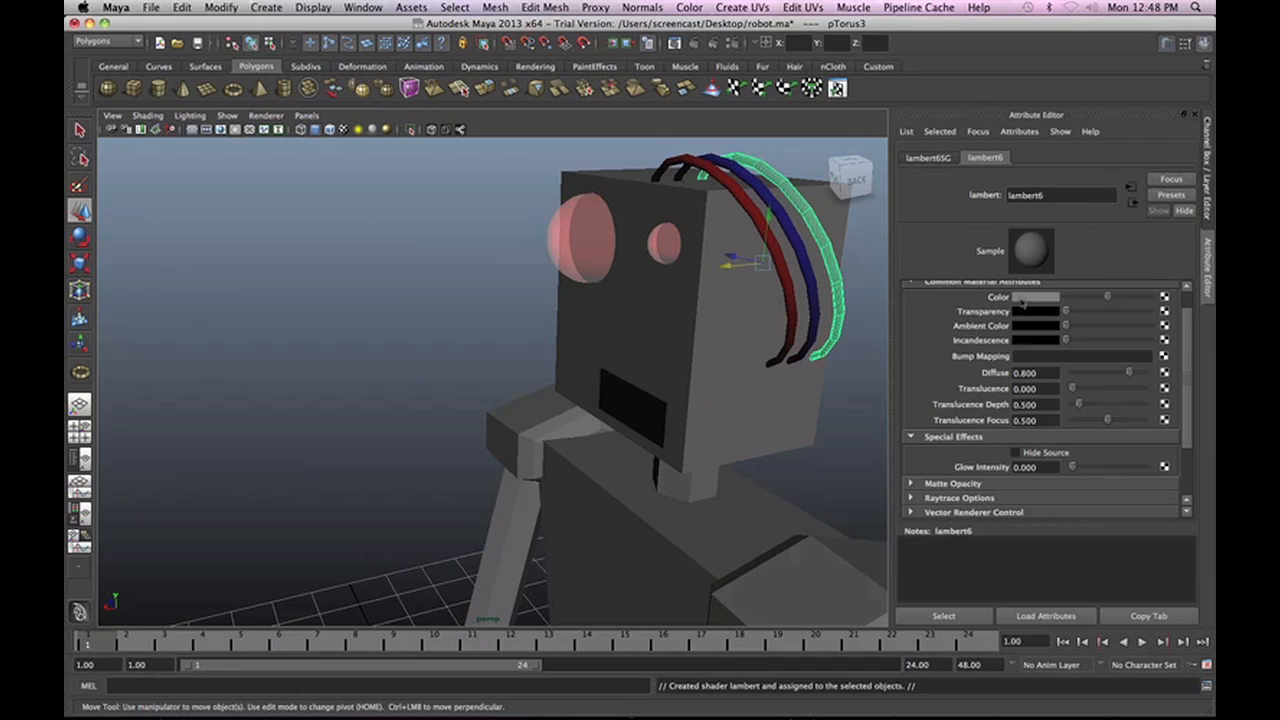
Set the rearmost tube's new material to yellow and name it yellow wire.
click(1022, 303)
click(964, 321)
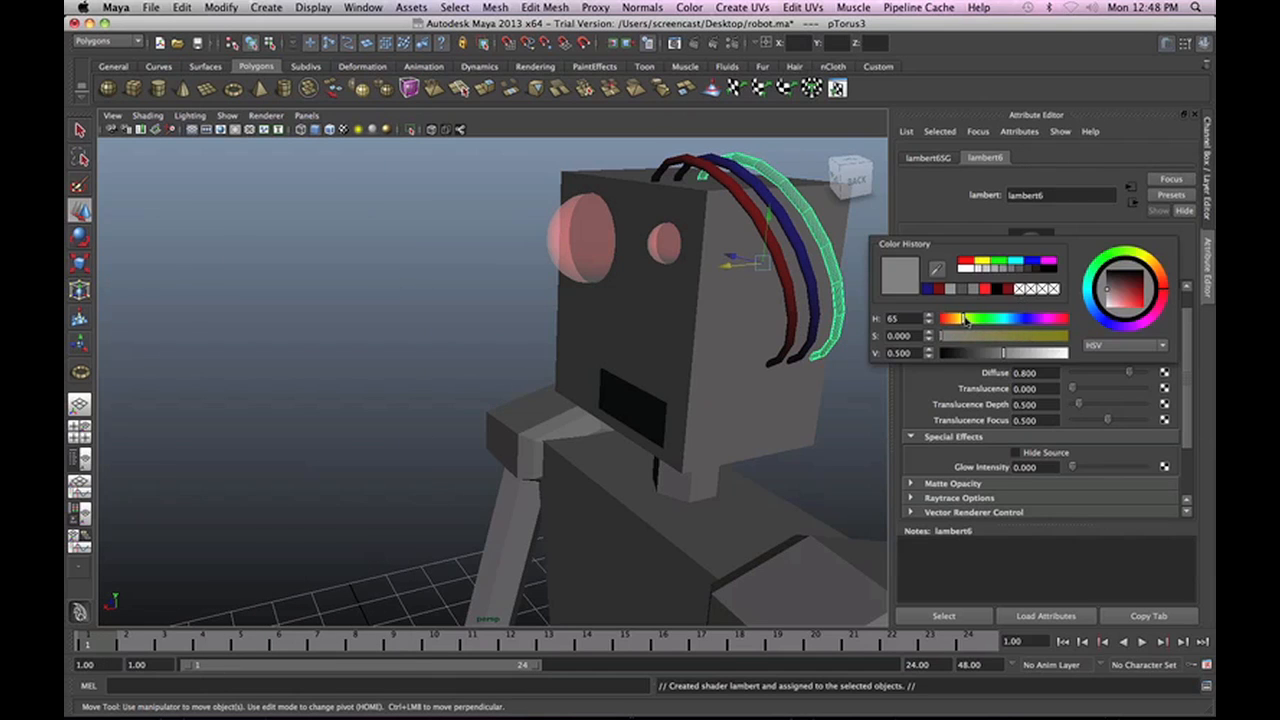
text(yellow wire)
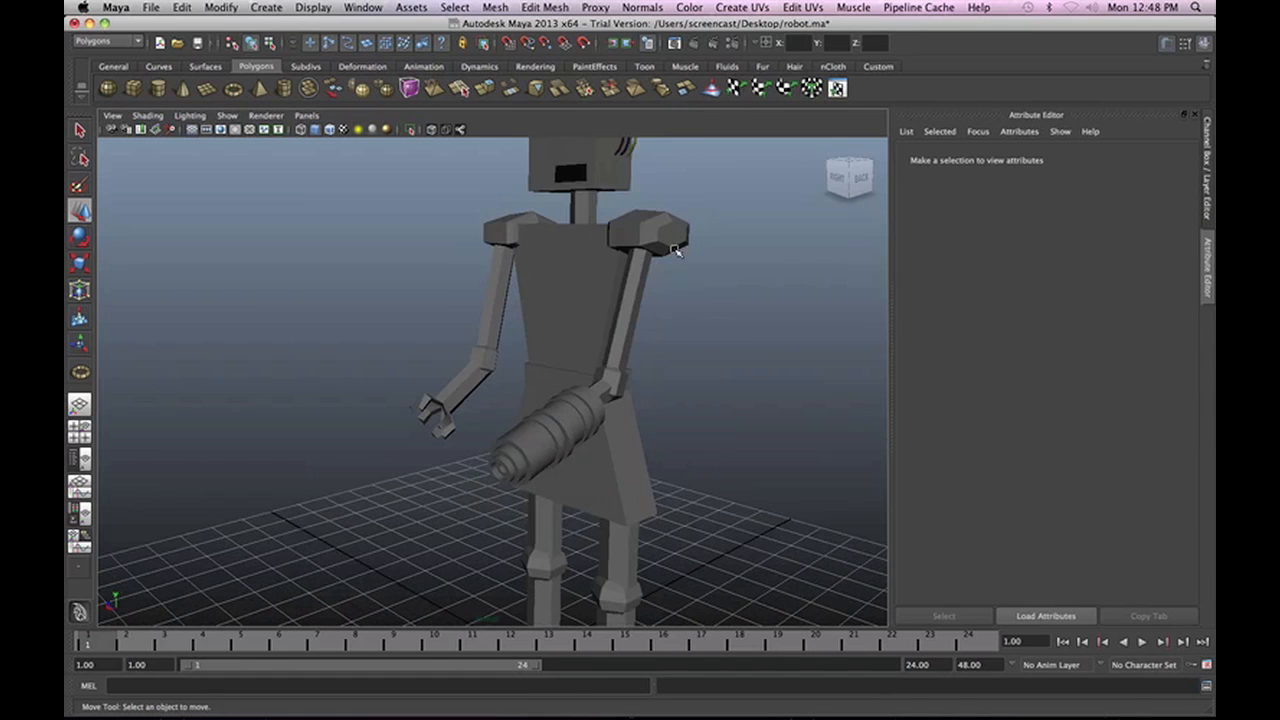
Select all parts of the cannon on the robot's forearm, assign them the existing mouth material, and deselect them.
alt+drag(567, 140, 529, 563)
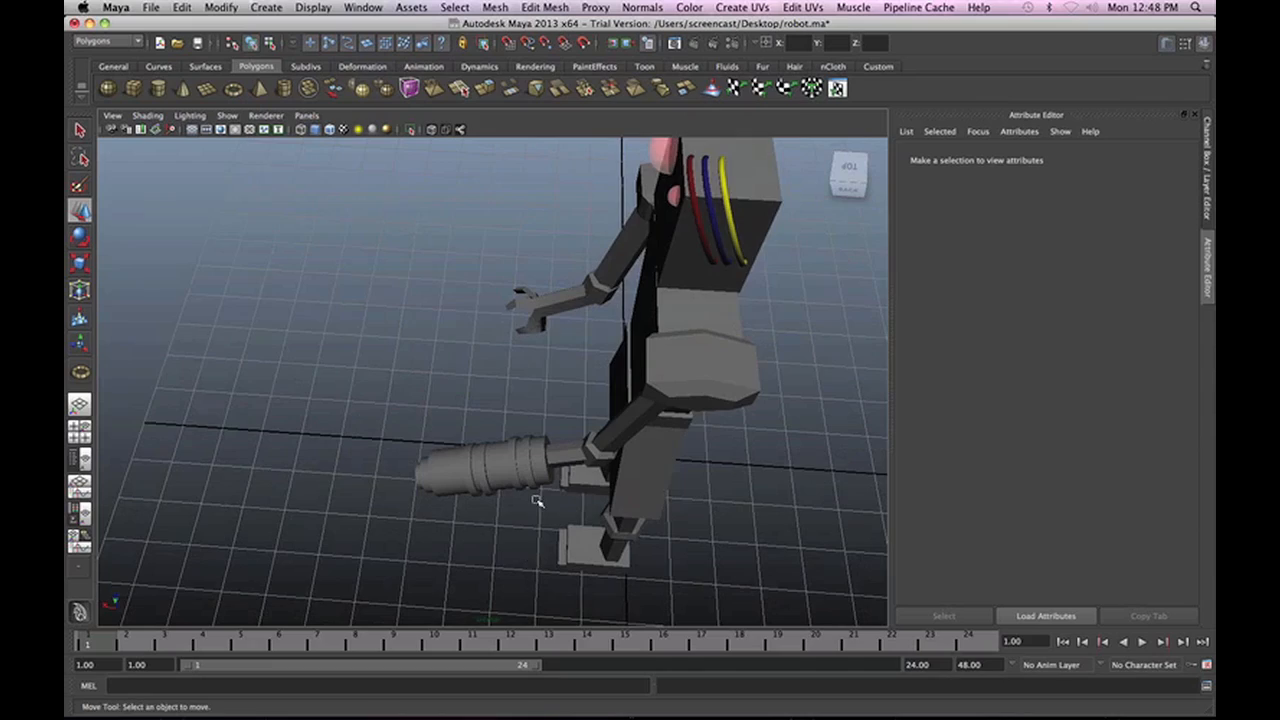
alt+drag(537, 503, 366, 402)
alt+drag(466, 540, 482, 478)
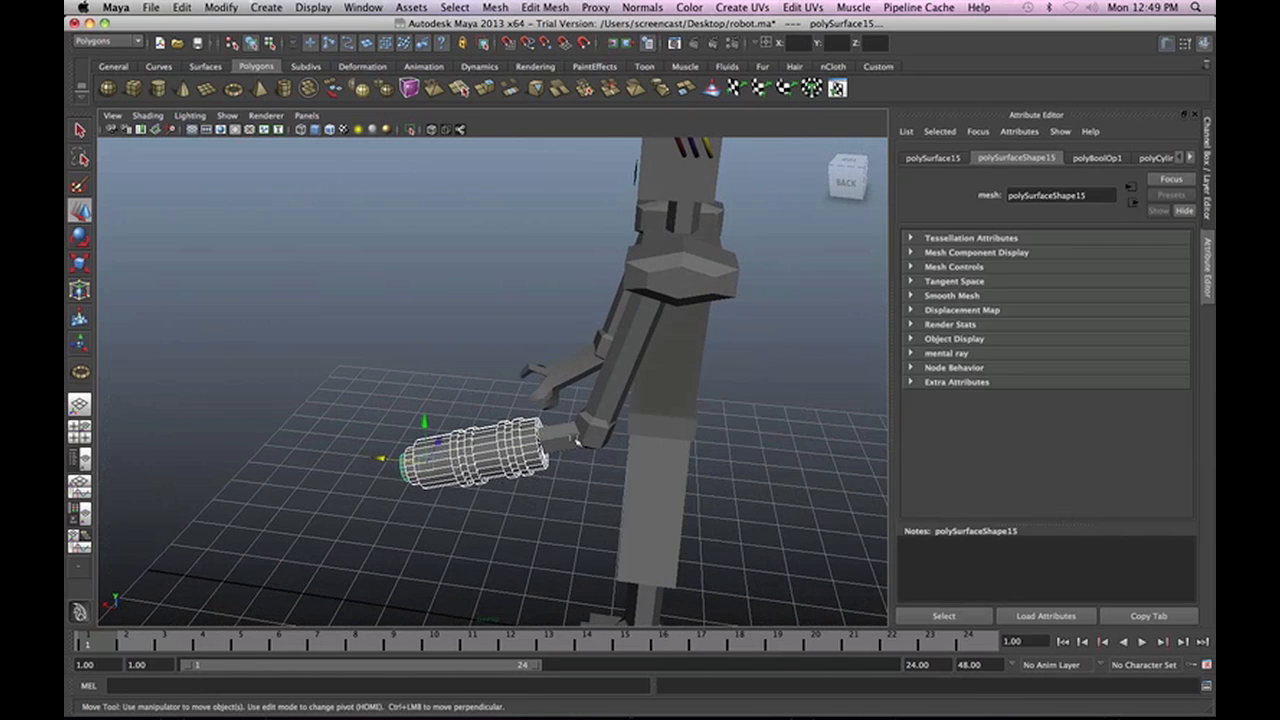
alt+drag(496, 487, 509, 459)
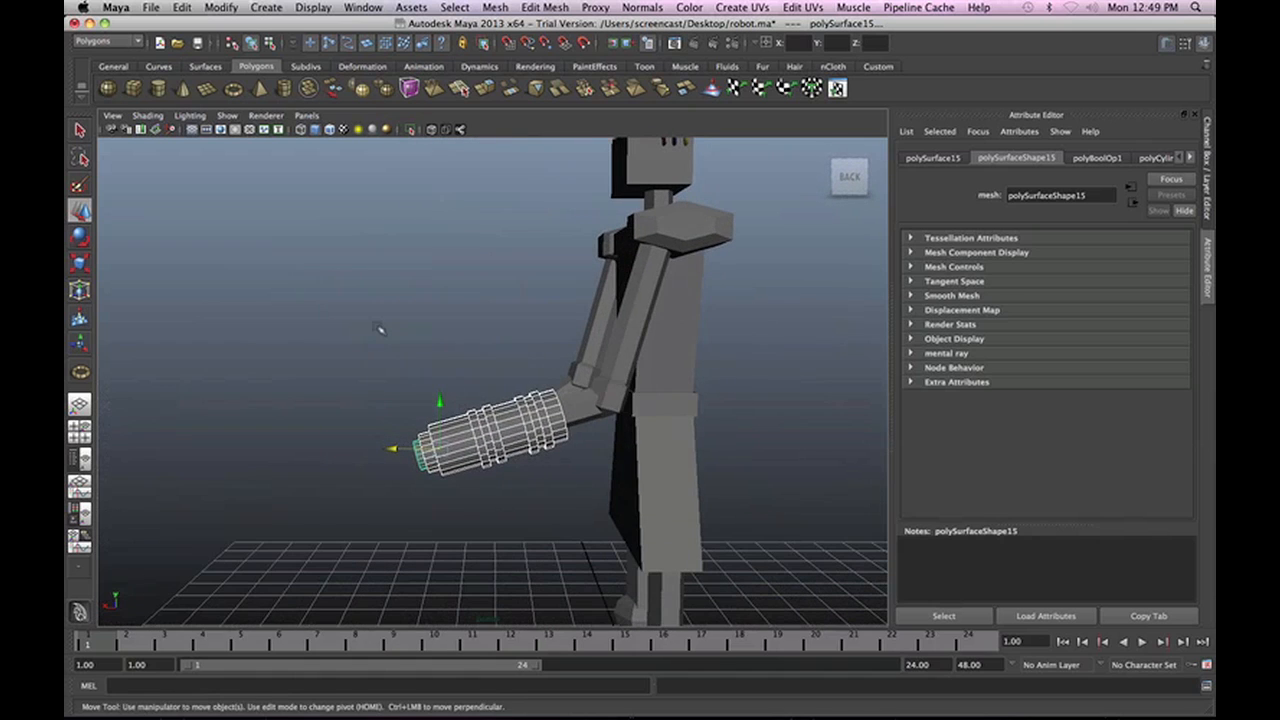
right_drag(378, 331, 486, 590)
click(340, 410)
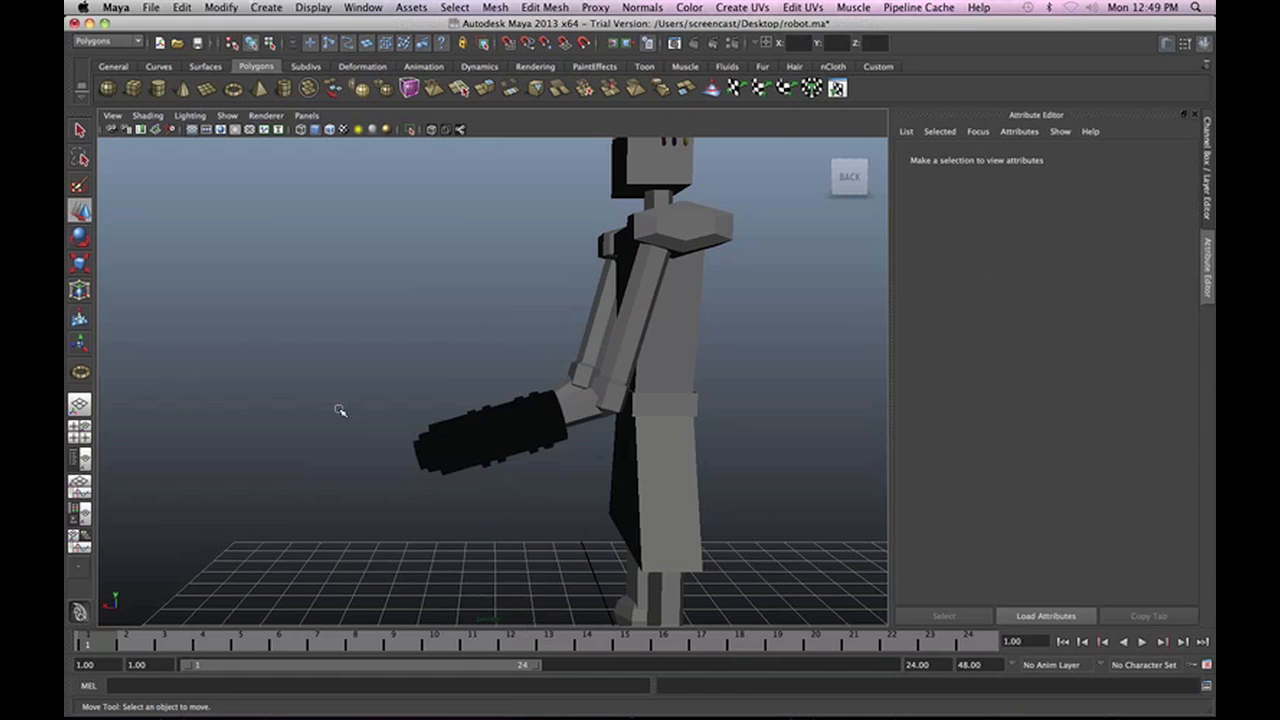
Select all parts of the cannon on the robot's forearm and assign them a new Blinn material.
alt+drag(340, 413, 391, 437)
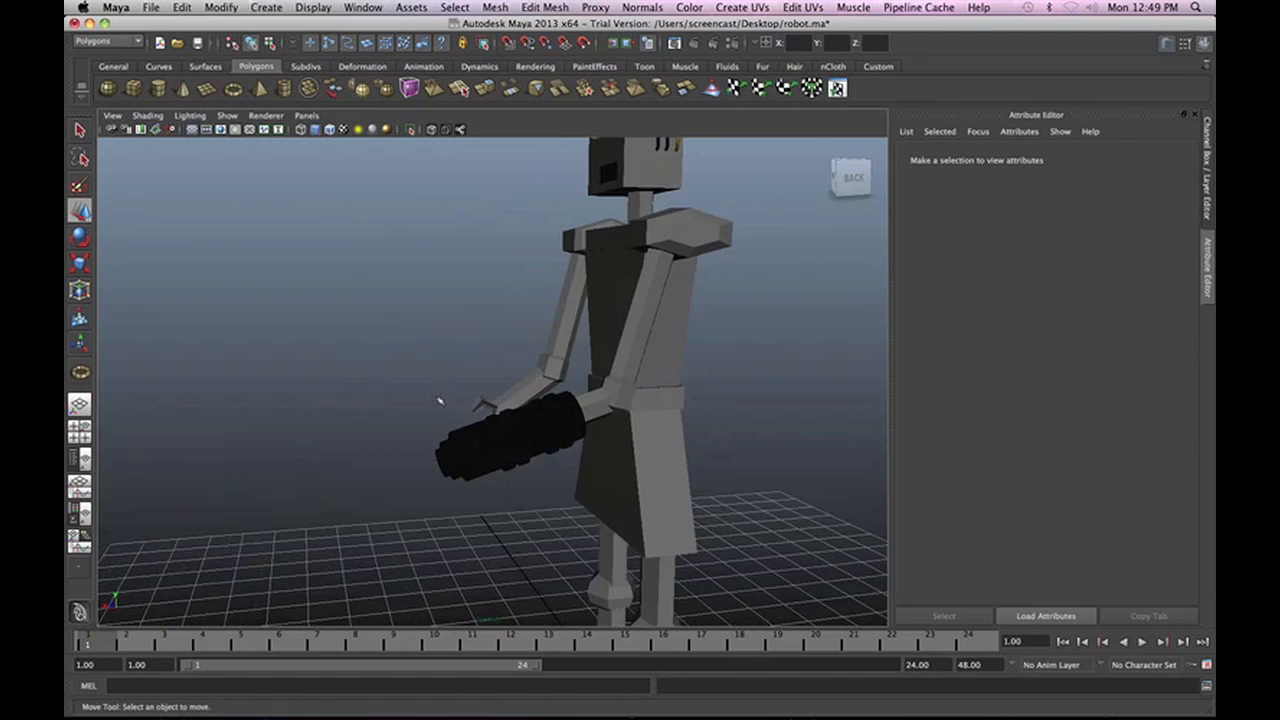
alt+drag(418, 372, 509, 380)
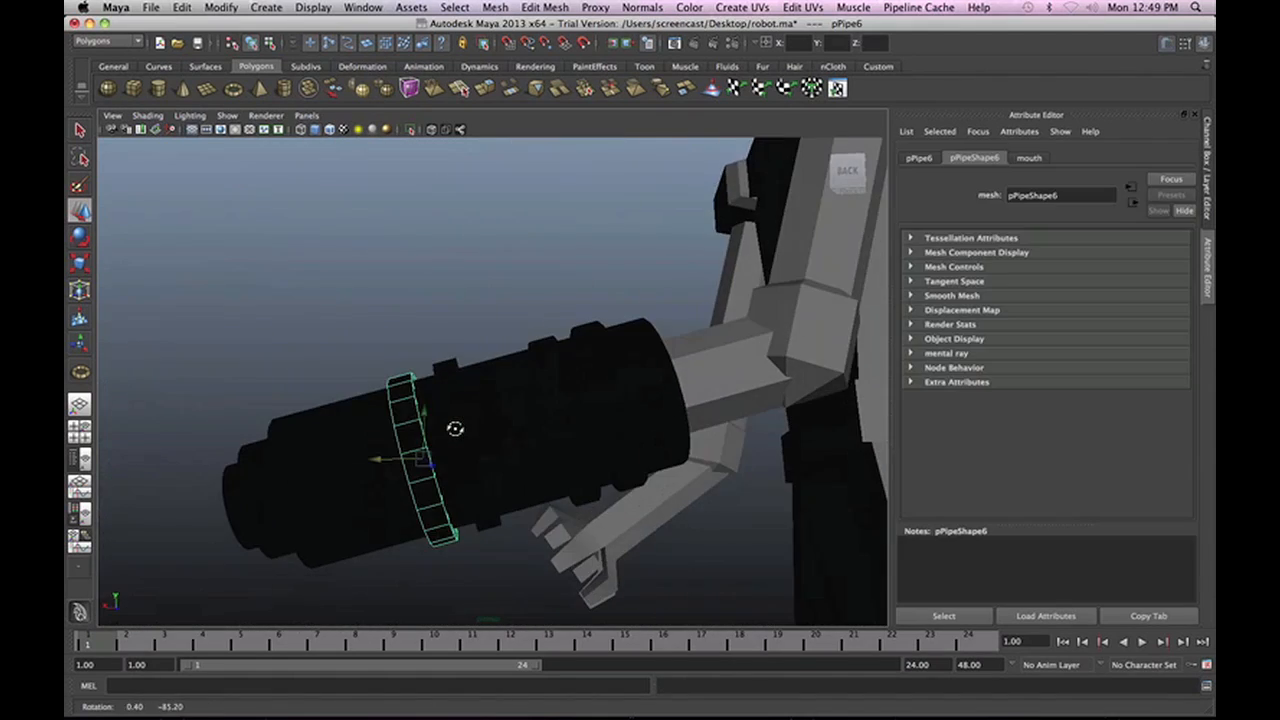
alt+drag(434, 384, 448, 466)
scroll(448, 466, down, 3)
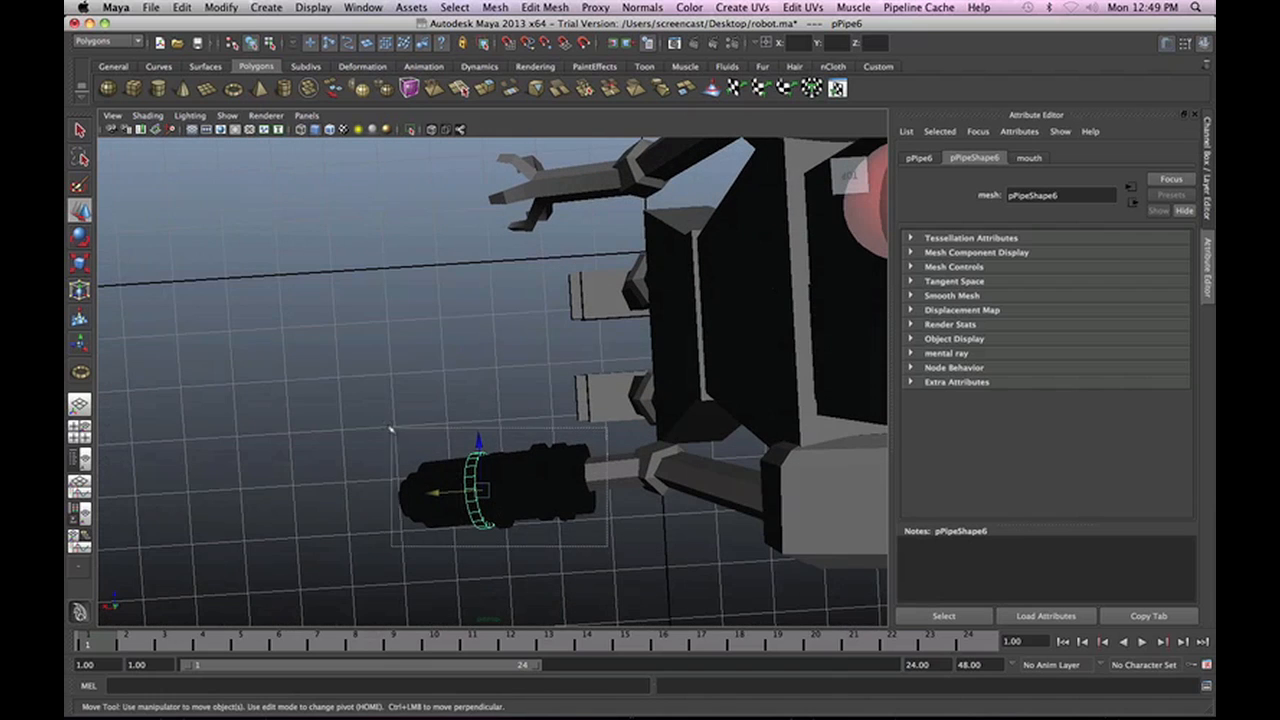
click(537, 499)
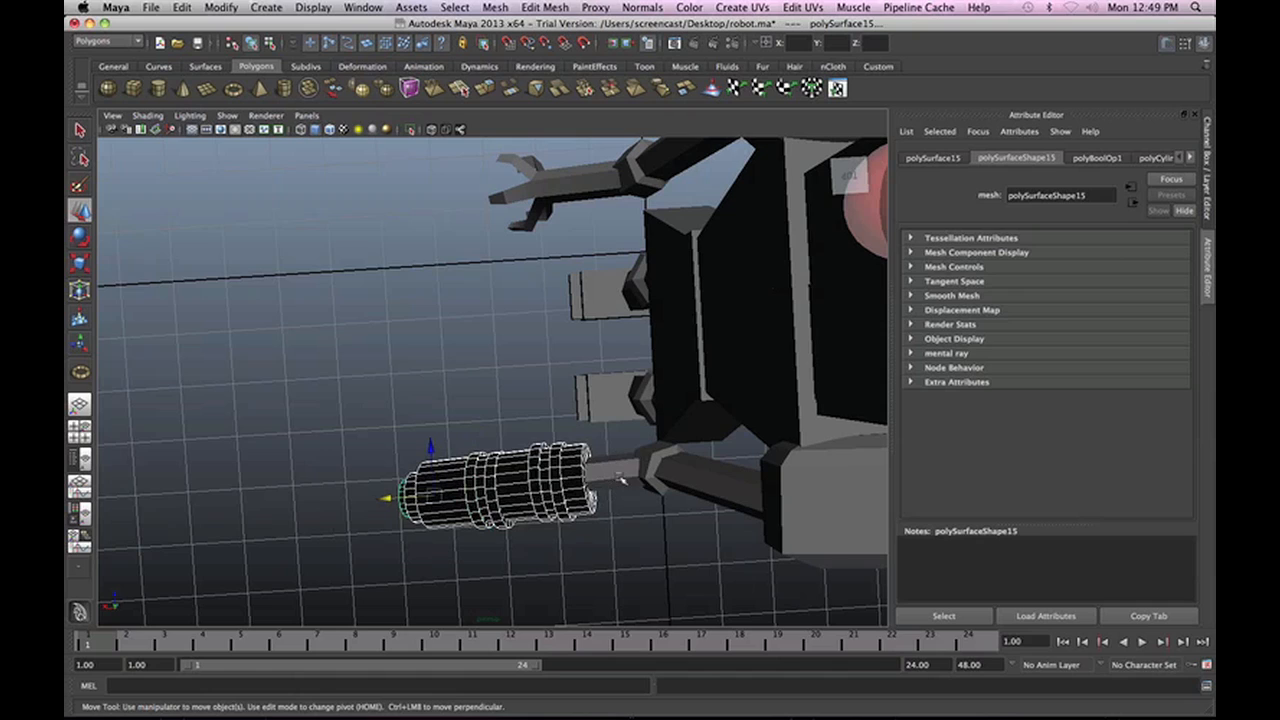
alt+drag(525, 507, 690, 462)
alt+drag(530, 485, 632, 415)
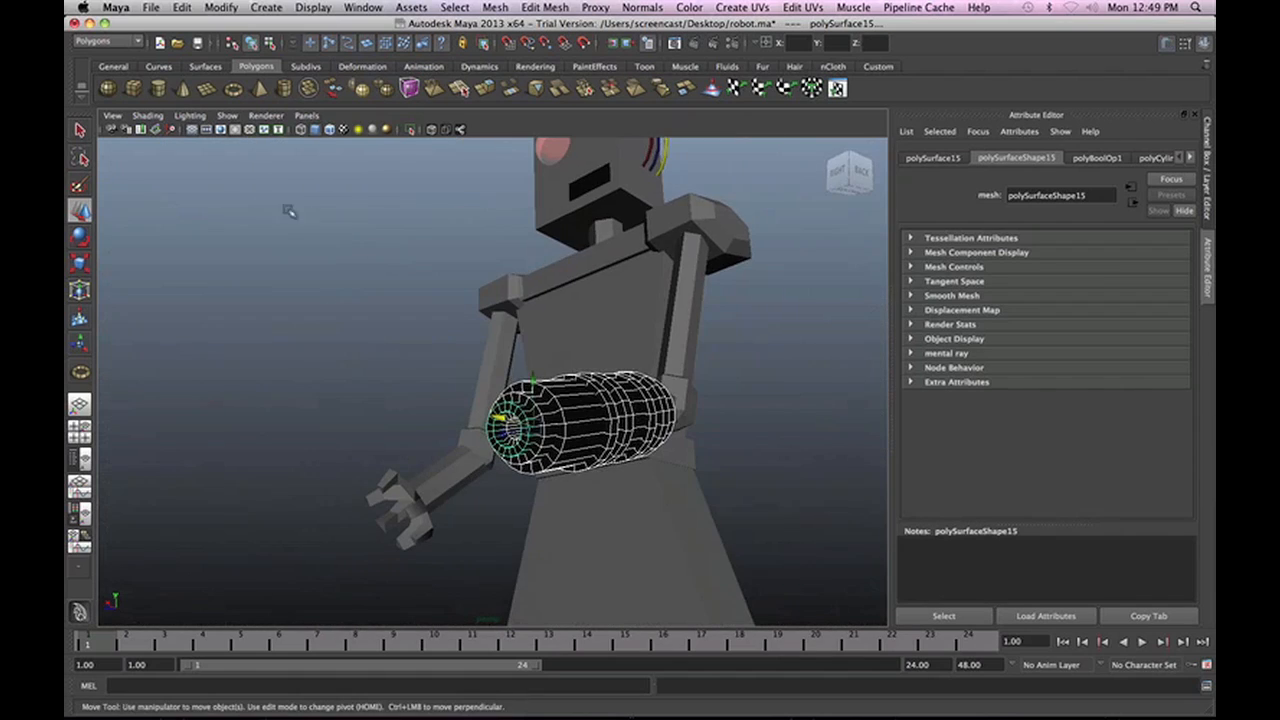
right_drag(197, 216, 211, 414)
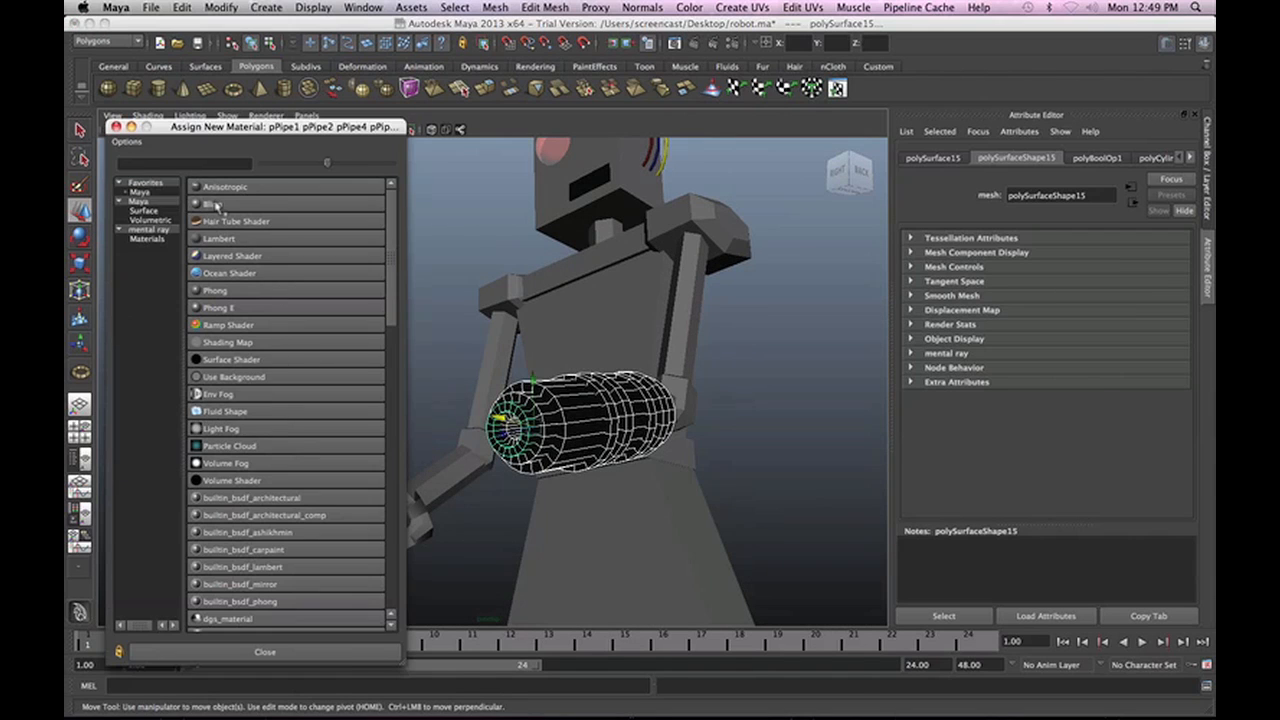
click(215, 204)
Set the cannon's Blinn material color to black and name the material gun.
click(1028, 322)
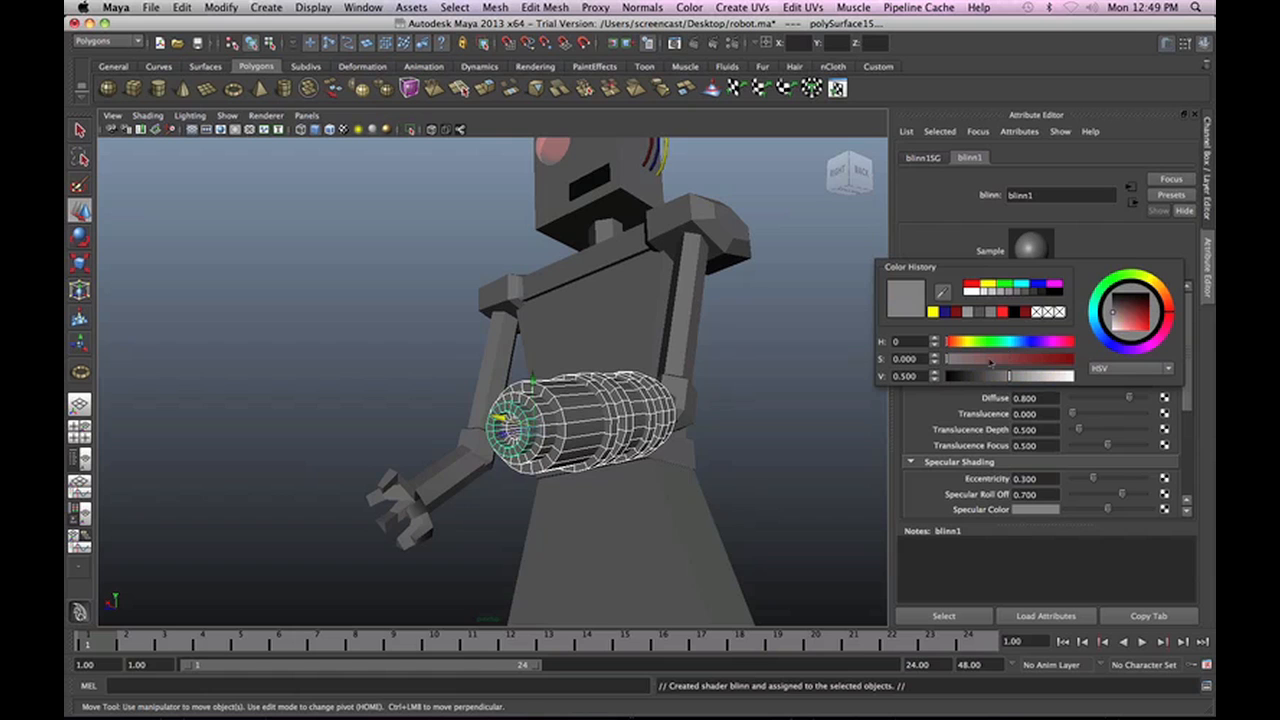
drag(995, 378, 950, 377)
click(775, 440)
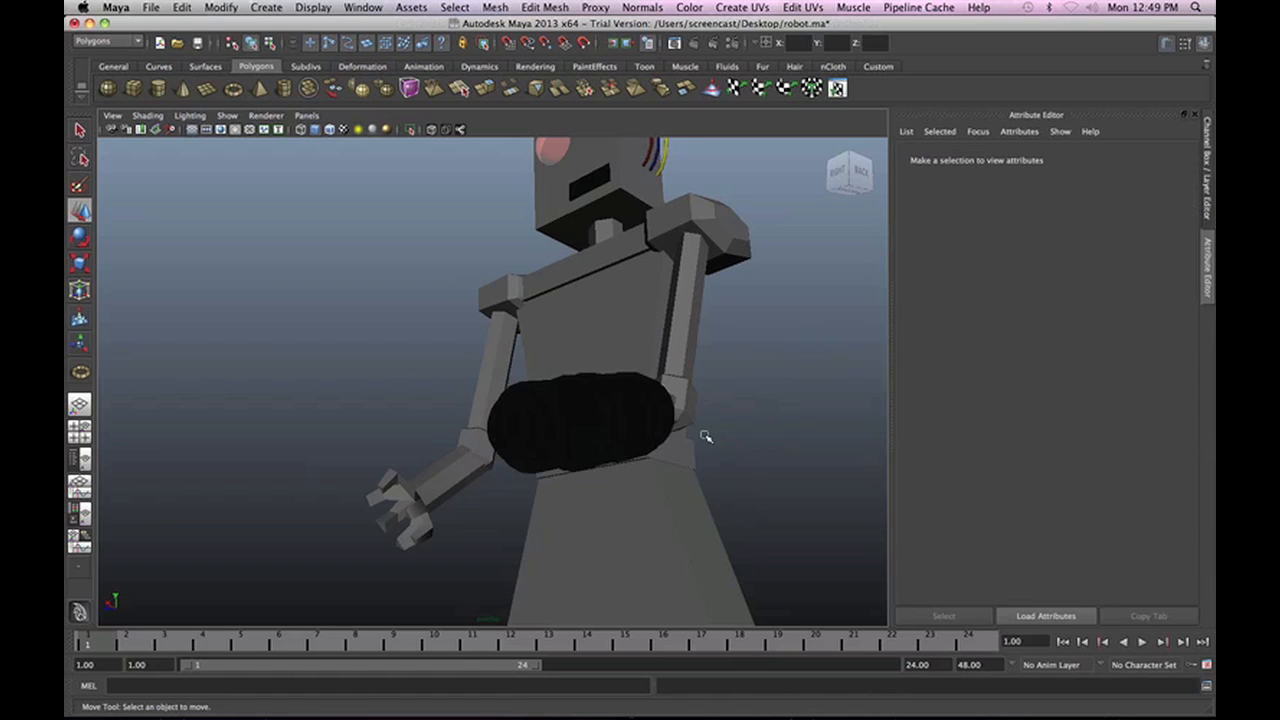
alt+drag(705, 437, 703, 398)
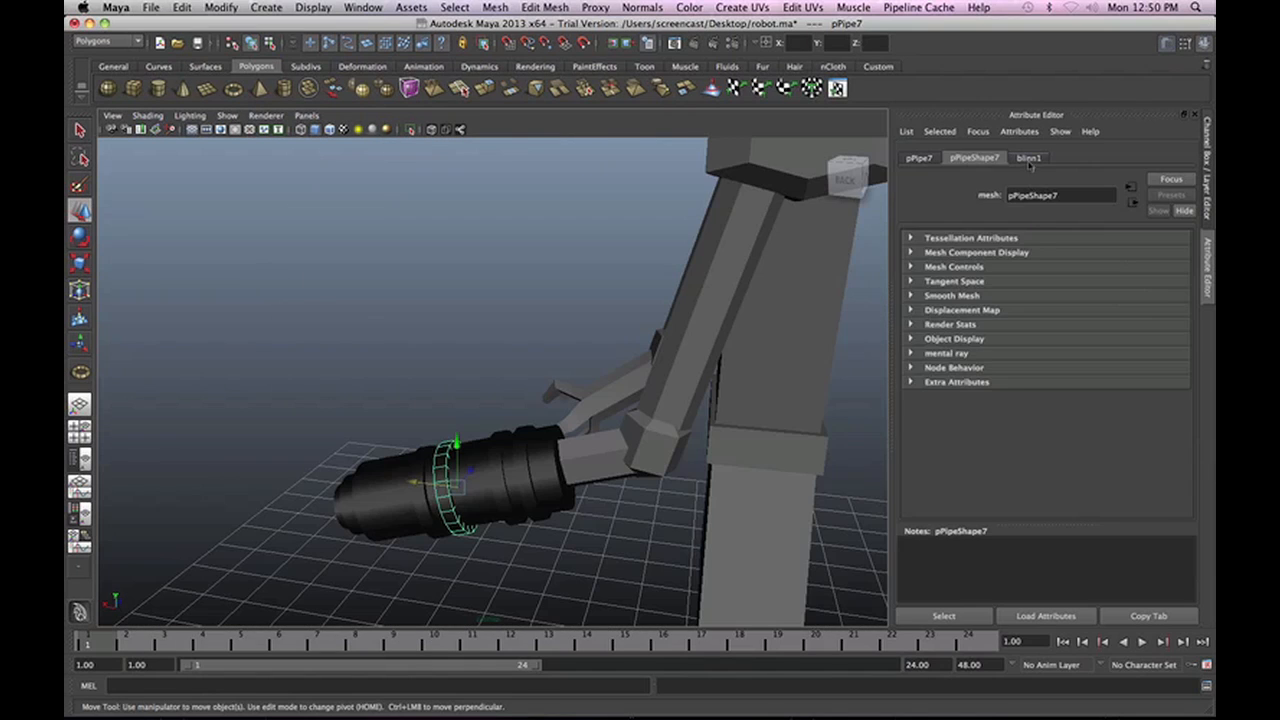
click(1029, 158)
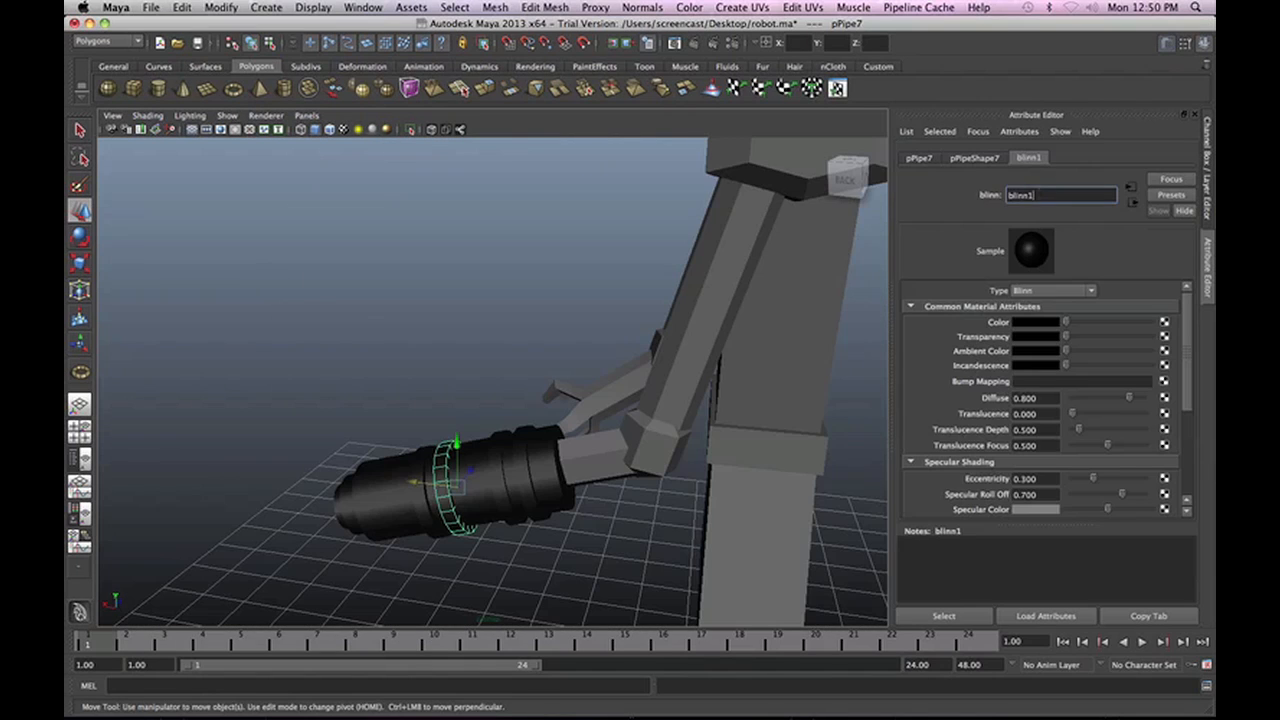
double_click(1020, 195)
text(gun)
Examine the whole robot from the front, and inspect the head and shoulders up close.
scroll(720, 443, down, 8)
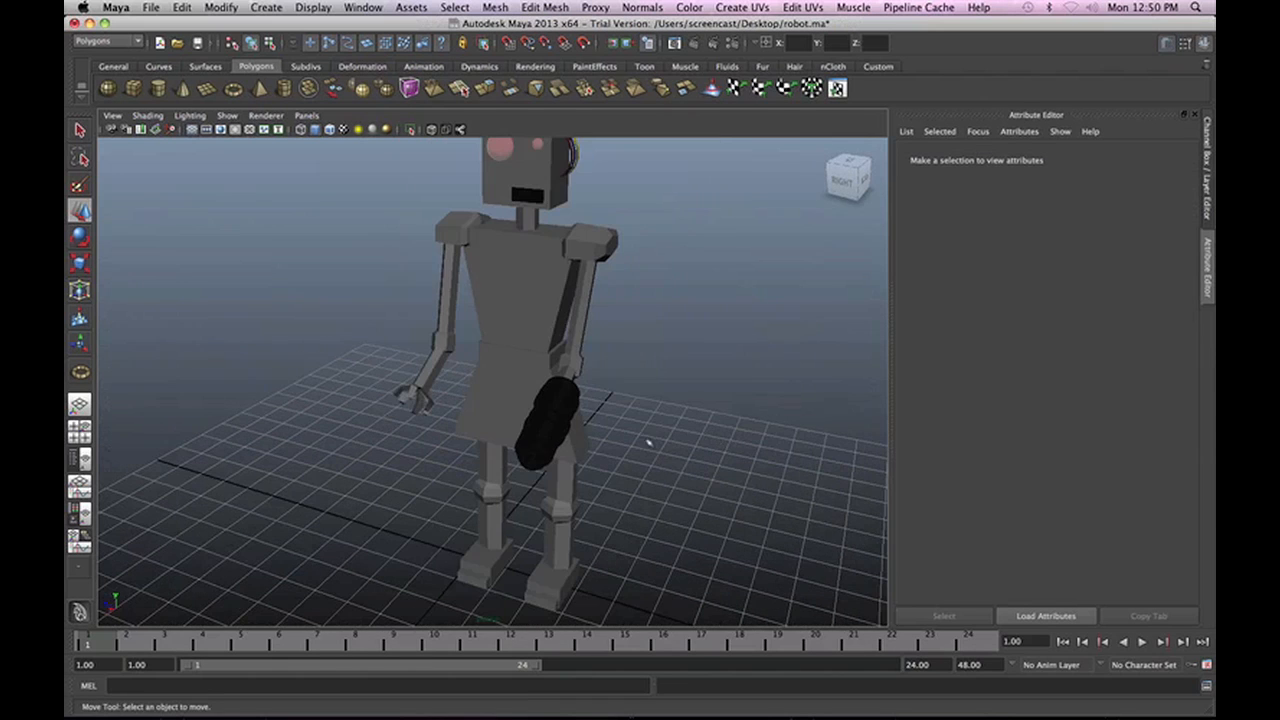
alt+drag(645, 434, 597, 417)
alt+drag(466, 423, 519, 421)
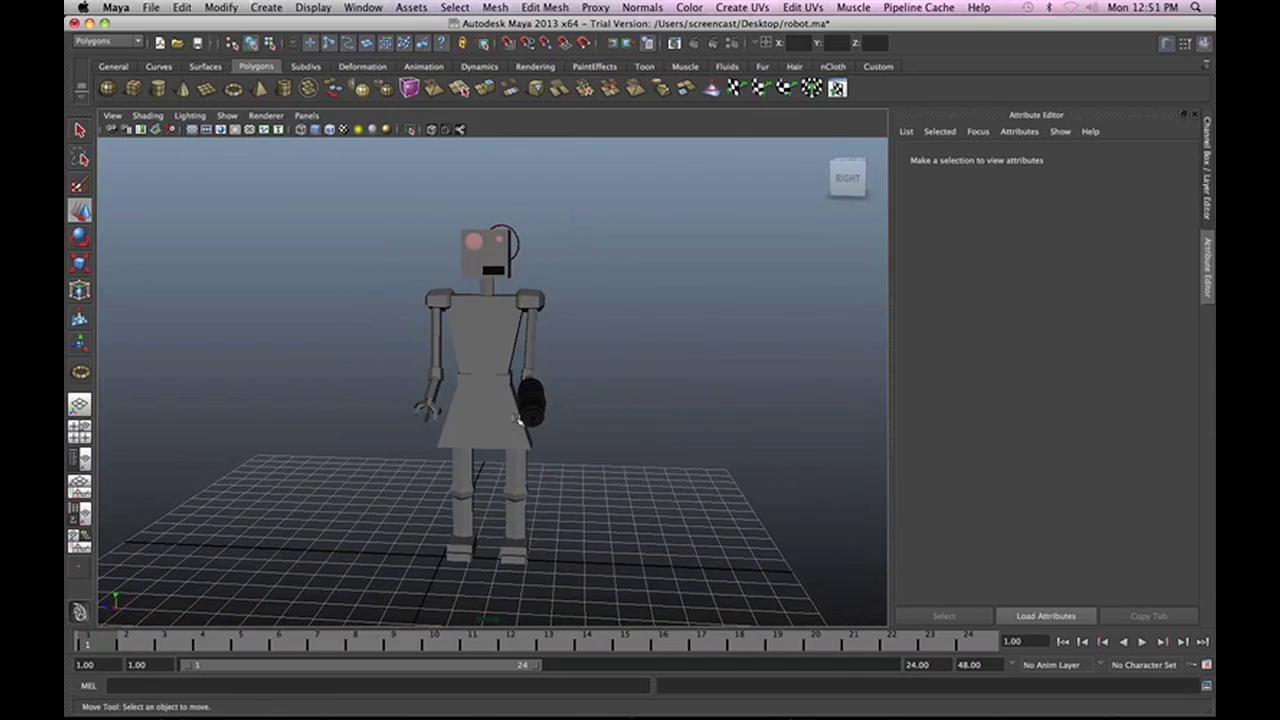
scroll(519, 421, up, 5)
alt+drag(640, 262, 600, 240)
scroll(600, 241, up, 2)
alt+middle_drag(545, 305, 478, 528)
scroll(561, 394, up, 2)
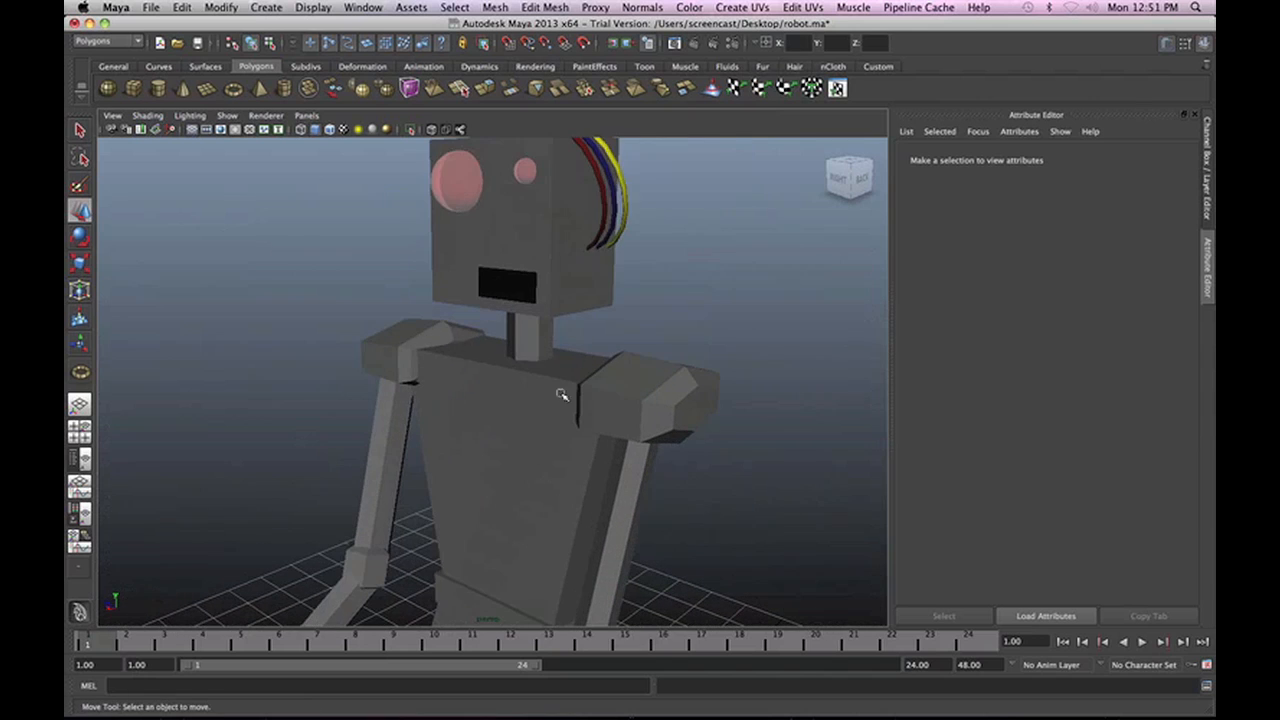
scroll(572, 355, down, 3)
alt+drag(509, 396, 537, 403)
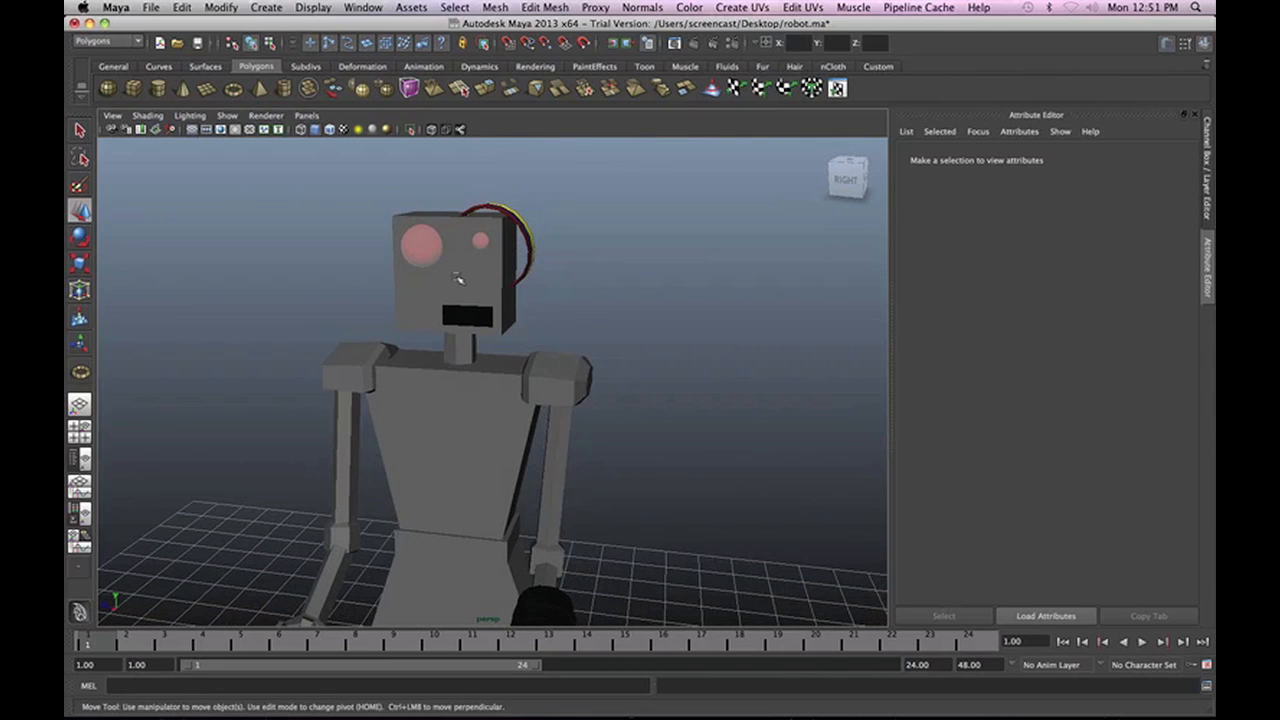
Assign a new Blinn material to the robot's head cube.
click(459, 279)
right_click(488, 283)
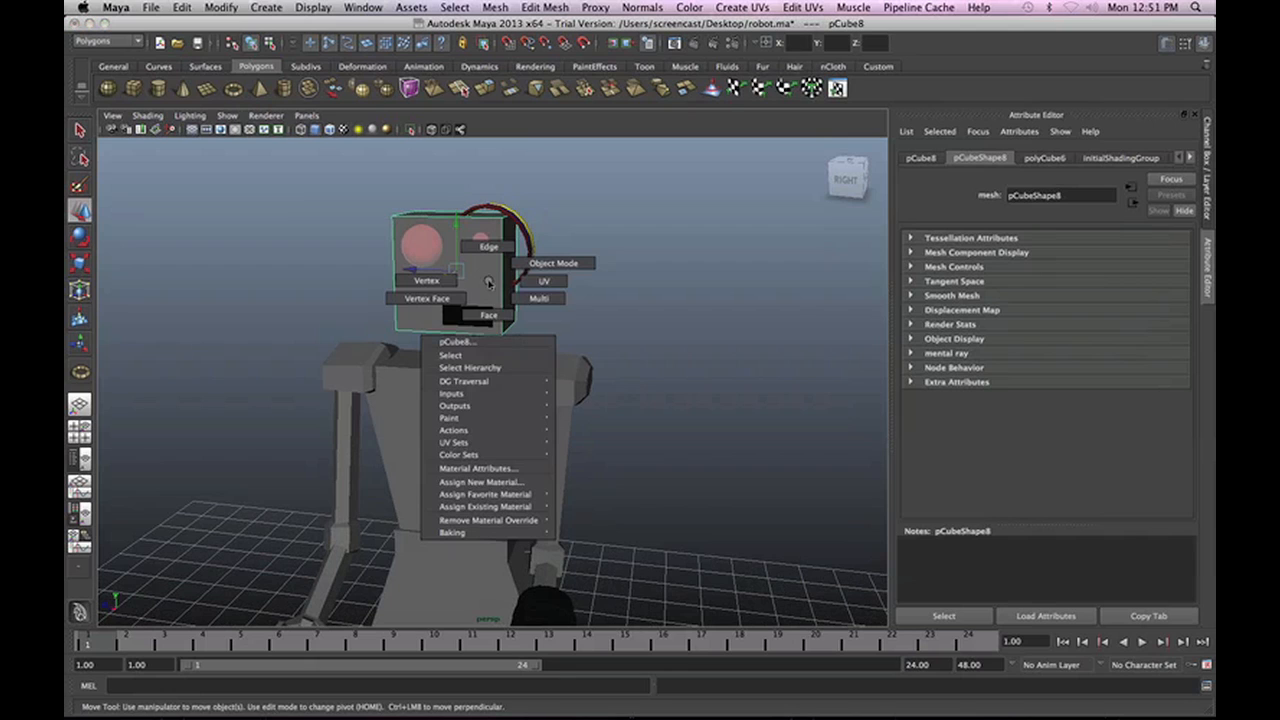
click(481, 482)
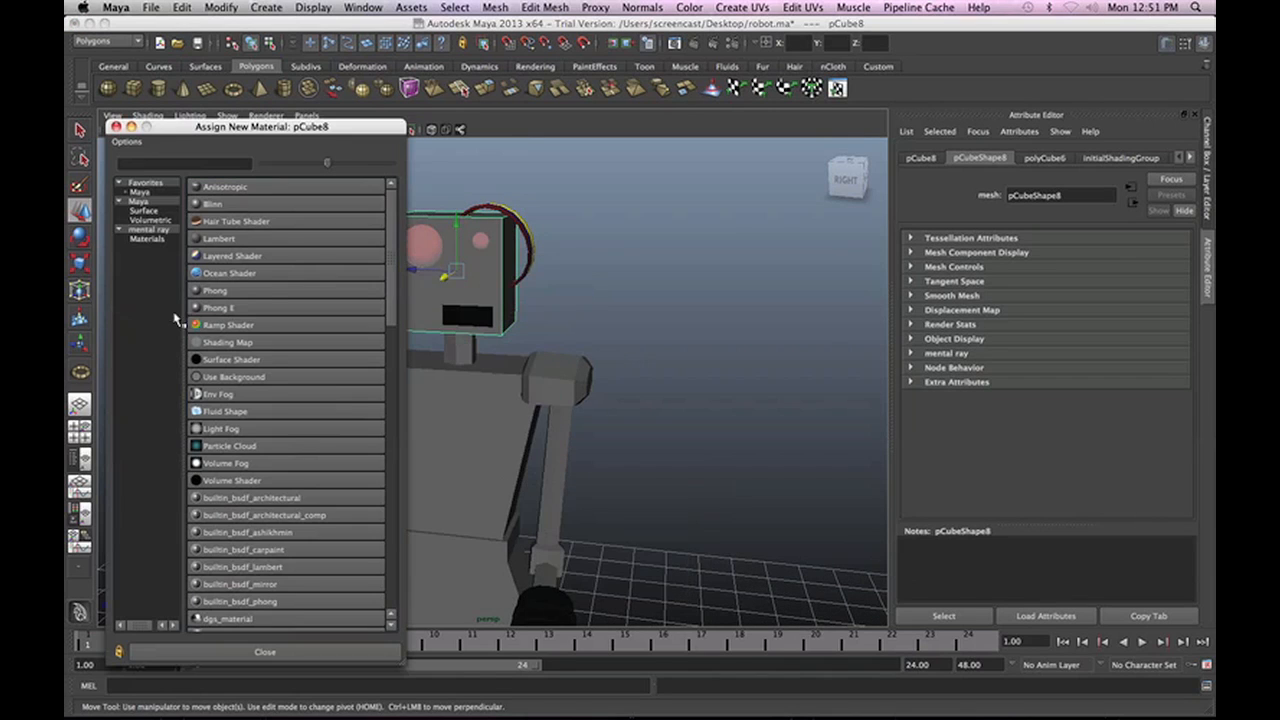
click(222, 203)
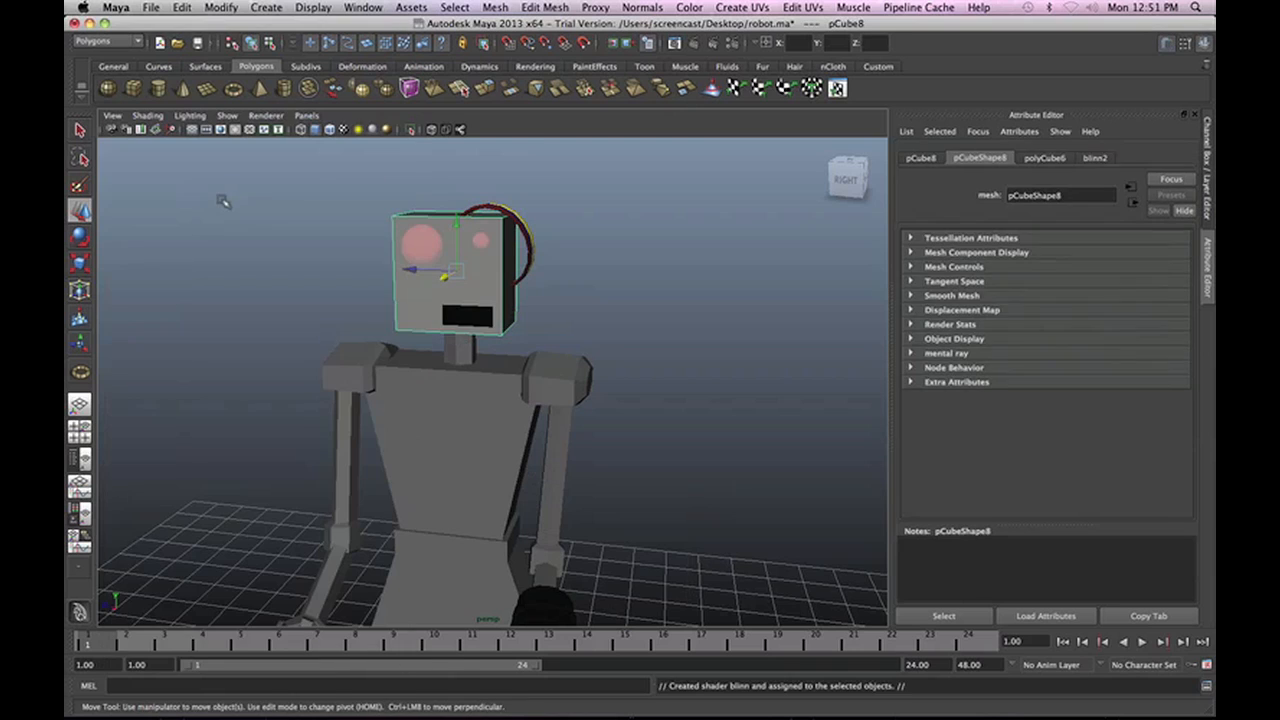
Map a PSD File texture onto the color of the head's Blinn material.
alt+drag(812, 416, 763, 403)
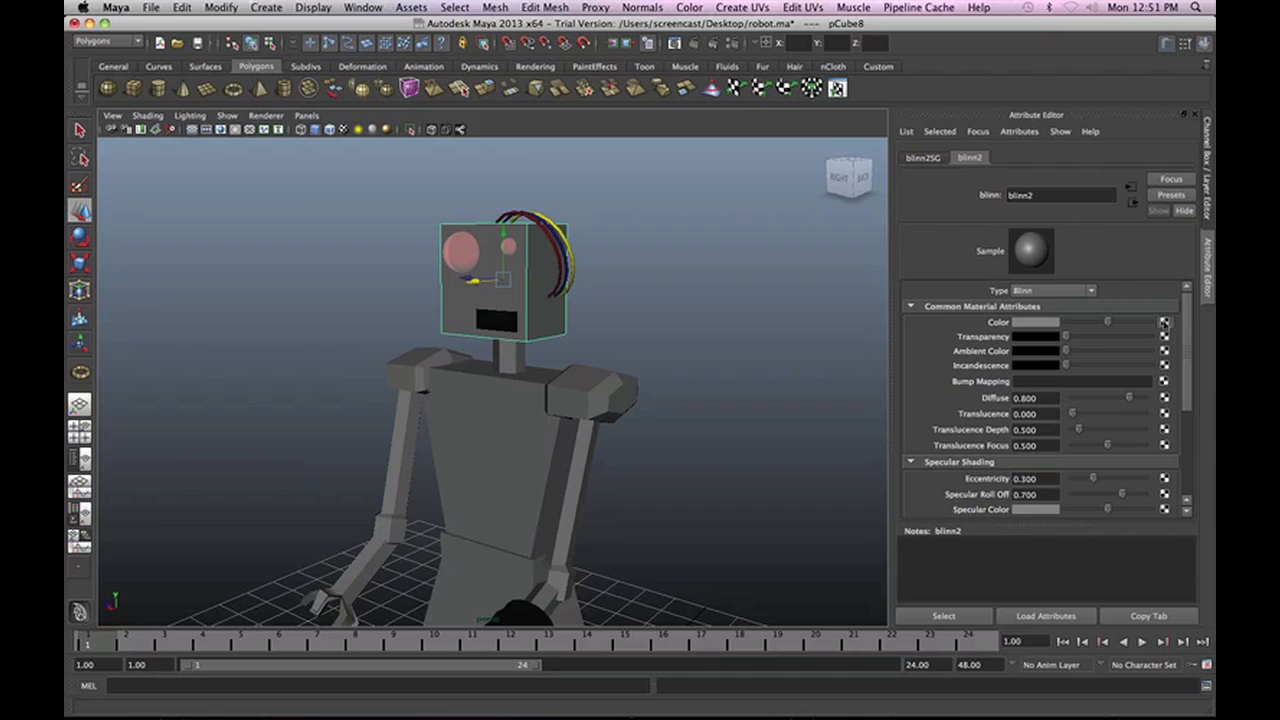
click(1164, 322)
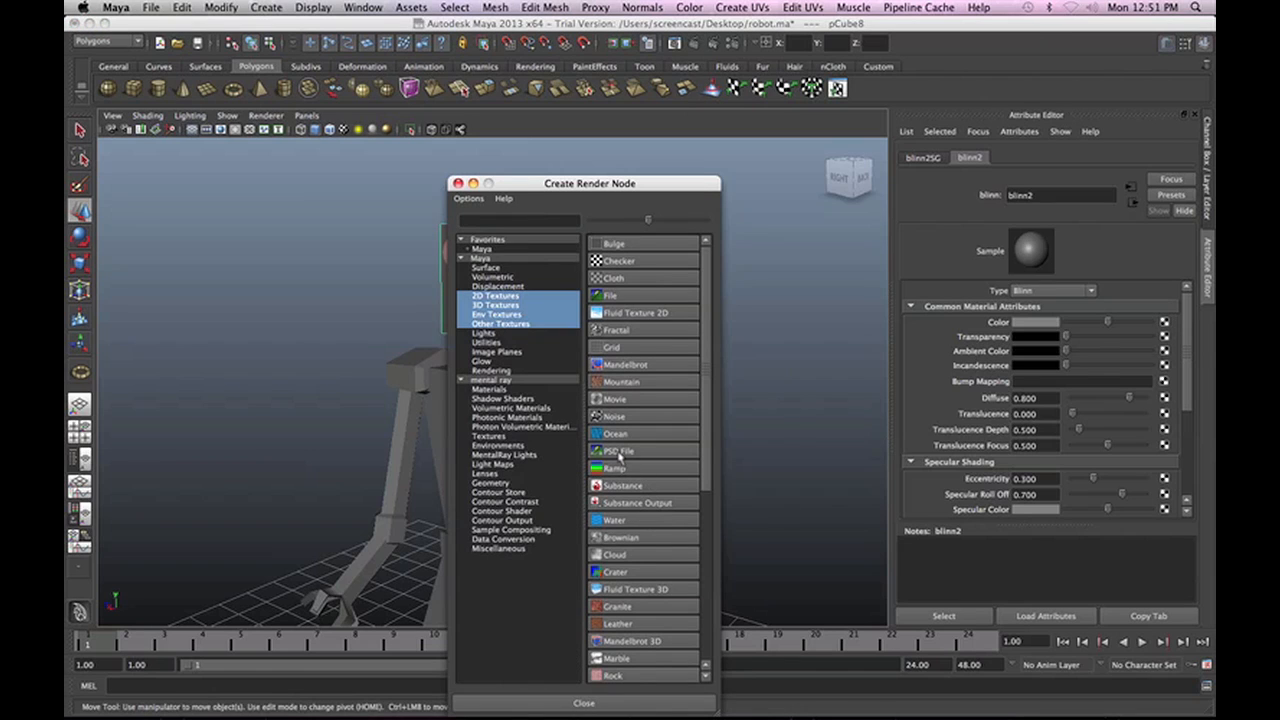
click(620, 456)
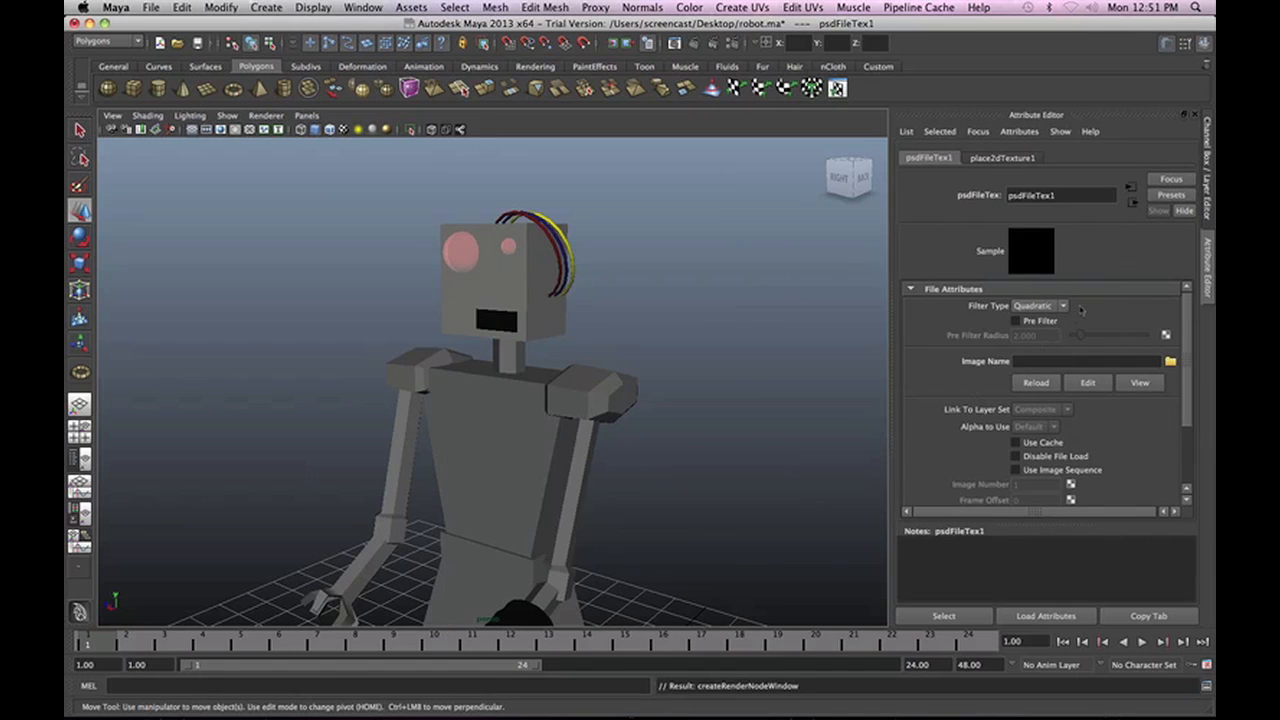
Show all file types on the Desktop and load 357_tile_Used+Metal-1.jpg as the head texture's image.
click(1028, 361)
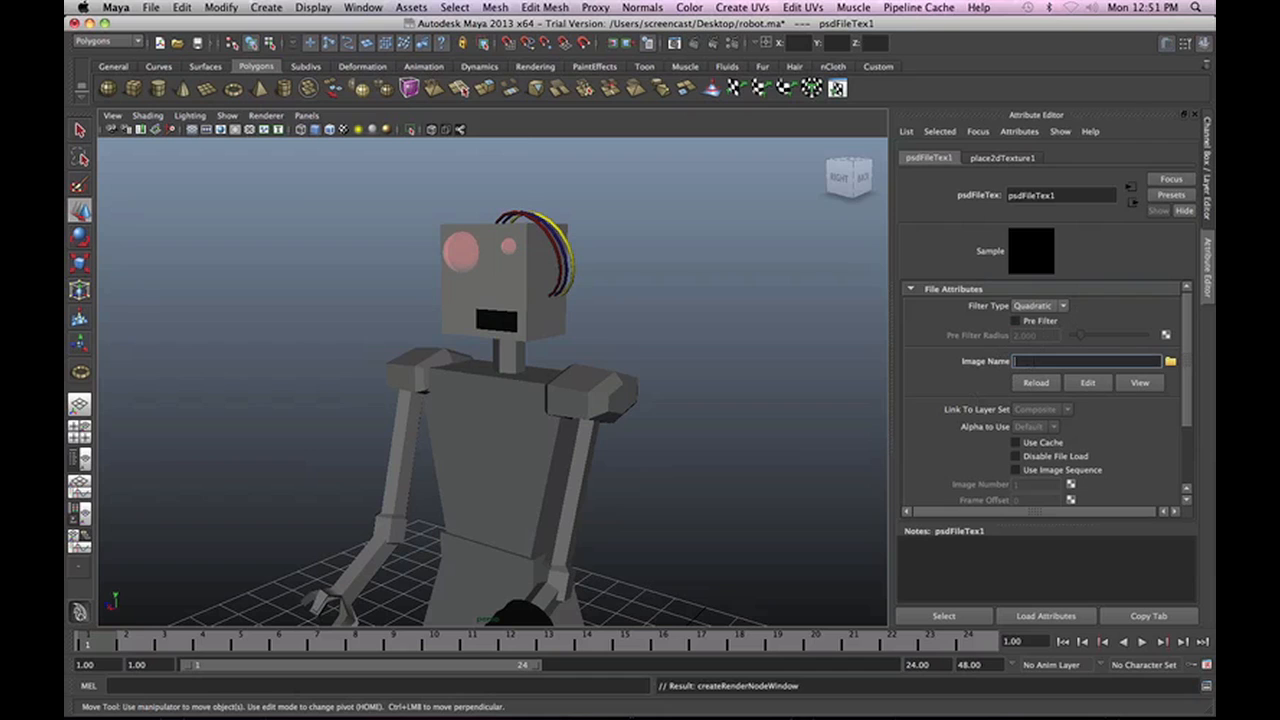
click(1170, 361)
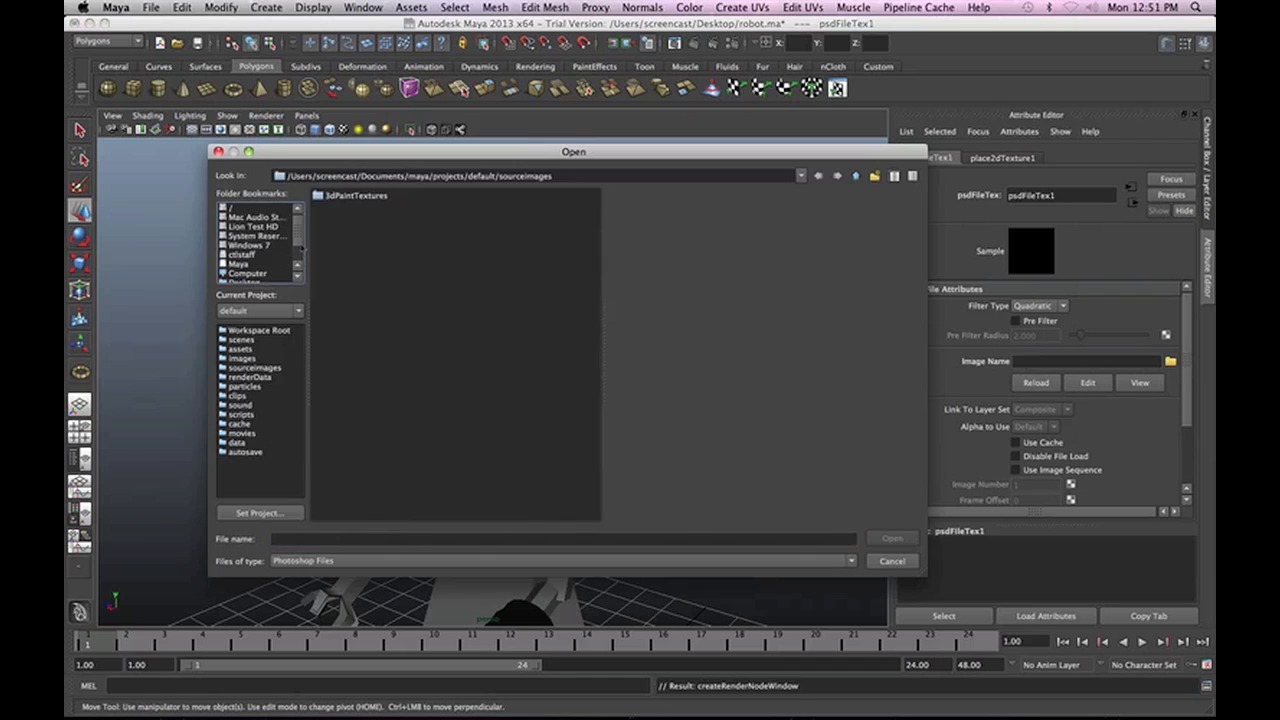
scroll(300, 250, down, 2)
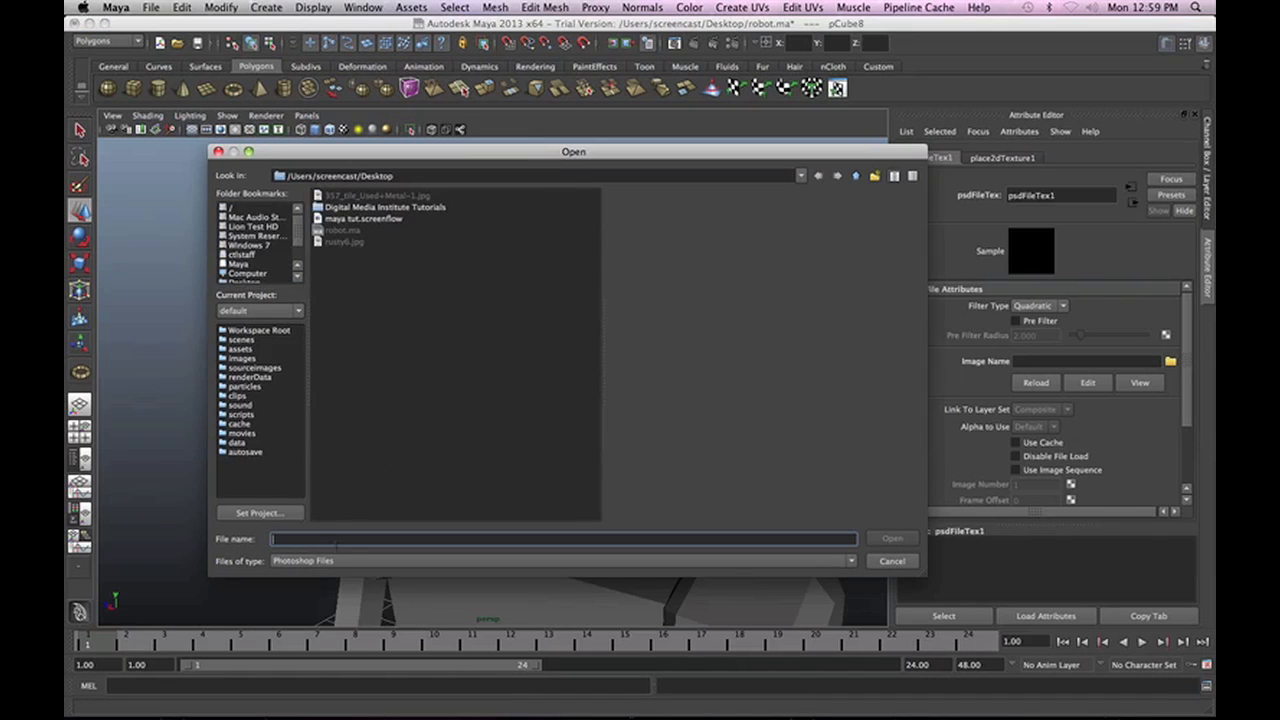
click(335, 561)
click(330, 583)
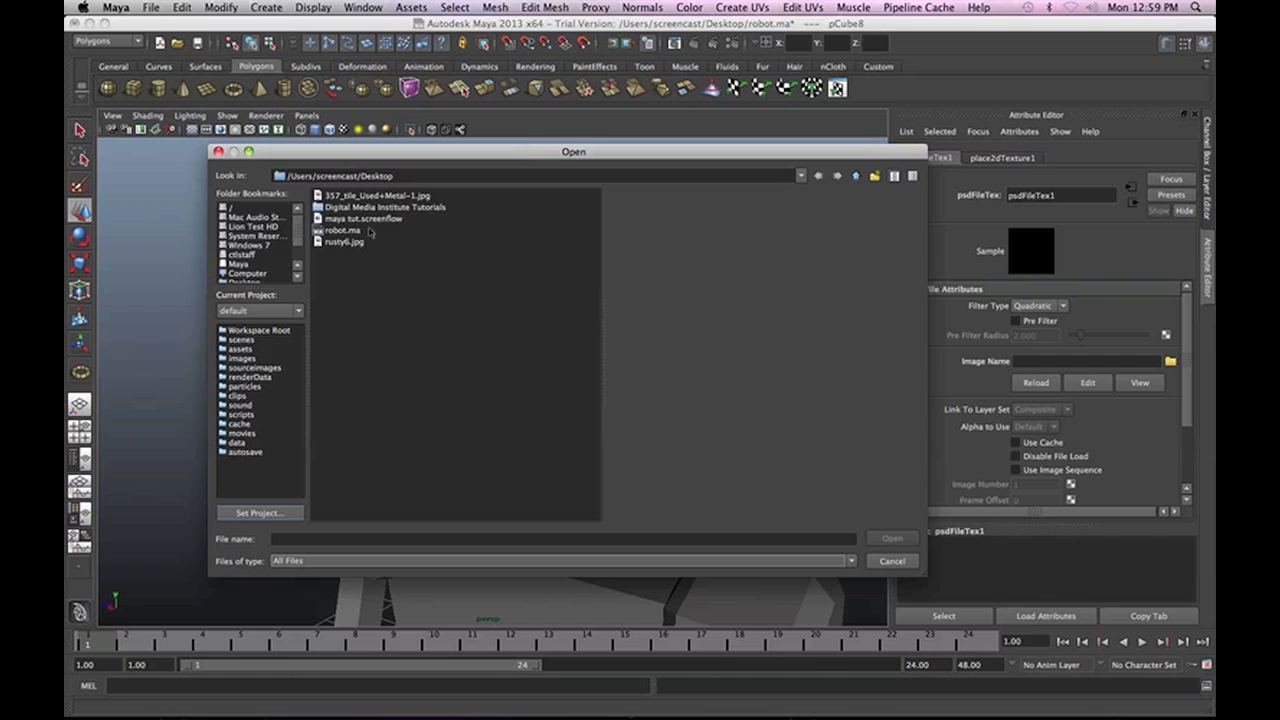
click(387, 196)
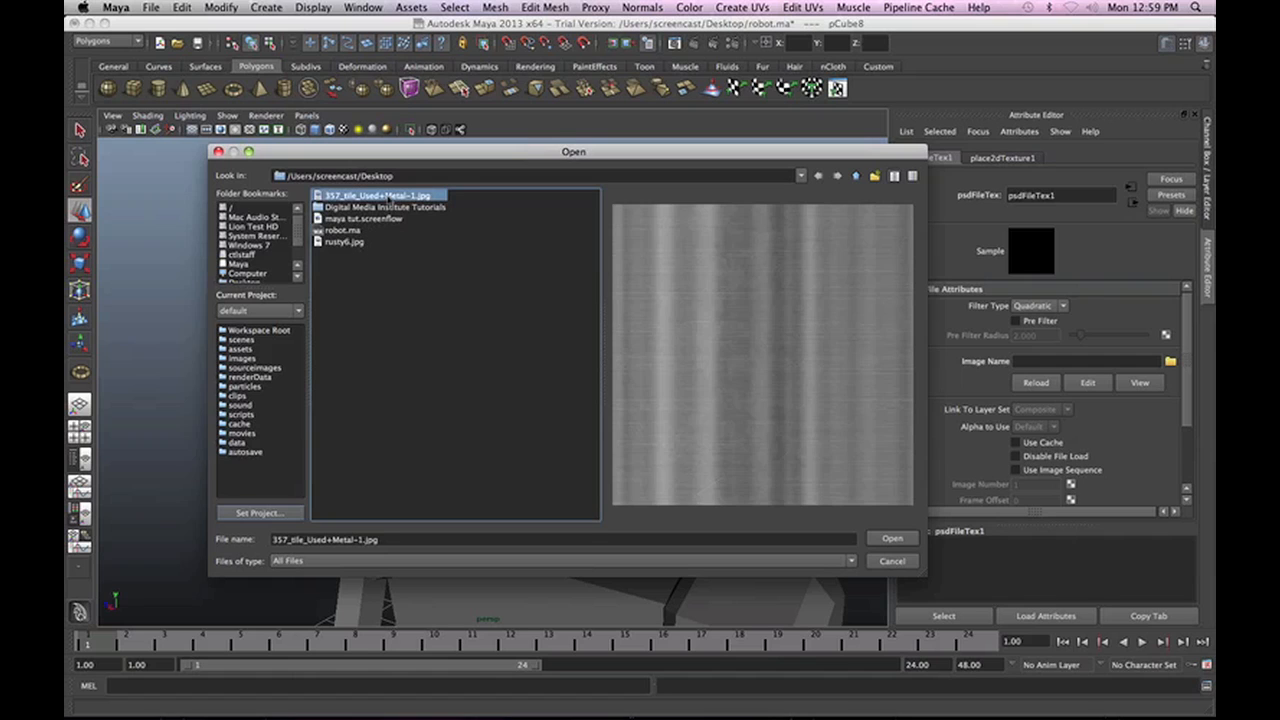
click(893, 539)
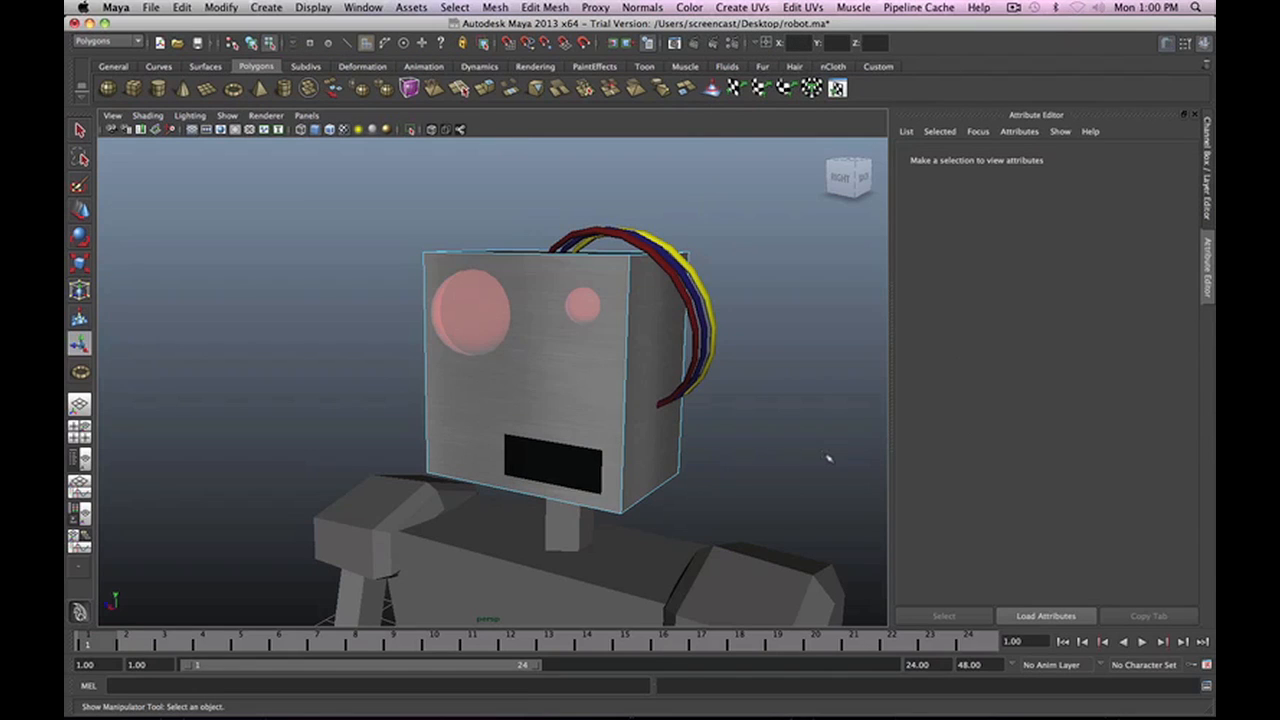
Rename the head's rusty_metal material to metal and deselect the head.
scroll(838, 478, up, 7)
scroll(840, 480, down, 5)
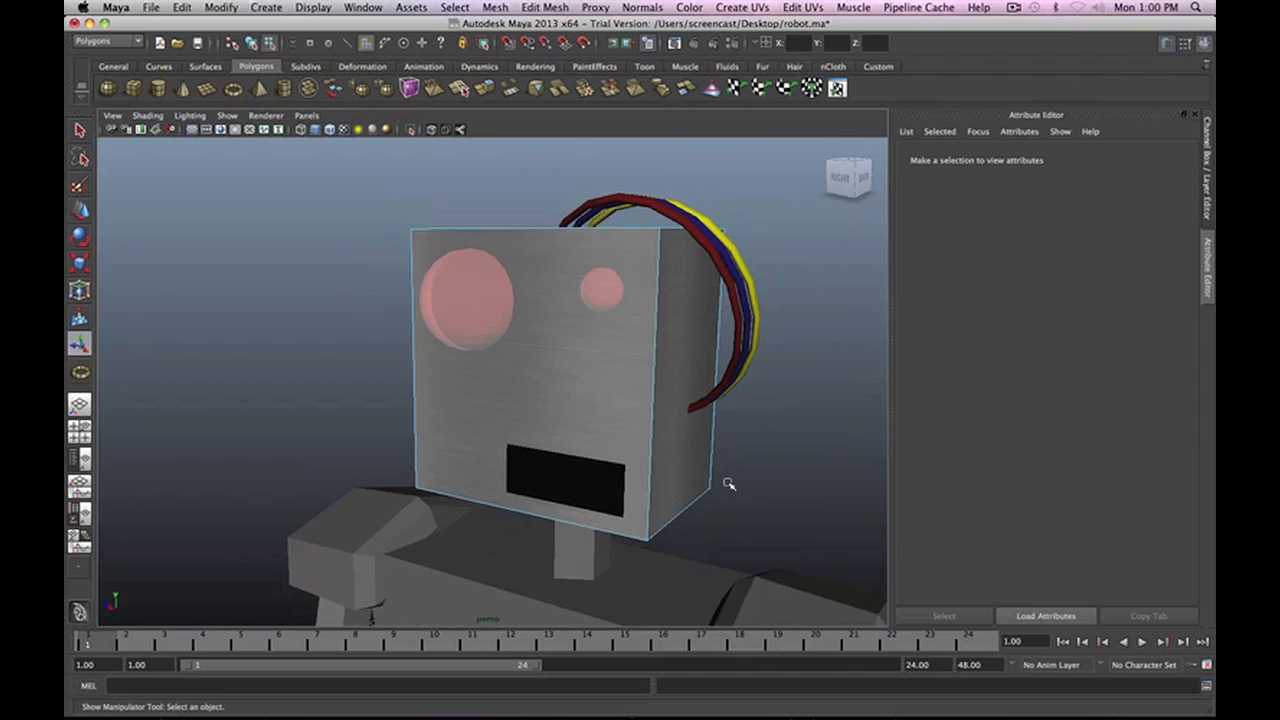
alt+drag(557, 499, 500, 523)
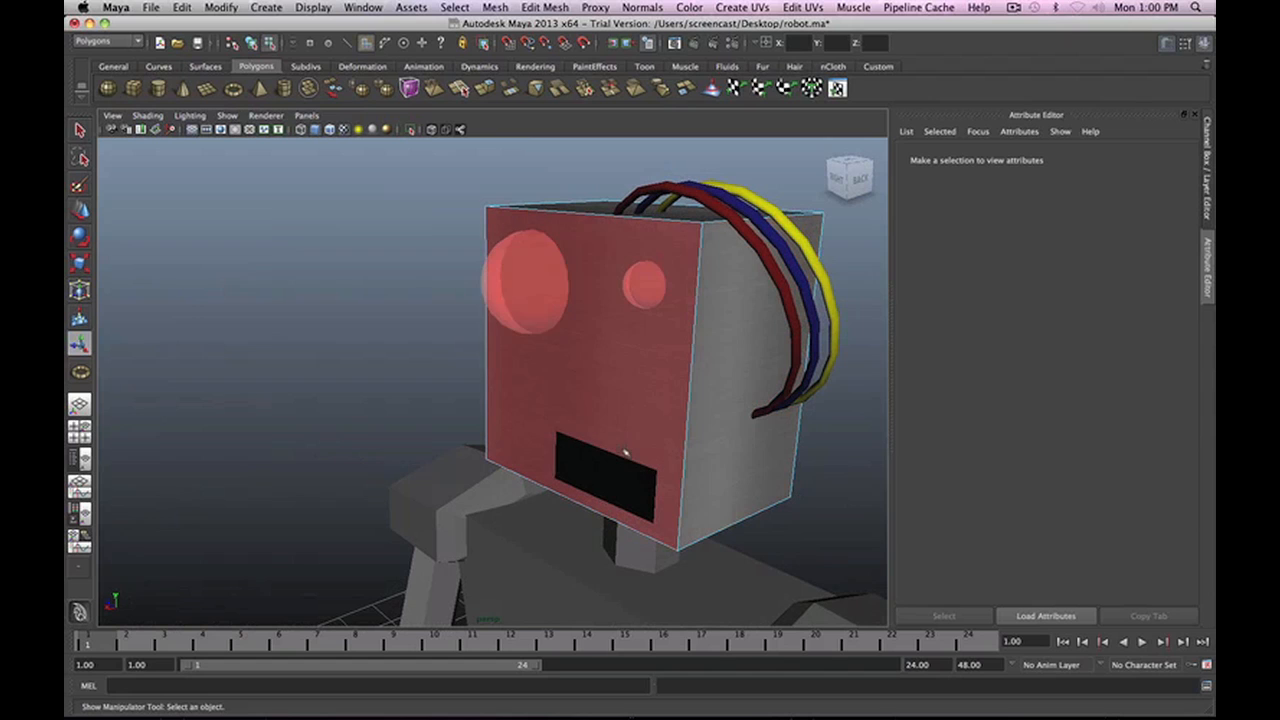
alt+drag(500, 404, 557, 416)
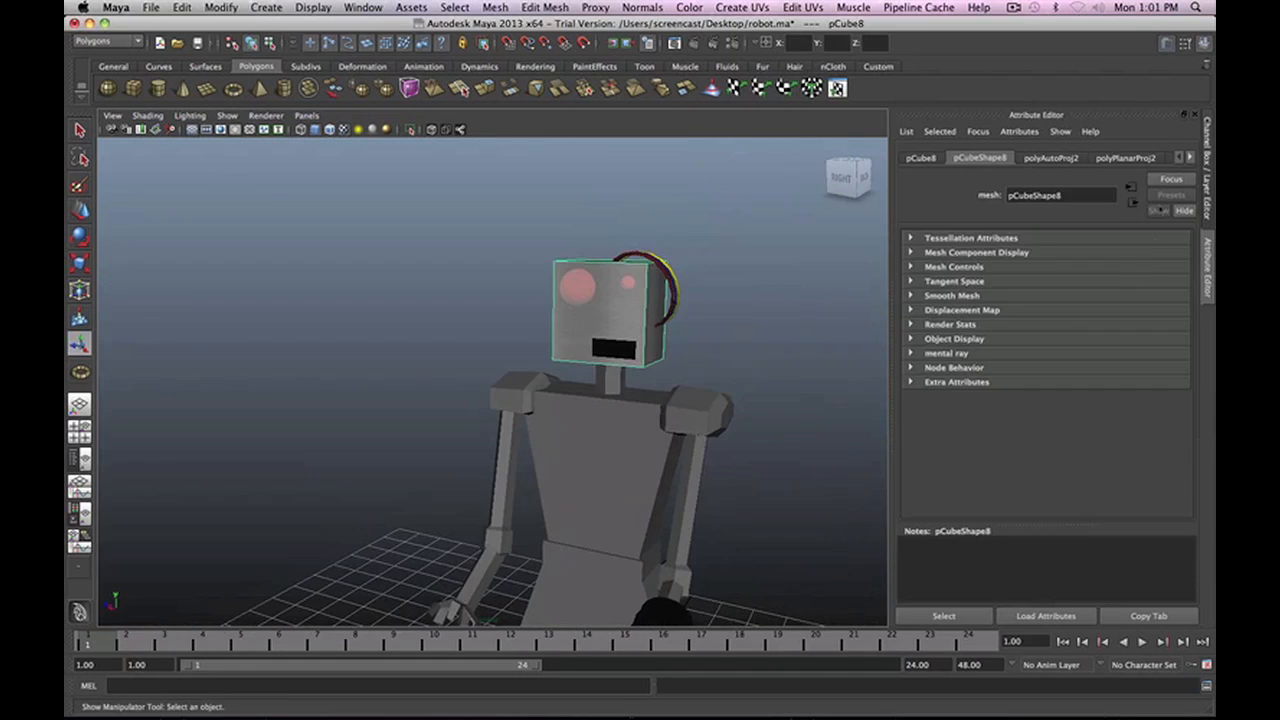
click(1189, 158)
click(1189, 158)
click(1189, 158)
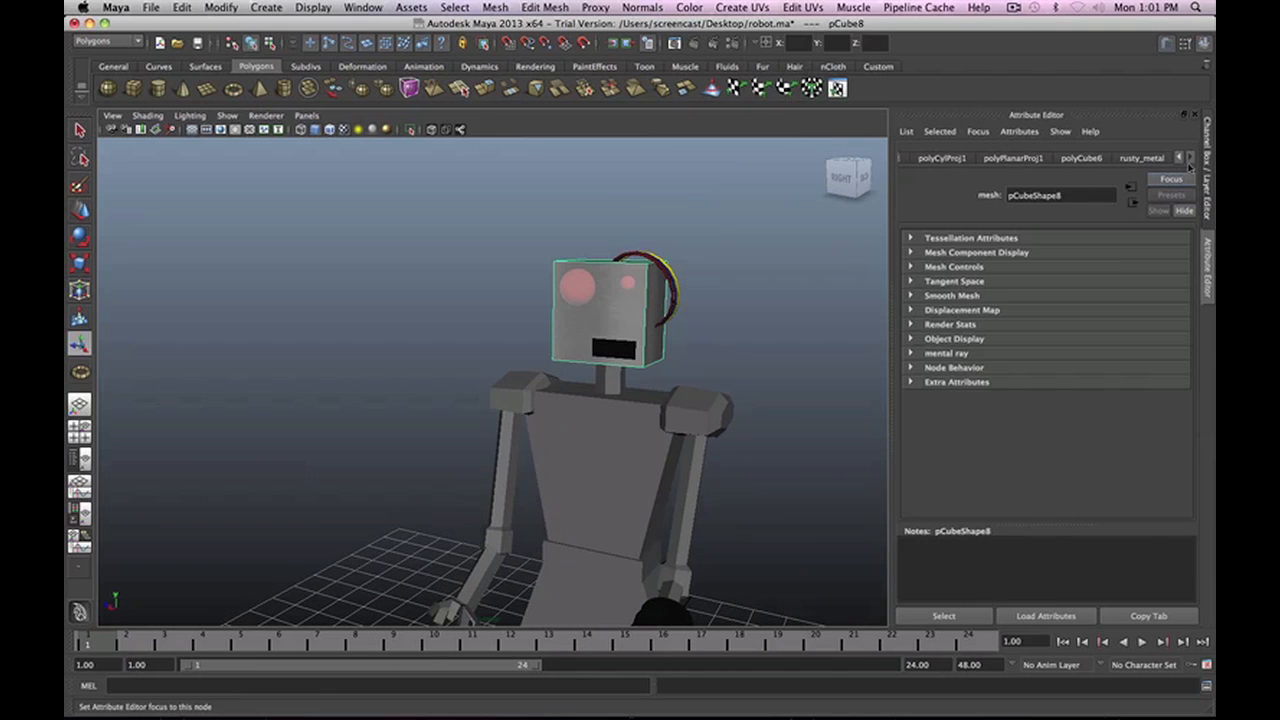
click(1142, 158)
drag(1058, 195, 976, 187)
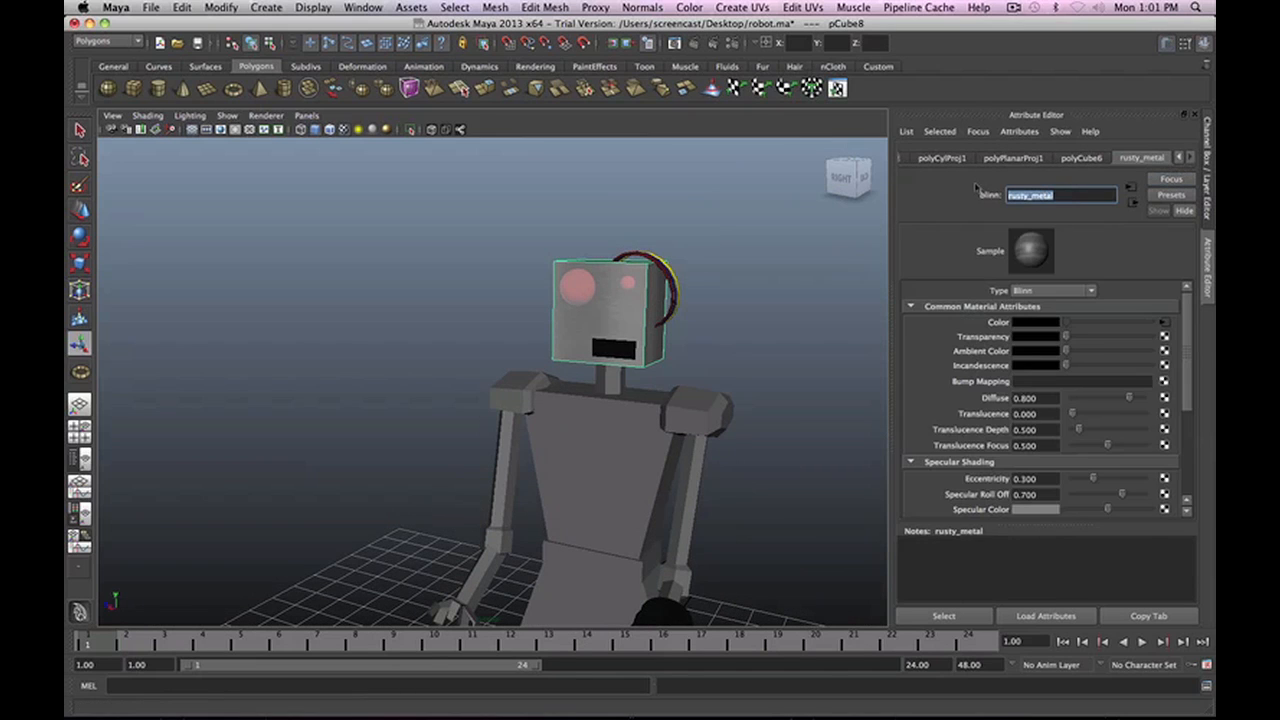
text(met)
key(Return)
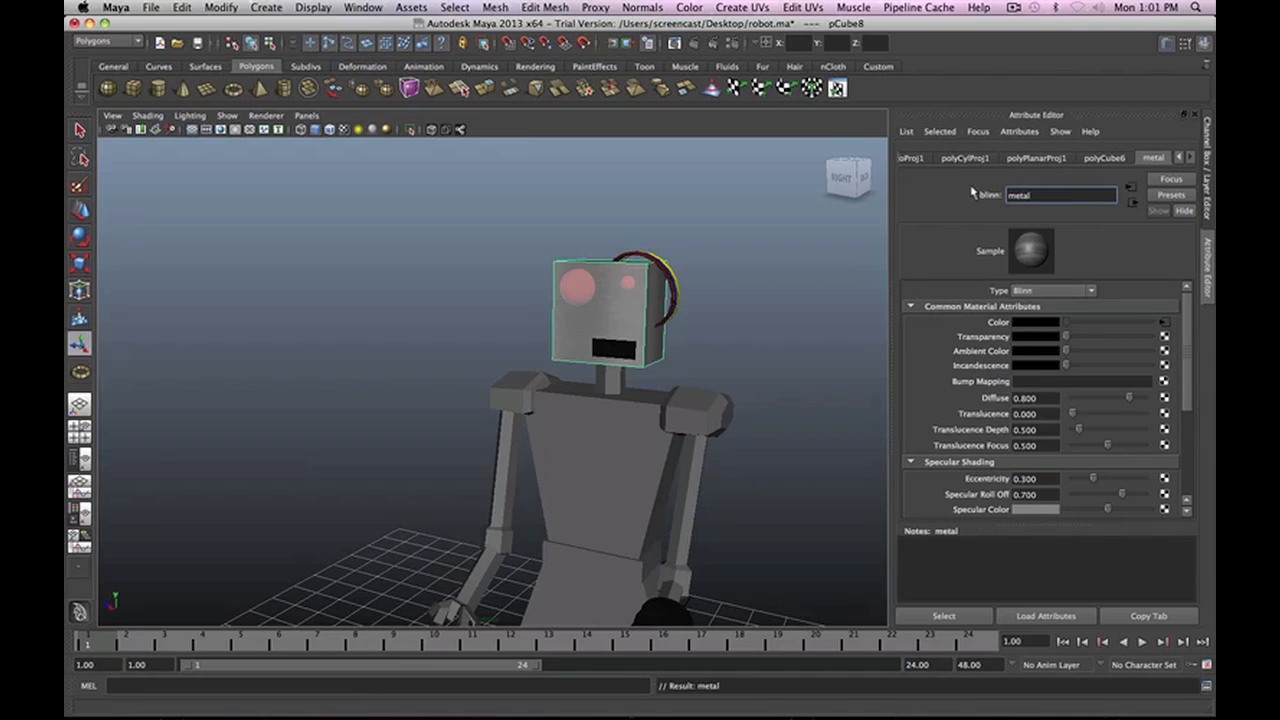
click(777, 411)
Select the robot's head again and open the attributes of its metal material.
alt+drag(777, 411, 641, 472)
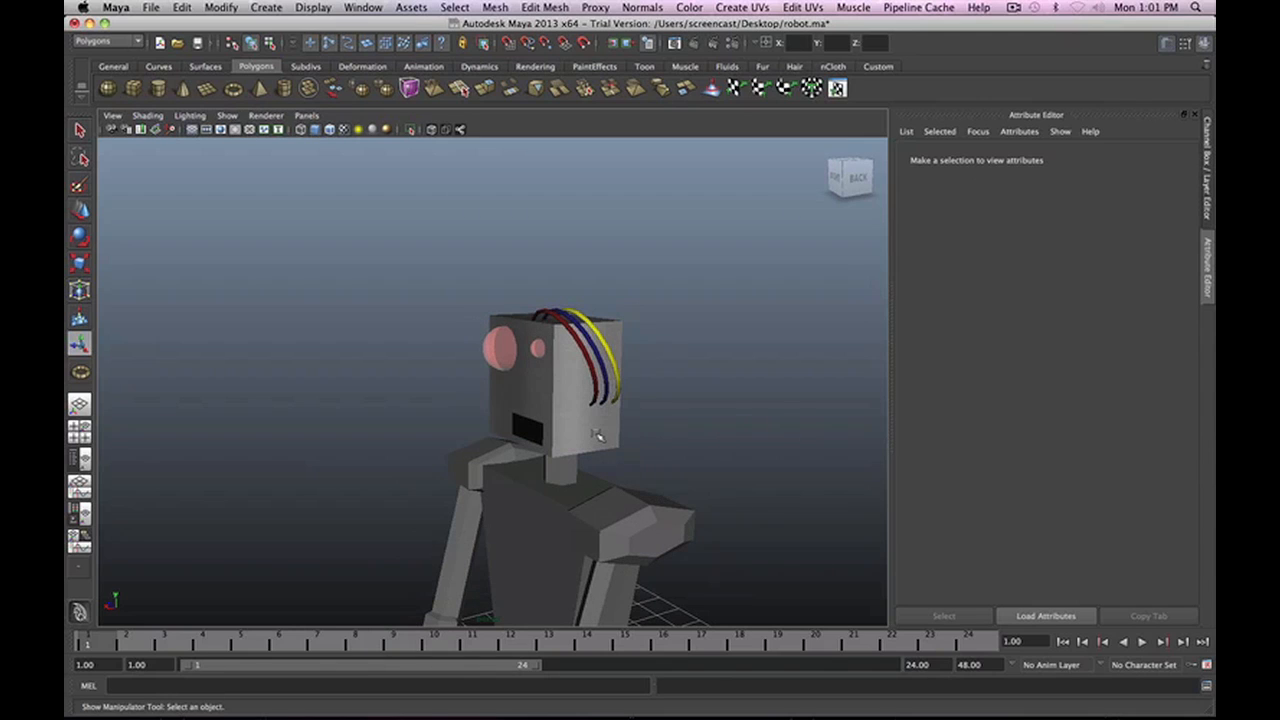
click(600, 437)
click(1190, 160)
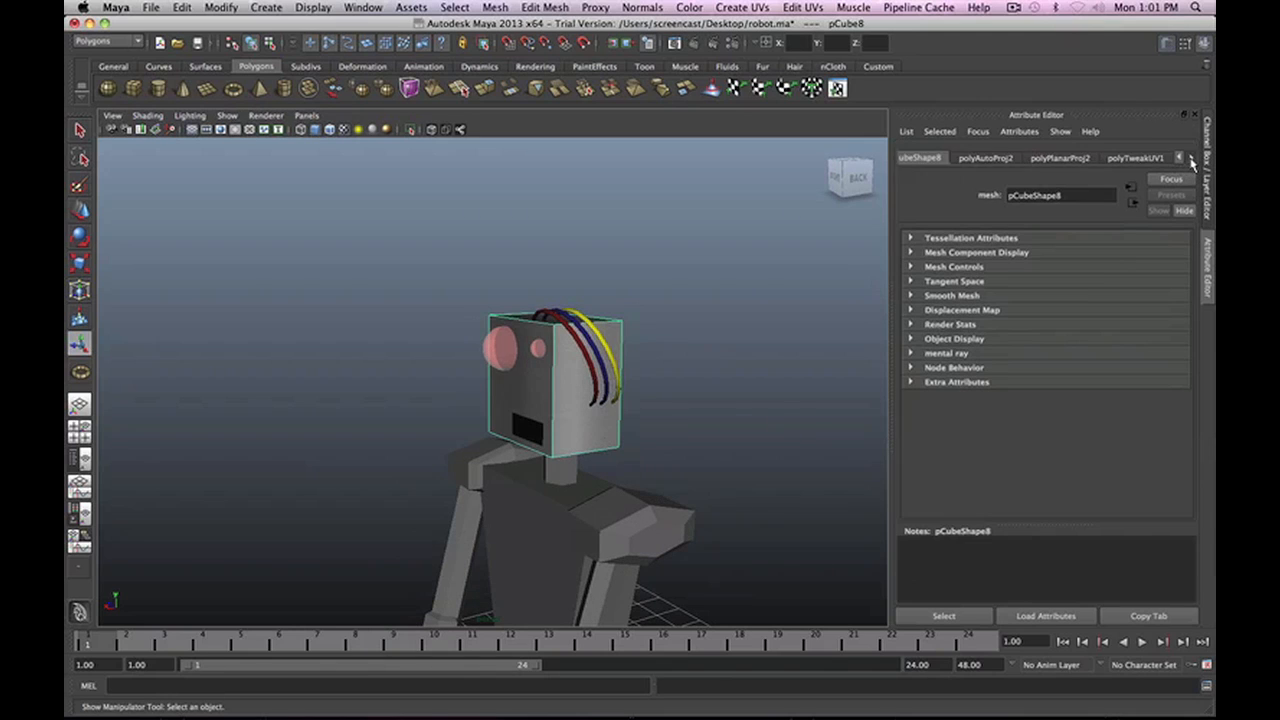
click(1190, 160)
click(1190, 160)
click(1164, 162)
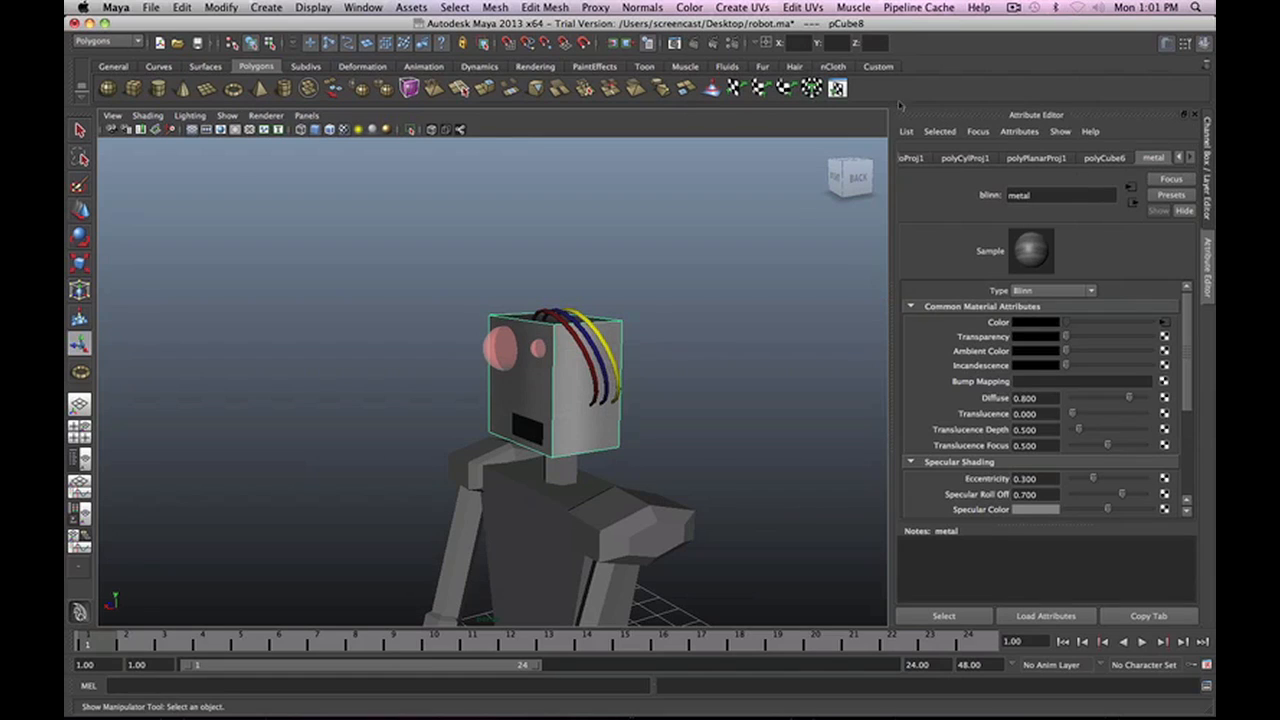
Apply automatic UV mapping to the robot's head and deselect it.
click(762, 7)
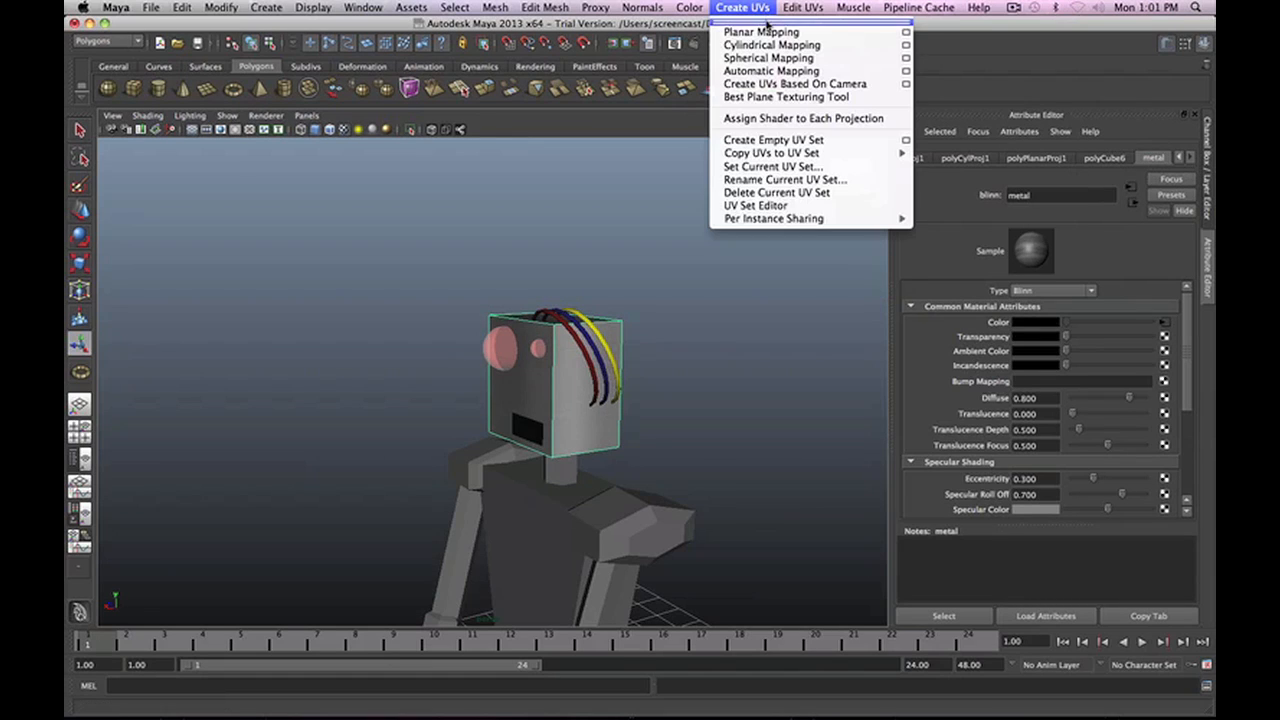
click(770, 71)
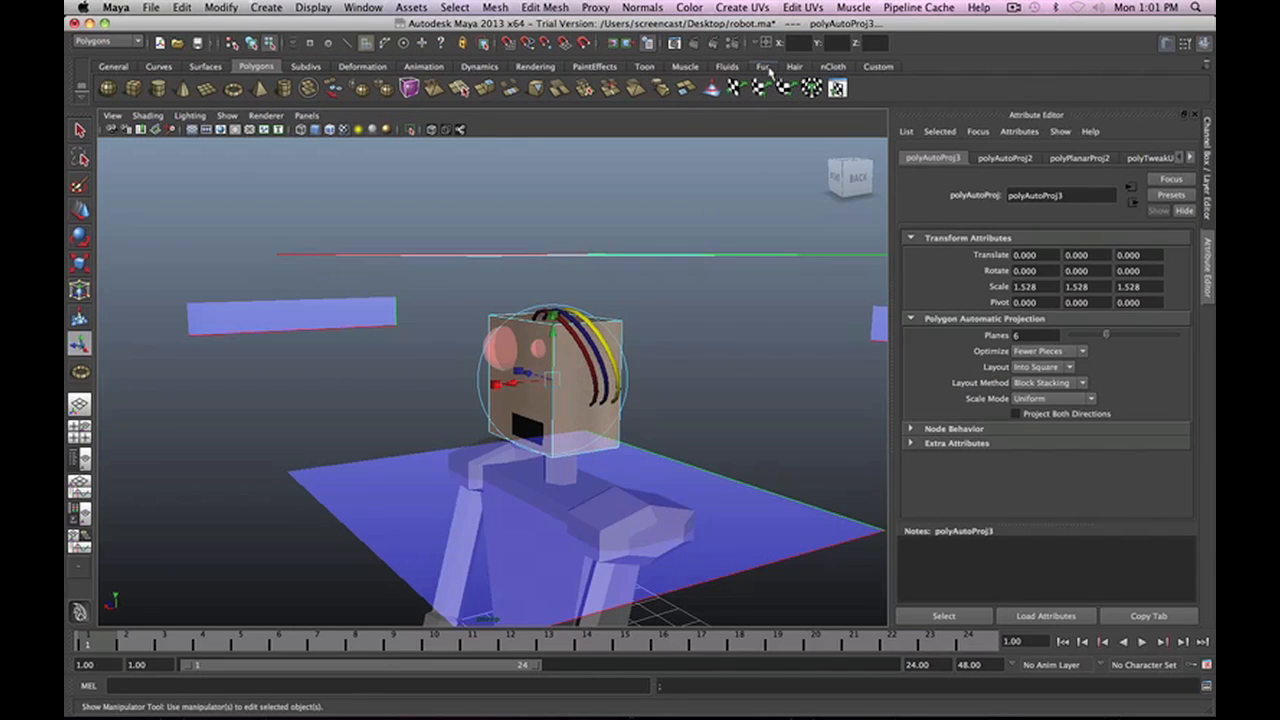
click(780, 383)
Assign the existing metal material to the robot's neck, shoulders, torso, arms, hands, legs and feet, and clear the selection.
alt+drag(596, 491, 640, 482)
alt+right_drag(640, 482, 735, 477)
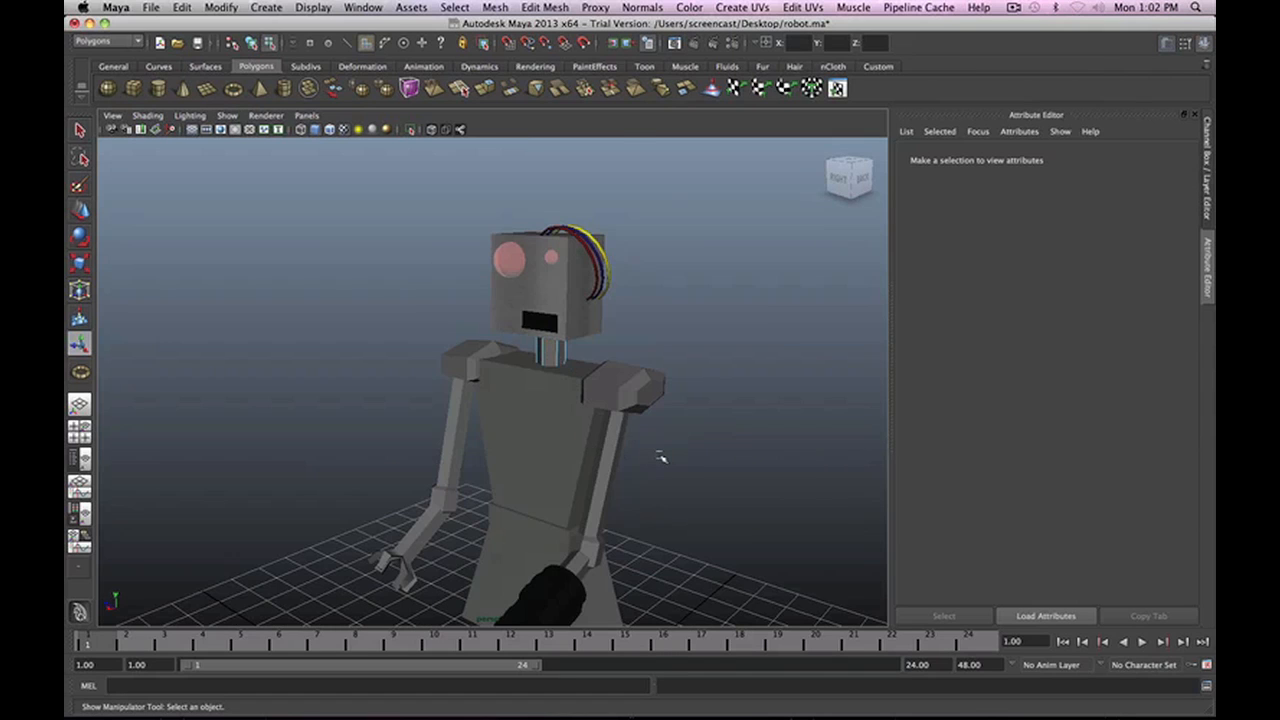
scroll(661, 458, up, 5)
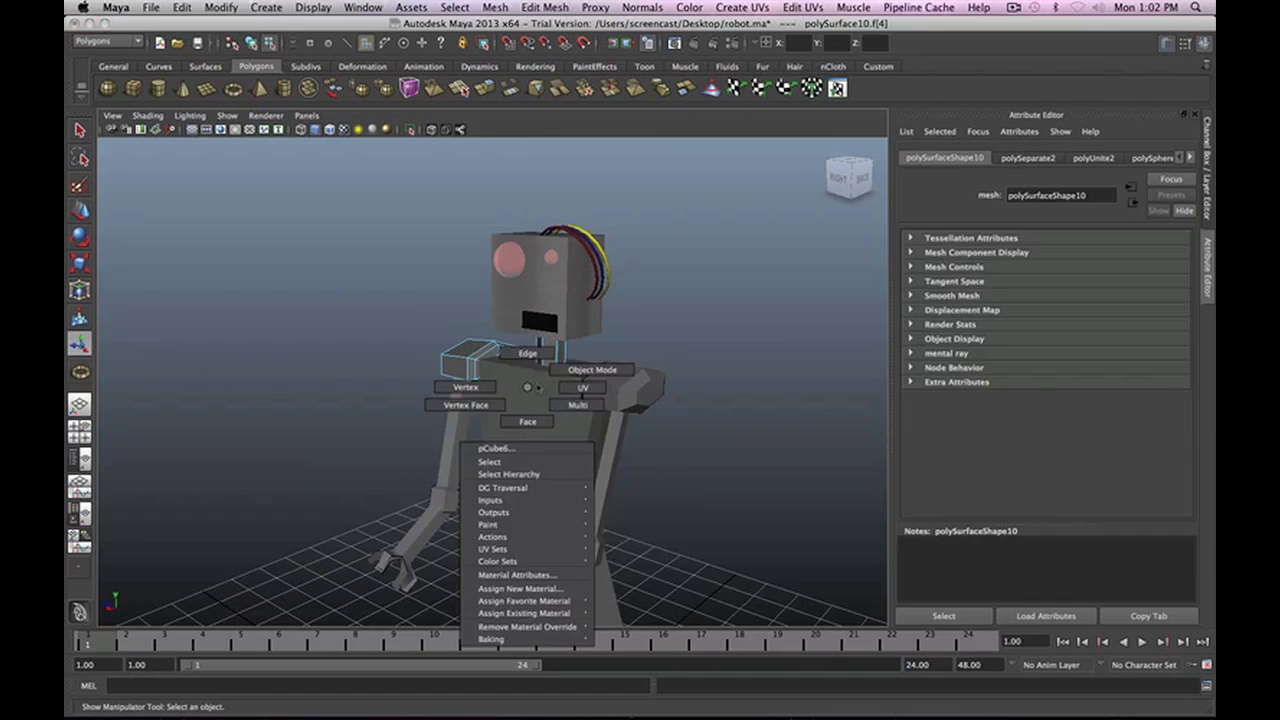
right_drag(530, 390, 540, 414)
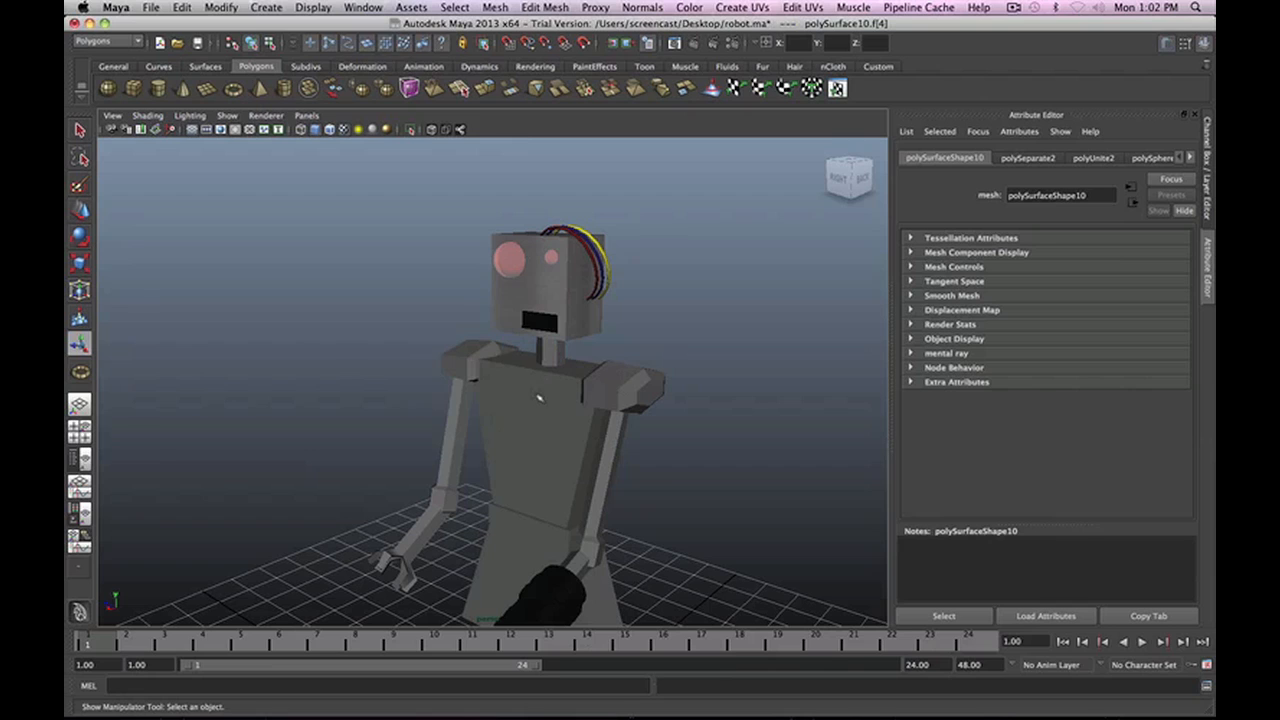
click(535, 382)
shift+click(469, 360)
shift+click(549, 352)
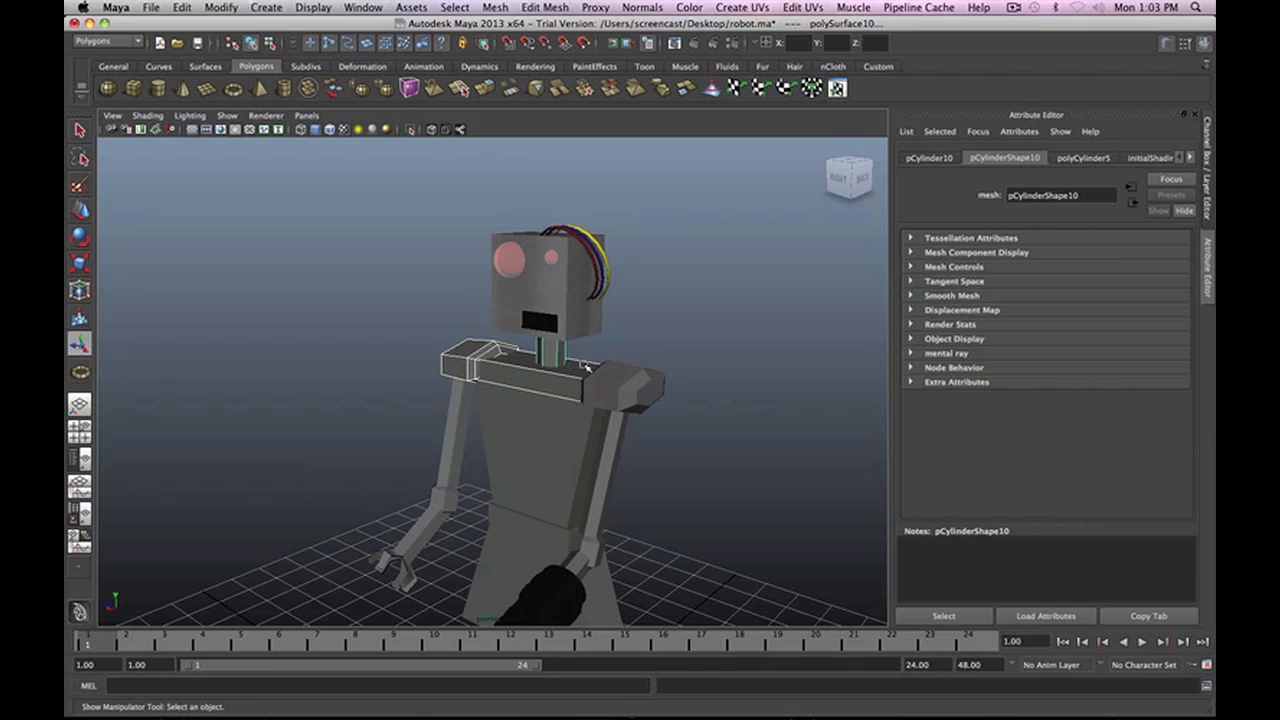
shift+click(612, 386)
shift+click(615, 449)
shift+click(605, 552)
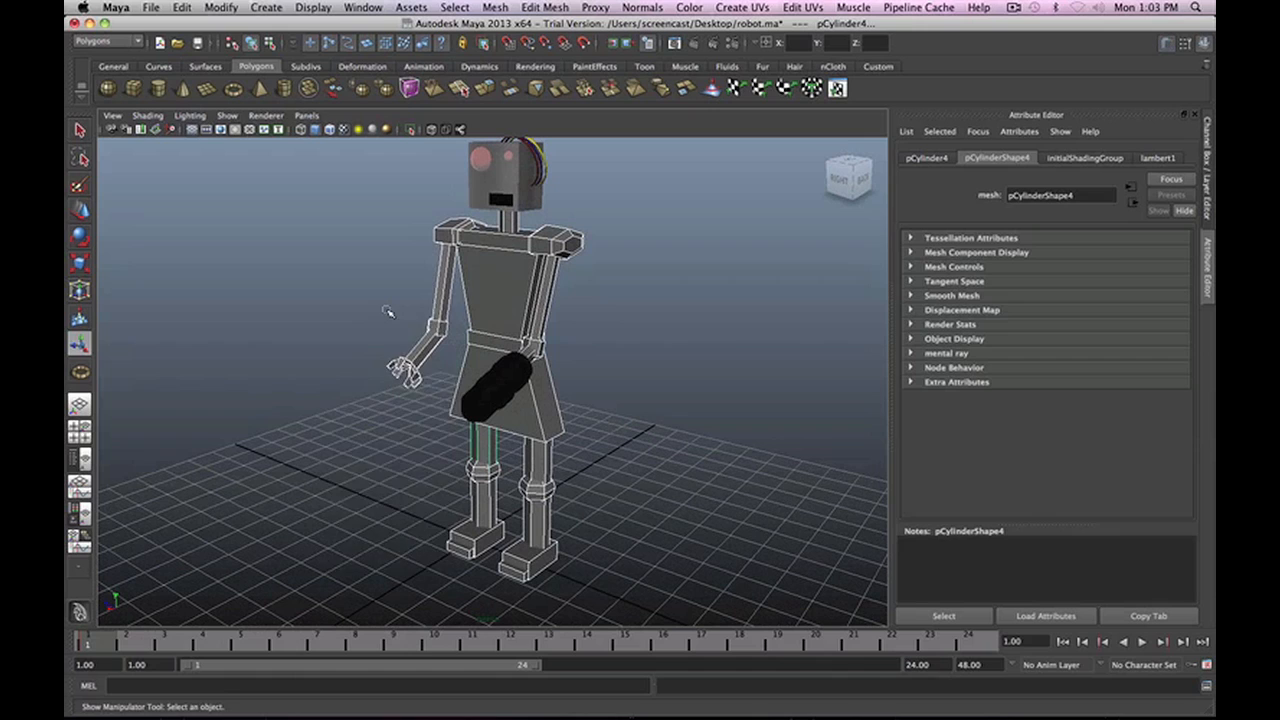
right_drag(388, 312, 492, 548)
click(600, 458)
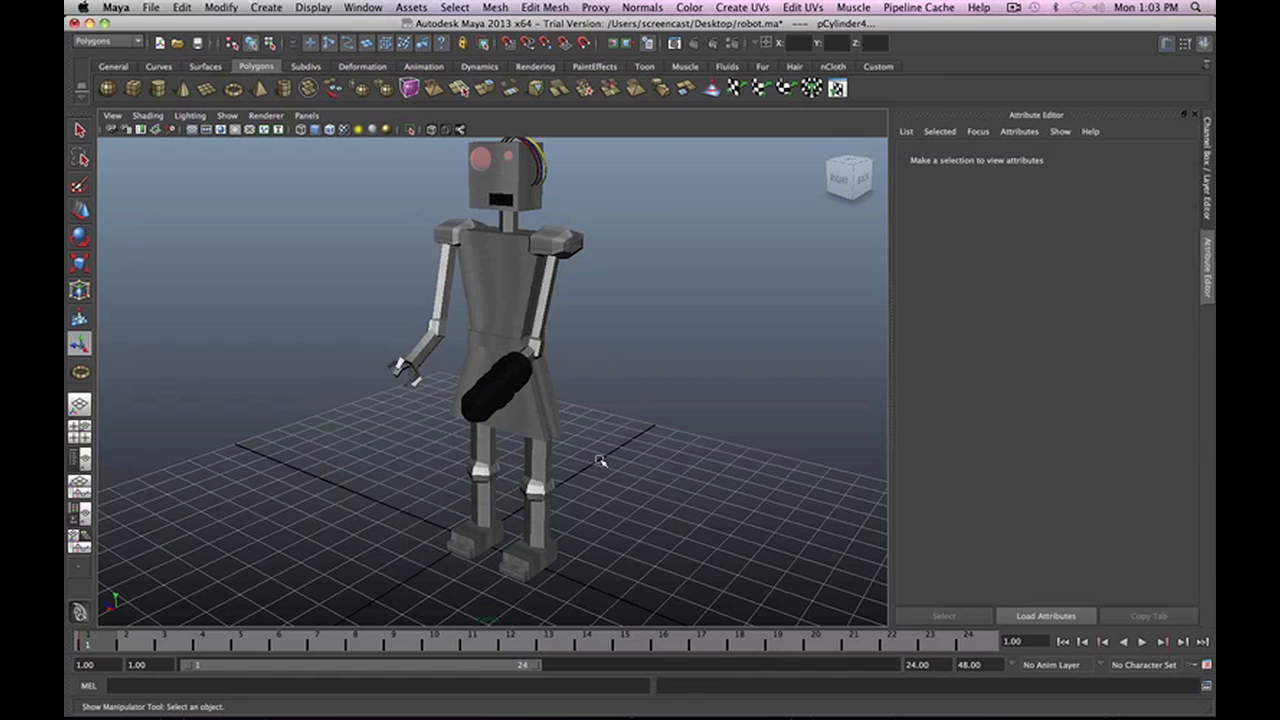
Apply automatic UV mapping to the shoulder of the arm that carries the gun, and deselect it.
alt+drag(443, 477, 512, 186)
click(566, 246)
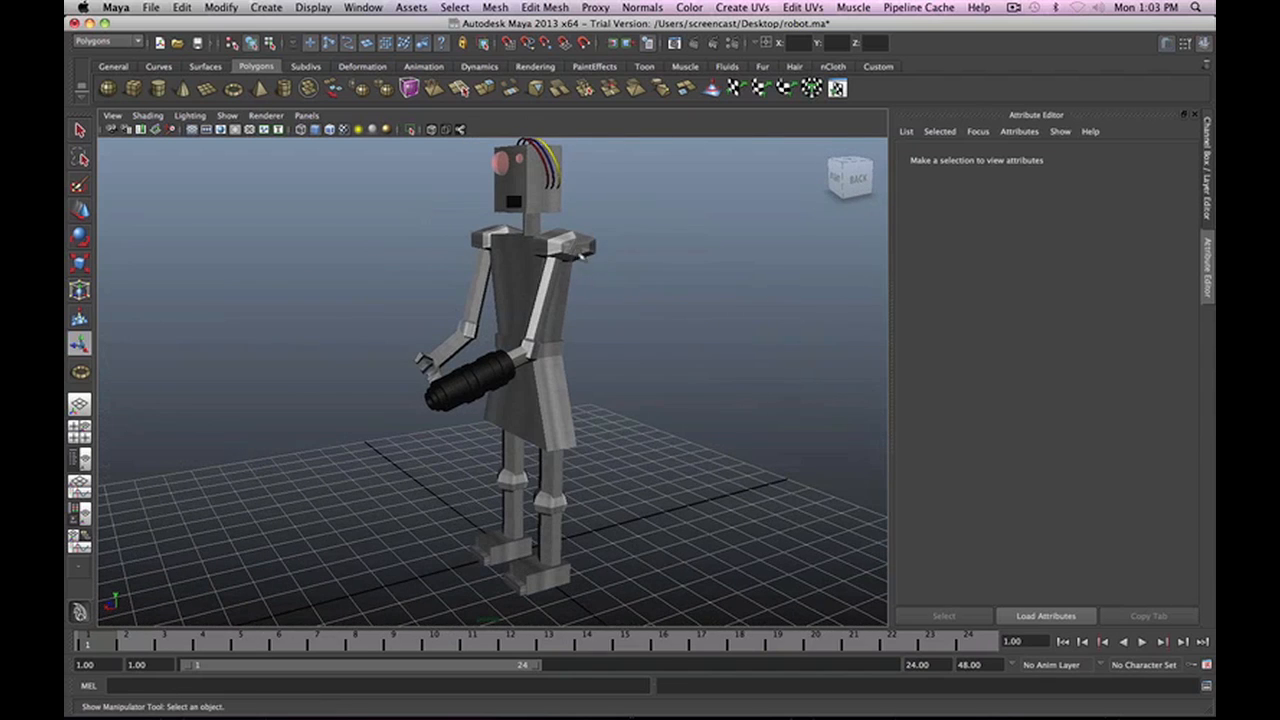
key(f)
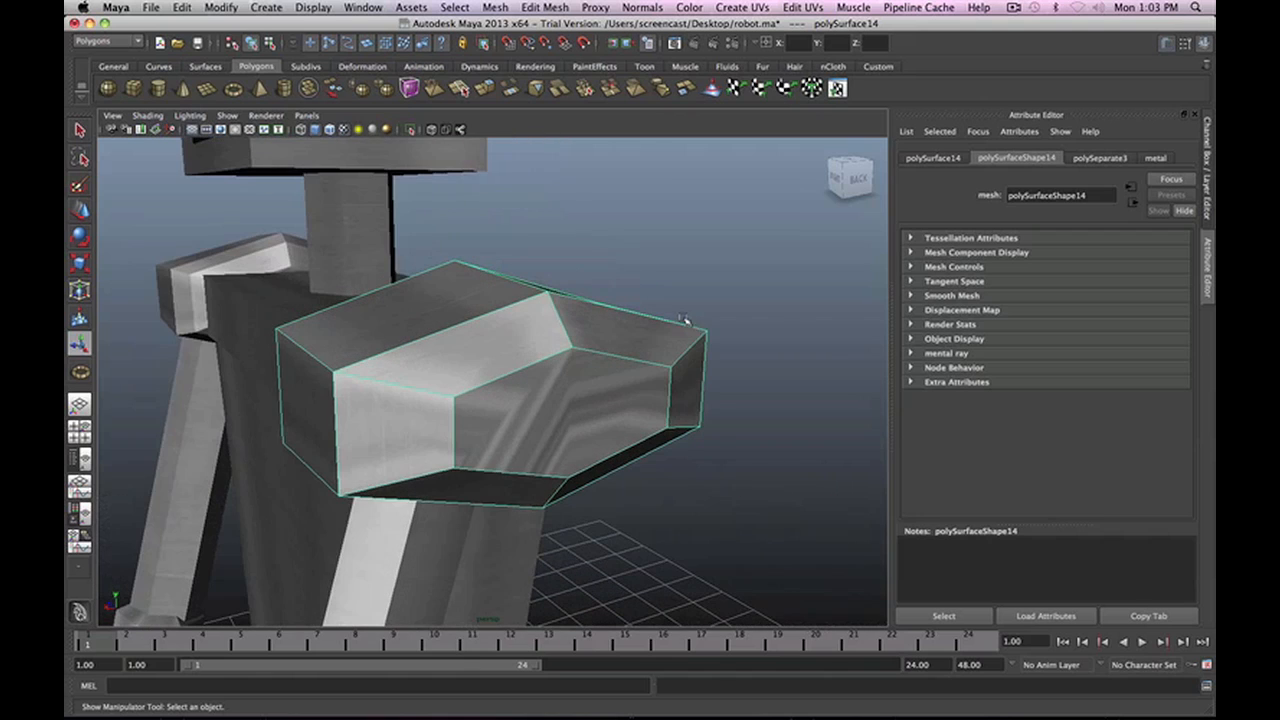
click(743, 7)
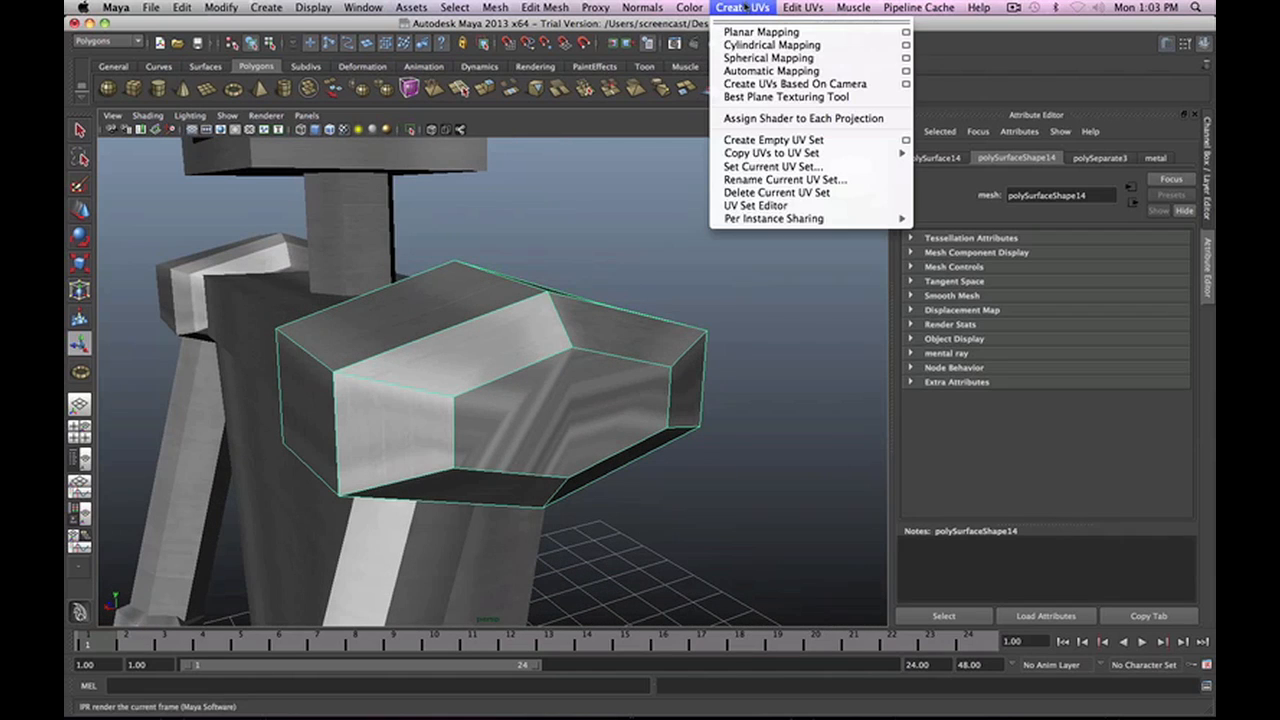
click(768, 71)
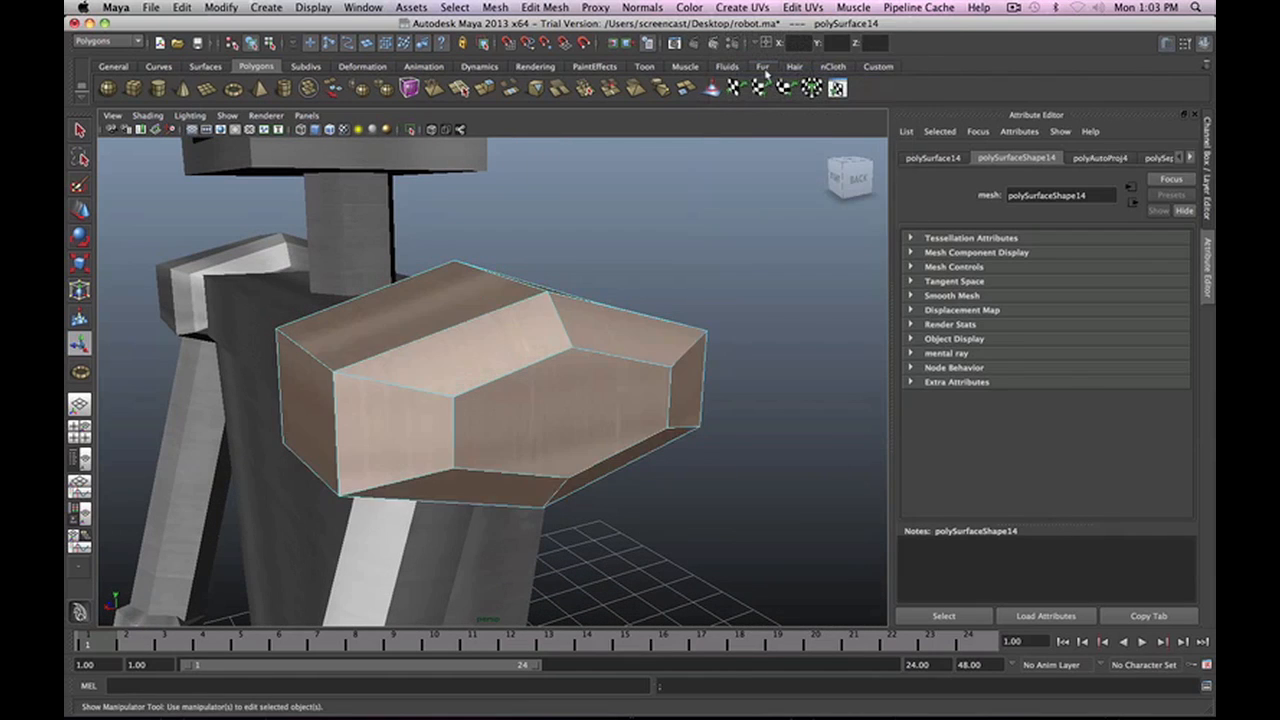
click(688, 277)
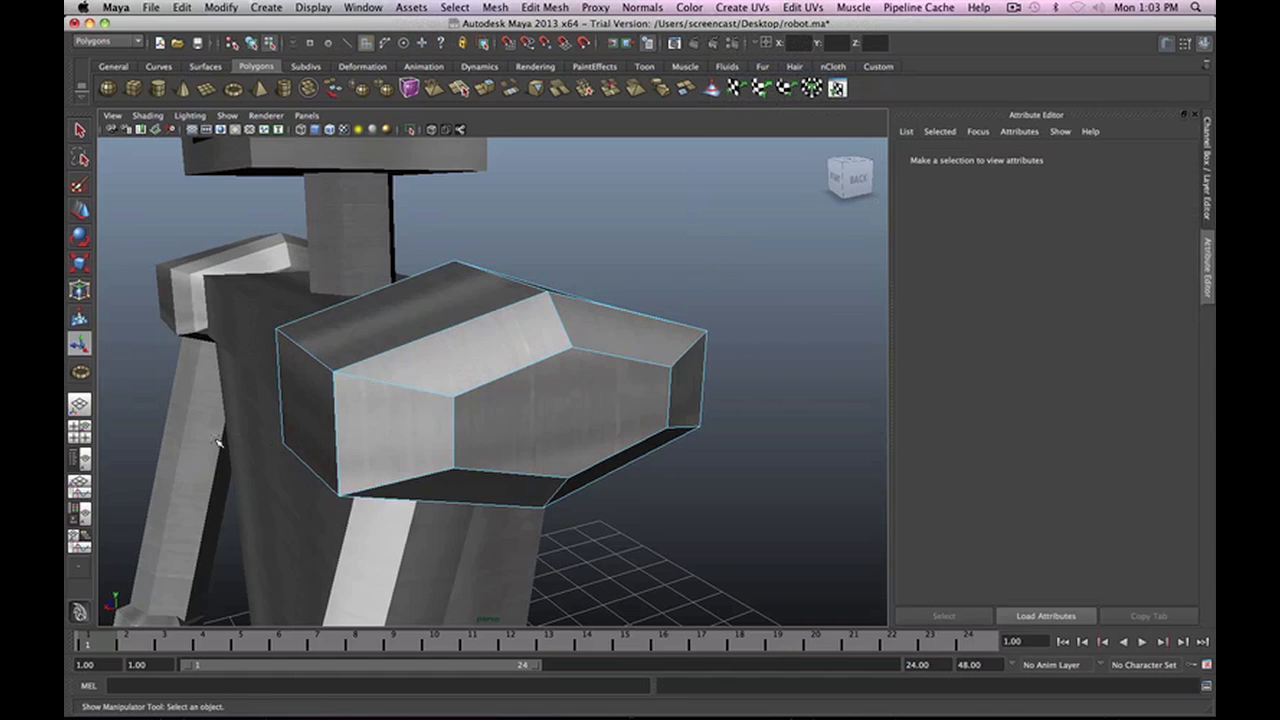
Apply automatic UV mapping to the opposite shoulder, above the arm with the claw hand, and deselect it.
alt+drag(211, 423, 610, 375)
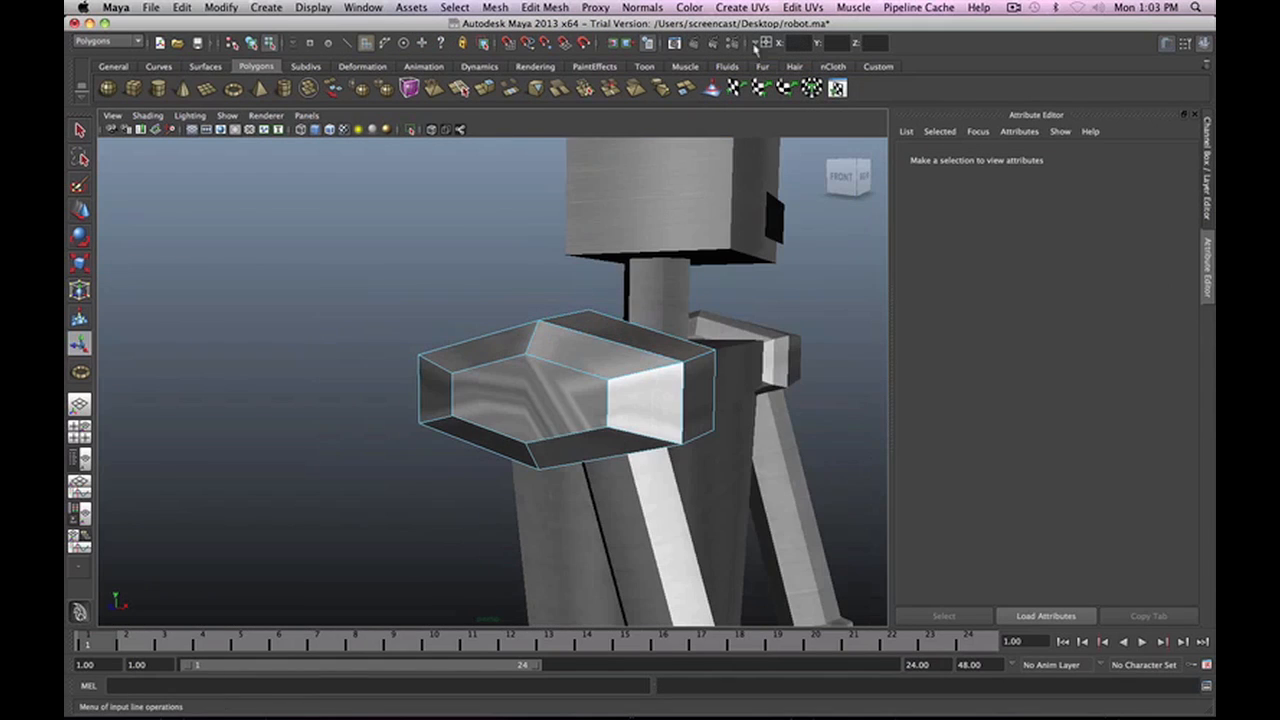
key(F8)
click(742, 8)
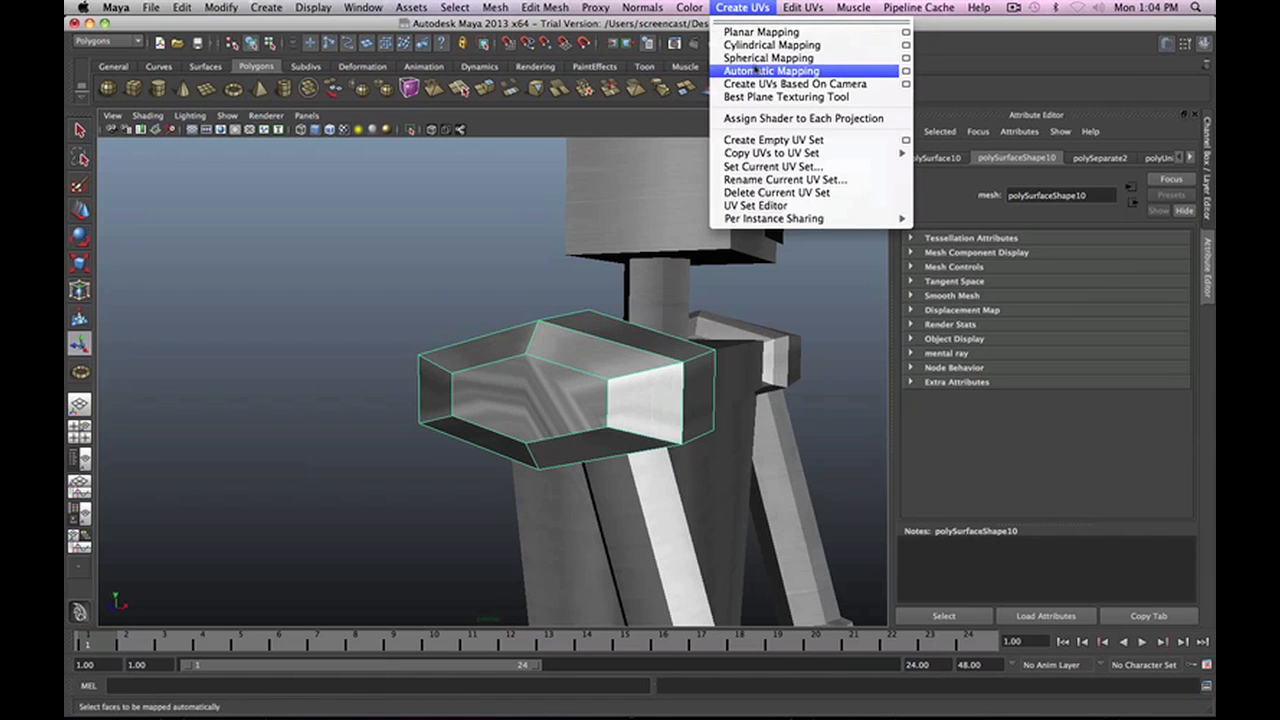
click(760, 71)
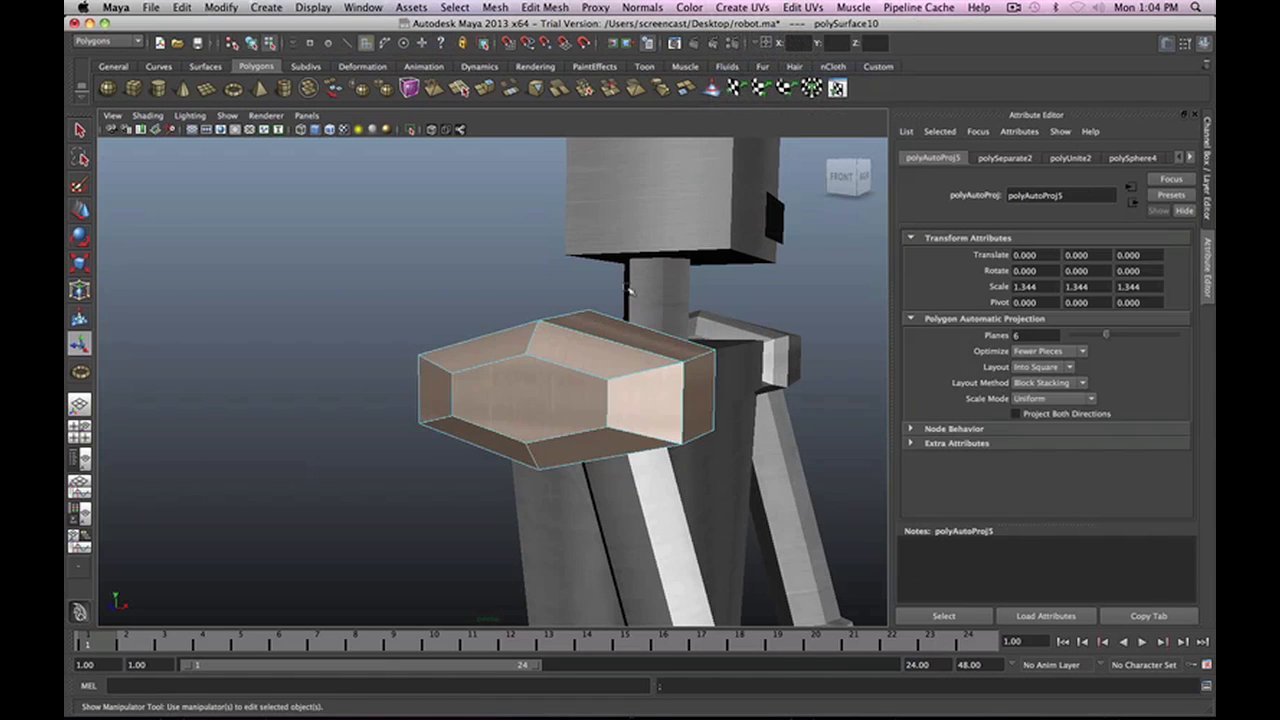
click(380, 386)
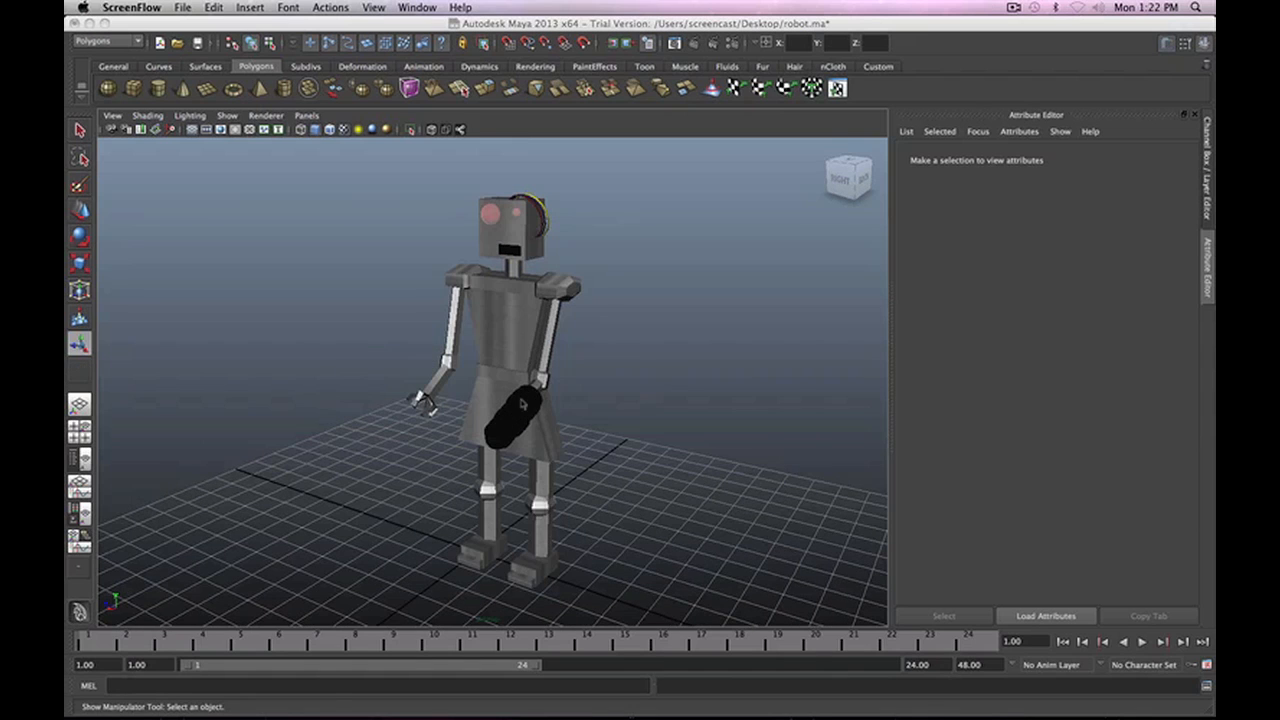
Render the current frame of the whole robot with Maya Software and move the render window off the model.
alt+drag(523, 405, 545, 445)
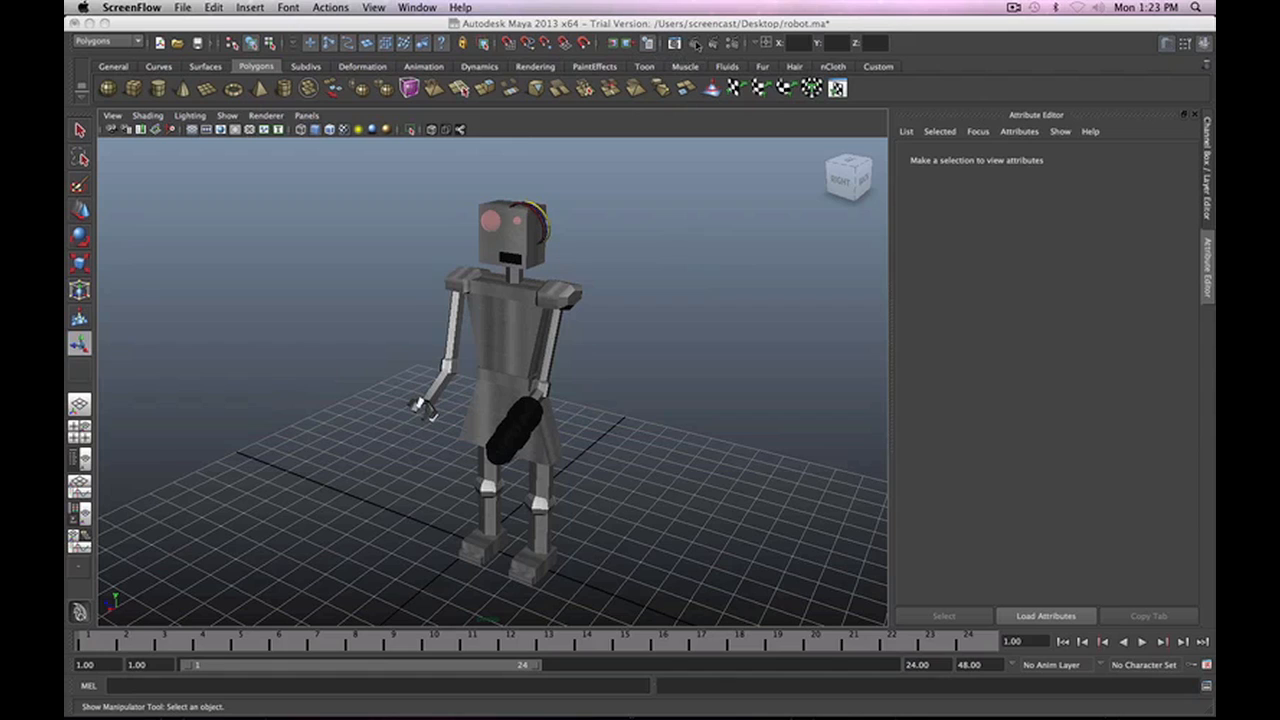
click(696, 21)
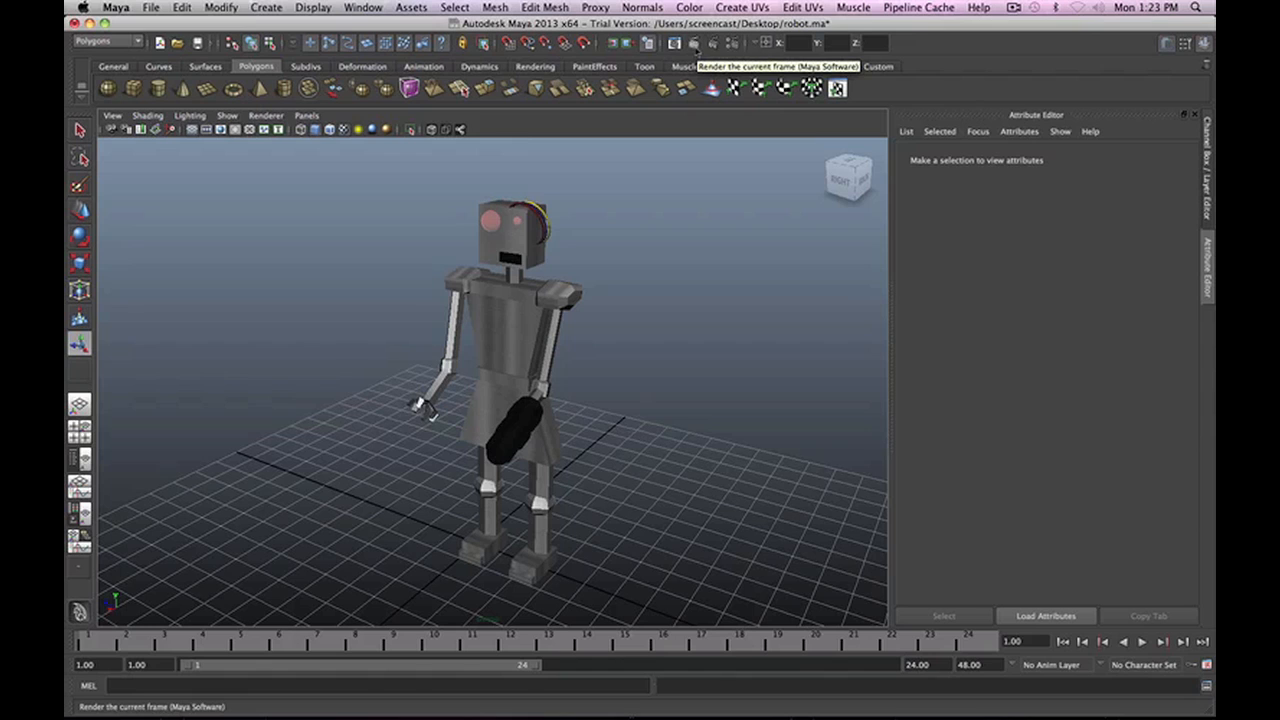
click(694, 44)
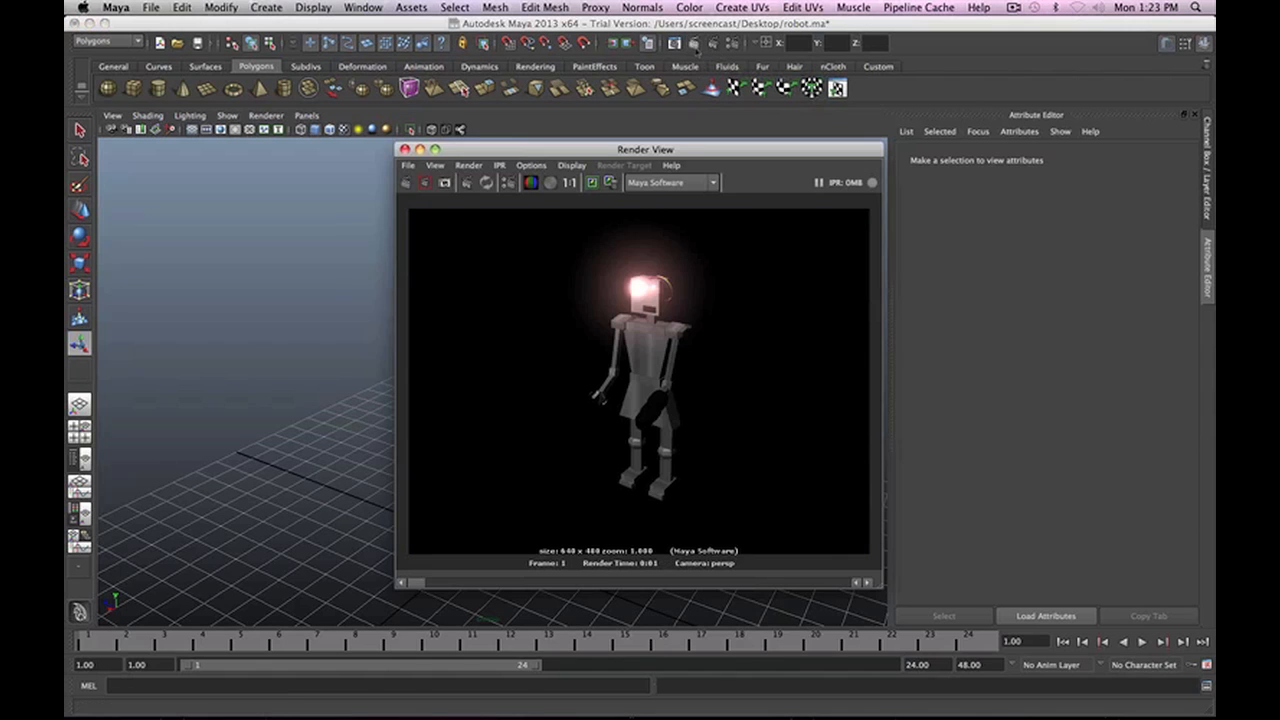
drag(660, 149, 888, 118)
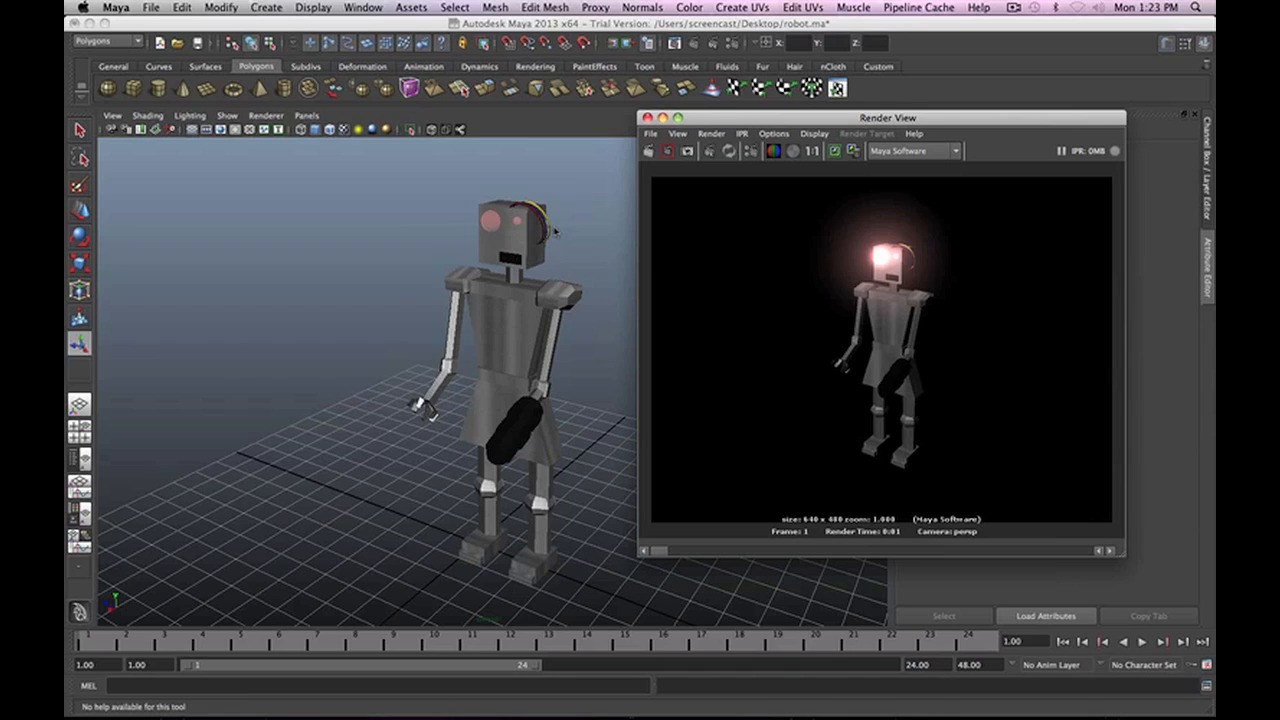
Close the render window and set the Glow Intensity of the eyes material to 0.535.
scroll(556, 229, up, 8)
alt+middle_drag(483, 205, 418, 415)
alt+drag(418, 415, 460, 409)
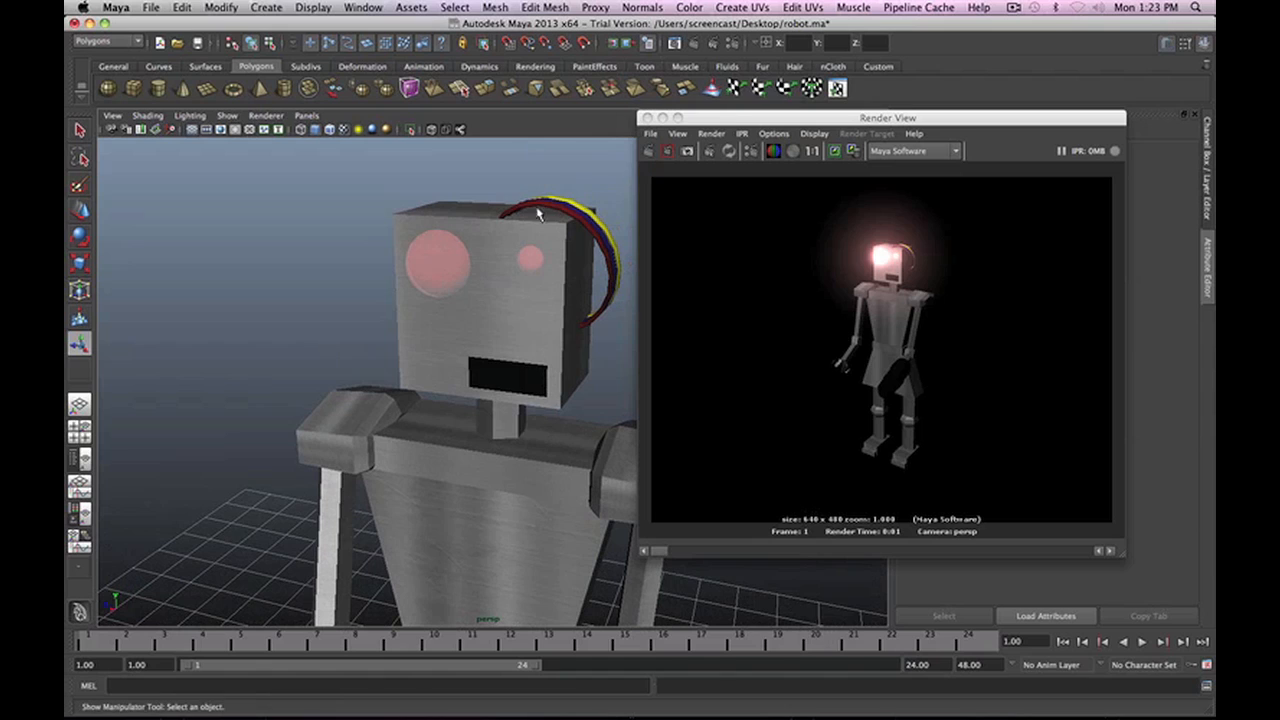
click(445, 260)
click(604, 384)
key(z)
click(648, 118)
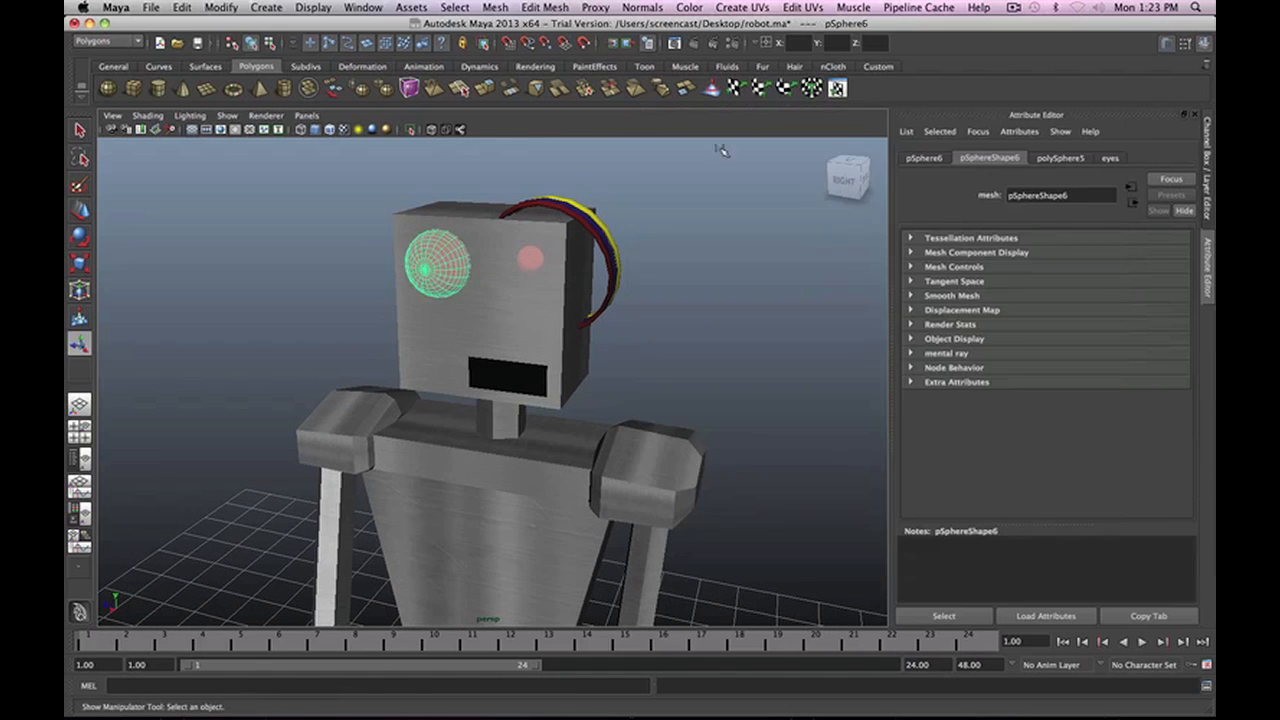
click(1121, 152)
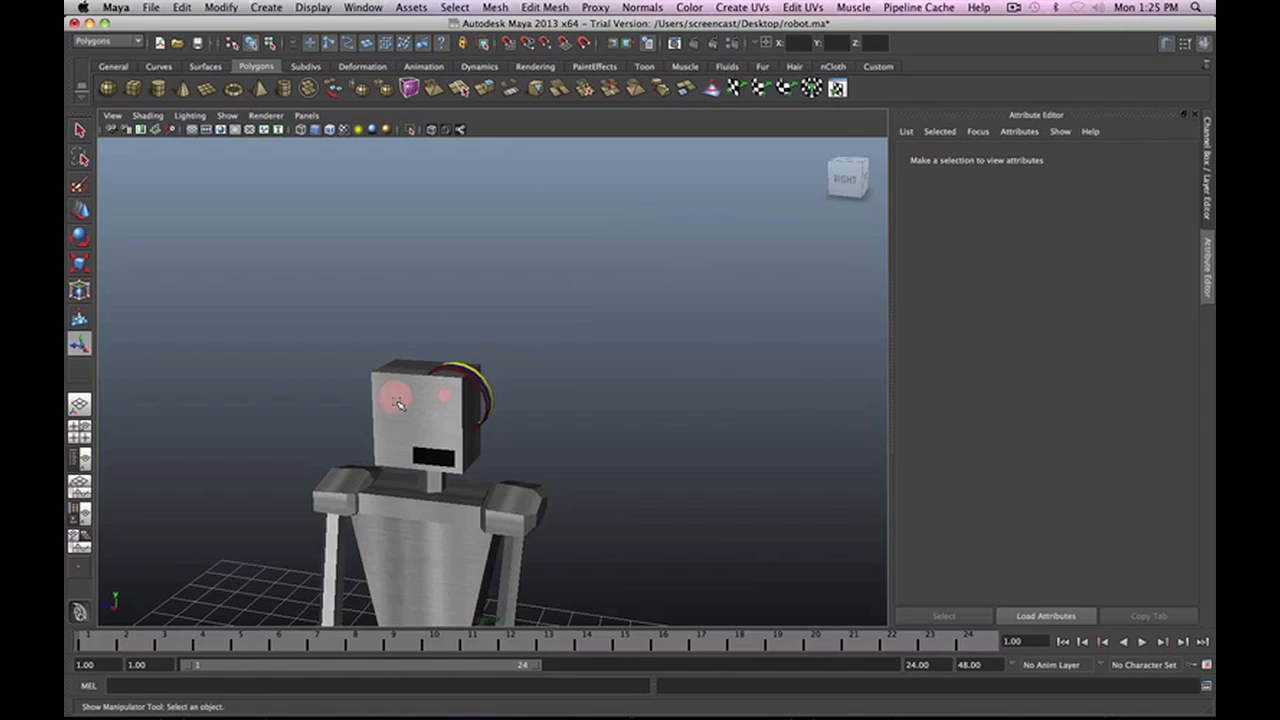
click(396, 402)
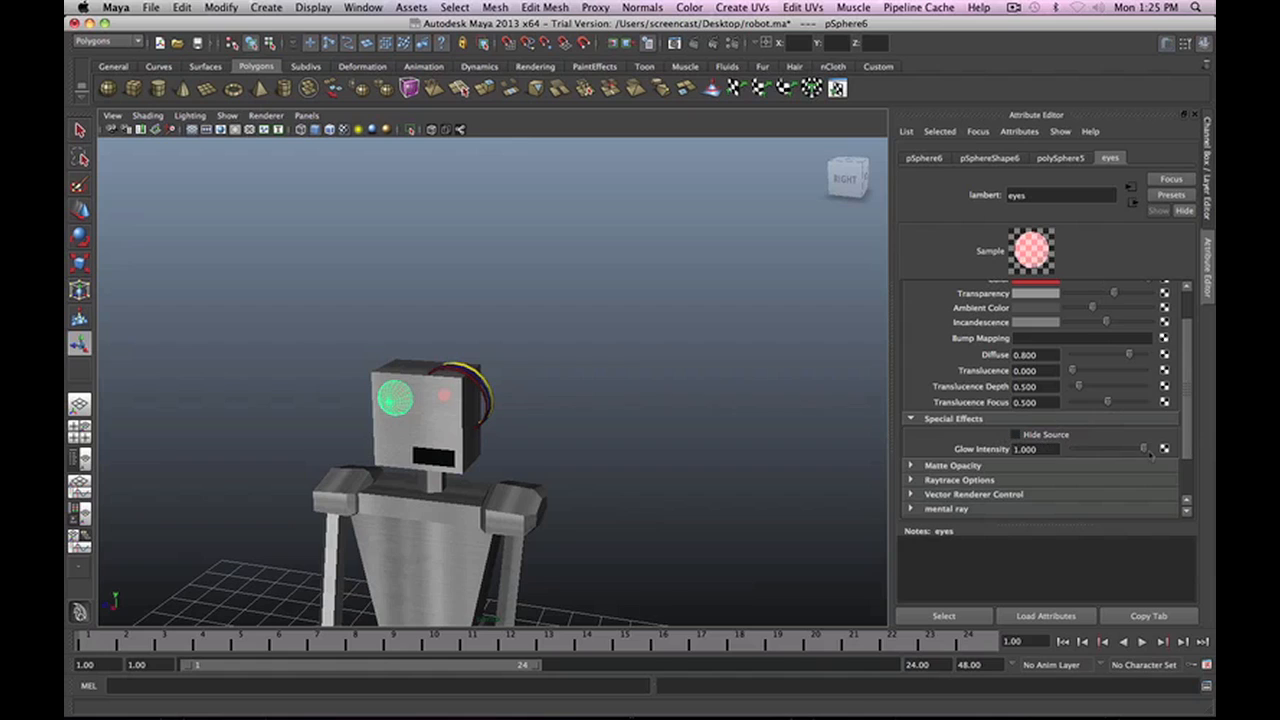
drag(1144, 450, 1114, 455)
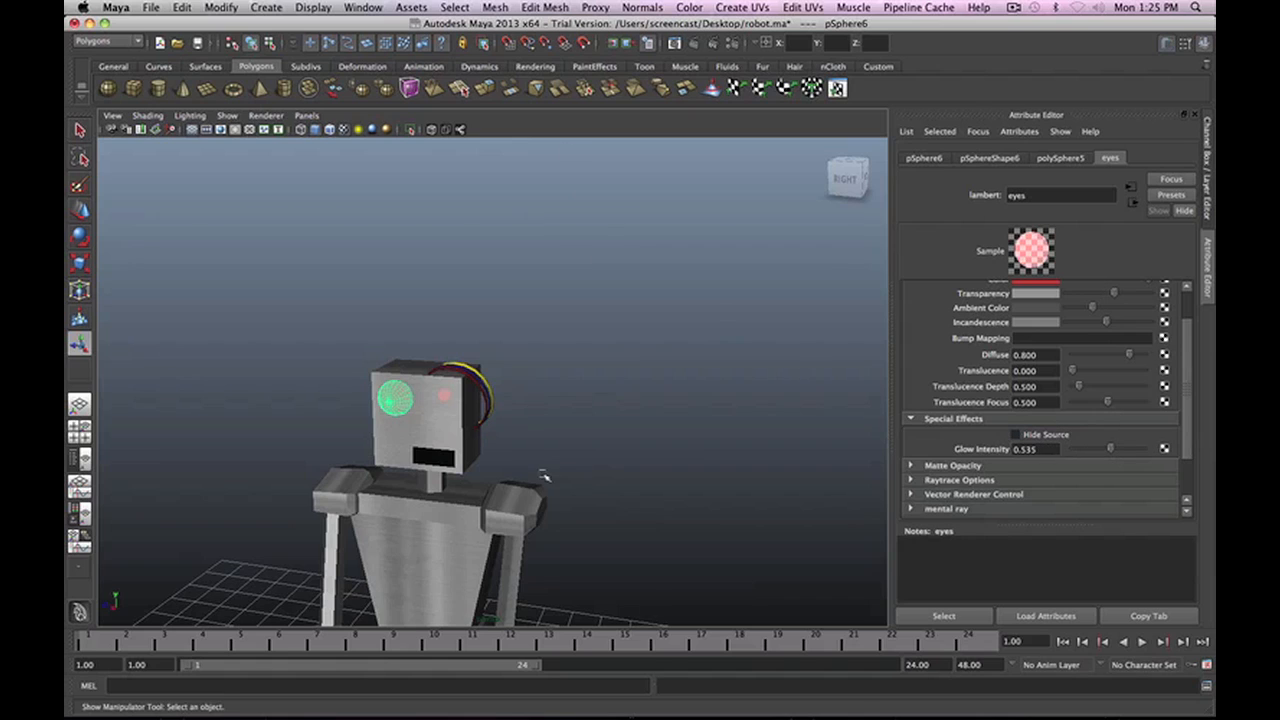
Render a closer view of the robot's upper body to check the reduced eye glow.
alt+middle_drag(544, 476, 598, 365)
scroll(598, 363, up, 5)
alt+middle_drag(562, 220, 569, 392)
scroll(572, 352, up, 3)
scroll(610, 282, down, 3)
scroll(610, 284, down, 2)
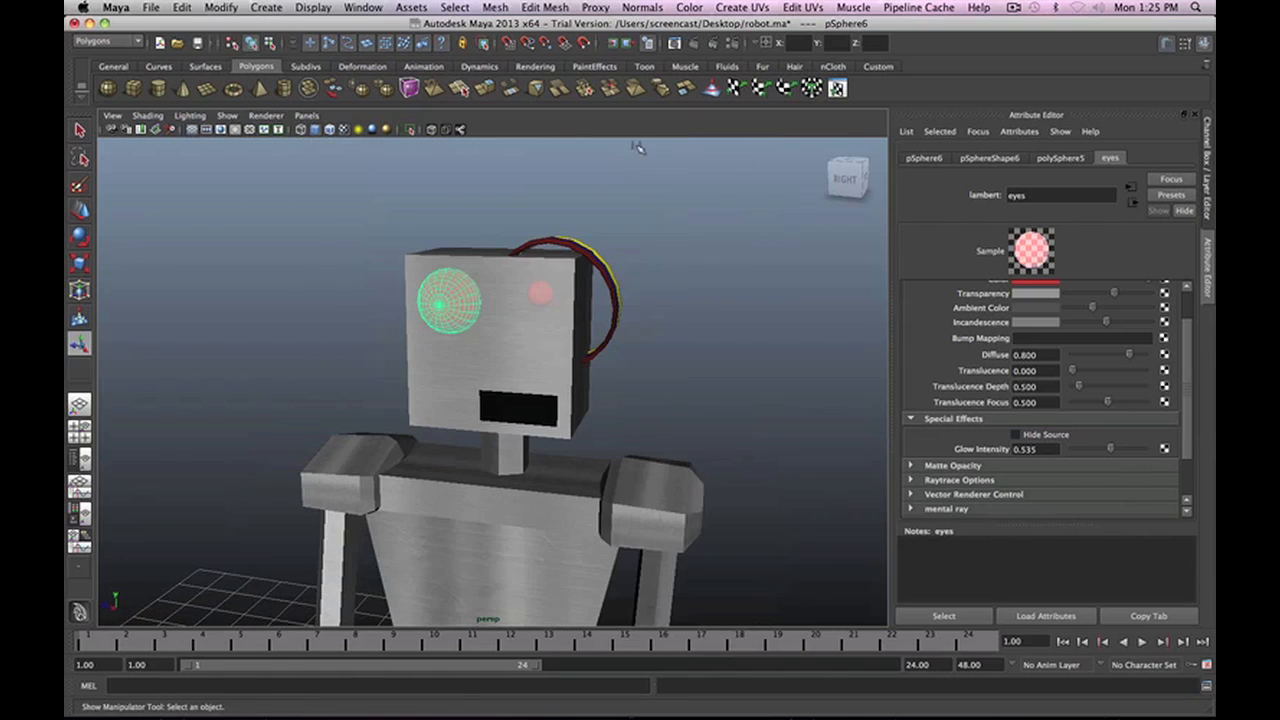
click(692, 43)
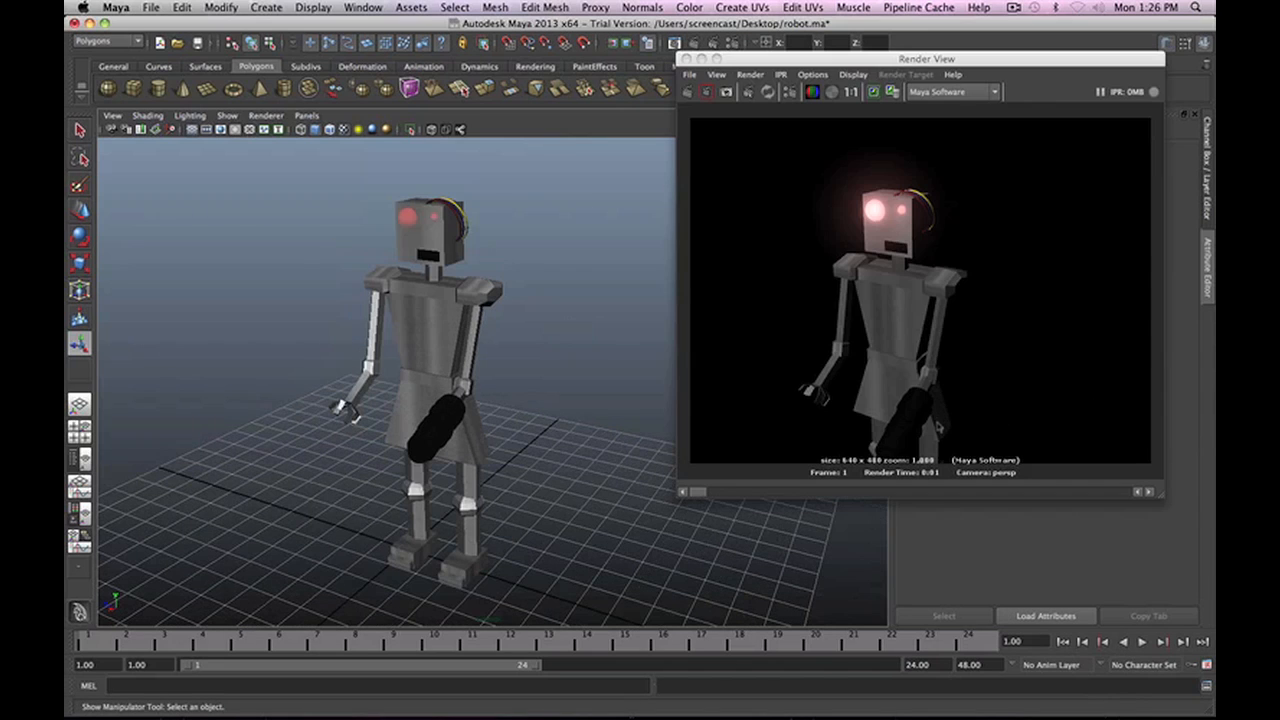
Re-render the whole robot from the current view and again from a different angle.
click(689, 91)
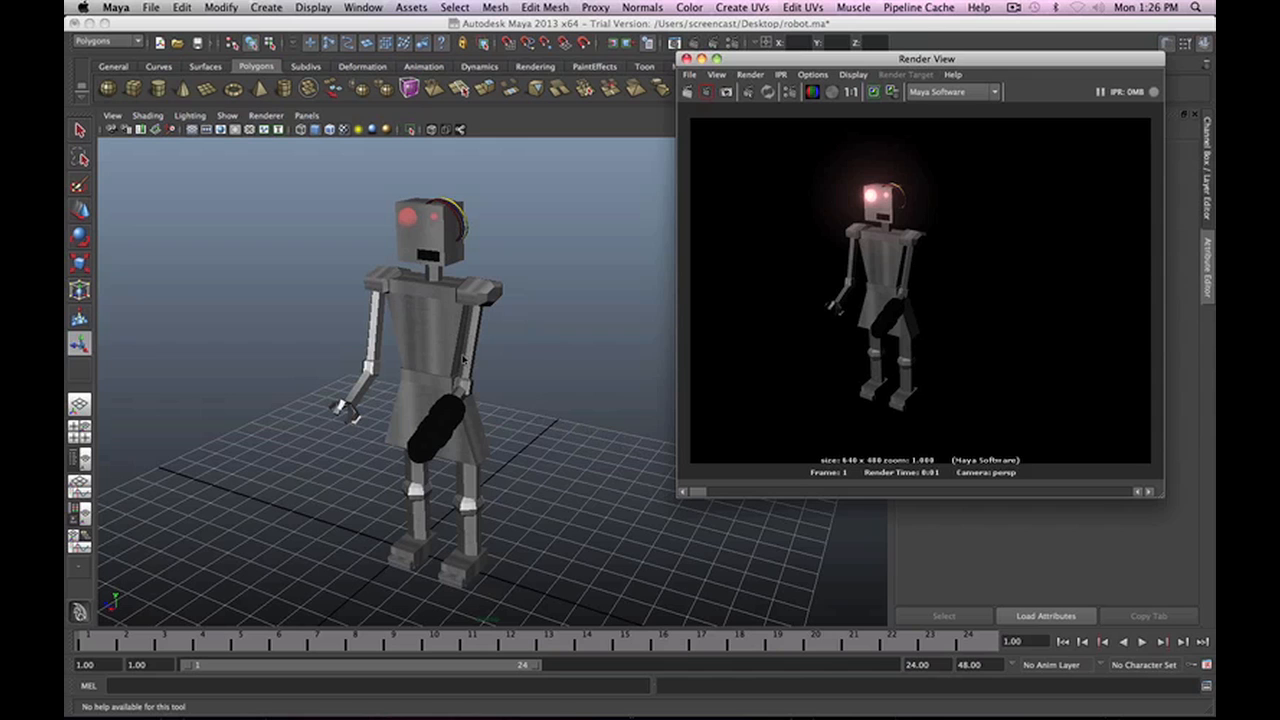
alt+drag(464, 361, 562, 341)
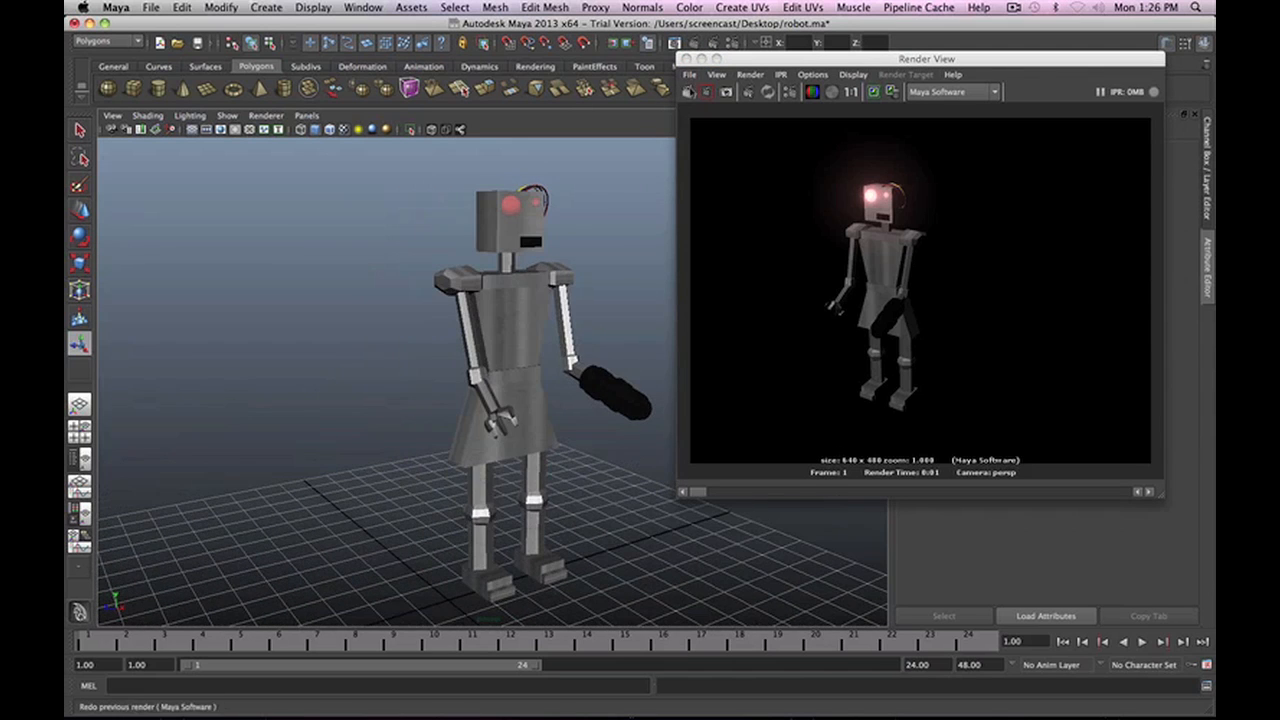
click(689, 90)
Create an ambient light in the scene.
click(182, 8)
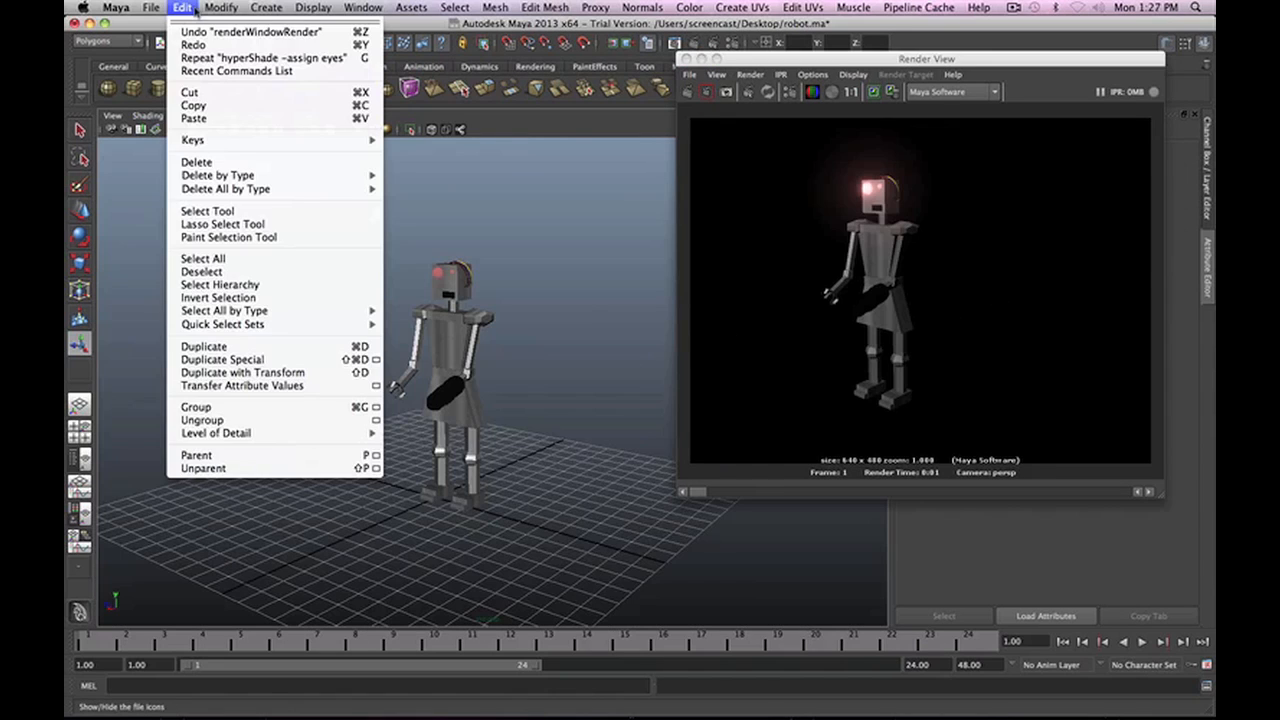
mouse_move(266, 10)
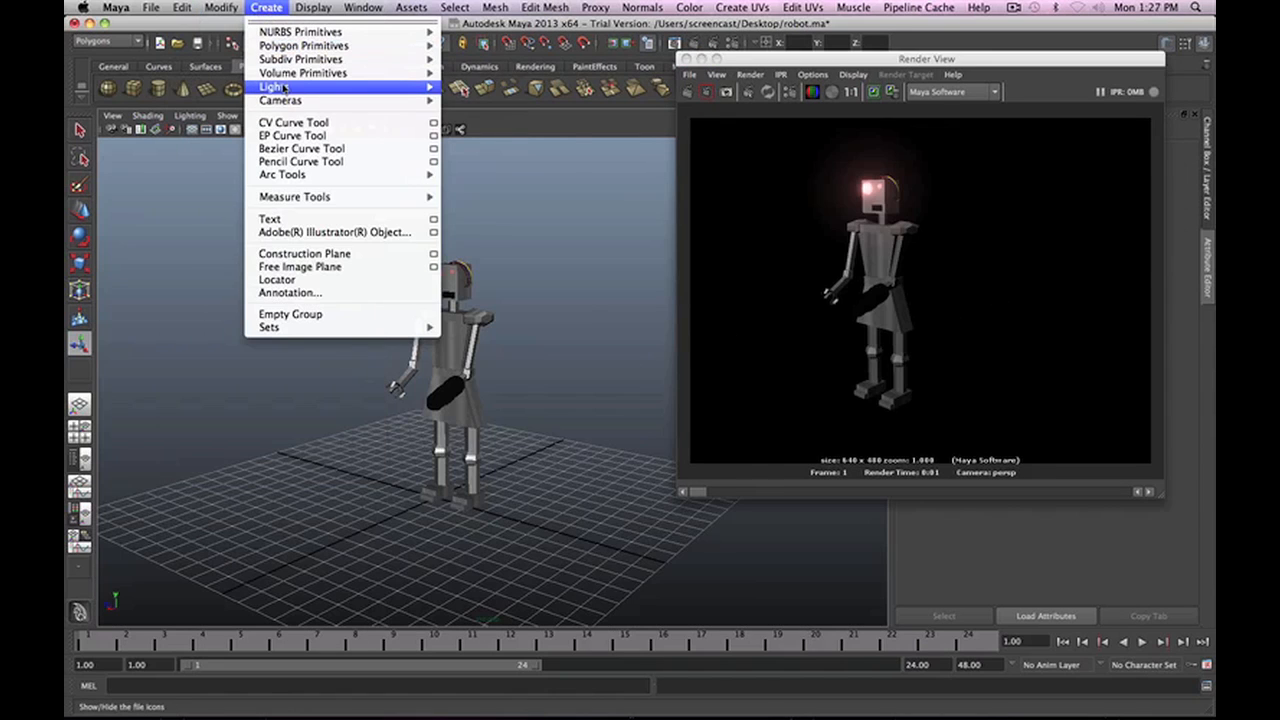
mouse_move(284, 89)
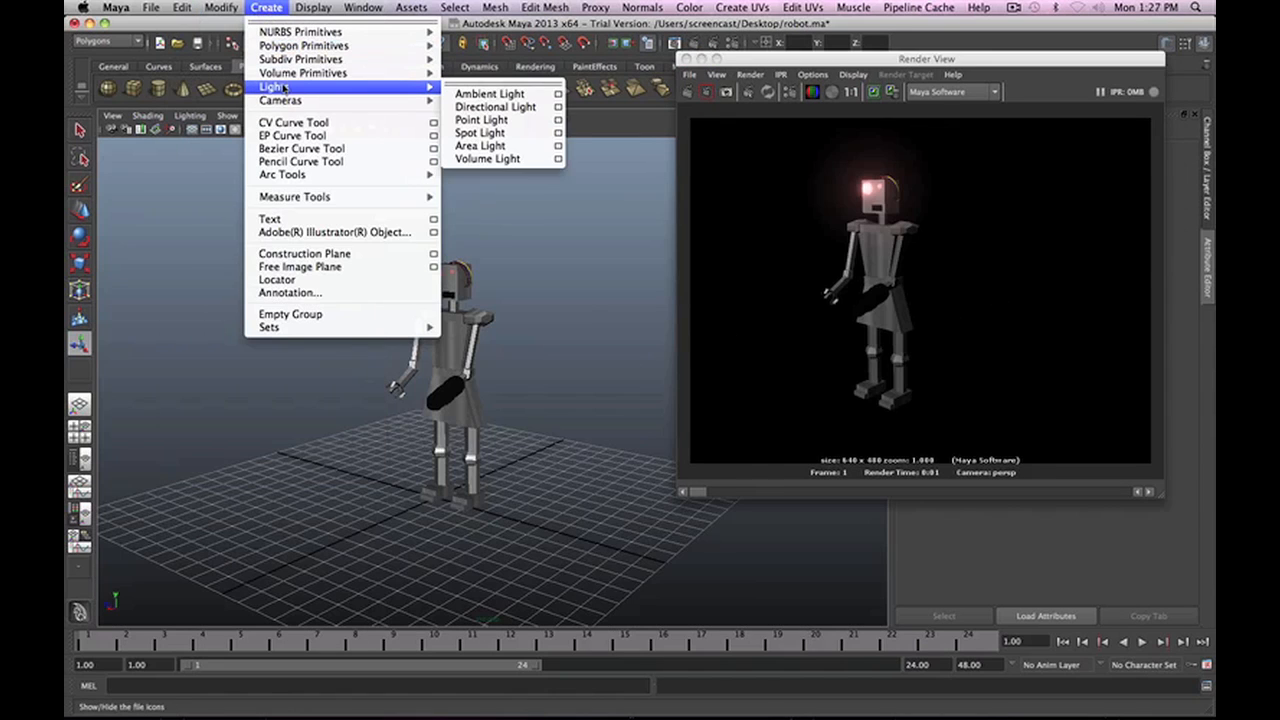
click(525, 97)
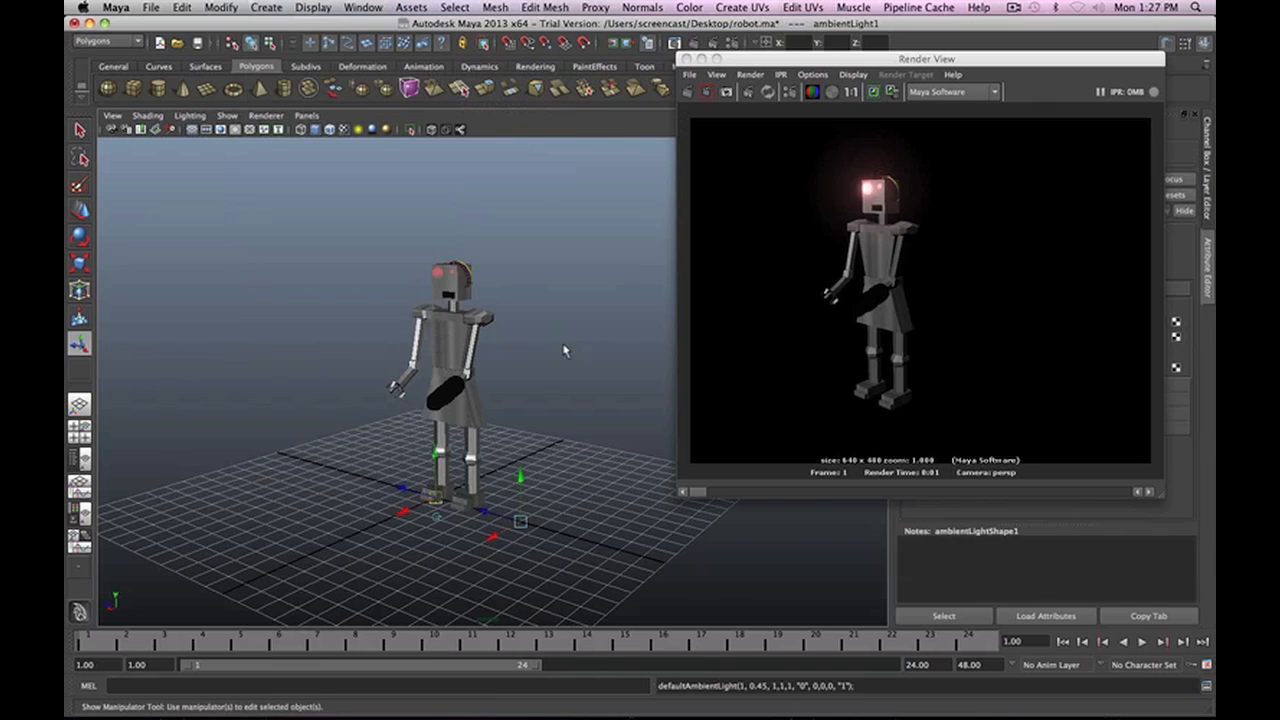
scroll(565, 345, up, 3)
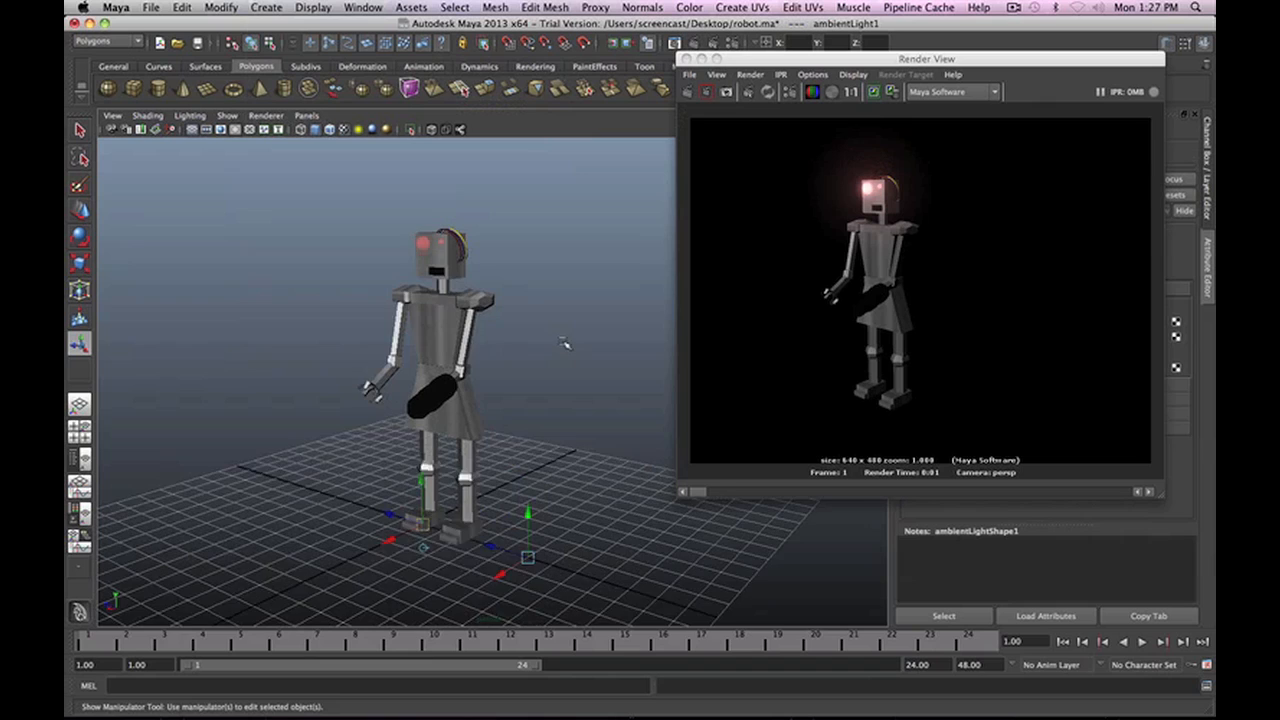
Render the scene with the new ambient light and move that light up and out in front of the robot.
click(686, 92)
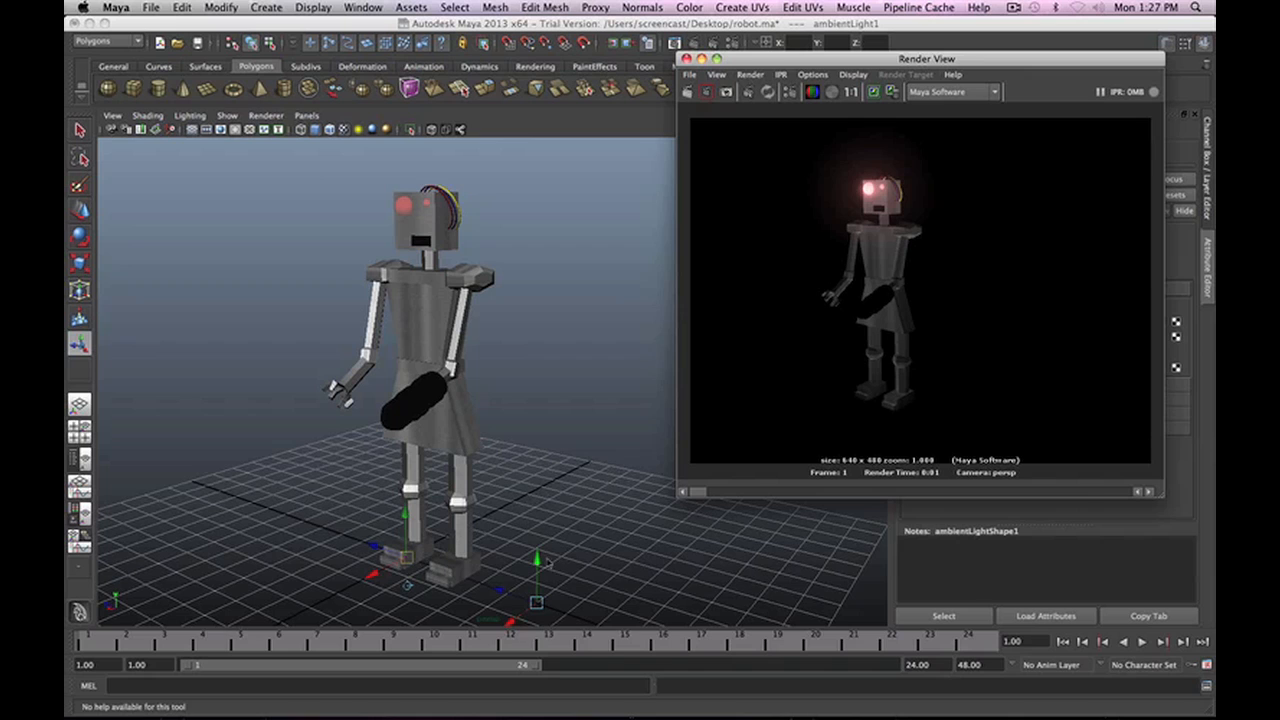
alt+middle_drag(551, 558, 529, 423)
scroll(529, 423, up, 5)
scroll(529, 423, down, 5)
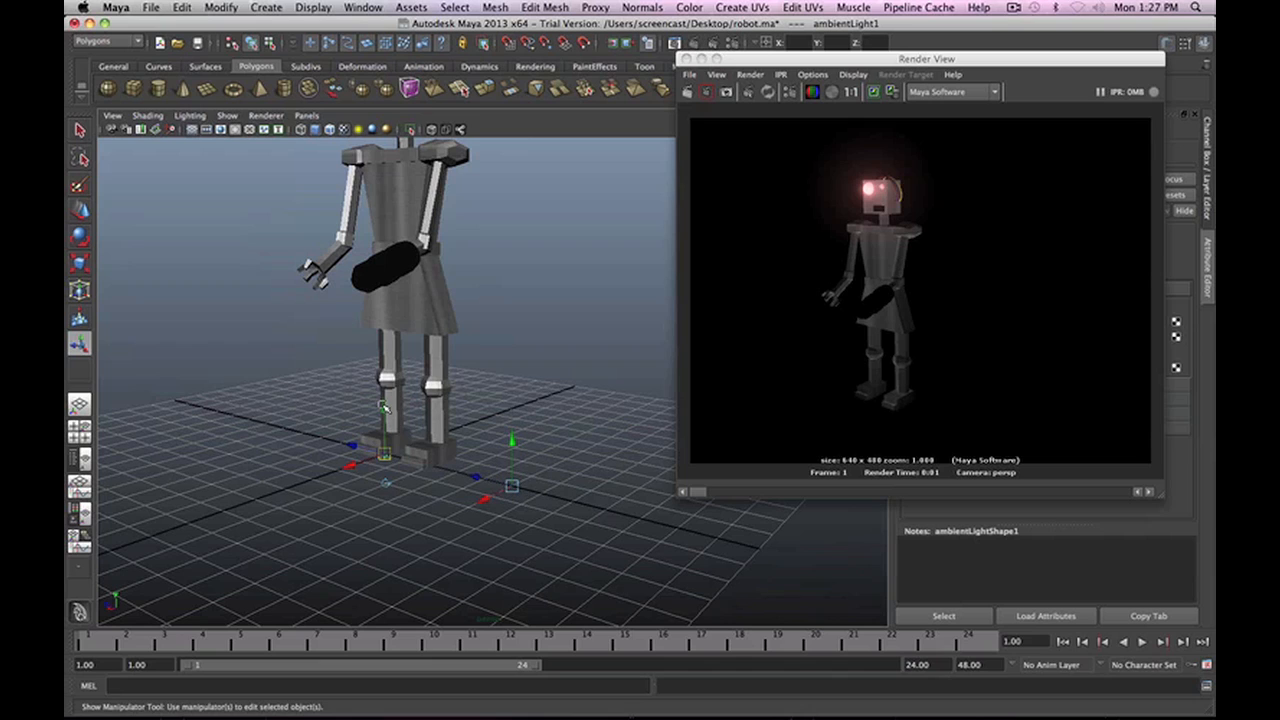
drag(384, 407, 198, 285)
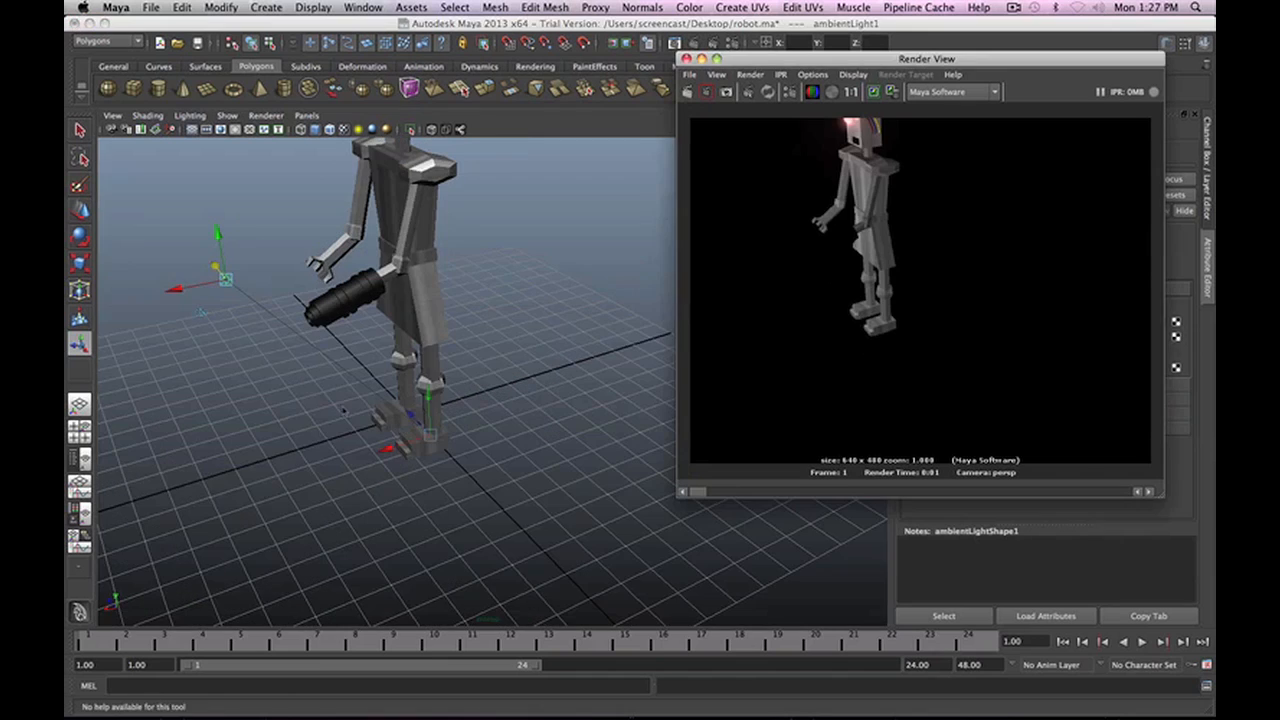
Render the whole robot from the front with the repositioned ambient light.
alt+drag(303, 400, 352, 391)
alt+drag(500, 263, 510, 390)
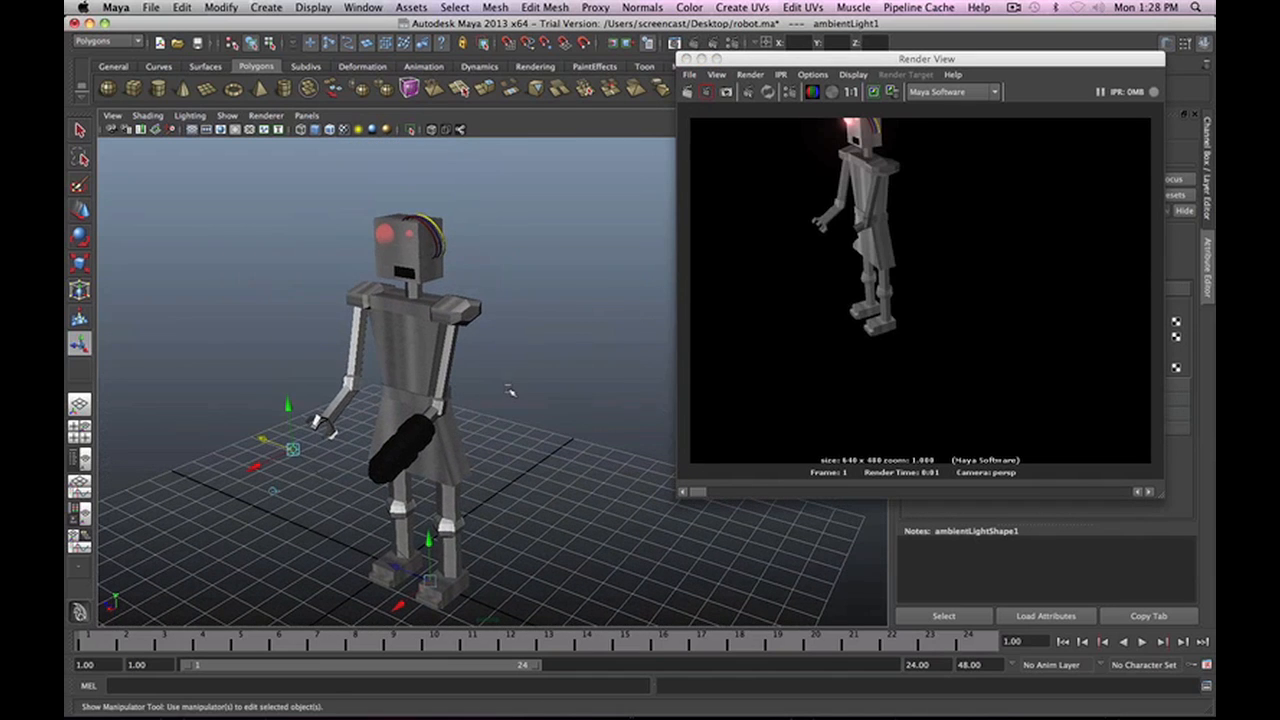
click(687, 92)
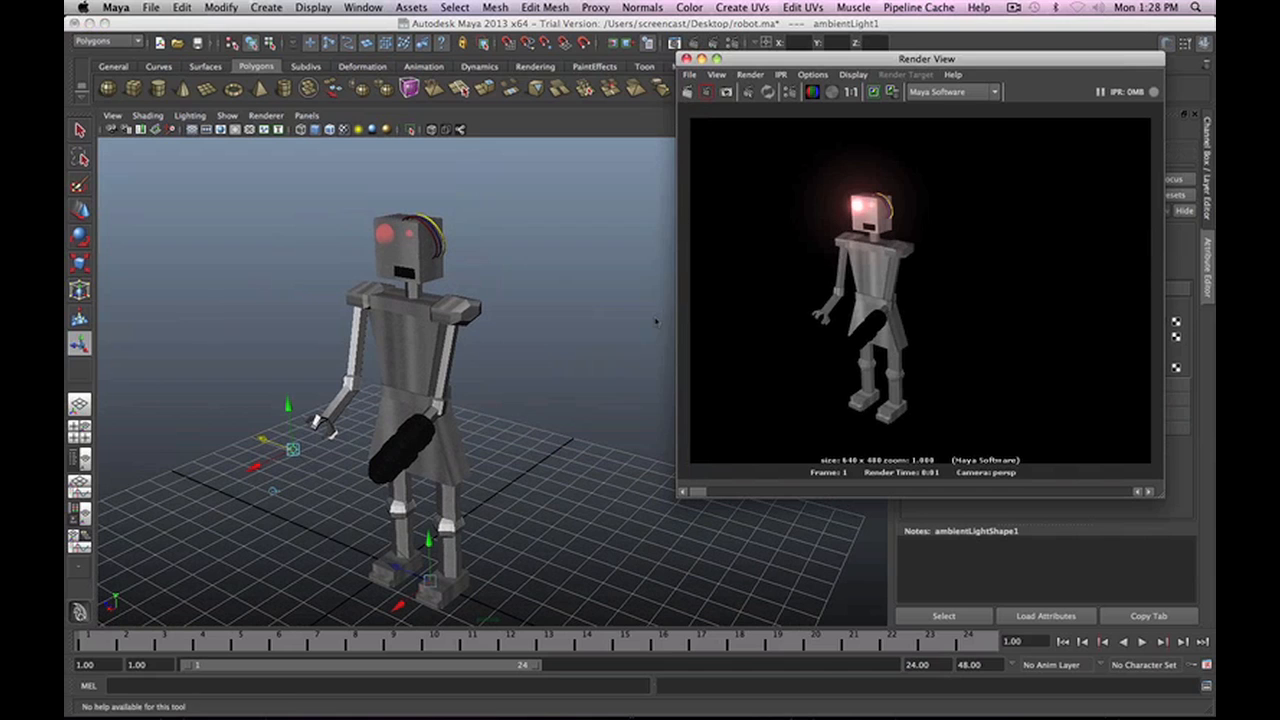
scroll(601, 499, down, 2)
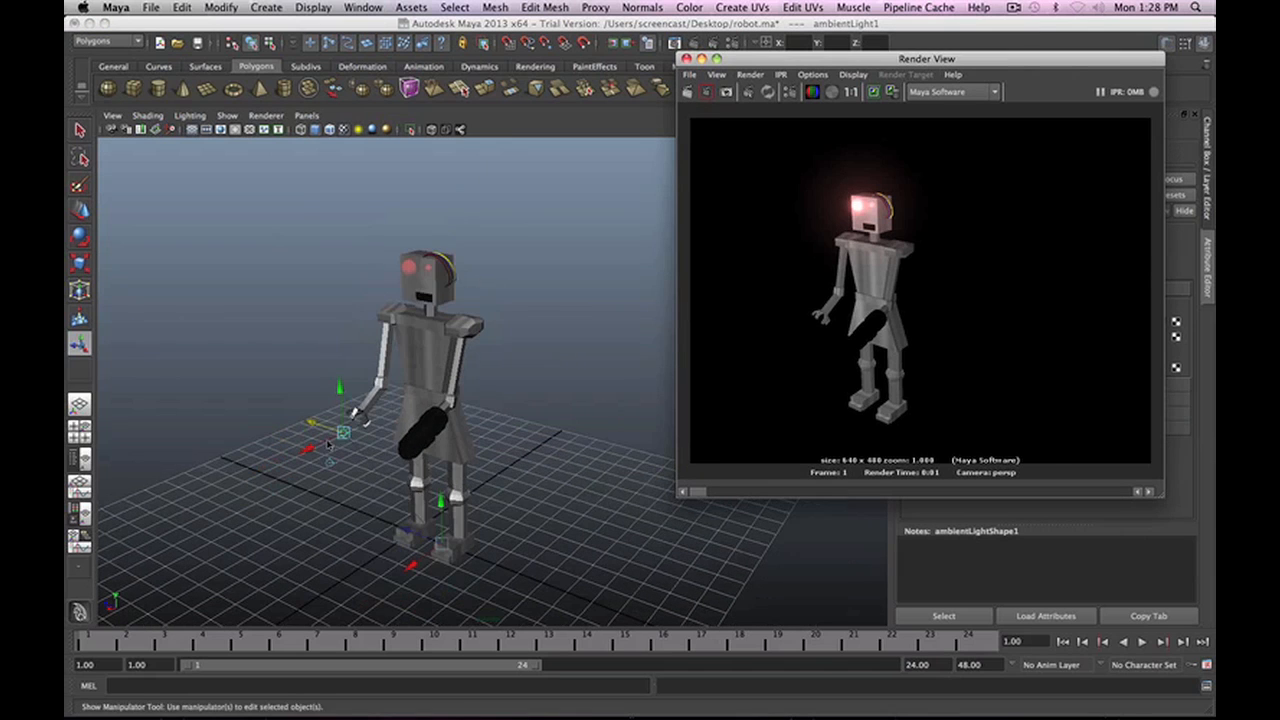
Set the ambient light's Intensity to 0.609 and re-render the robot.
drag(946, 59, 494, 51)
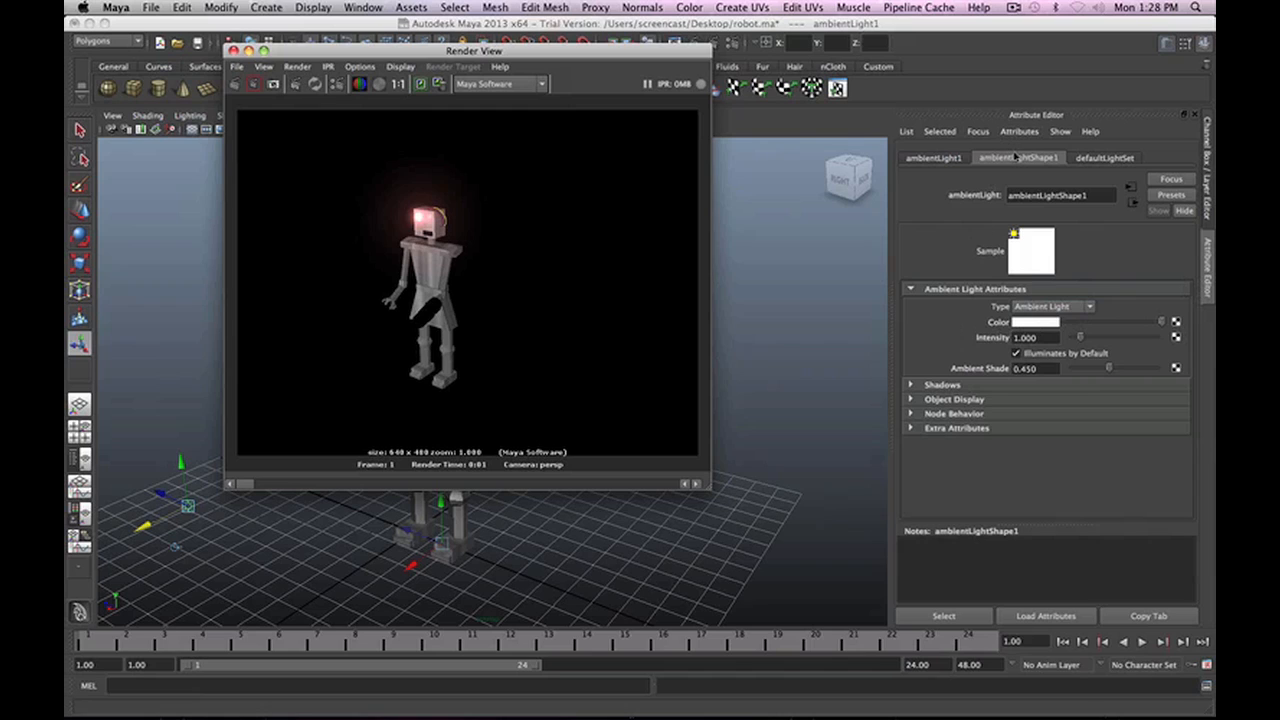
click(1016, 157)
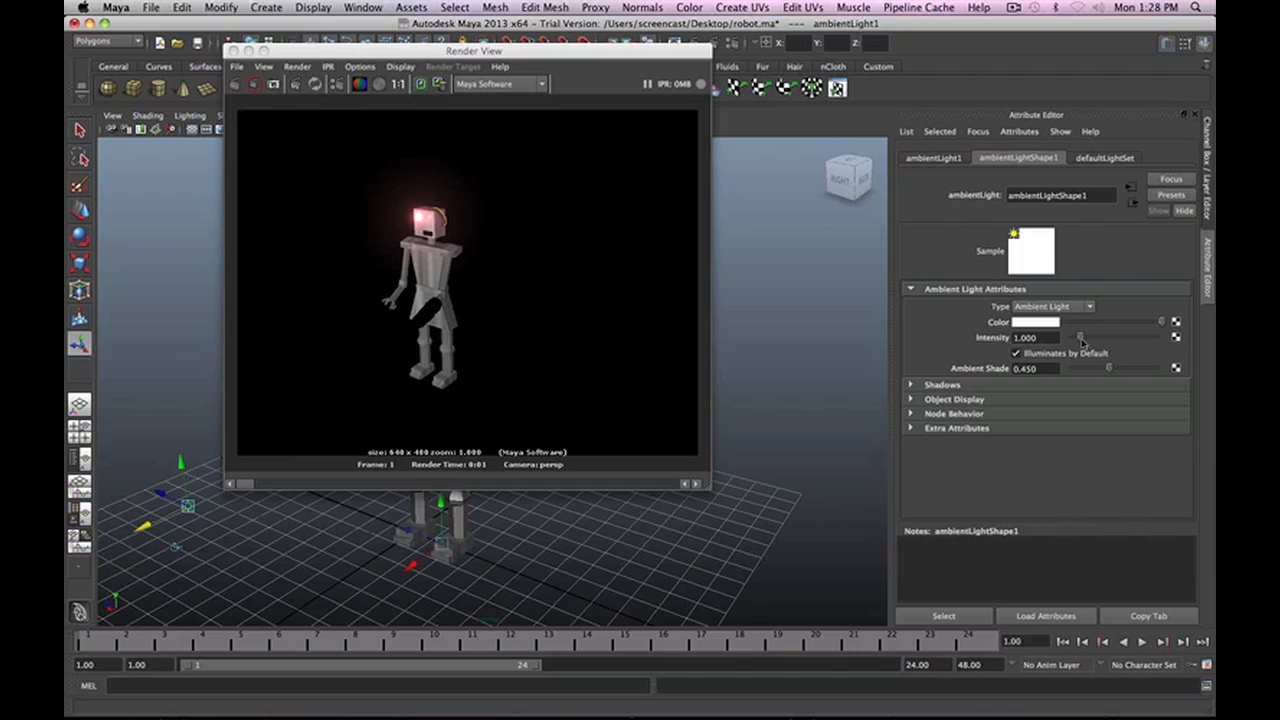
drag(1081, 342, 1078, 342)
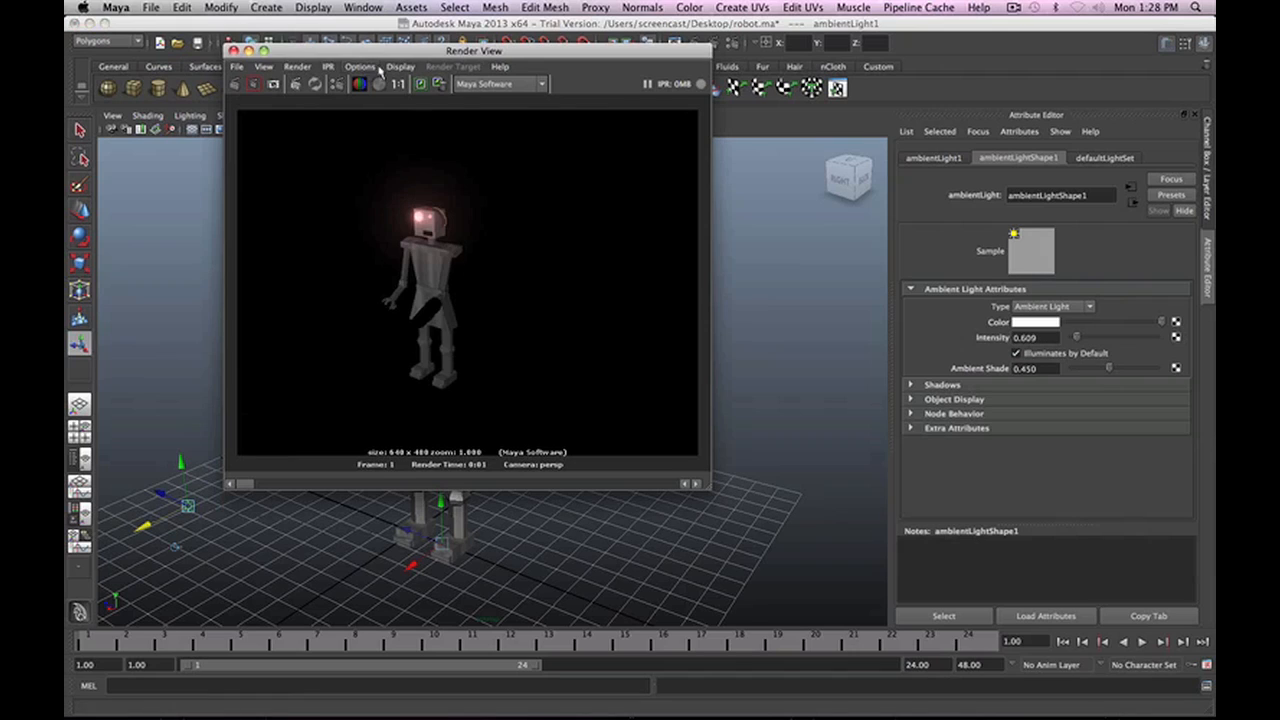
drag(364, 51, 845, 89)
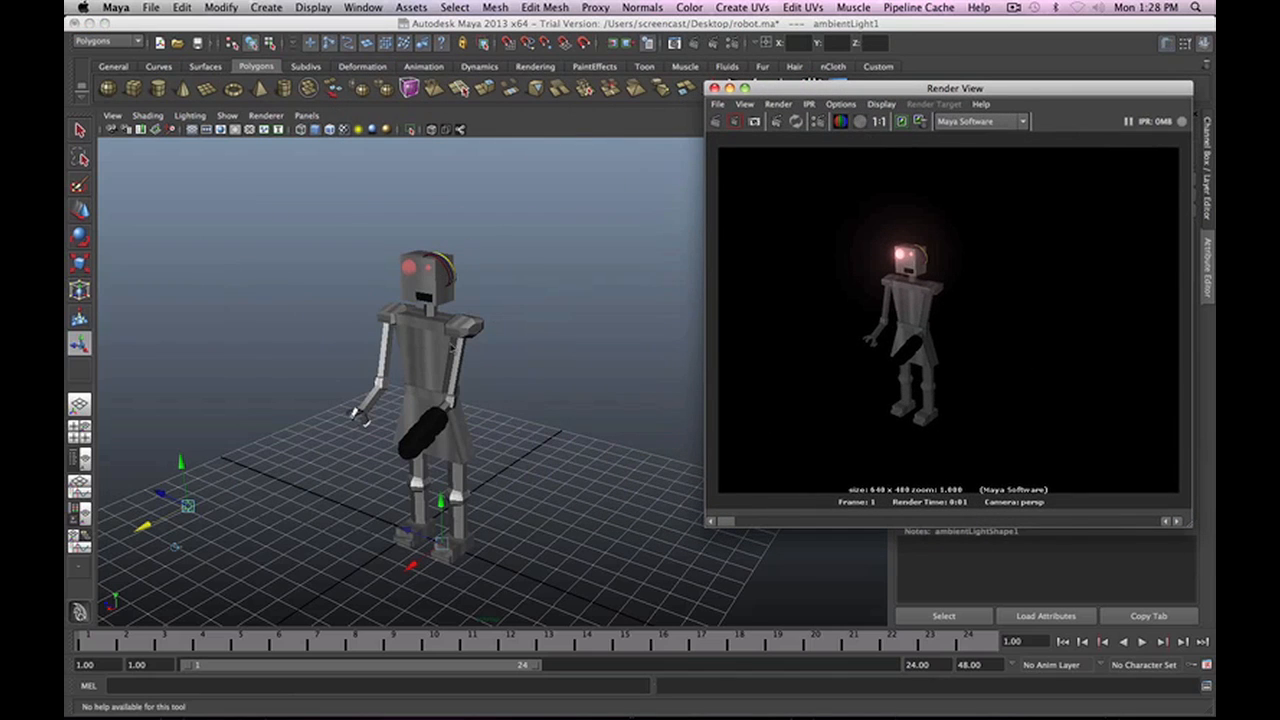
Render the robot from behind, from the side and from the front to check the dimmed ambient lighting.
mouse_move(331, 496)
alt+mouse_down()
mouse_move(484, 438)
mouse_move(328, 463)
alt+mouse_up()
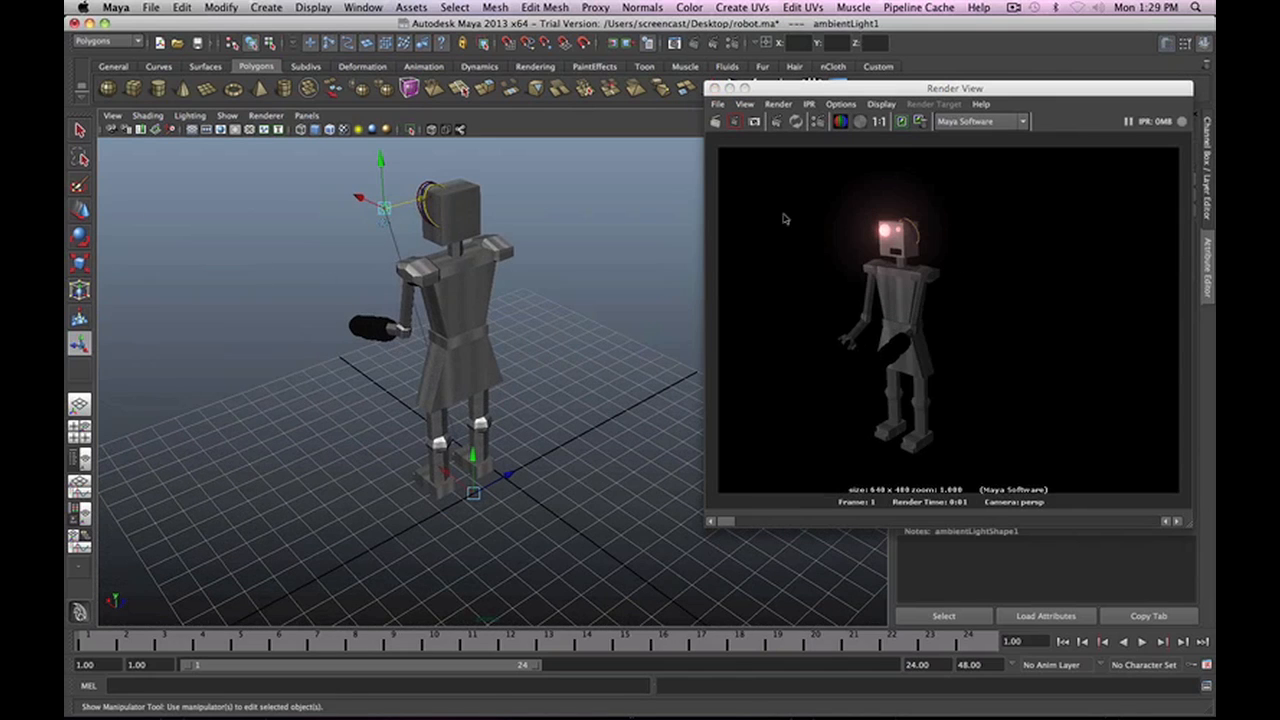
click(734, 124)
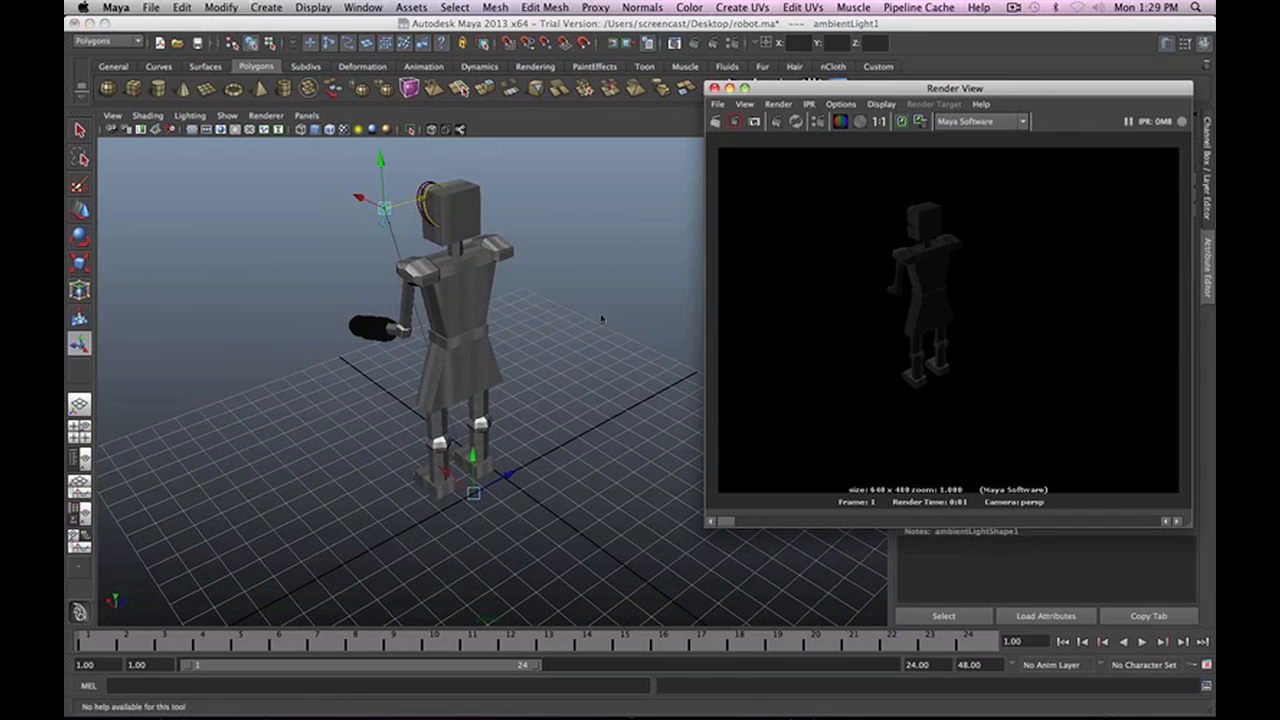
alt+drag(350, 446, 438, 429)
click(734, 121)
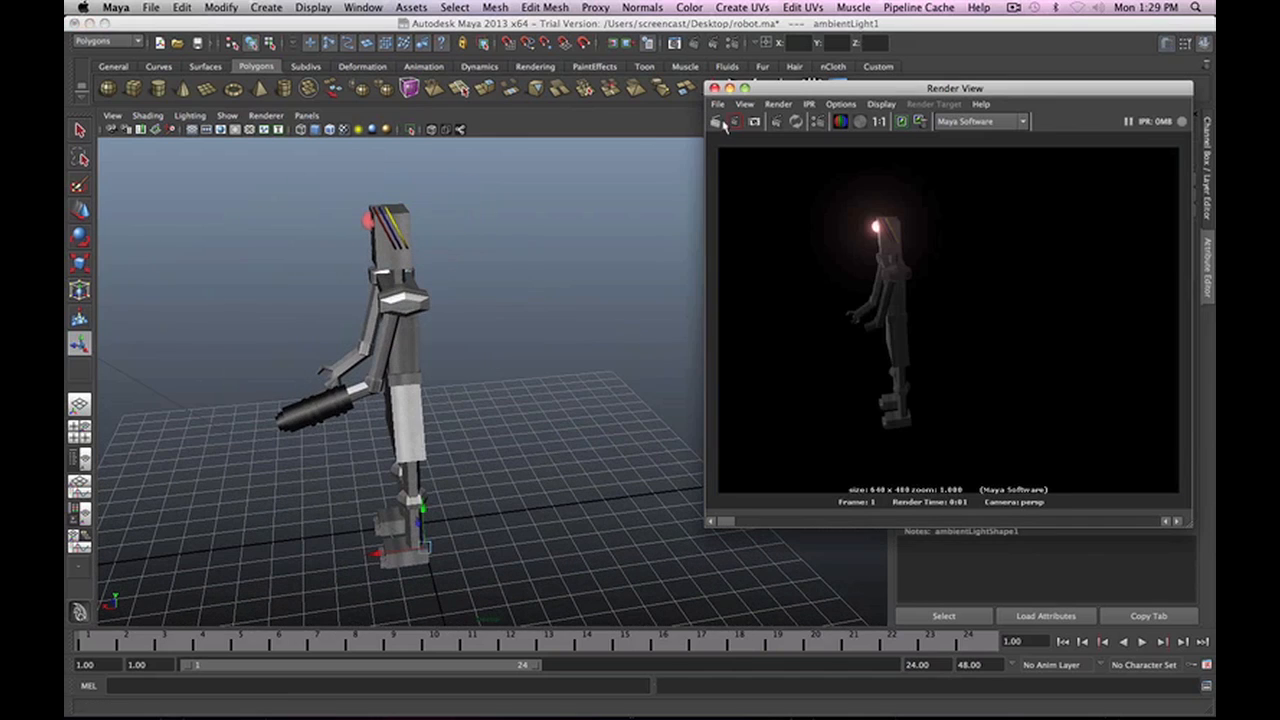
alt+drag(359, 459, 448, 470)
scroll(430, 479, down, 5)
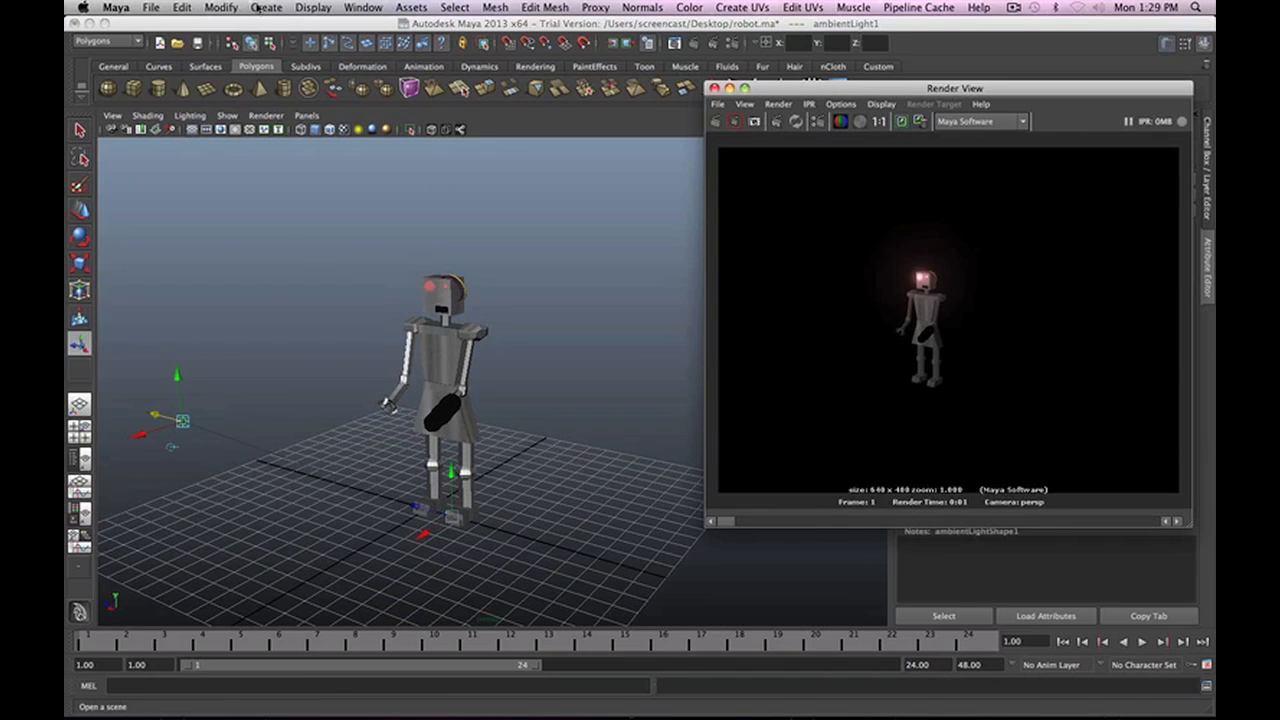
Create a directional light in the scene.
click(262, 7)
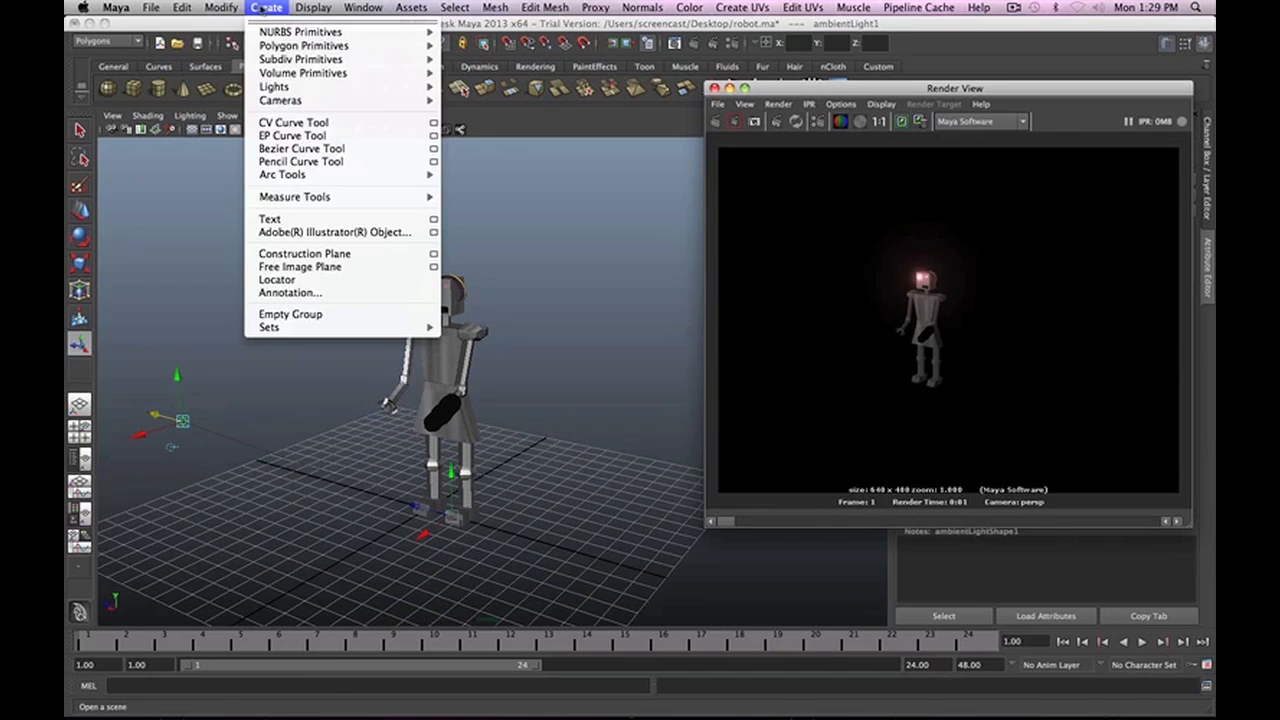
mouse_move(415, 87)
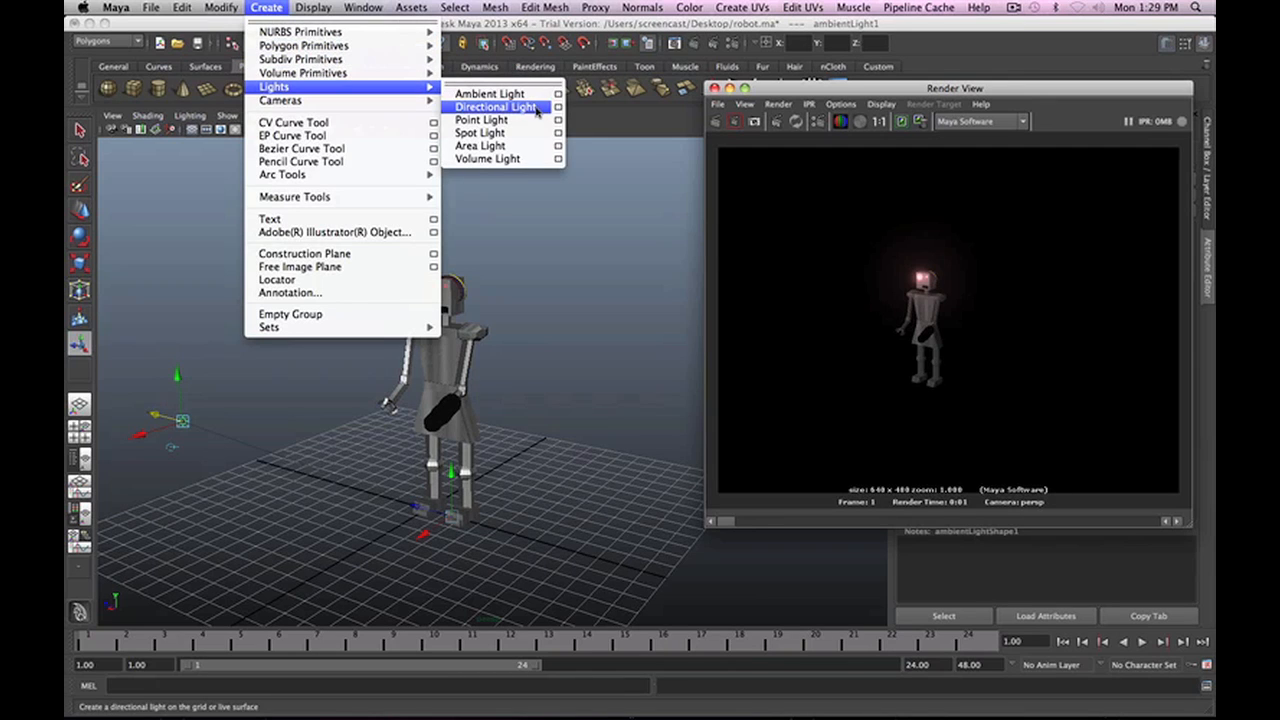
click(496, 107)
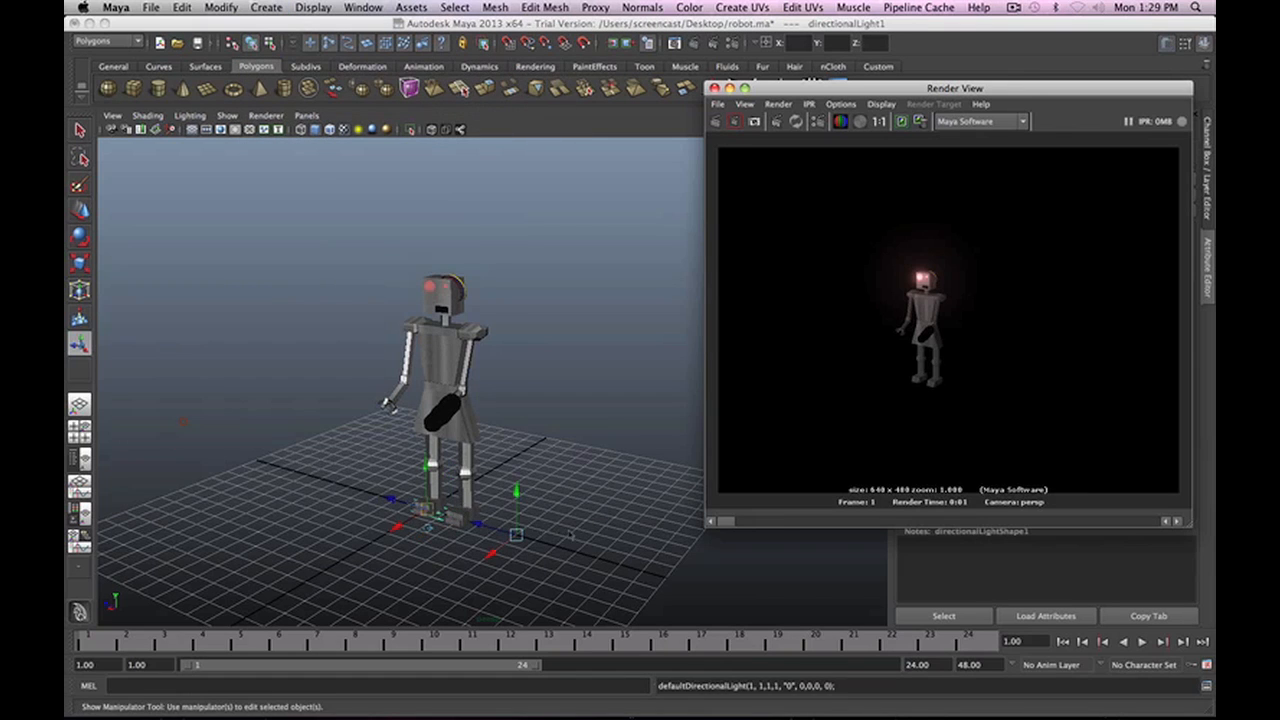
Move the directional light high up behind the robot and render the scene from behind.
scroll(571, 535, up, 5)
scroll(547, 566, up, 3)
alt+middle_drag(547, 566, 506, 343)
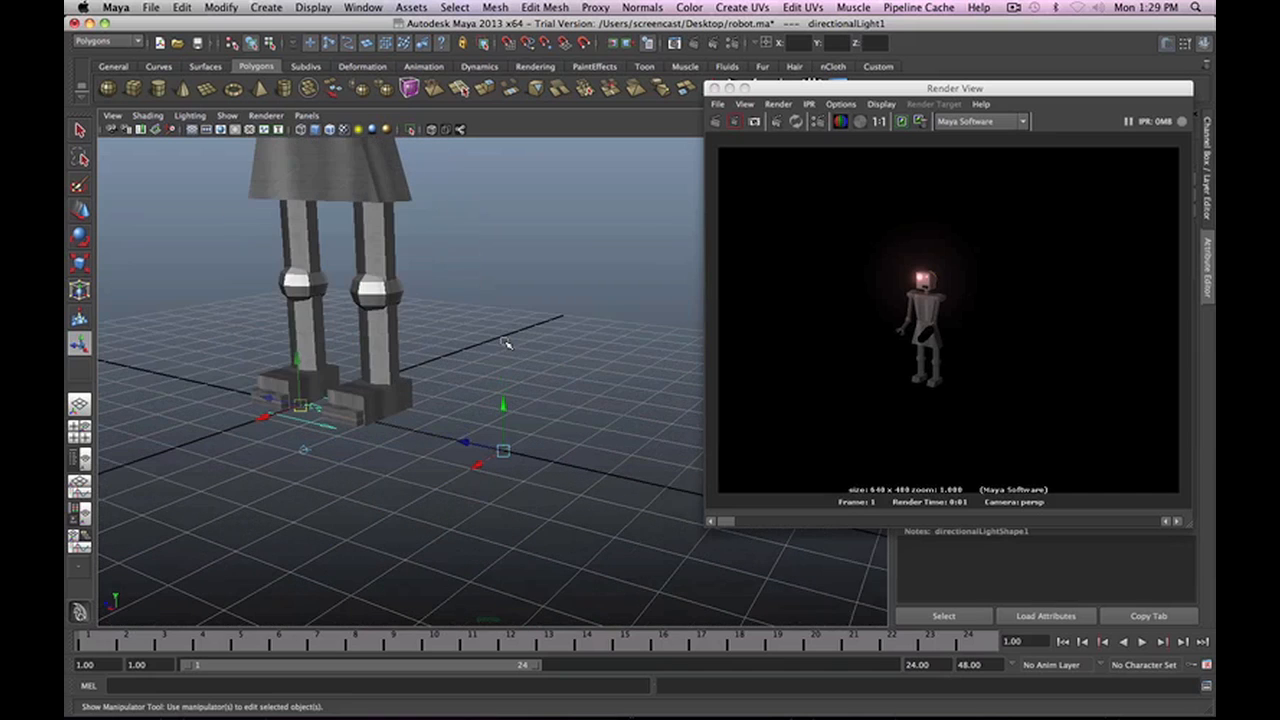
scroll(506, 355, down, 2)
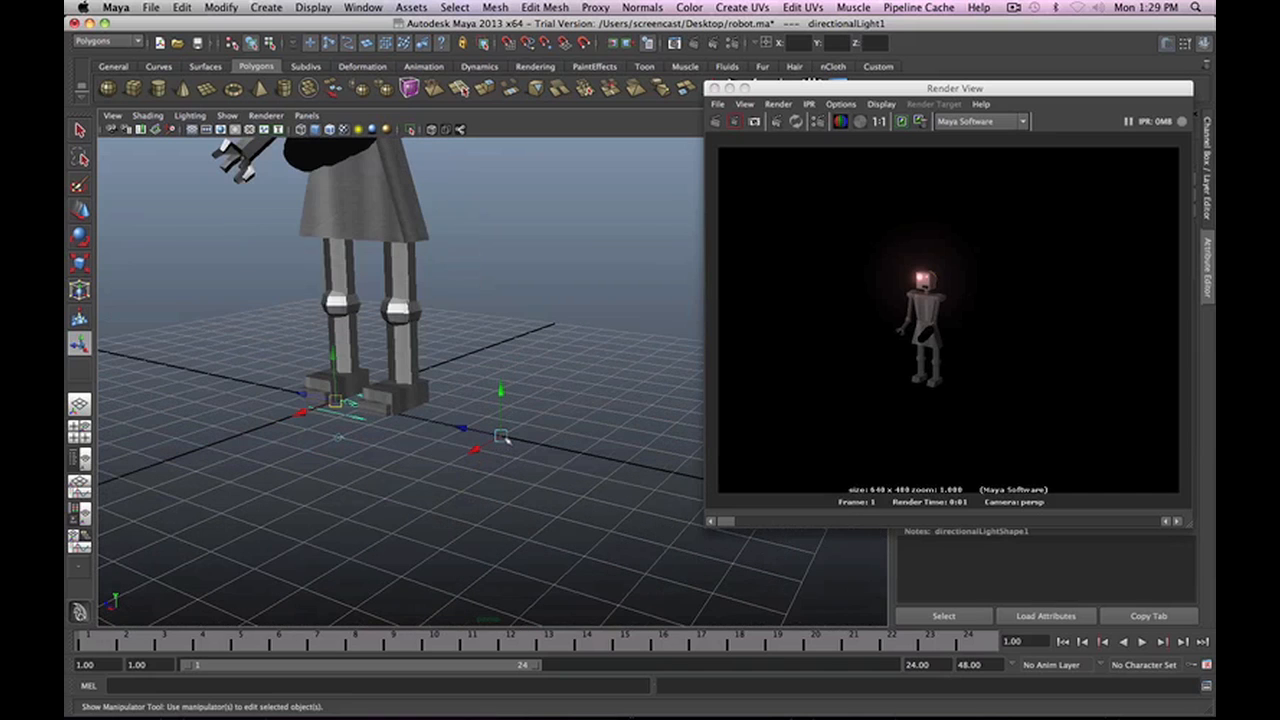
drag(302, 416, 492, 346)
alt+drag(492, 350, 546, 430)
scroll(546, 430, down, 3)
alt+drag(527, 329, 500, 140)
scroll(521, 287, down, 3)
alt+drag(518, 300, 348, 280)
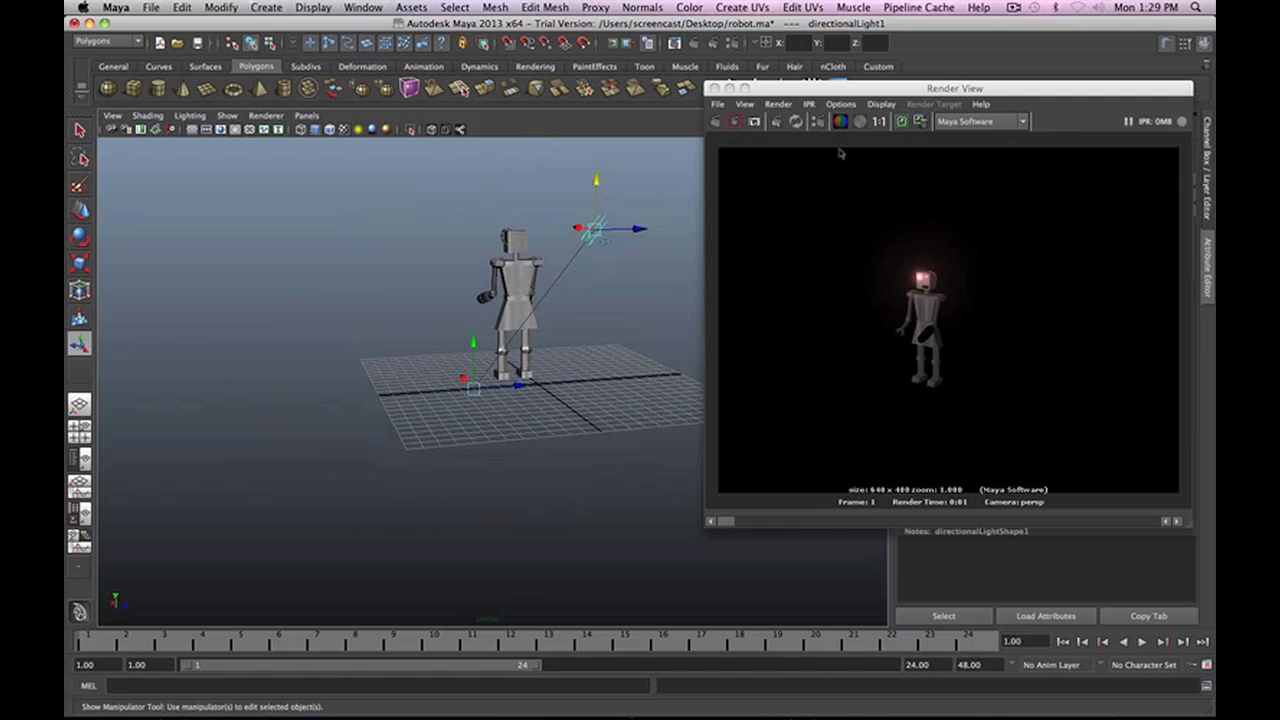
click(717, 121)
Lower the directional light, bring it close to the robot's back, and re-render.
alt+drag(443, 321, 510, 329)
scroll(509, 329, up, 4)
alt+middle_drag(578, 242, 464, 377)
scroll(480, 360, up, 4)
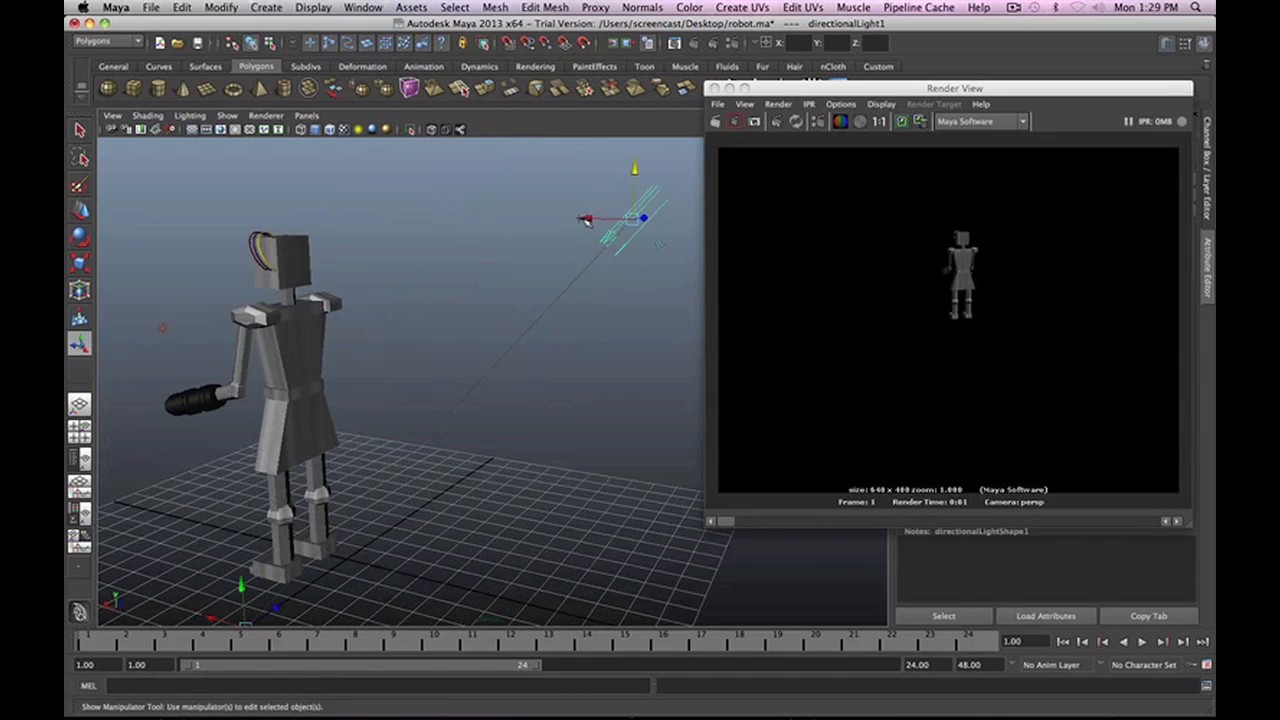
drag(586, 217, 388, 230)
drag(436, 165, 438, 314)
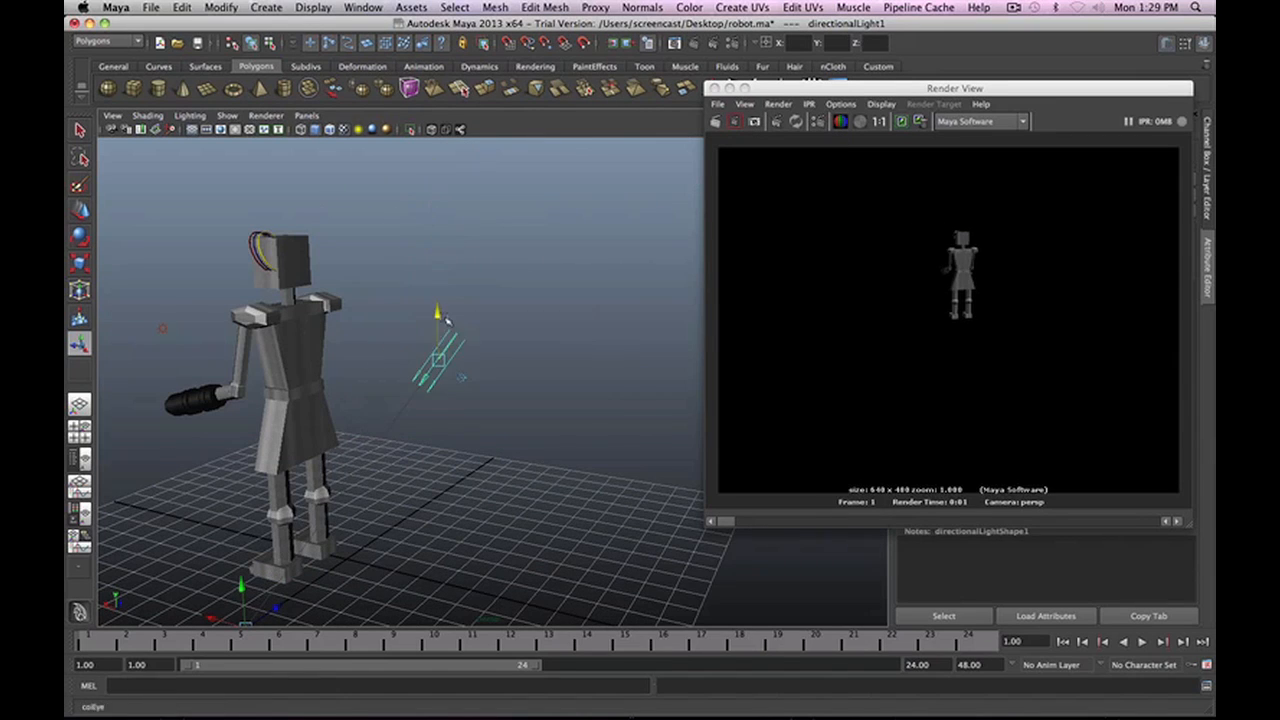
drag(396, 356, 341, 351)
click(714, 121)
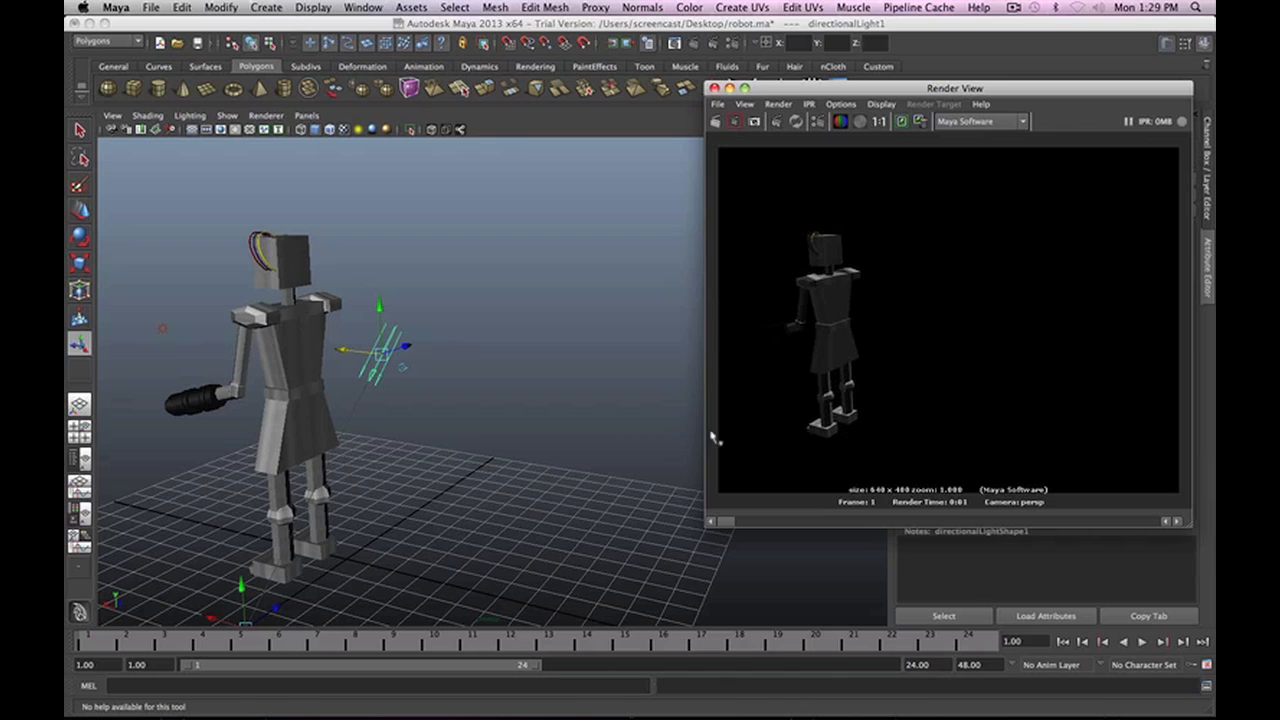
Pull the directional light back and up to an origin of about -4.6, 9.3, 0, adjust its aim point, and re-render.
key(t)
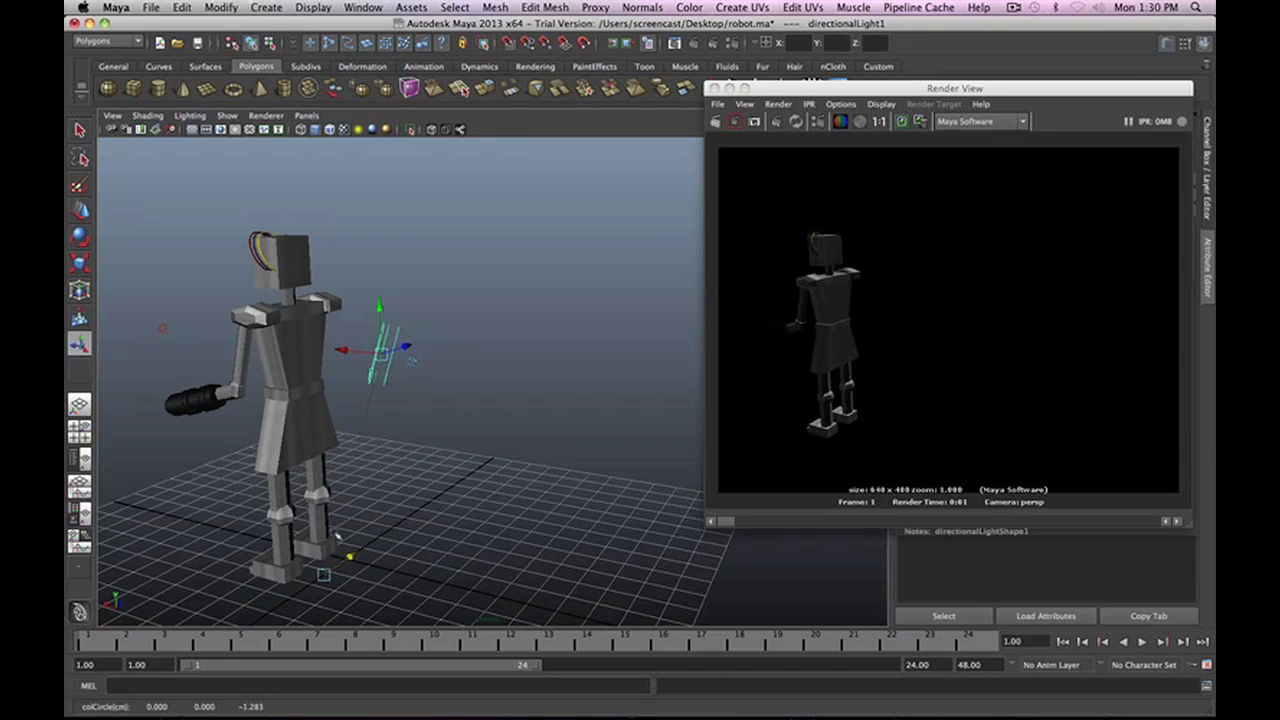
drag(346, 350, 413, 355)
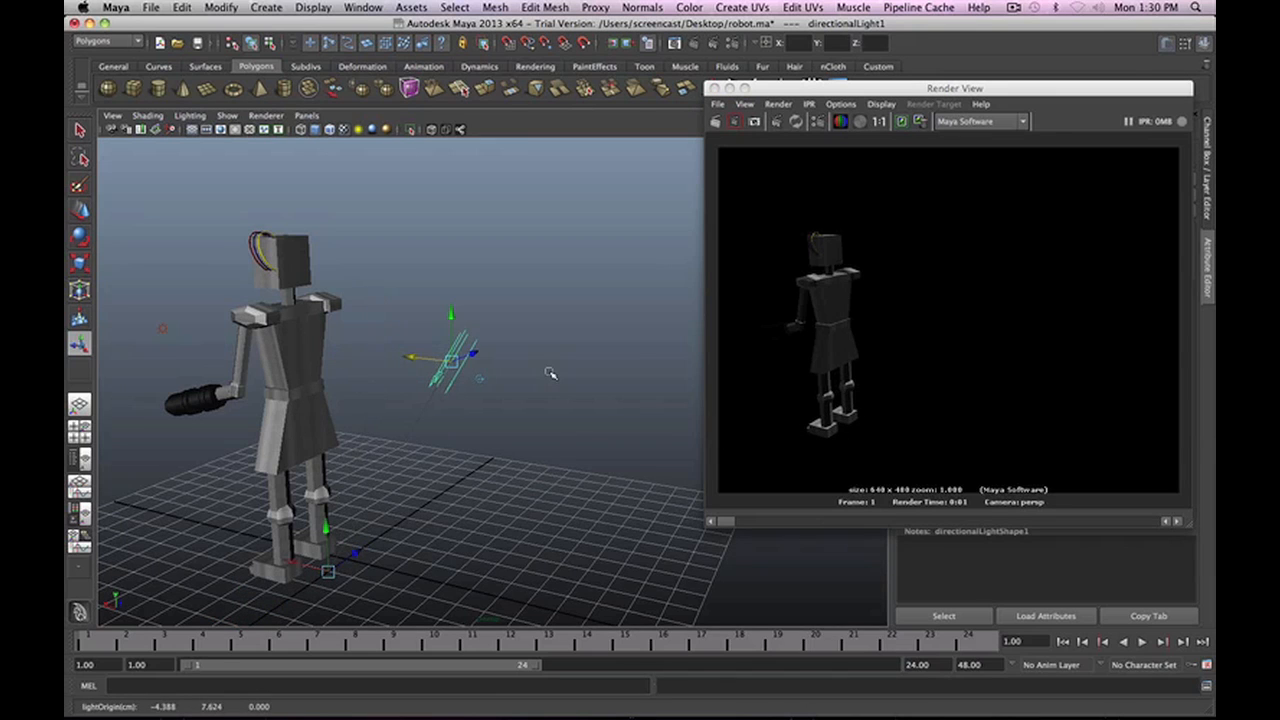
alt+drag(550, 373, 411, 350)
alt+drag(395, 396, 470, 400)
click(715, 121)
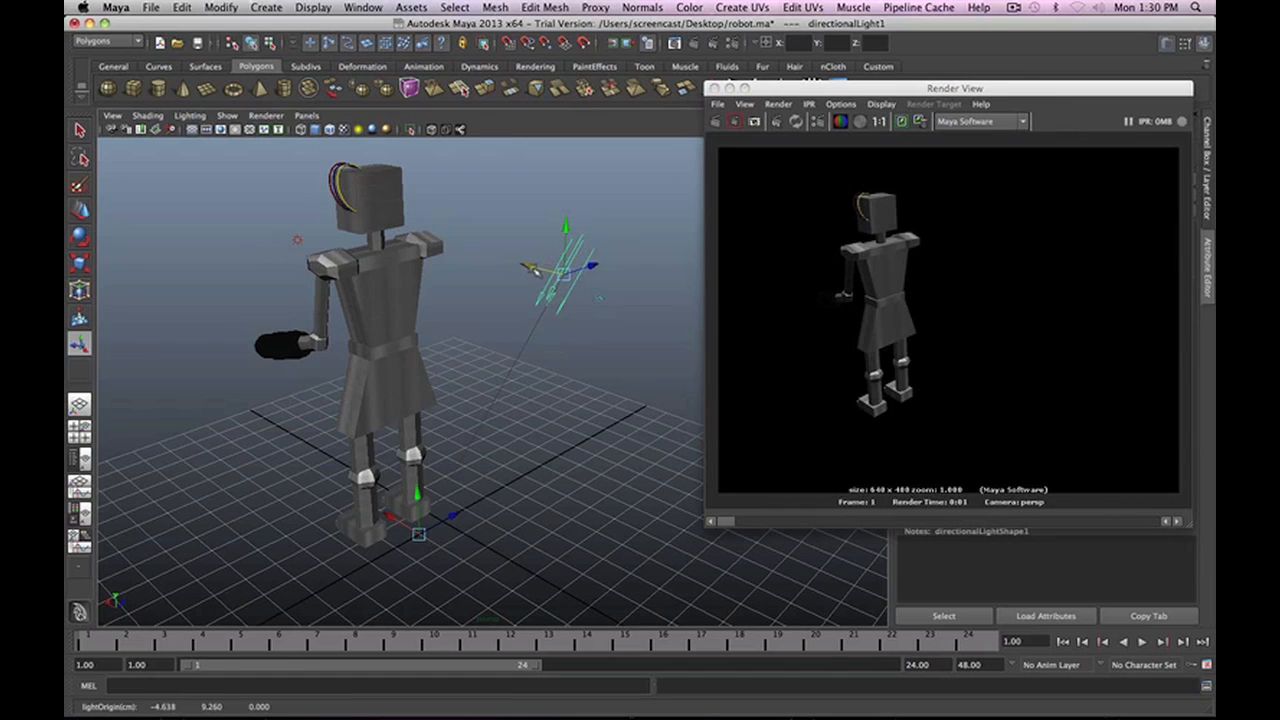
drag(538, 268, 537, 268)
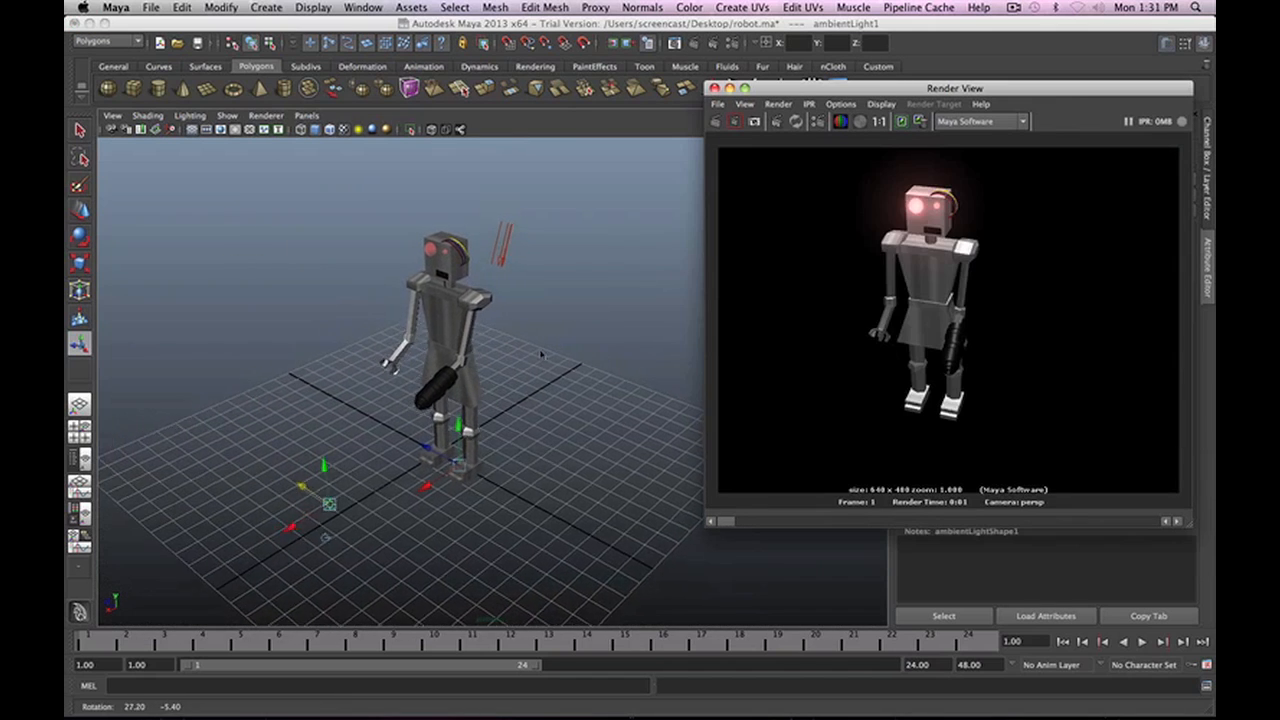
Render the robot from behind and lower the directional light's Intensity.
alt+drag(541, 354, 475, 328)
click(756, 127)
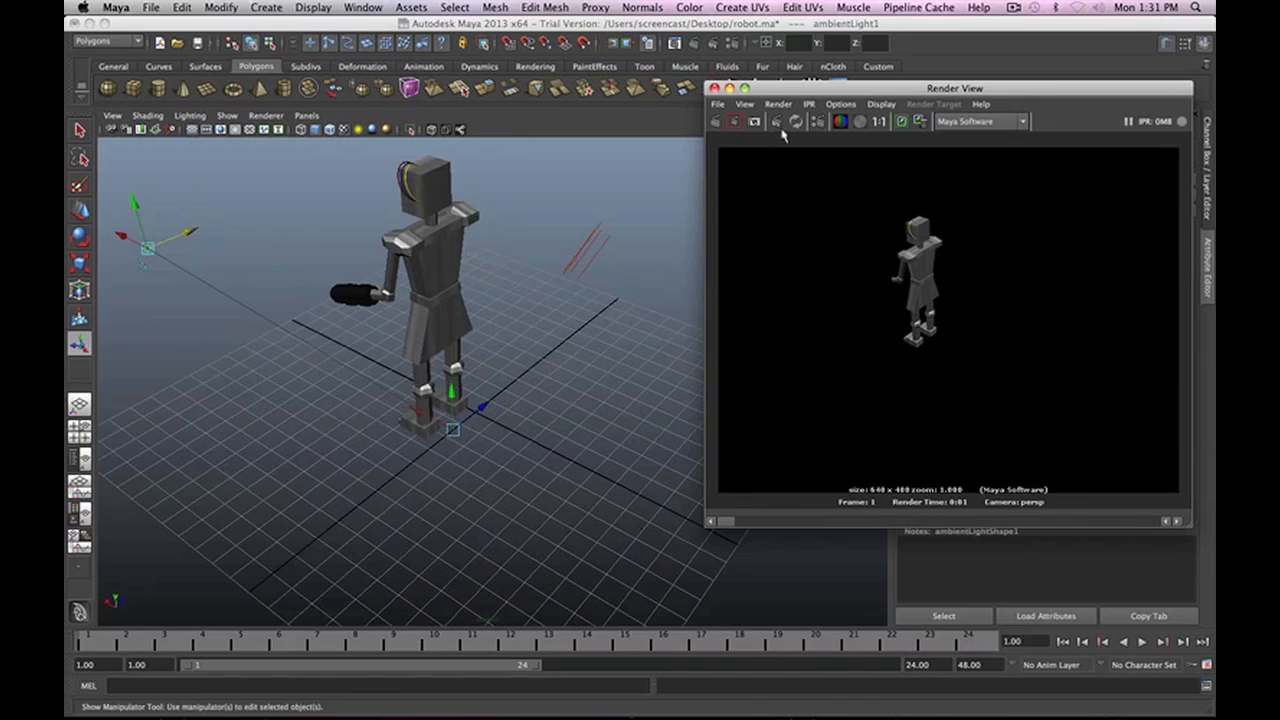
drag(784, 86, 821, 149)
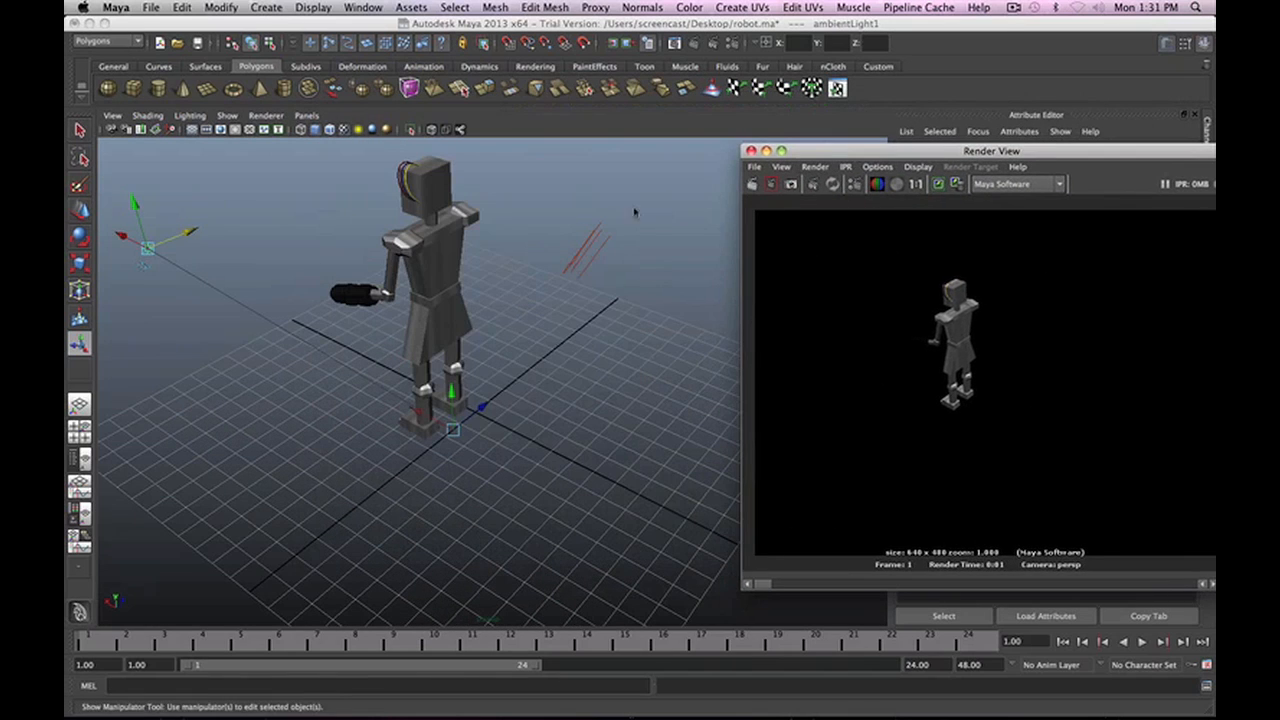
click(582, 256)
drag(911, 151, 439, 134)
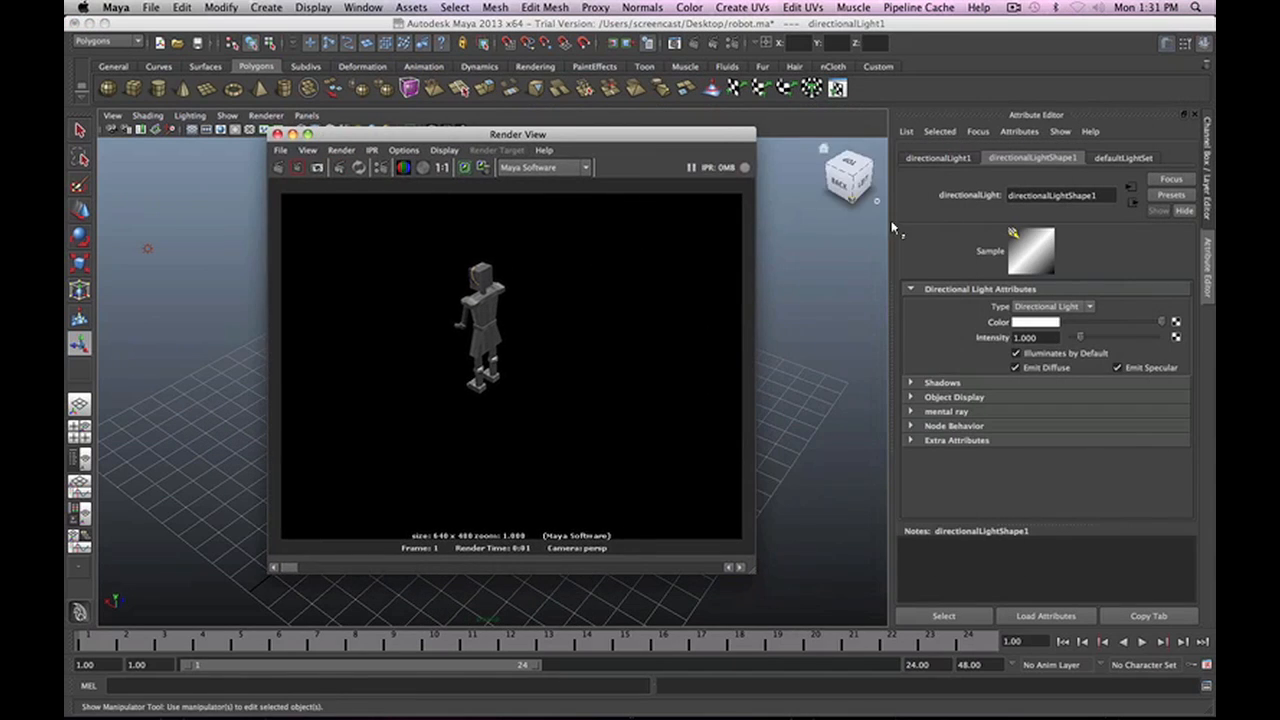
drag(1080, 340, 1077, 343)
drag(411, 132, 795, 111)
Render the robot from the front and from the side to check the dimmer directional light.
alt+drag(300, 312, 640, 230)
click(663, 146)
click(663, 146)
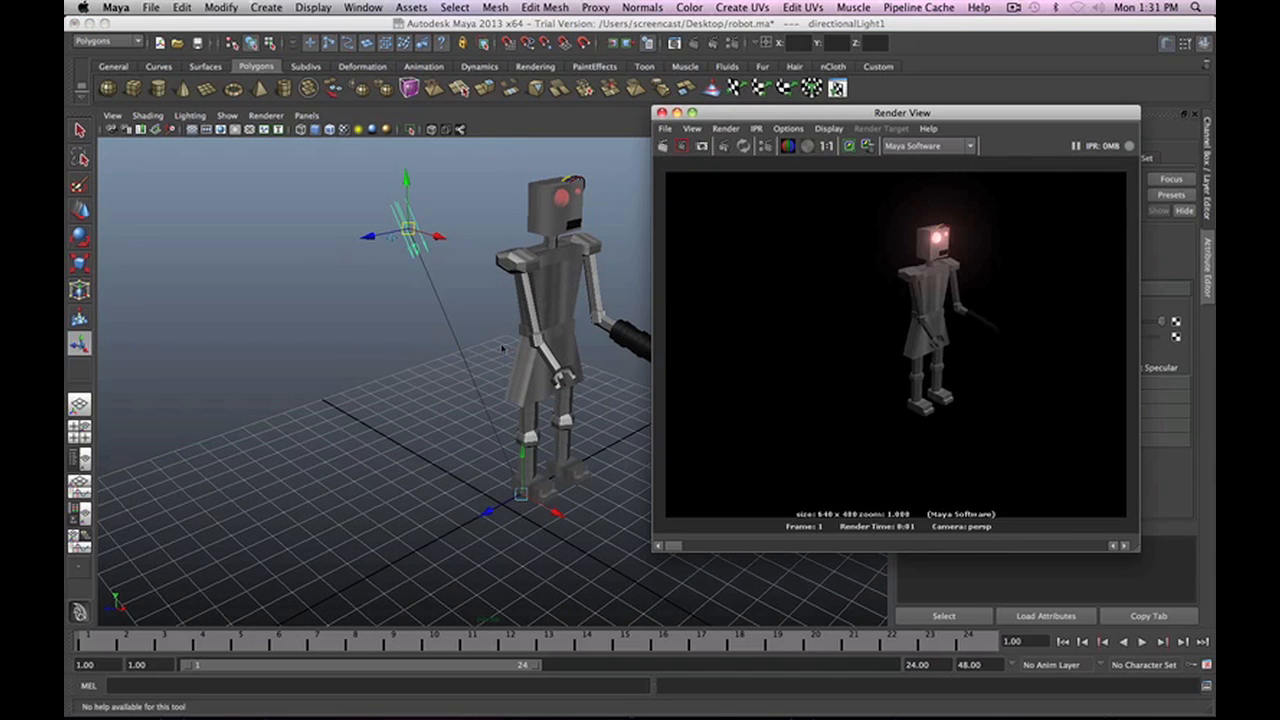
alt+drag(630, 362, 408, 393)
scroll(425, 380, up, 3)
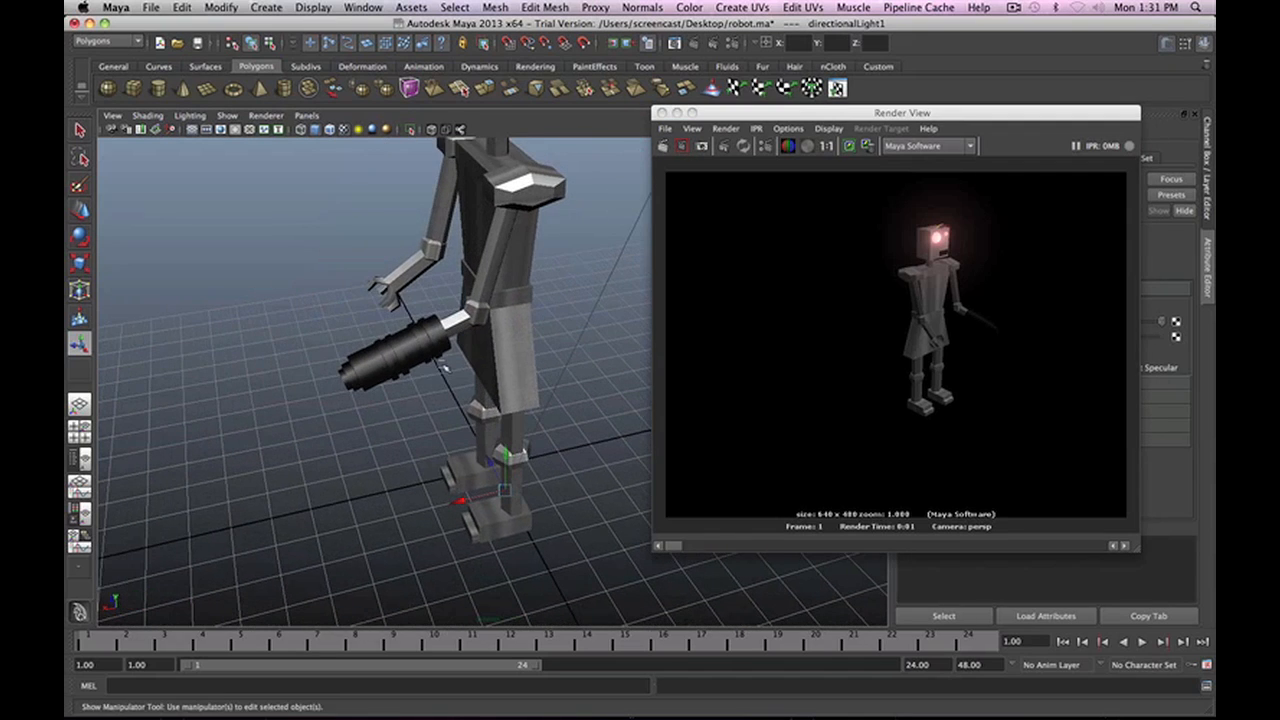
click(682, 146)
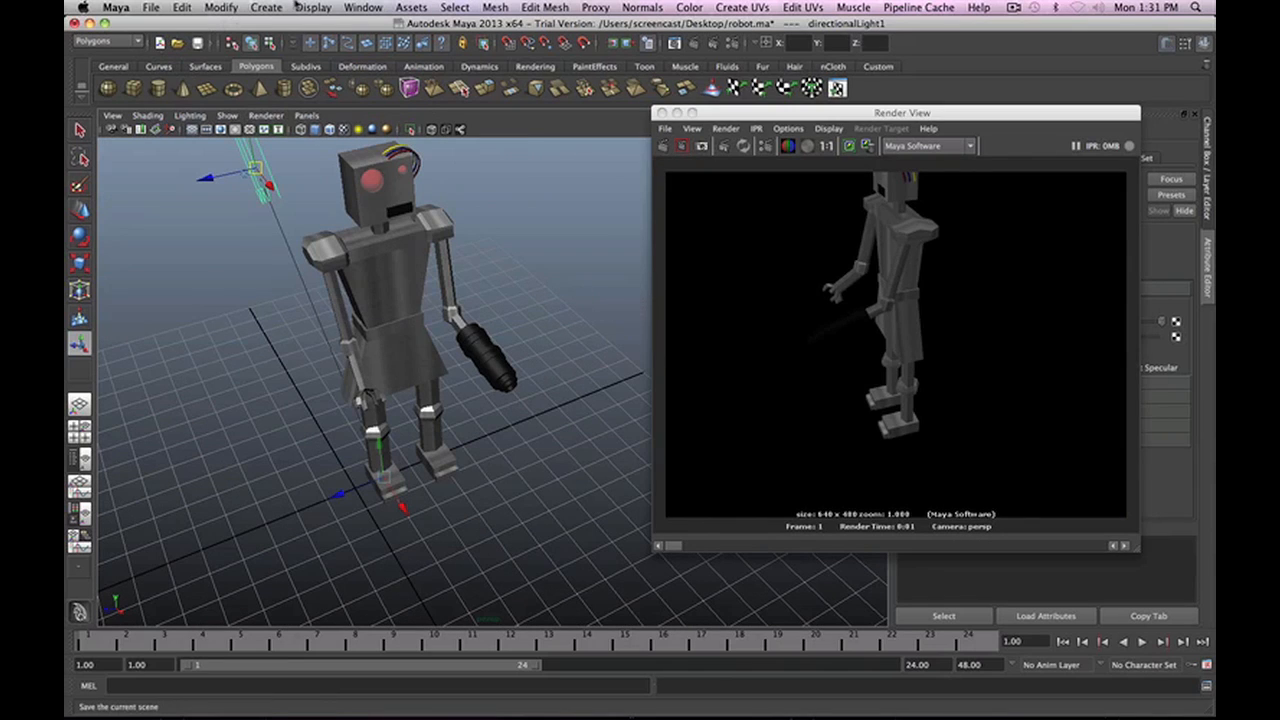
Create a point light, move it to an origin of about 0, 6.7, -5, and render the robot.
click(218, 8)
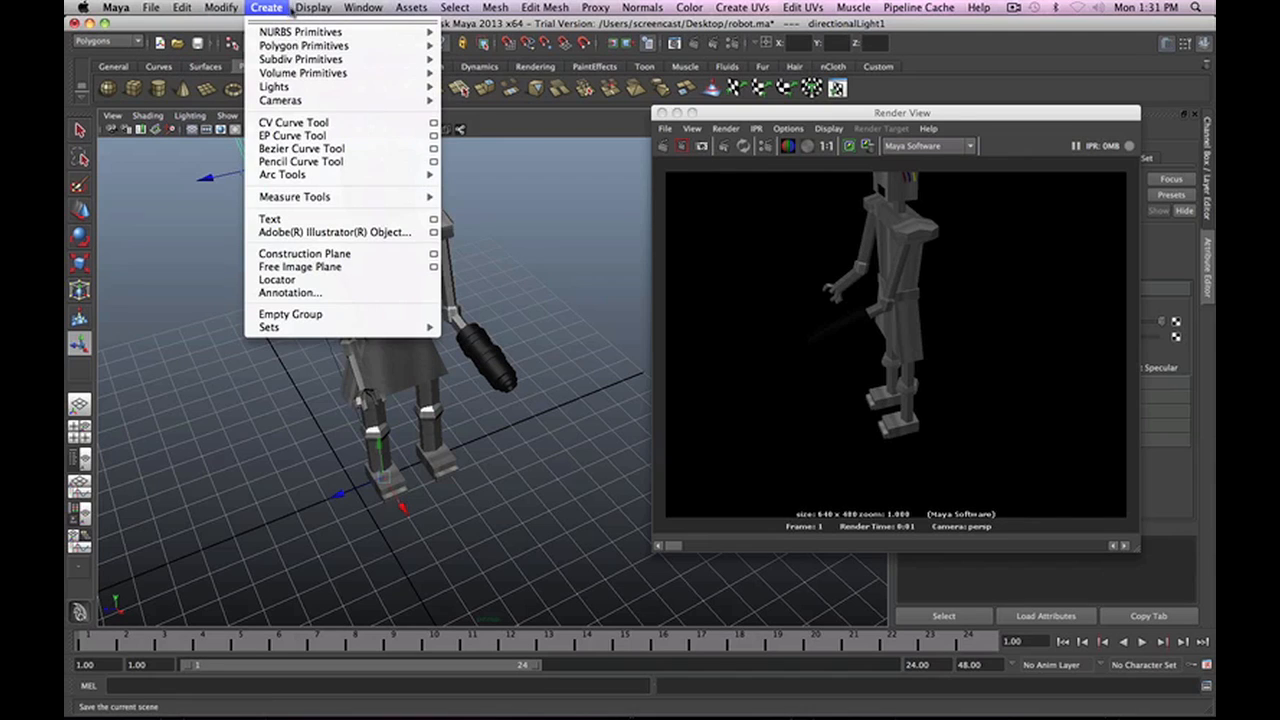
mouse_move(273, 90)
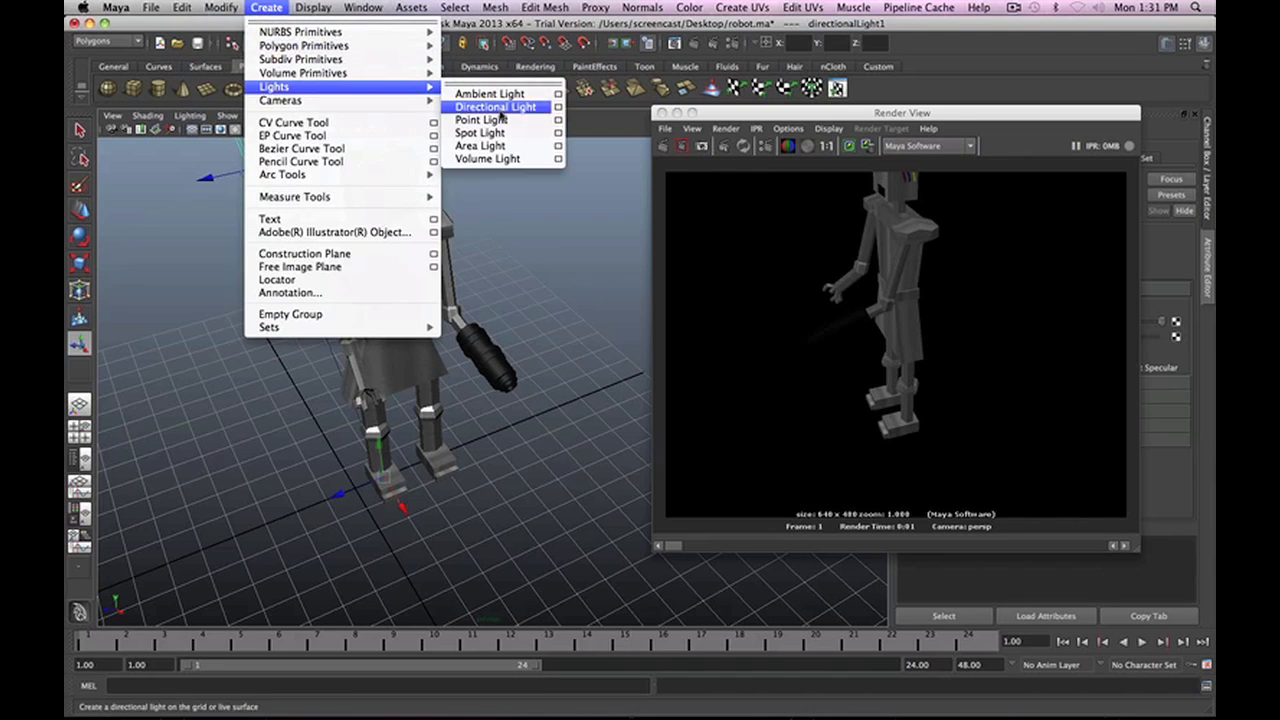
click(503, 121)
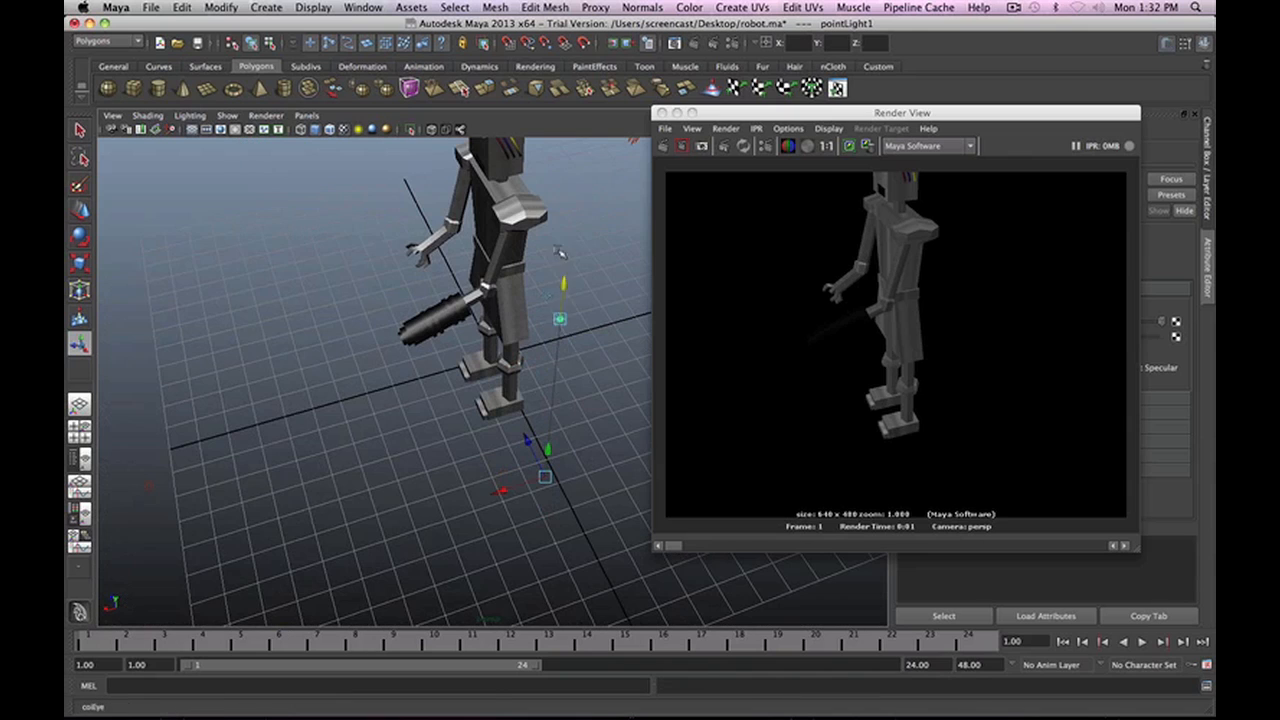
drag(563, 258, 561, 288)
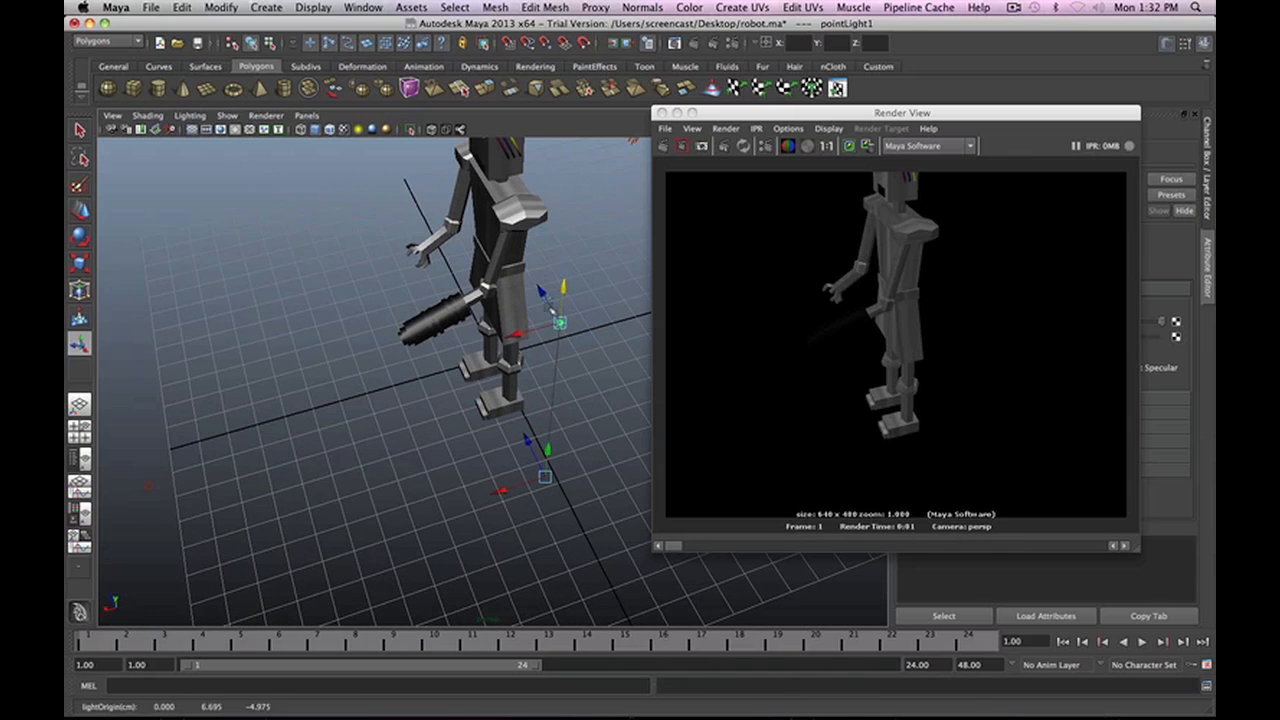
alt+drag(460, 350, 476, 282)
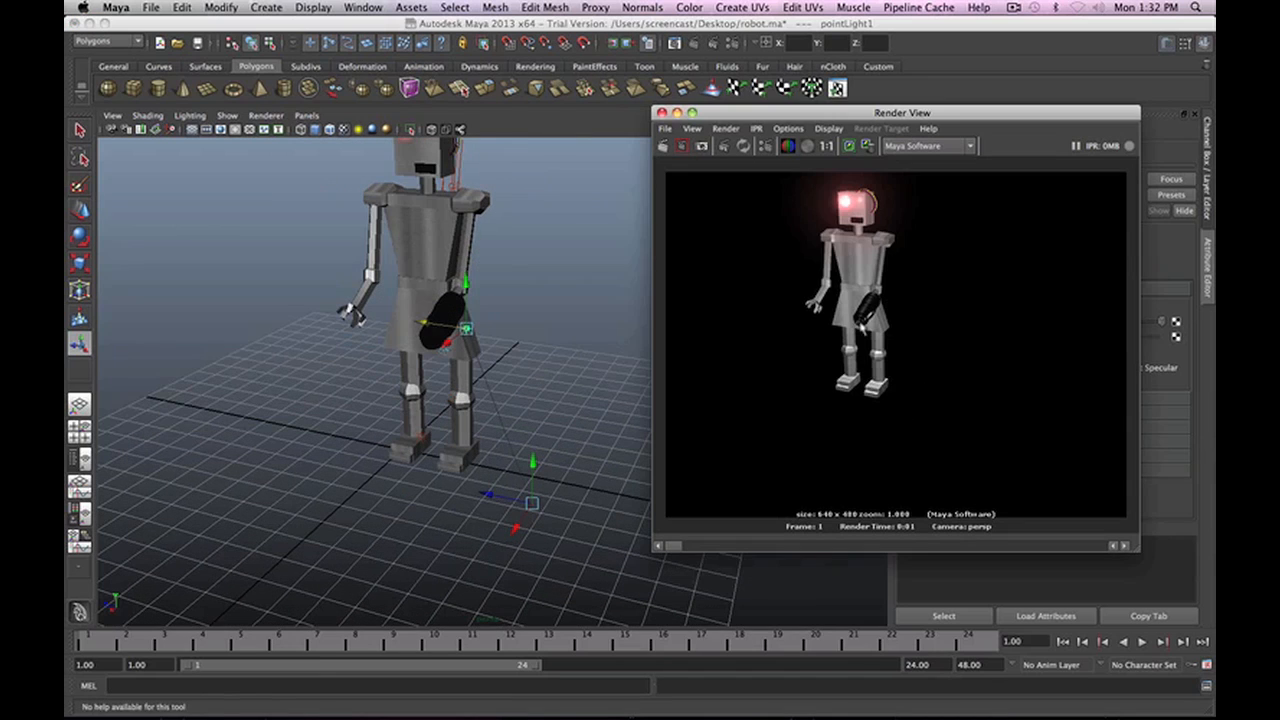
click(662, 146)
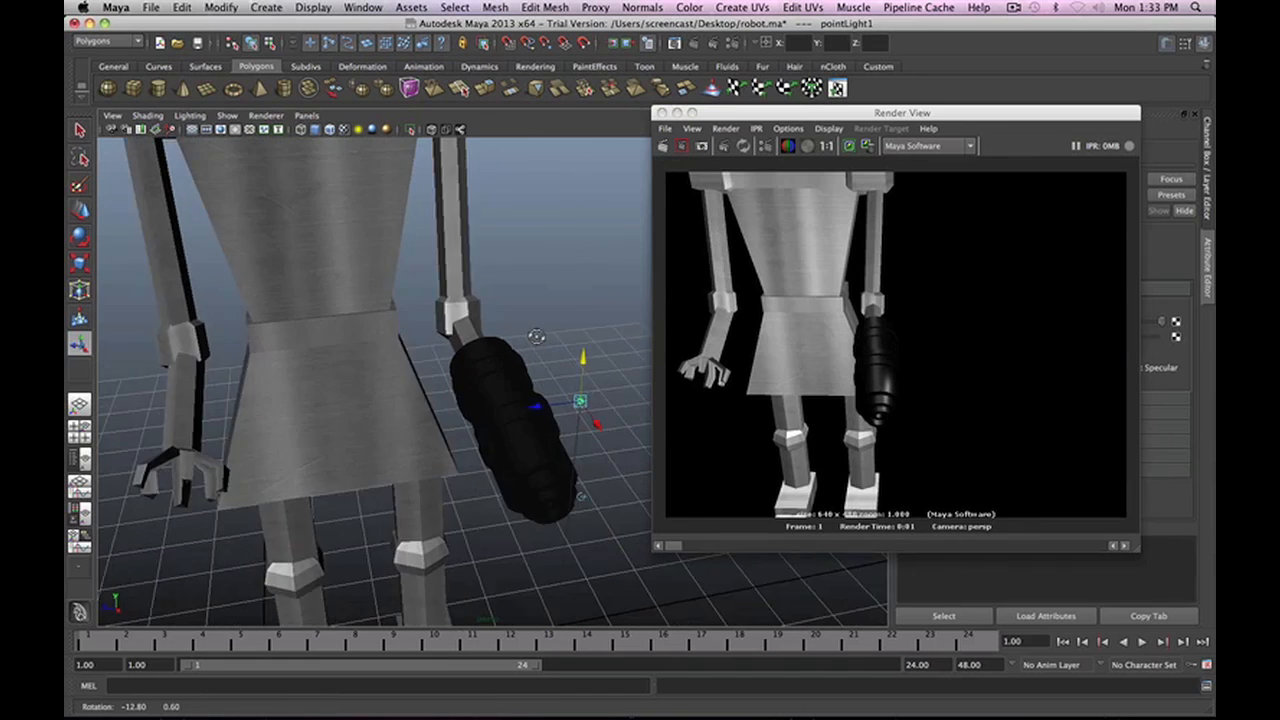
Render the robot up close and from low angles to check the point light's effect.
alt+drag(420, 360, 566, 320)
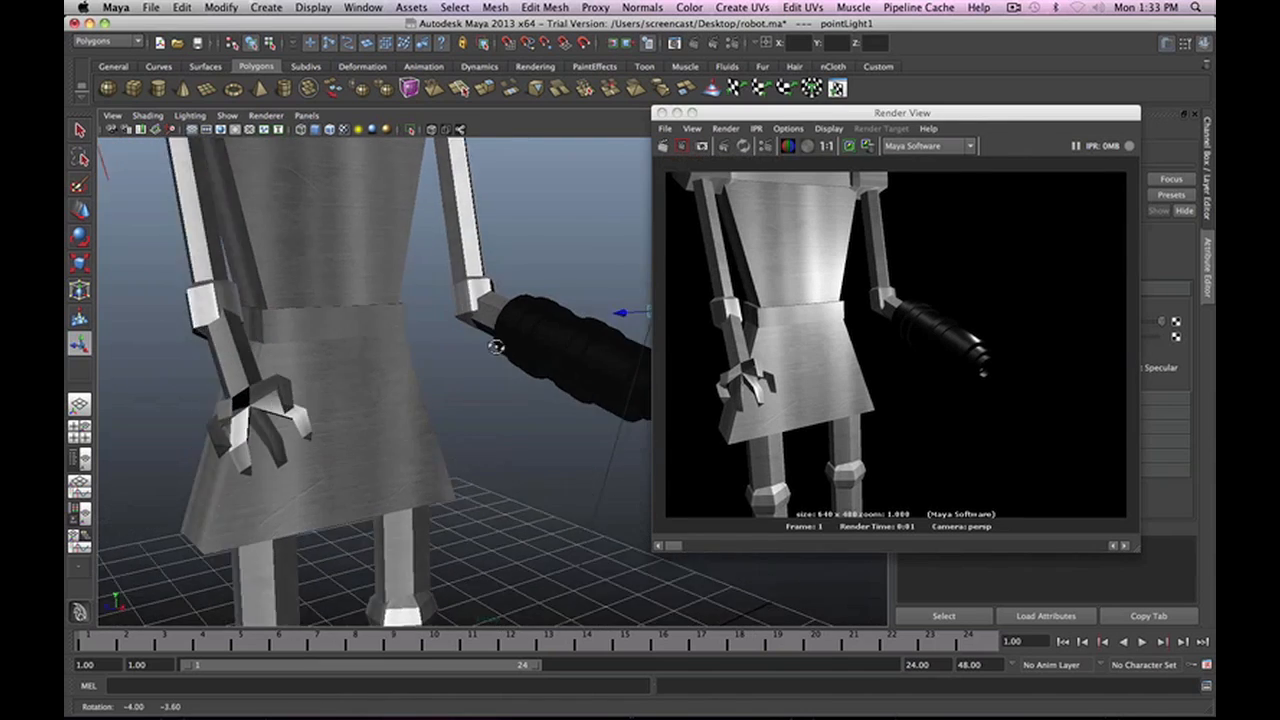
alt+drag(495, 347, 470, 335)
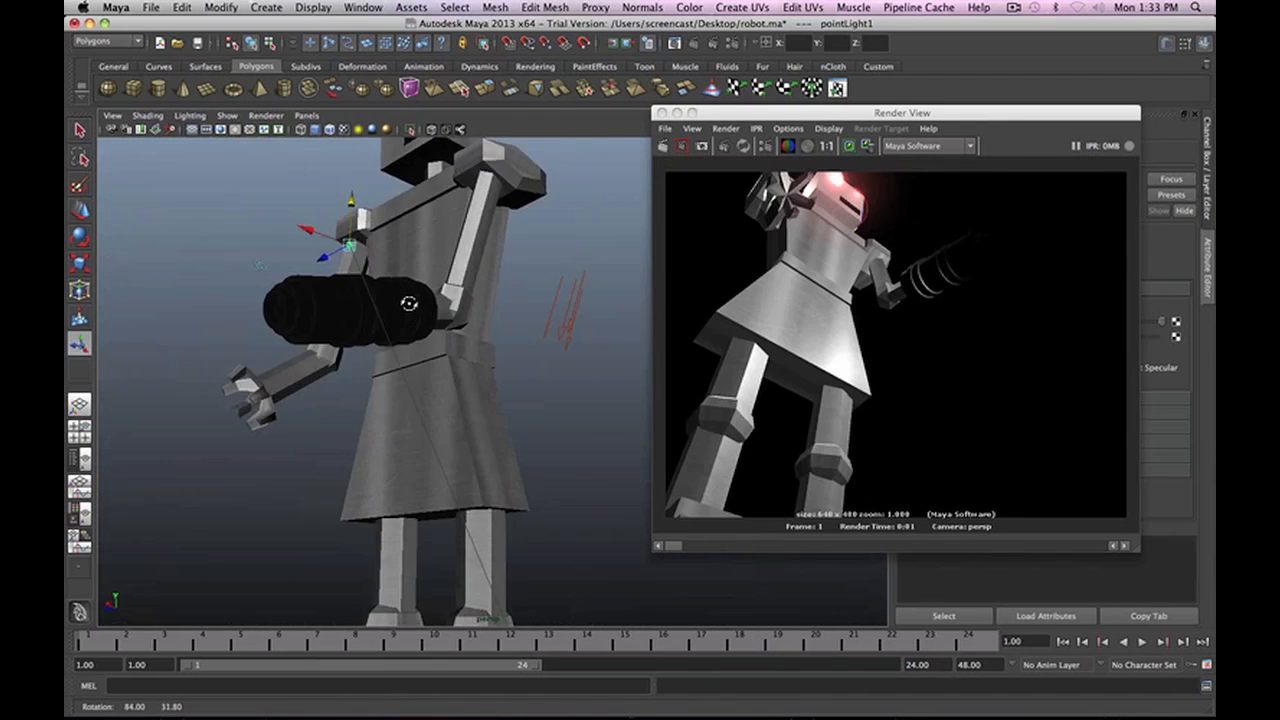
alt+drag(440, 290, 520, 277)
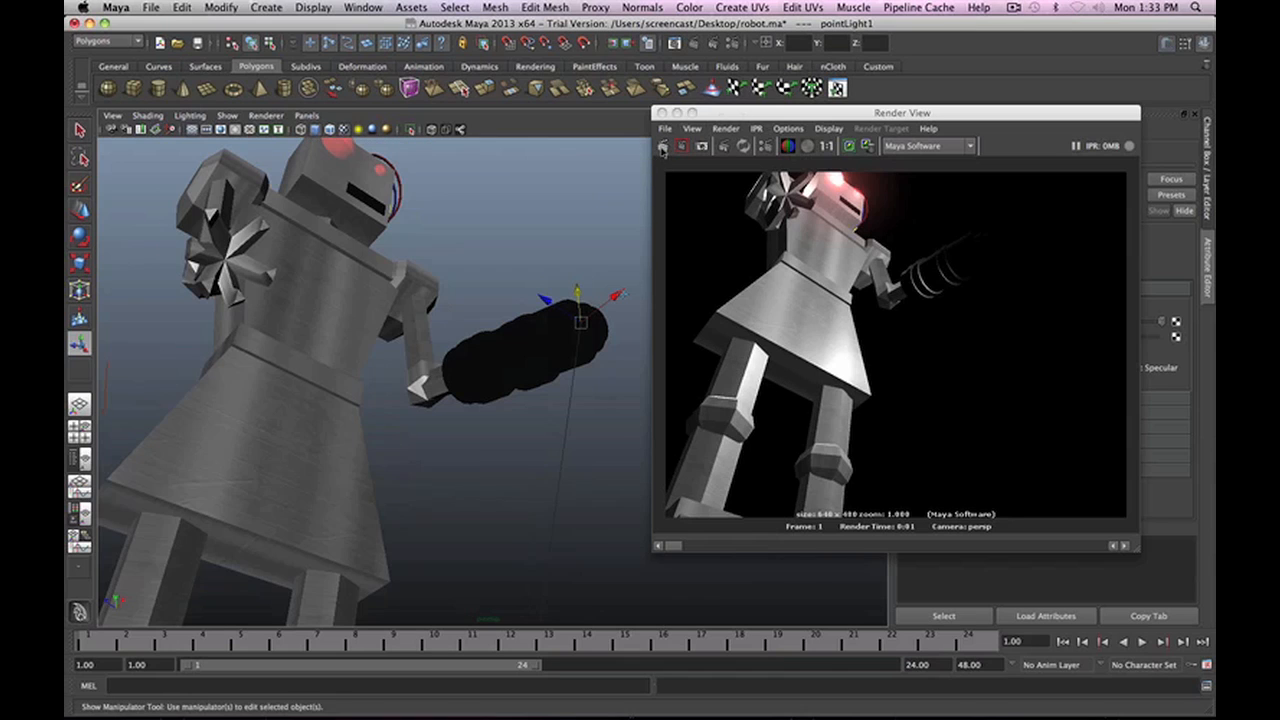
click(662, 147)
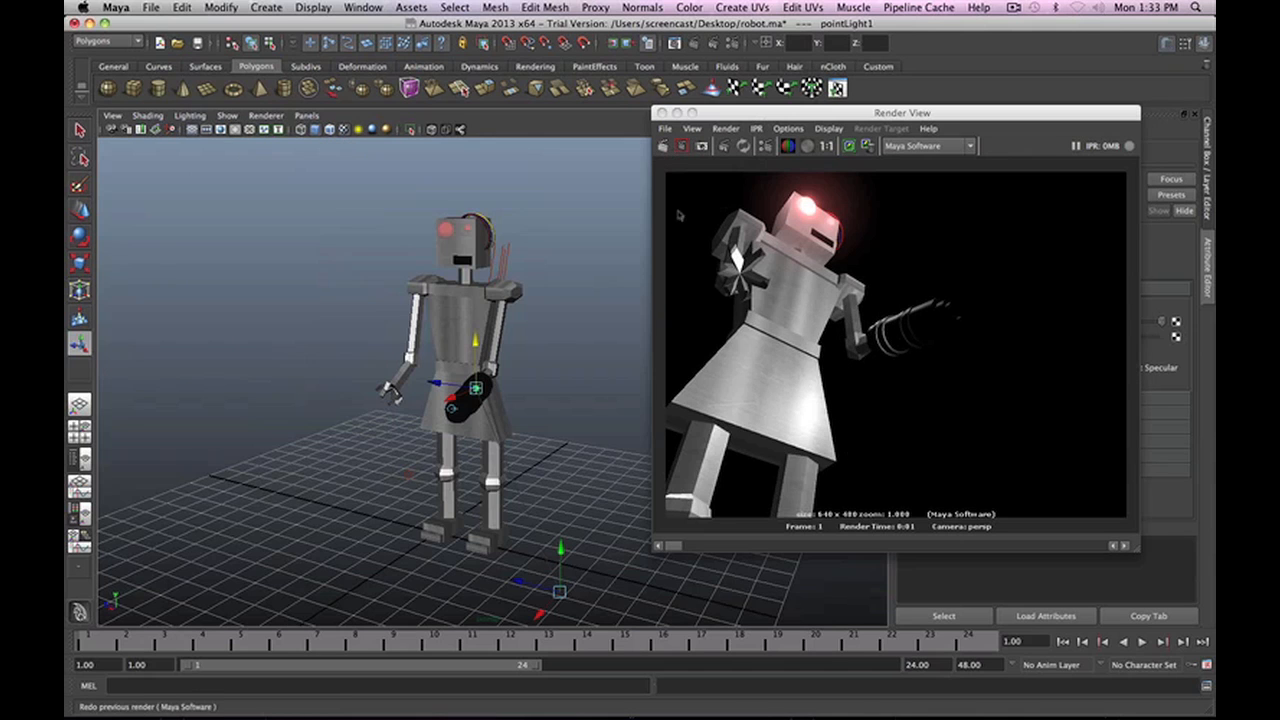
Lower the ambient light's Intensity to 0.261 and re-render the robot.
key(t)
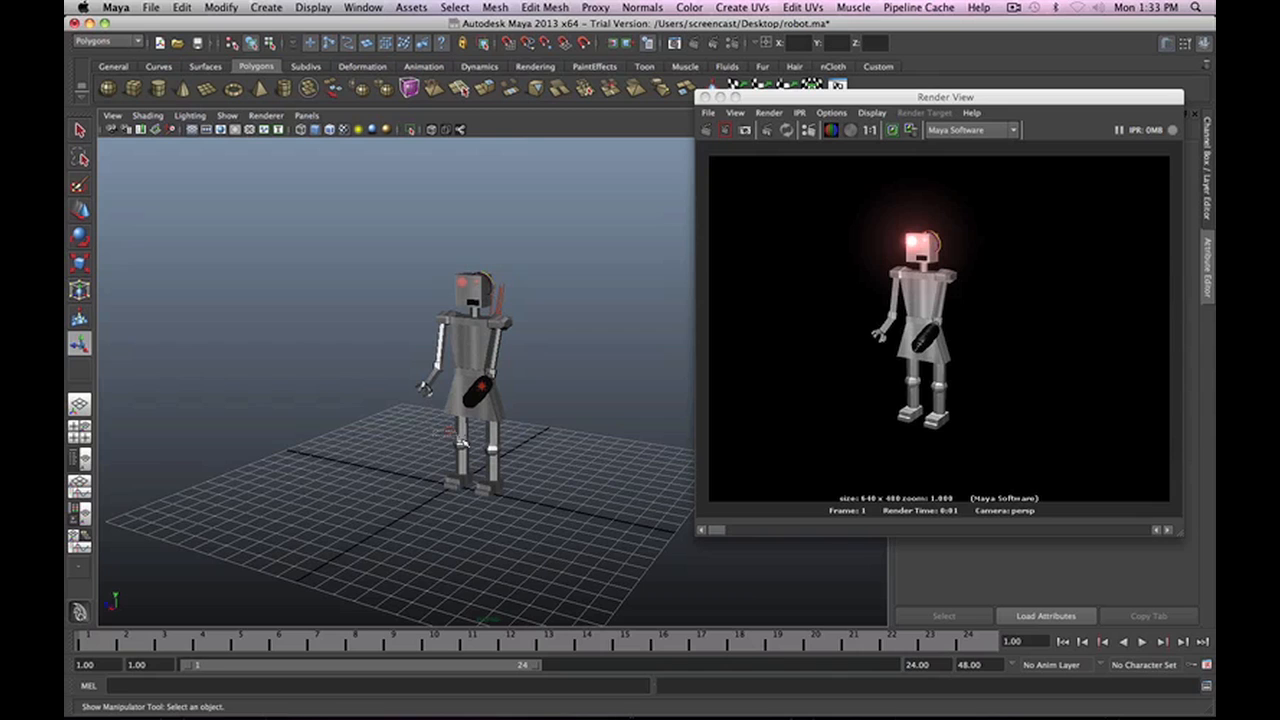
click(451, 433)
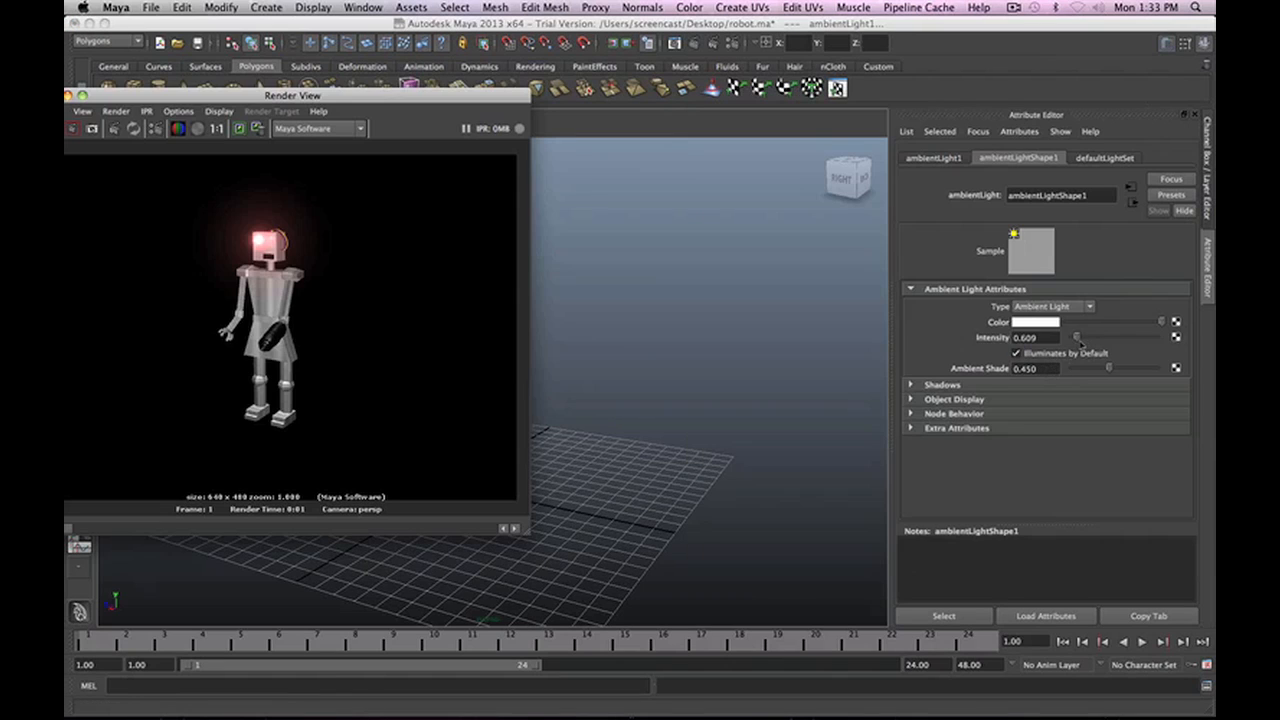
drag(1079, 342, 1077, 344)
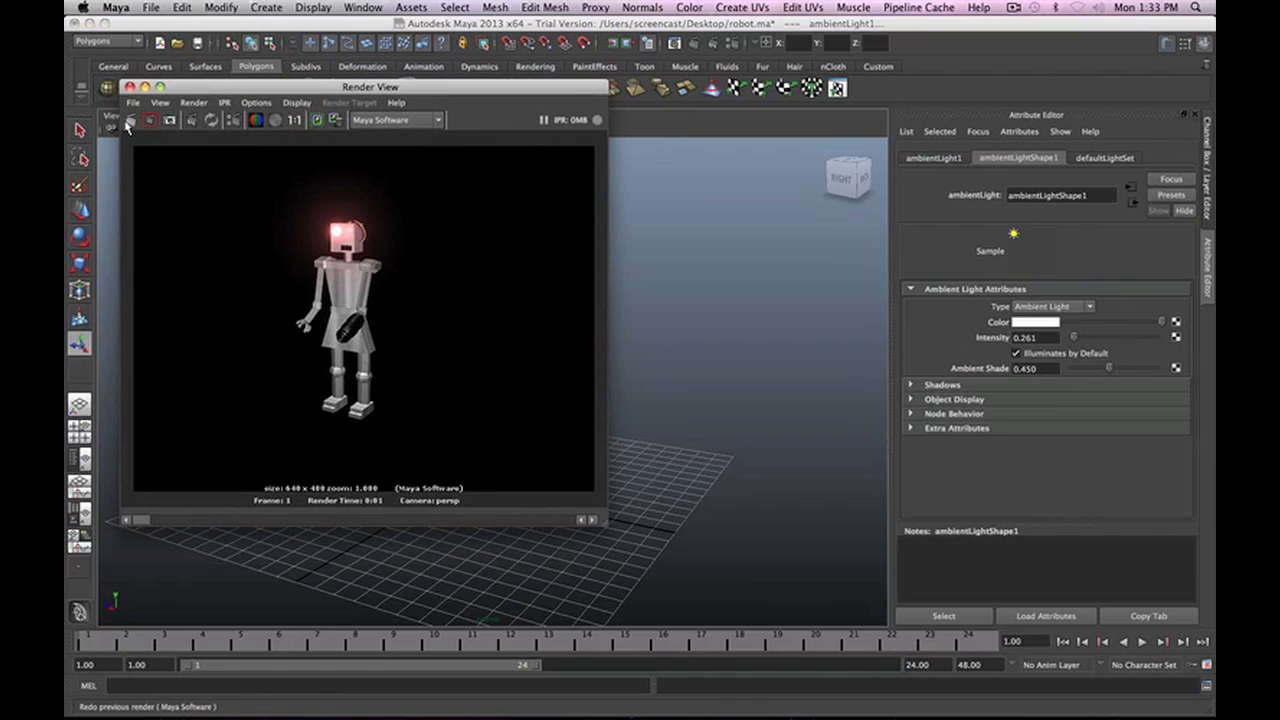
click(128, 124)
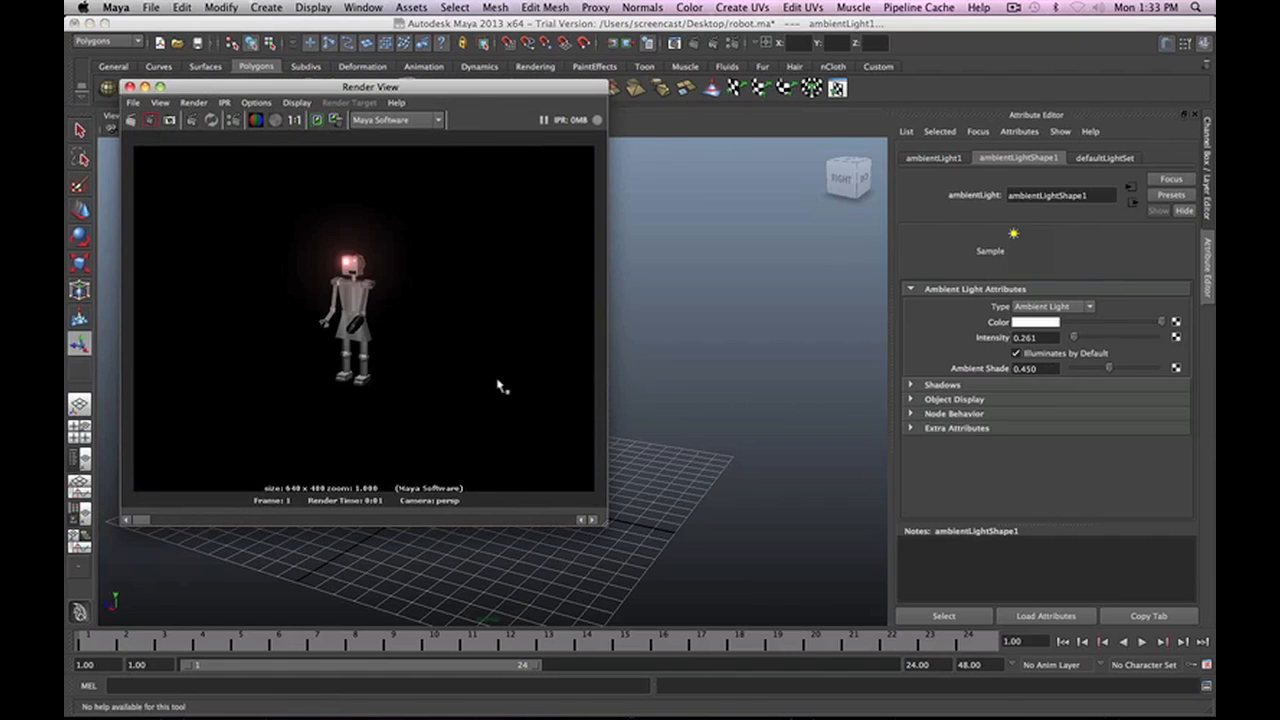
click(131, 122)
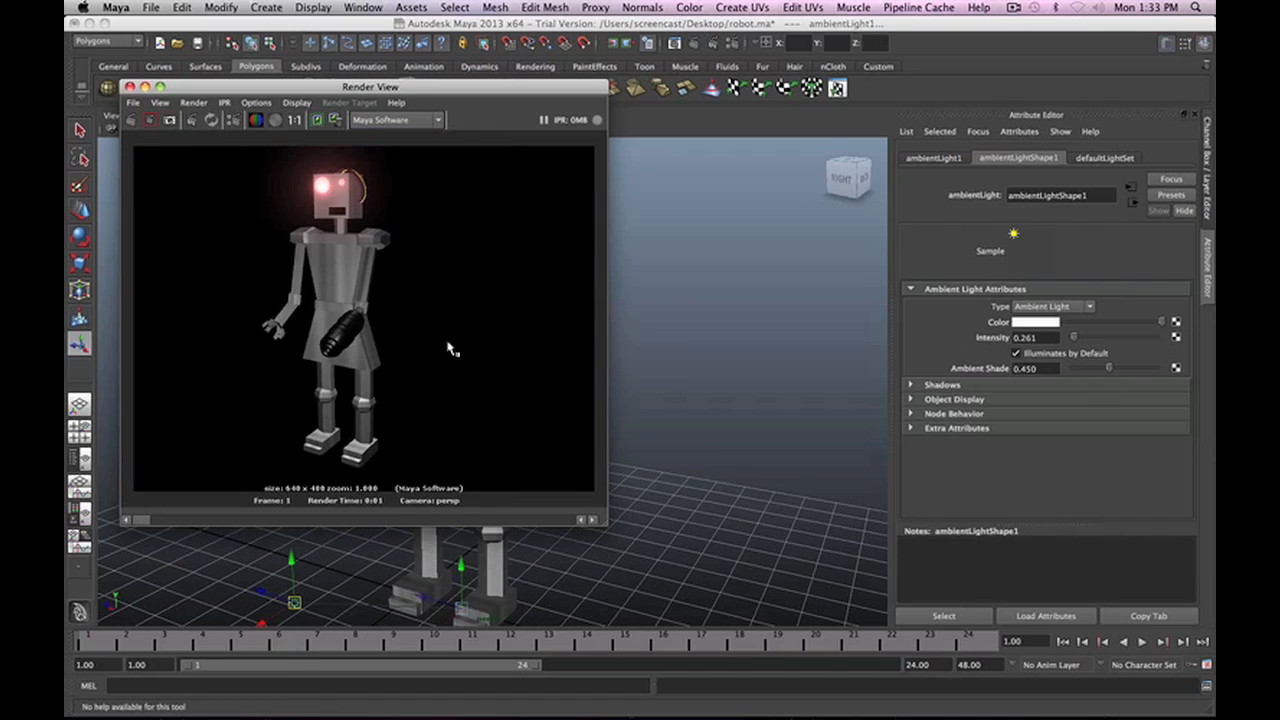
Render the robot from the front, from below and from the side to check the dimmer ambient light.
drag(312, 88, 920, 55)
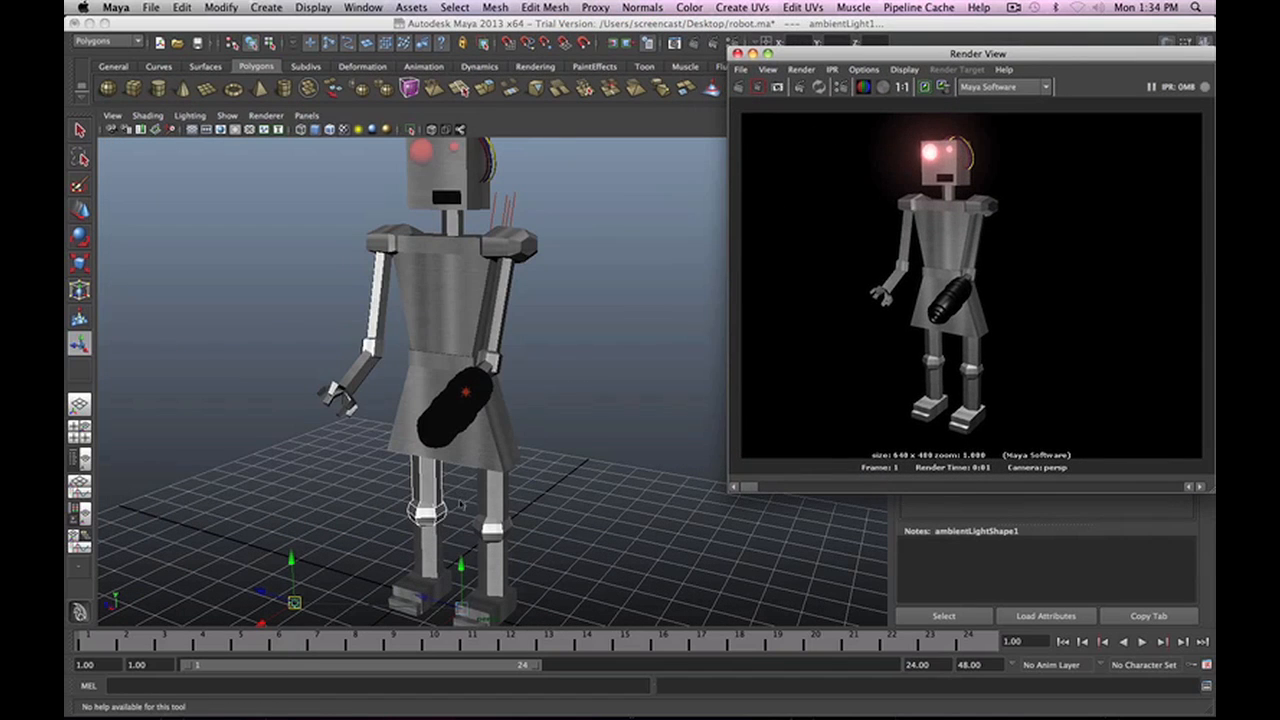
alt+drag(462, 505, 657, 363)
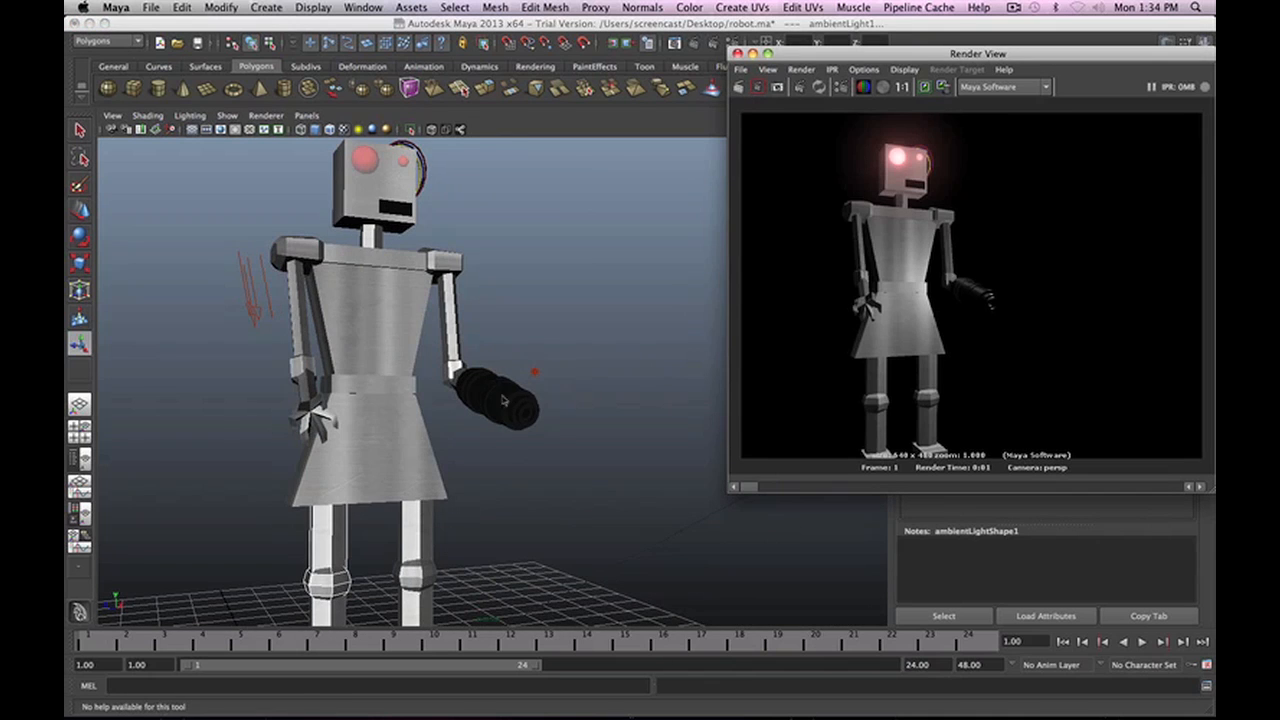
alt+drag(486, 492, 656, 357)
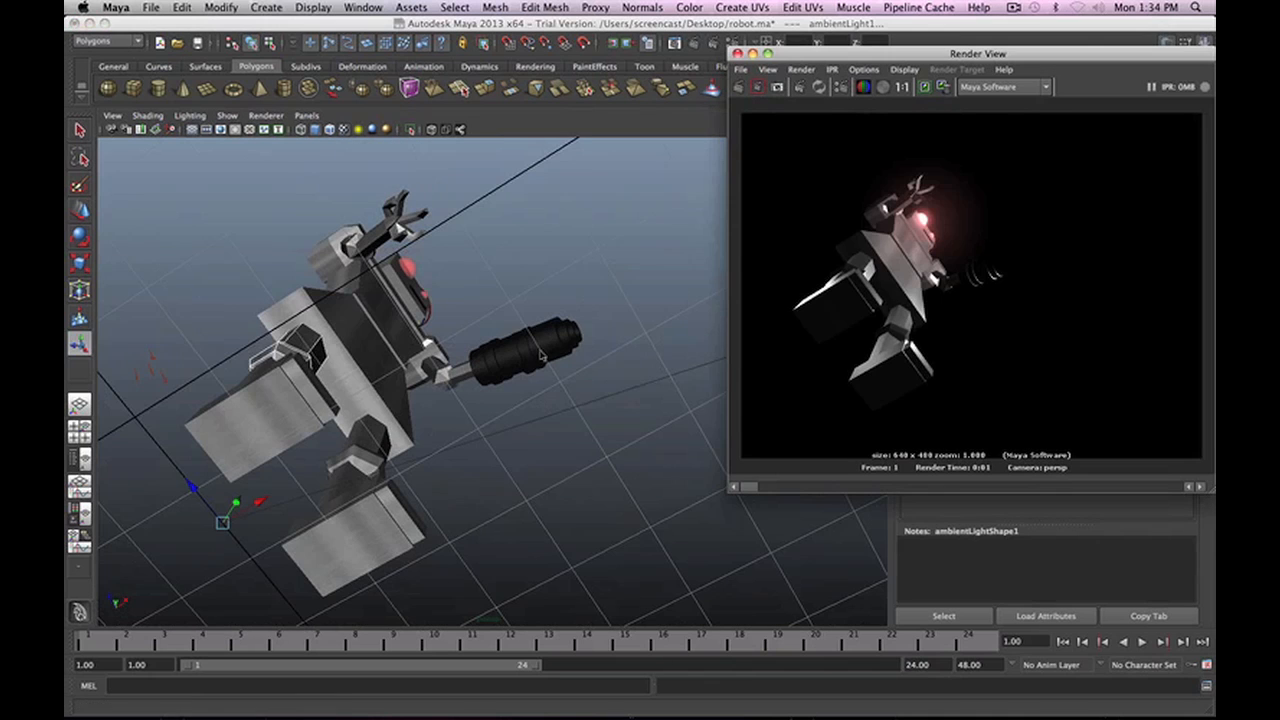
alt+drag(545, 355, 490, 433)
alt+drag(521, 513, 506, 451)
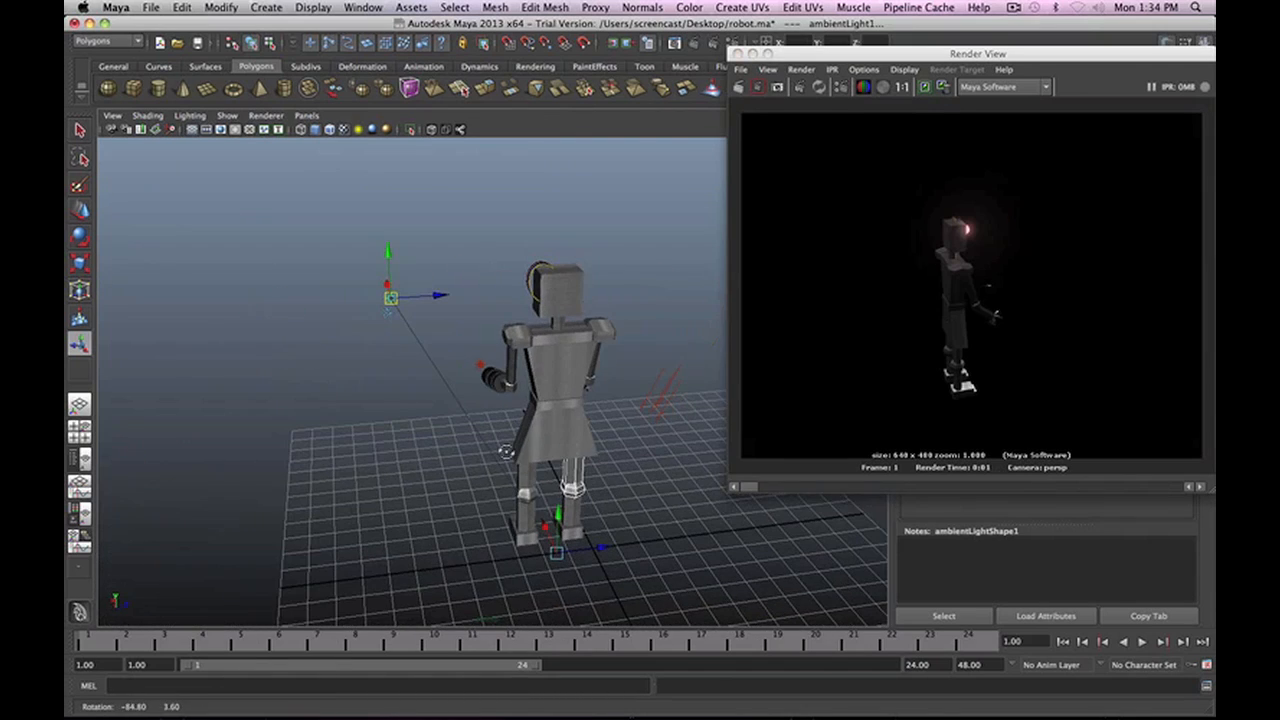
click(738, 87)
click(525, 376)
alt+drag(525, 376, 632, 370)
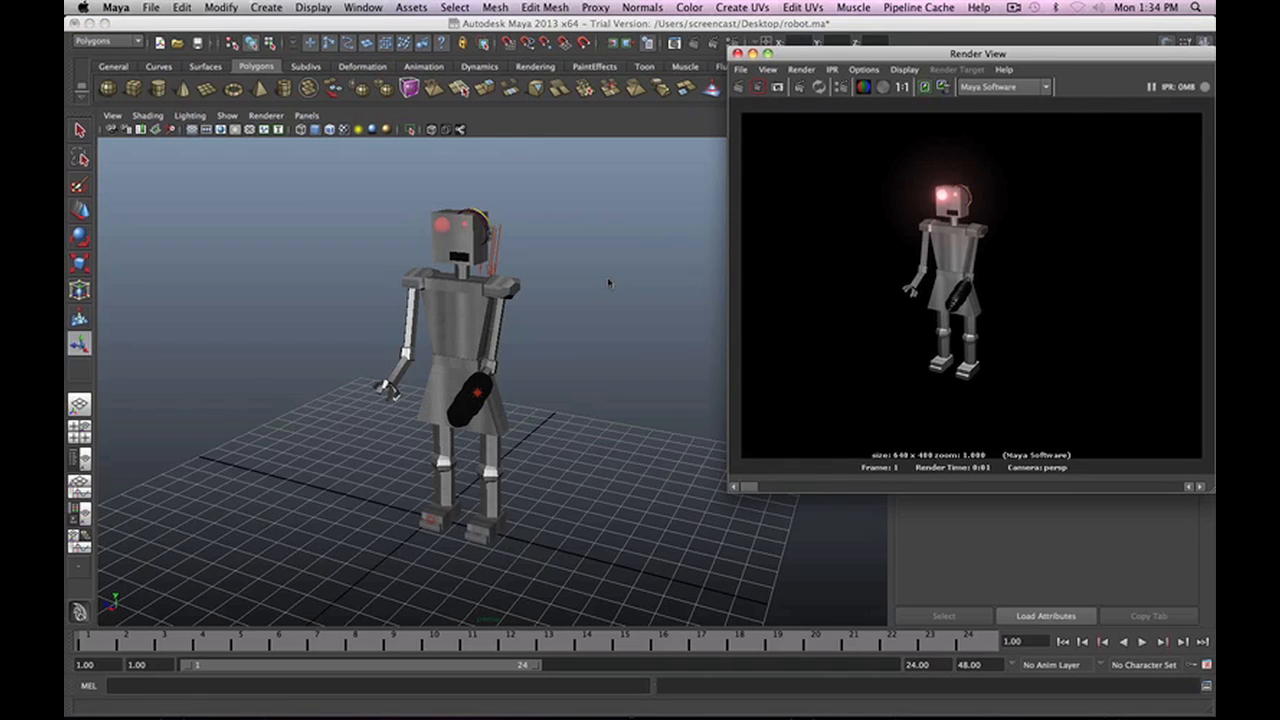
click(266, 7)
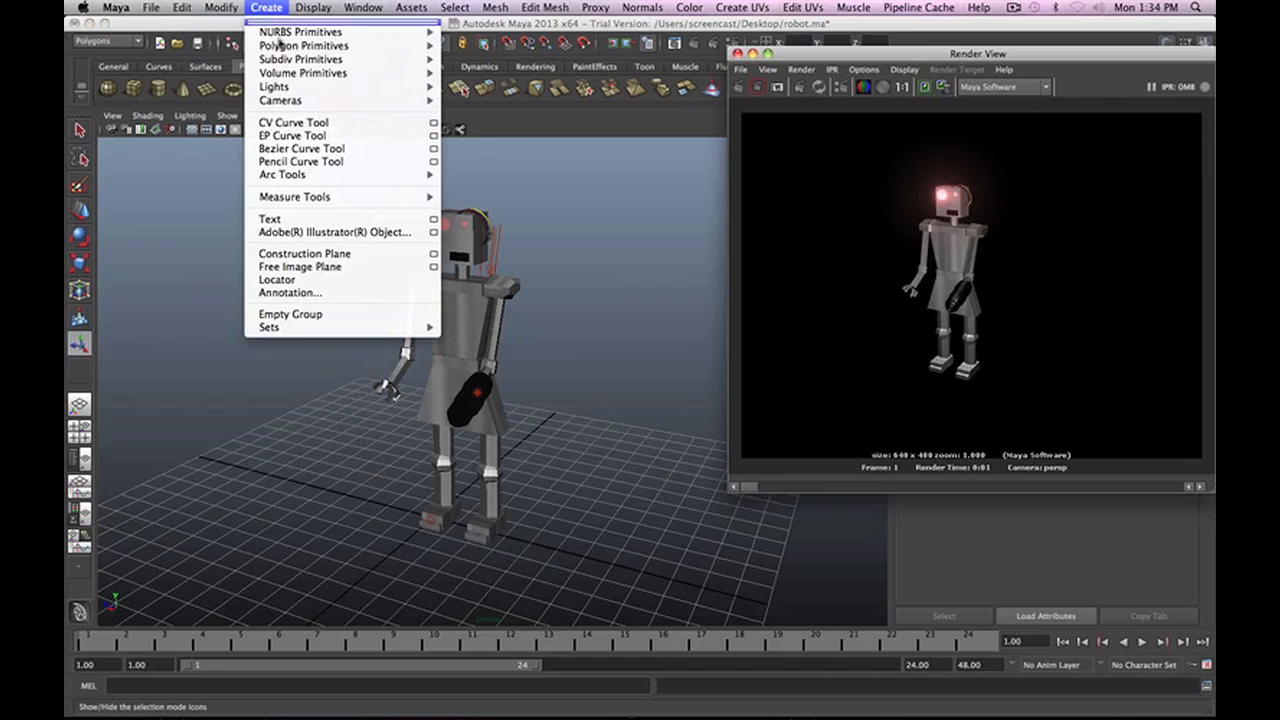
mouse_move(286, 88)
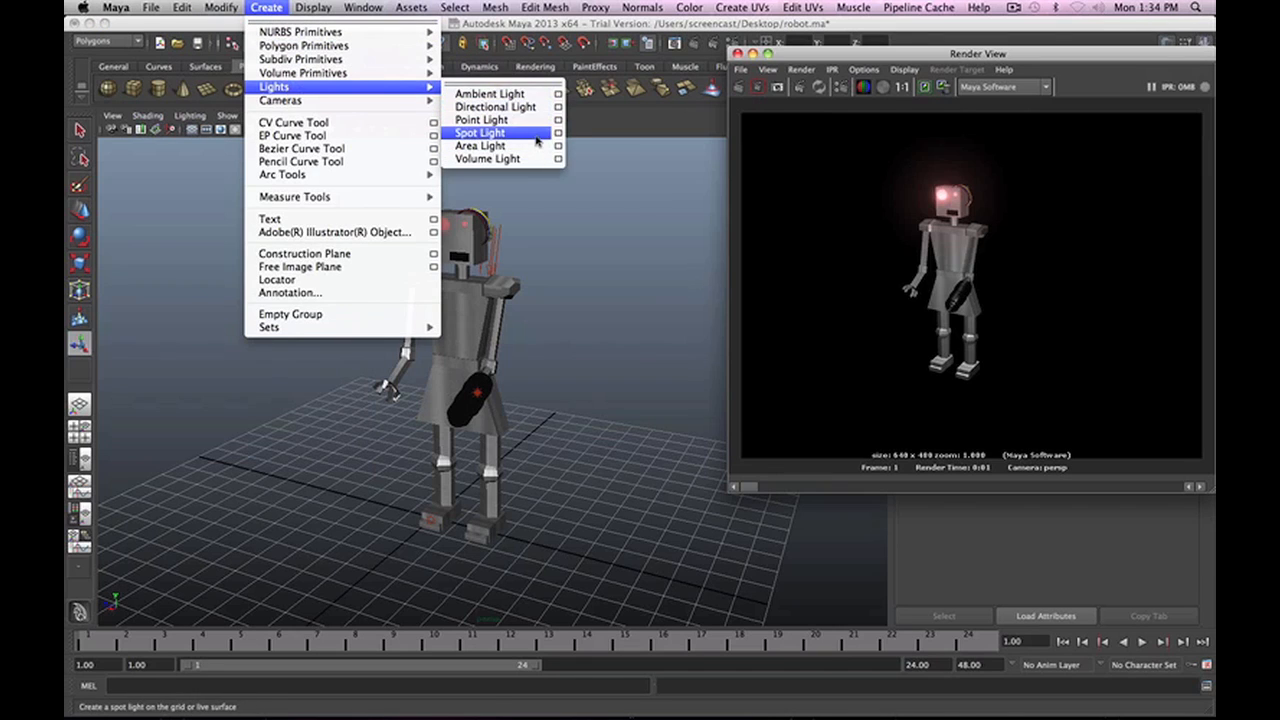
click(268, 9)
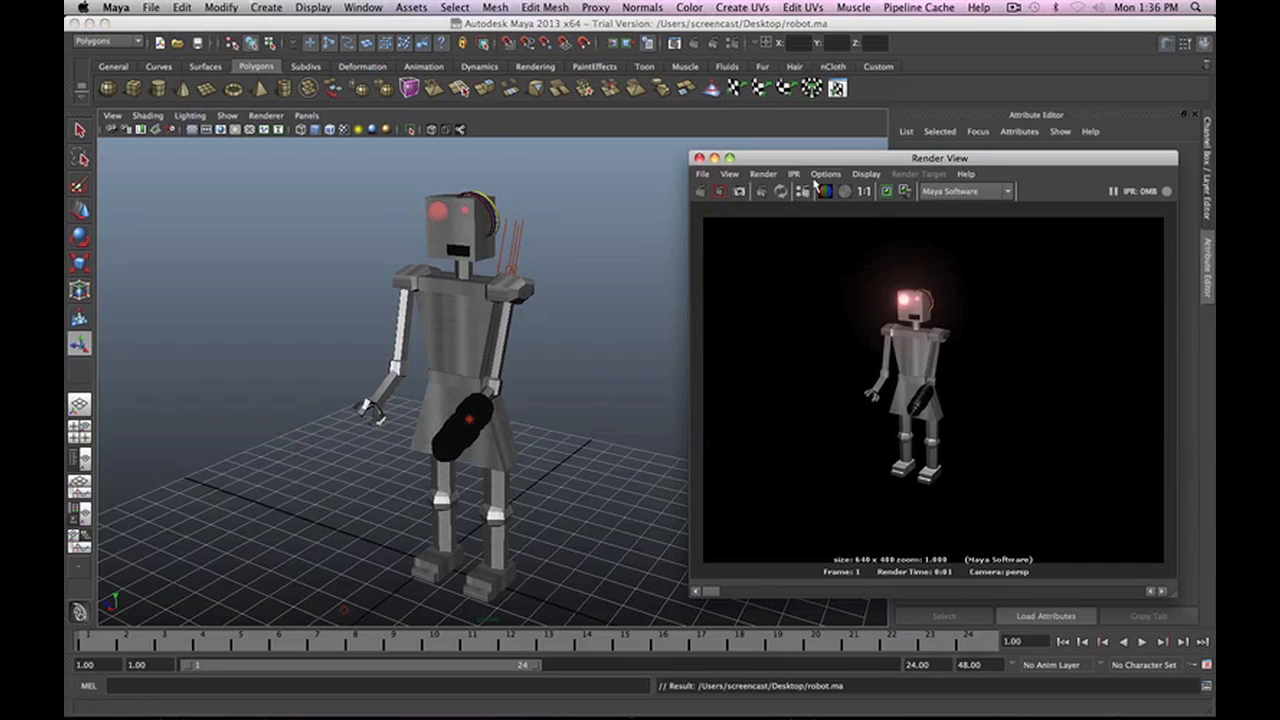
Render the current frame and close the render window.
click(695, 44)
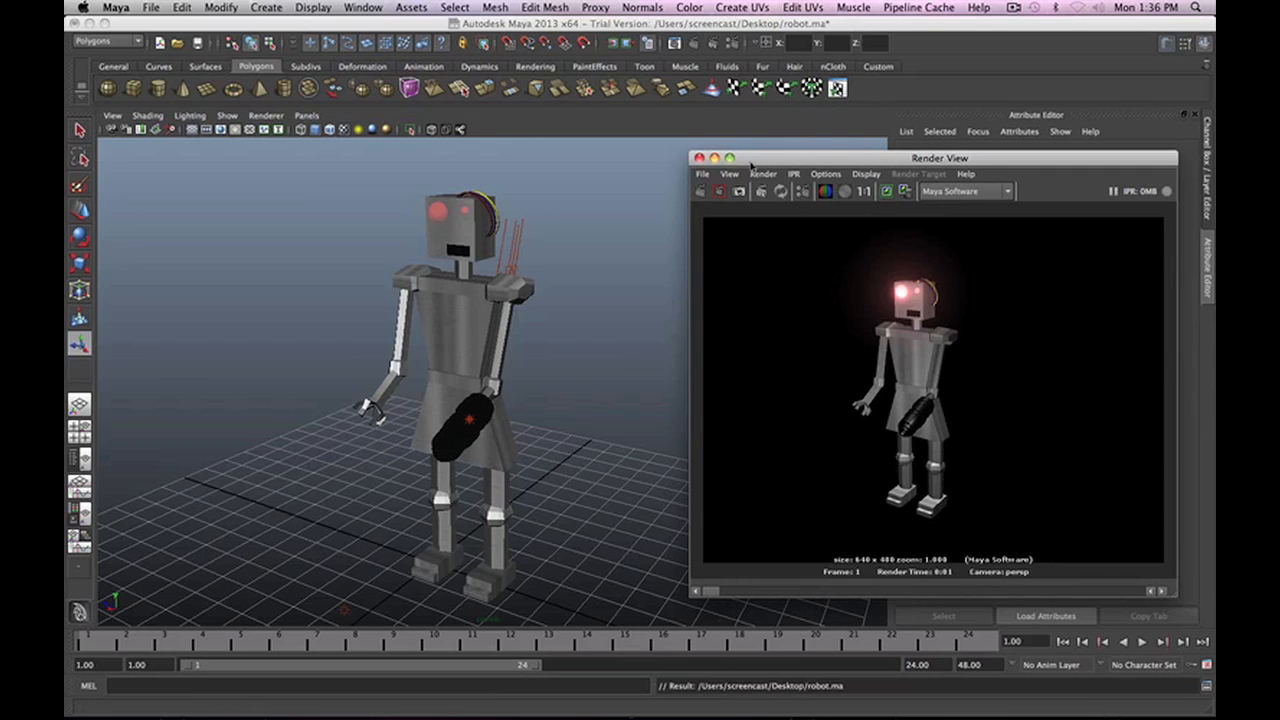
click(699, 158)
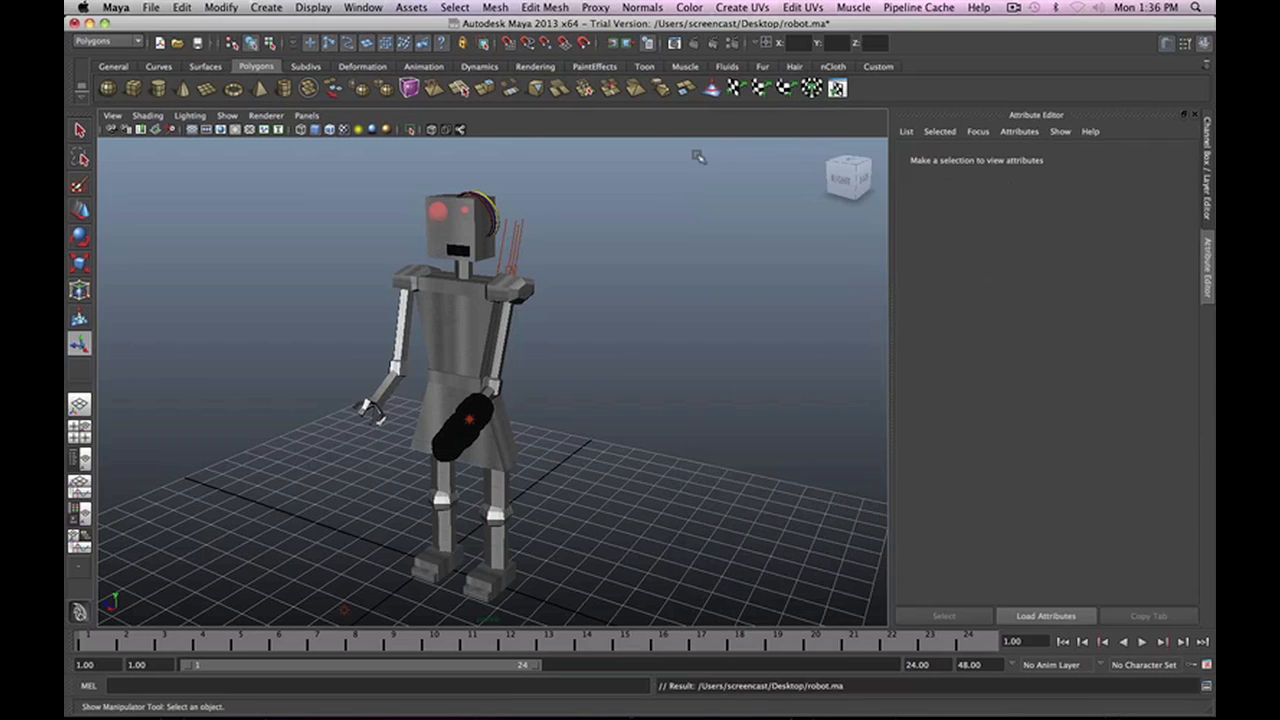
Open the Render Settings and choose Maya Software as the renderer.
click(733, 44)
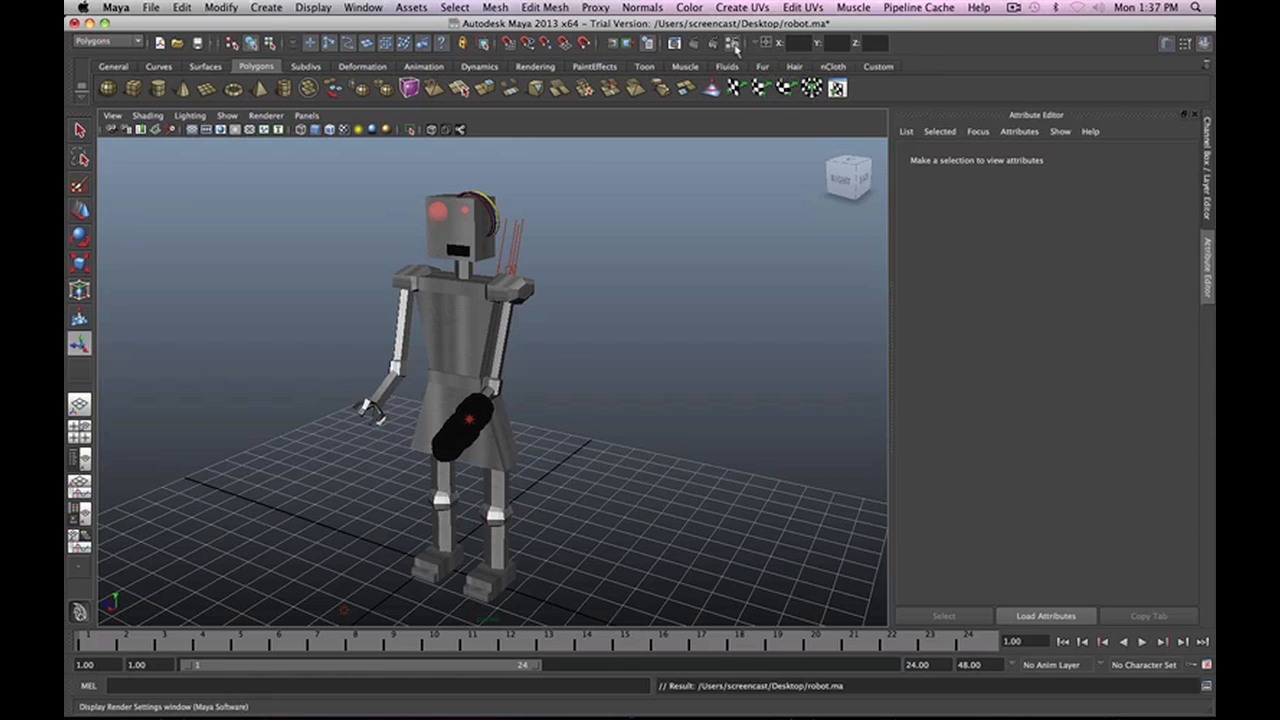
drag(503, 153, 1018, 62)
click(880, 111)
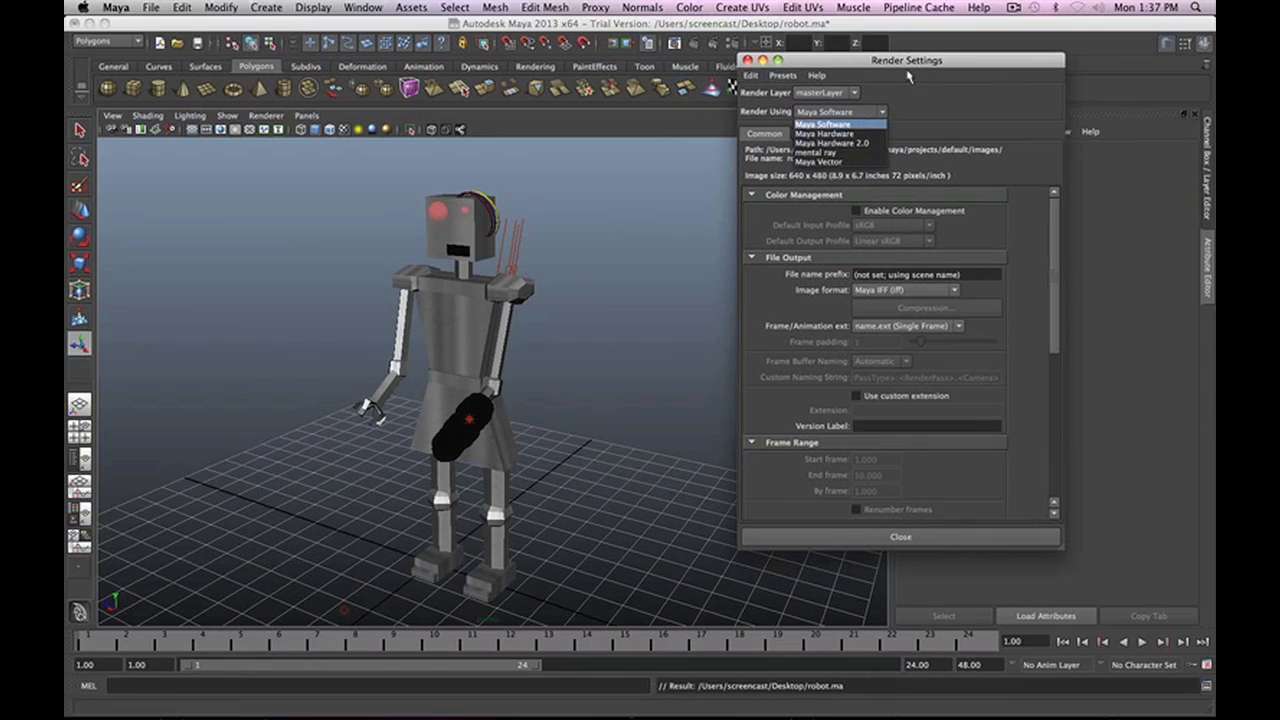
click(880, 111)
click(880, 111)
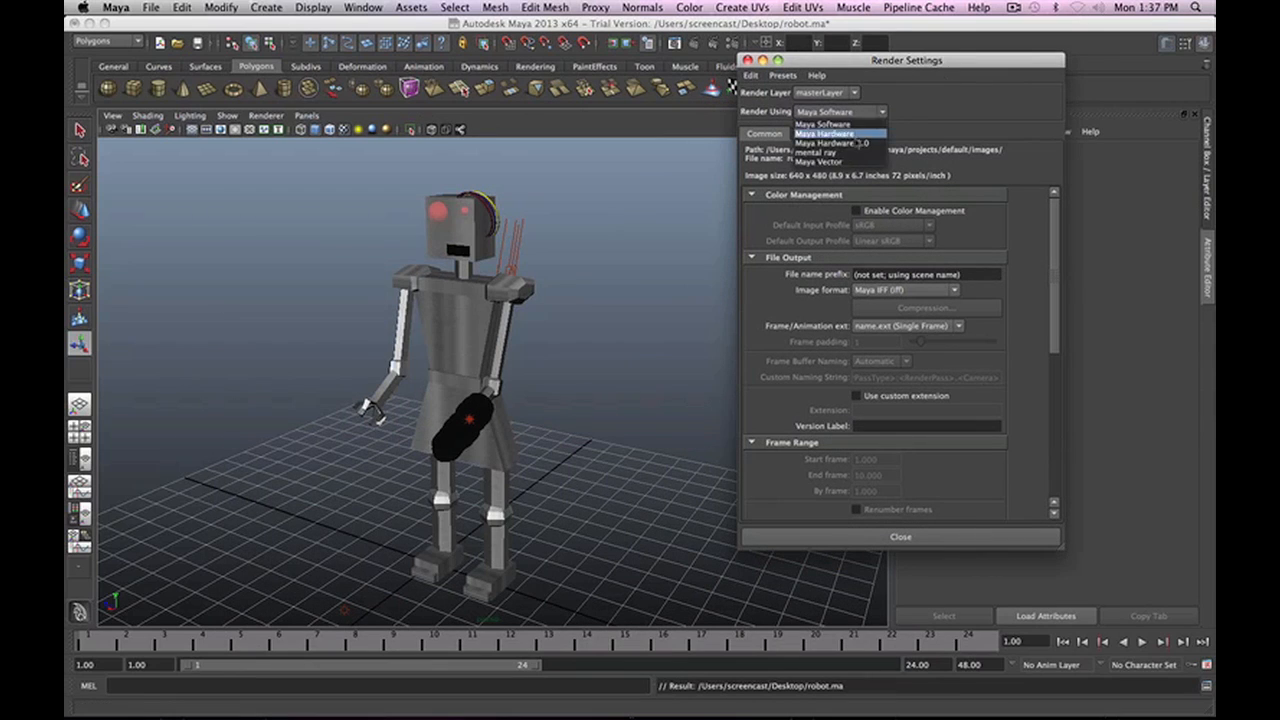
click(822, 124)
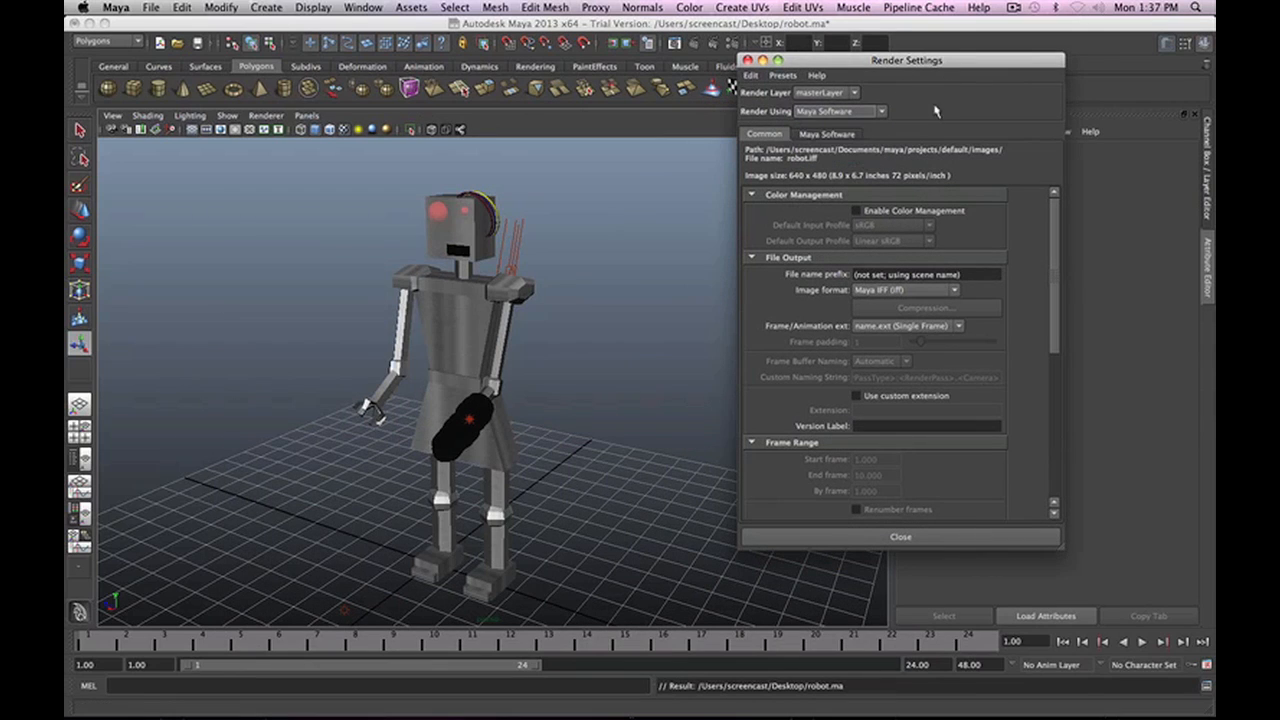
Set the output image format to PNG (png), test-render the current frame and close the Render View.
scroll(1030, 290, down, 2)
scroll(1033, 295, up, 1)
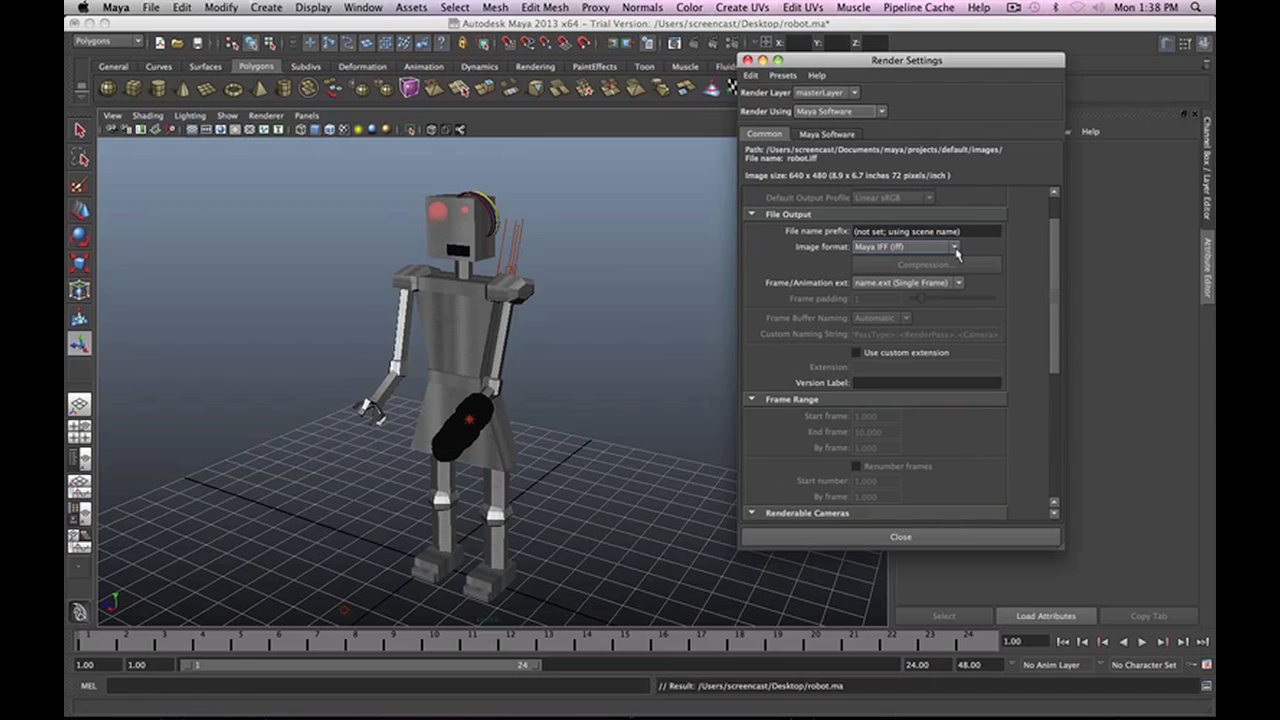
click(931, 252)
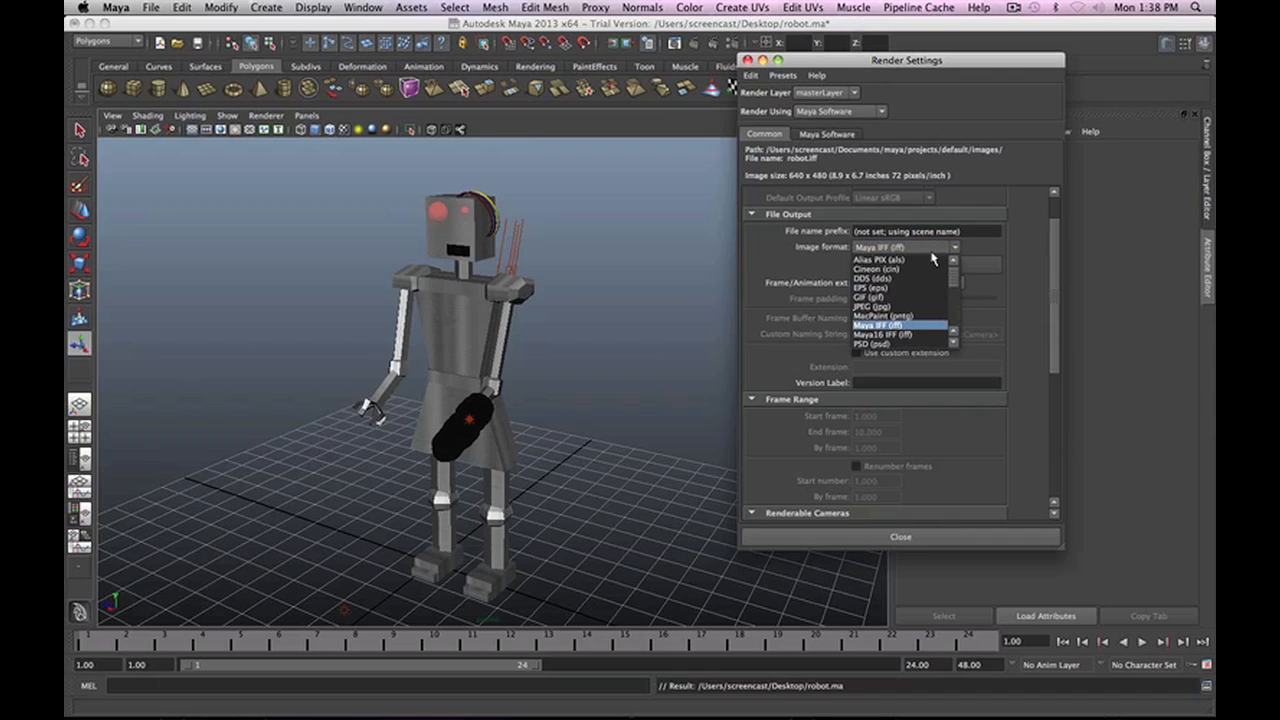
click(935, 252)
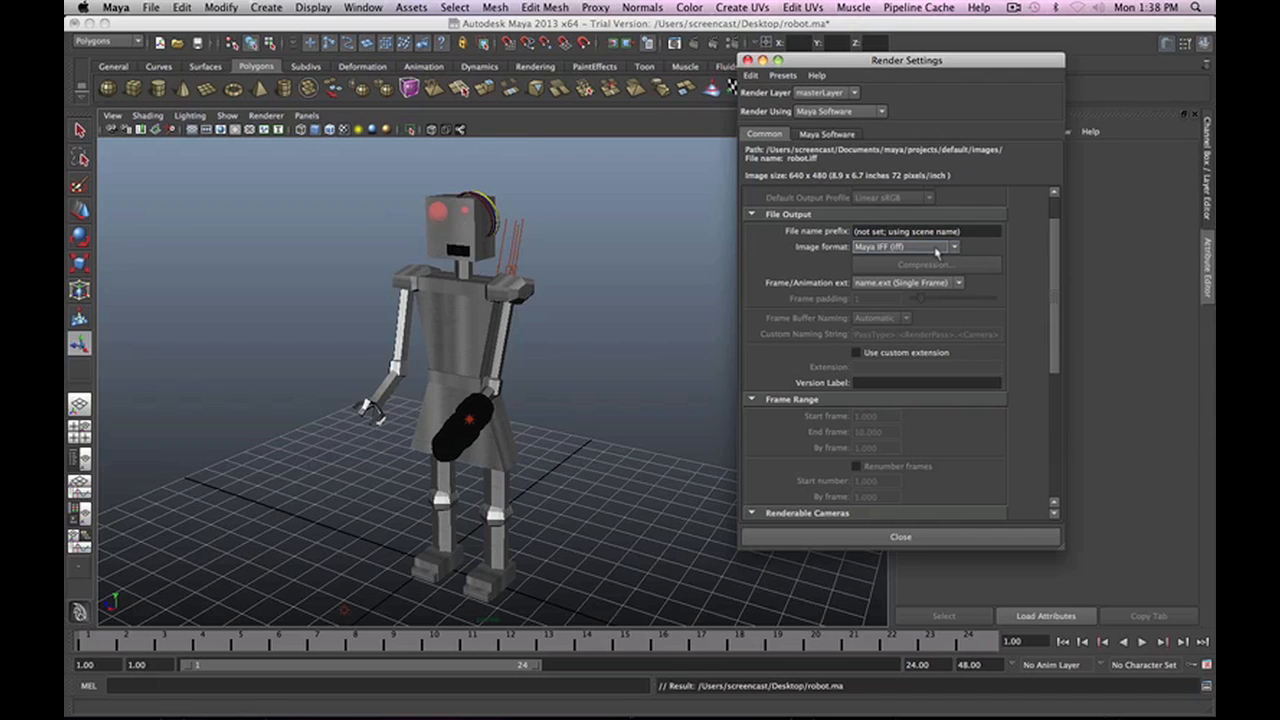
click(936, 252)
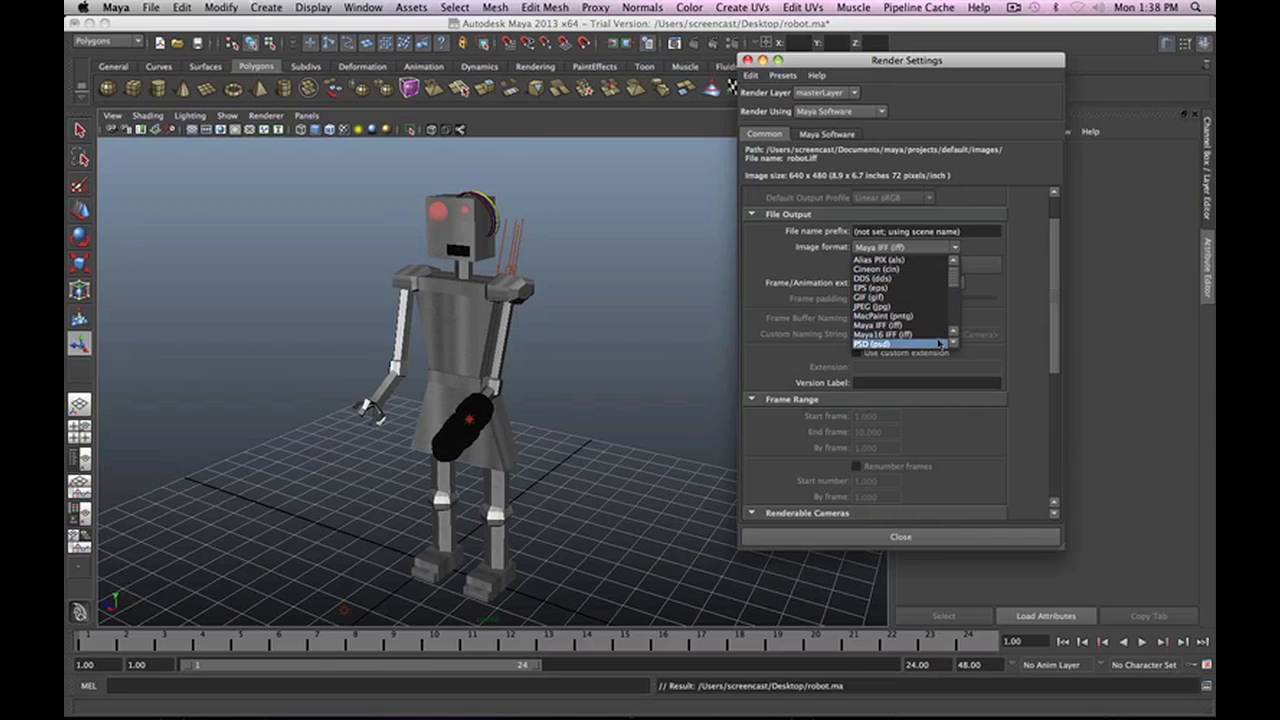
scroll(930, 324, down, 5)
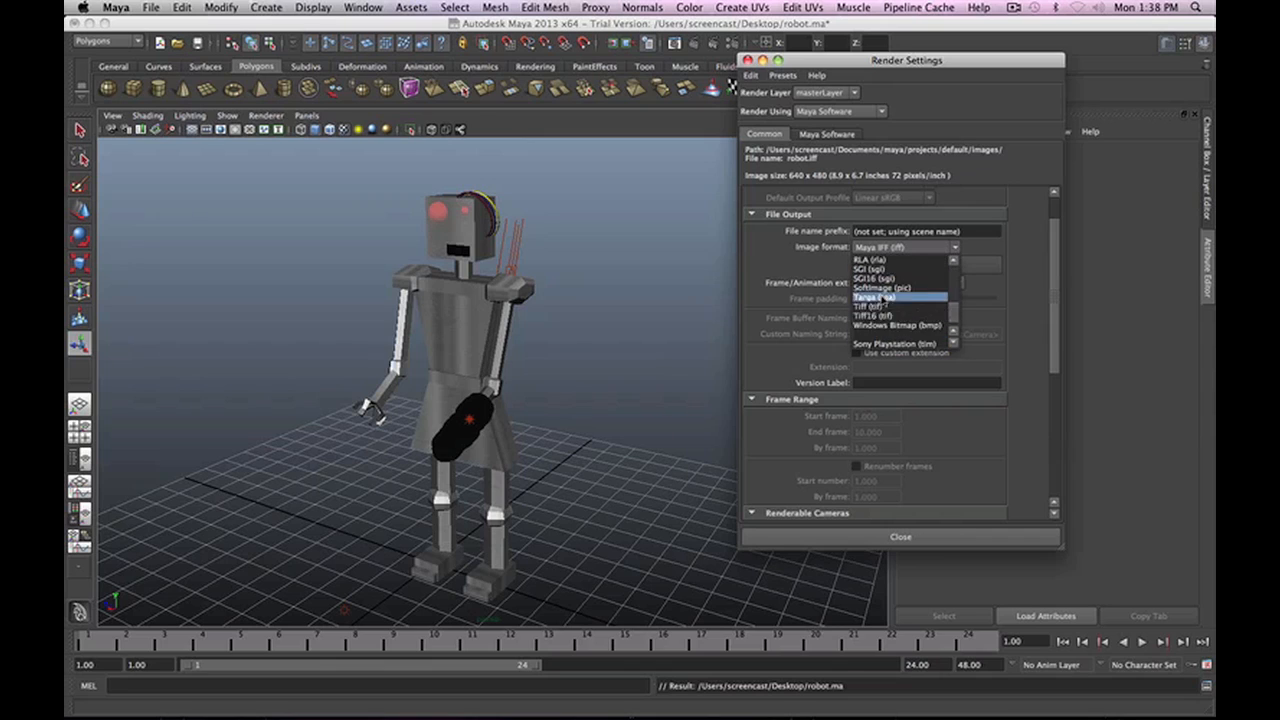
drag(953, 316, 956, 297)
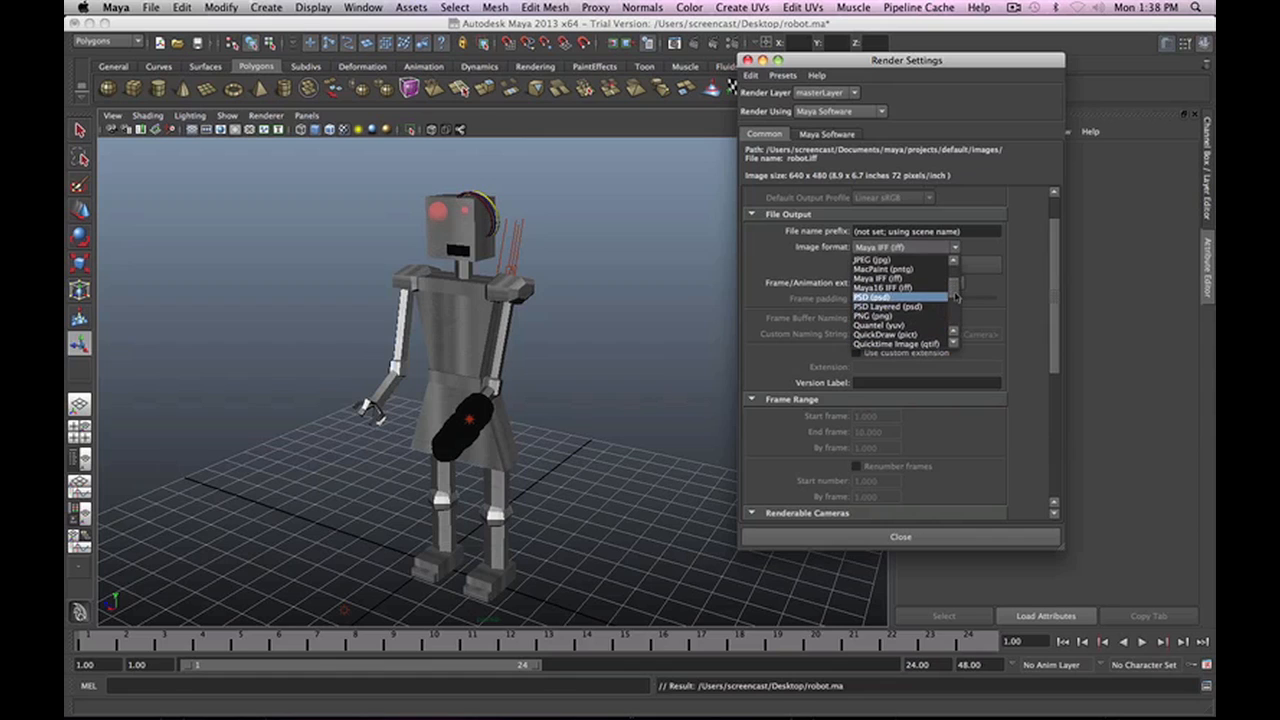
click(882, 316)
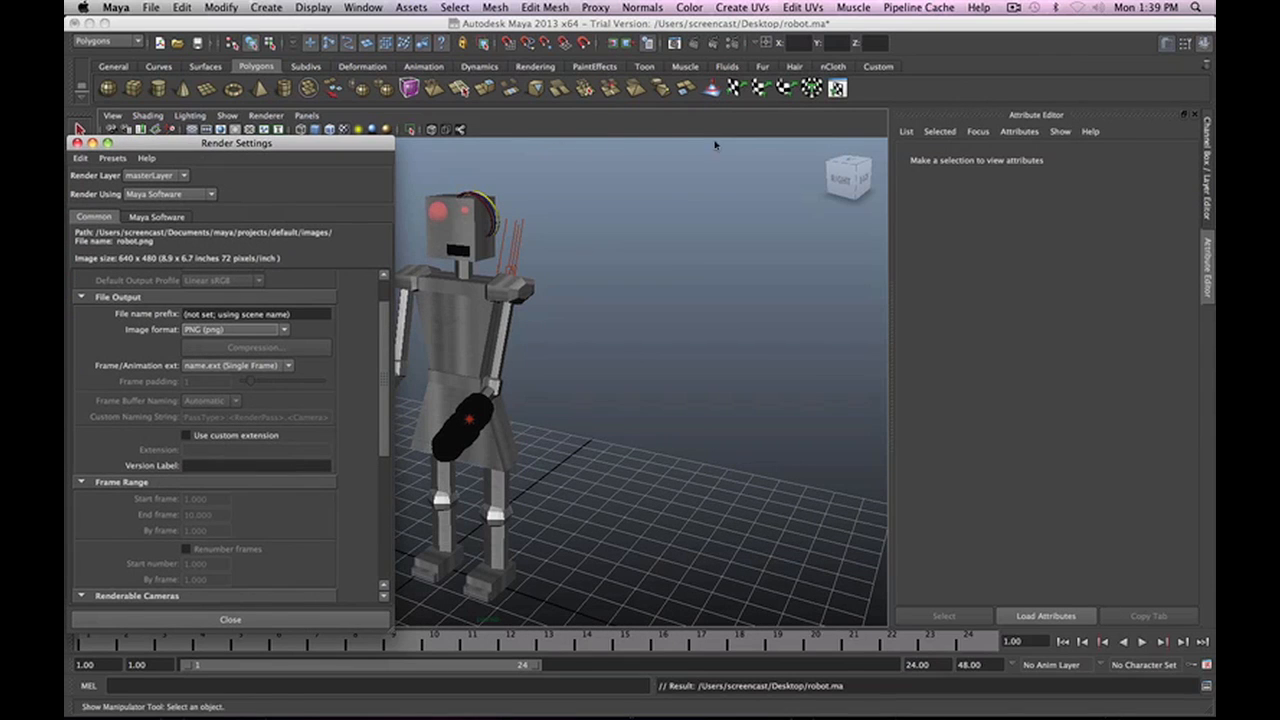
click(695, 50)
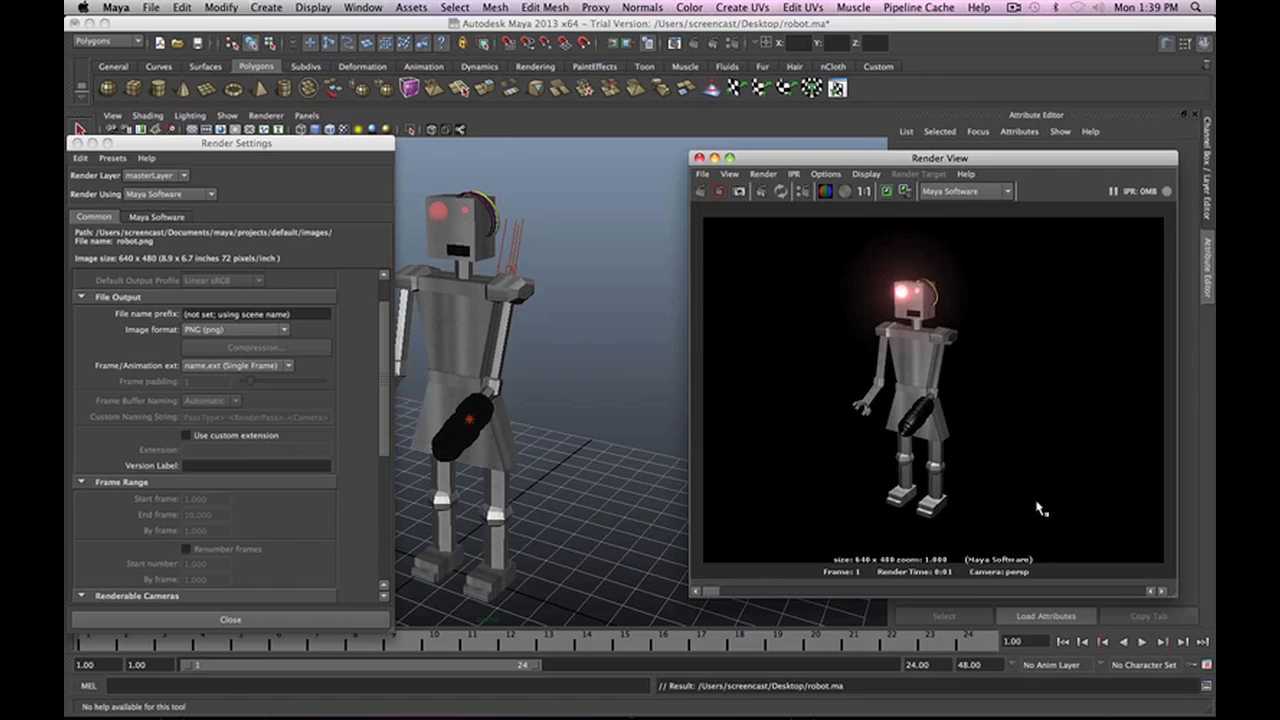
click(699, 158)
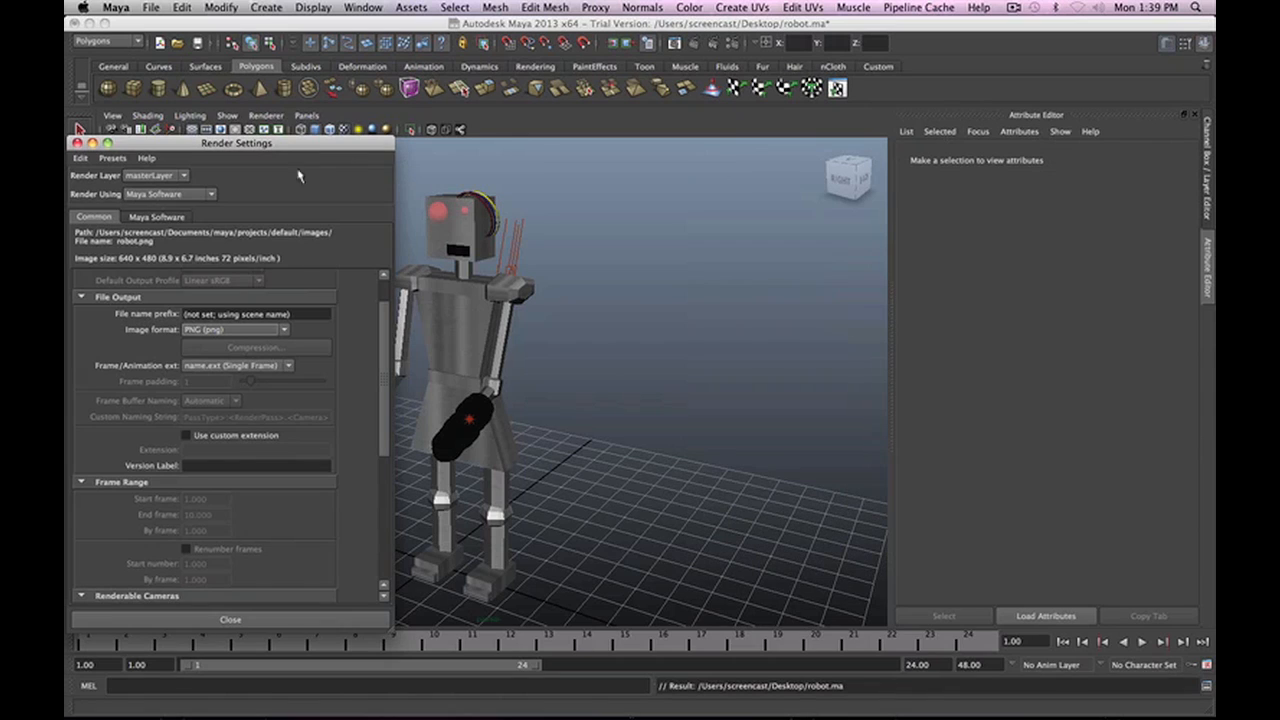
Look through the available renderable cameras in the Render Settings and choose persp.
drag(284, 147, 998, 102)
scroll(1067, 392, down, 5)
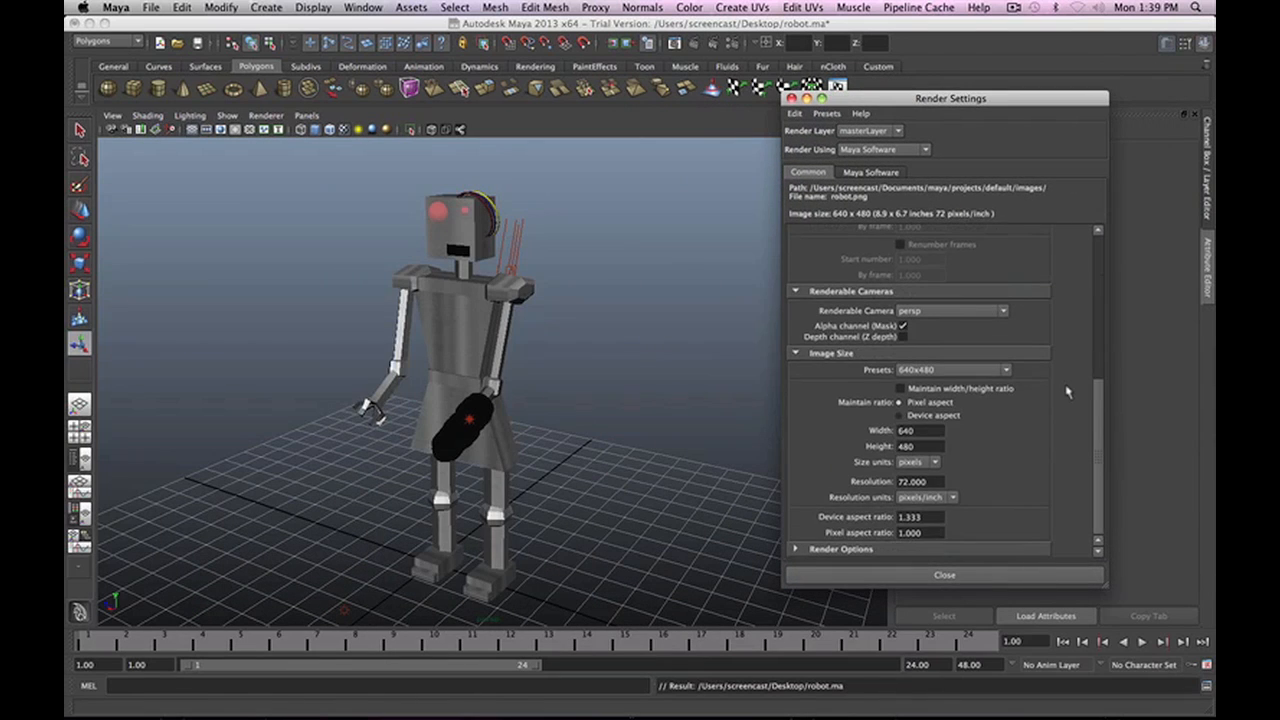
click(946, 313)
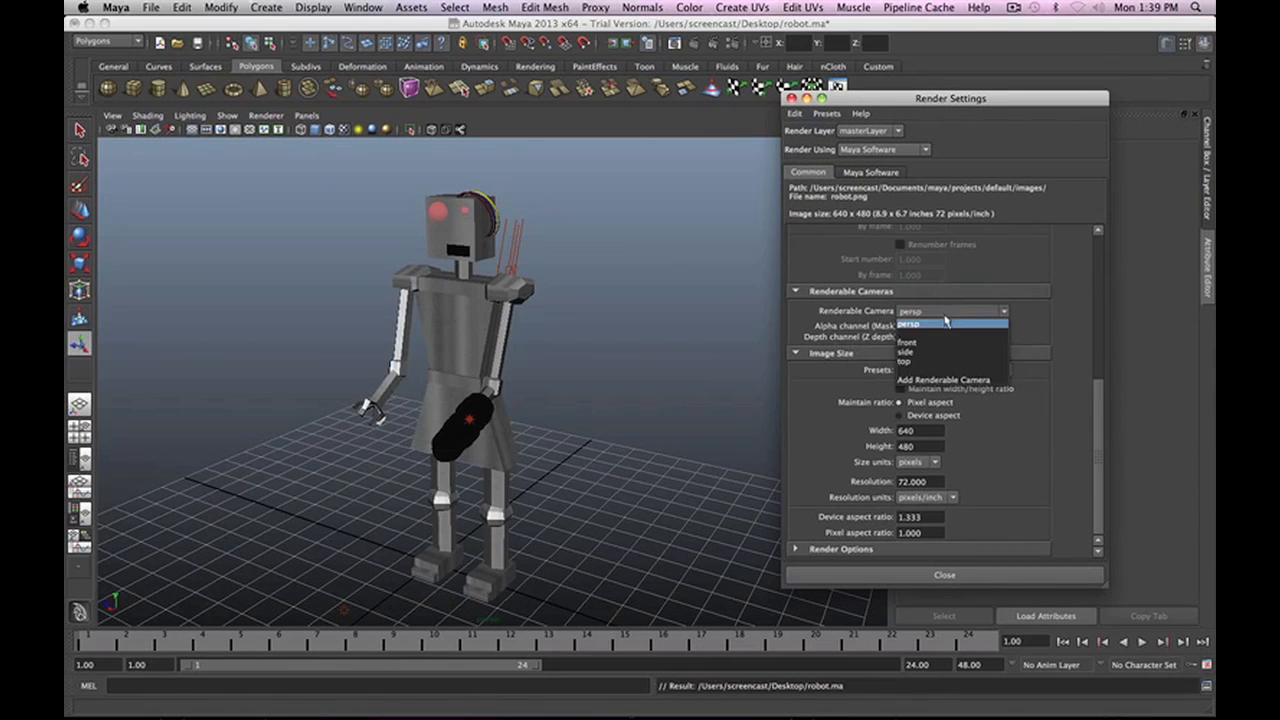
click(946, 325)
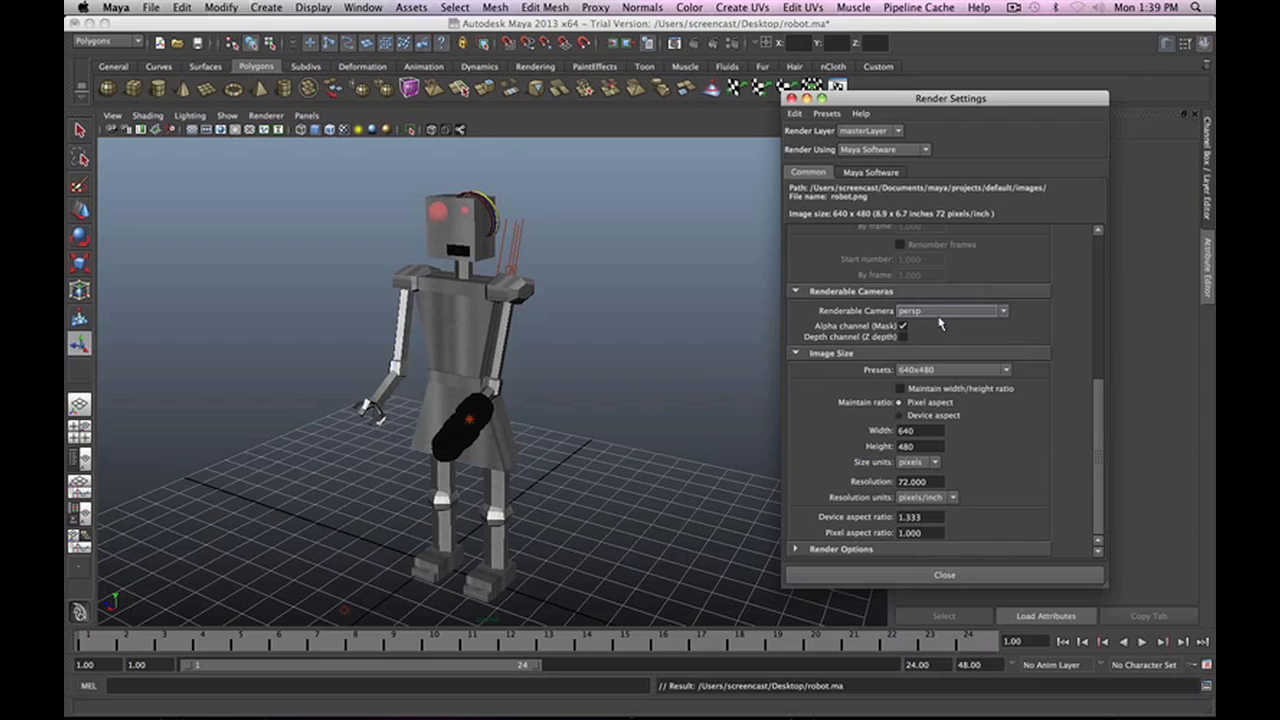
click(940, 316)
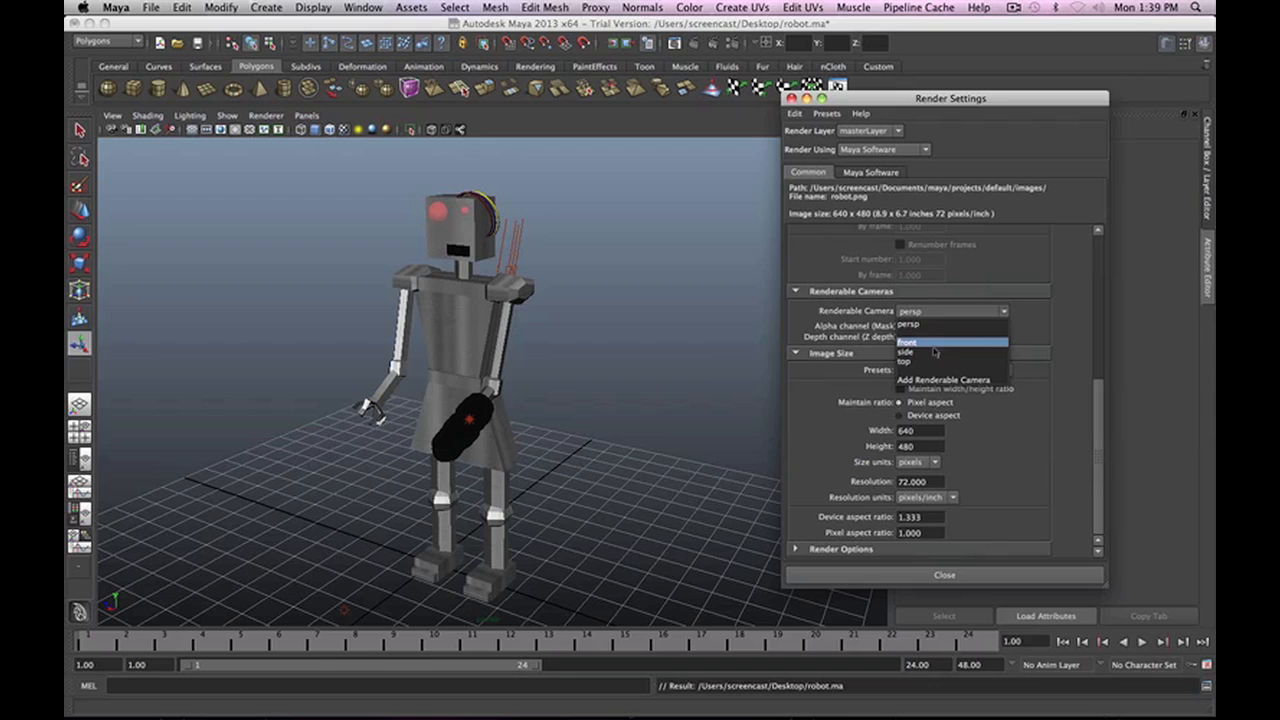
click(978, 320)
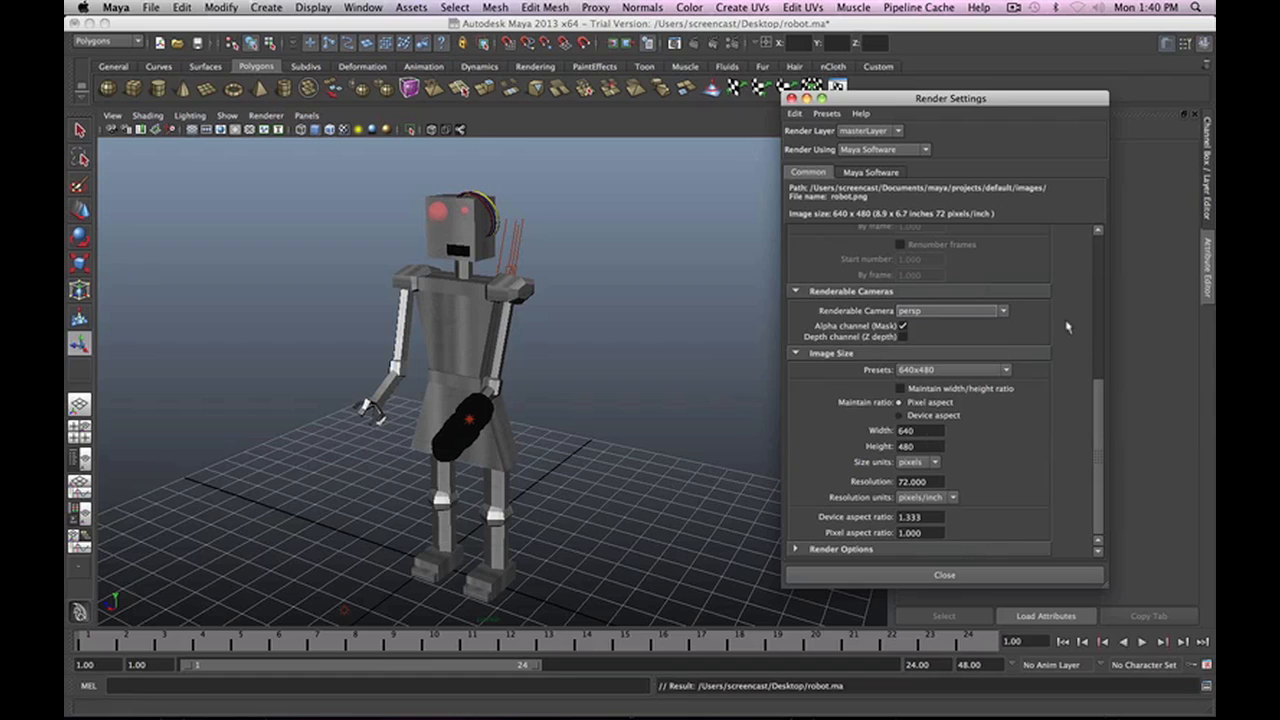
click(995, 313)
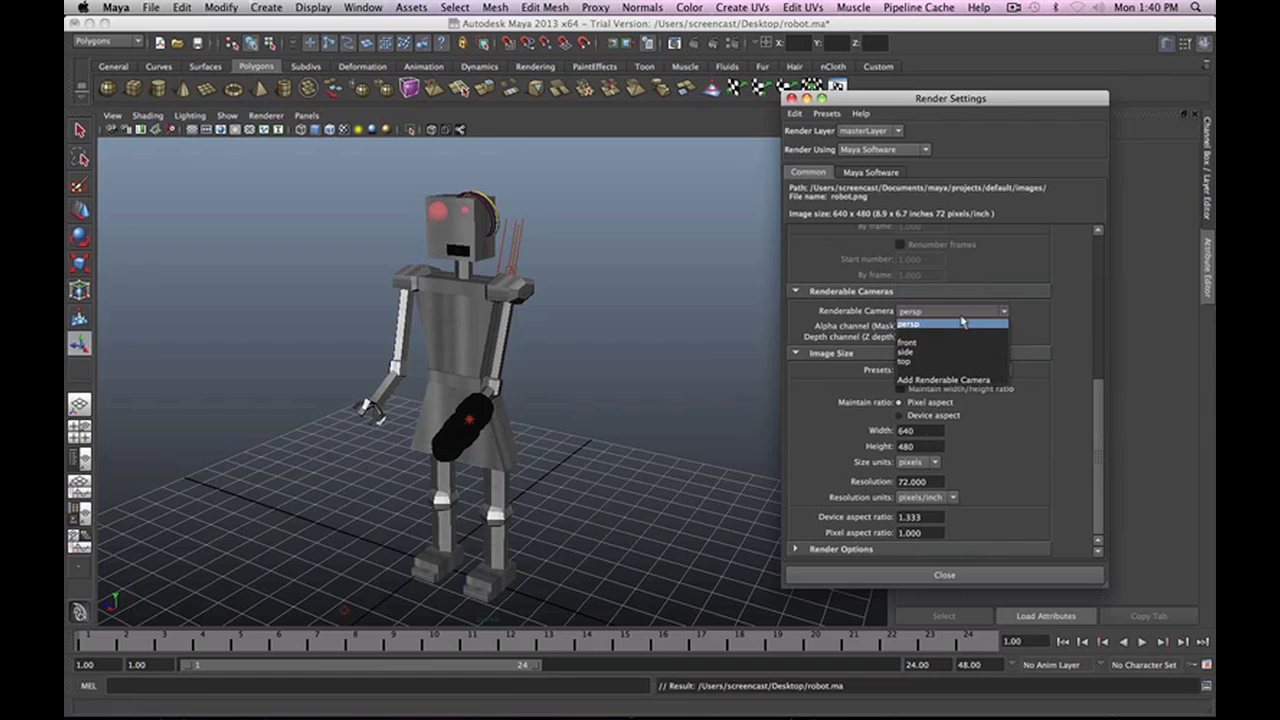
click(963, 325)
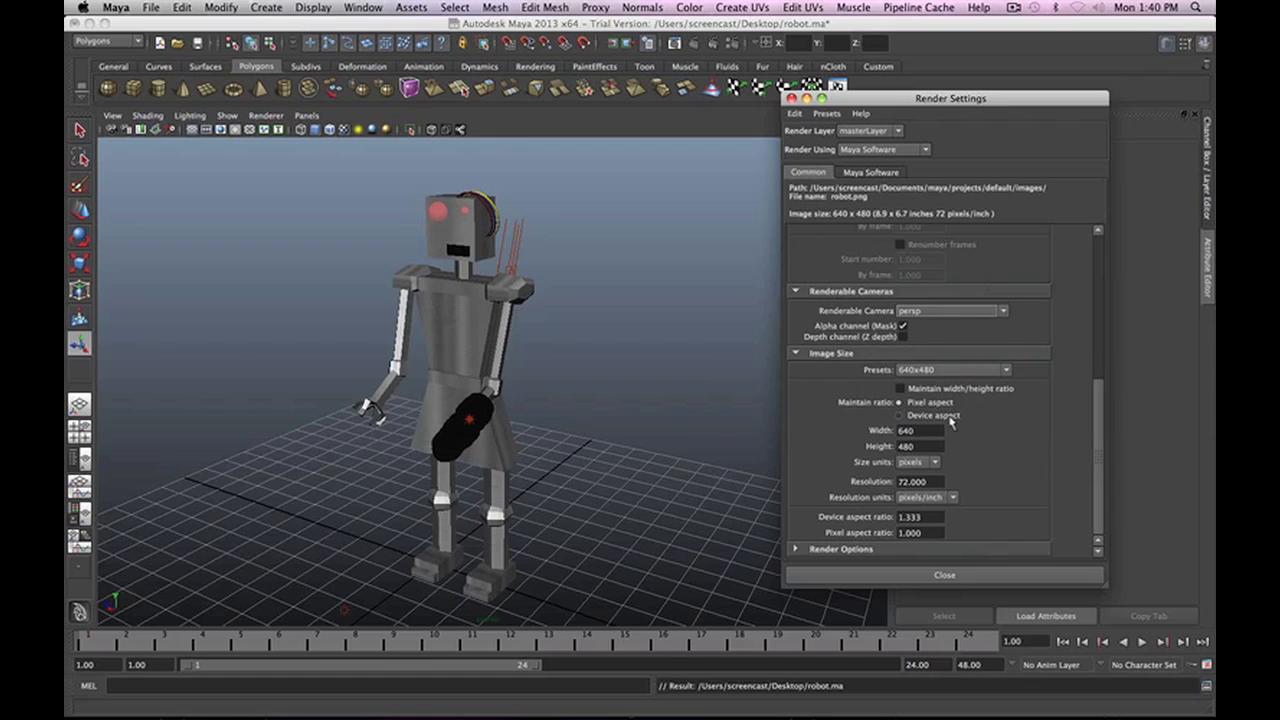
Browse the image size presets, choose 640x480 and close the Render Settings.
click(906, 376)
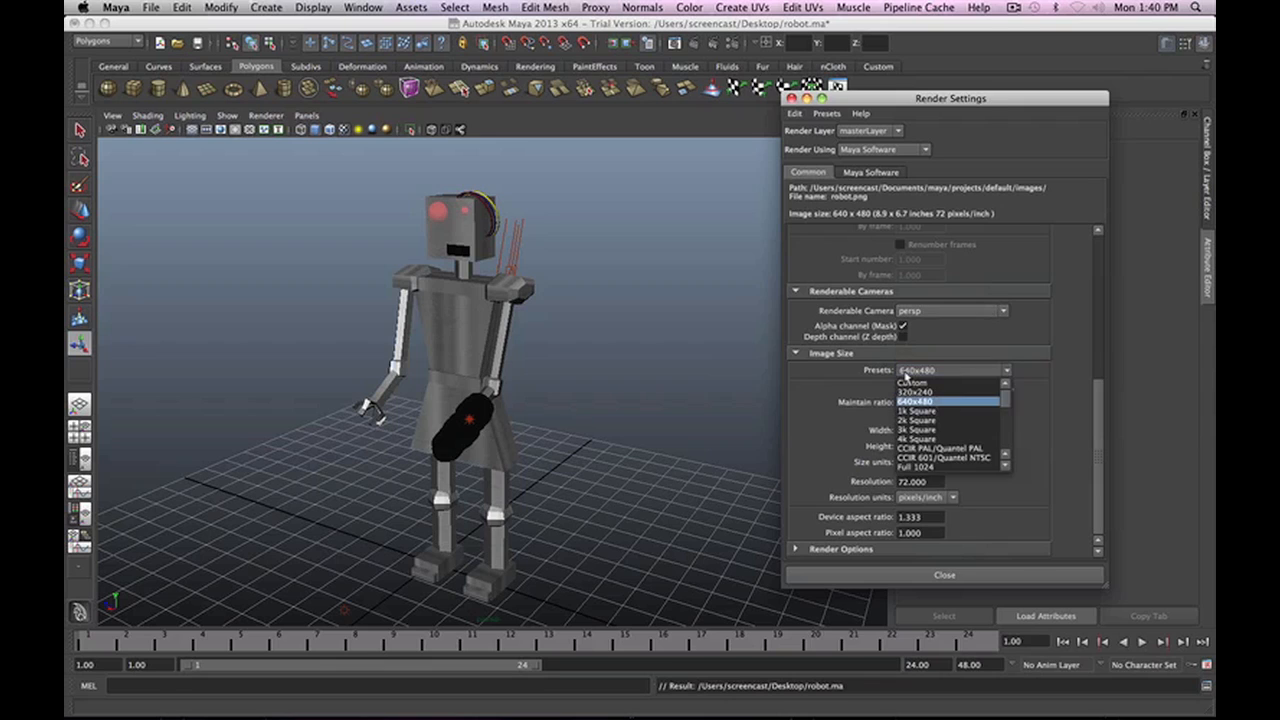
click(1005, 469)
click(1005, 469)
click(1005, 469)
click(1005, 469)
click(1005, 469)
click(1005, 469)
click(1005, 469)
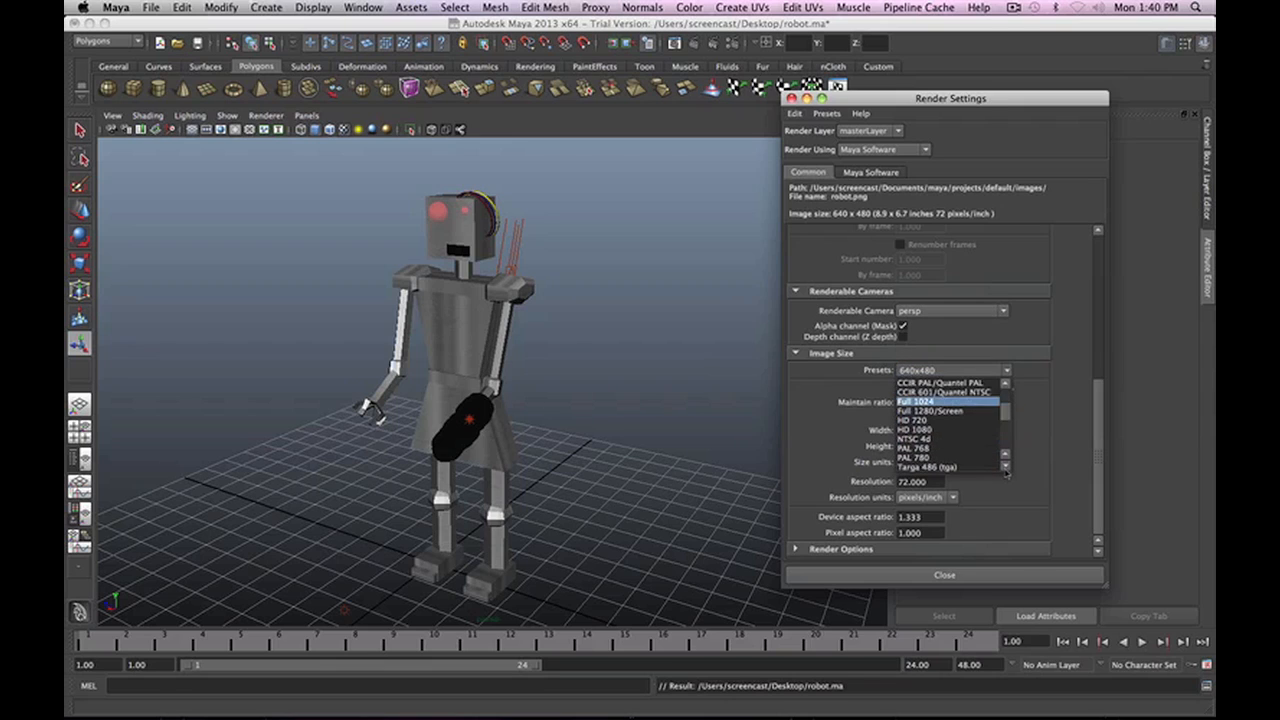
click(1005, 469)
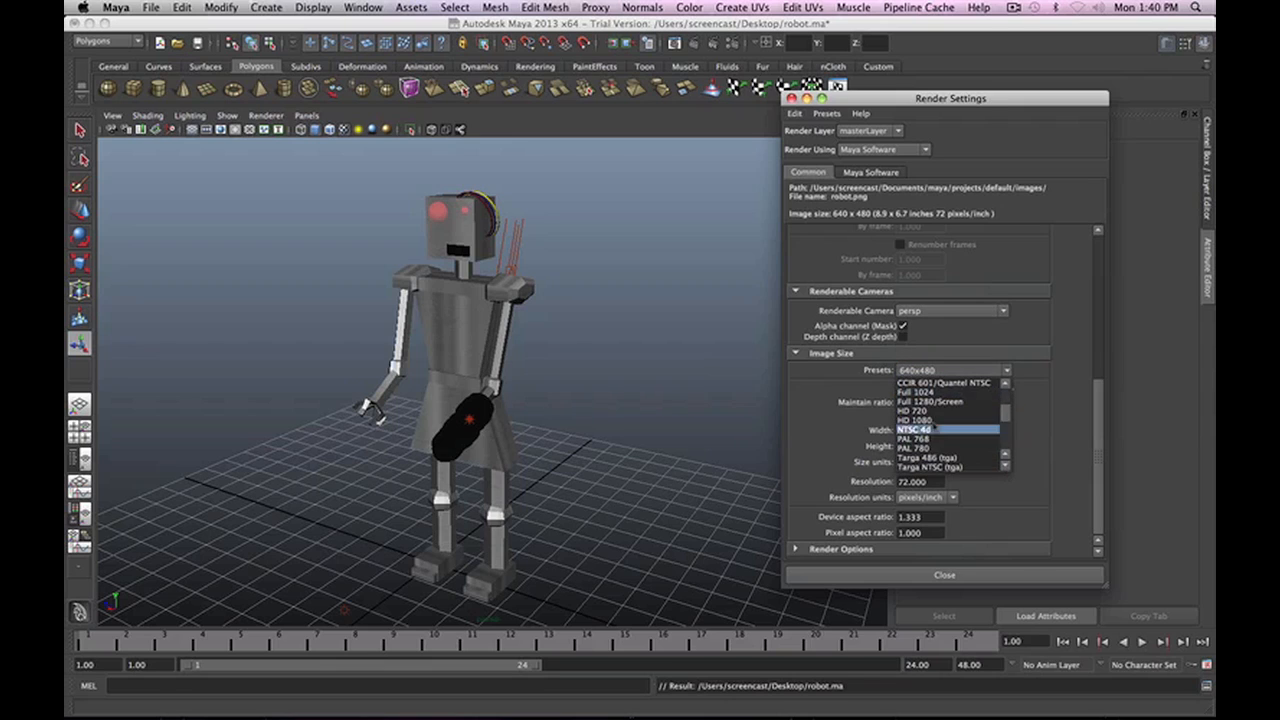
click(1006, 469)
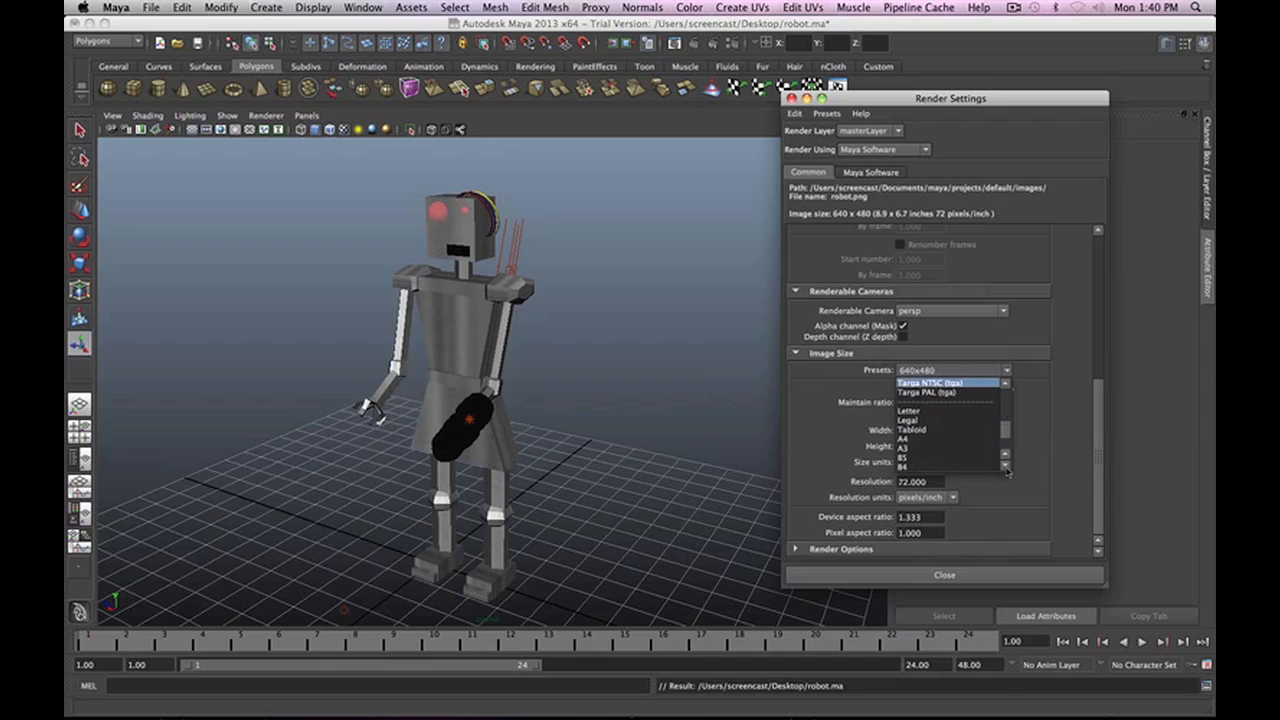
scroll(950, 437, up, 5)
click(930, 402)
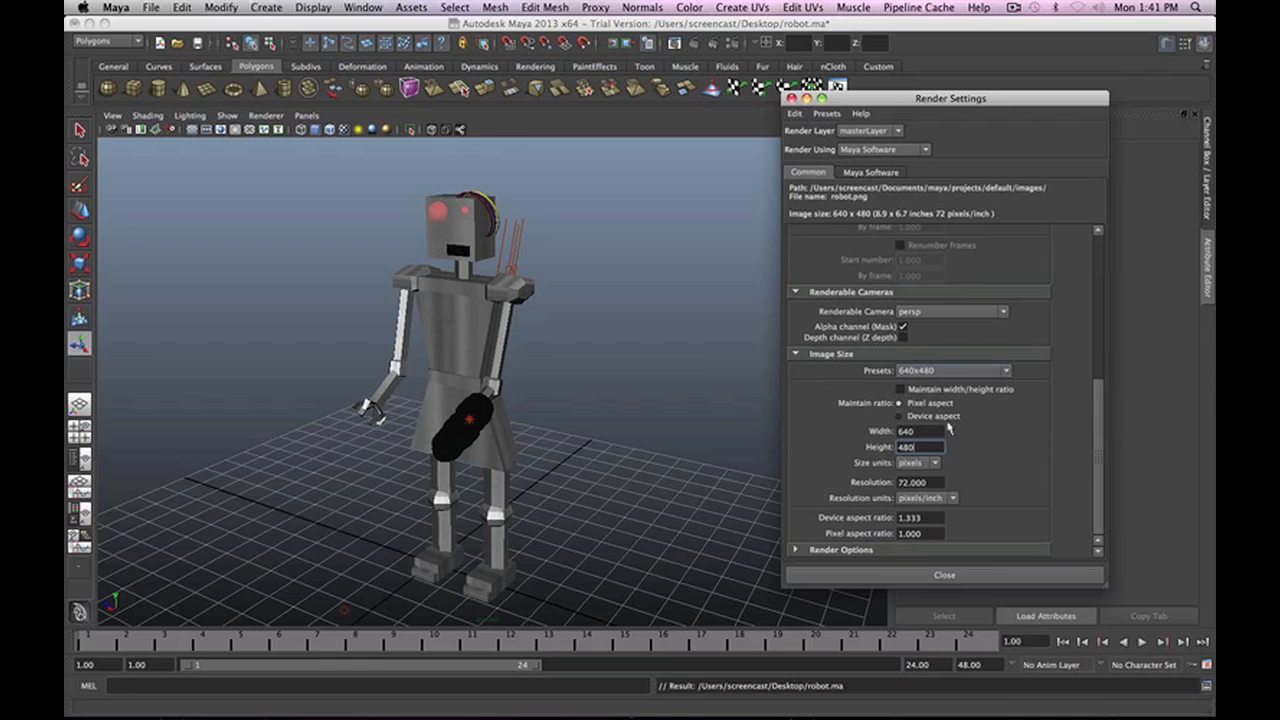
click(990, 573)
Frame the robot's upper body from a low angle in the perspective view and render the current frame.
alt+drag(668, 404, 437, 377)
alt+drag(592, 317, 491, 338)
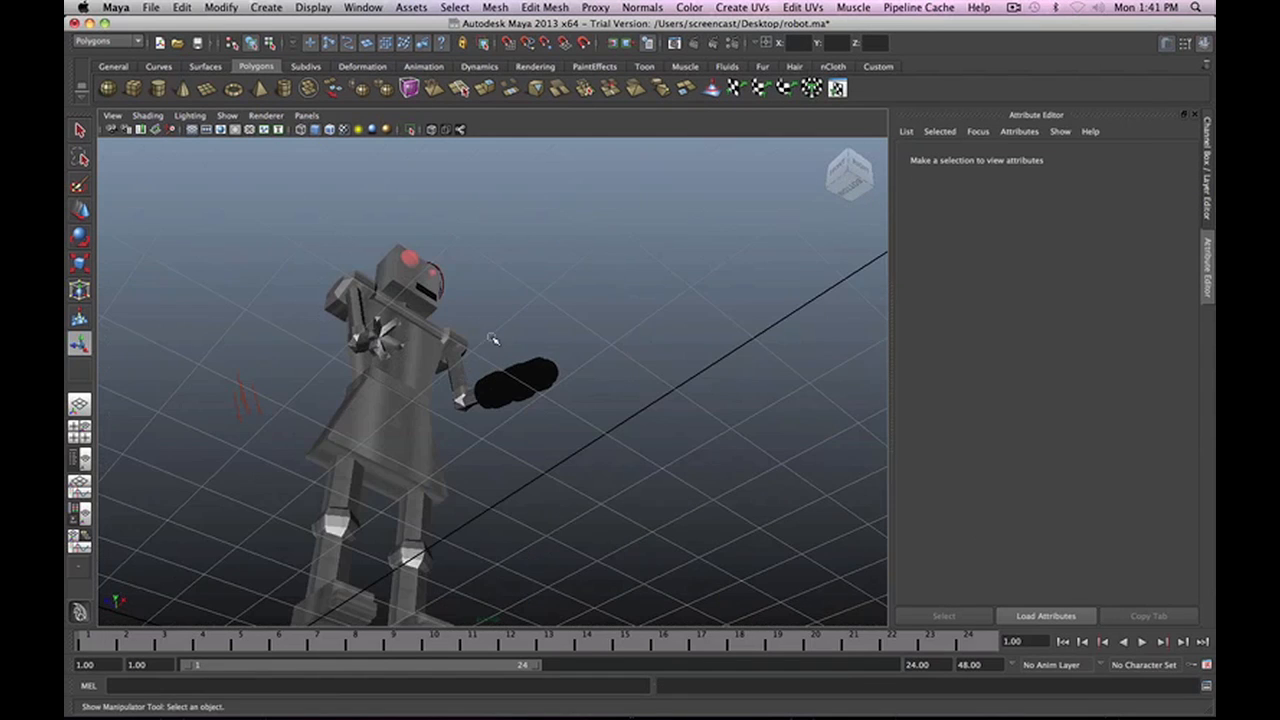
alt+right_drag(421, 407, 523, 364)
scroll(522, 365, down, 3)
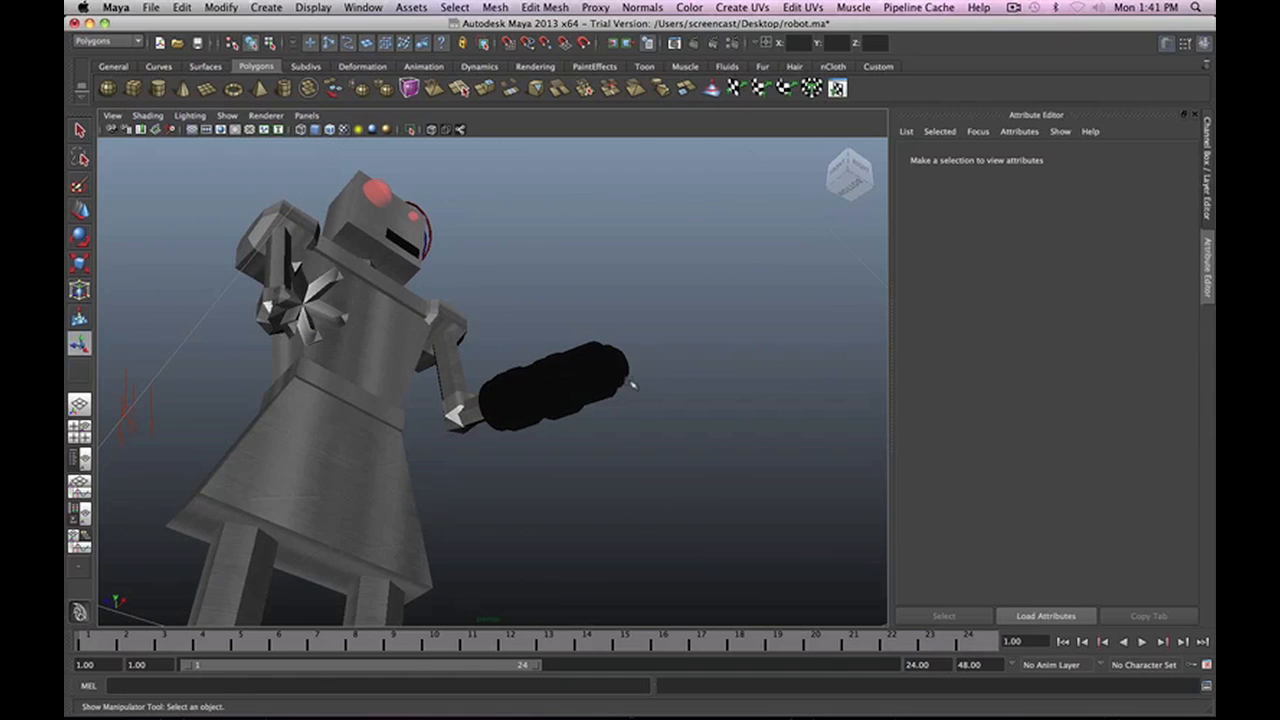
click(694, 44)
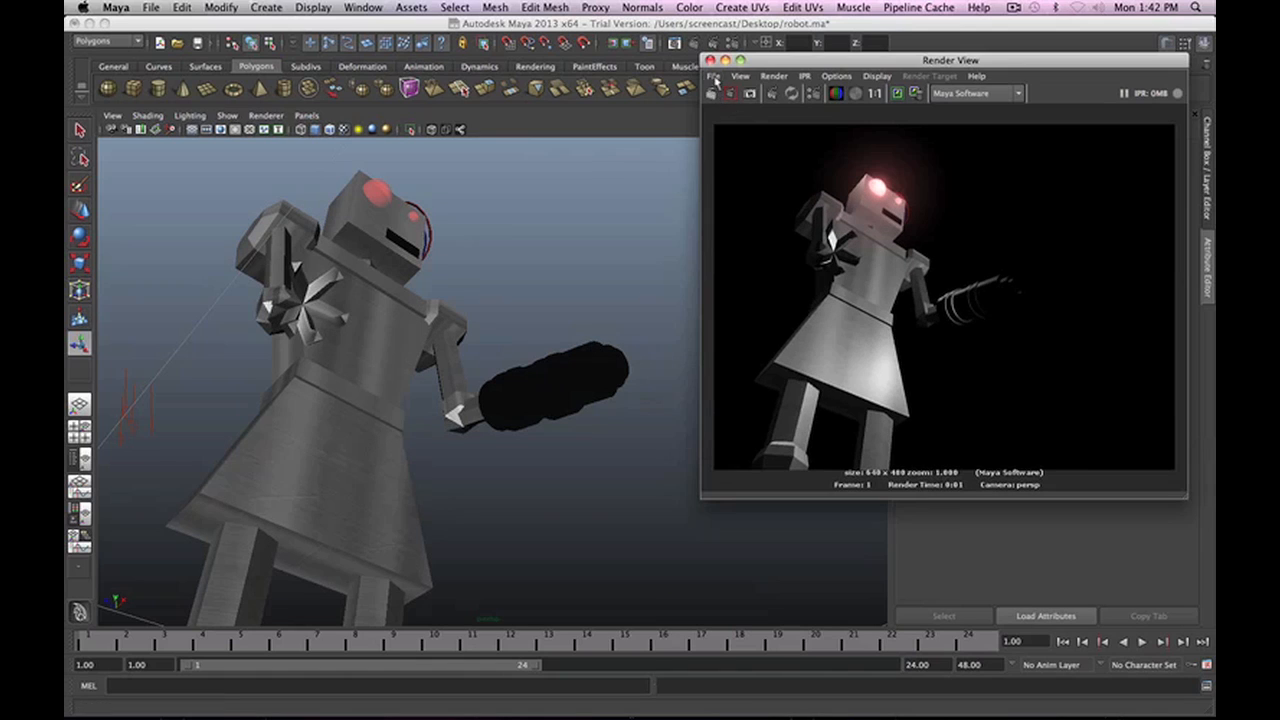
Save the rendered image to the Desktop as a PNG file named "robot render".
click(714, 77)
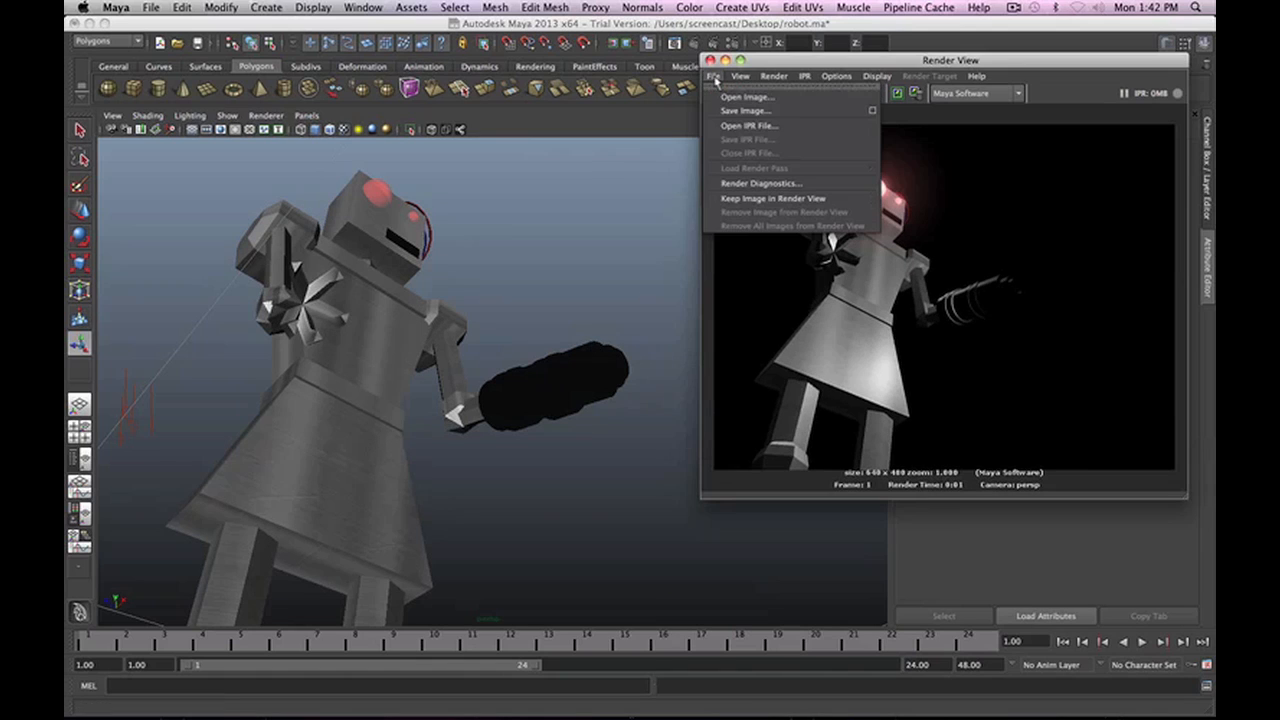
click(735, 111)
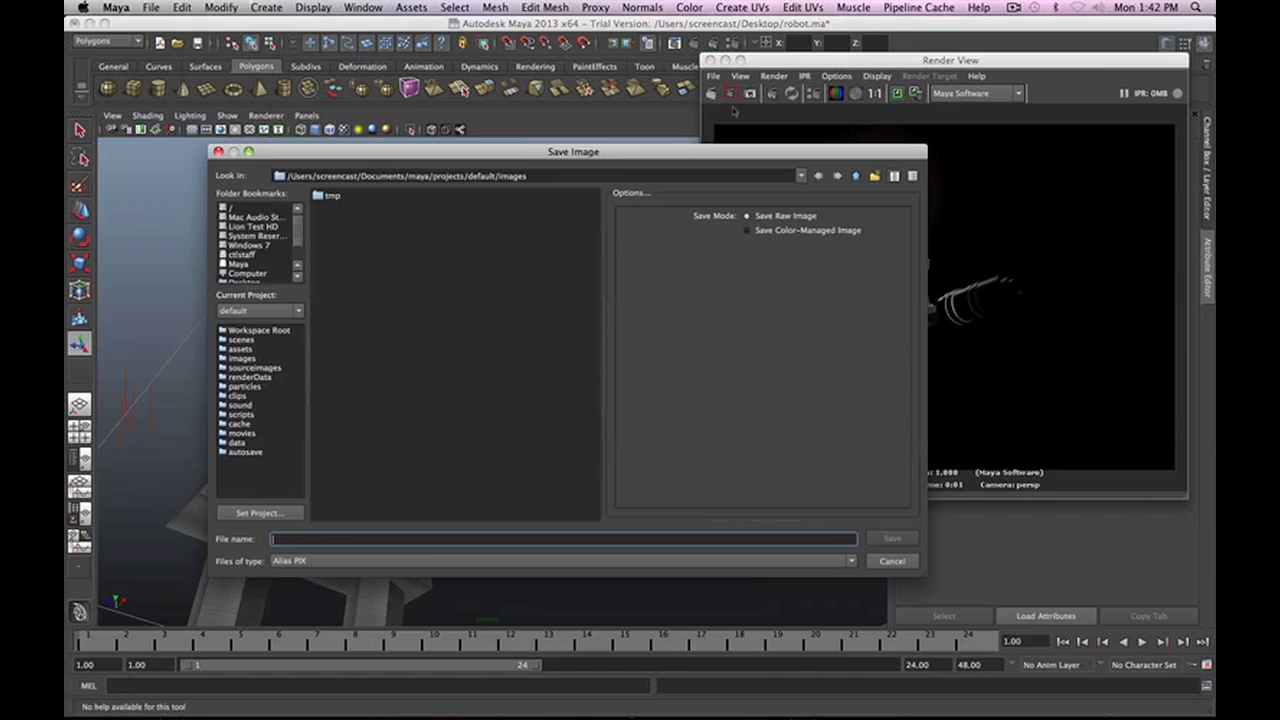
drag(295, 240, 294, 255)
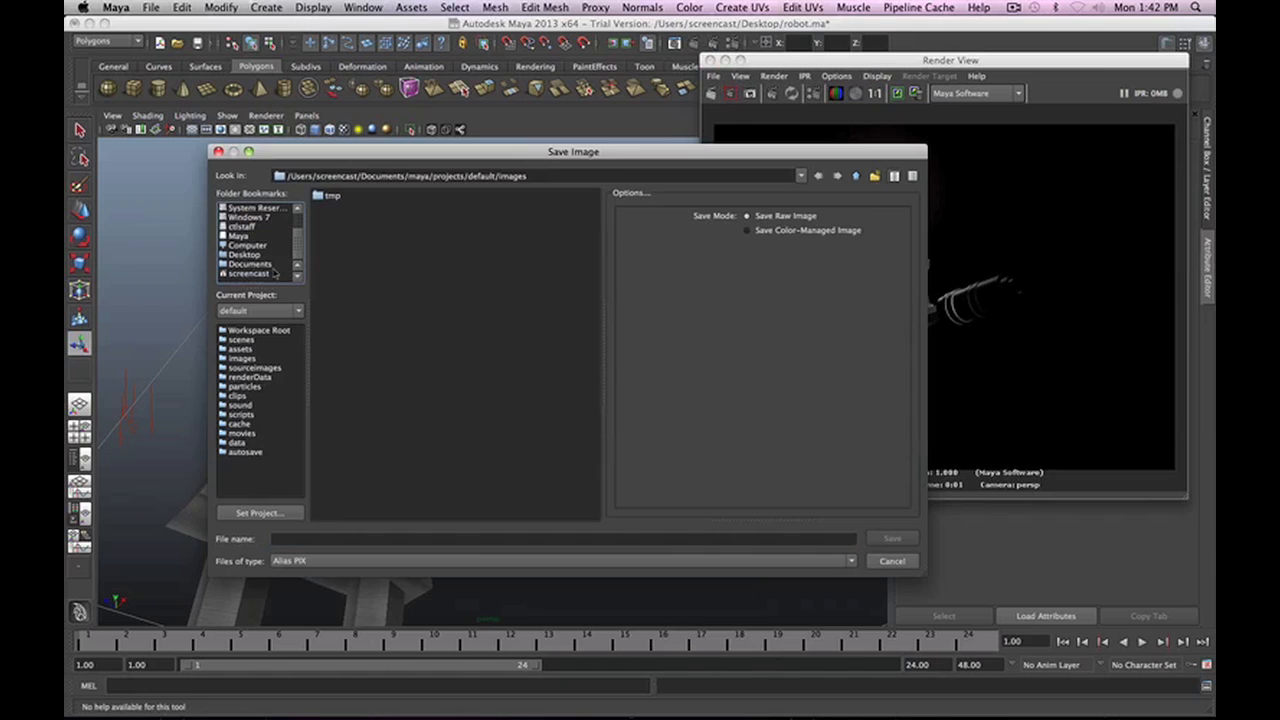
click(244, 254)
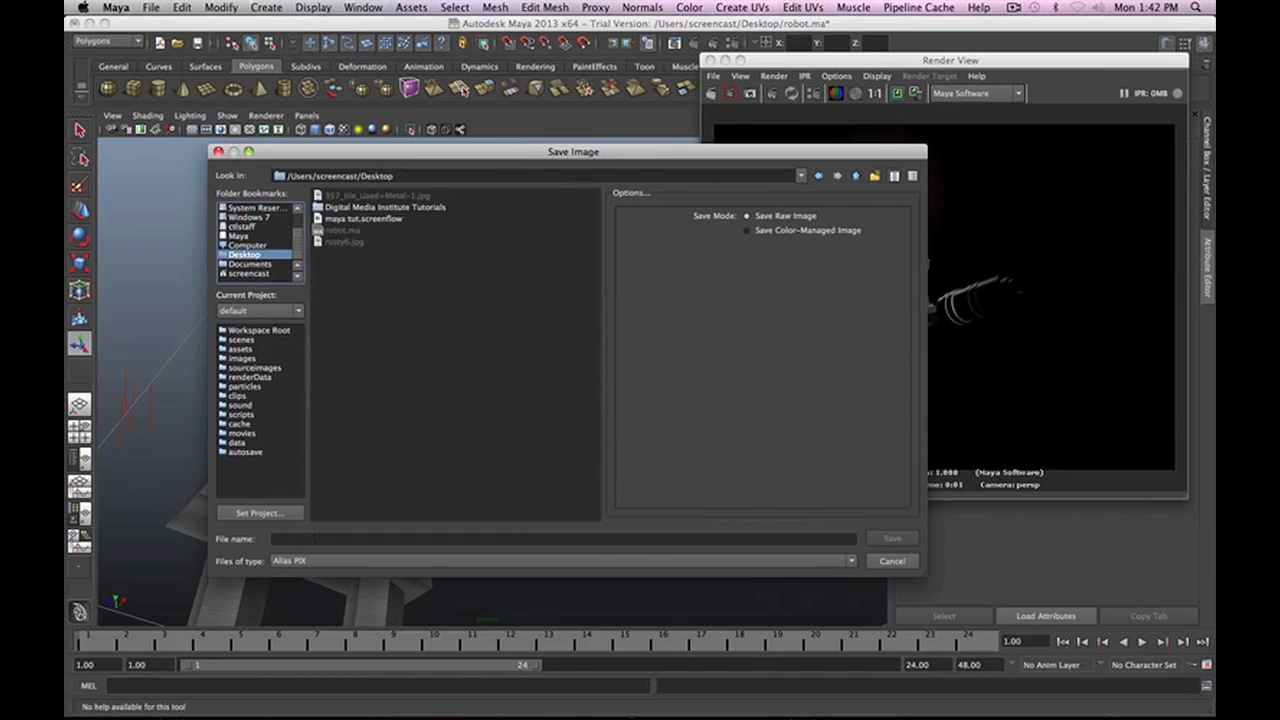
click(312, 539)
text(robot render)
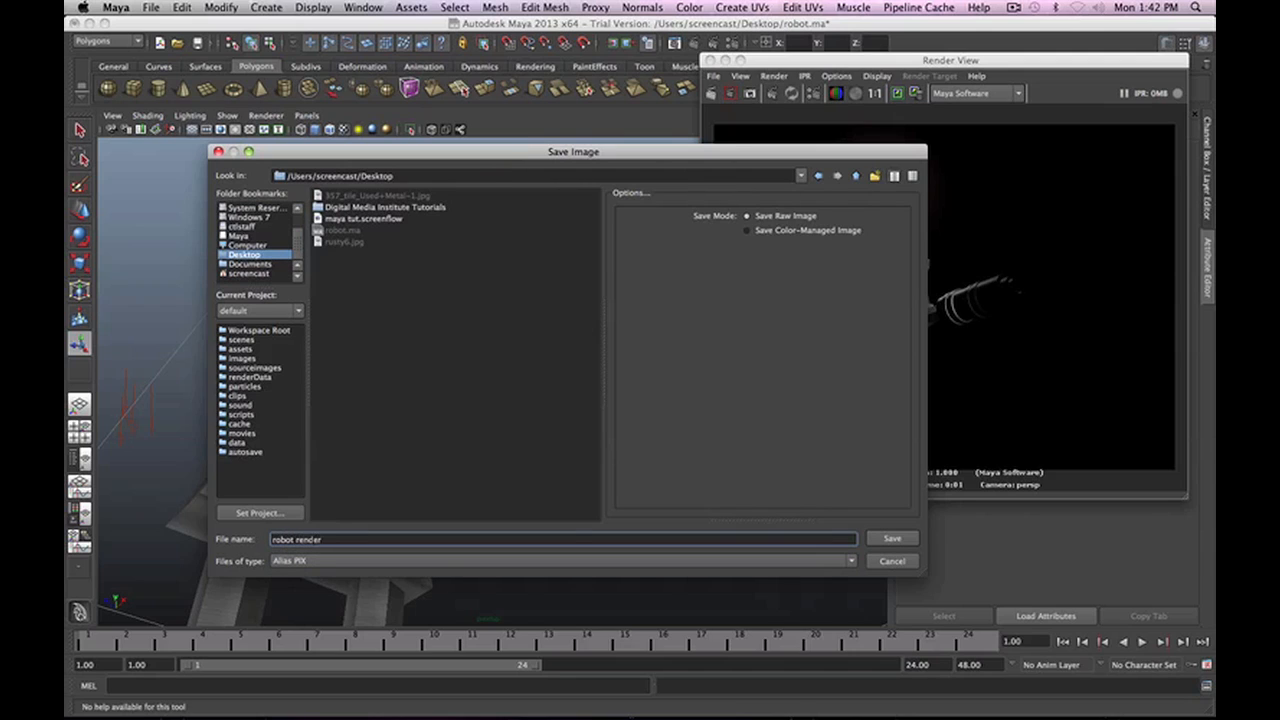
click(298, 561)
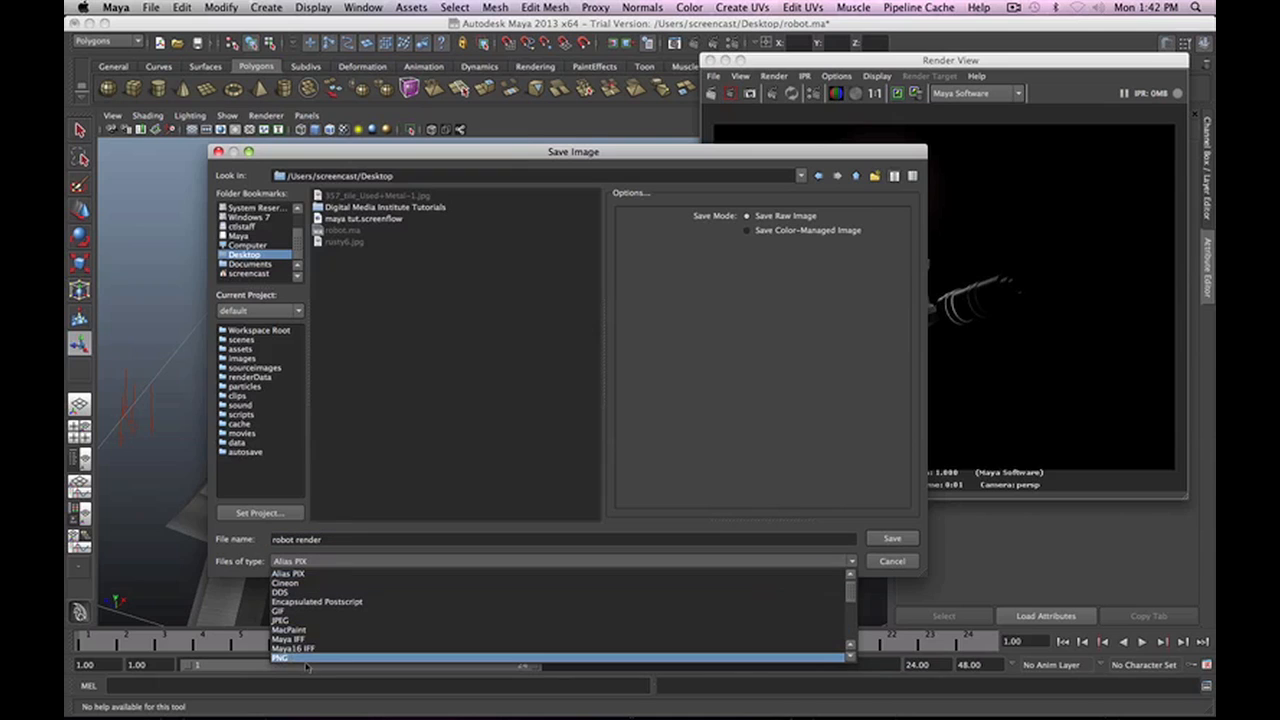
click(429, 659)
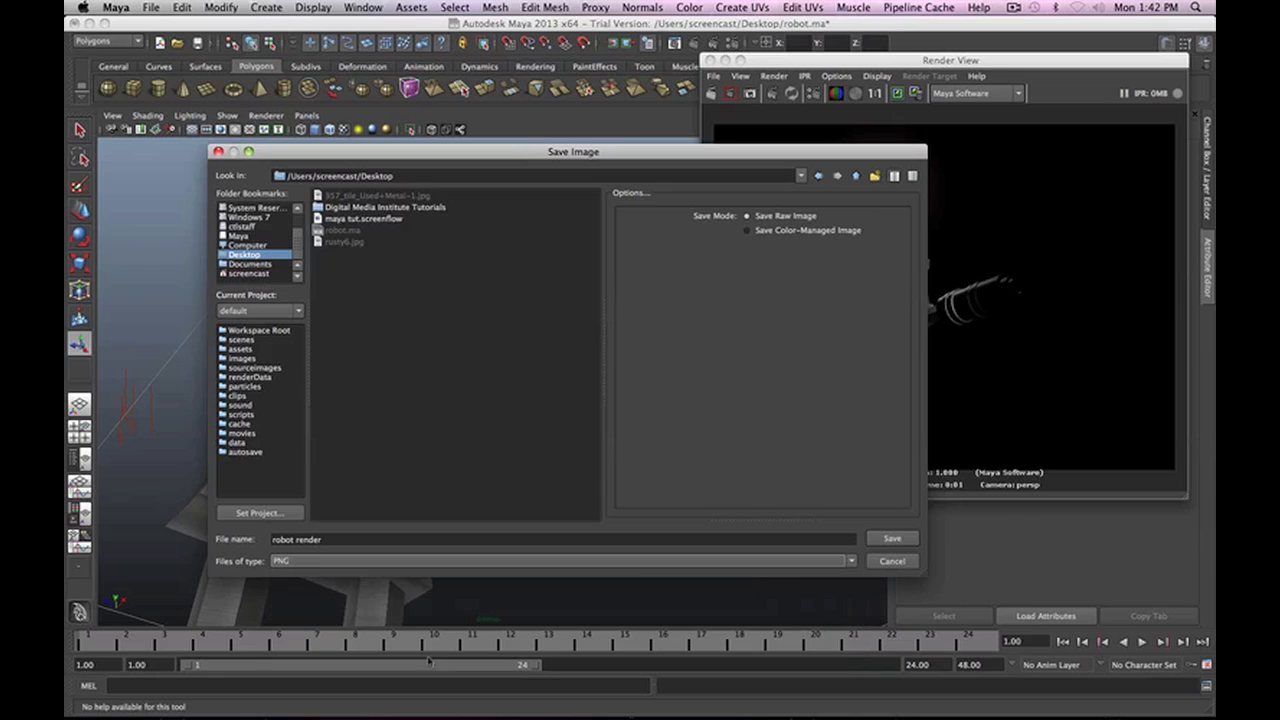
click(893, 539)
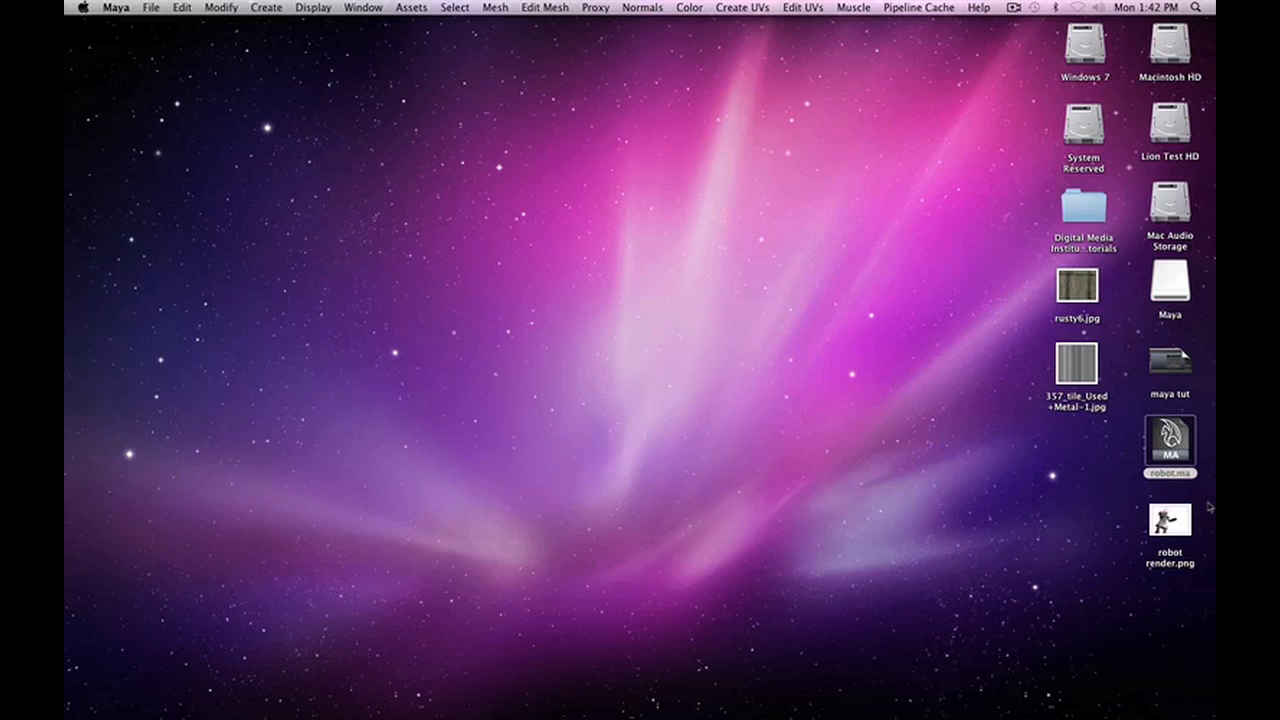
Open robot render.png from the desktop in Preview and enlarge its window to inspect the saved render.
double_click(1178, 528)
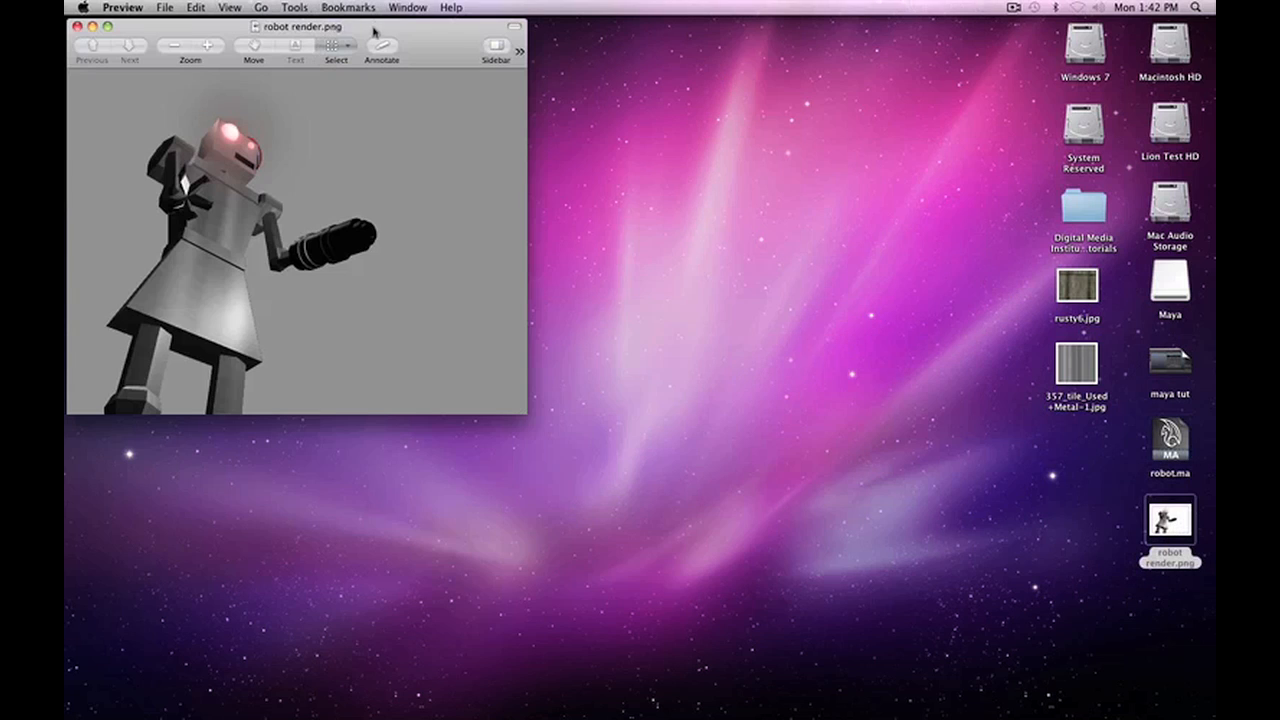
drag(375, 31, 599, 103)
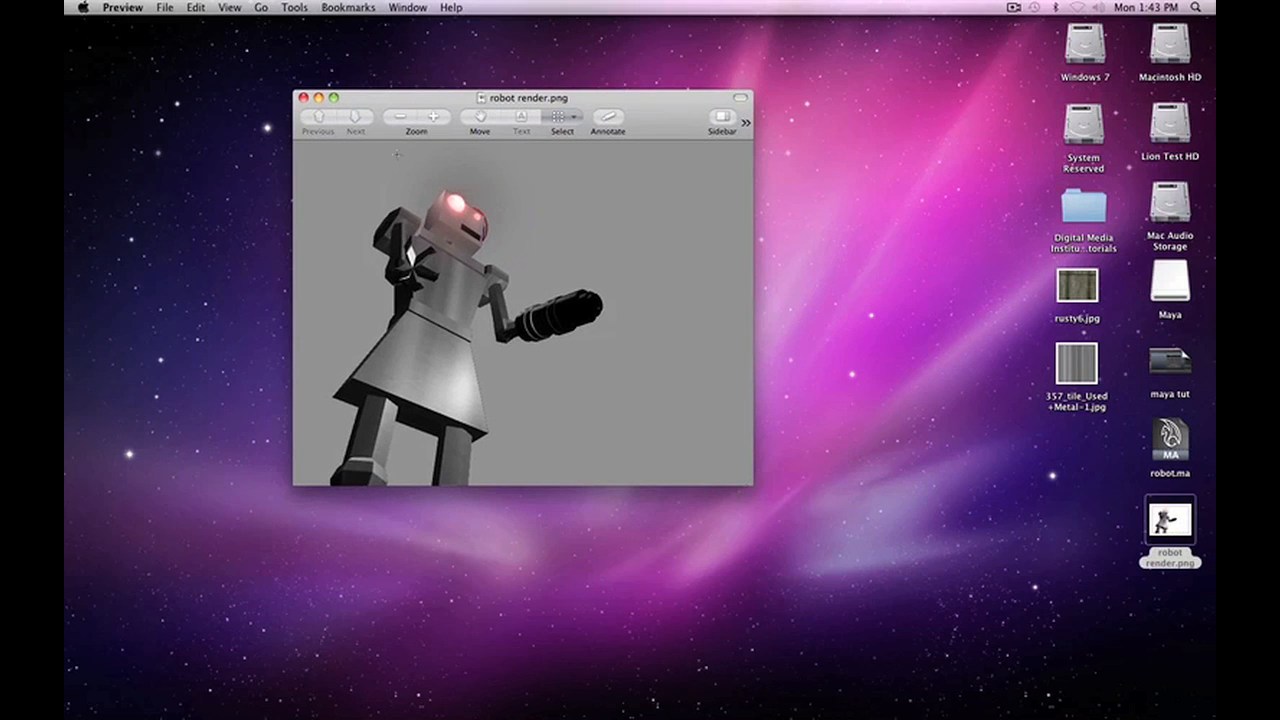
drag(754, 488, 964, 612)
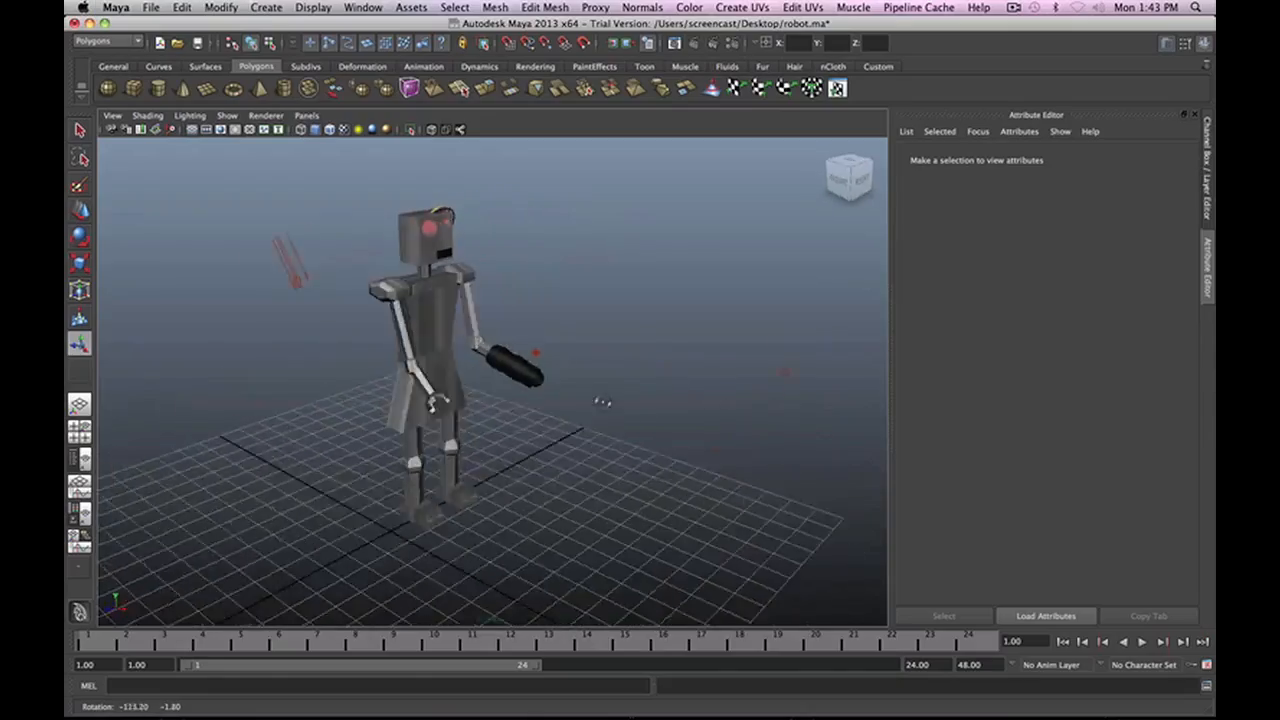
alt+drag(585, 405, 632, 490)
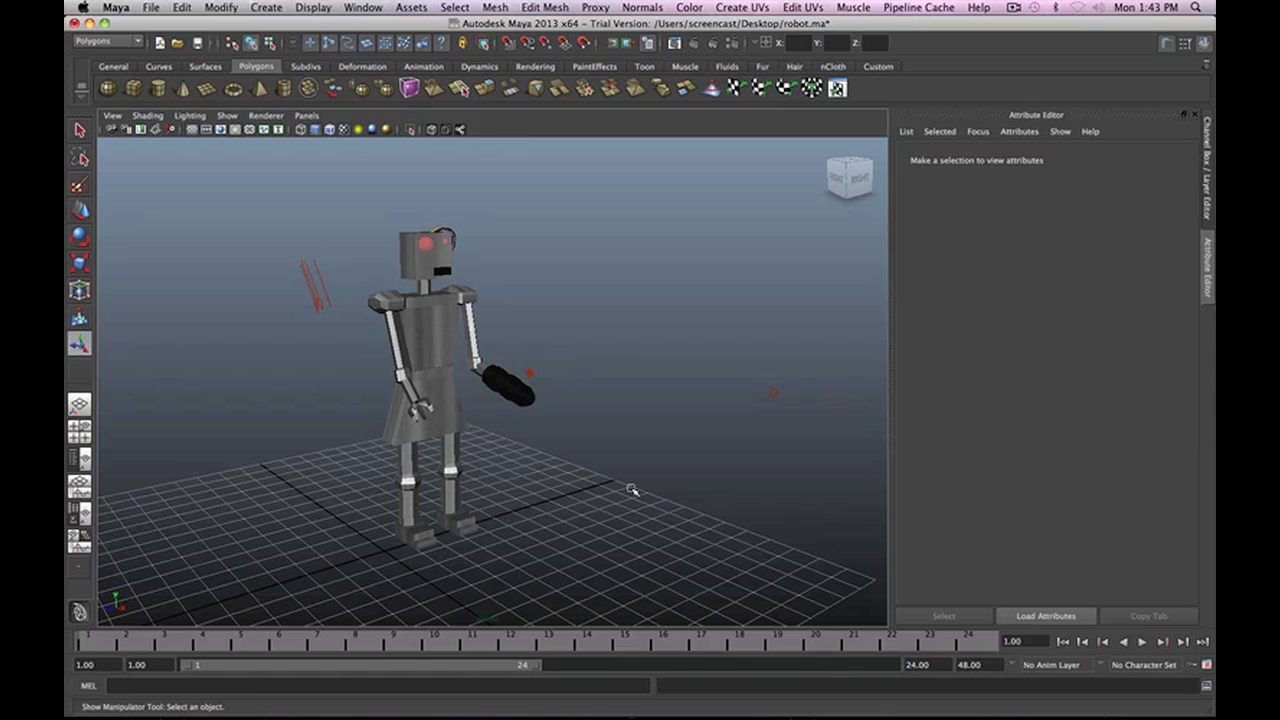